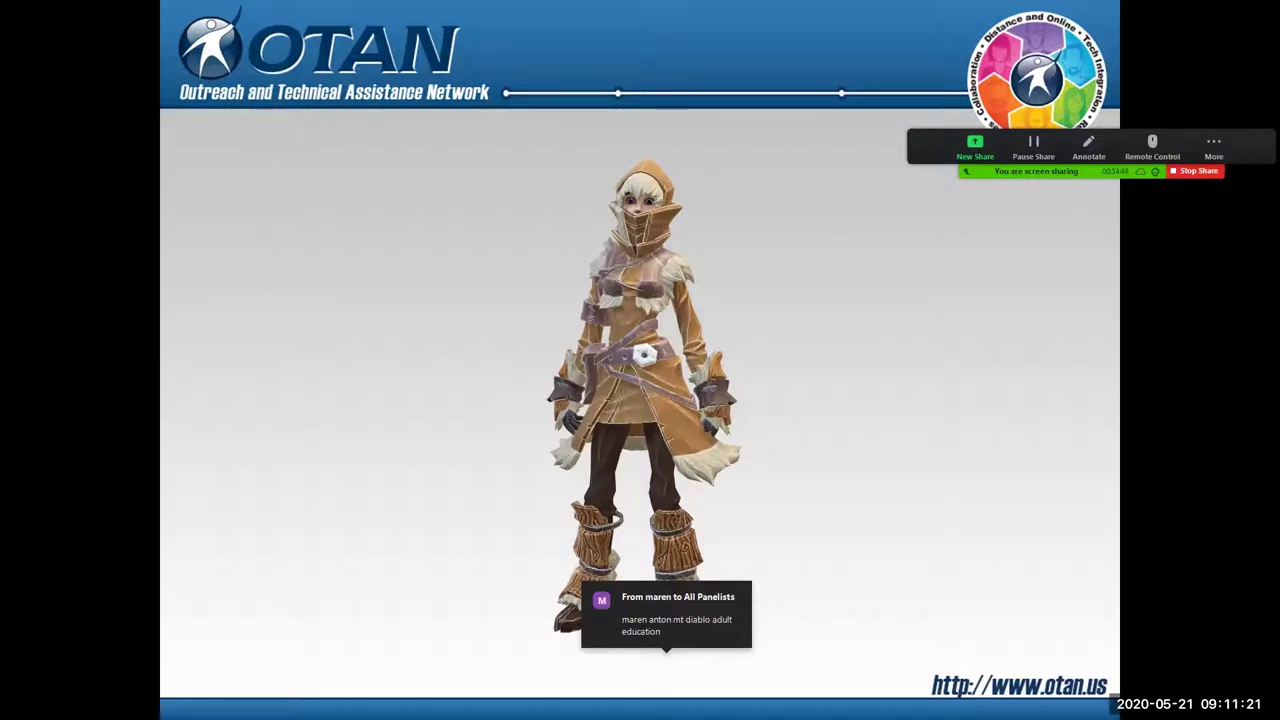
Go to office.com in Chrome so the Office 365 login page loads
{"action": "key", "text": "Right"}
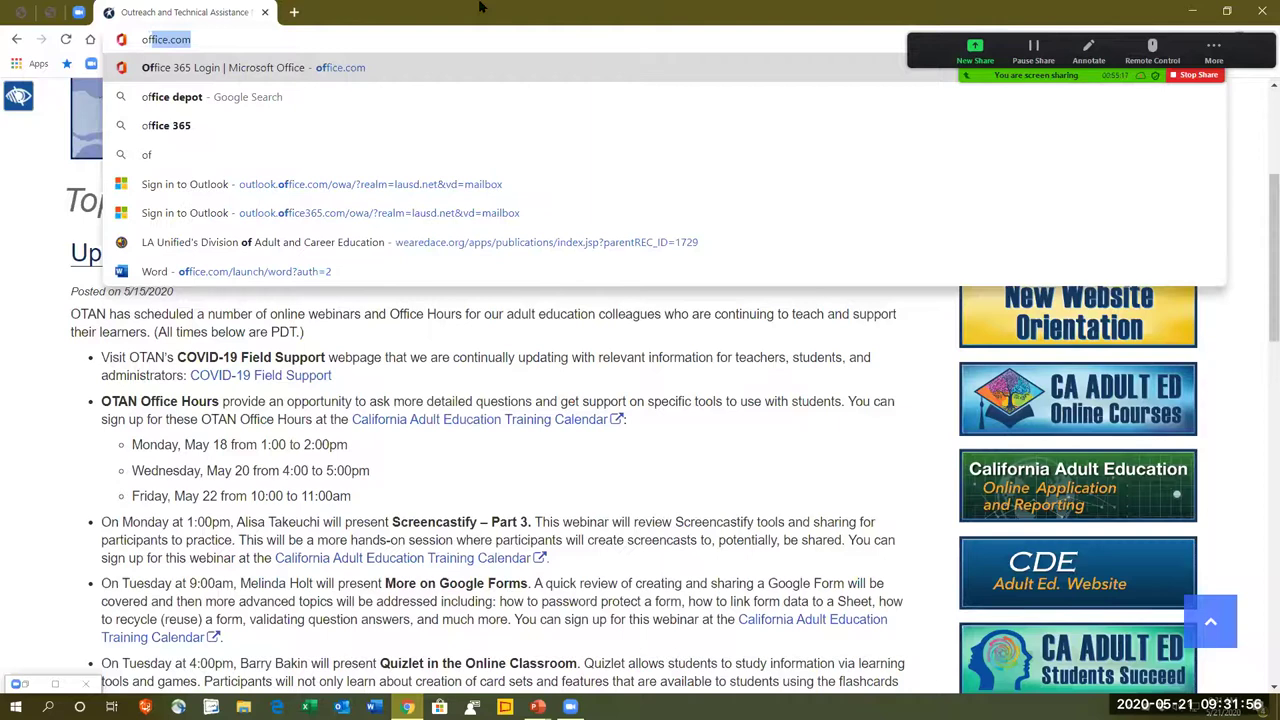
{"action": "key", "text": "Return"}
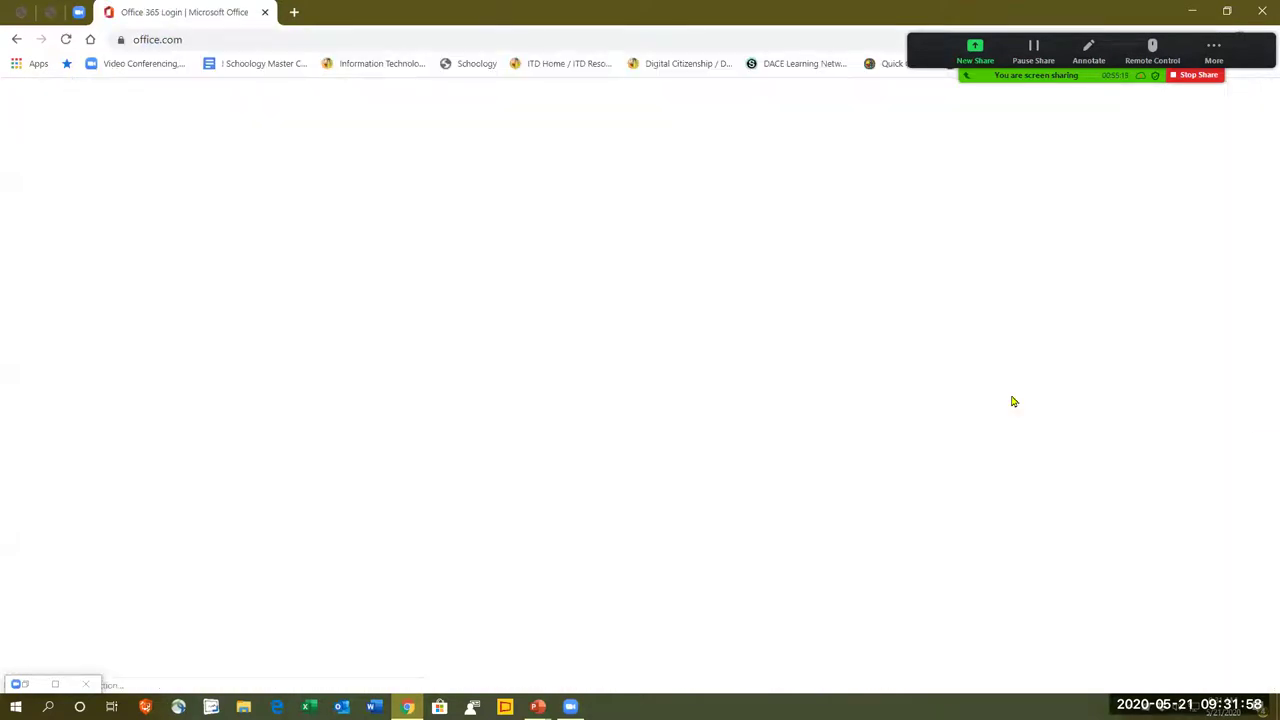
Sign in to Office 365 with the account password to reach the home page
{"action": "left_click", "coordinate": [192, 338]}
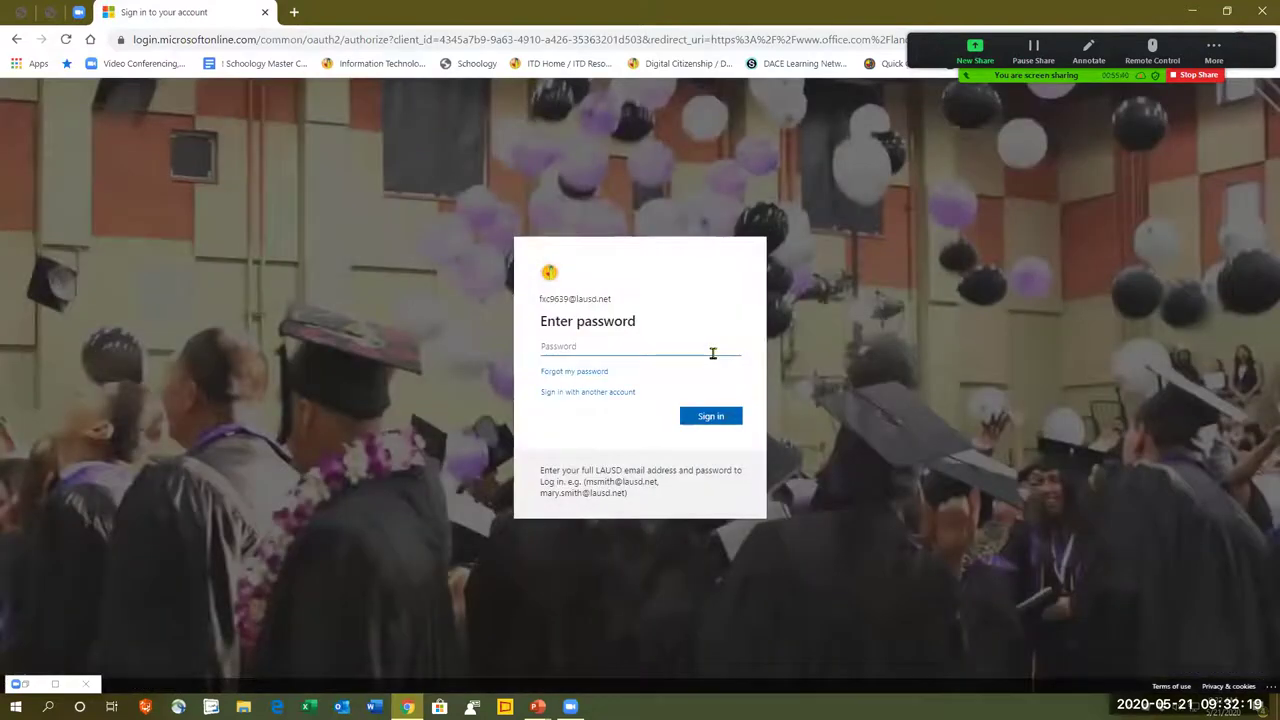
{"action": "type", "text": "••••••"}
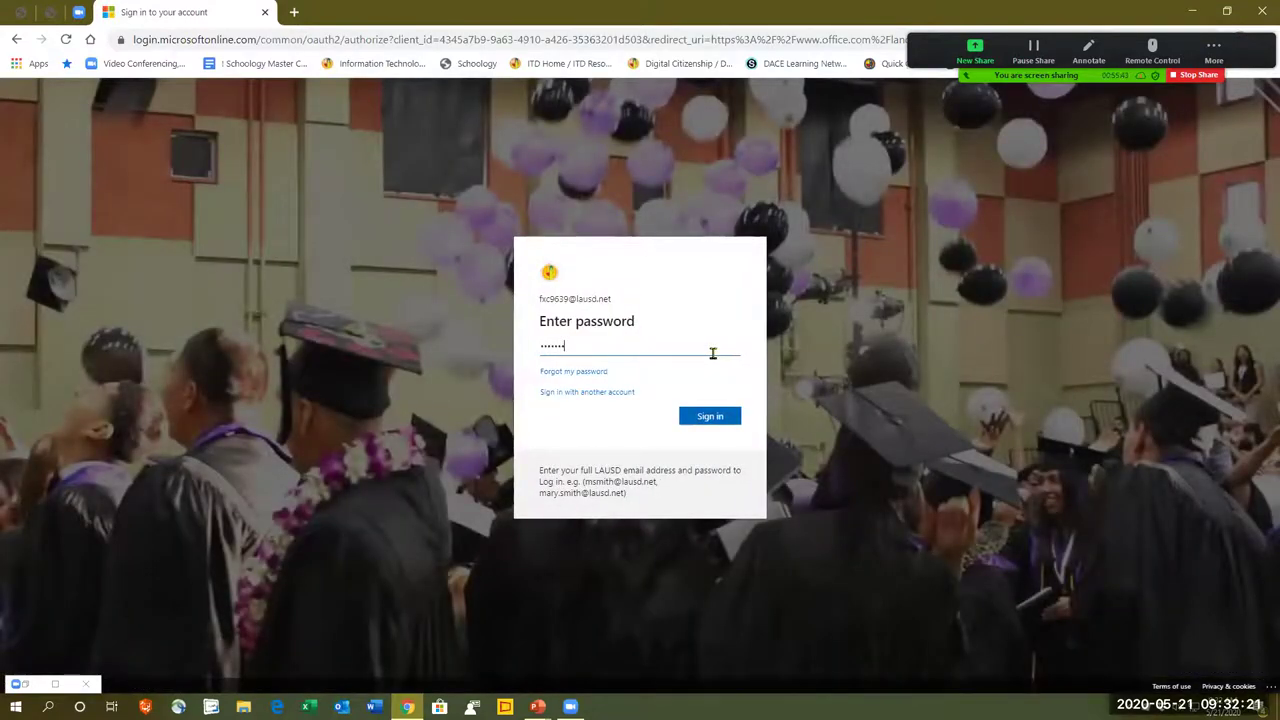
{"action": "type", "text": "•••••••"}
{"action": "key", "text": "Return"}
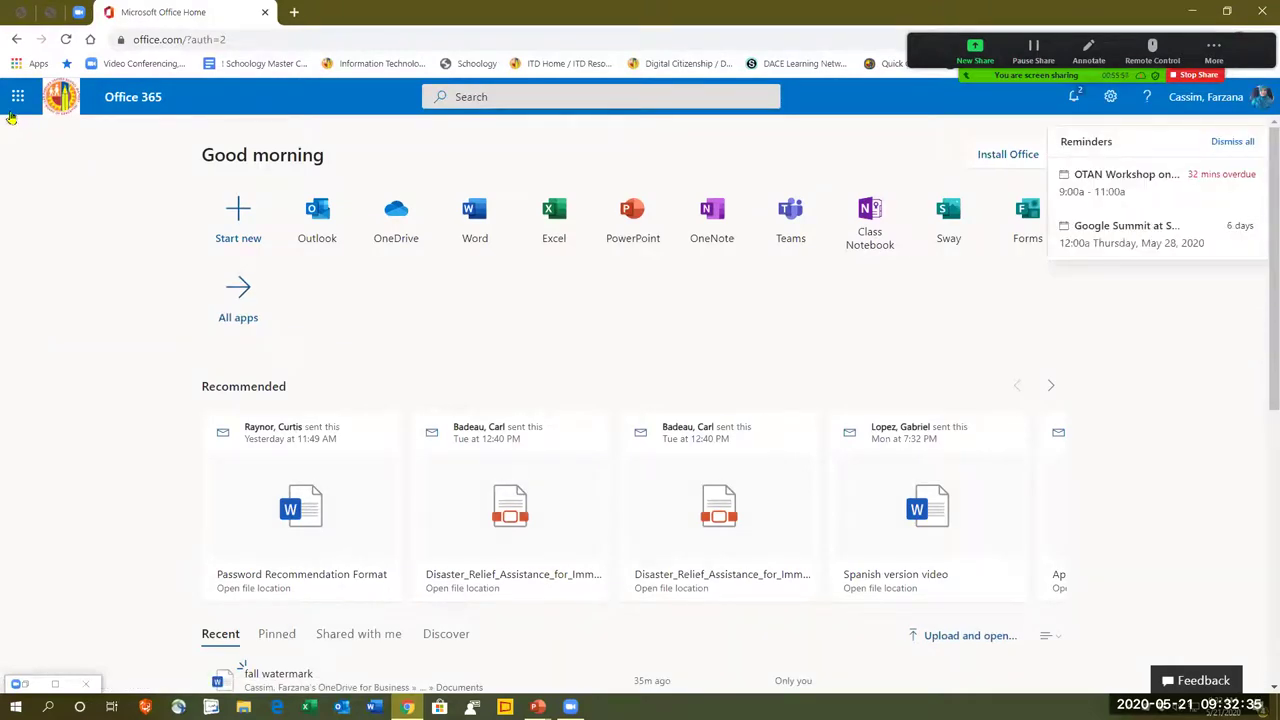
Dismiss all overdue reminders and open 'Sample Document for Word on the web workshop' from Recent
{"action": "left_click", "coordinate": [1223, 146]}
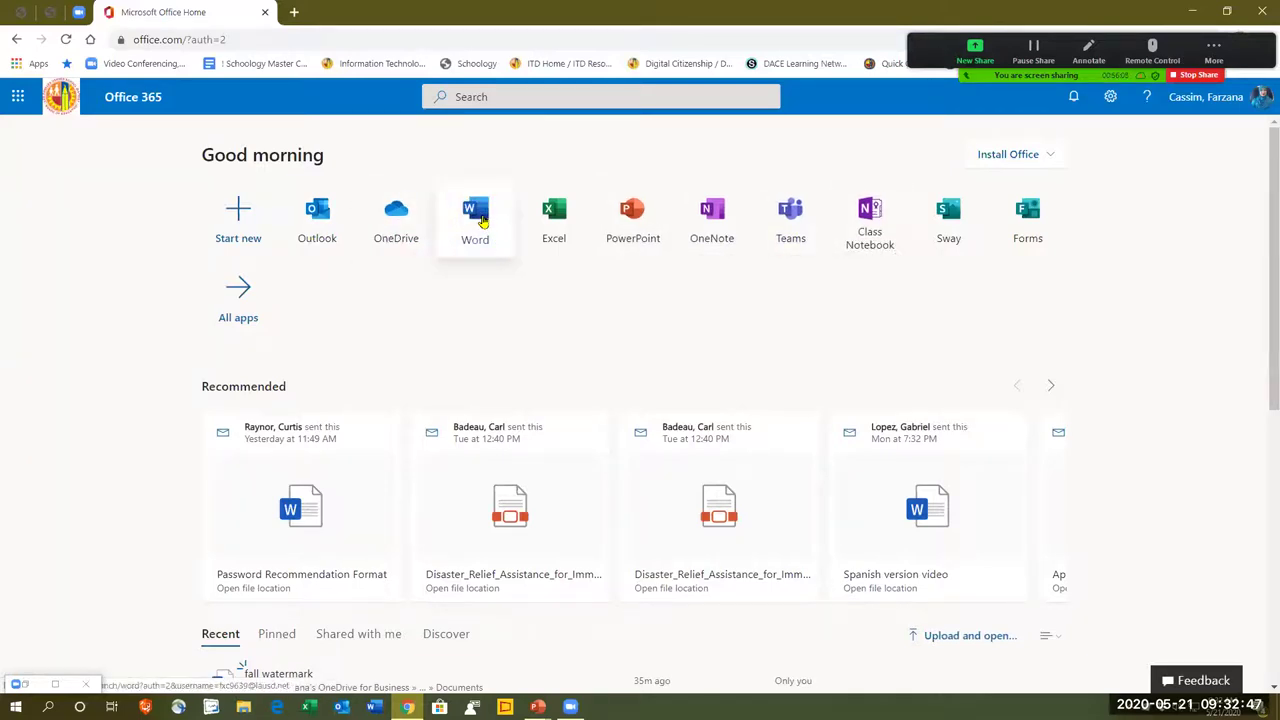
{"action": "scroll", "coordinate": [483, 222], "scroll_direction": "down", "scroll_amount": 2}
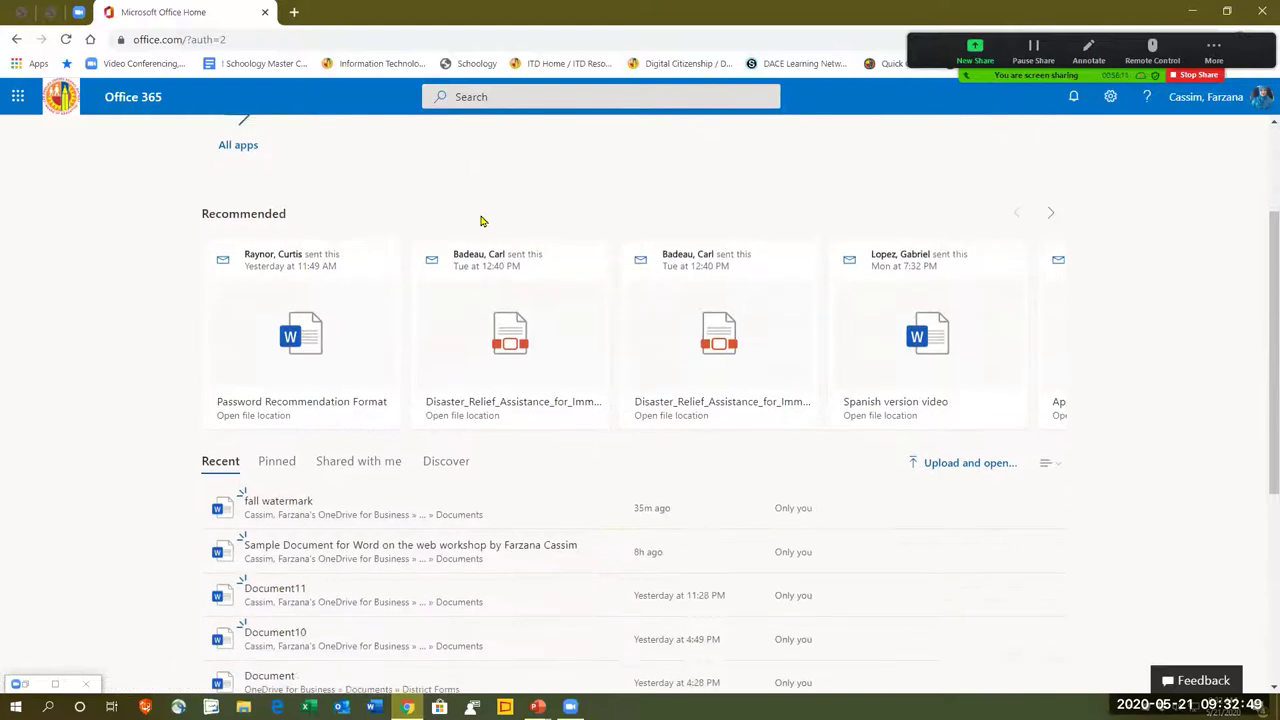
{"action": "left_click", "coordinate": [337, 514]}
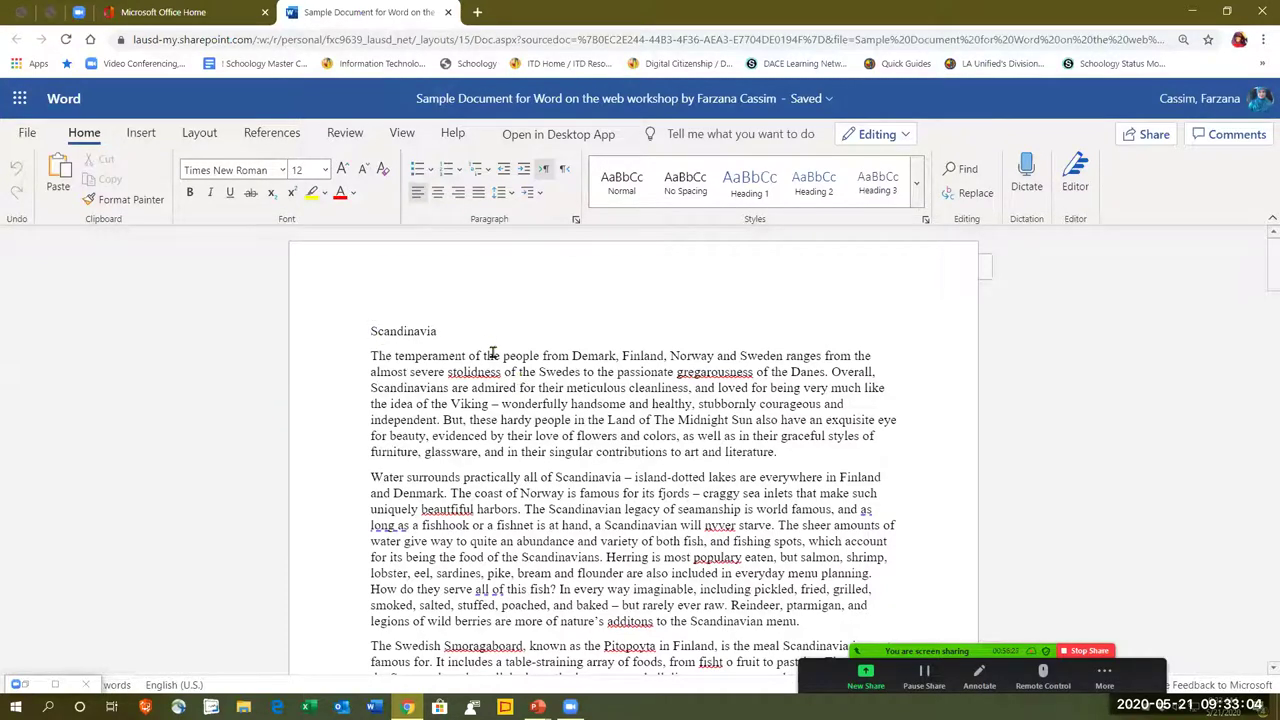
{"action": "scroll", "coordinate": [558, 420], "scroll_direction": "down", "scroll_amount": 1}
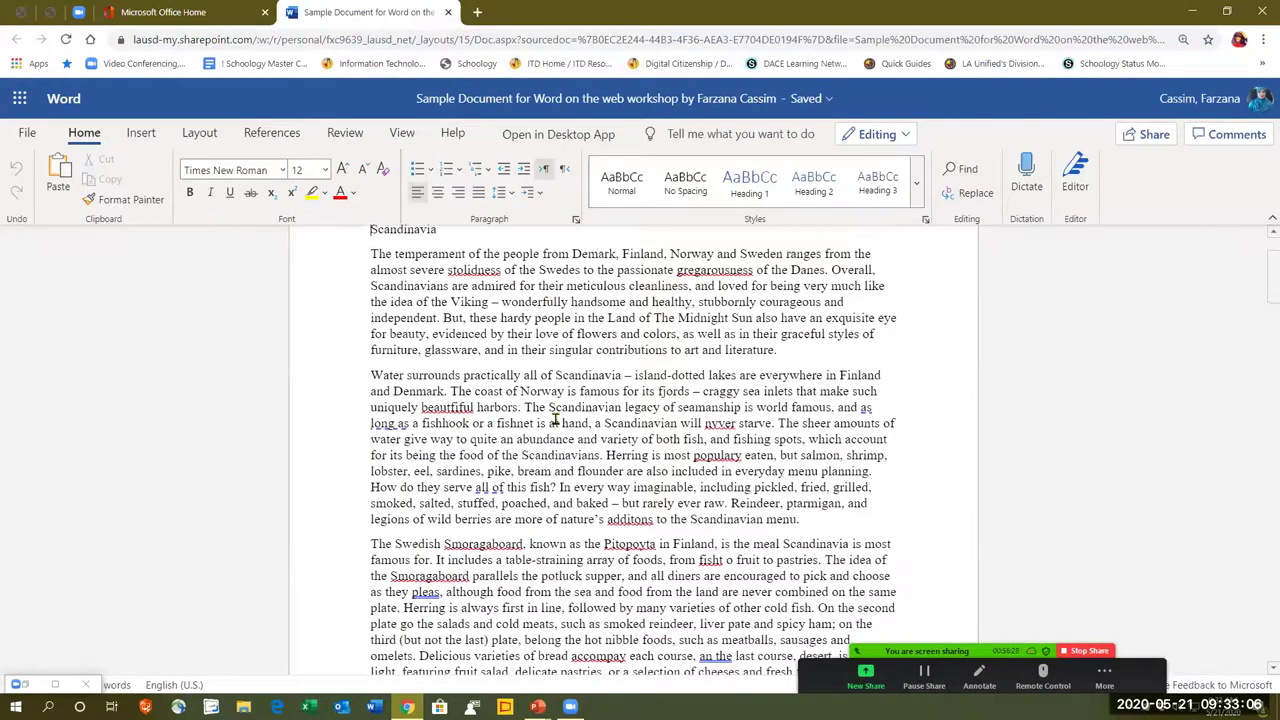
{"action": "scroll", "coordinate": [556, 420], "scroll_direction": "down", "scroll_amount": 7}
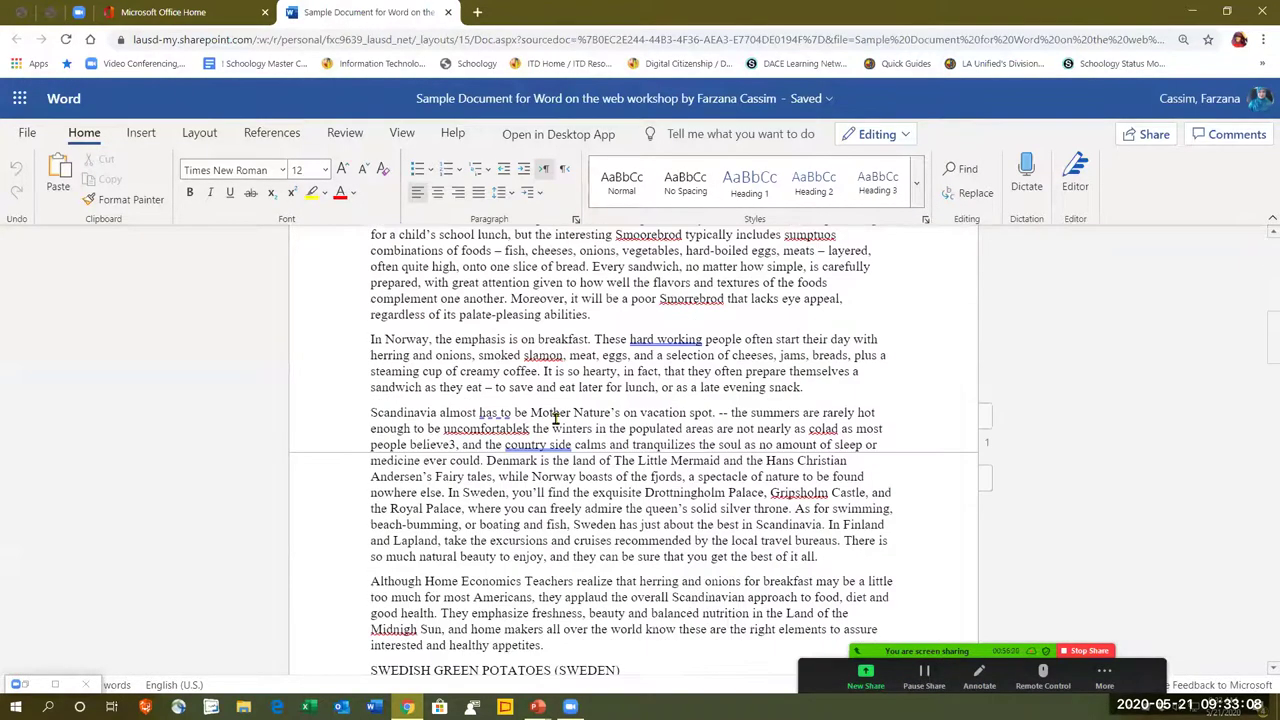
{"action": "scroll", "coordinate": [556, 420], "scroll_direction": "down", "scroll_amount": 6}
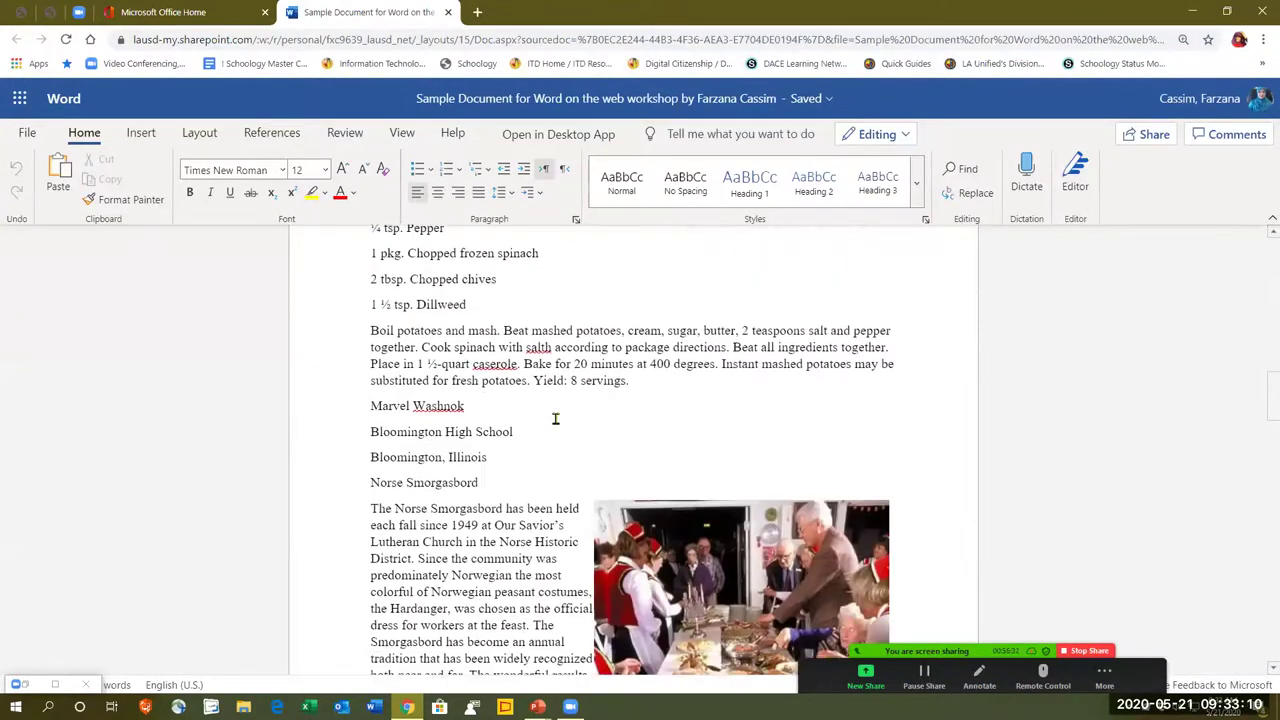
{"action": "scroll", "coordinate": [556, 420], "scroll_direction": "down", "scroll_amount": 7}
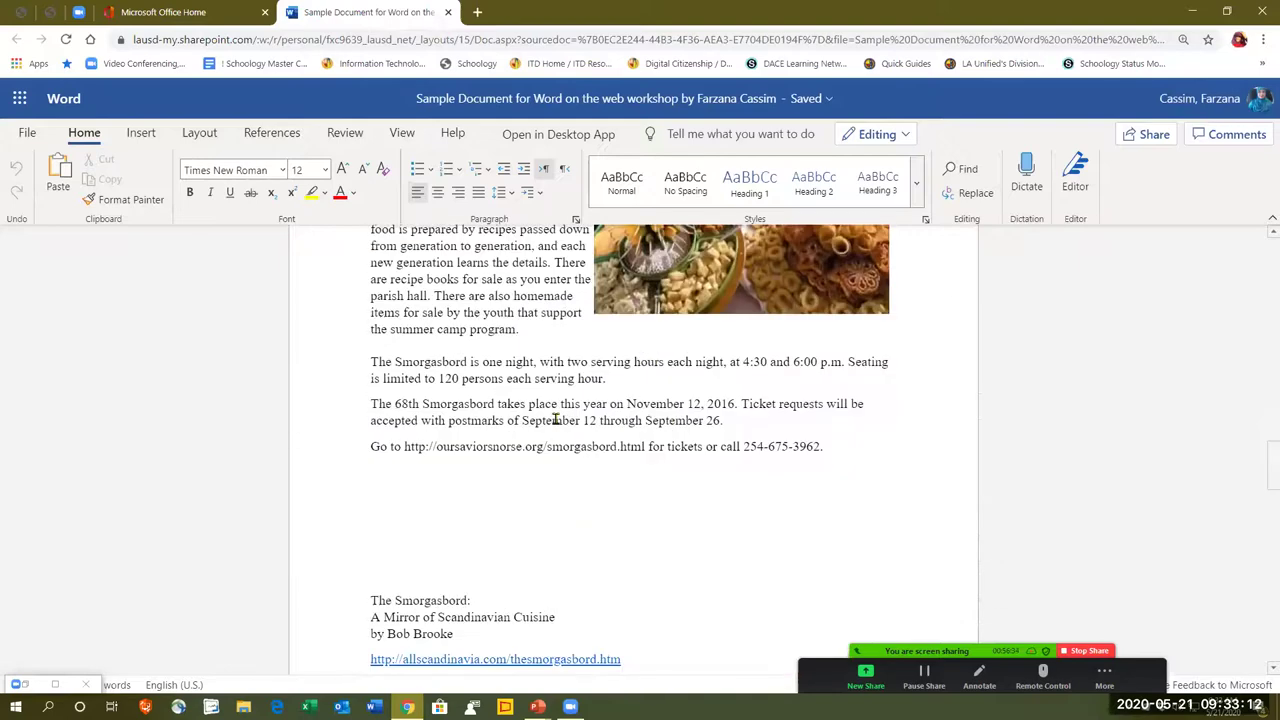
{"action": "scroll", "coordinate": [556, 420], "scroll_direction": "down", "scroll_amount": 4}
{"action": "scroll", "coordinate": [556, 420], "scroll_direction": "down", "scroll_amount": 8}
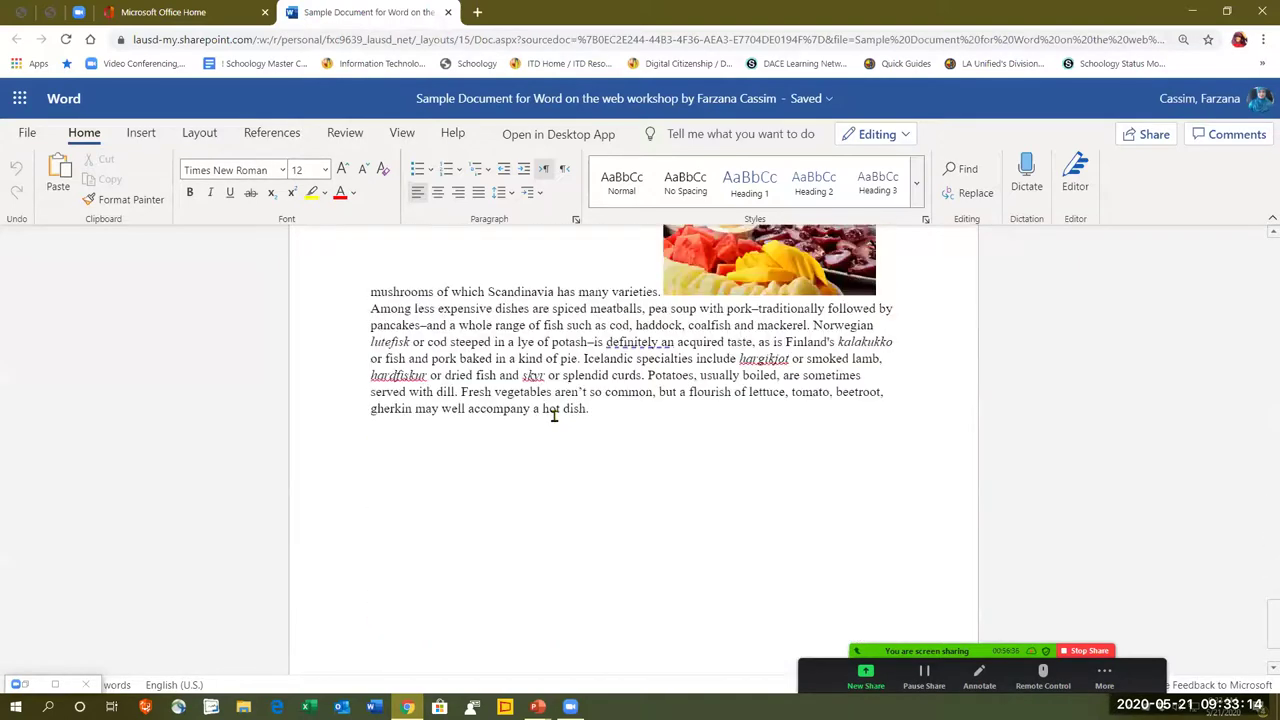
{"action": "scroll", "coordinate": [556, 420], "scroll_direction": "up", "scroll_amount": 15}
{"action": "scroll", "coordinate": [556, 420], "scroll_direction": "up", "scroll_amount": 10}
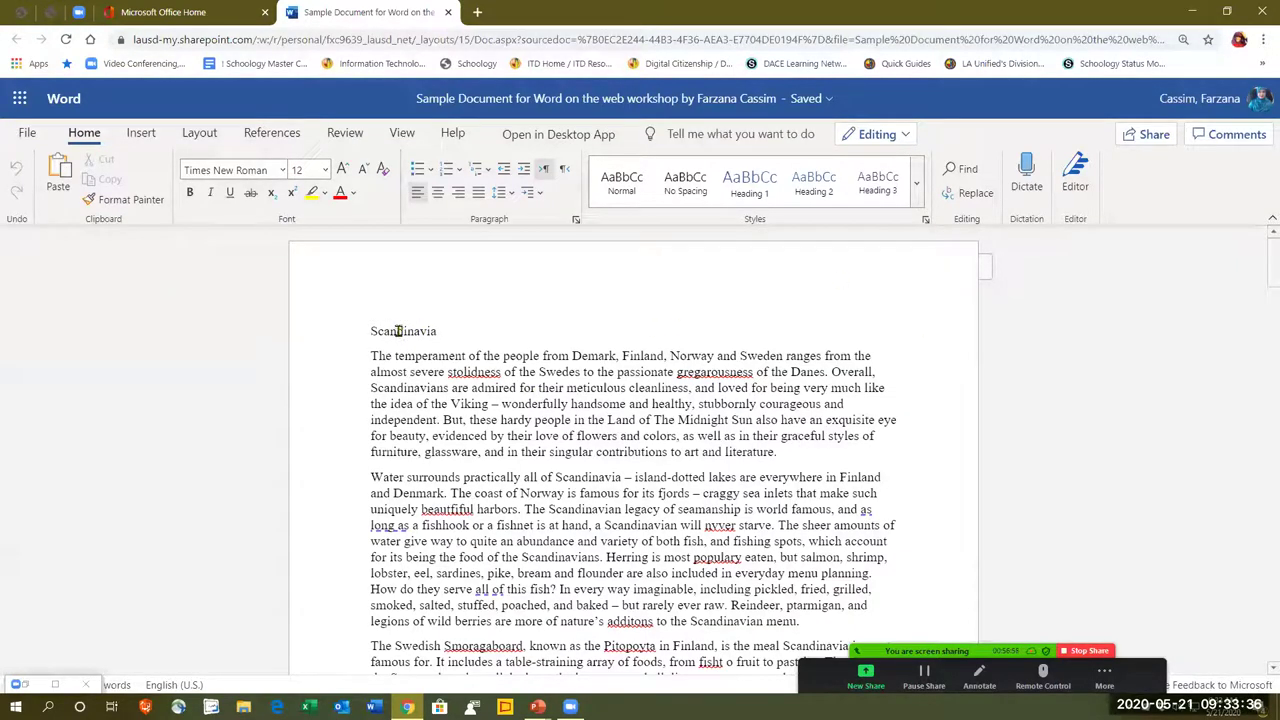
Apply Bold, Italic, Underline and a Turquoise highlight to the word 'Scandinavia'
{"action": "double_click", "coordinate": [397, 330]}
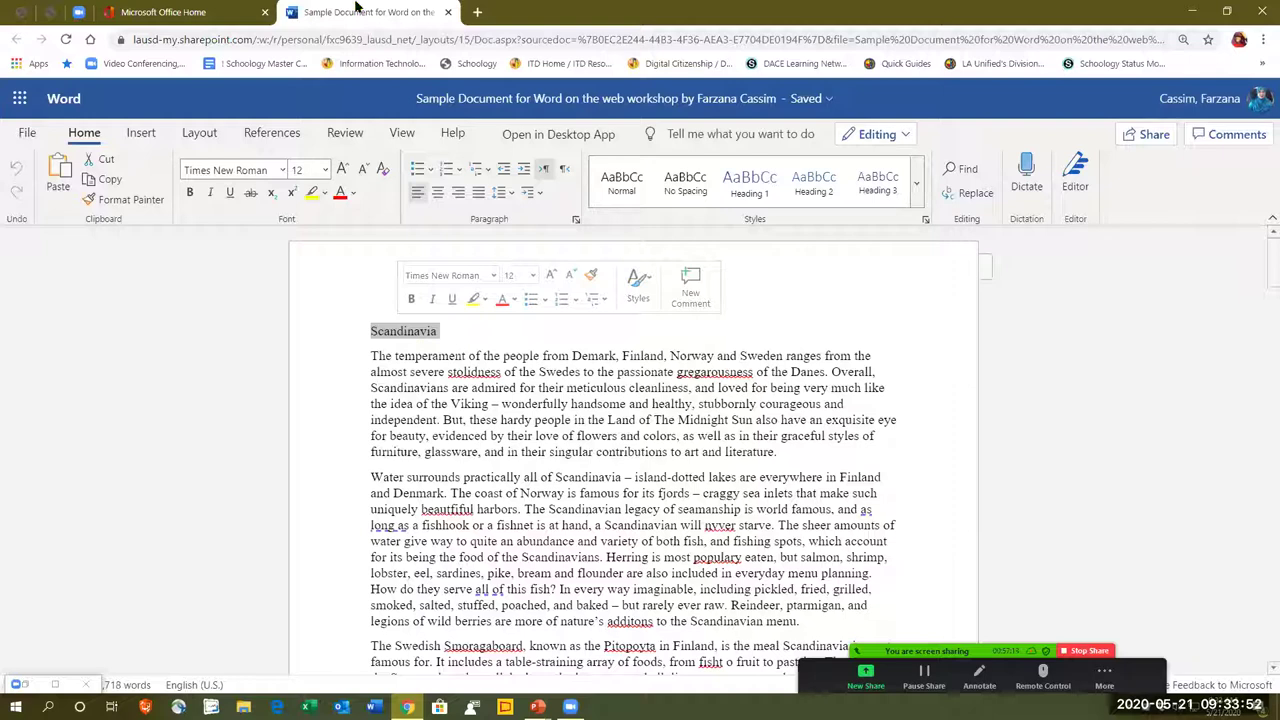
{"action": "left_click", "coordinate": [403, 356]}
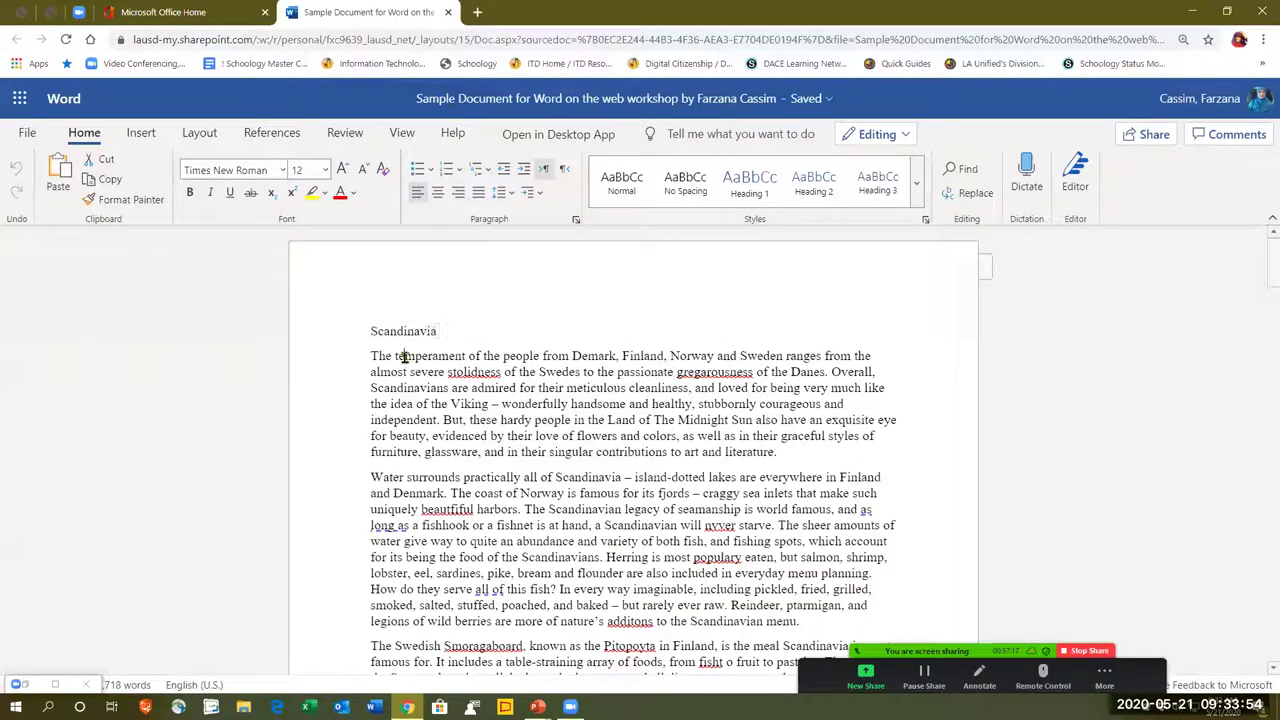
{"action": "double_click", "coordinate": [395, 330]}
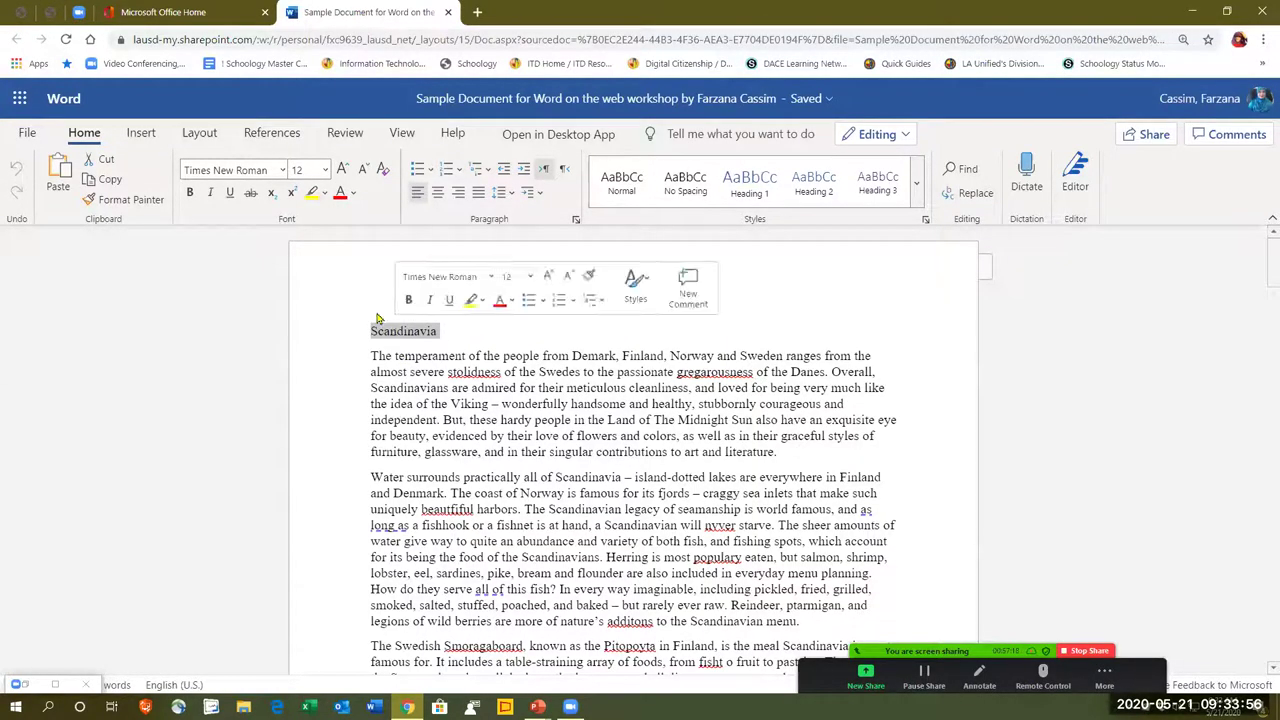
{"action": "left_click", "coordinate": [396, 331]}
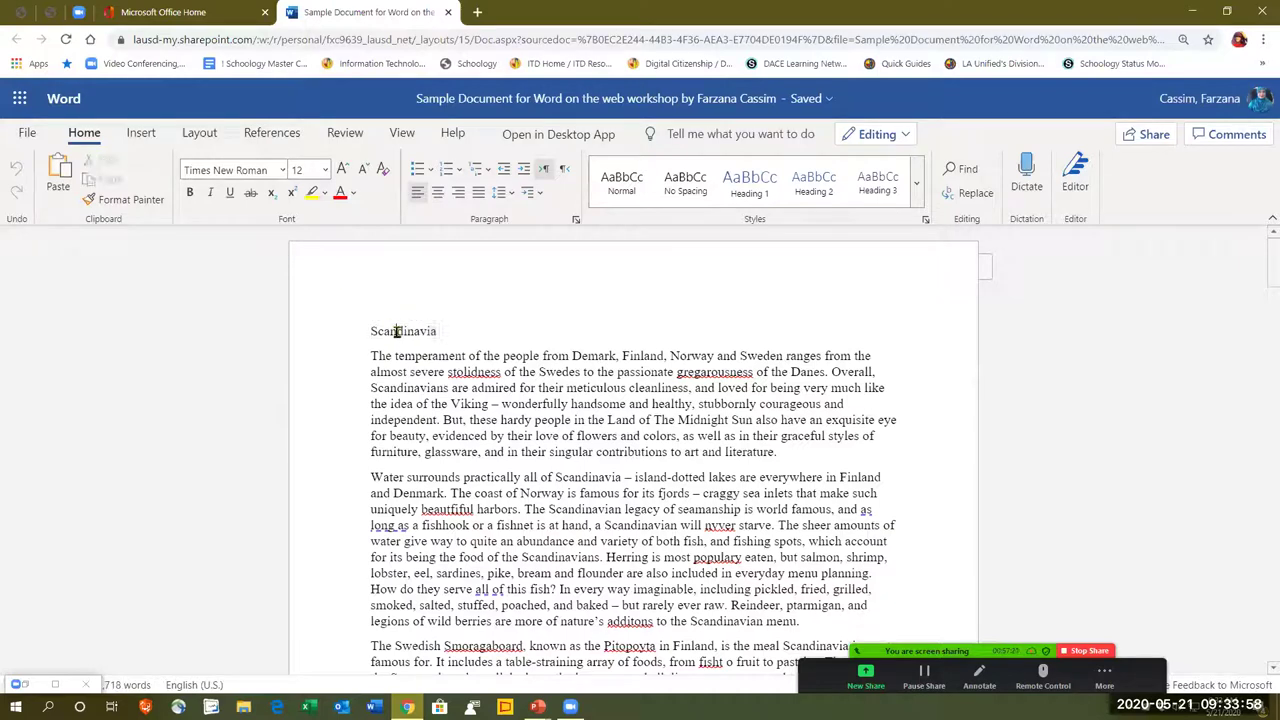
{"action": "double_click", "coordinate": [396, 331]}
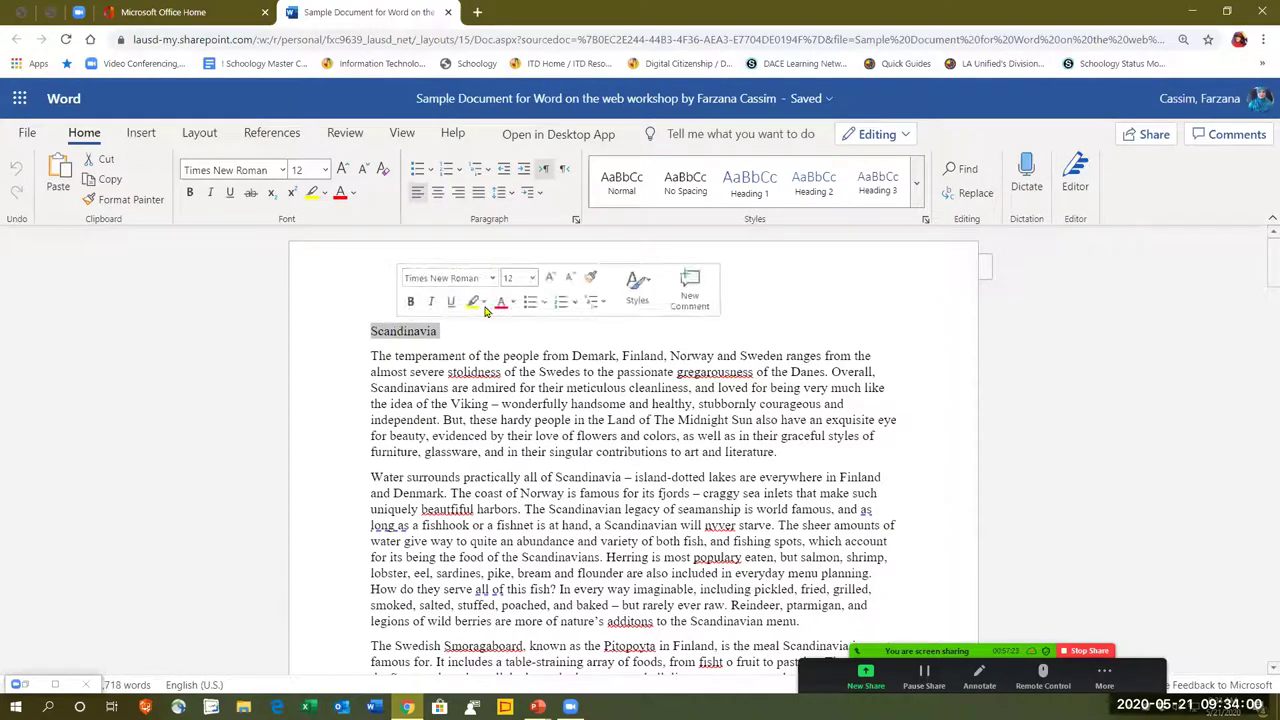
{"action": "left_click", "coordinate": [410, 302]}
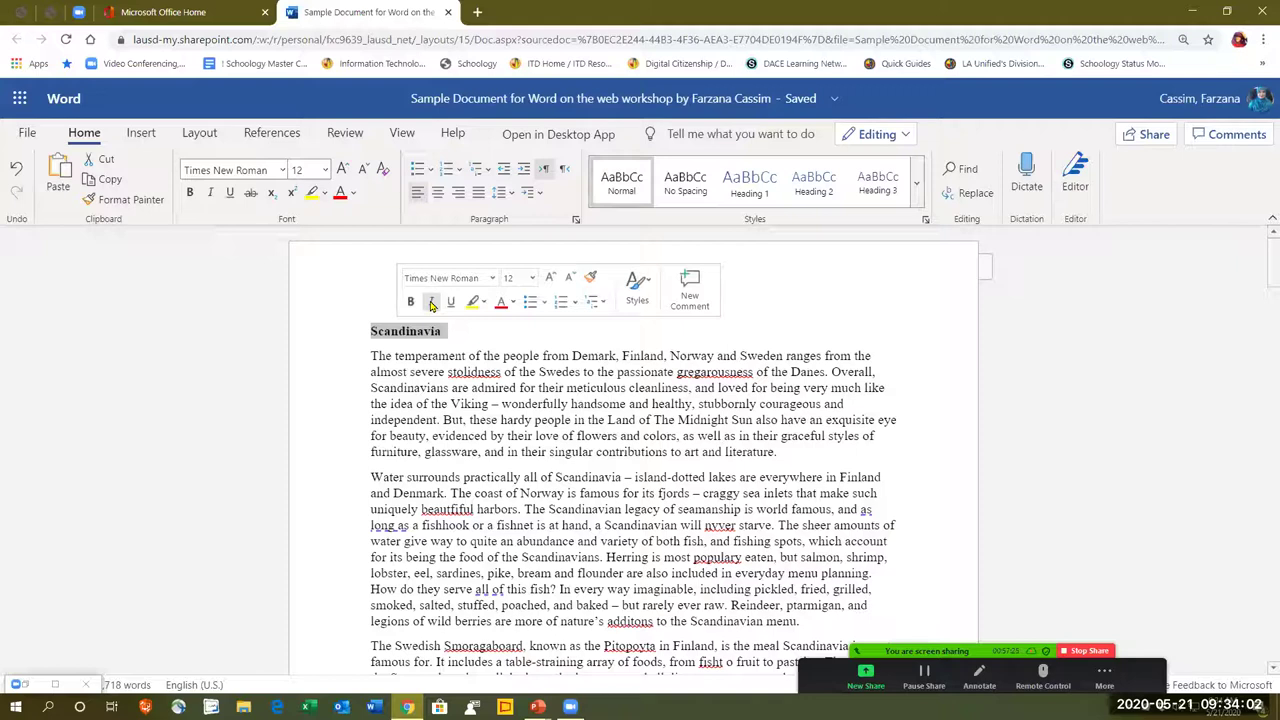
{"action": "left_click", "coordinate": [431, 302]}
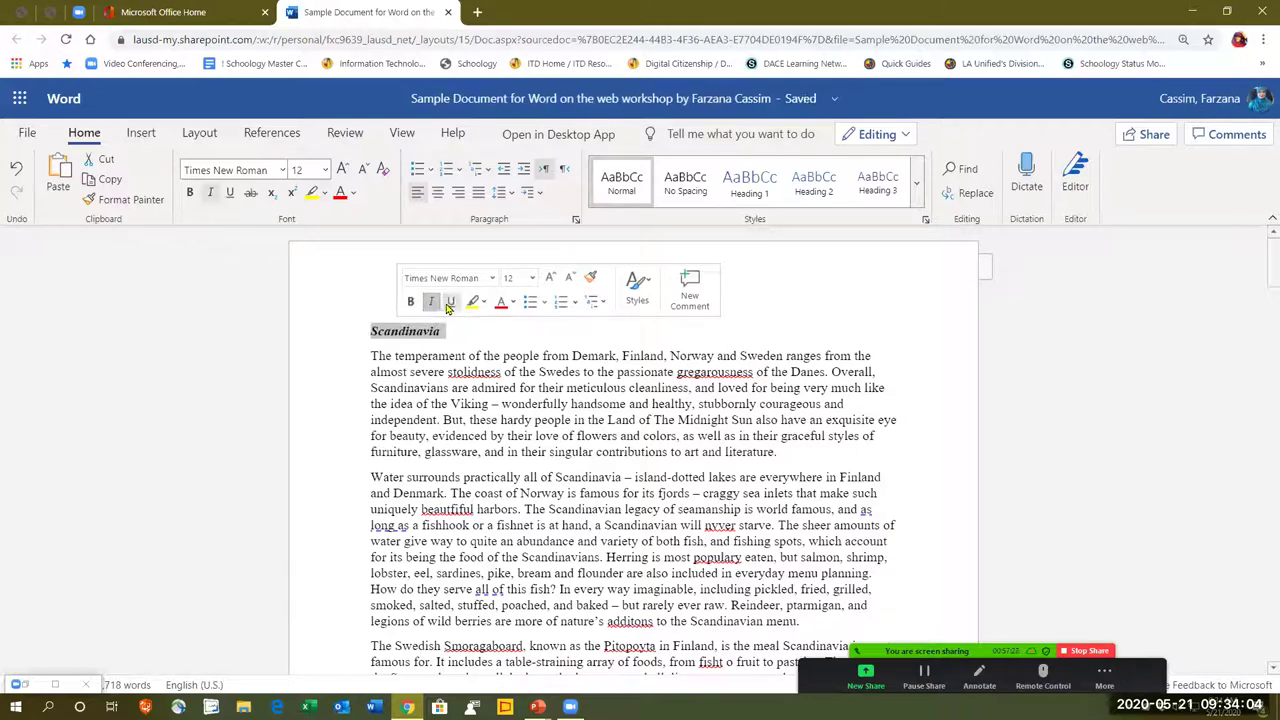
{"action": "left_click", "coordinate": [452, 303]}
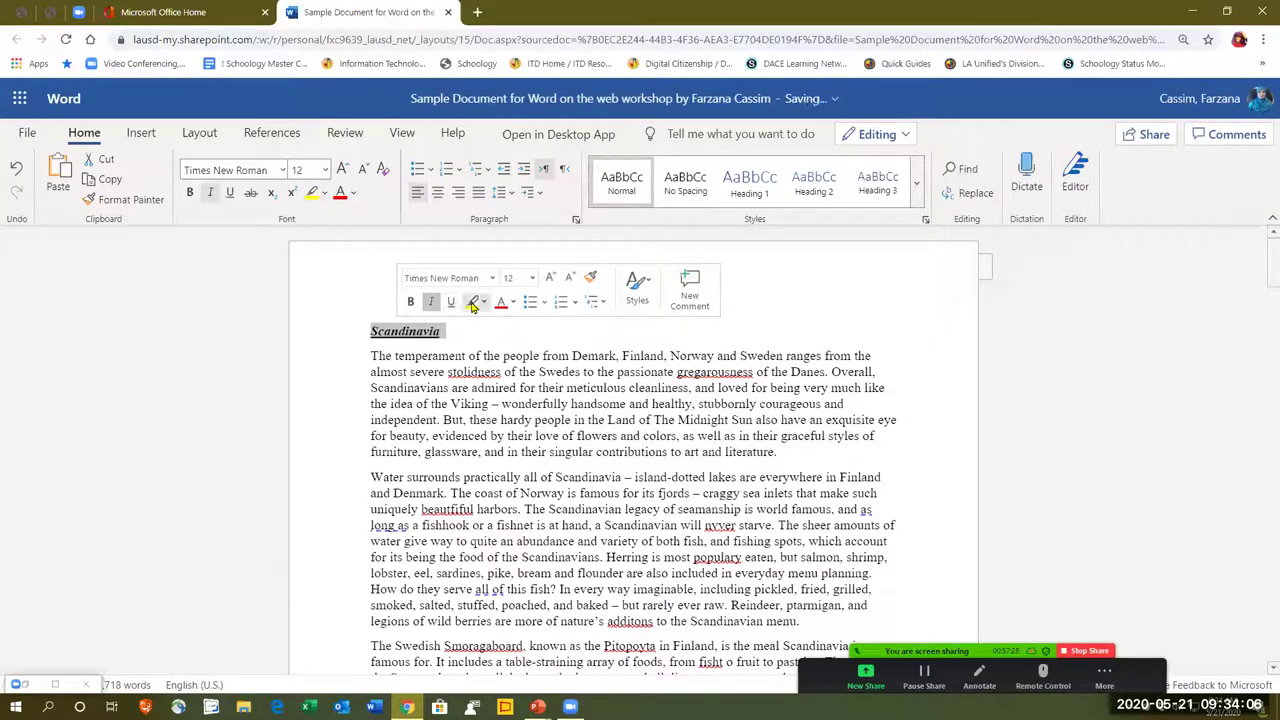
{"action": "left_click", "coordinate": [483, 302]}
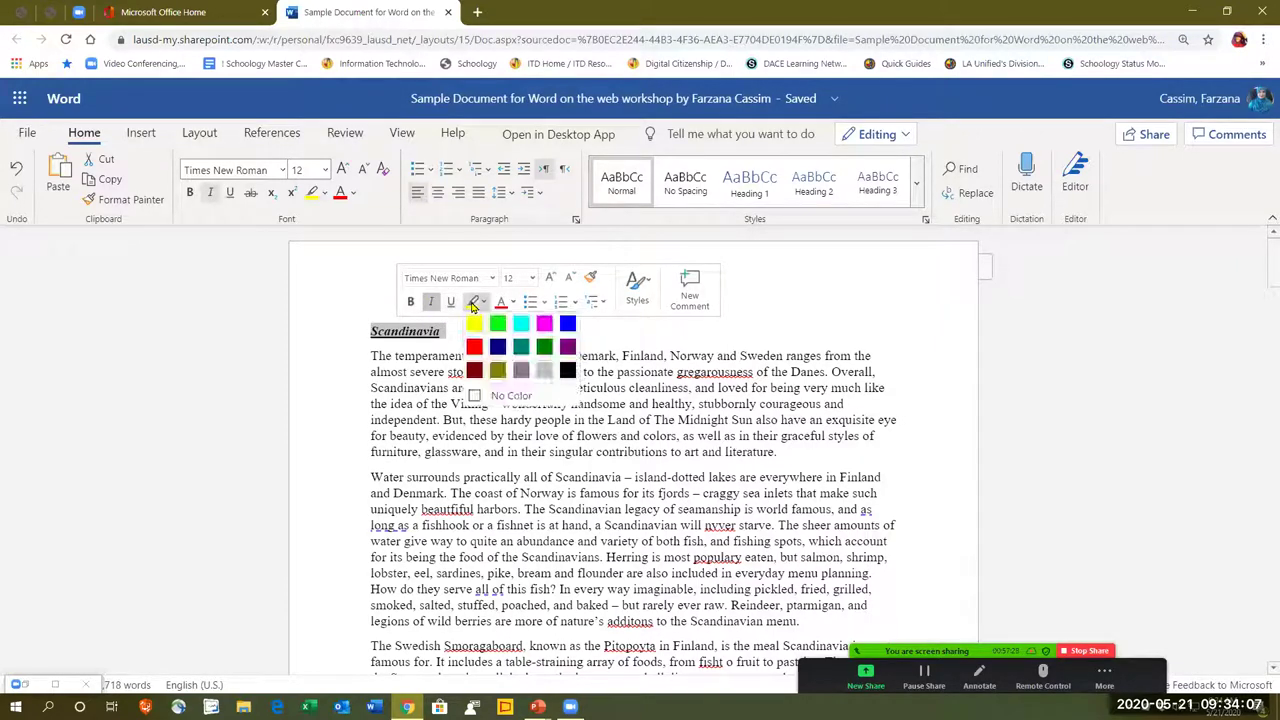
{"action": "left_click", "coordinate": [522, 324]}
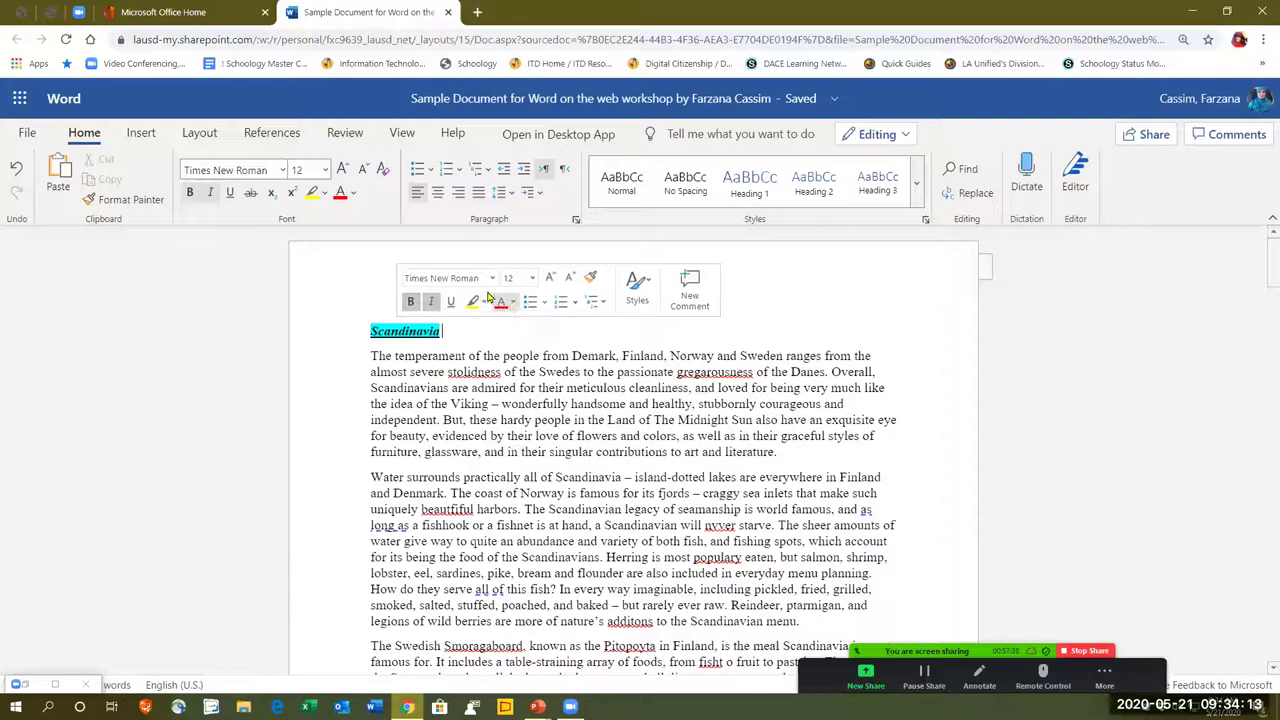
Clear all formatting from the Scandinavia heading, removing its bold, italic and underline
{"action": "double_click", "coordinate": [424, 331]}
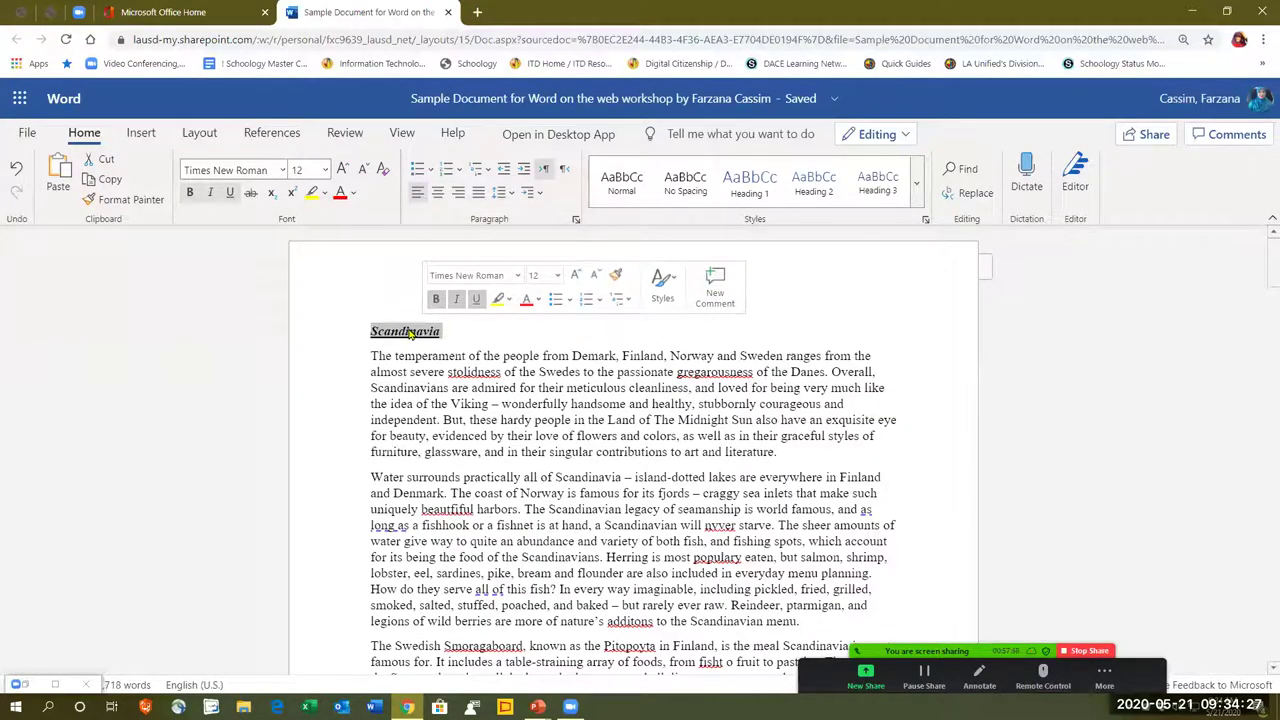
{"action": "left_click", "coordinate": [408, 334]}
{"action": "double_click", "coordinate": [408, 331]}
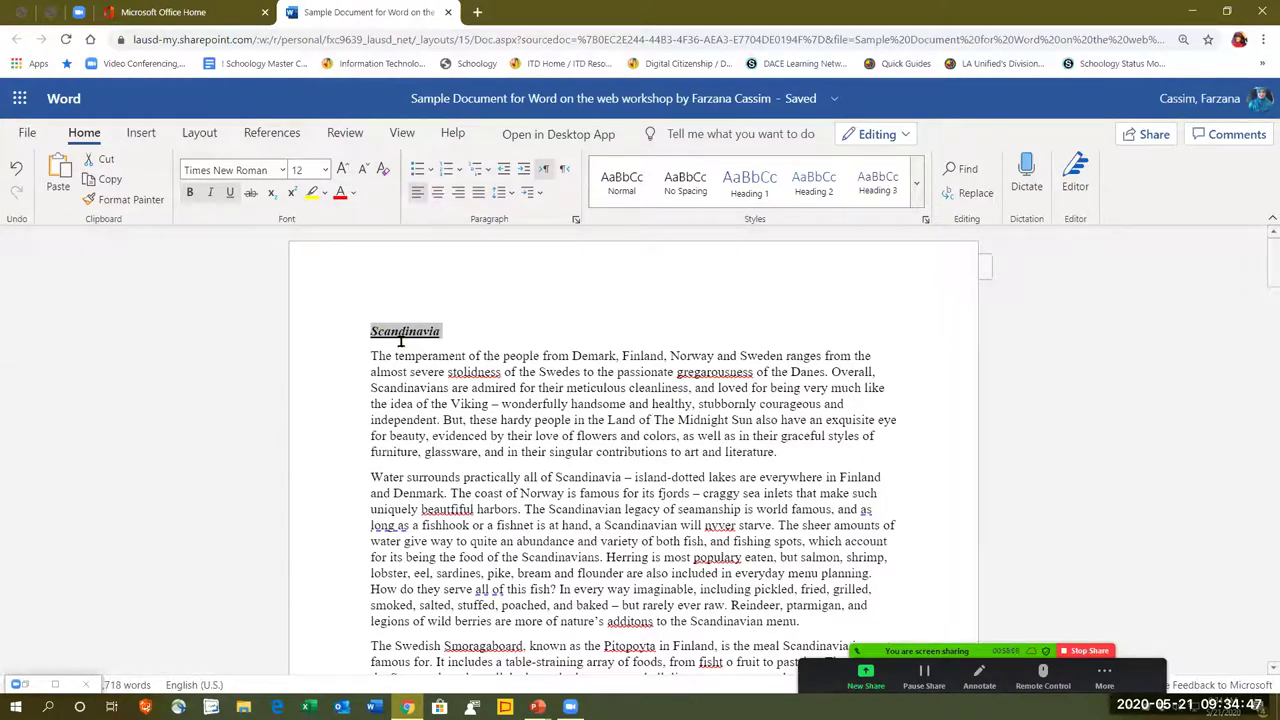
{"action": "double_click", "coordinate": [404, 339]}
{"action": "left_click", "coordinate": [382, 170]}
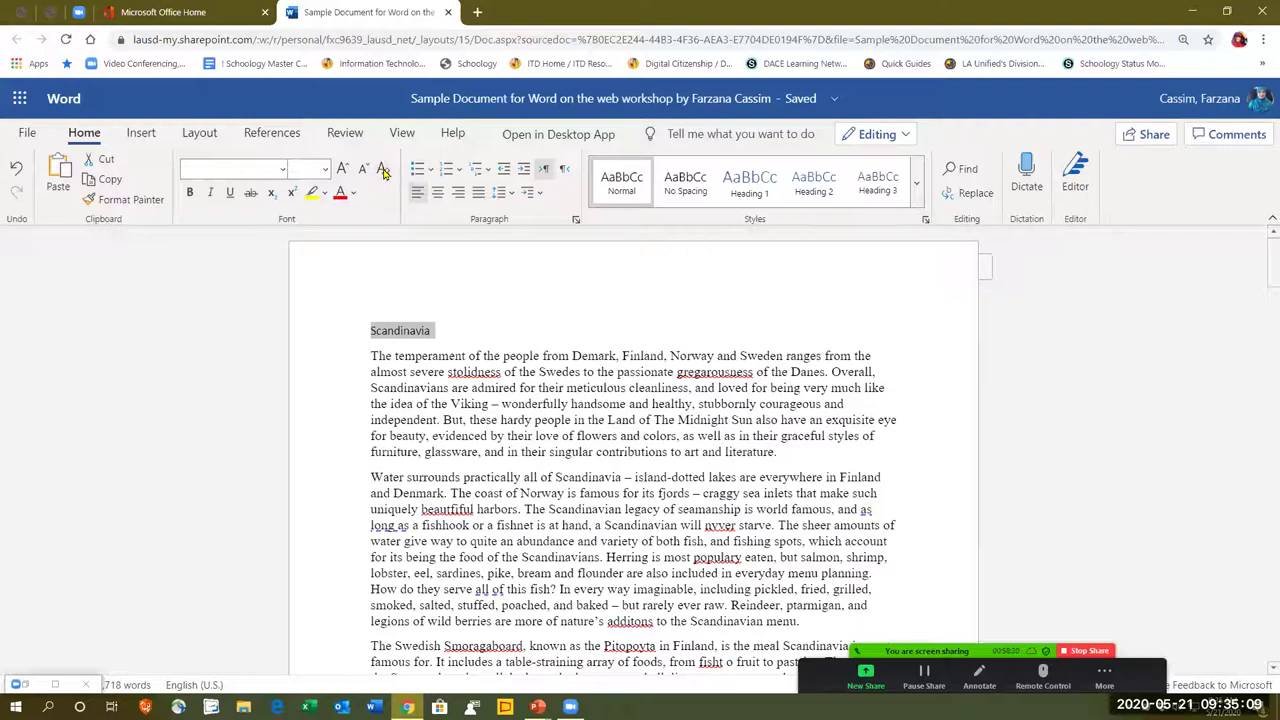
{"action": "double_click", "coordinate": [405, 333]}
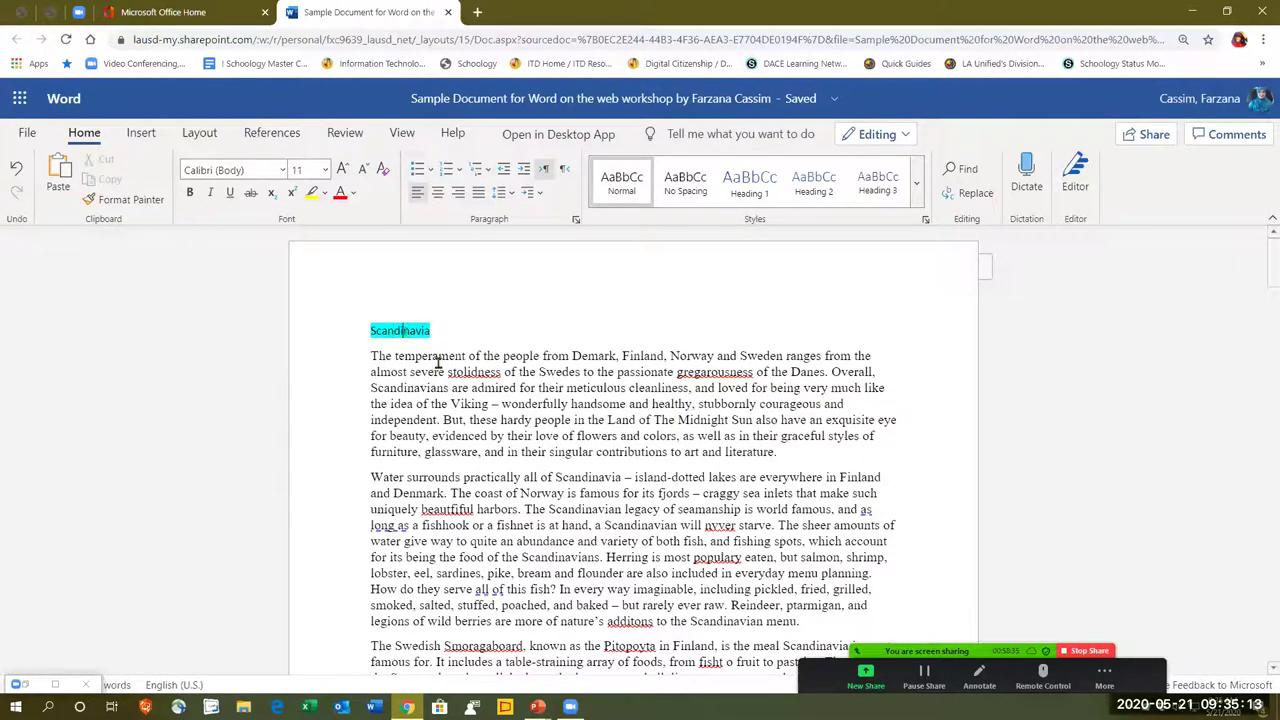
Set the Scandinavia heading's highlight colour to No Color
{"action": "left_click", "coordinate": [324, 192]}
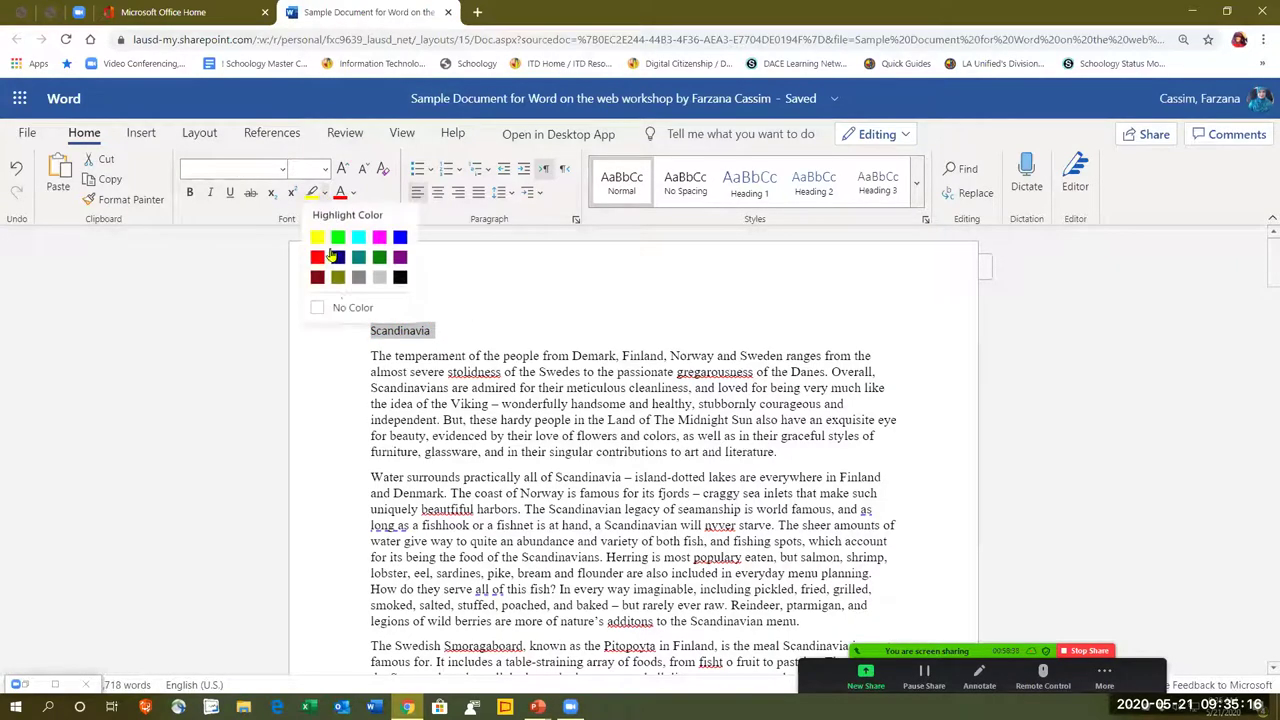
{"action": "left_click", "coordinate": [350, 308]}
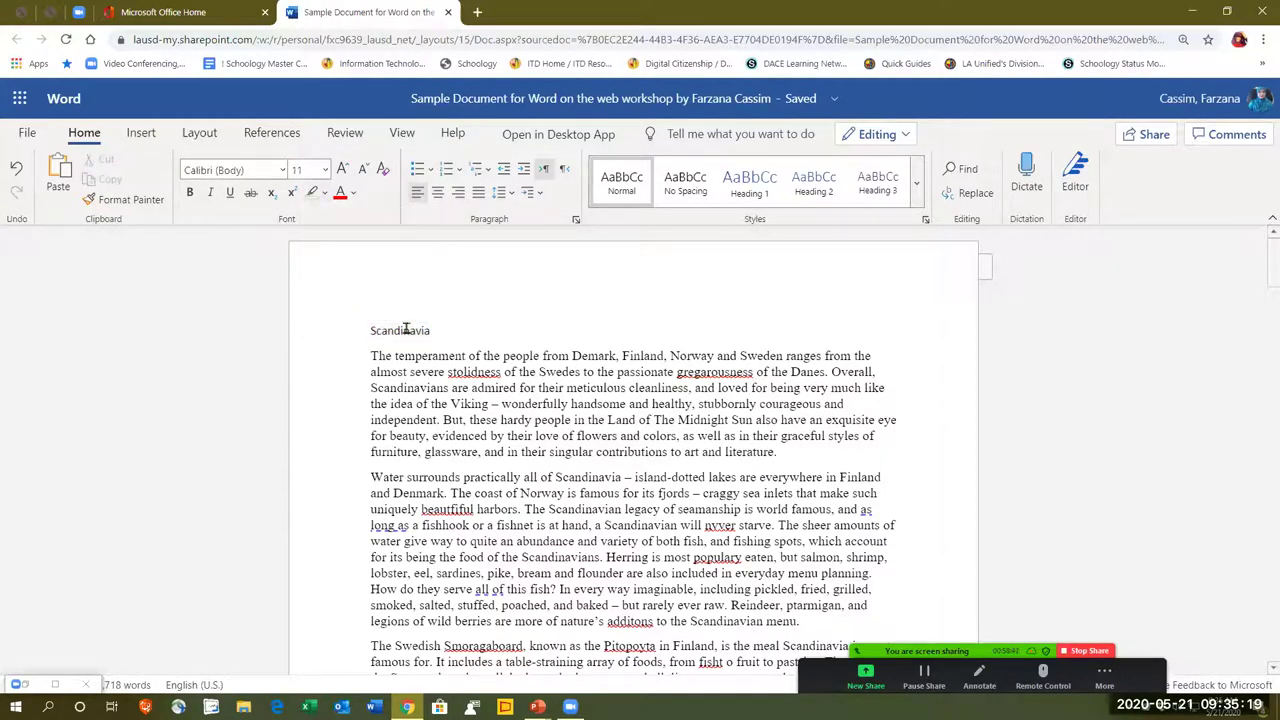
{"action": "mouse_move", "coordinate": [442, 331]}
{"action": "left_mouse_down"}
{"action": "mouse_move", "coordinate": [387, 331]}
{"action": "mouse_move", "coordinate": [446, 332]}
{"action": "left_mouse_up"}
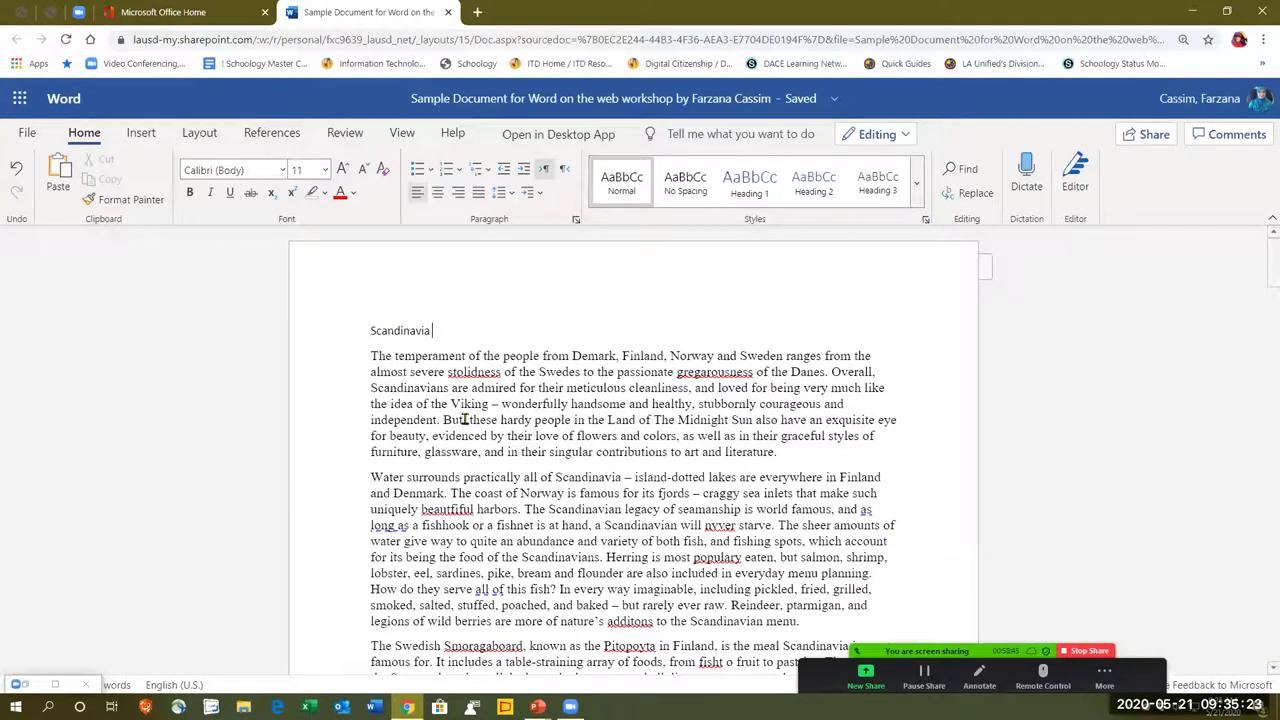
Grow the Scandinavia heading up to 28 pt, then shrink it back to 12 pt
{"action": "double_click", "coordinate": [374, 330]}
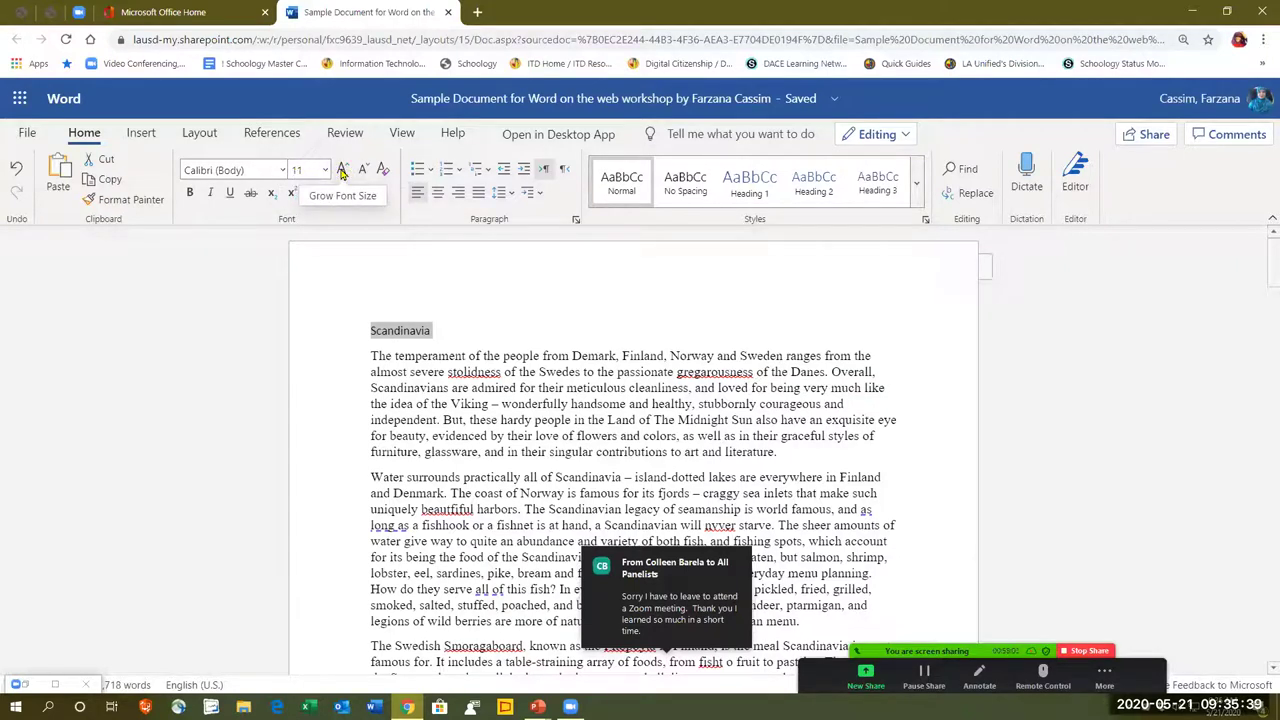
{"action": "left_click", "coordinate": [342, 170]}
{"action": "left_click", "coordinate": [342, 170]}
{"action": "left_click", "coordinate": [342, 170]}
{"action": "left_click", "coordinate": [342, 170]}
{"action": "left_click", "coordinate": [342, 170]}
{"action": "left_click", "coordinate": [342, 170]}
{"action": "left_click", "coordinate": [342, 170]}
{"action": "left_click", "coordinate": [342, 170]}
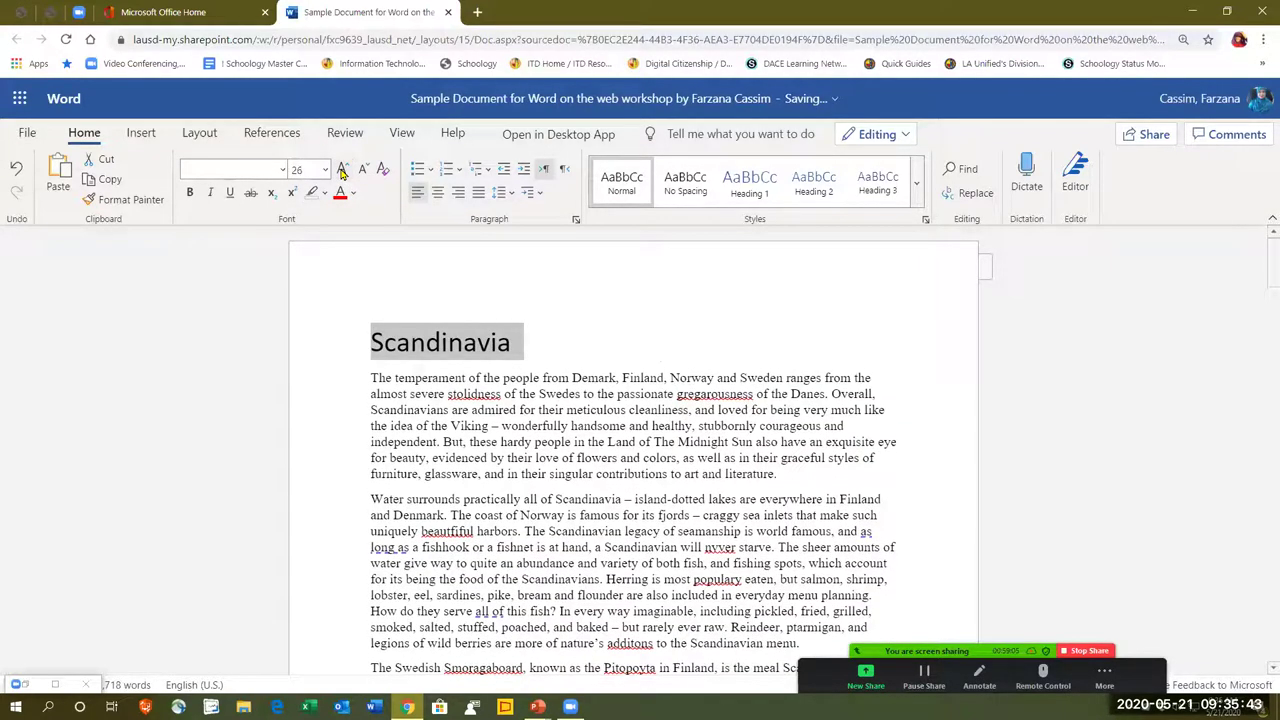
{"action": "left_click", "coordinate": [342, 170]}
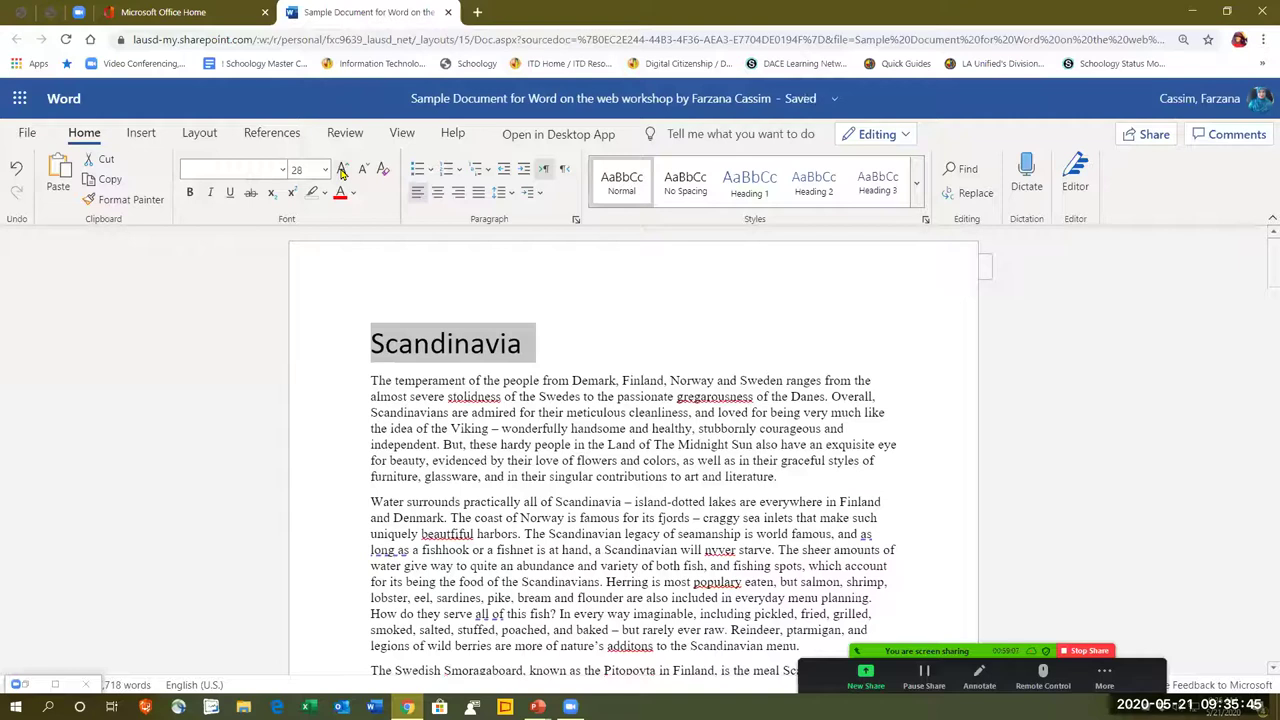
{"action": "left_click", "coordinate": [362, 170]}
{"action": "left_click", "coordinate": [362, 170]}
{"action": "left_click", "coordinate": [362, 170]}
{"action": "left_click", "coordinate": [362, 170]}
{"action": "left_click", "coordinate": [362, 170]}
{"action": "left_click", "coordinate": [362, 170]}
{"action": "left_click", "coordinate": [362, 170]}
{"action": "left_click", "coordinate": [362, 170]}
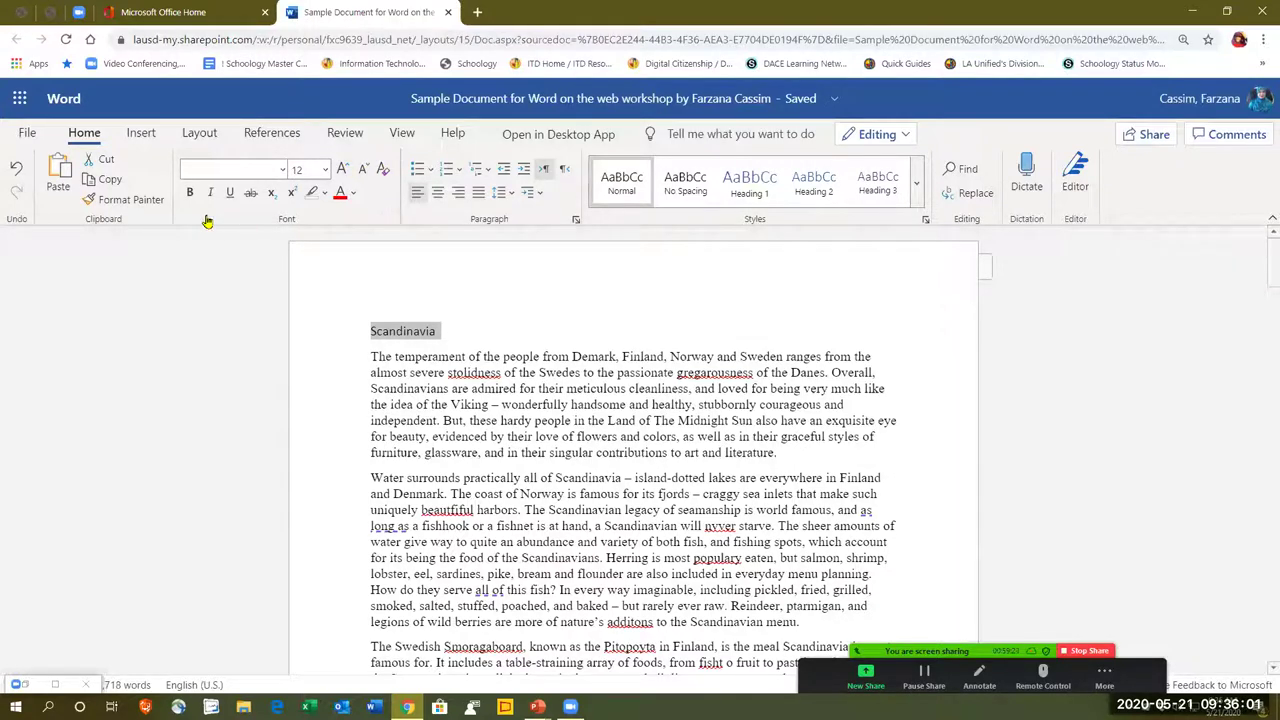
Set line spacing 2 on the paragraph beginning 'The temperament of the people'
{"action": "left_click", "coordinate": [435, 366]}
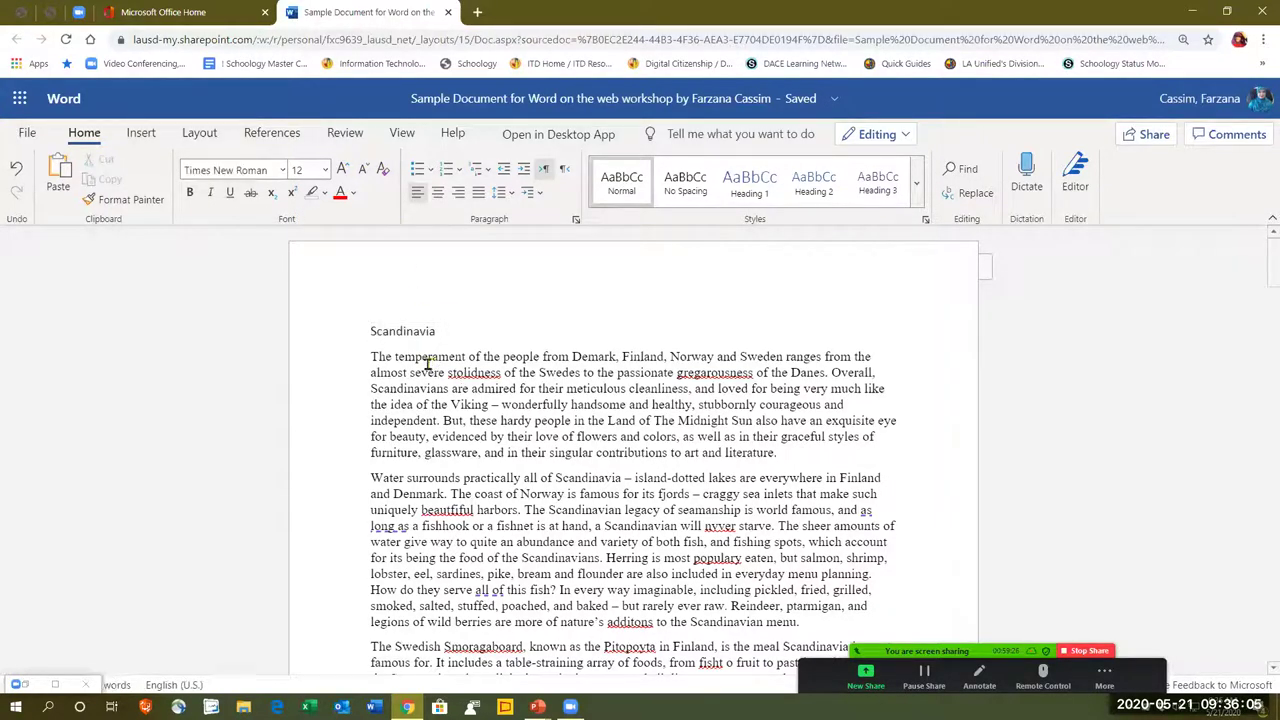
{"action": "scroll", "coordinate": [427, 366], "scroll_direction": "down", "scroll_amount": 1}
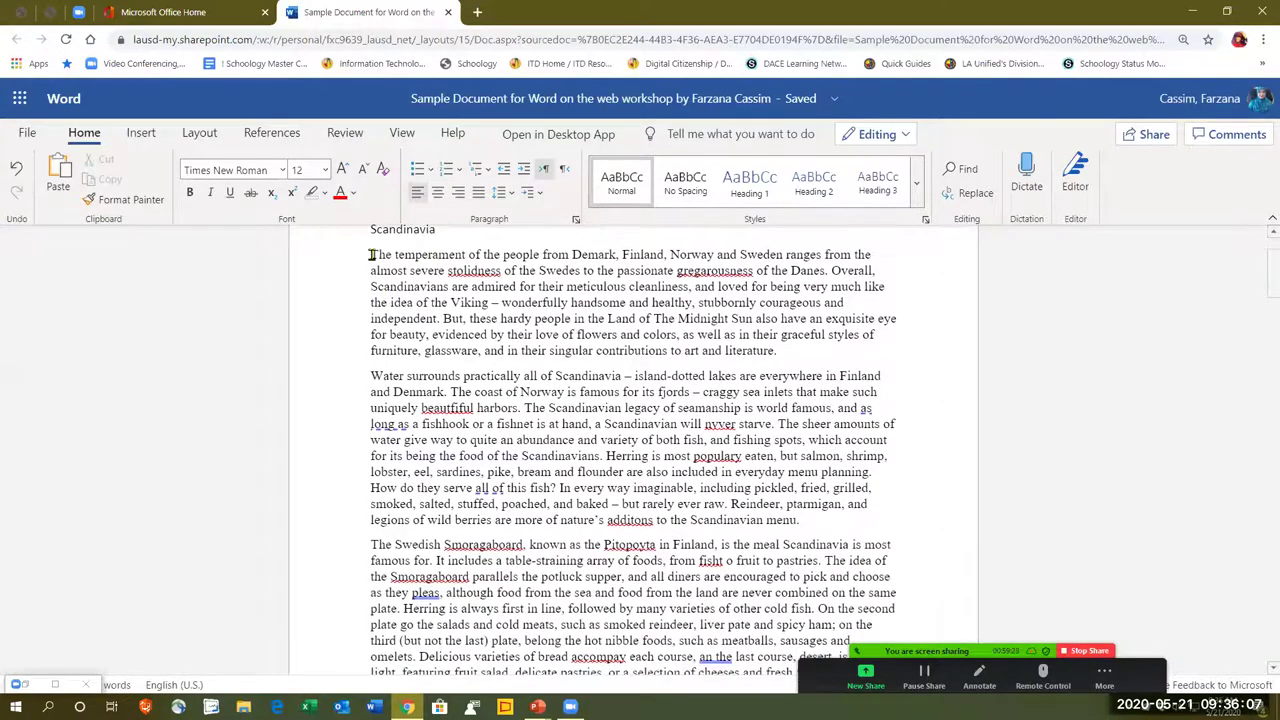
{"action": "scroll", "coordinate": [371, 255], "scroll_direction": "up", "scroll_amount": 1}
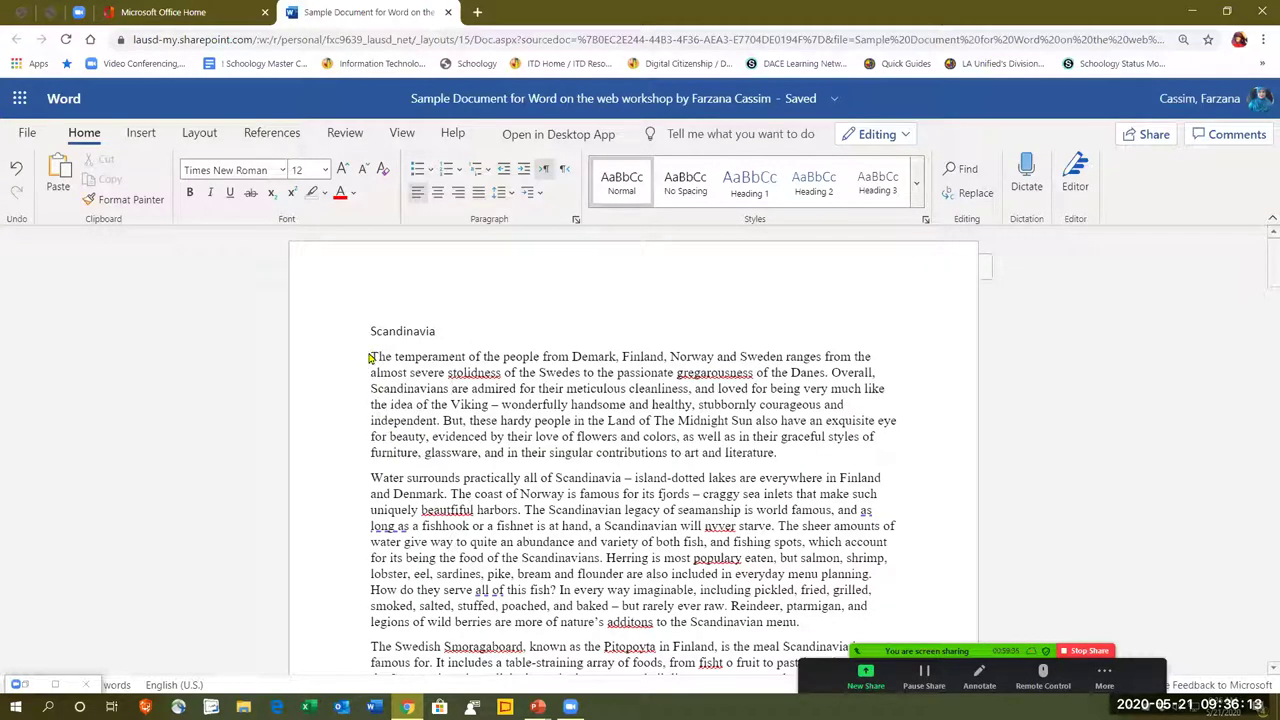
{"action": "left_click_drag", "start_coordinate": [370, 357], "coordinate": [808, 451]}
{"action": "left_click", "coordinate": [538, 194]}
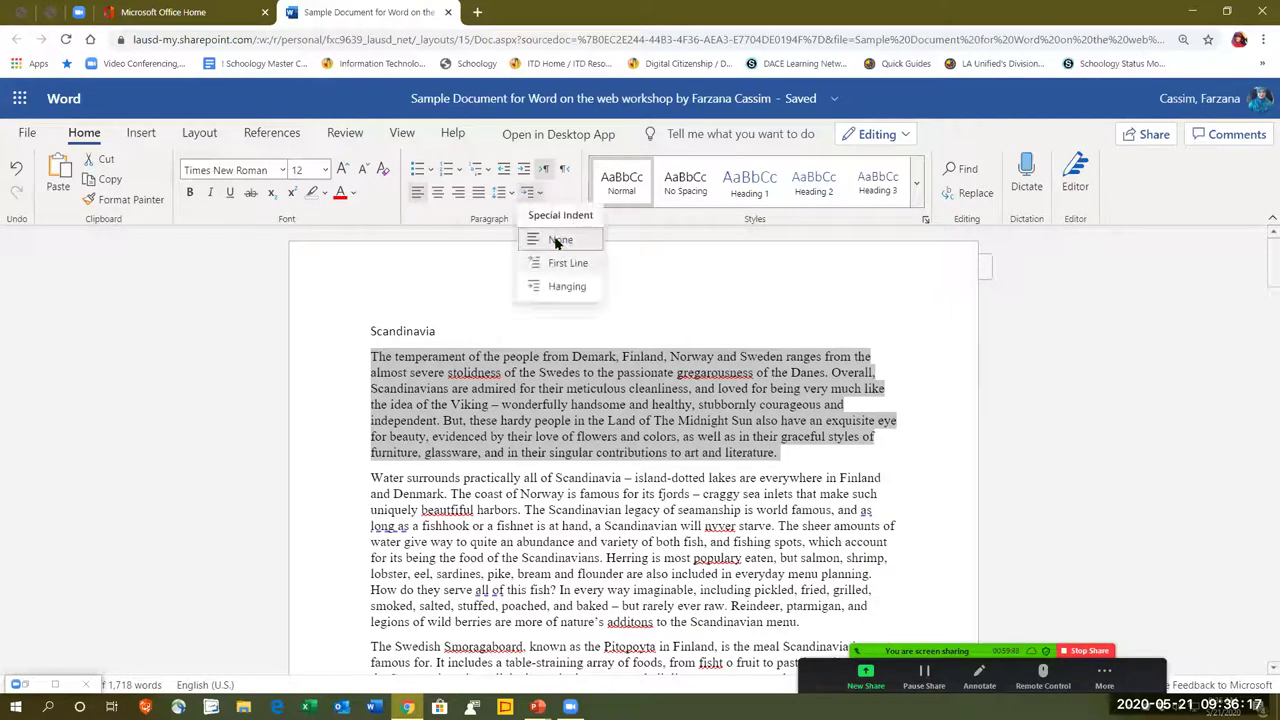
{"action": "left_click", "coordinate": [503, 195]}
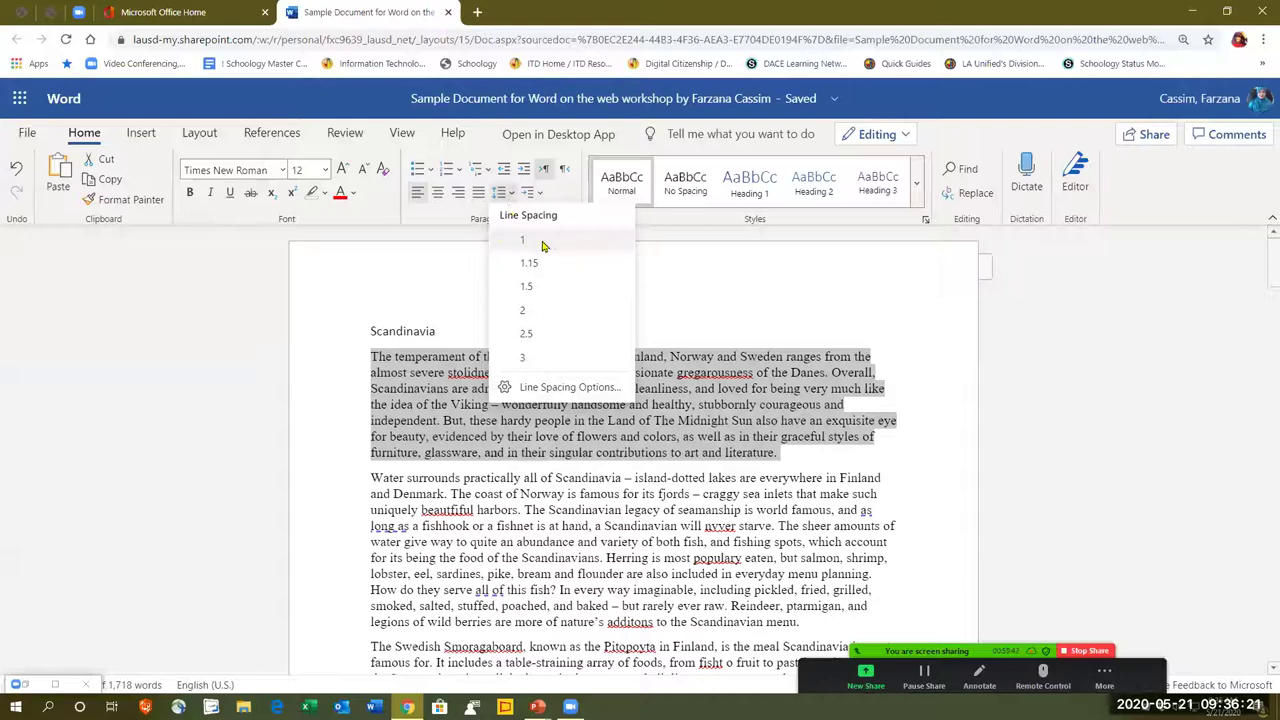
{"action": "left_click", "coordinate": [538, 312]}
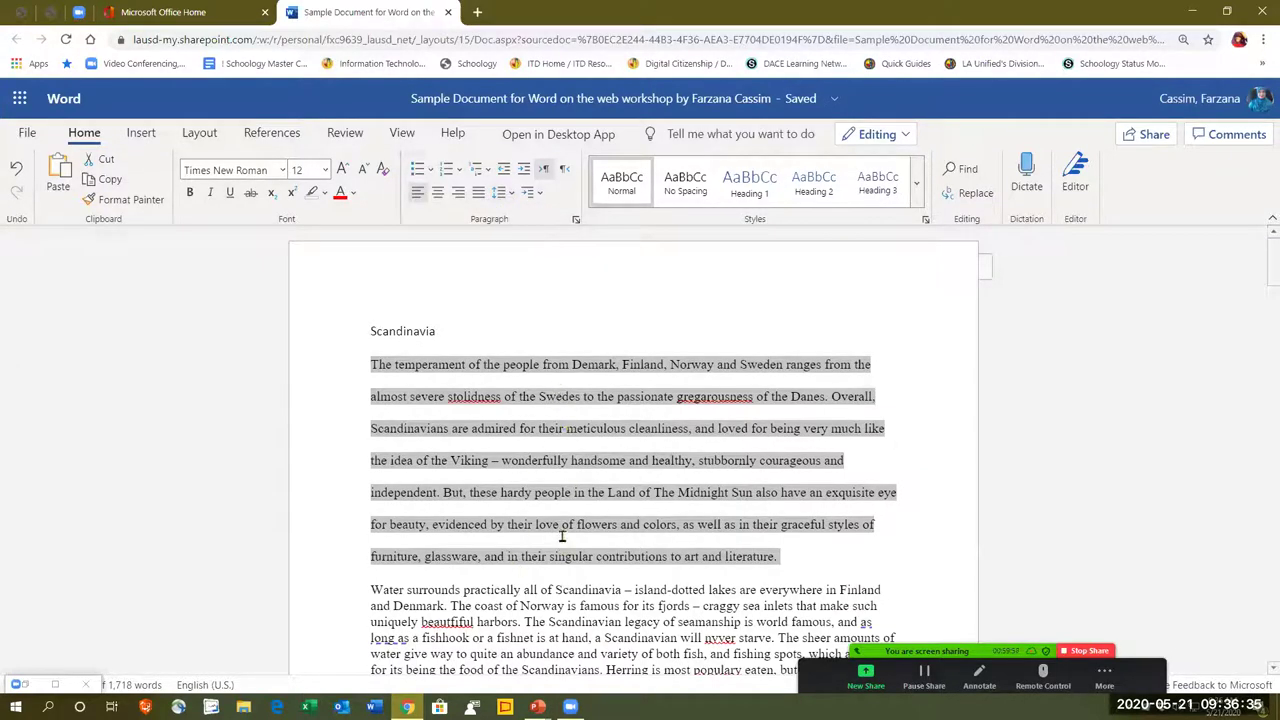
Select the opening body paragraphs below the heading
{"action": "scroll", "coordinate": [558, 515], "scroll_direction": "down", "scroll_amount": 2}
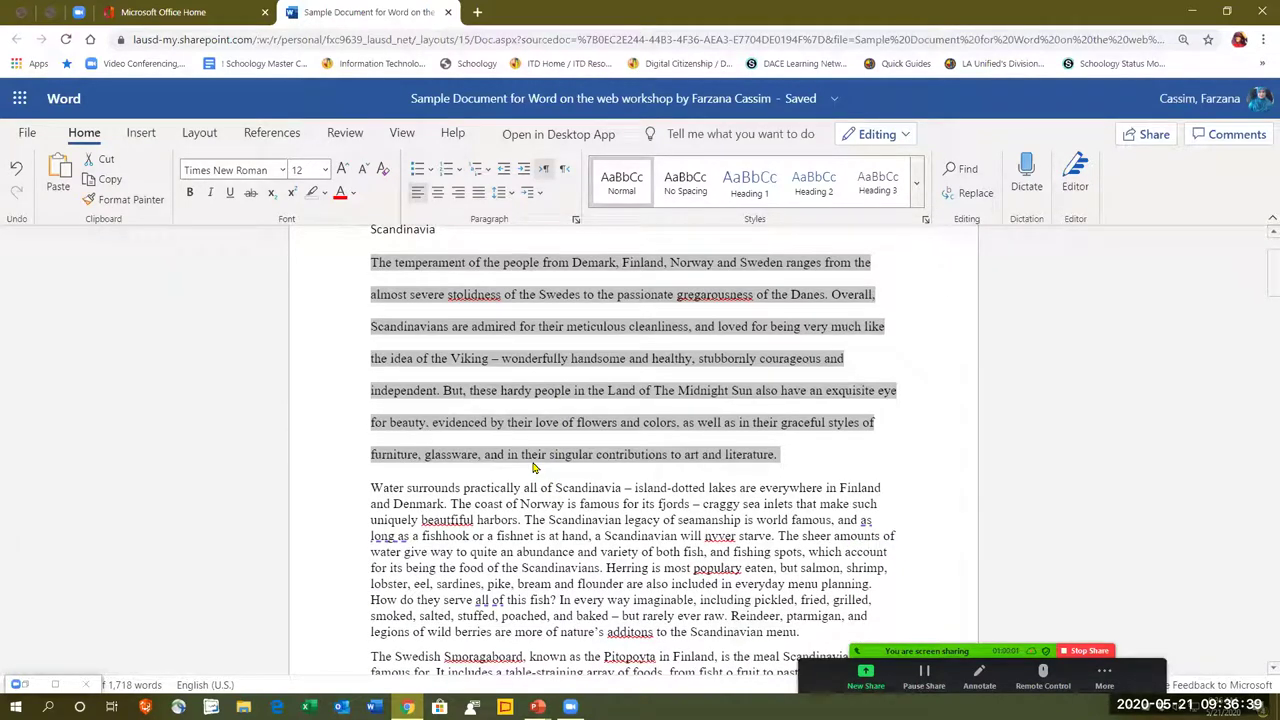
{"action": "scroll", "coordinate": [533, 467], "scroll_direction": "down", "scroll_amount": 2}
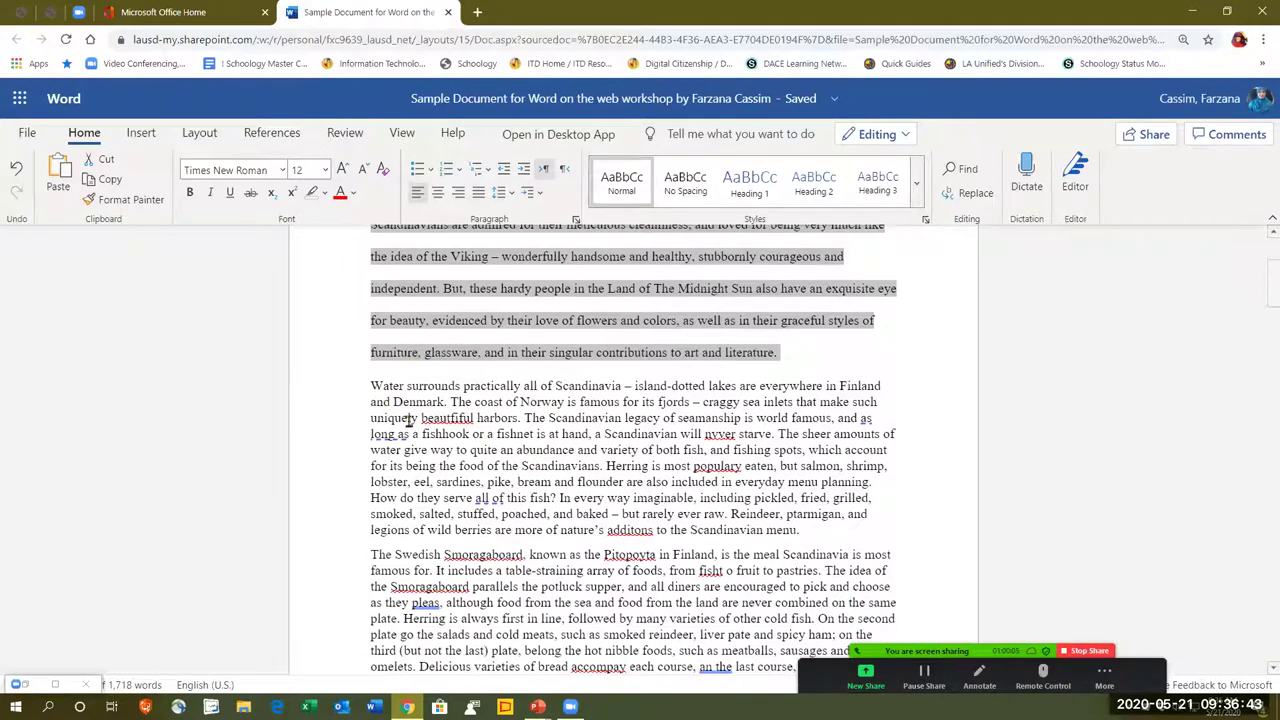
{"action": "left_click", "coordinate": [474, 416]}
{"action": "scroll", "coordinate": [460, 396], "scroll_direction": "up", "scroll_amount": 3}
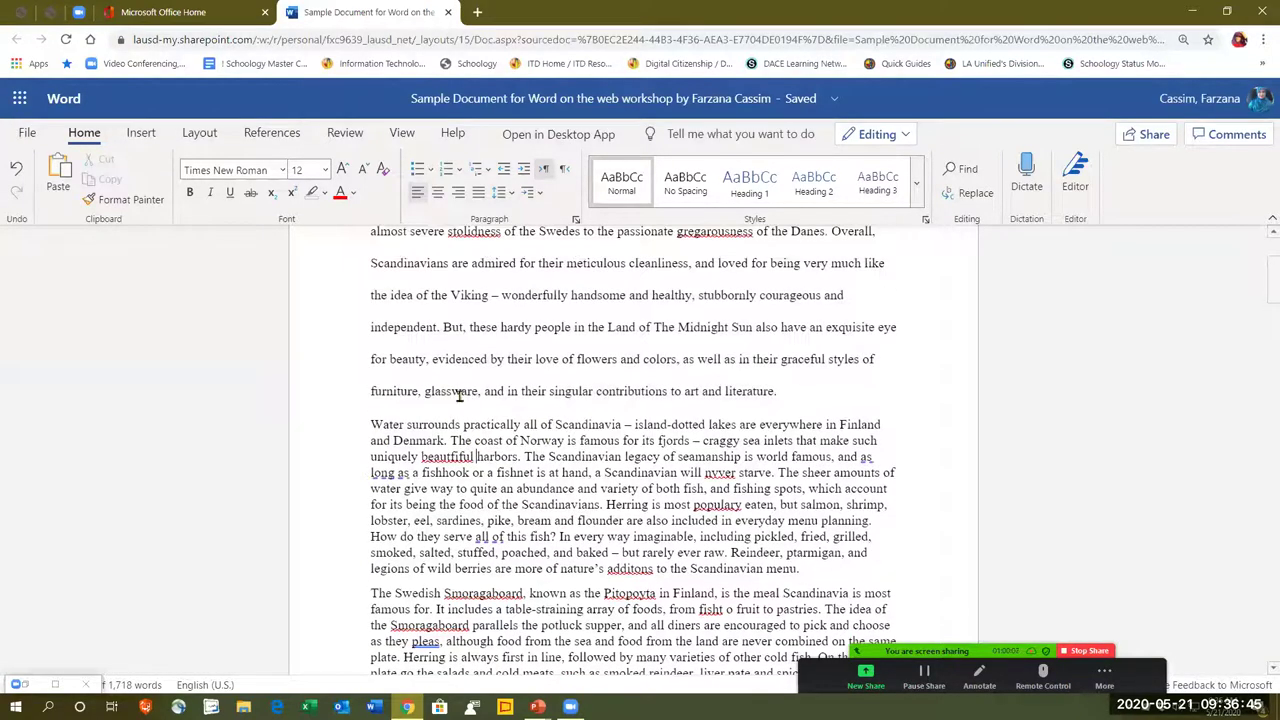
{"action": "scroll", "coordinate": [379, 302], "scroll_direction": "up", "scroll_amount": 2}
{"action": "left_click_drag", "start_coordinate": [372, 360], "coordinate": [841, 575]}
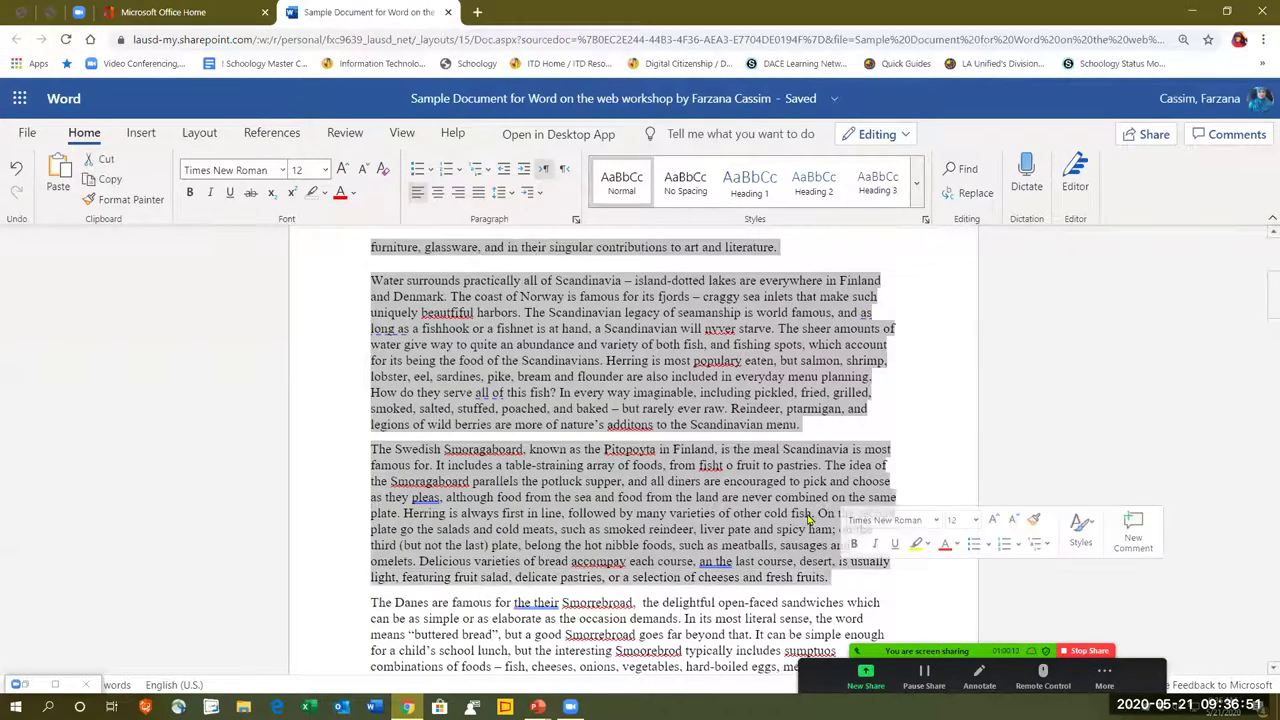
{"action": "scroll", "coordinate": [495, 363], "scroll_direction": "up", "scroll_amount": 6}
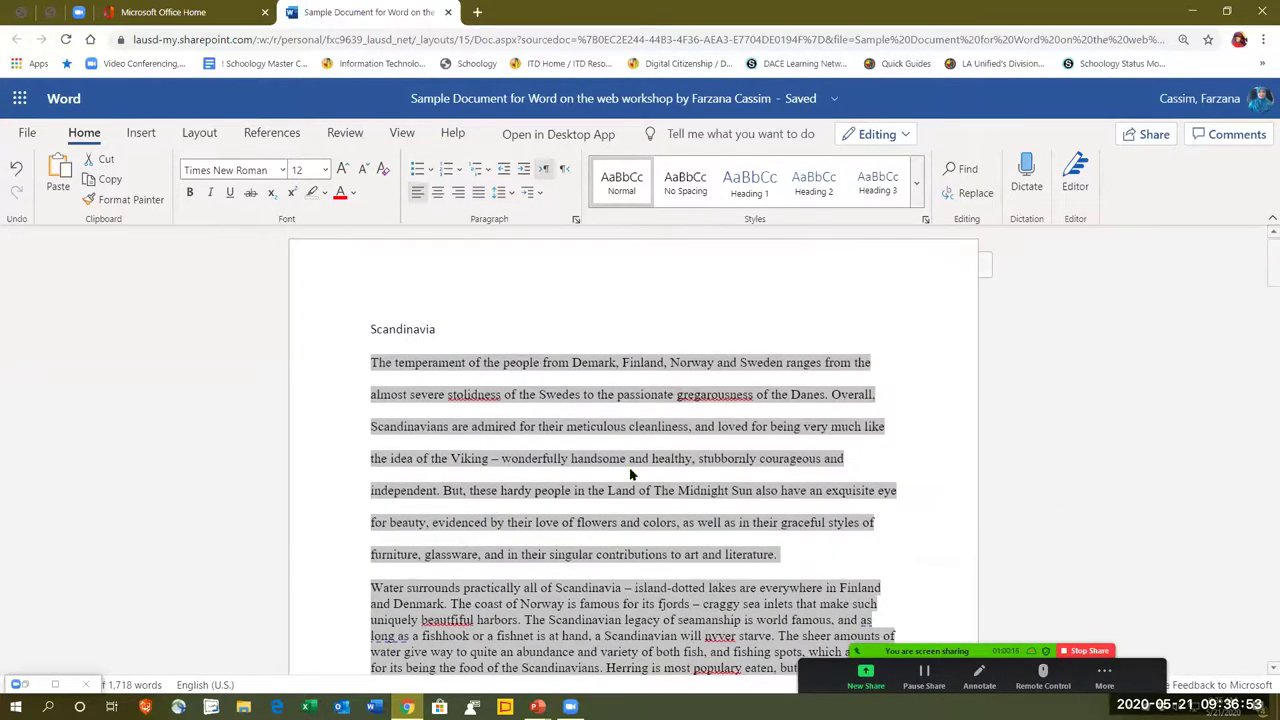
{"action": "scroll", "coordinate": [552, 404], "scroll_direction": "down", "scroll_amount": 4}
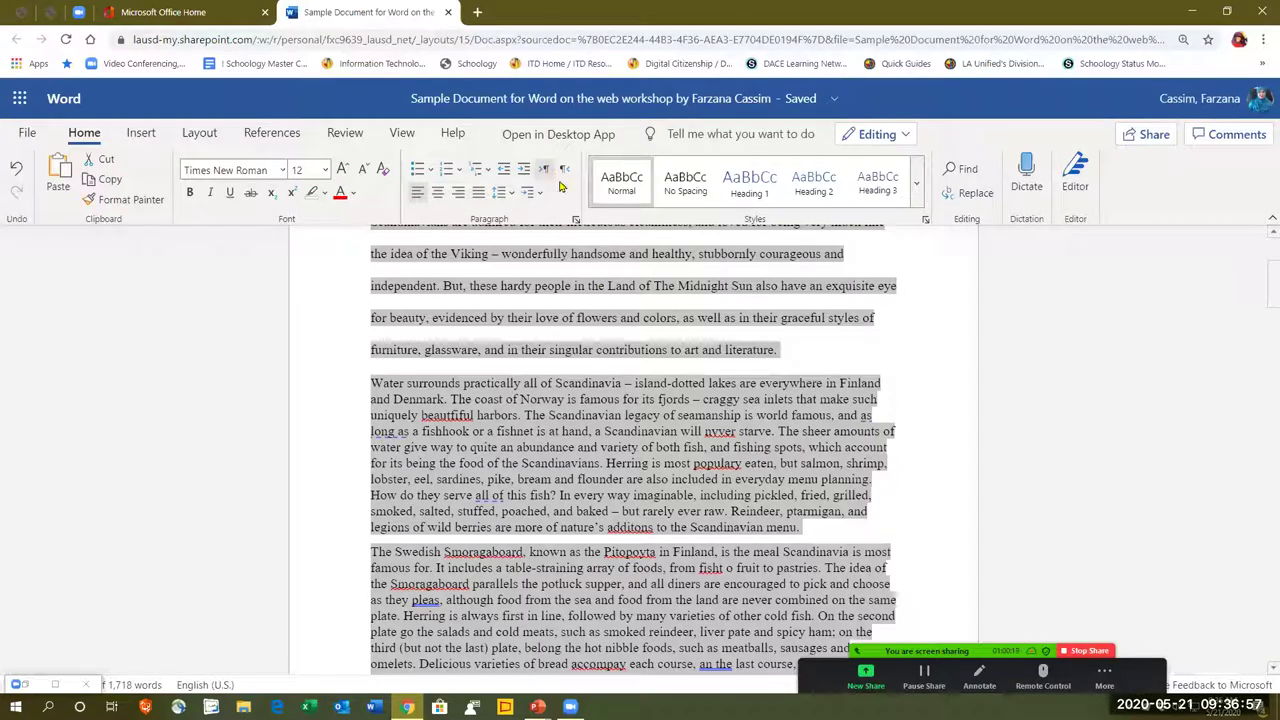
In the Layout paragraph settings, give the paragraphs 2 pt spacing before and 15 pt after
{"action": "left_click", "coordinate": [186, 138]}
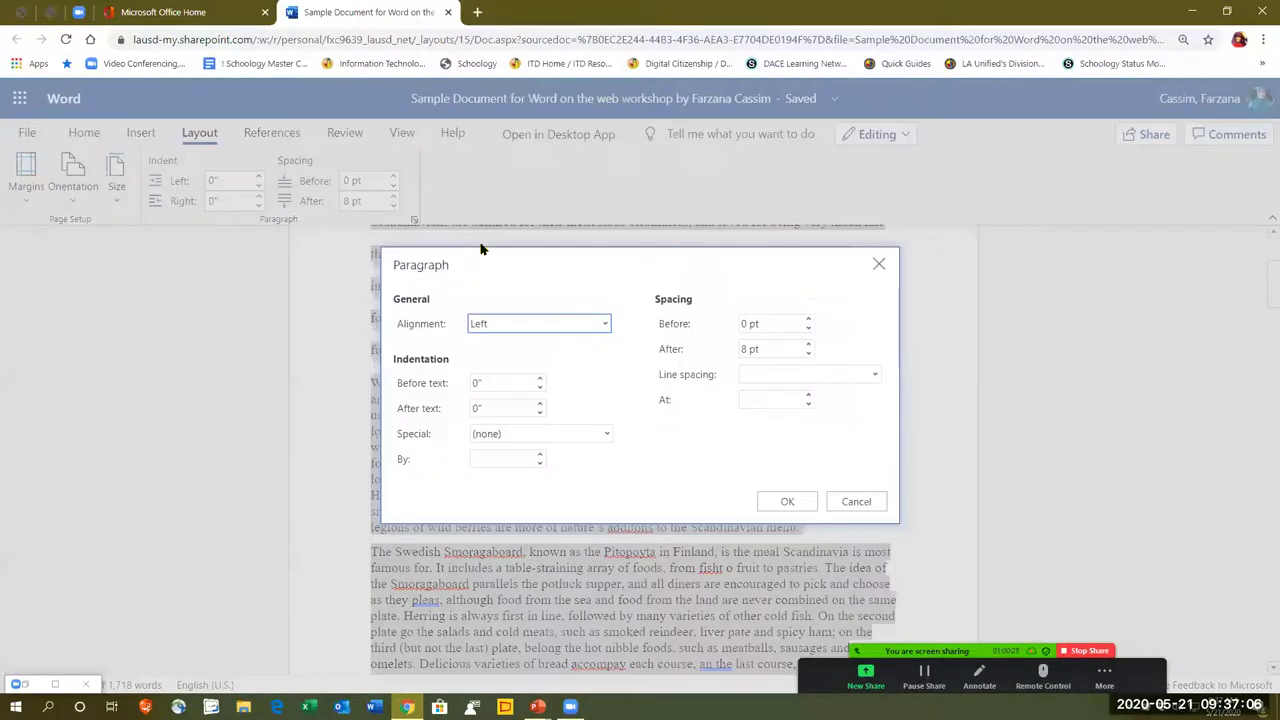
{"action": "left_click", "coordinate": [414, 221]}
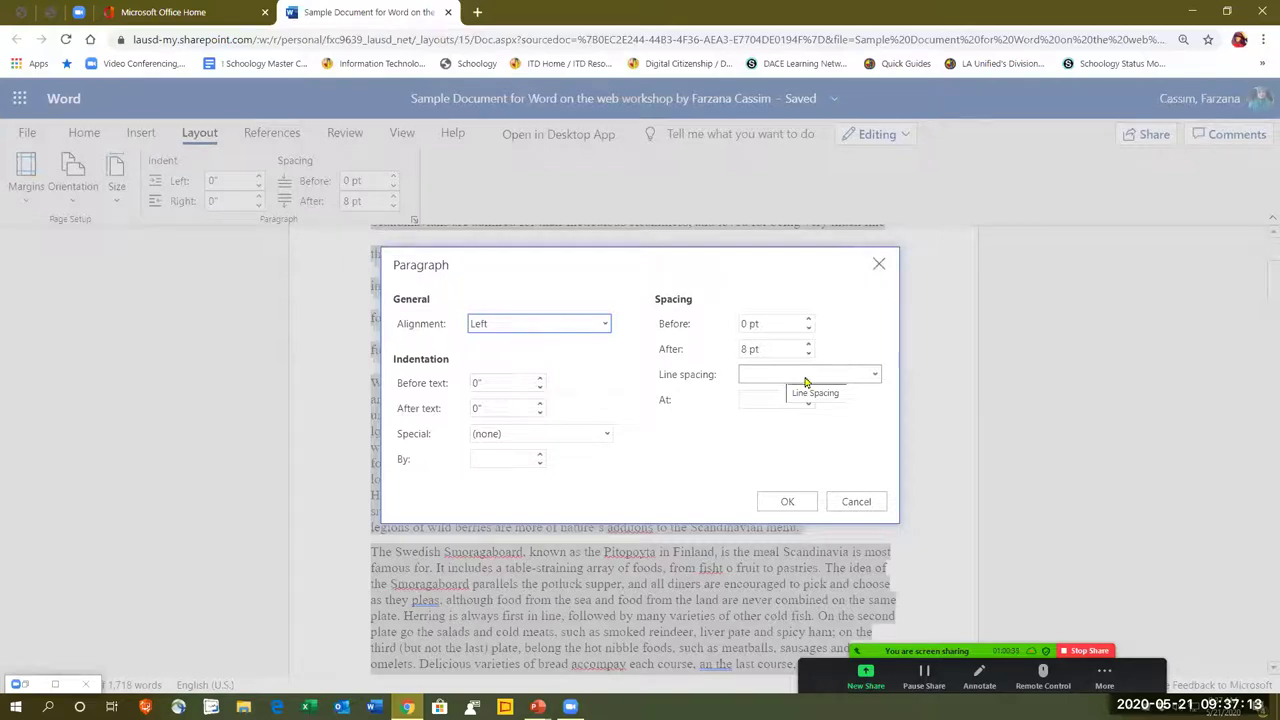
{"action": "left_click", "coordinate": [589, 331]}
{"action": "left_click", "coordinate": [587, 332]}
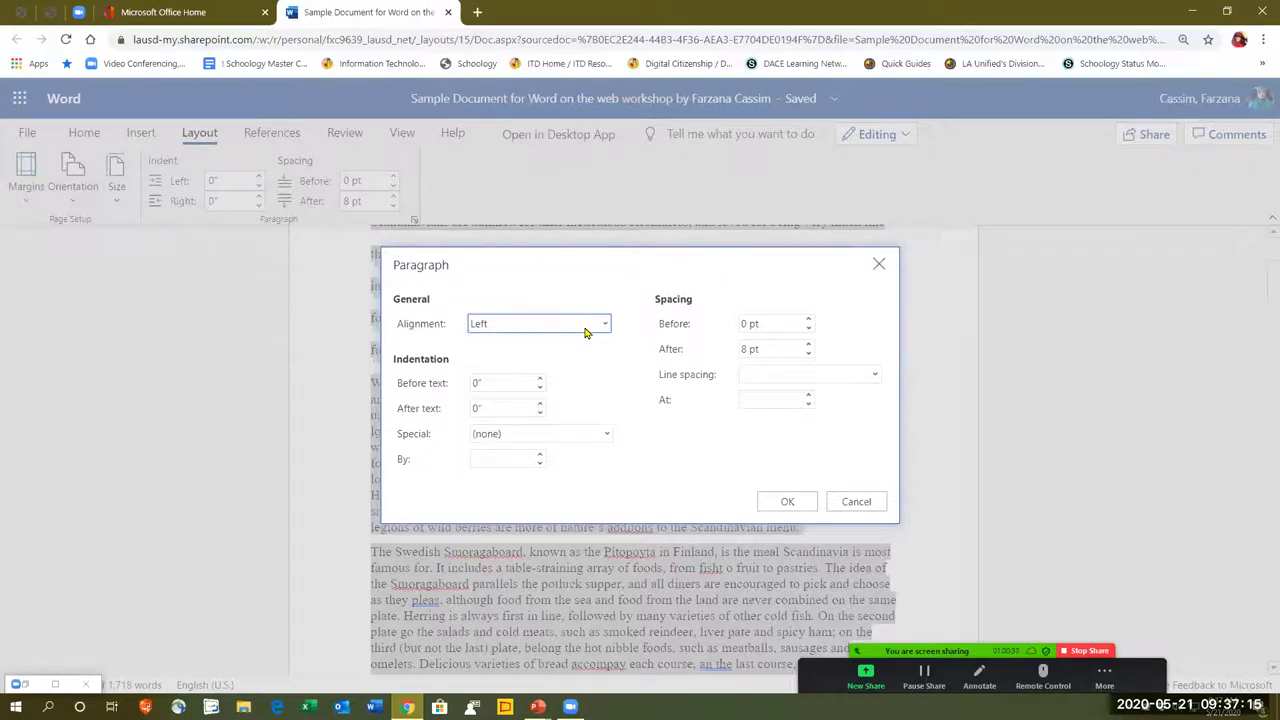
{"action": "left_click", "coordinate": [540, 404]}
{"action": "left_click", "coordinate": [540, 412]}
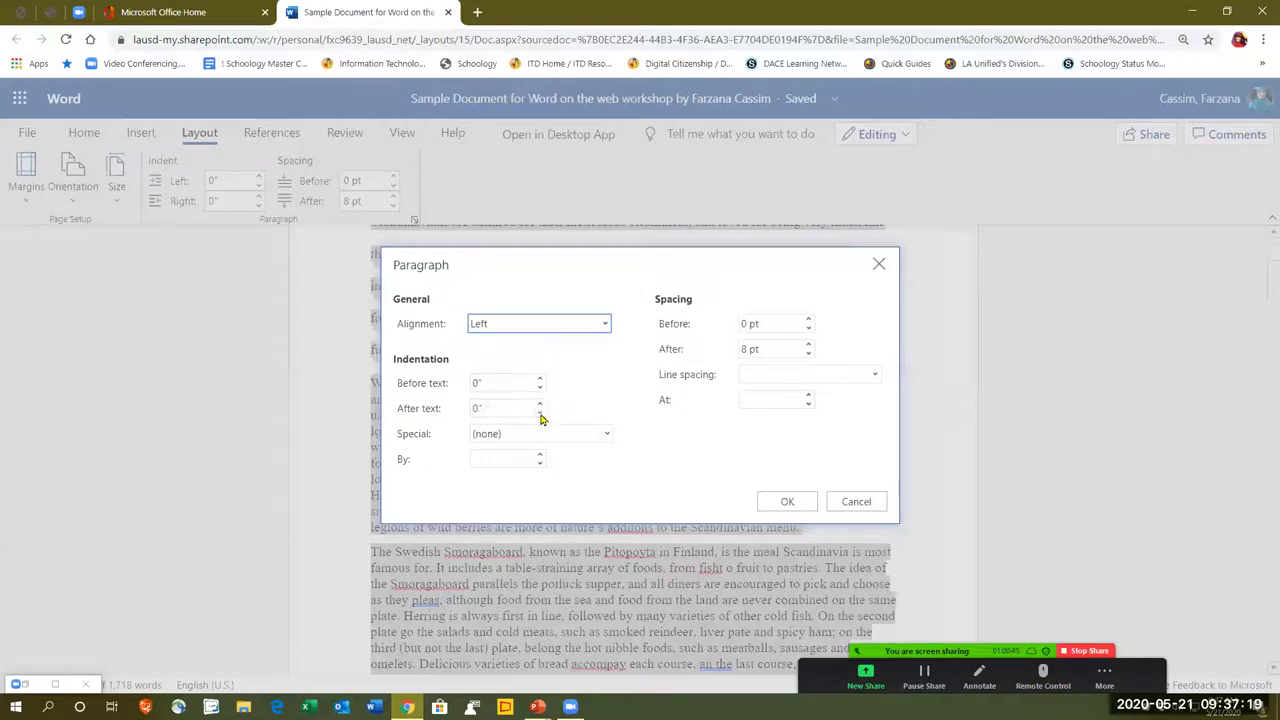
{"action": "left_click", "coordinate": [809, 344]}
{"action": "left_click", "coordinate": [809, 344]}
{"action": "left_click", "coordinate": [809, 344]}
{"action": "left_click", "coordinate": [809, 344]}
{"action": "left_click", "coordinate": [809, 344]}
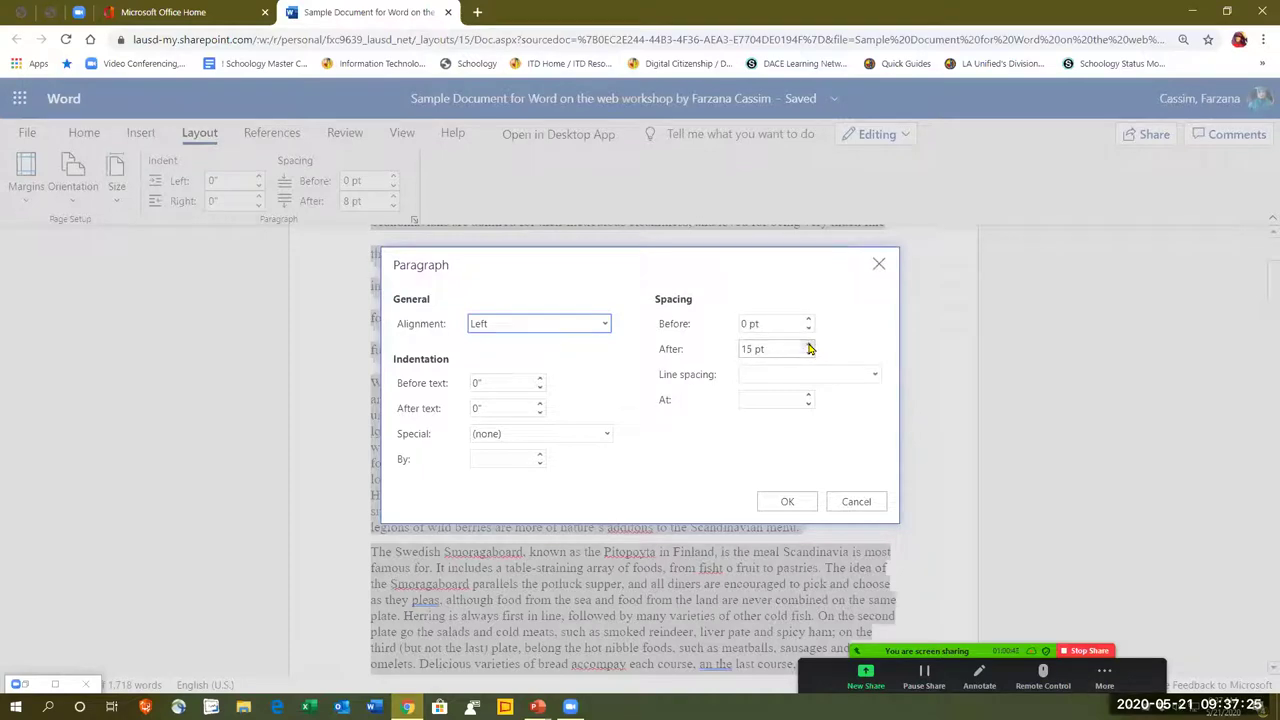
{"action": "left_click", "coordinate": [809, 320]}
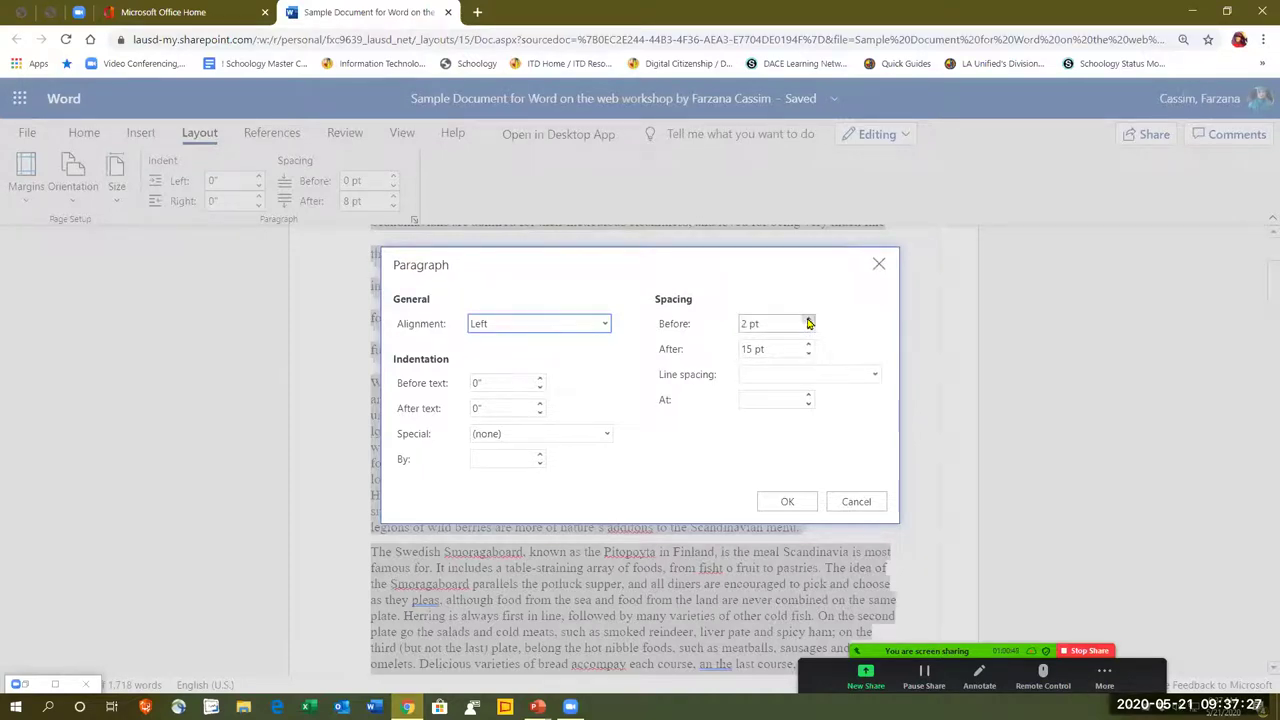
{"action": "left_click", "coordinate": [787, 501]}
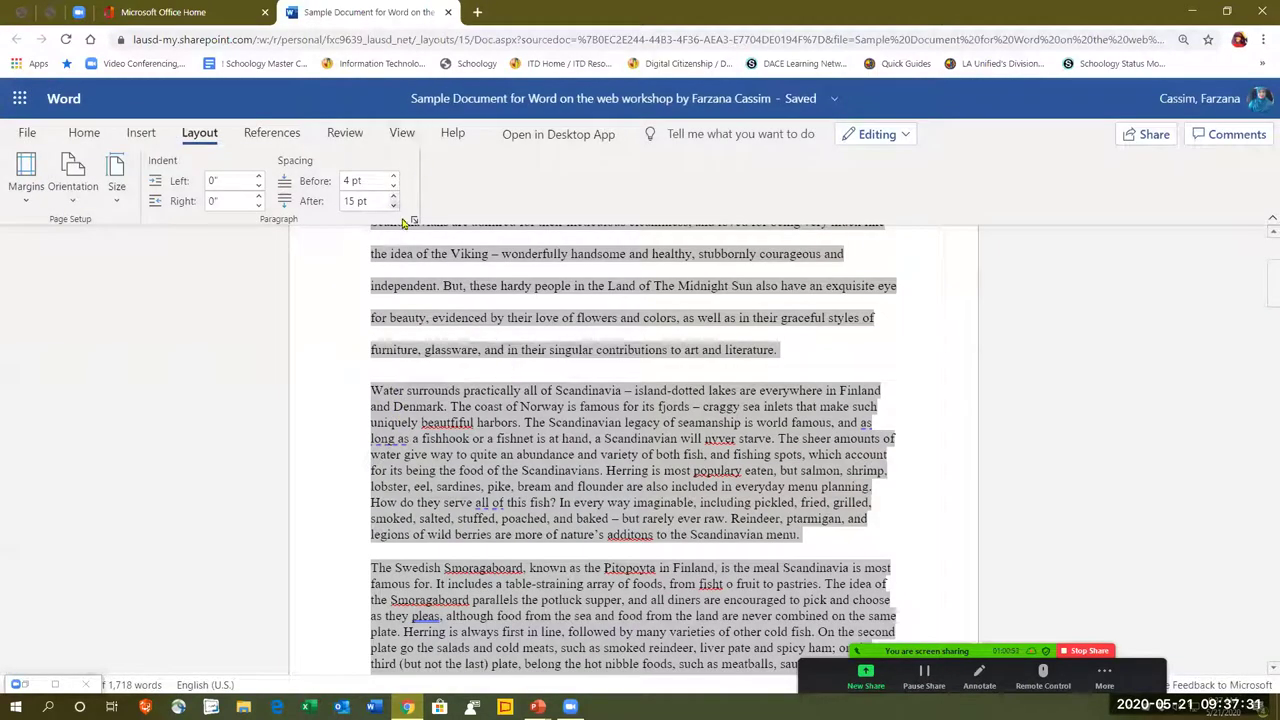
Raise the paragraphs' spacing after to 30 pt
{"action": "left_click", "coordinate": [415, 222]}
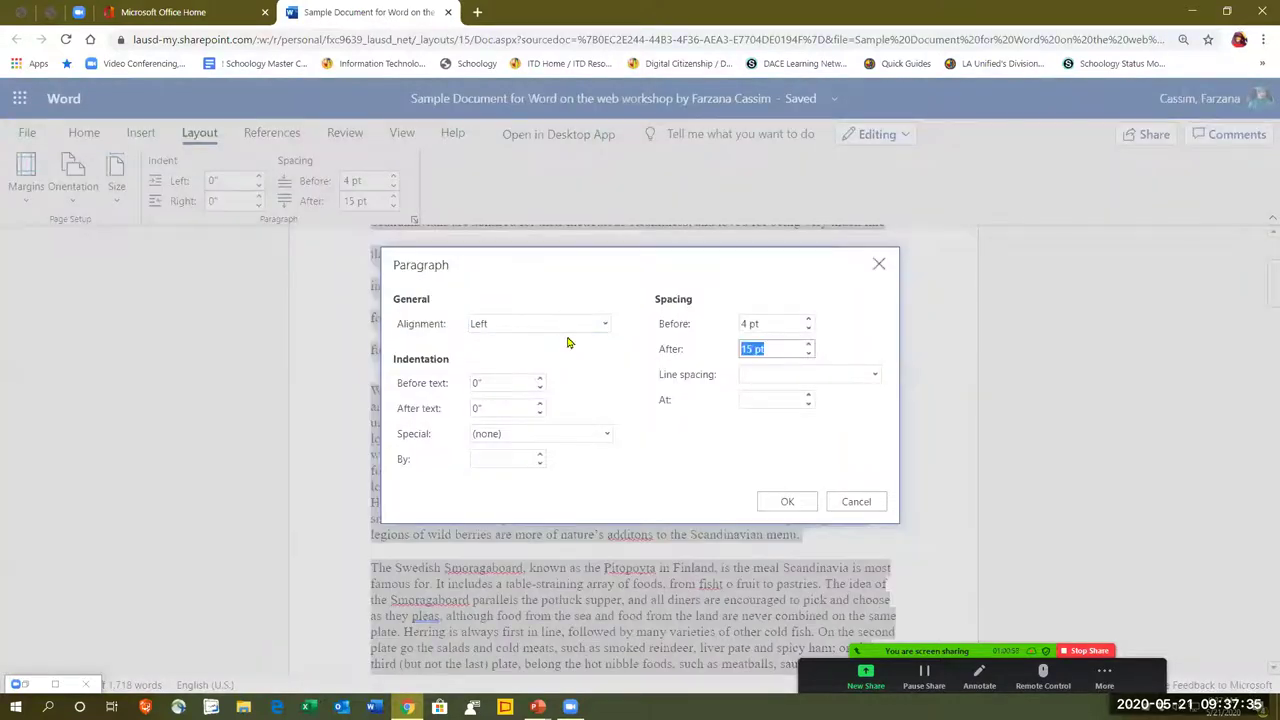
{"action": "type", "text": "30"}
{"action": "left_click", "coordinate": [777, 323]}
{"action": "left_click", "coordinate": [787, 501]}
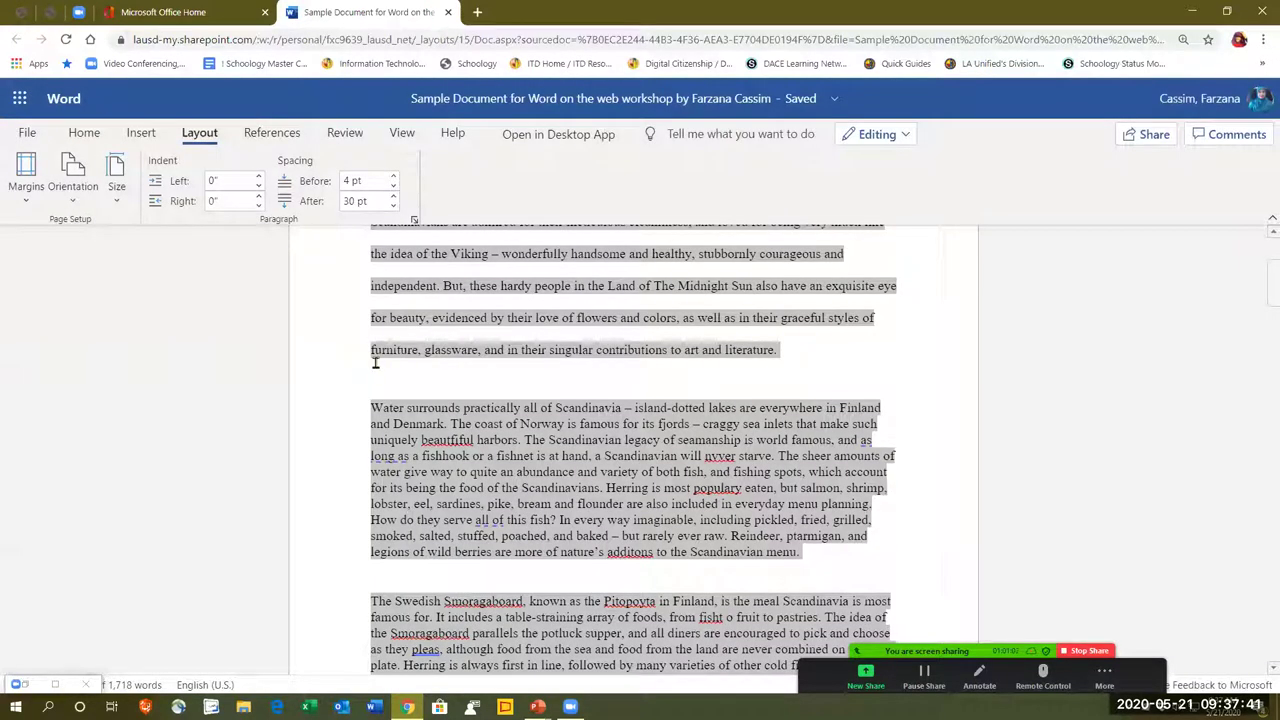
{"action": "scroll", "coordinate": [371, 470], "scroll_direction": "down", "scroll_amount": 1}
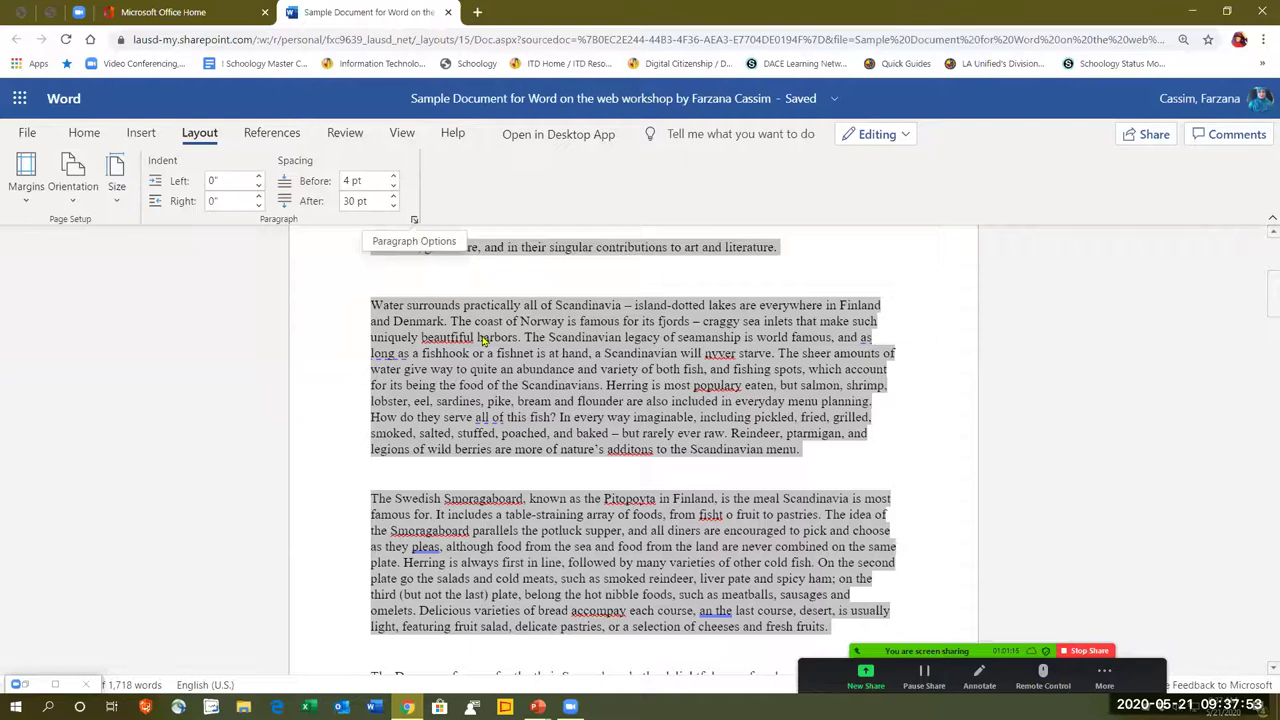
{"action": "scroll", "coordinate": [478, 338], "scroll_direction": "up", "scroll_amount": 2}
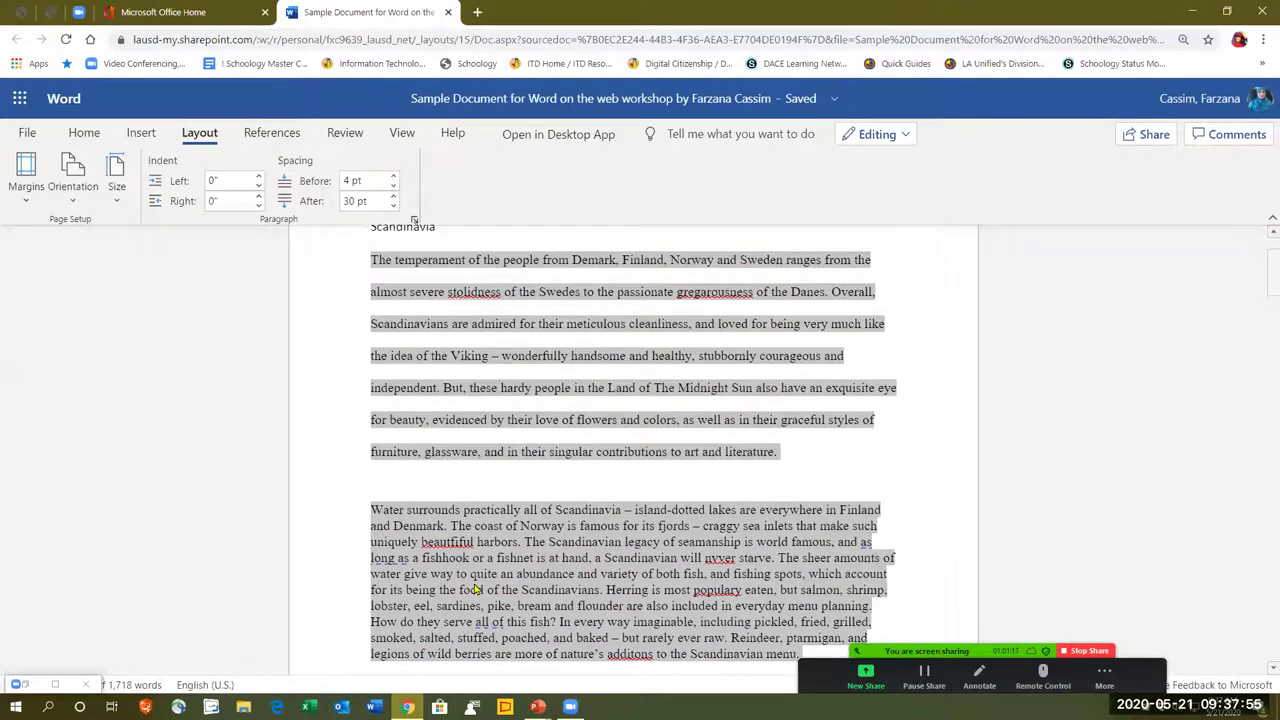
{"action": "scroll", "coordinate": [476, 589], "scroll_direction": "down", "scroll_amount": 1}
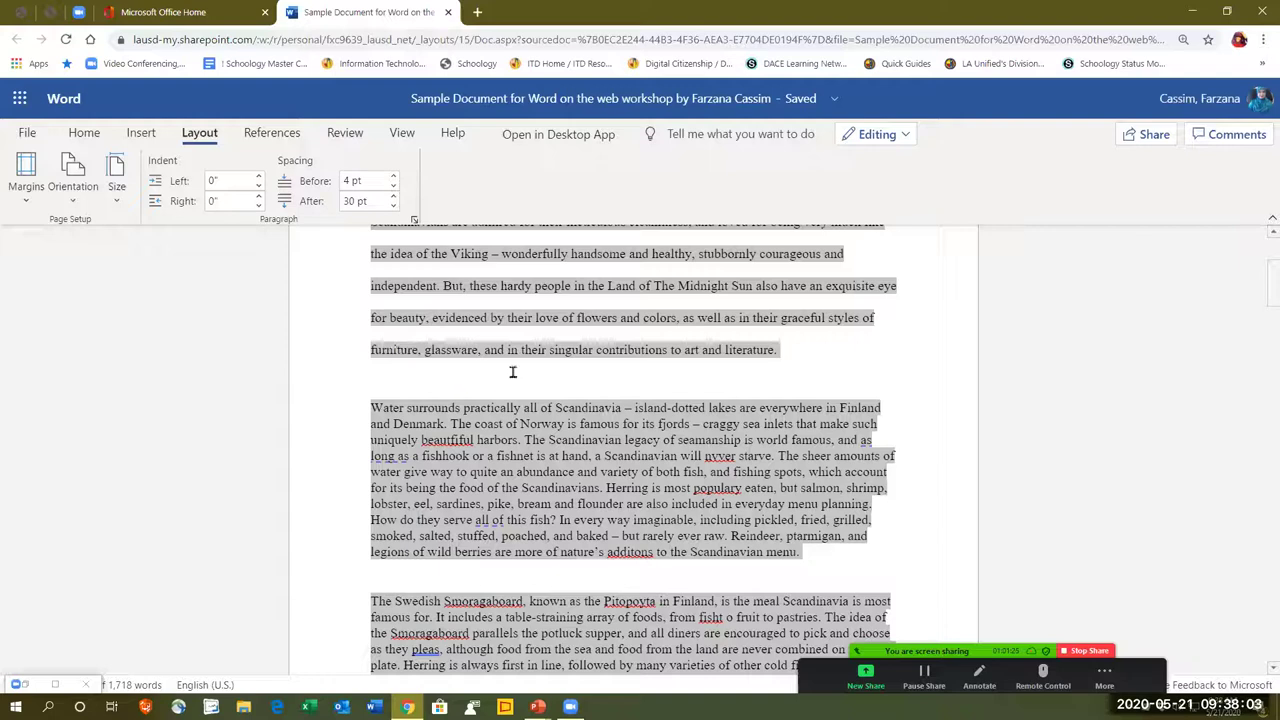
Apply the Title style from the Styles gallery to the Scandinavia heading
{"action": "left_click", "coordinate": [76, 138]}
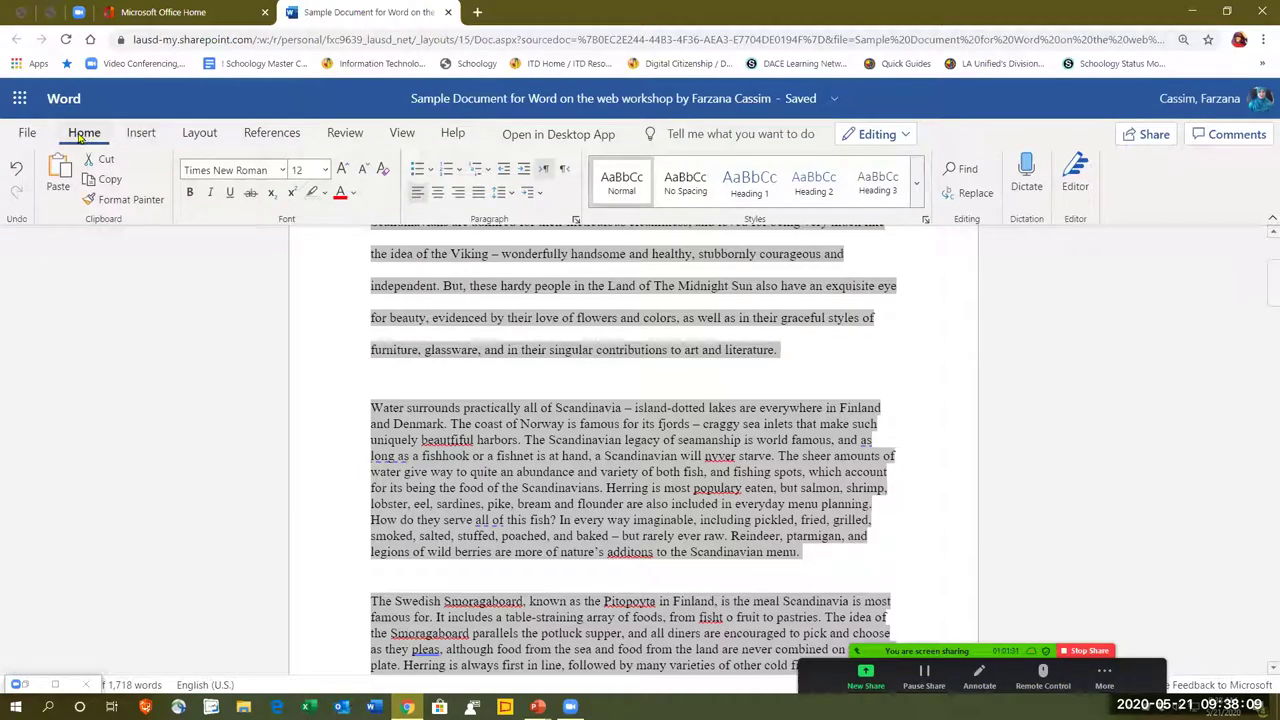
{"action": "left_click", "coordinate": [685, 423]}
{"action": "scroll", "coordinate": [560, 400], "scroll_direction": "up", "scroll_amount": 3}
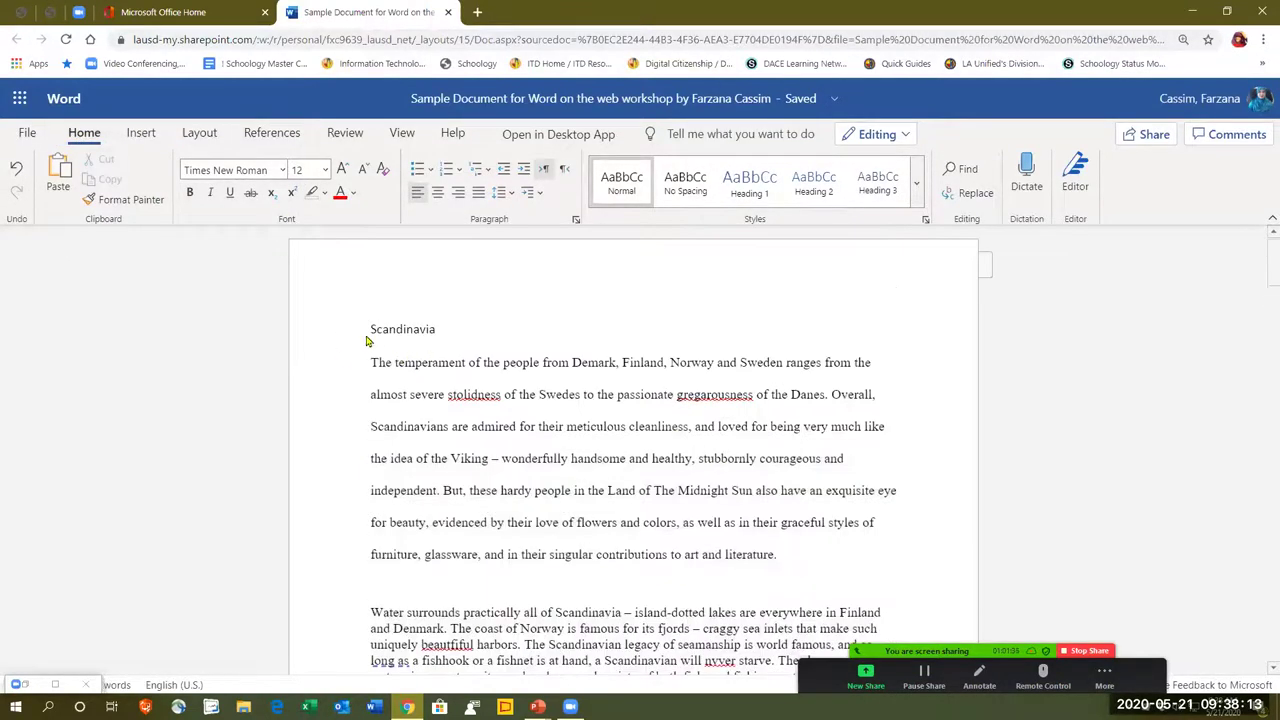
{"action": "double_click", "coordinate": [372, 331]}
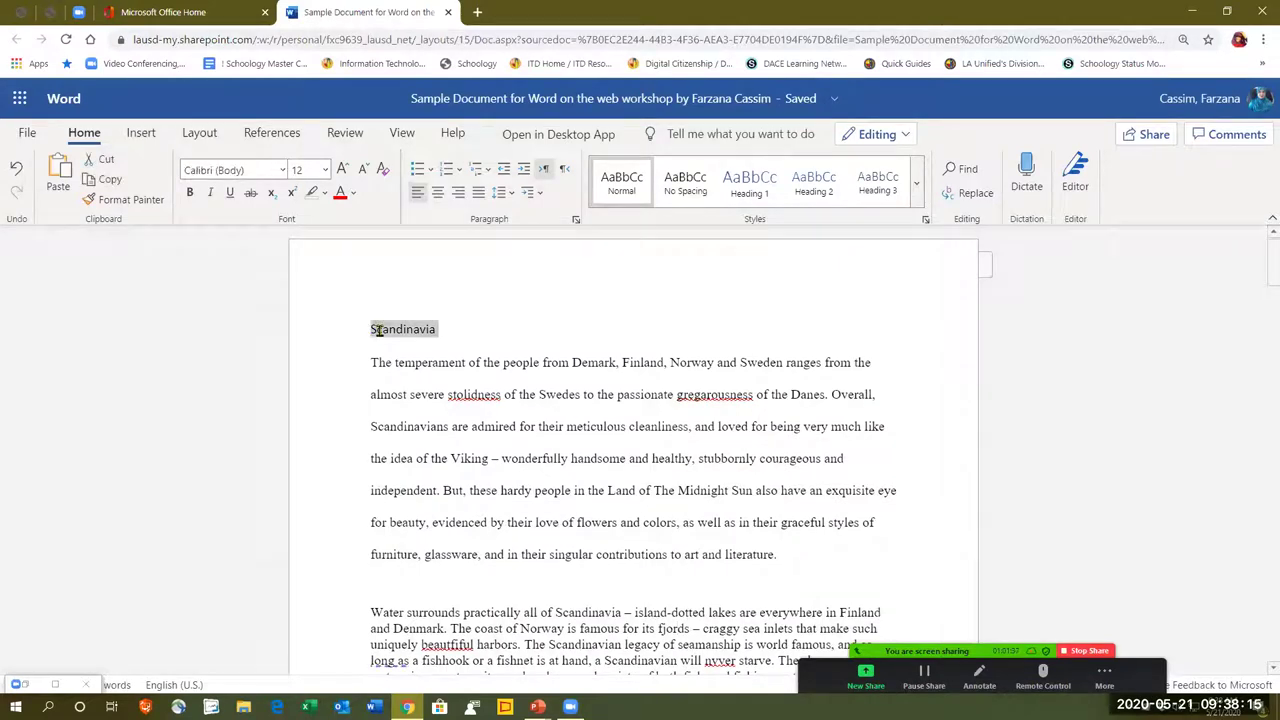
{"action": "left_click", "coordinate": [920, 203]}
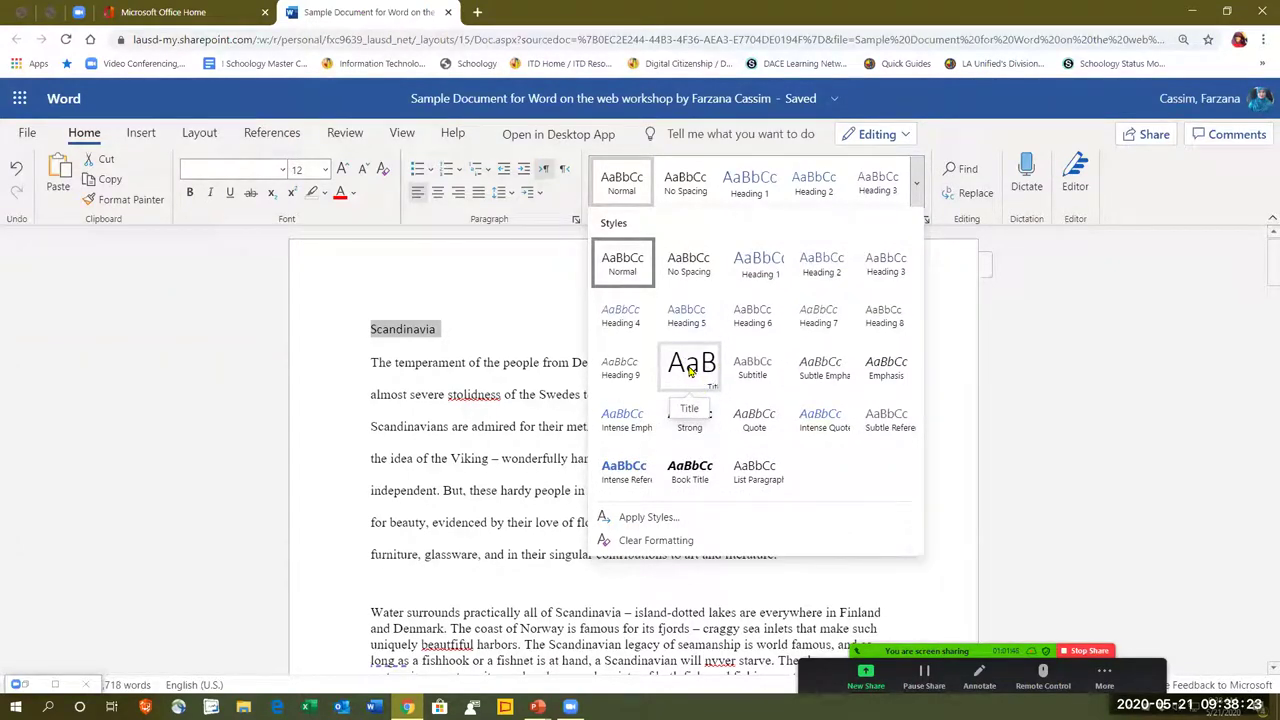
{"action": "left_click", "coordinate": [690, 368]}
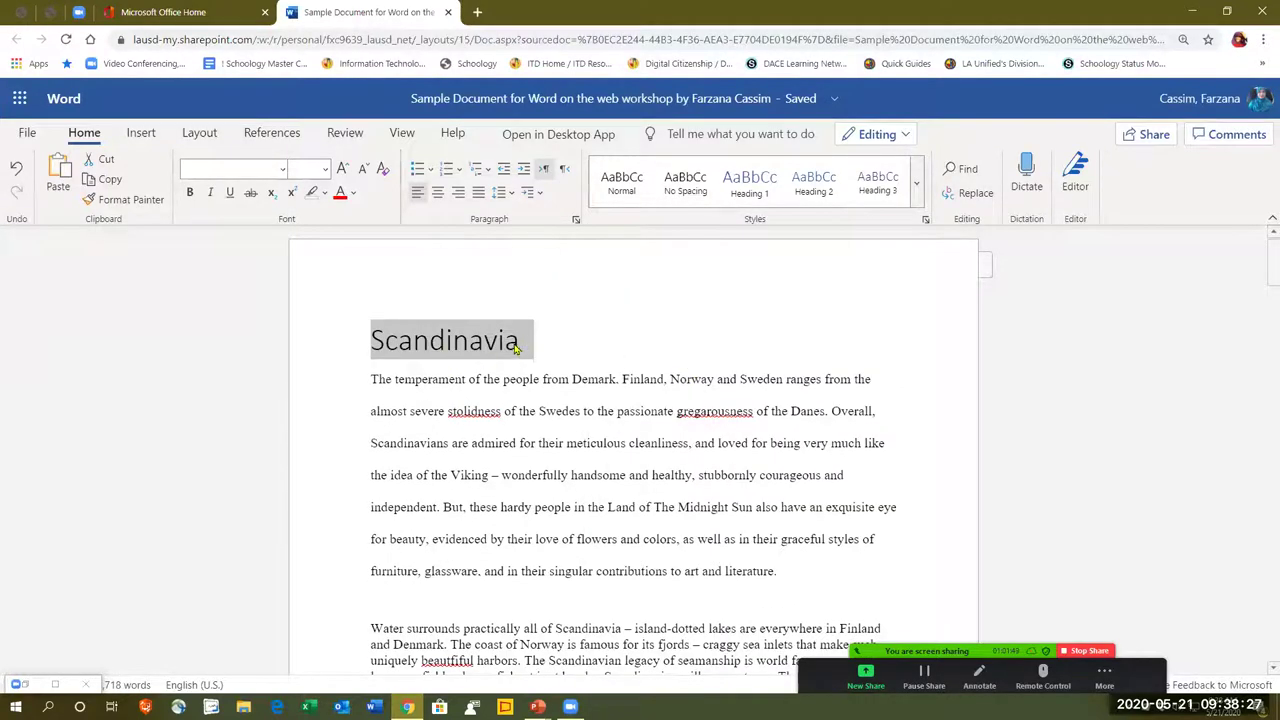
{"action": "left_click_drag", "start_coordinate": [371, 378], "coordinate": [768, 562]}
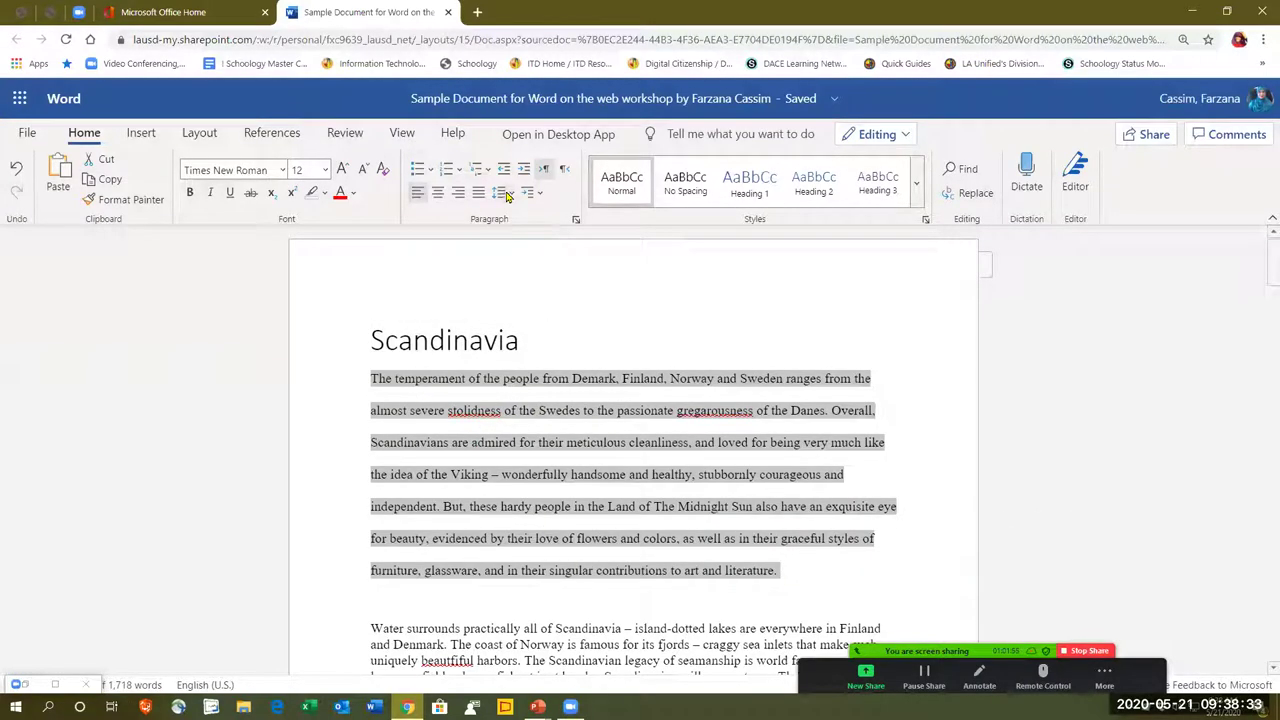
After trying No Spacing and Normal, style the opening paragraph as Intense Reference
{"action": "left_click", "coordinate": [507, 194]}
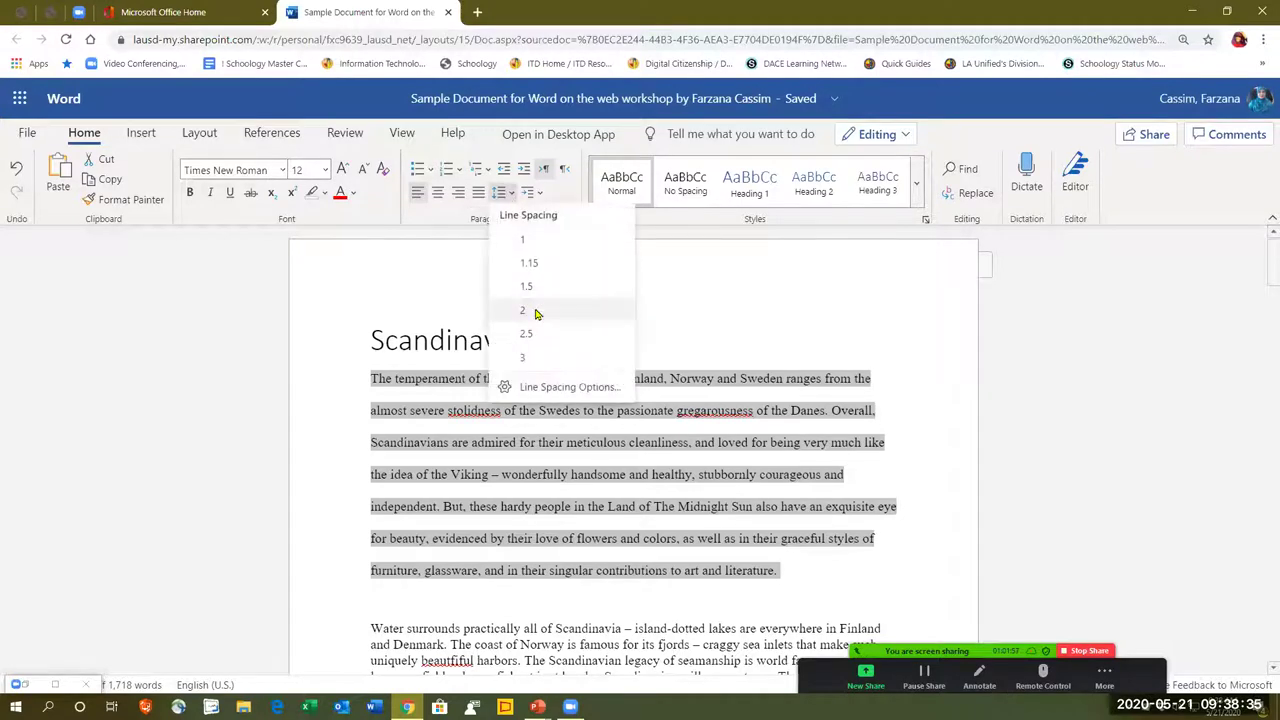
{"action": "left_click", "coordinate": [685, 185]}
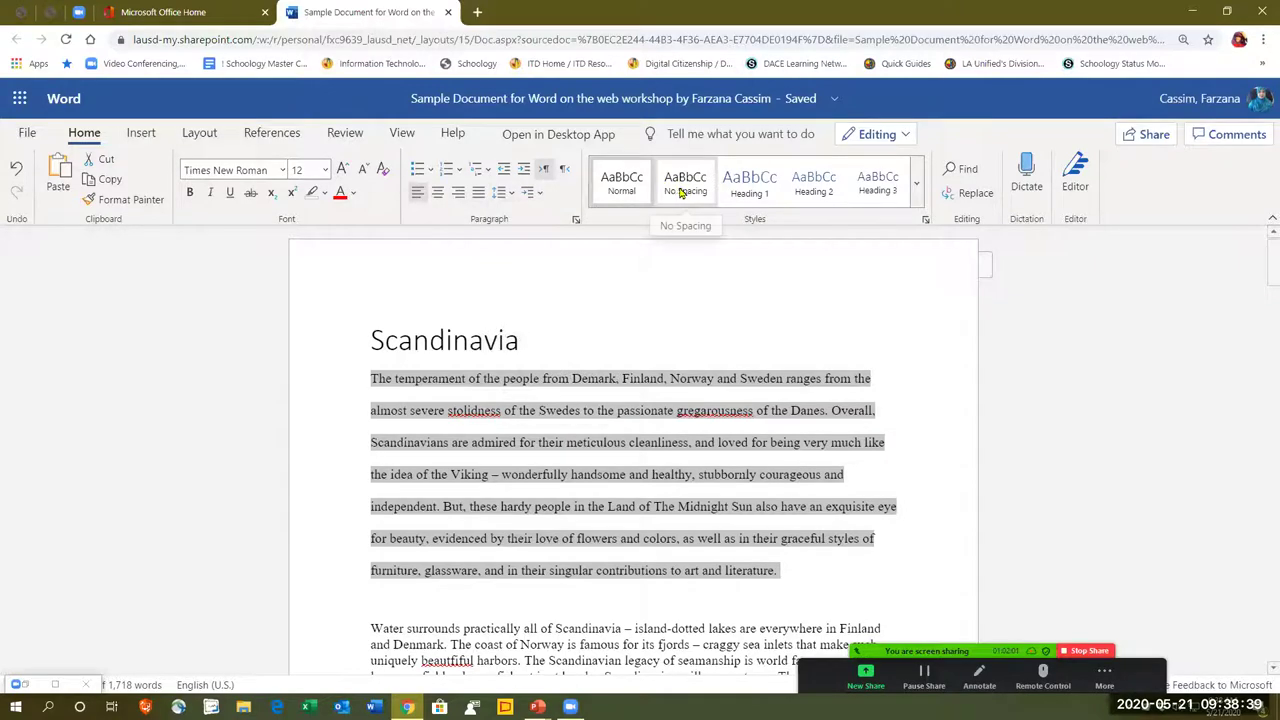
{"action": "left_click", "coordinate": [678, 193]}
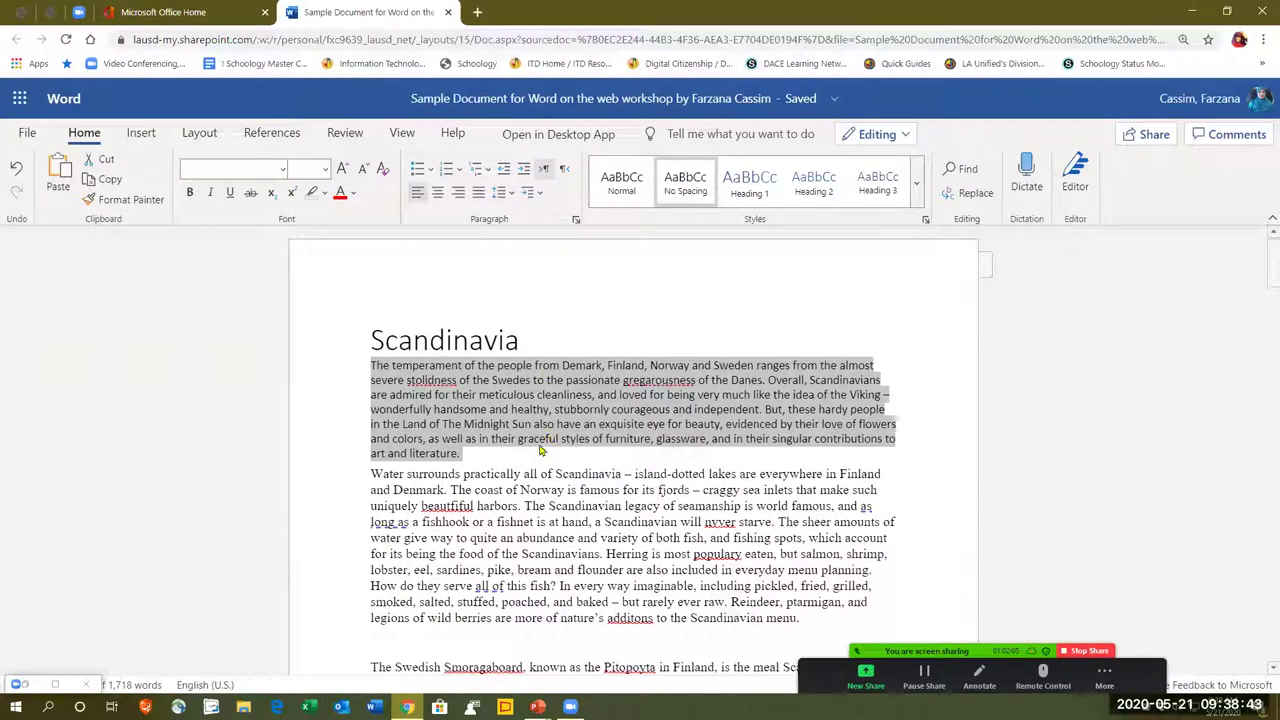
{"action": "left_click", "coordinate": [622, 186]}
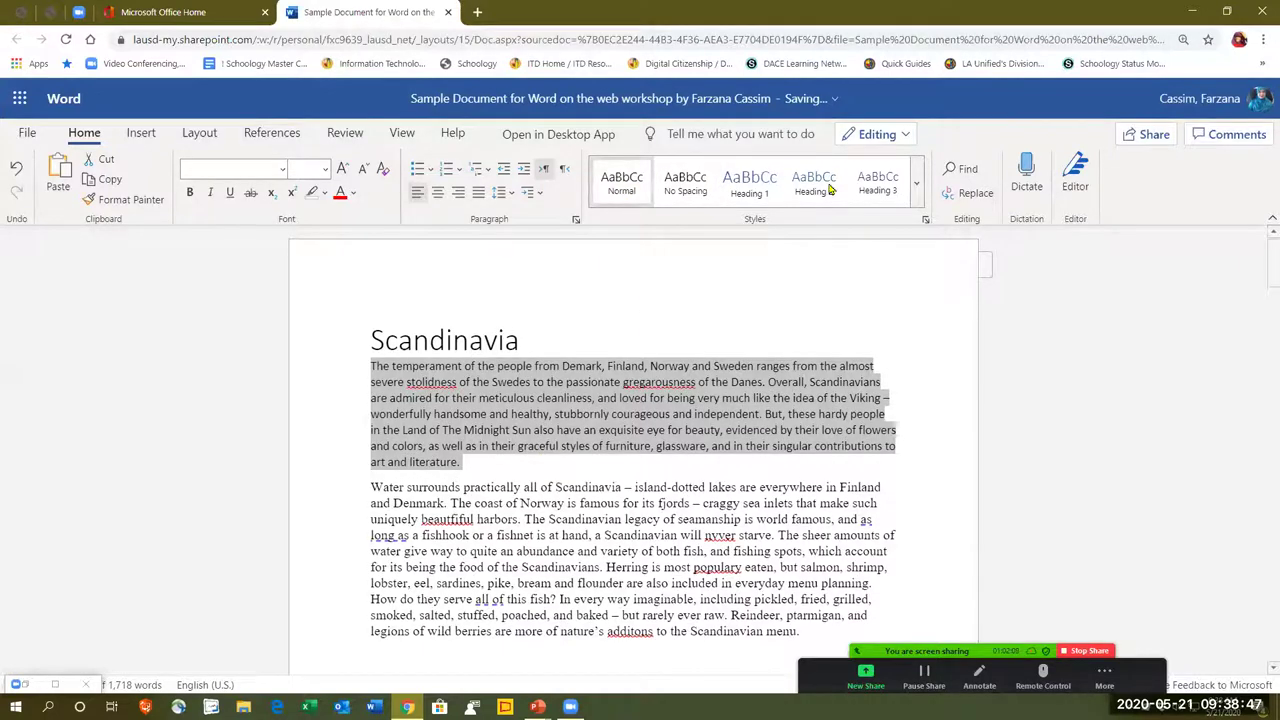
{"action": "left_click", "coordinate": [918, 196]}
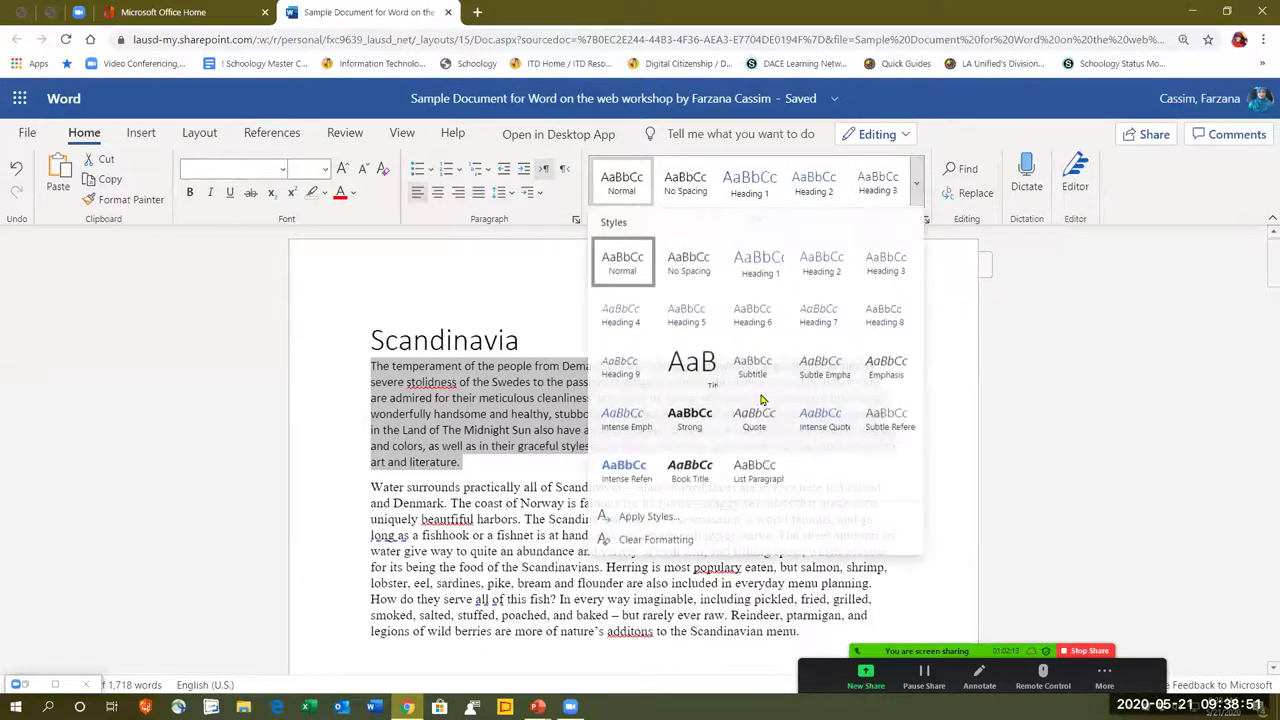
{"action": "left_click", "coordinate": [624, 472]}
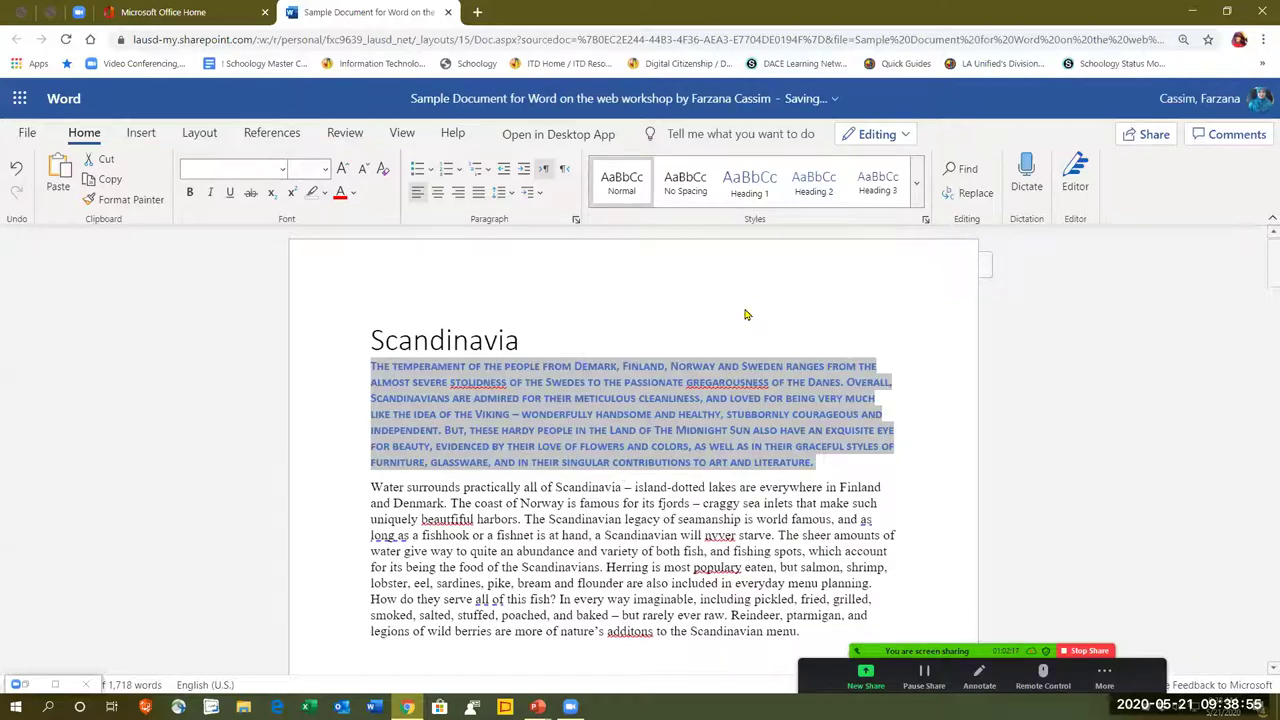
{"action": "left_click", "coordinate": [667, 478]}
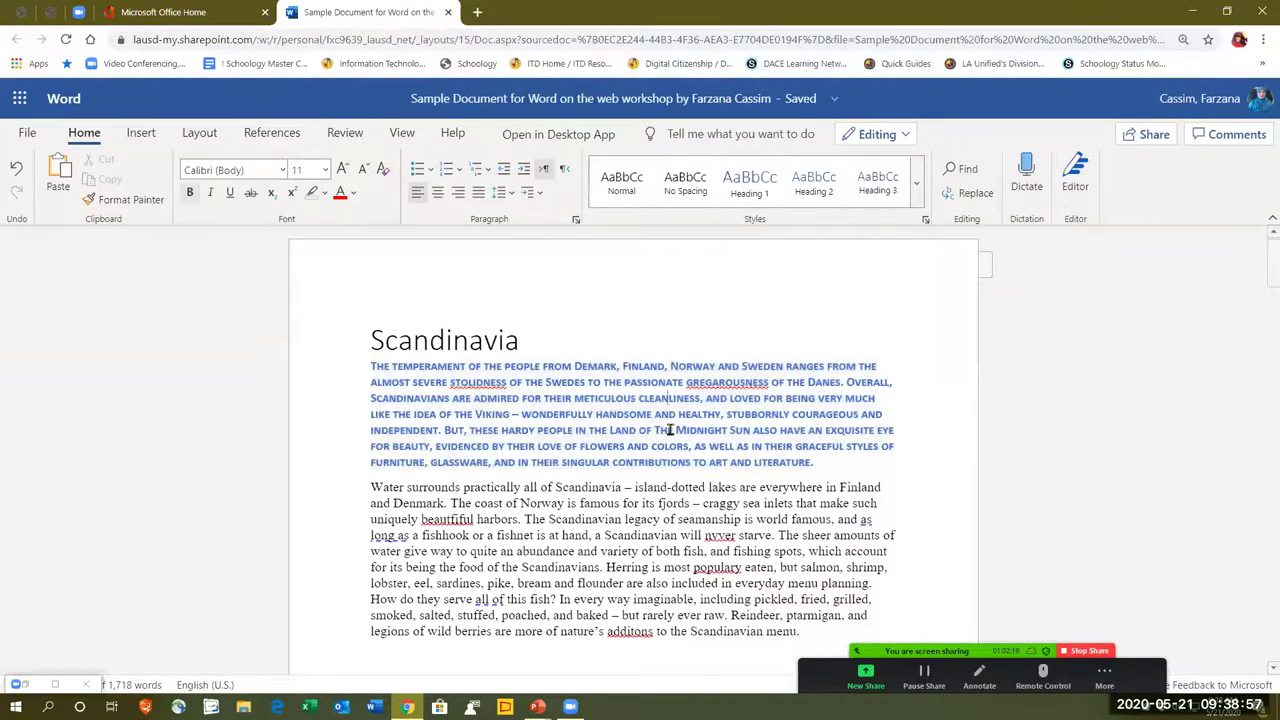
{"action": "left_click", "coordinate": [662, 519]}
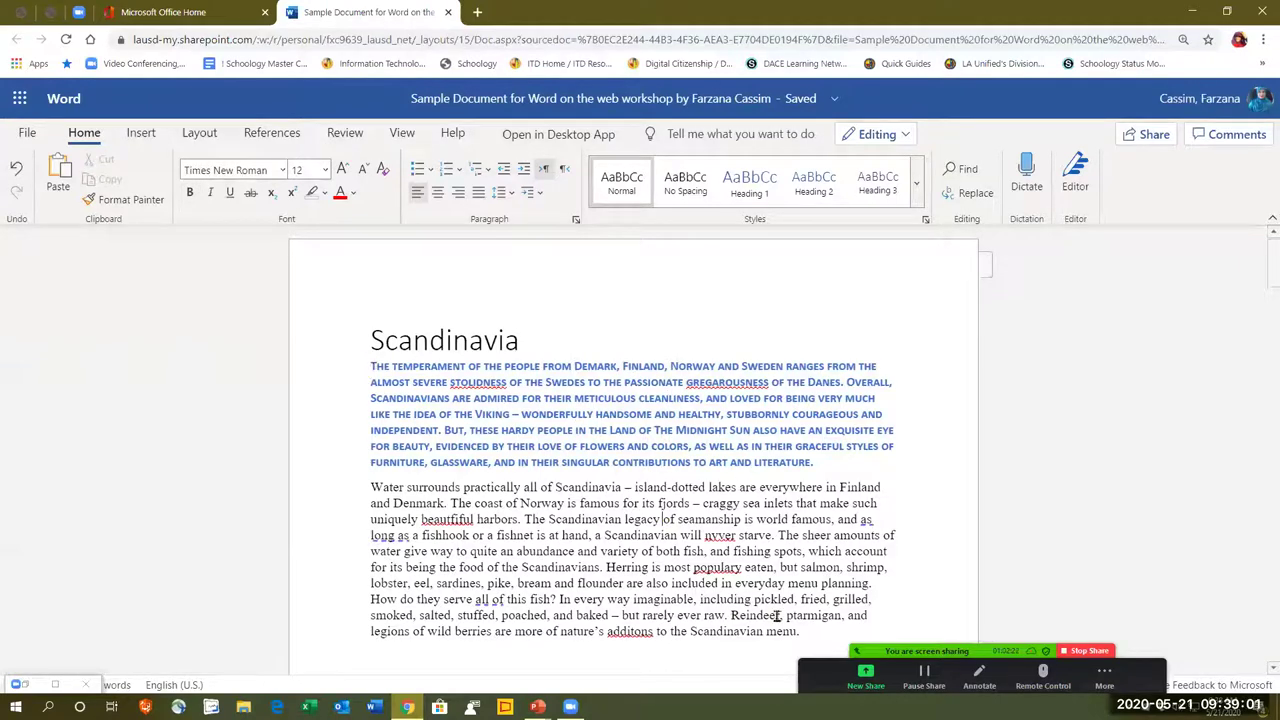
{"action": "left_click", "coordinate": [918, 207]}
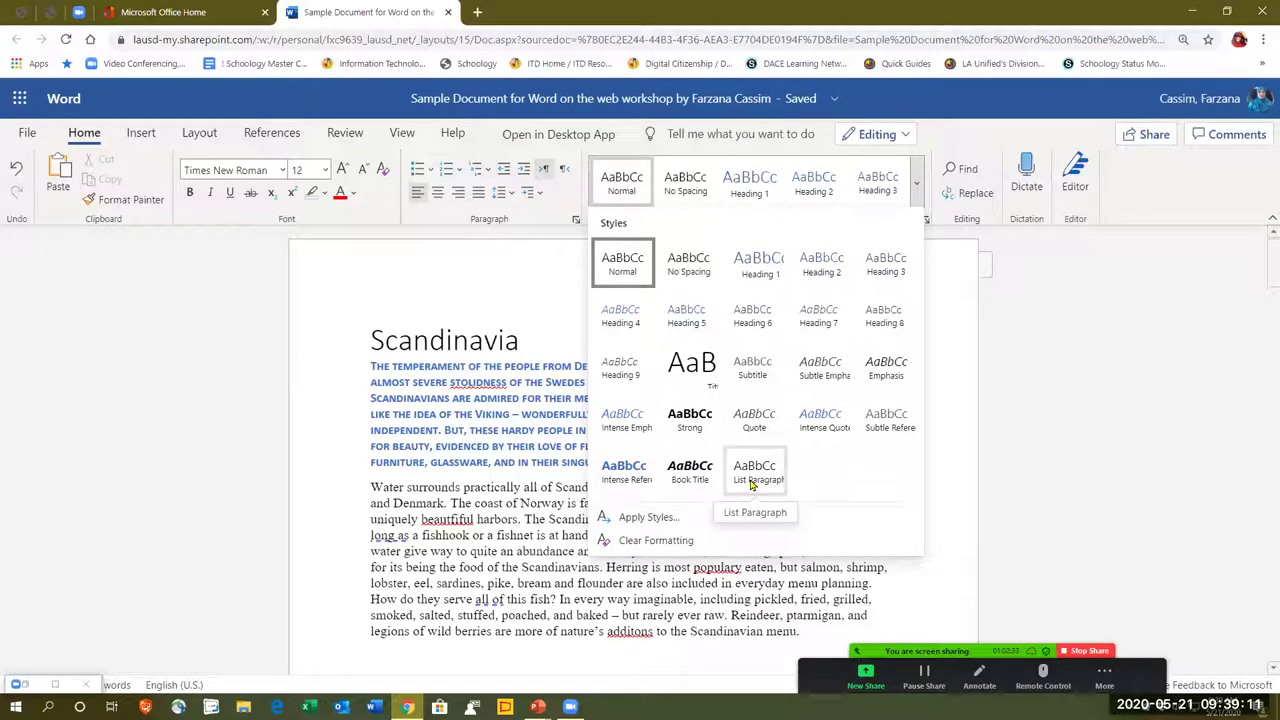
{"action": "left_click", "coordinate": [636, 520]}
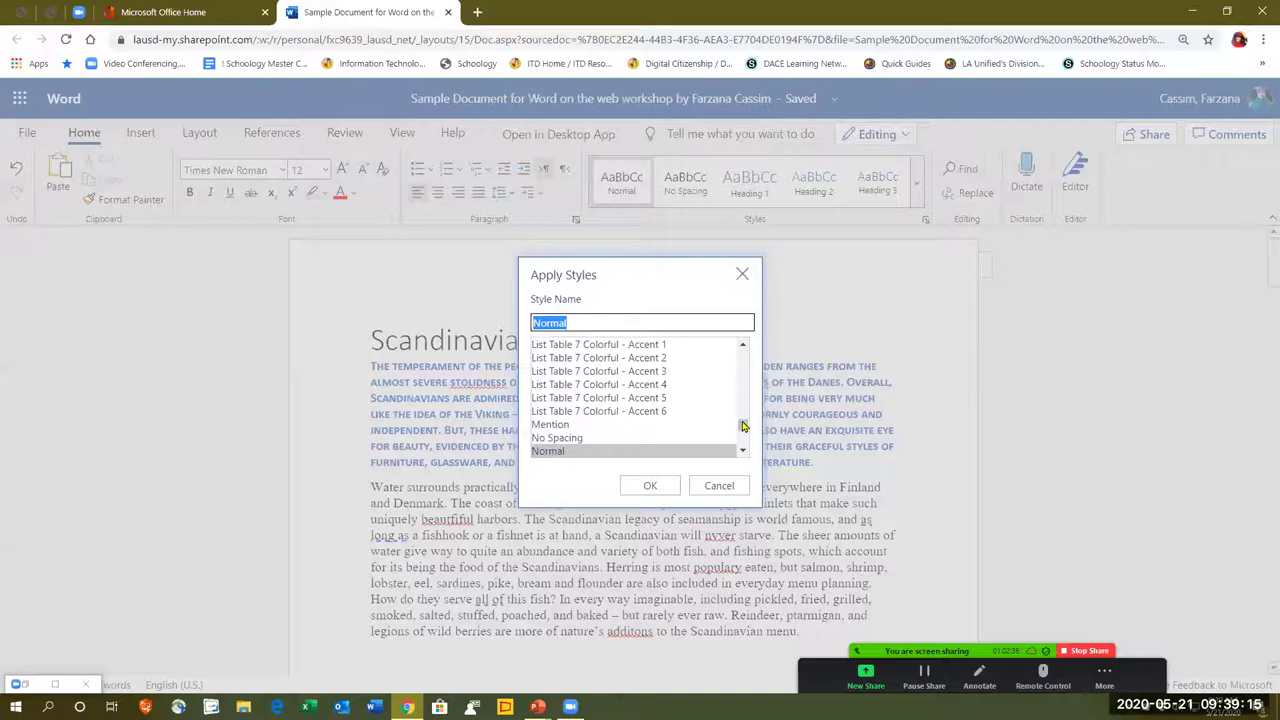
{"action": "left_click_drag", "start_coordinate": [743, 427], "coordinate": [741, 345]}
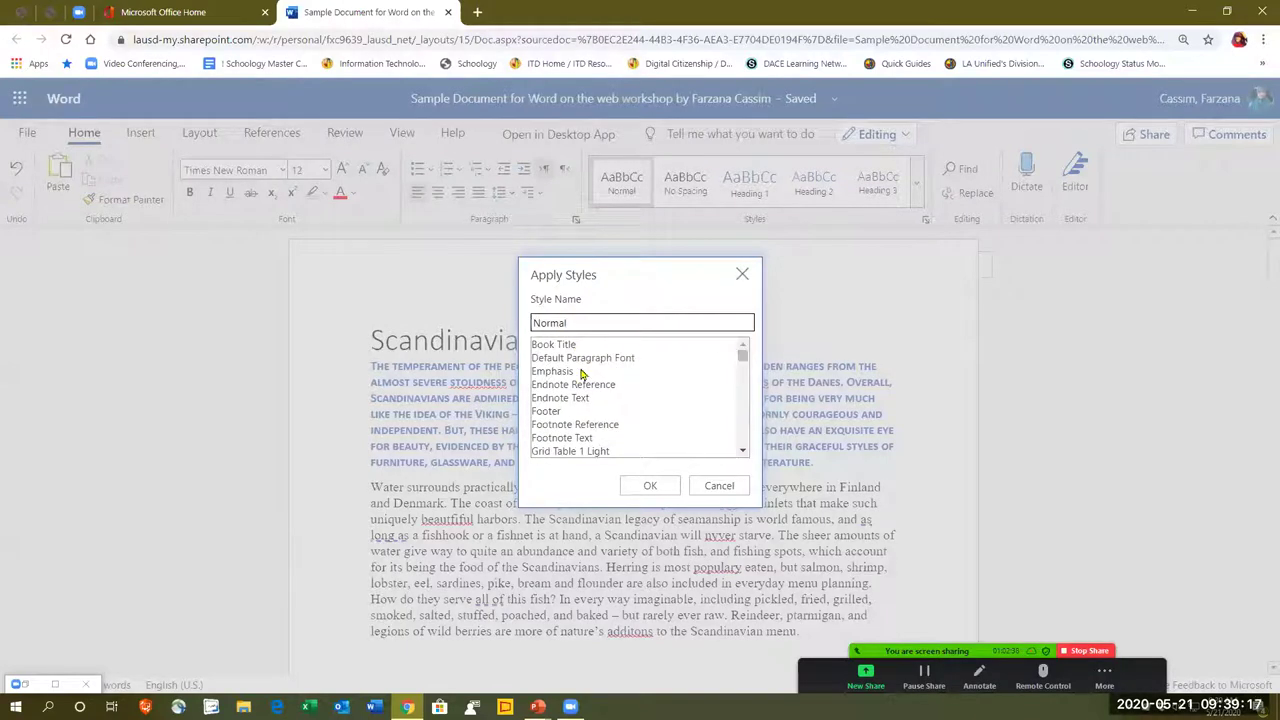
{"action": "left_click", "coordinate": [742, 451]}
{"action": "left_click_drag", "start_coordinate": [742, 455], "coordinate": [742, 452]}
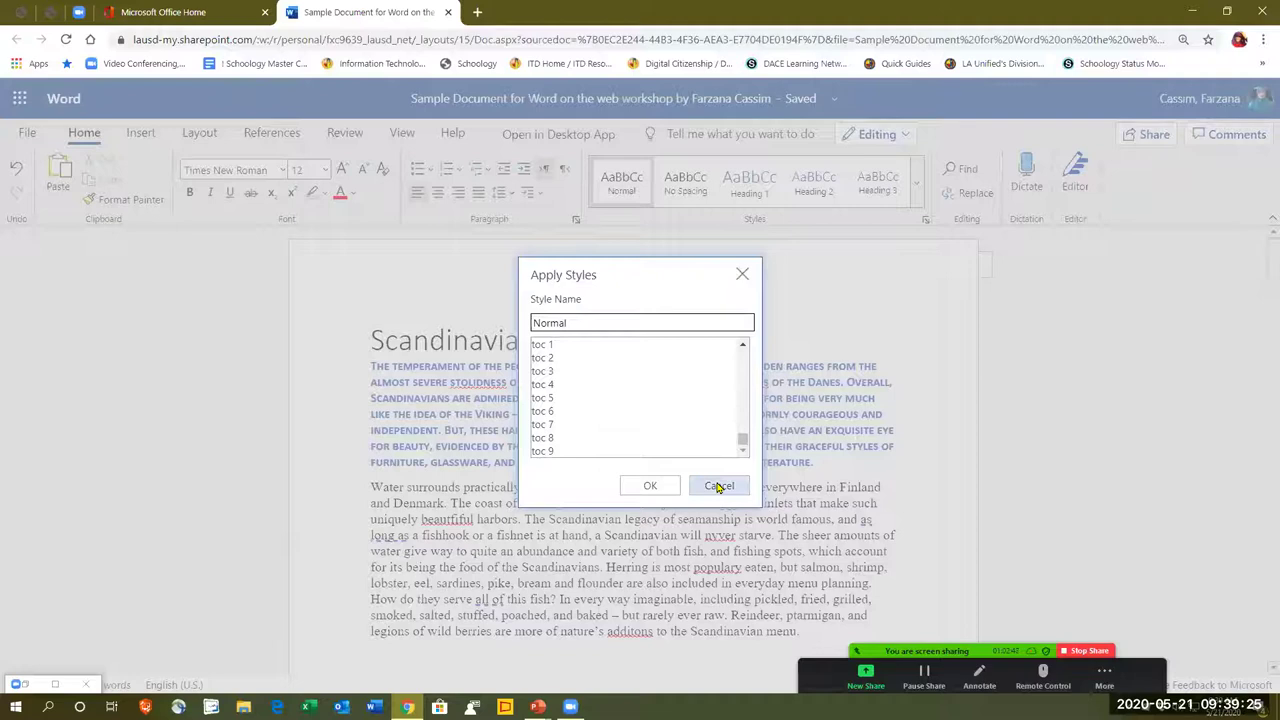
{"action": "scroll", "coordinate": [565, 372], "scroll_direction": "up", "scroll_amount": 10}
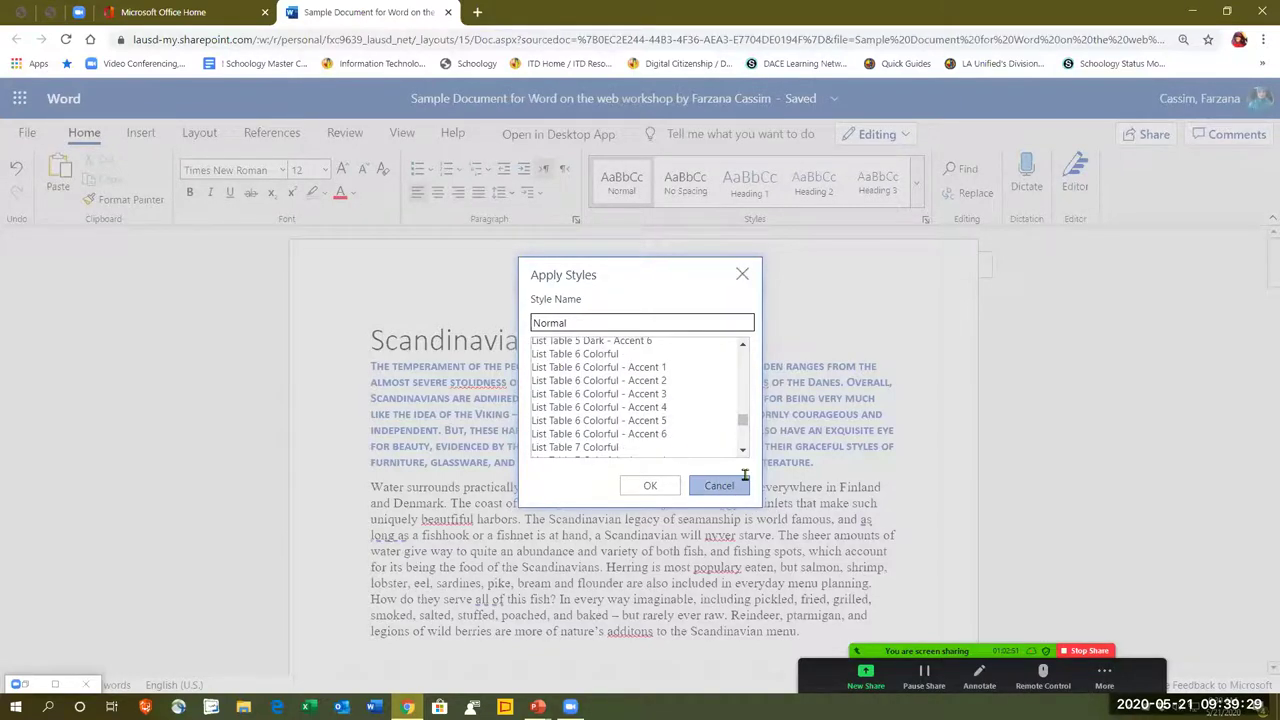
{"action": "double_click", "coordinate": [621, 374]}
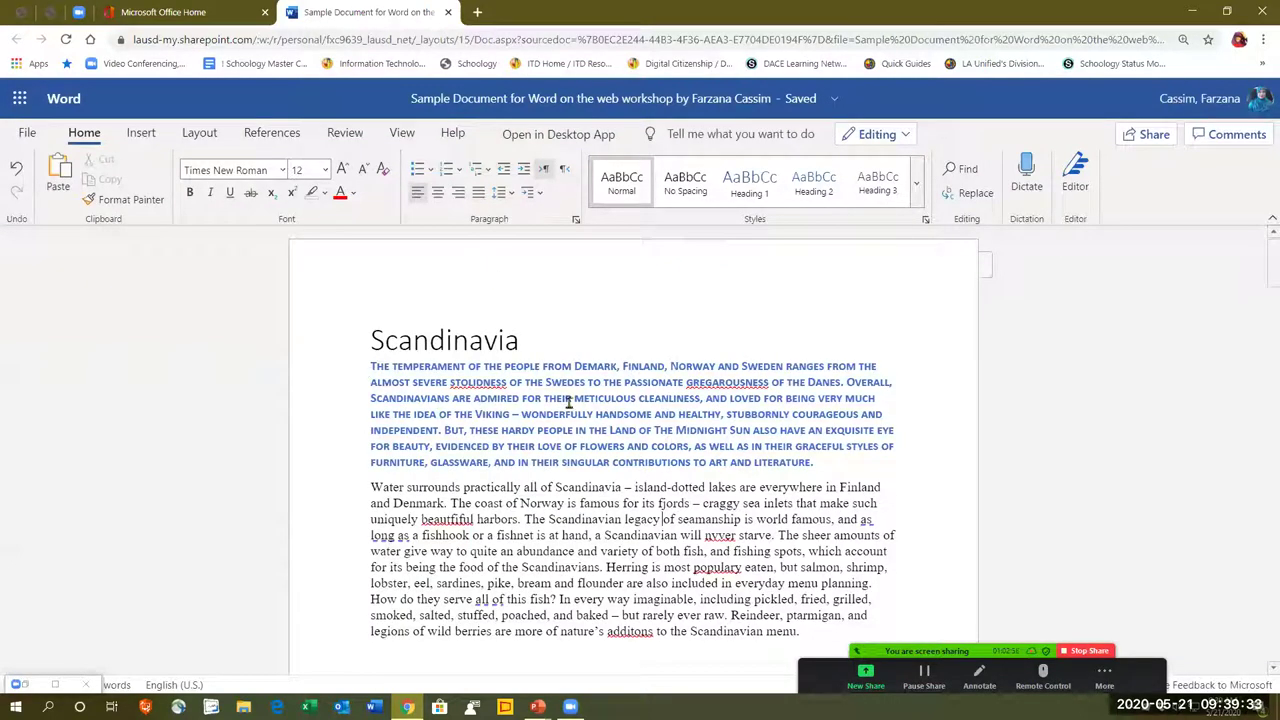
Select the blue introductory paragraph beneath the Scandinavia title
{"action": "left_click", "coordinate": [648, 416]}
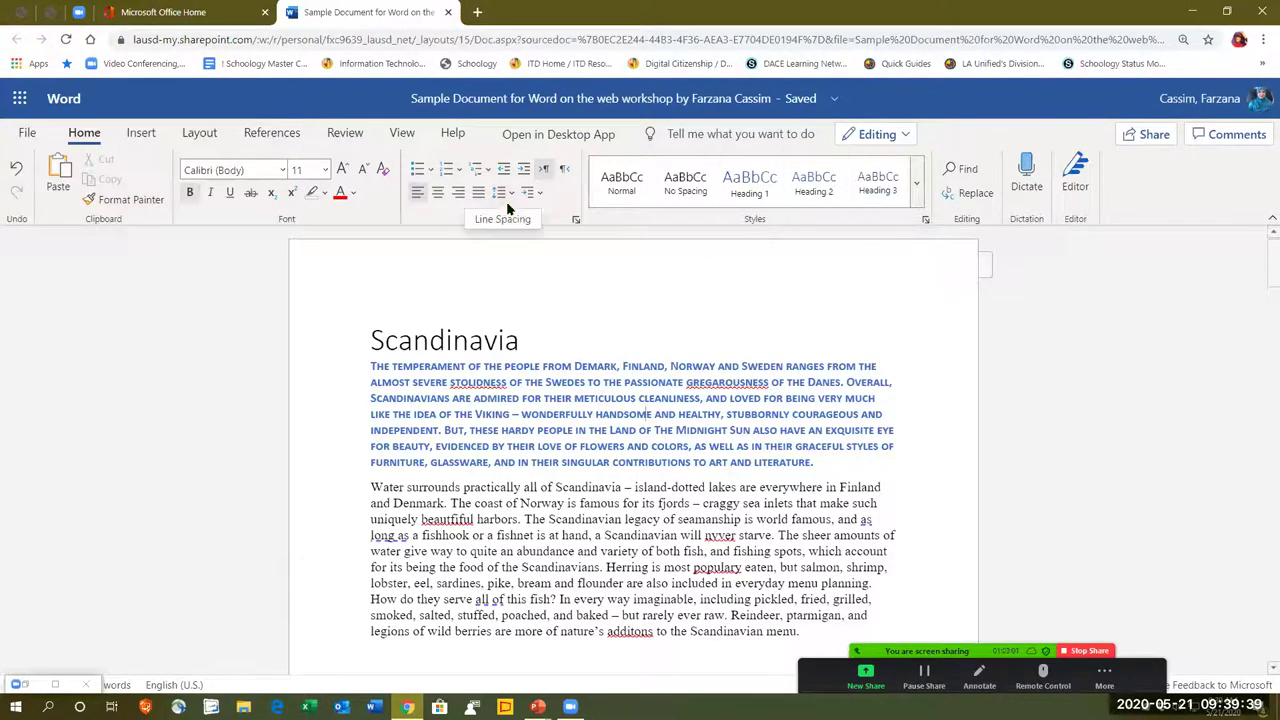
{"action": "left_click", "coordinate": [569, 348]}
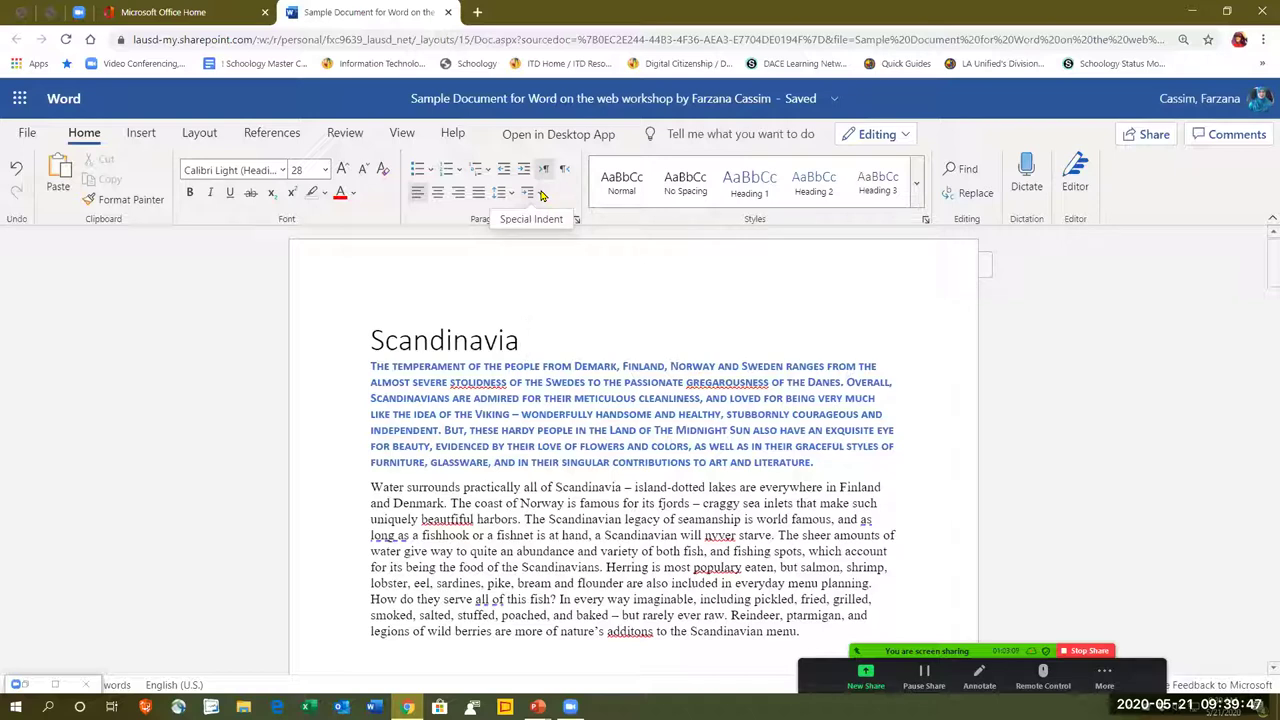
{"action": "left_click", "coordinate": [540, 195]}
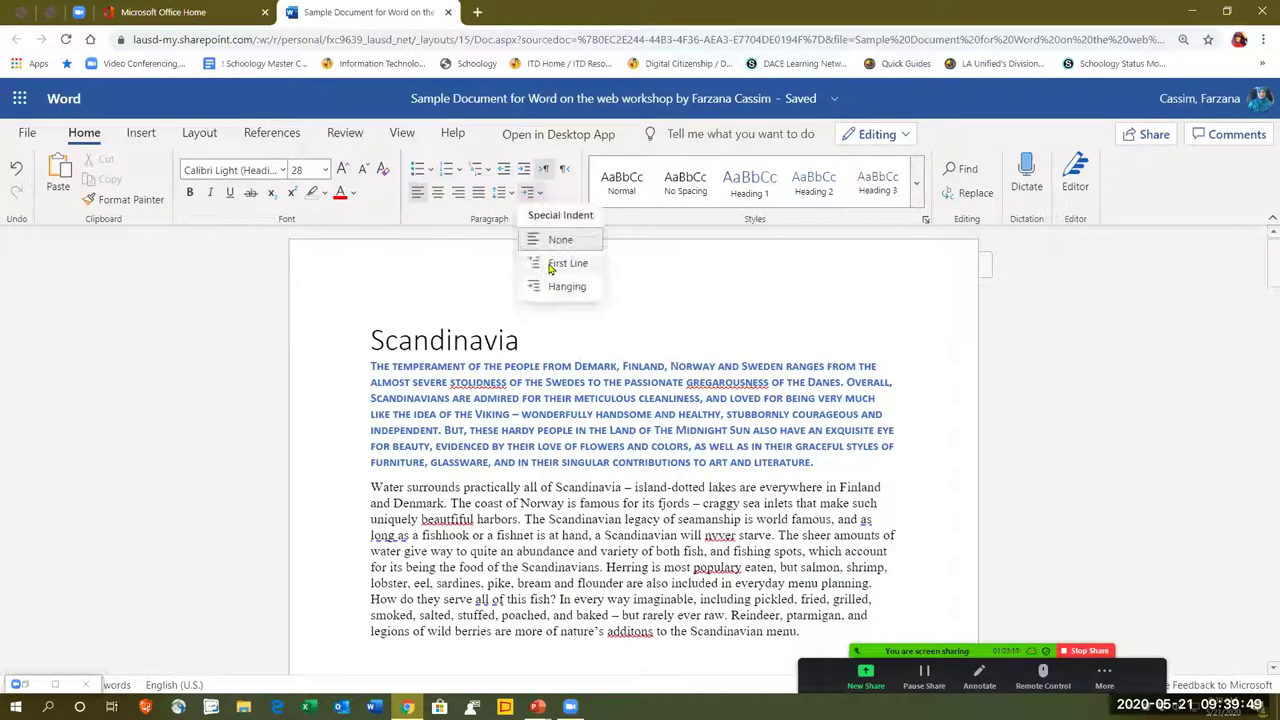
{"action": "left_click", "coordinate": [525, 432]}
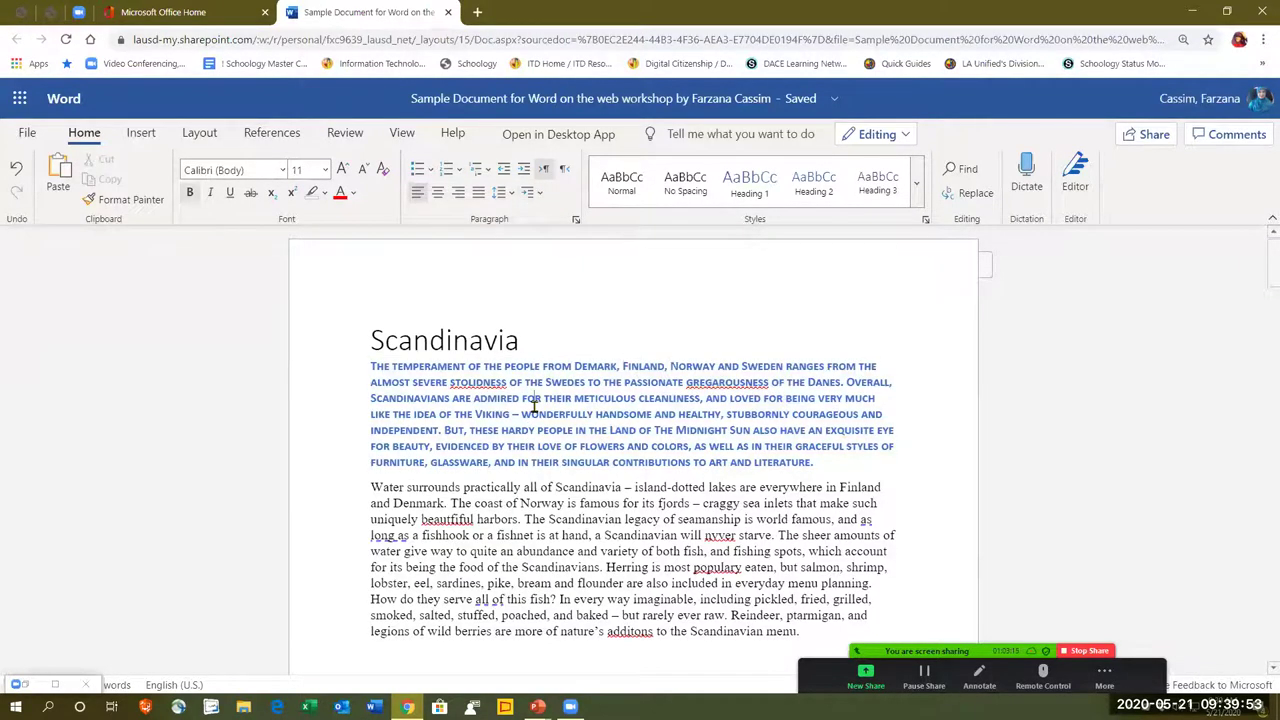
{"action": "triple_click", "coordinate": [535, 405]}
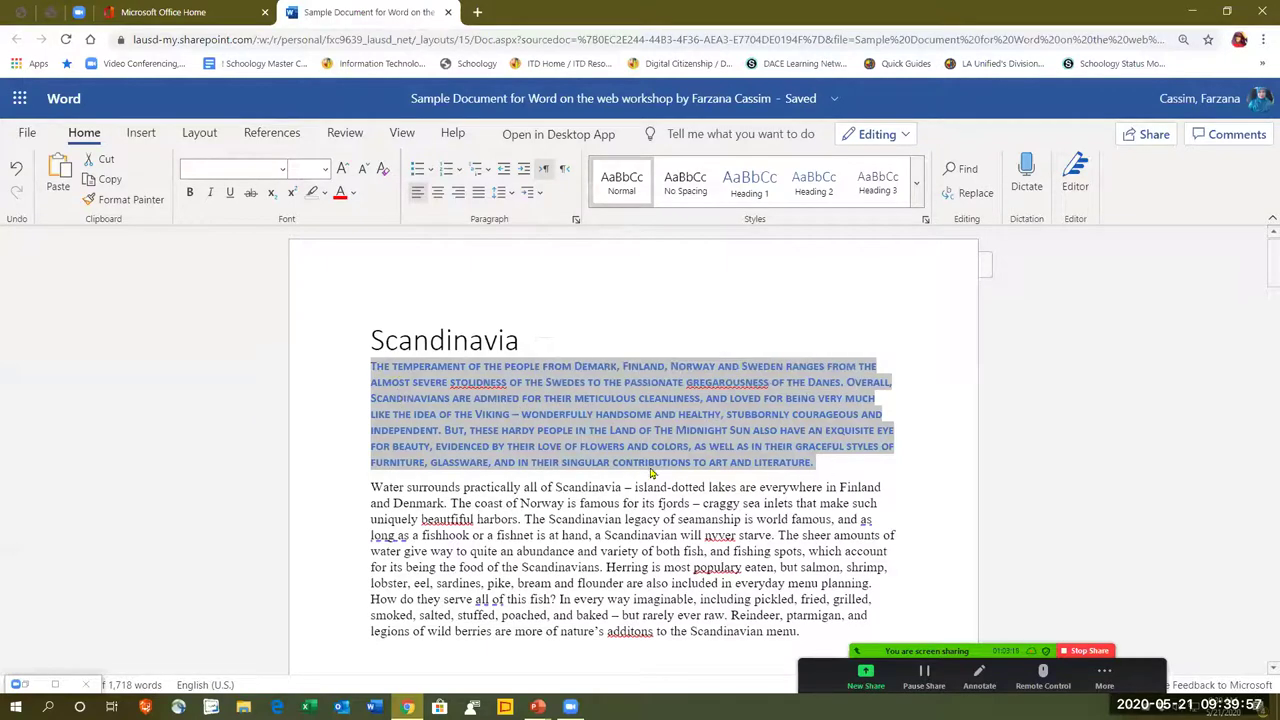
{"action": "left_click", "coordinate": [596, 409]}
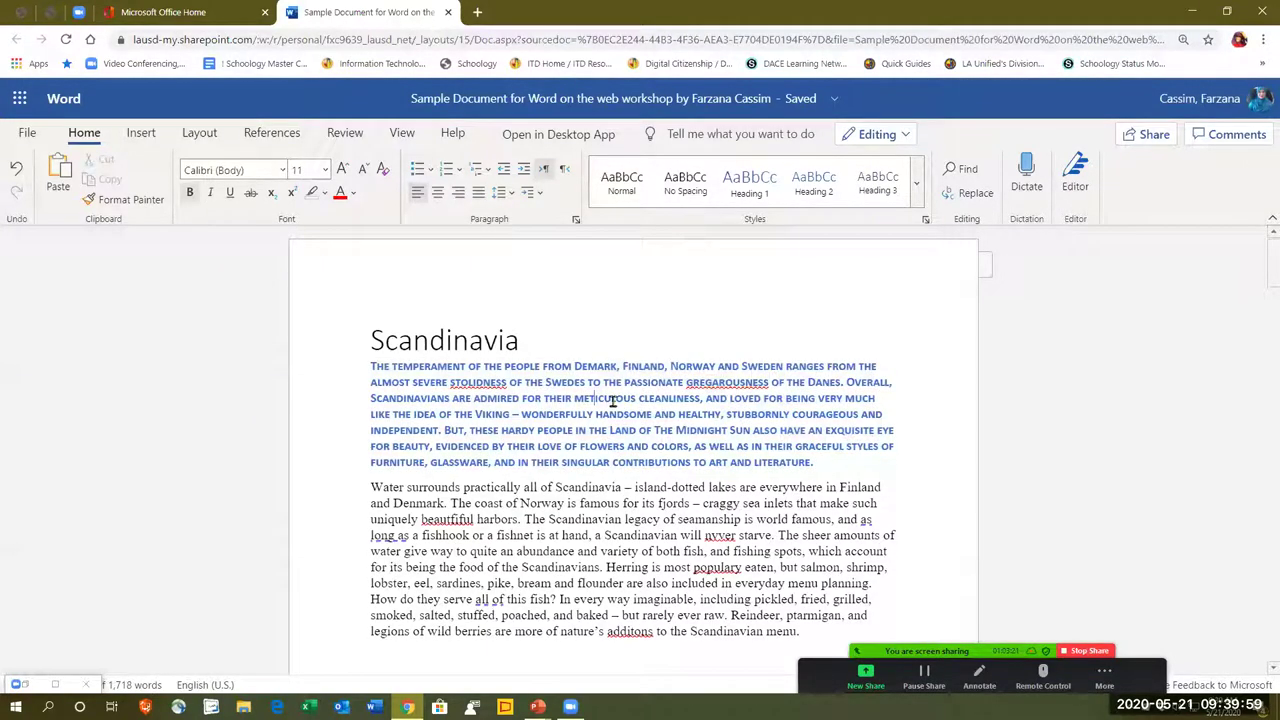
{"action": "left_click_drag", "start_coordinate": [385, 378], "coordinate": [828, 461]}
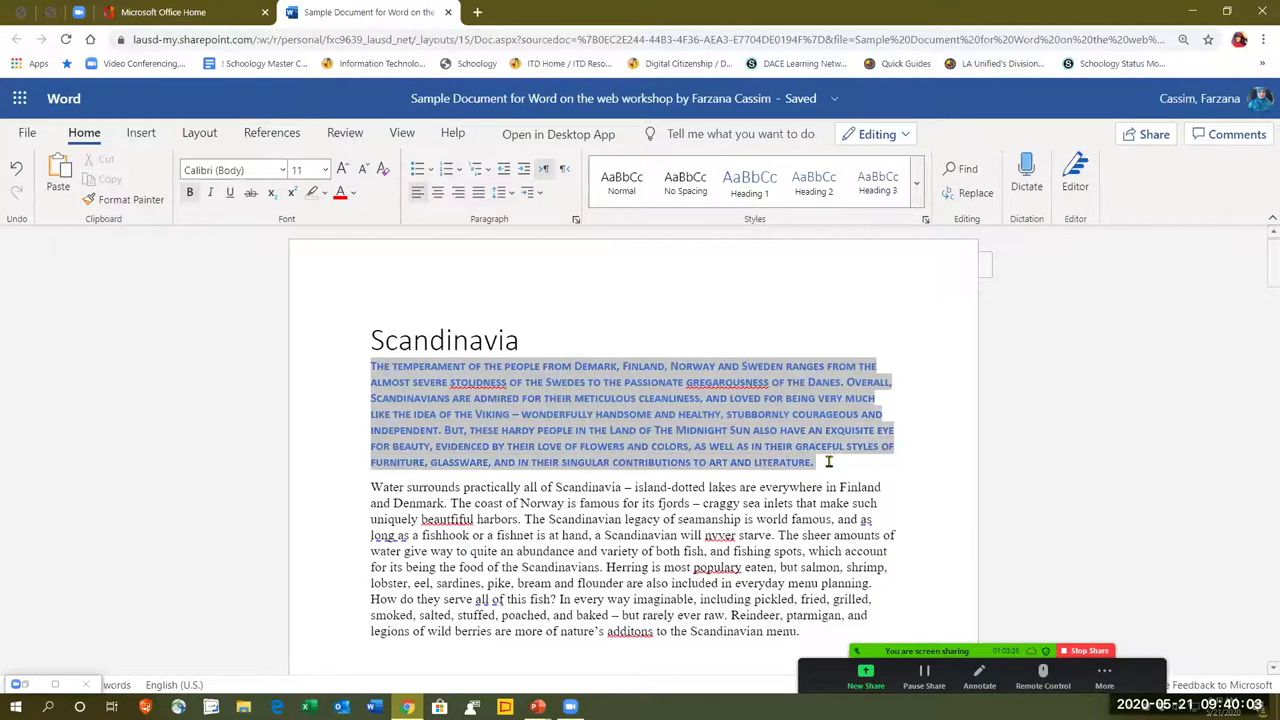
{"action": "left_click", "coordinate": [565, 420]}
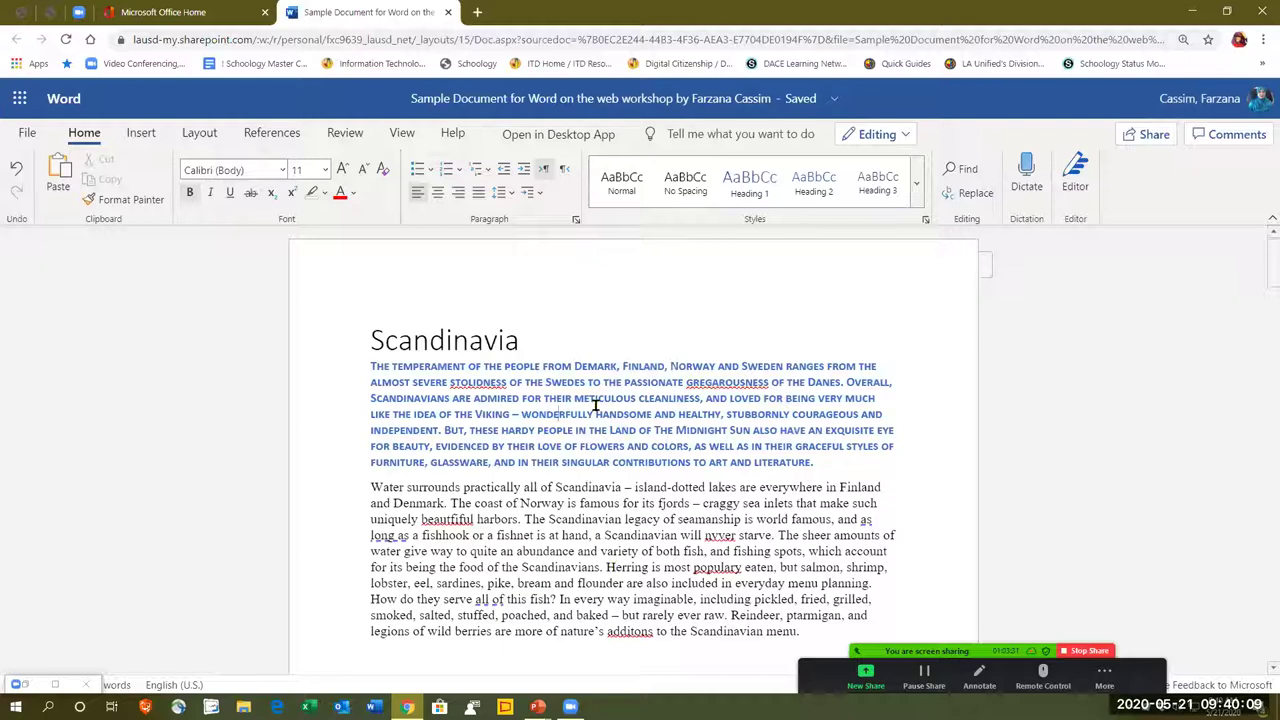
Give the blue intro paragraph a First Line special indent
{"action": "triple_click", "coordinate": [595, 405]}
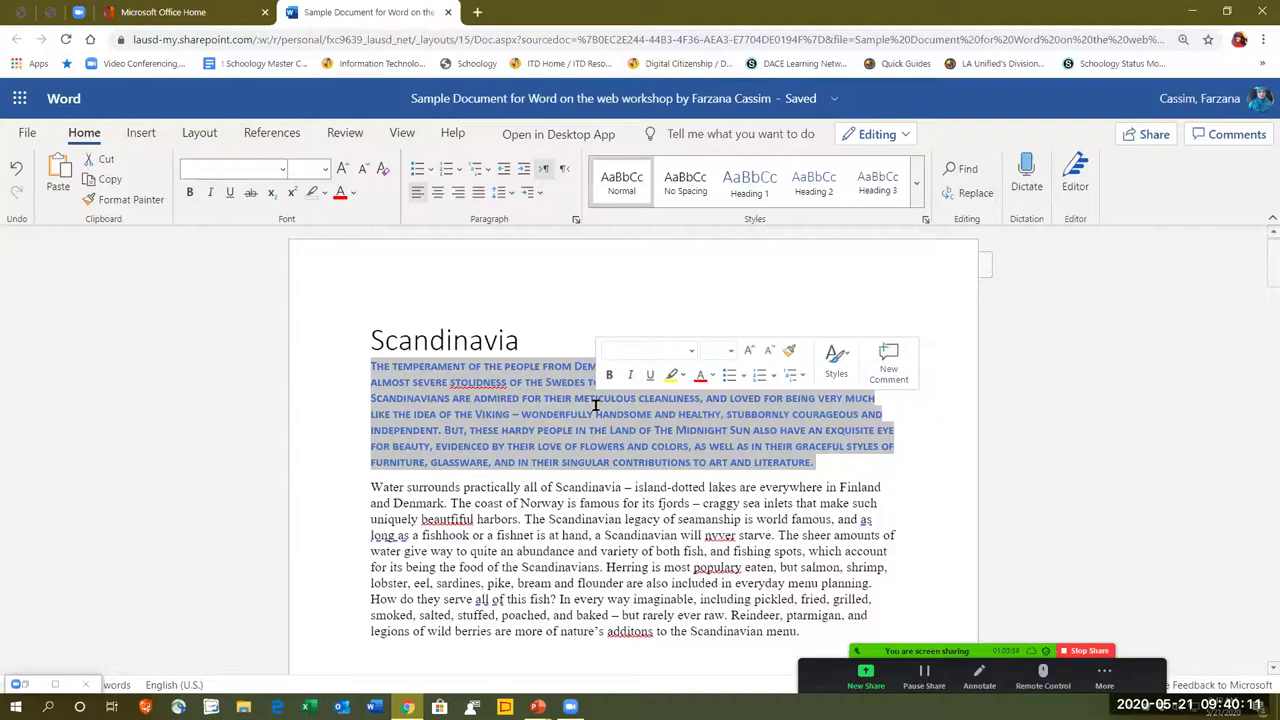
{"action": "left_click", "coordinate": [533, 192]}
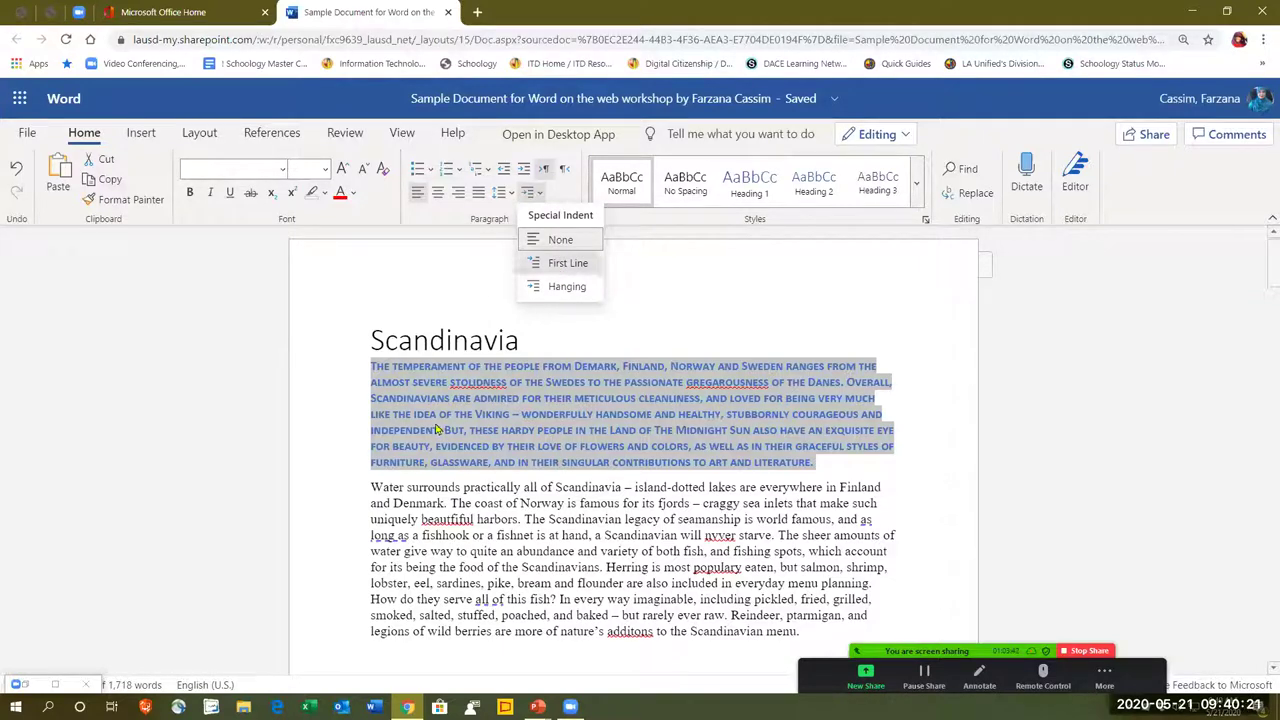
{"action": "left_click", "coordinate": [556, 265]}
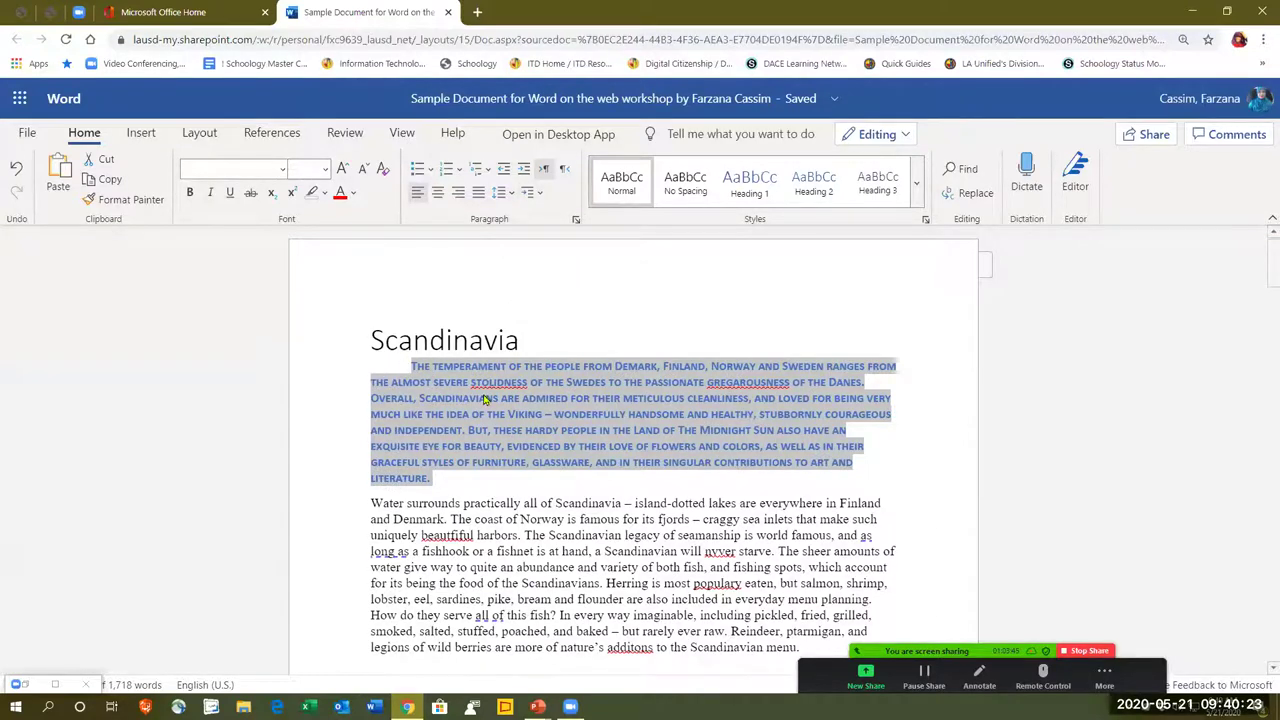
{"action": "scroll", "coordinate": [520, 430], "scroll_direction": "down", "scroll_amount": 1}
{"action": "left_click", "coordinate": [370, 400]}
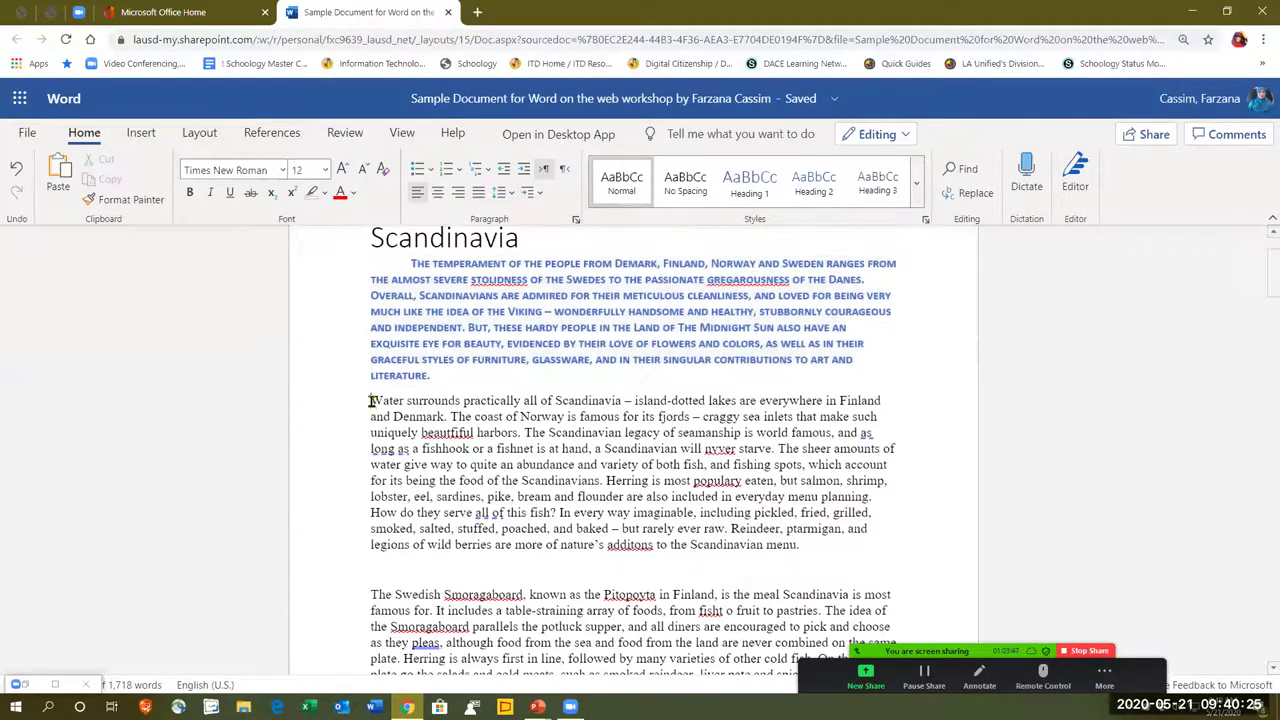
Apply a Hanging special indent to the 'Water surrounds' paragraph
{"action": "triple_click", "coordinate": [380, 400]}
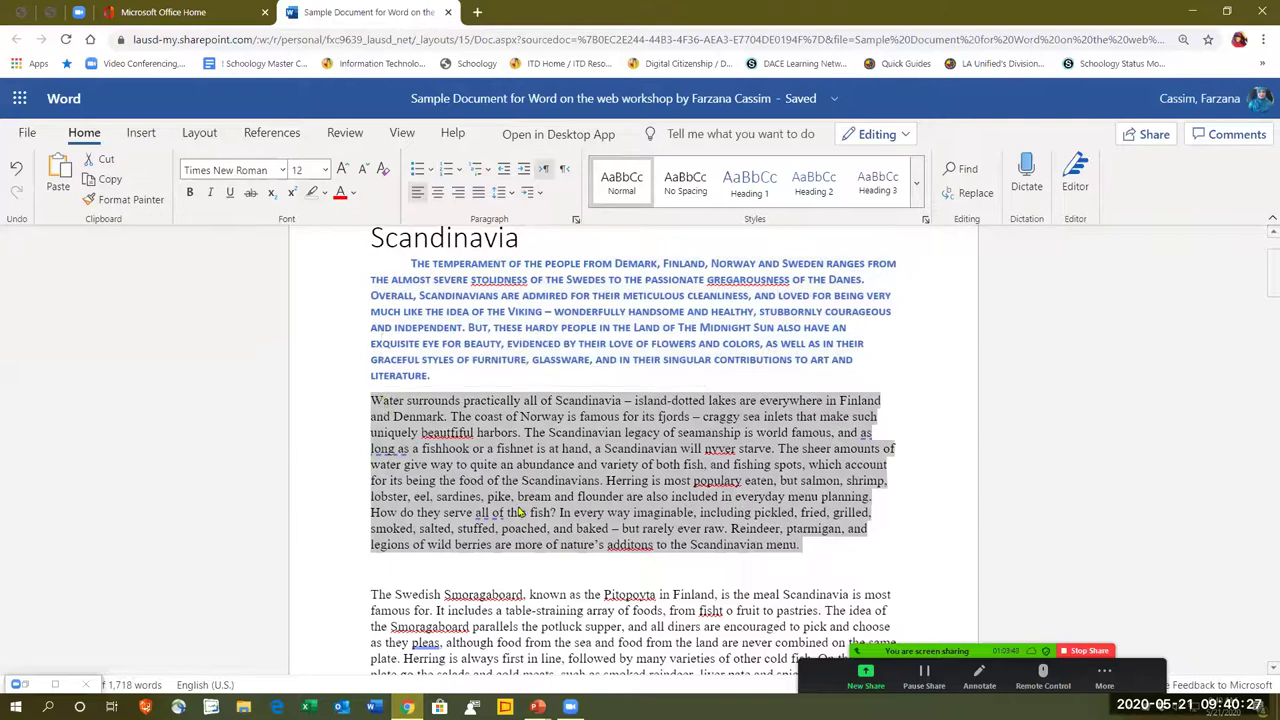
{"action": "left_click", "coordinate": [541, 194]}
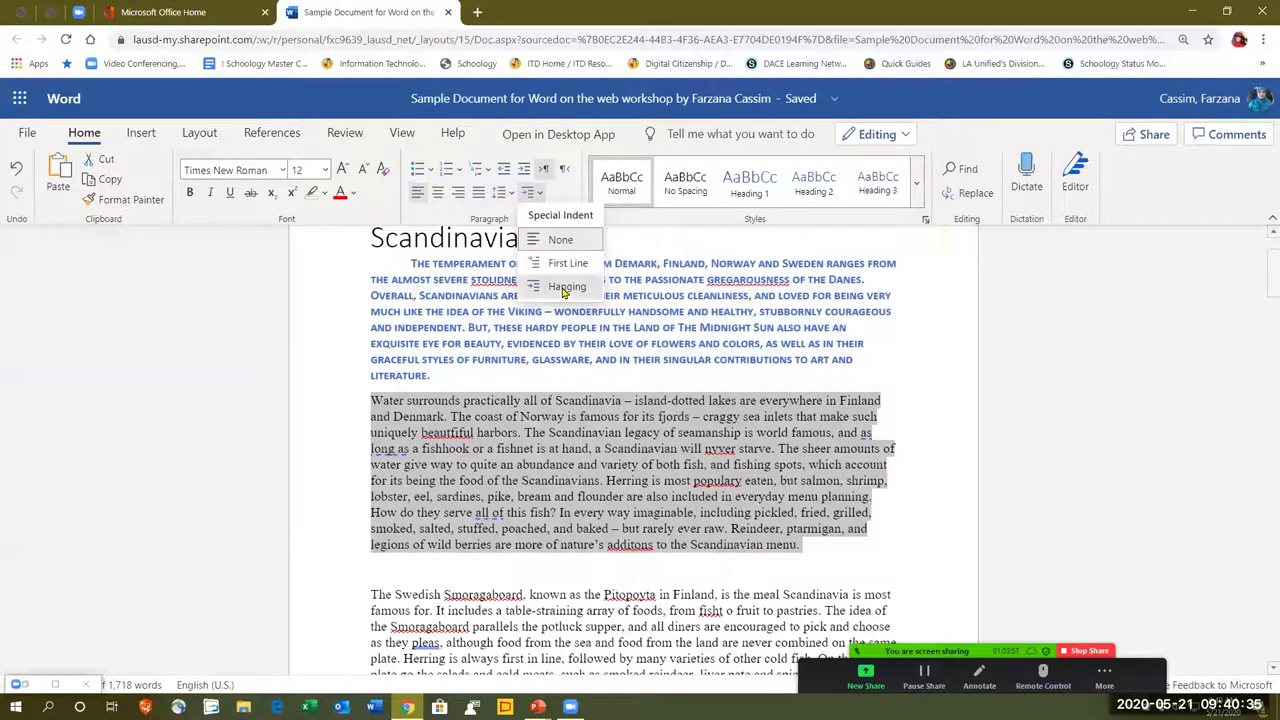
{"action": "left_click", "coordinate": [563, 288]}
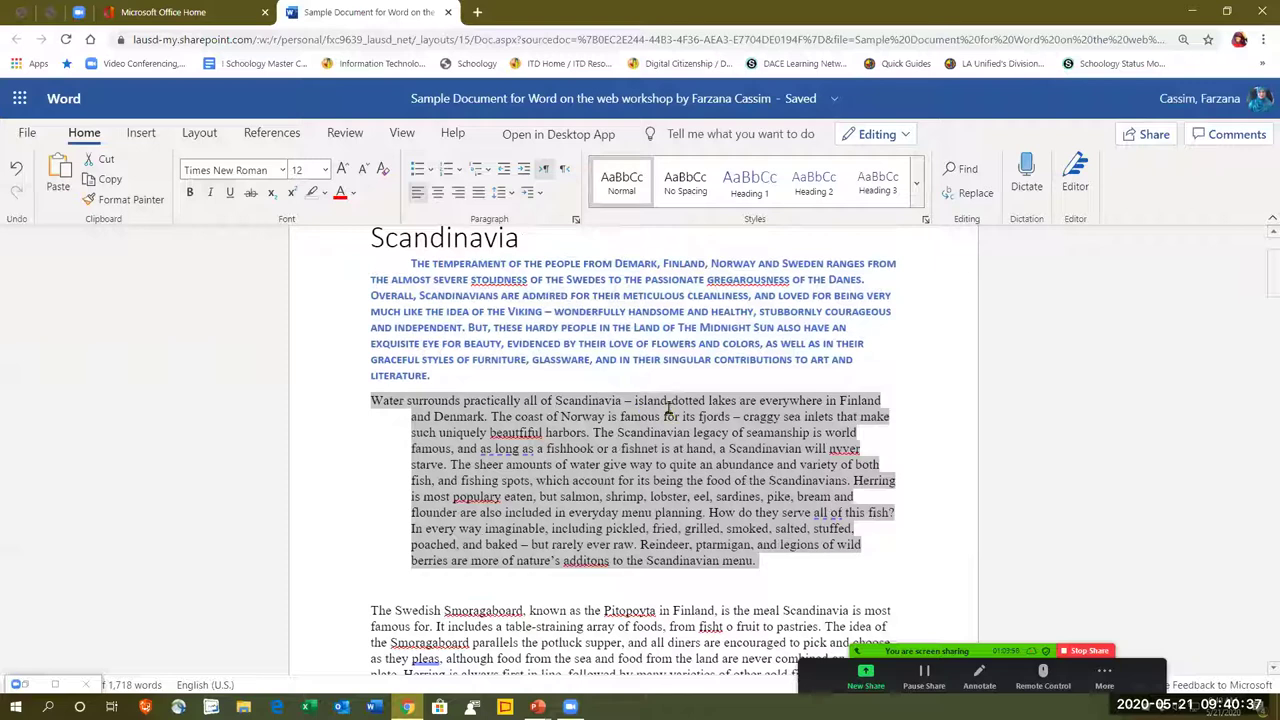
{"action": "left_click", "coordinate": [669, 406]}
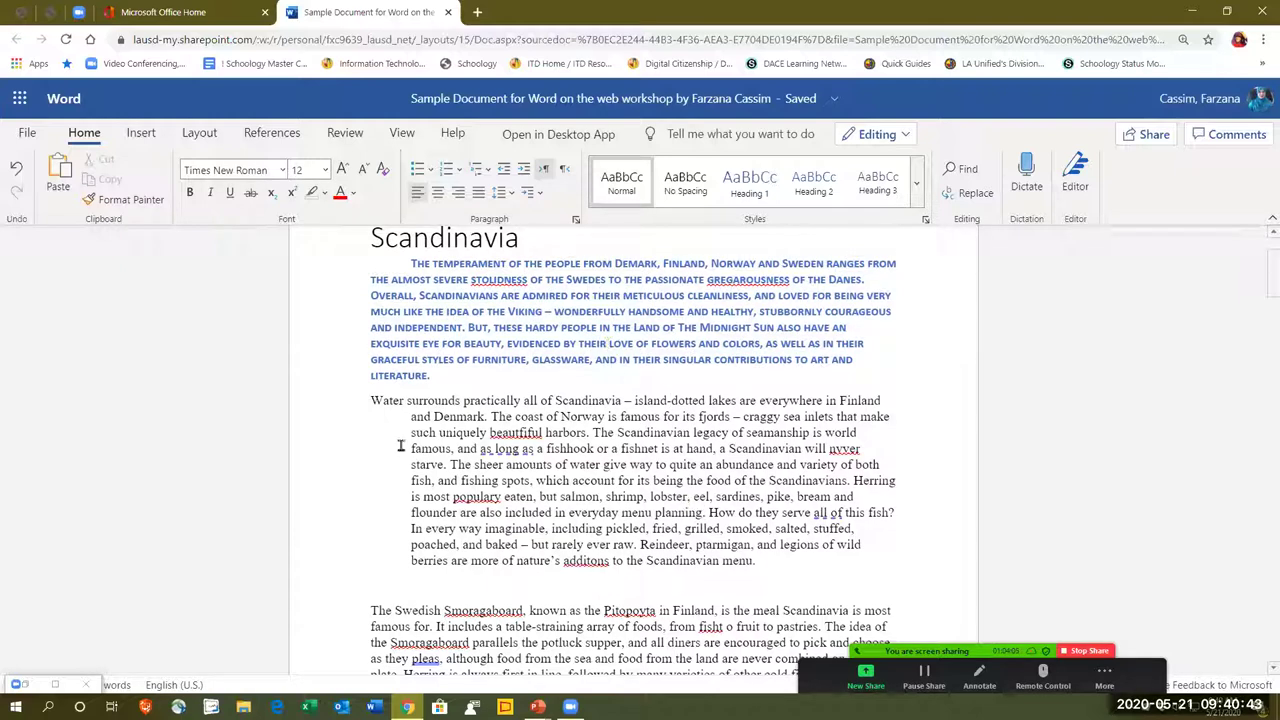
{"action": "left_click", "coordinate": [448, 335]}
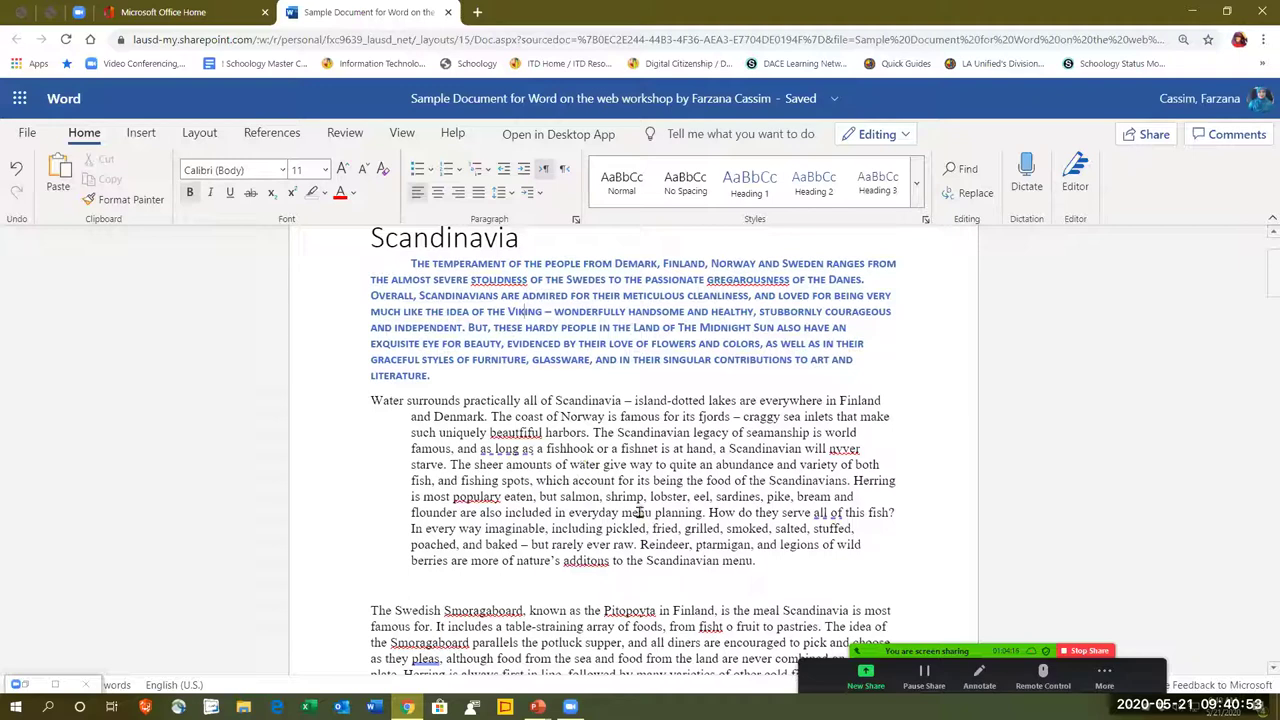
Zoom the page to 125% and view the suggestions for GREGAROUSNESS without changing it
{"action": "scroll", "coordinate": [664, 461], "scroll_direction": "up", "scroll_amount": 1}
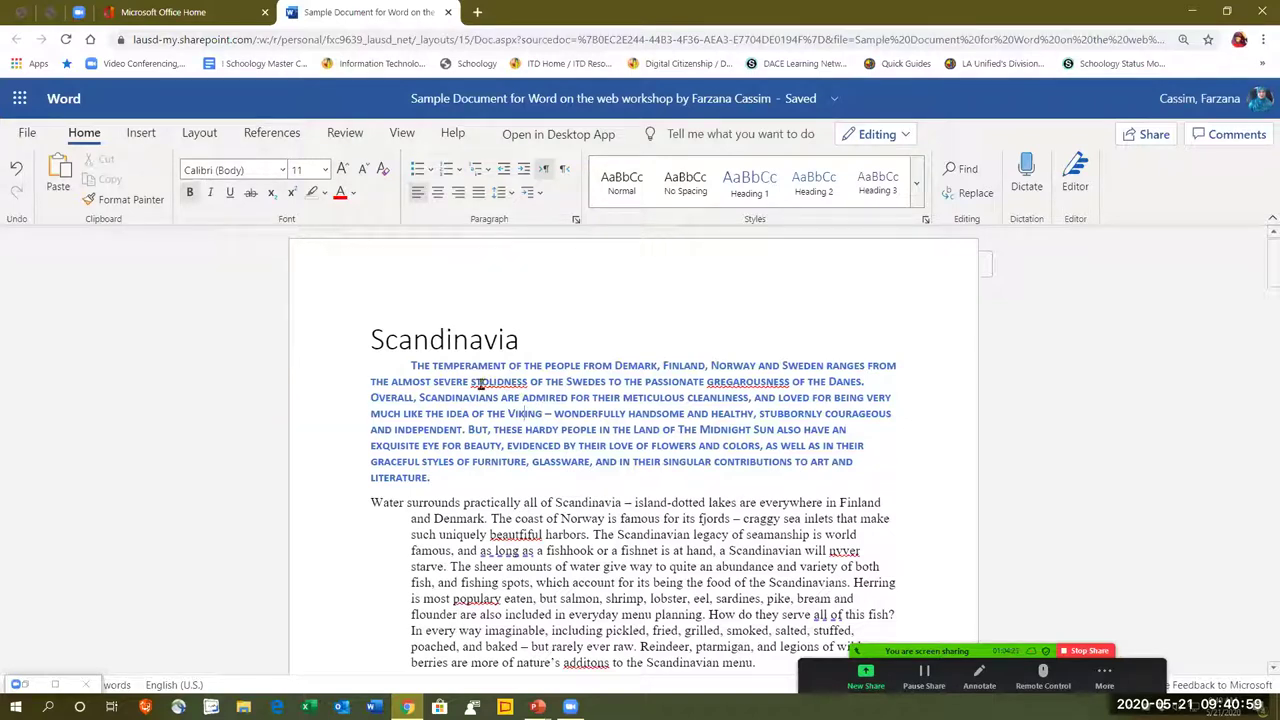
{"action": "key", "text": "ctrl+plus"}
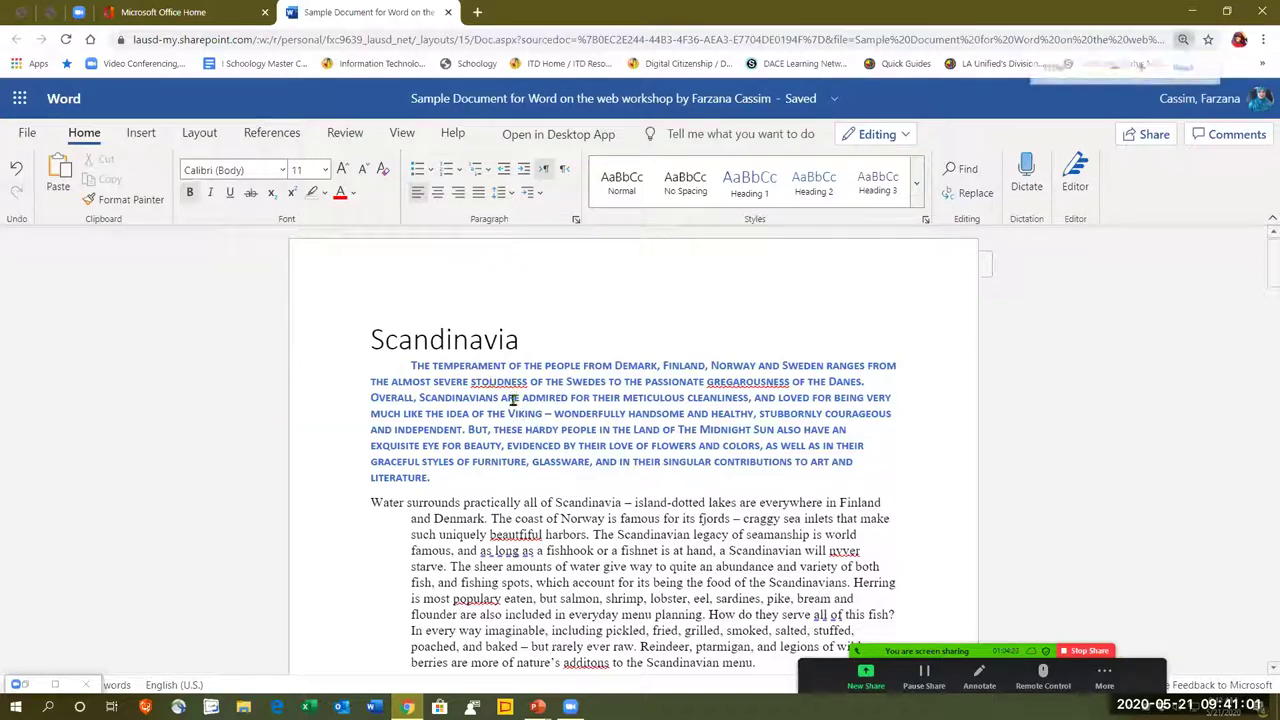
{"action": "scroll", "coordinate": [469, 330], "scroll_direction": "down", "scroll_amount": 1}
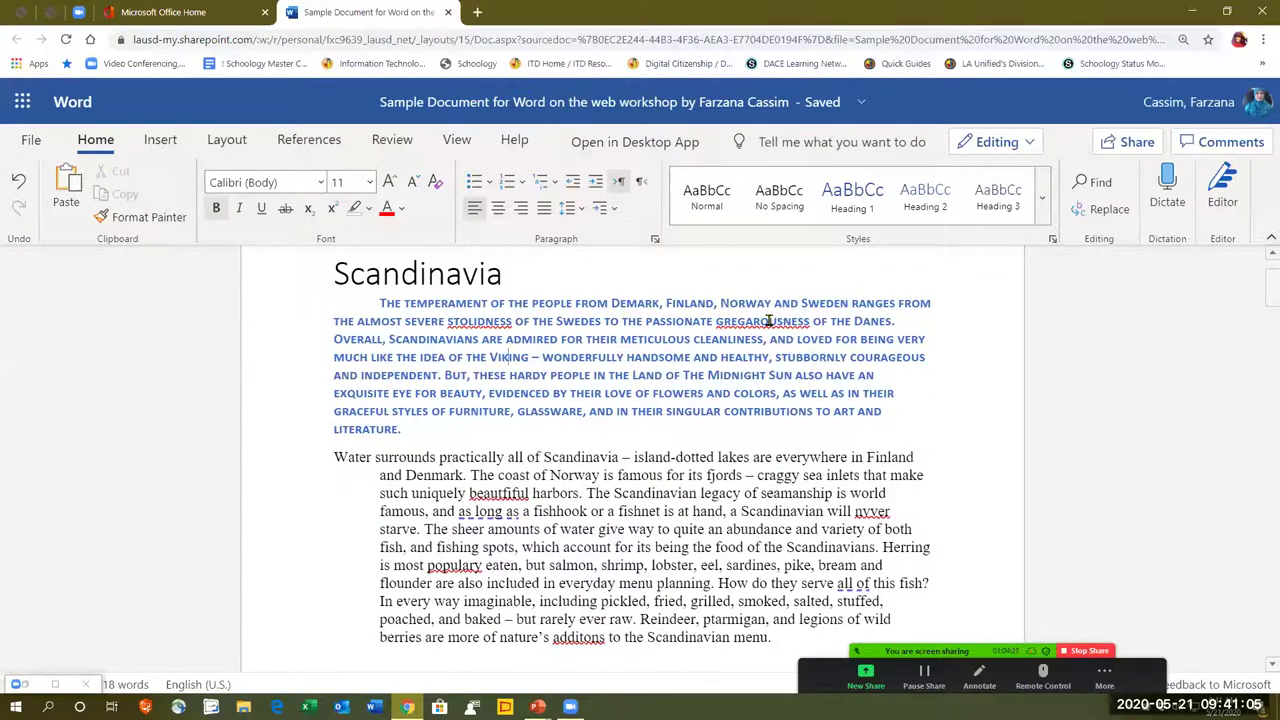
{"action": "right_click", "coordinate": [769, 321]}
{"action": "left_click", "coordinate": [813, 321]}
Inspect the flags on 'the their', 'an the' and 'pleas' without fixing them
{"action": "scroll", "coordinate": [740, 340], "scroll_direction": "down", "scroll_amount": 4}
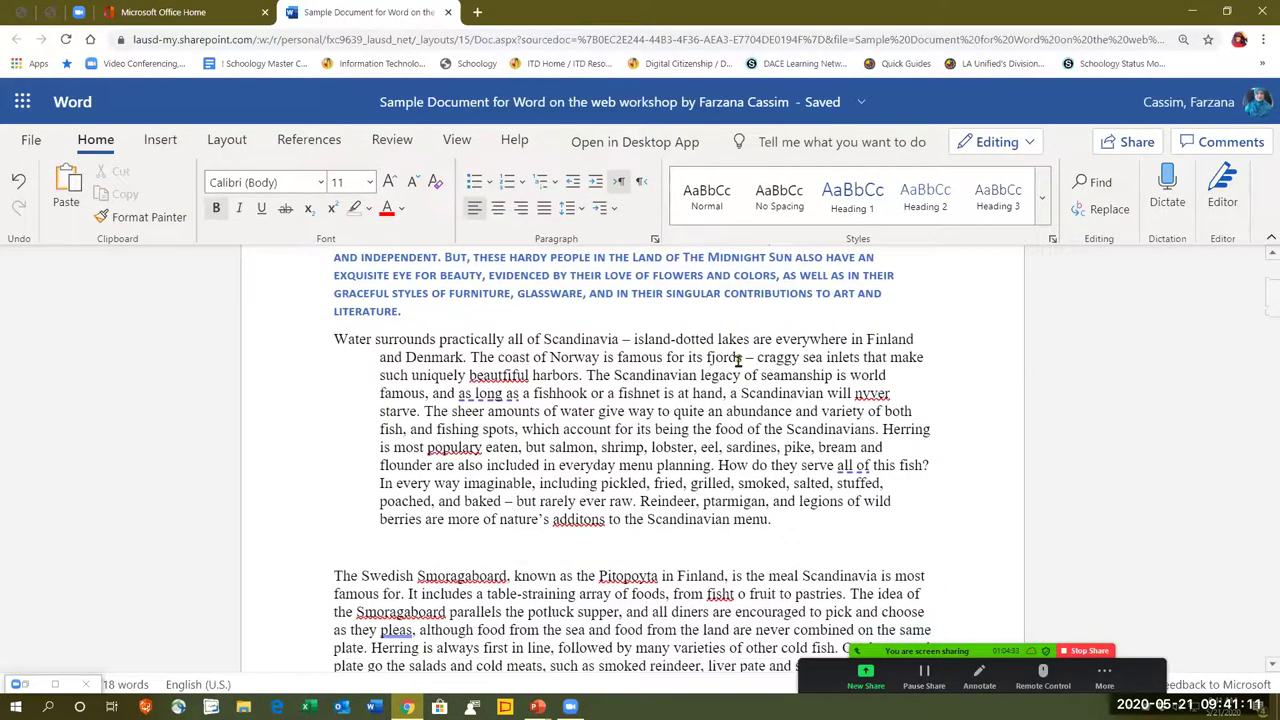
{"action": "scroll", "coordinate": [502, 390], "scroll_direction": "down", "scroll_amount": 2}
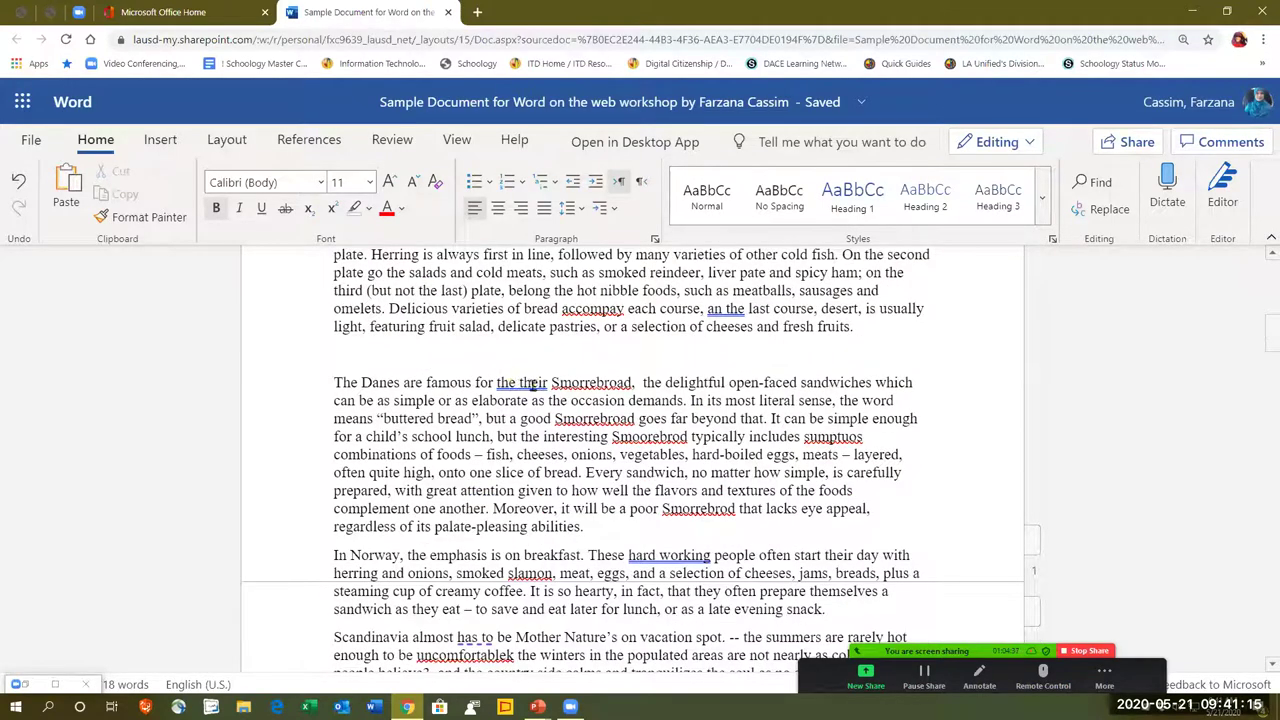
{"action": "left_click", "coordinate": [530, 388]}
{"action": "left_click", "coordinate": [746, 310]}
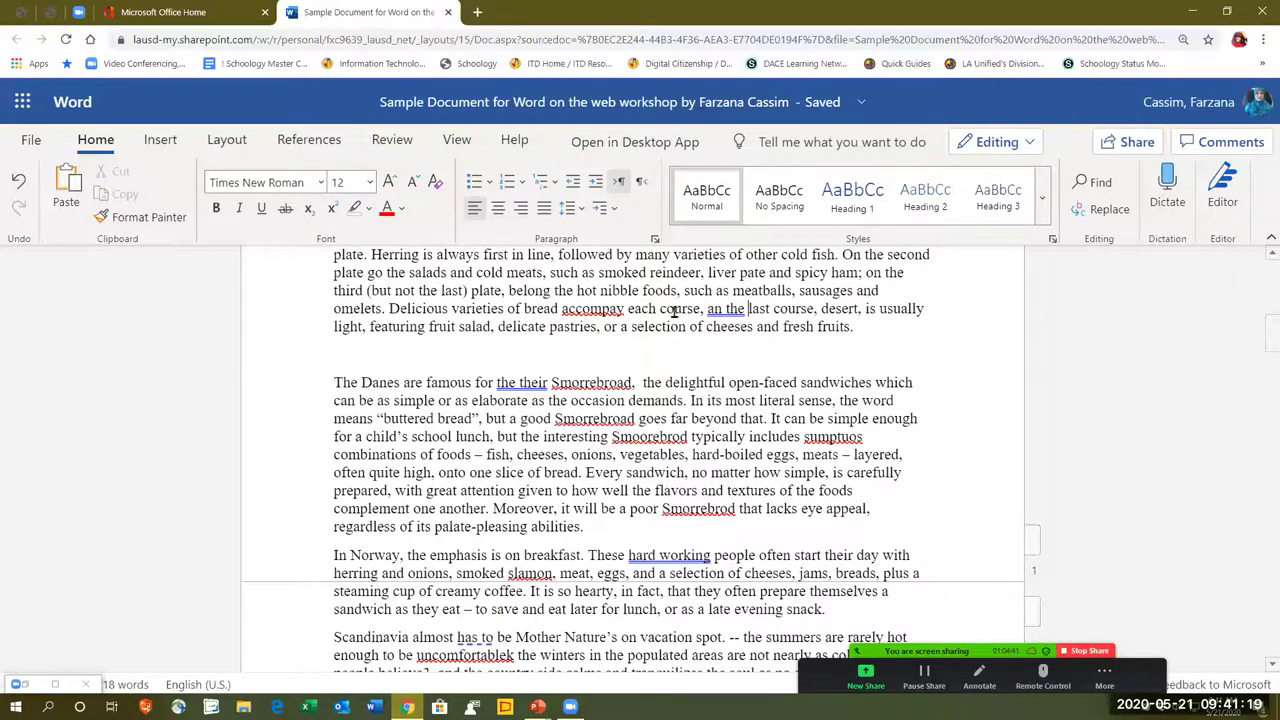
{"action": "scroll", "coordinate": [496, 330], "scroll_direction": "up", "scroll_amount": 2}
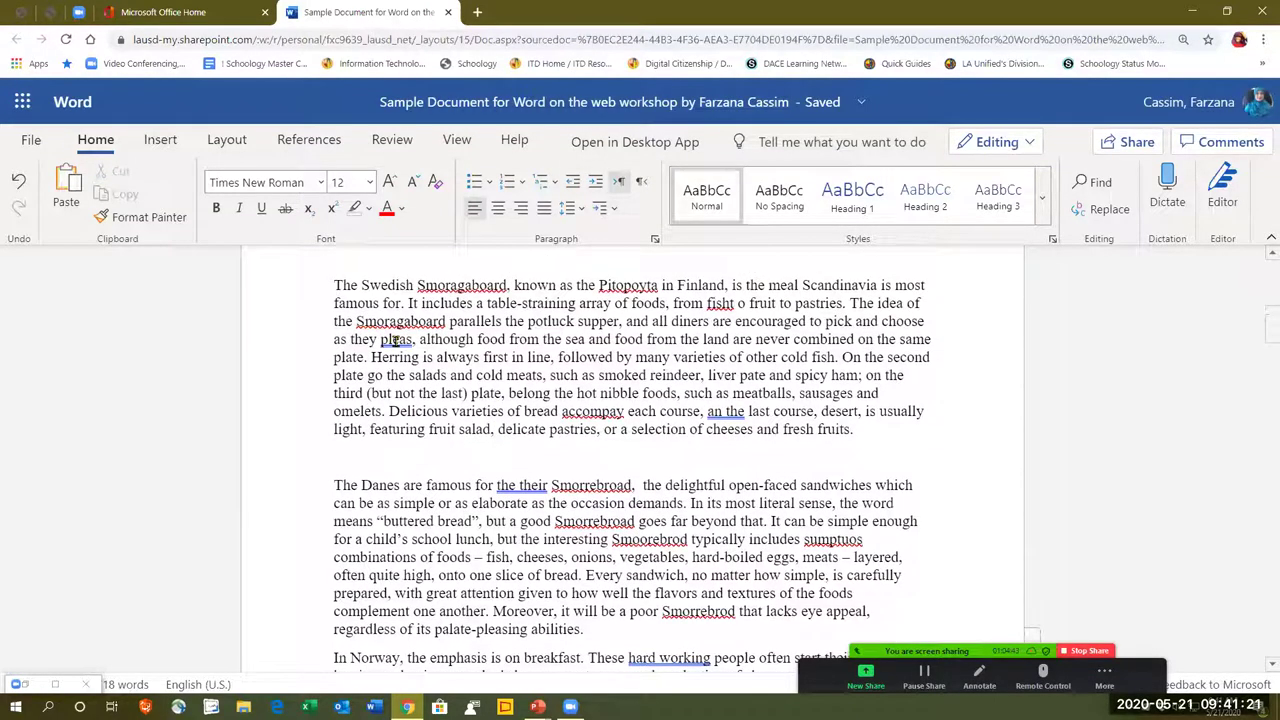
{"action": "left_click", "coordinate": [391, 340]}
{"action": "scroll", "coordinate": [627, 313], "scroll_direction": "up", "scroll_amount": 2}
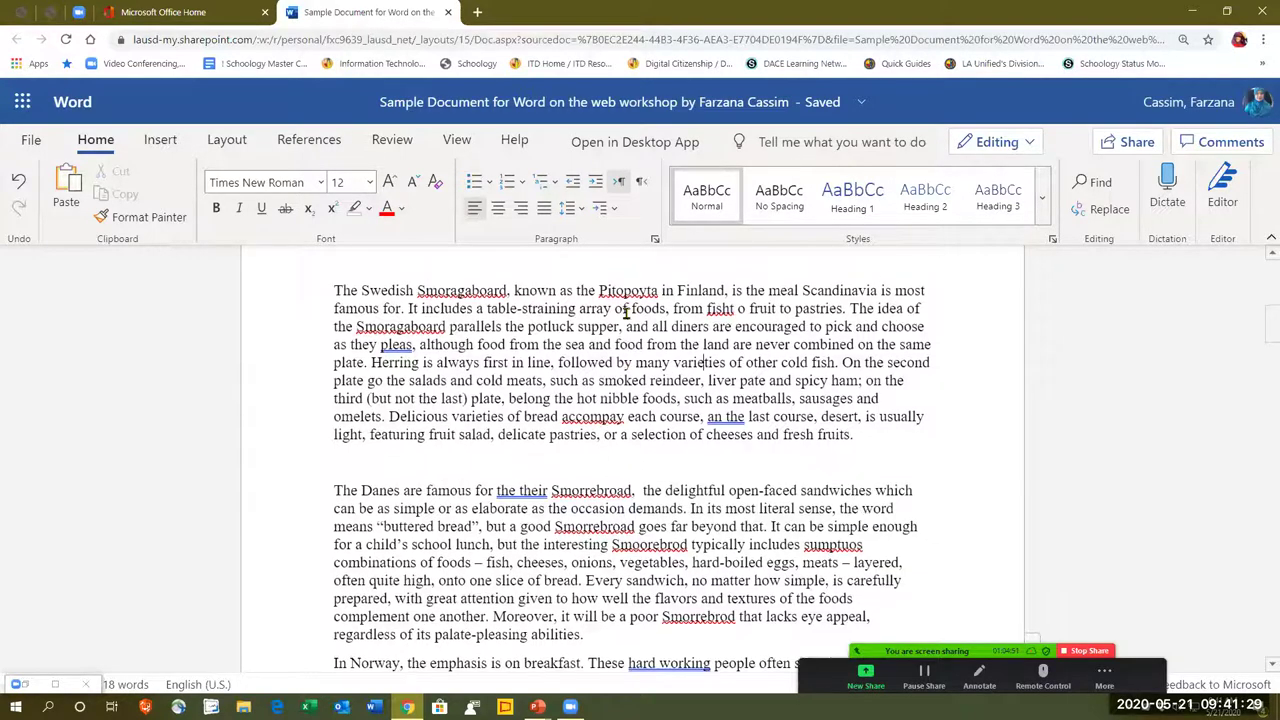
{"action": "scroll", "coordinate": [627, 313], "scroll_direction": "up", "scroll_amount": 5}
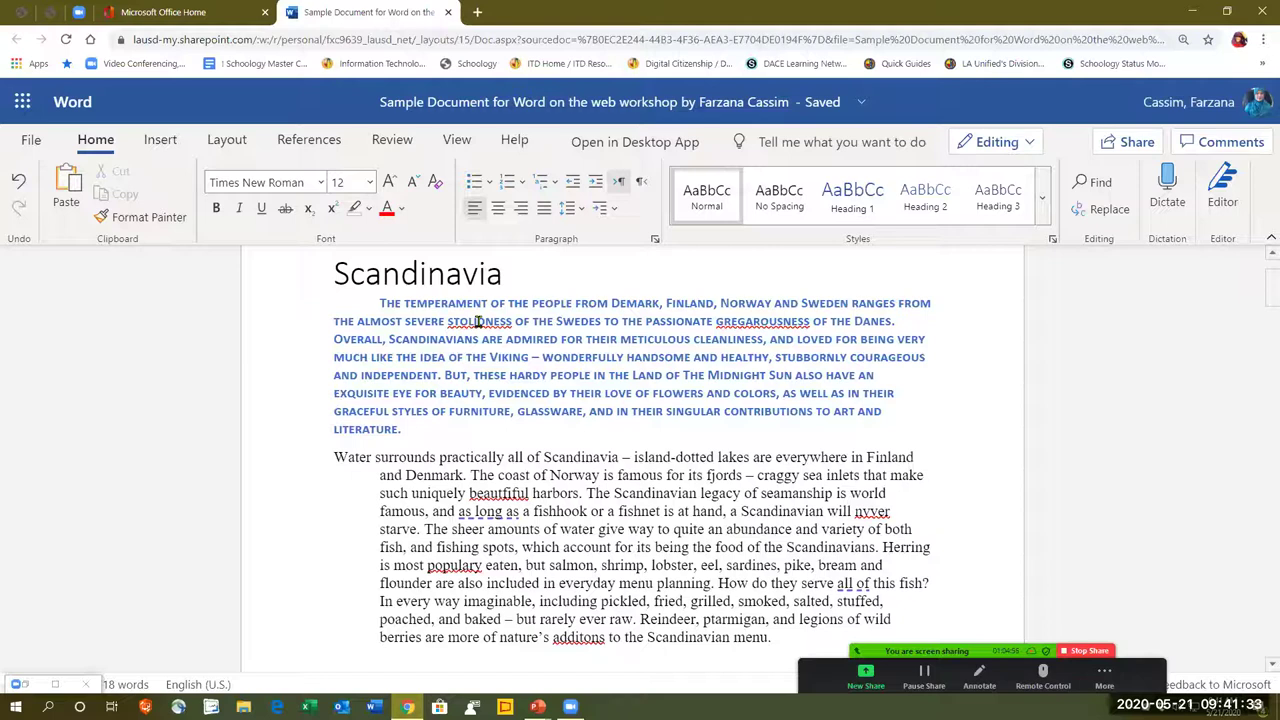
Correct STOLIDNESS to SOLIDNESS, GREGAROUSNESS to GREGARIOUSNESS and beautfiul to beautiful
{"action": "right_click", "coordinate": [478, 321]}
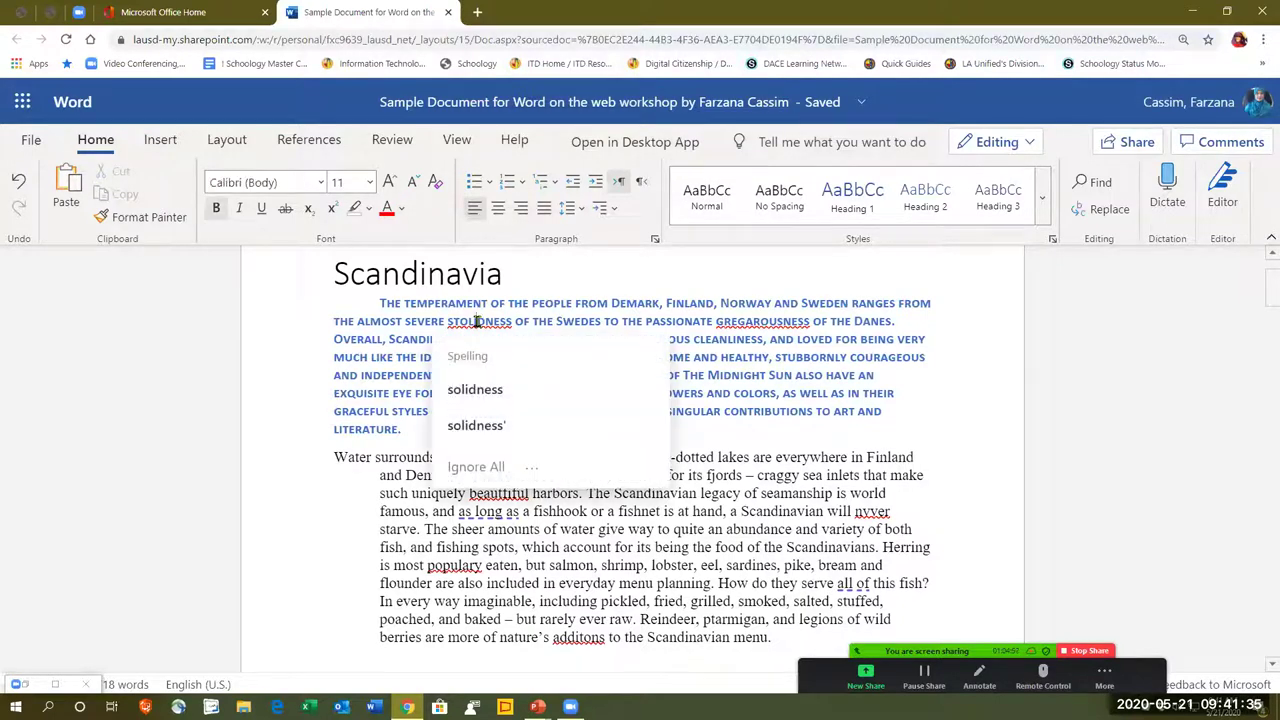
{"action": "left_click", "coordinate": [490, 391]}
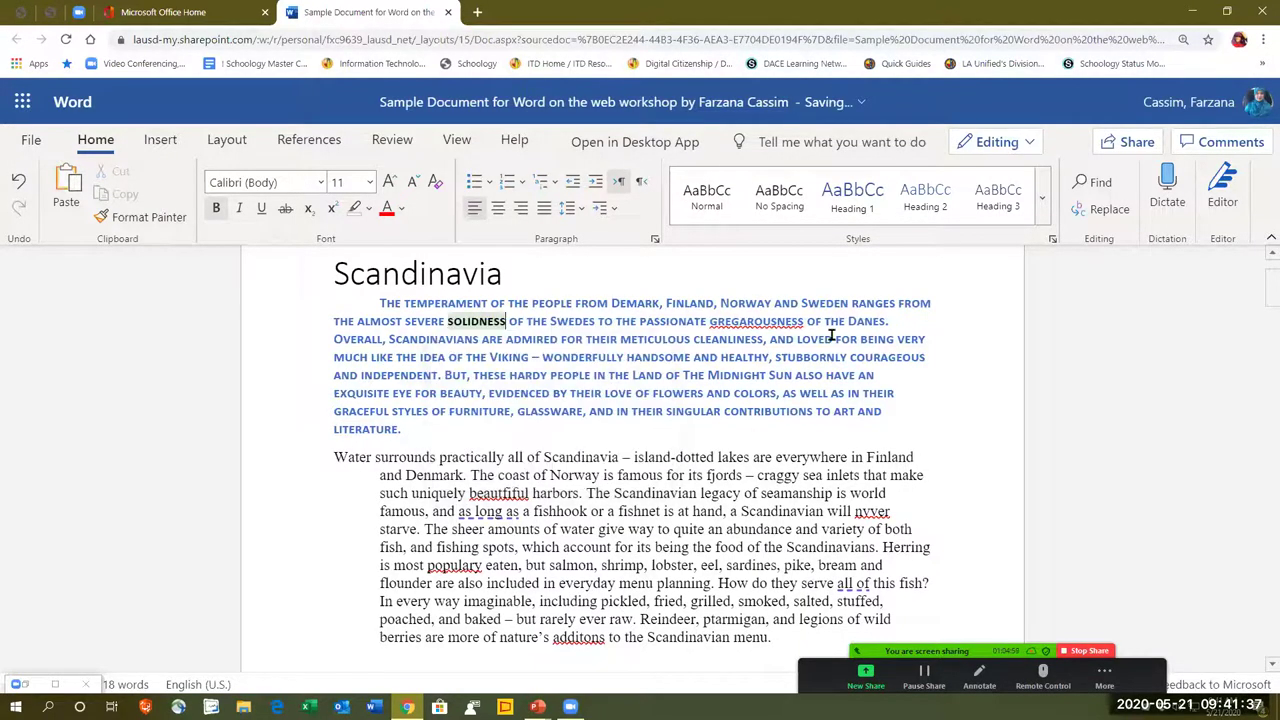
{"action": "right_click", "coordinate": [756, 321]}
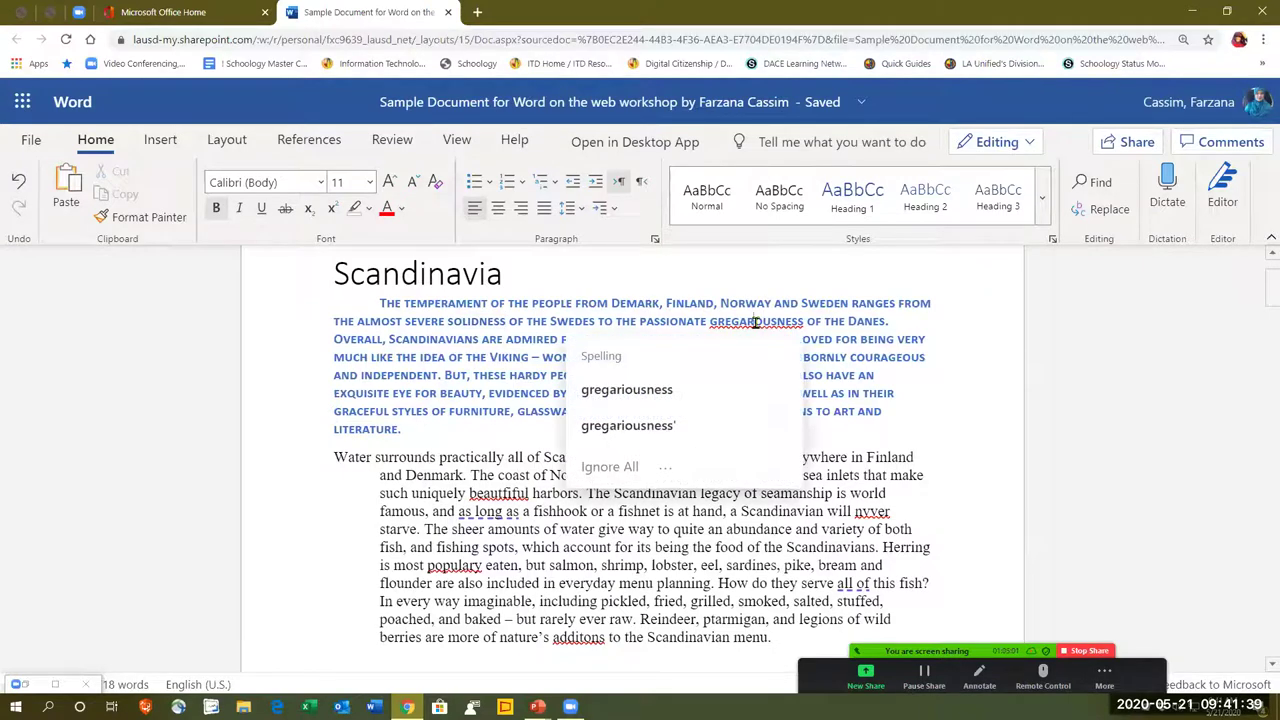
{"action": "left_click", "coordinate": [688, 390]}
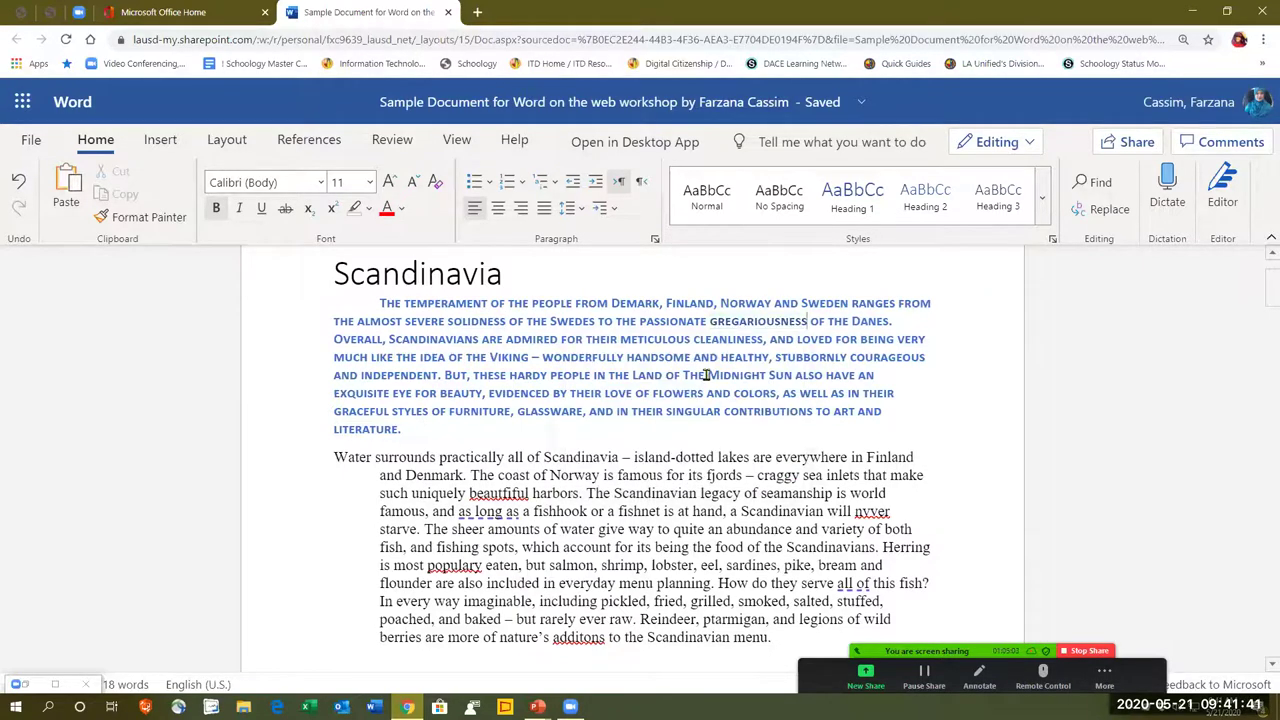
{"action": "scroll", "coordinate": [480, 385], "scroll_direction": "down", "scroll_amount": 2}
{"action": "right_click", "coordinate": [514, 393]}
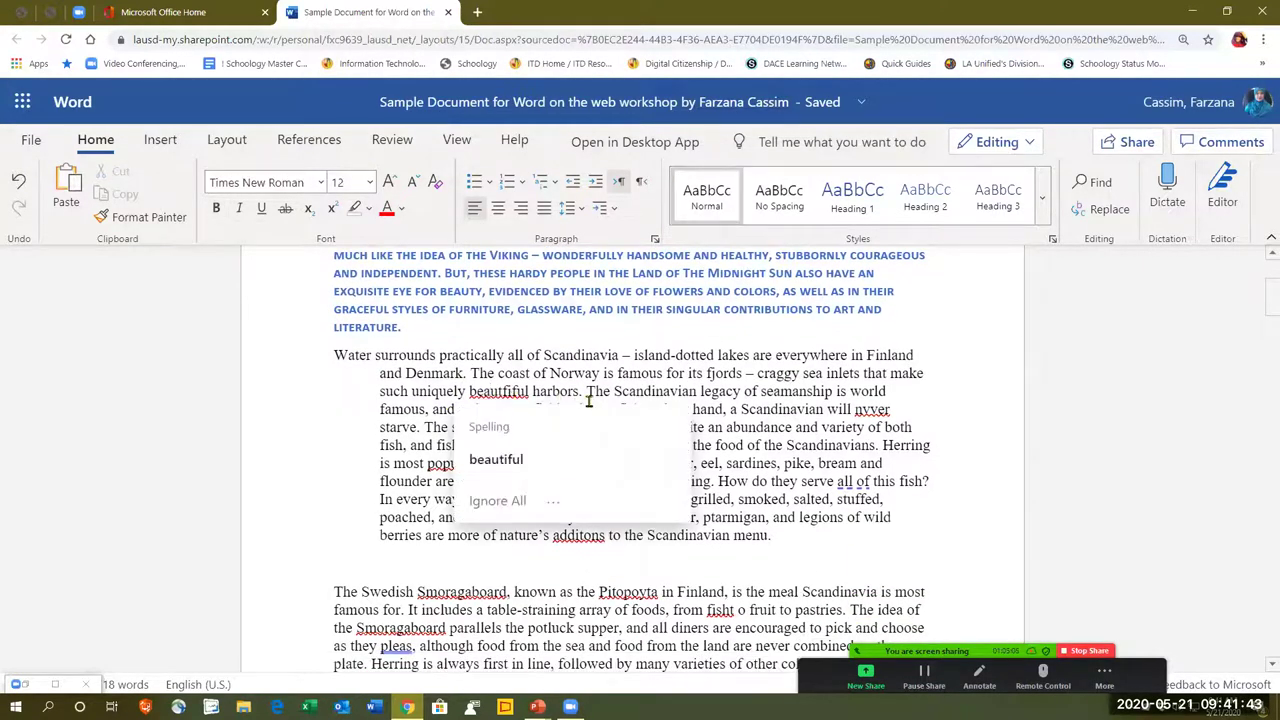
{"action": "left_click", "coordinate": [514, 466]}
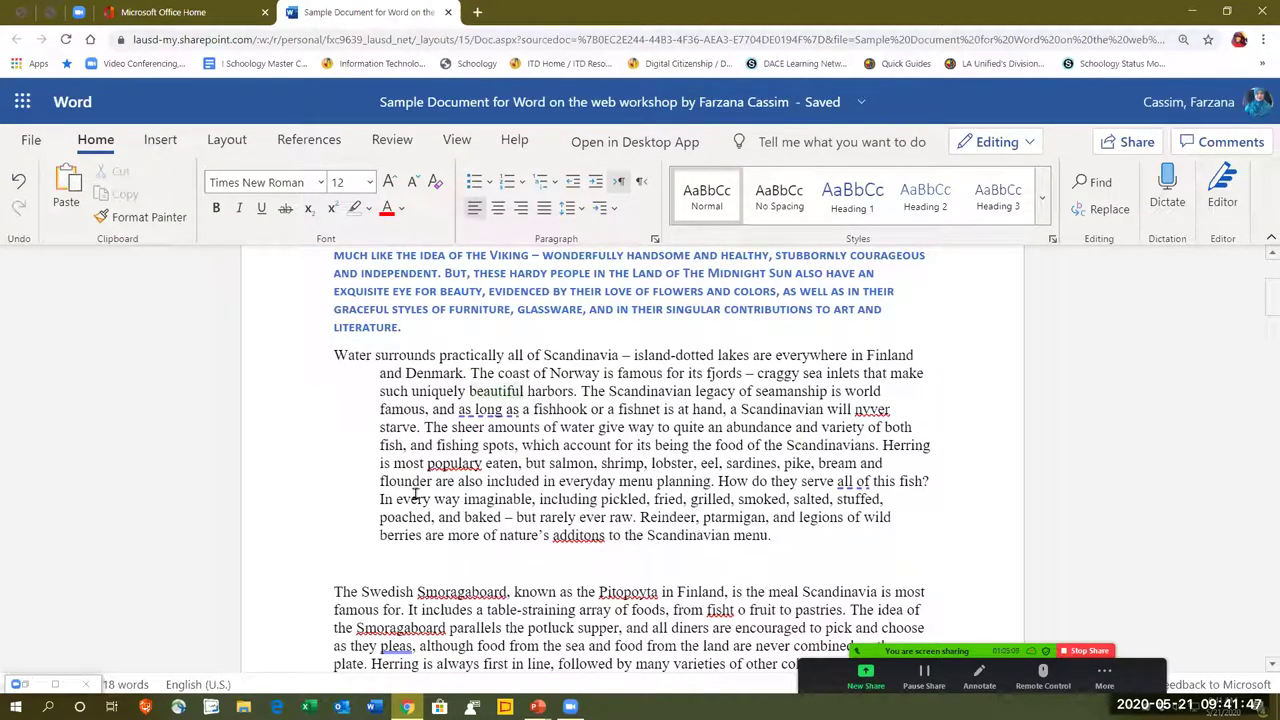
{"action": "scroll", "coordinate": [688, 523], "scroll_direction": "down", "scroll_amount": 1}
{"action": "scroll", "coordinate": [600, 515], "scroll_direction": "down", "scroll_amount": 1}
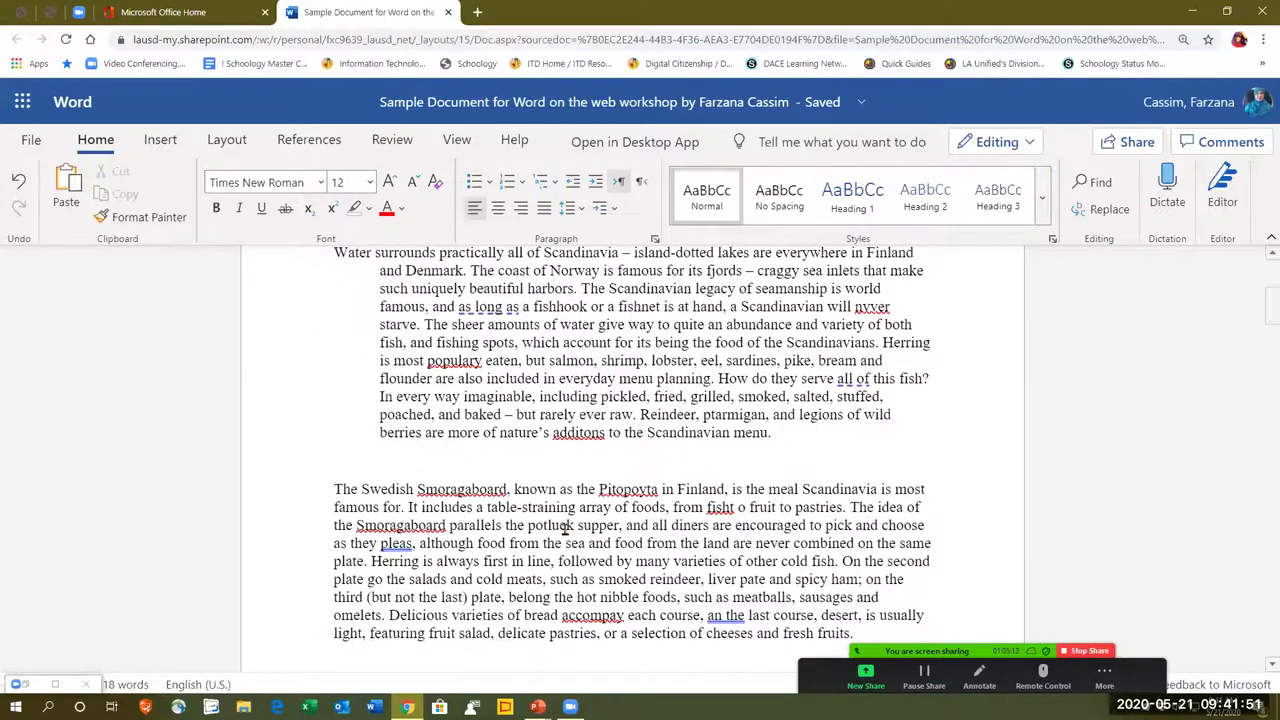
{"action": "scroll", "coordinate": [466, 470], "scroll_direction": "down", "scroll_amount": 3}
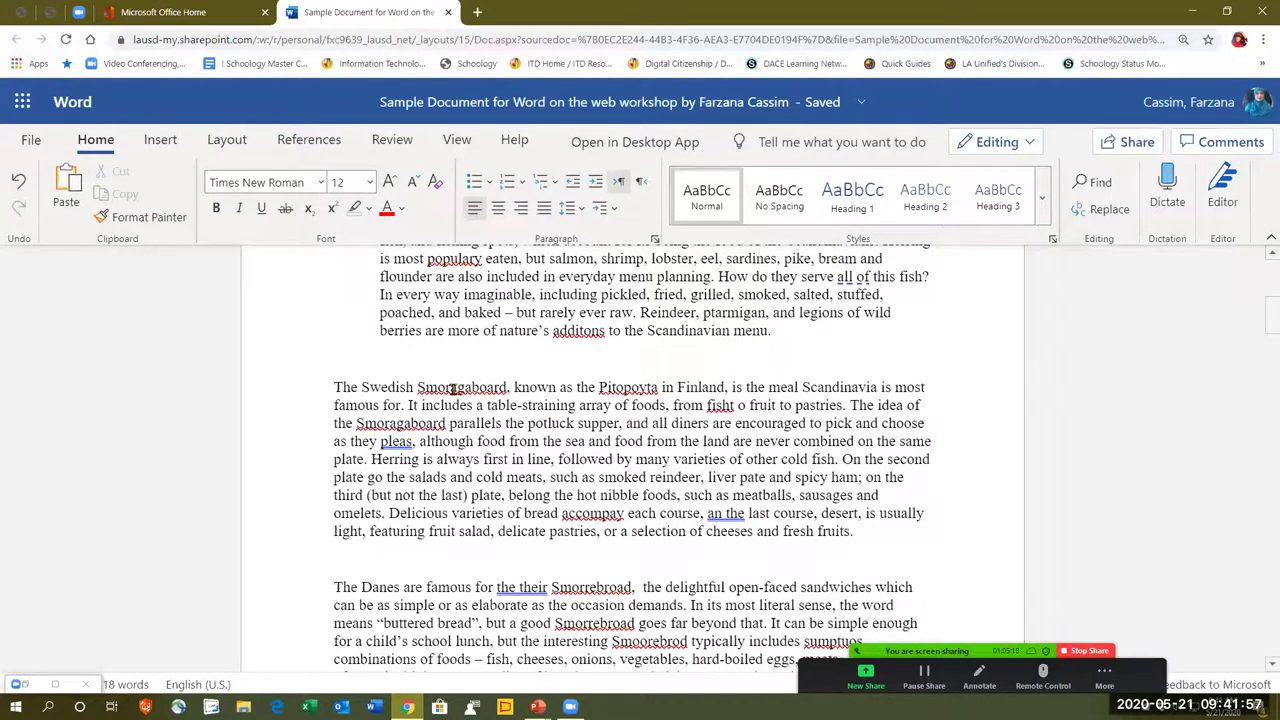
Replace the misspelled 'pleas' with 'please' in the Swedish Smoragaboard paragraph
{"action": "right_click", "coordinate": [453, 390]}
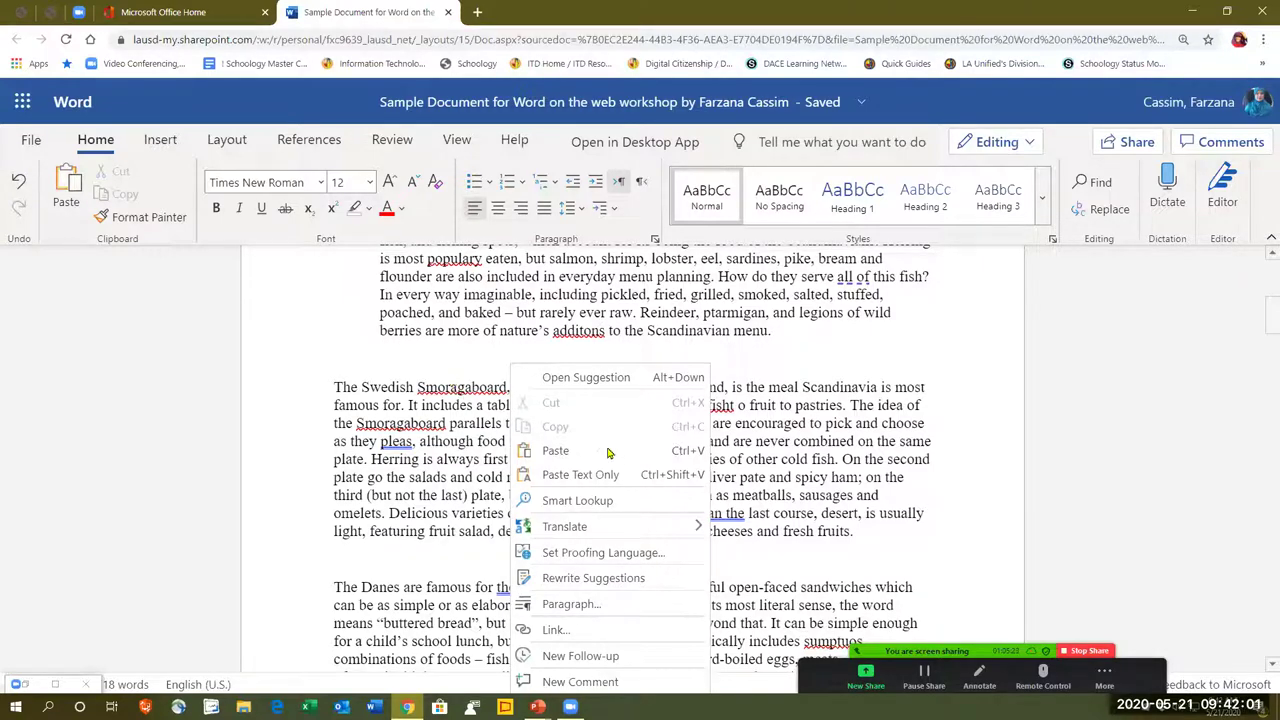
{"action": "left_click", "coordinate": [432, 422]}
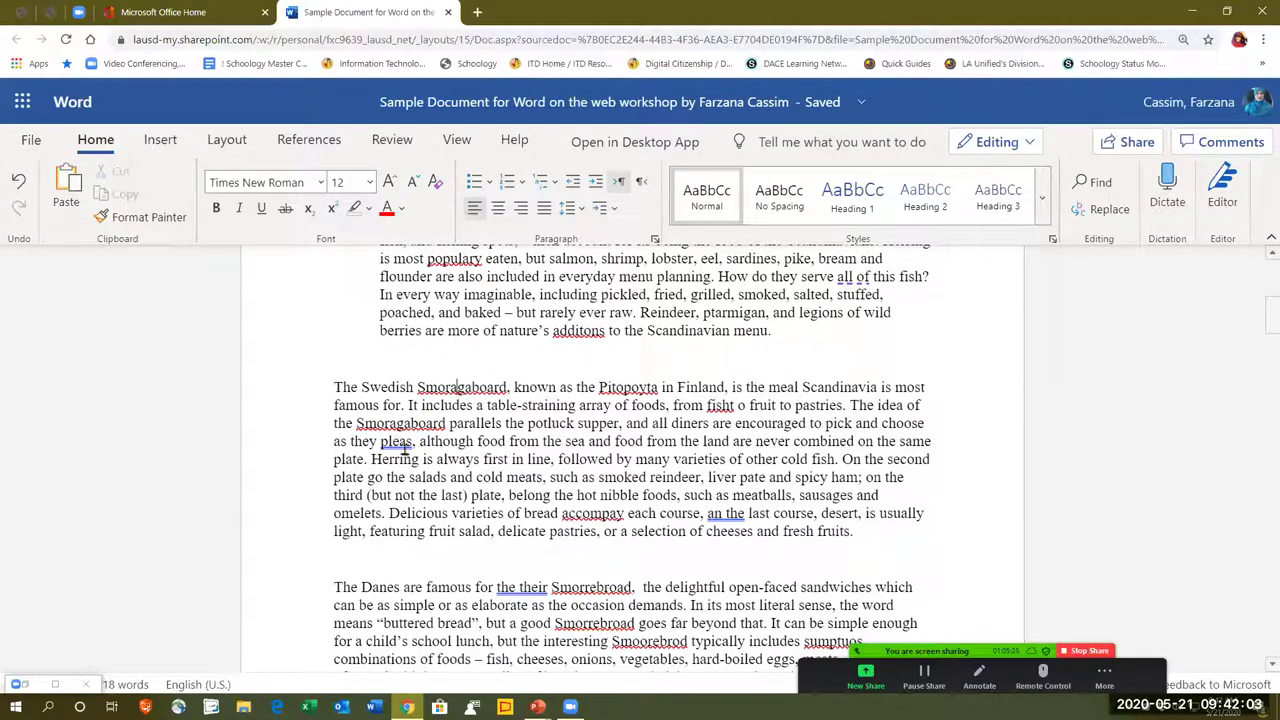
{"action": "right_click", "coordinate": [393, 441]}
{"action": "left_click", "coordinate": [400, 506]}
Look at the Translate options for the word, then close them without translating
{"action": "right_click", "coordinate": [401, 441]}
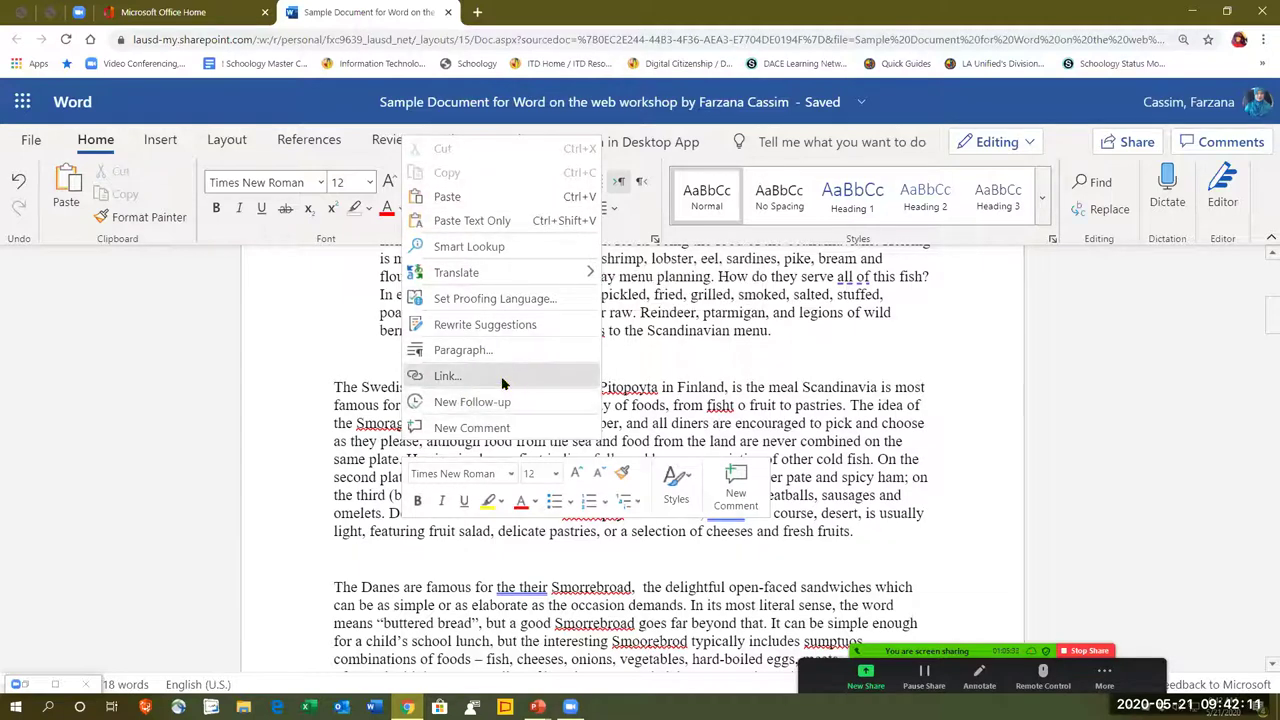
{"action": "mouse_move", "coordinate": [508, 284]}
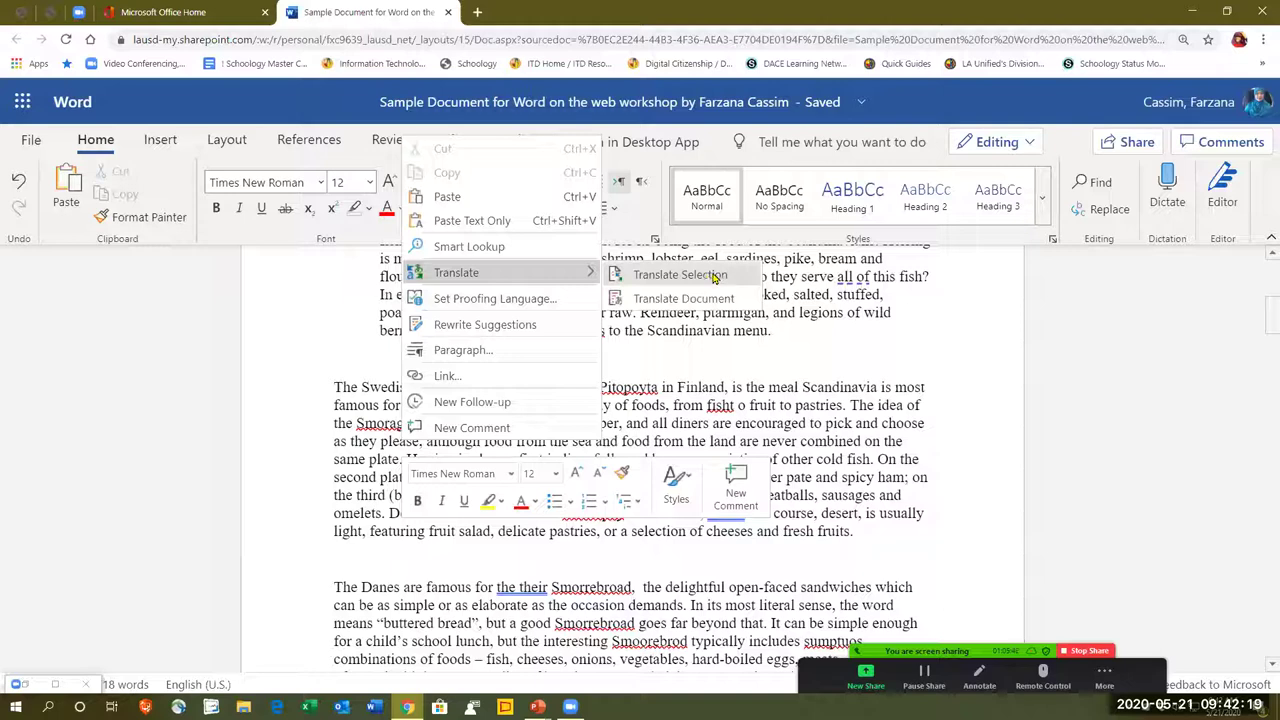
{"action": "left_click", "coordinate": [668, 403]}
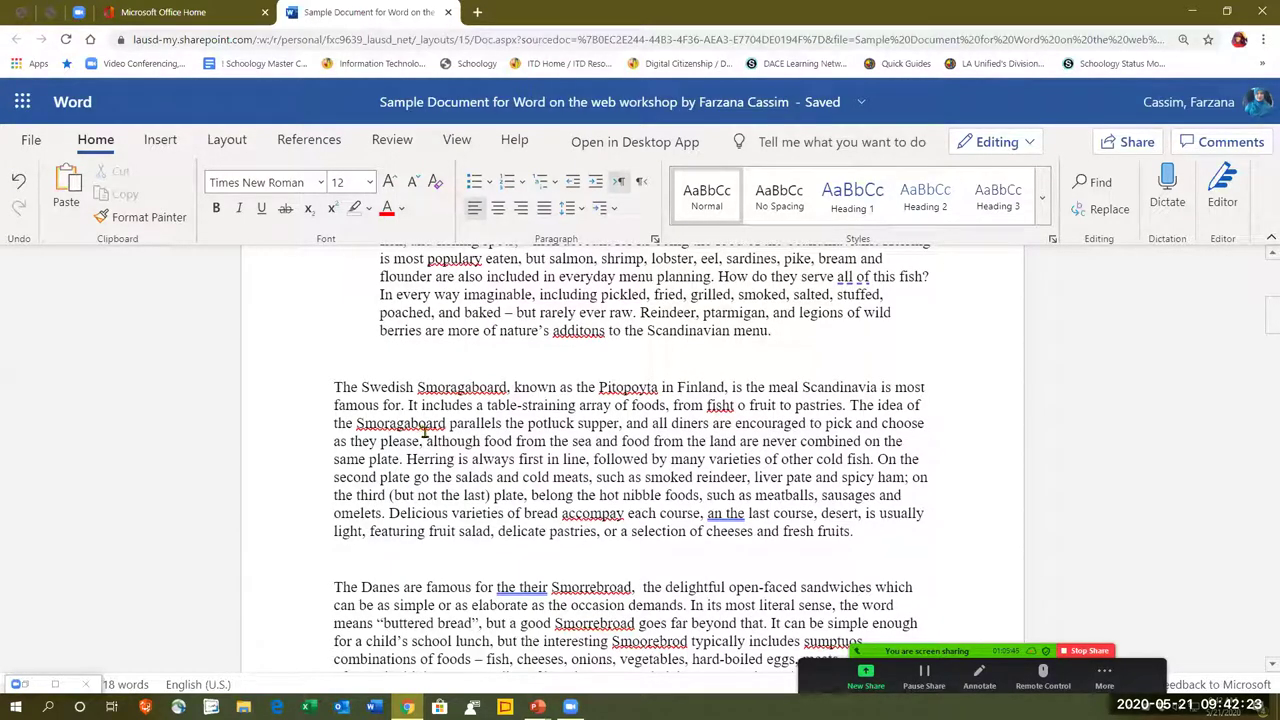
Accept 'additions' as the correction for 'additons', then scroll down to the potato recipe
{"action": "left_click", "coordinate": [581, 330]}
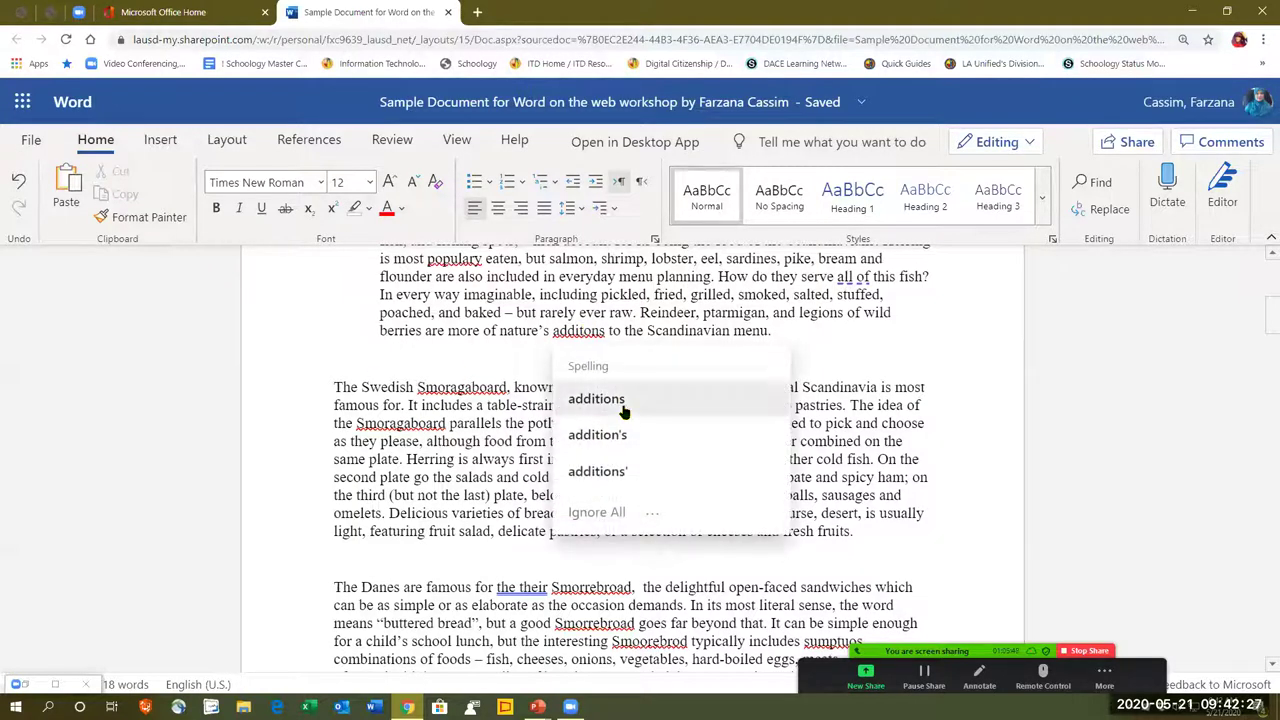
{"action": "left_click", "coordinate": [621, 402]}
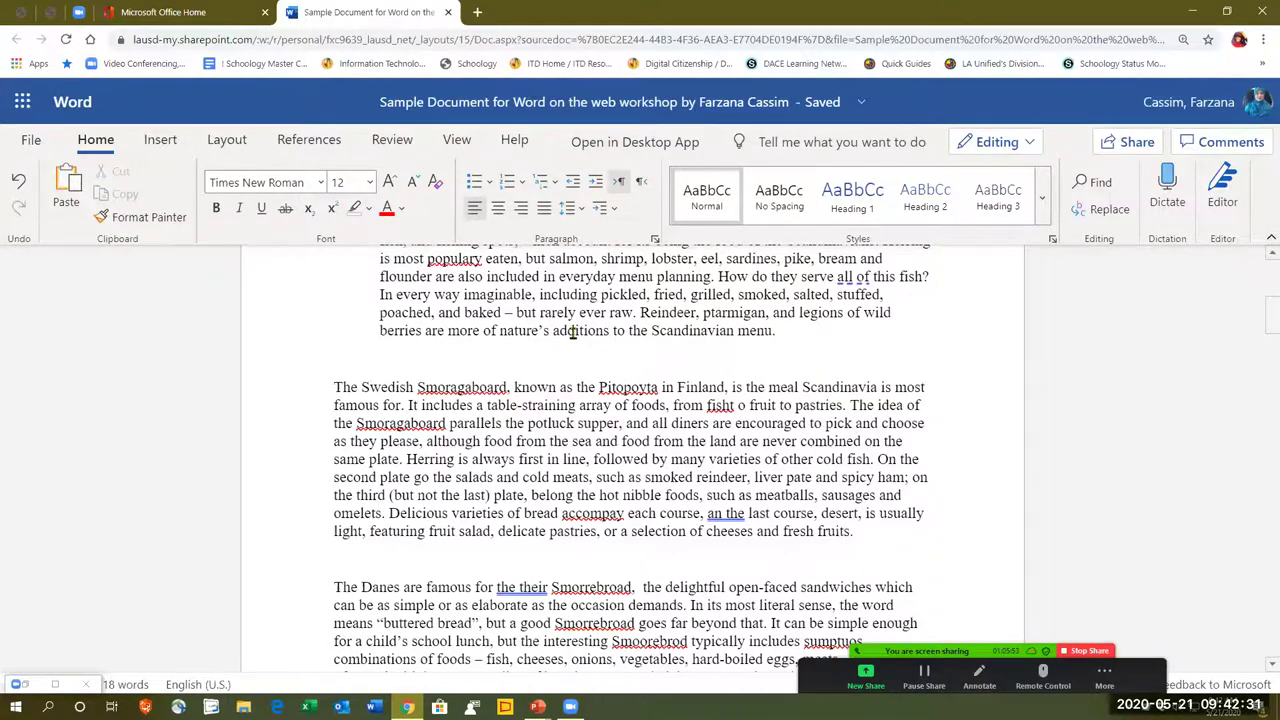
{"action": "scroll", "coordinate": [636, 393], "scroll_direction": "up", "scroll_amount": 4}
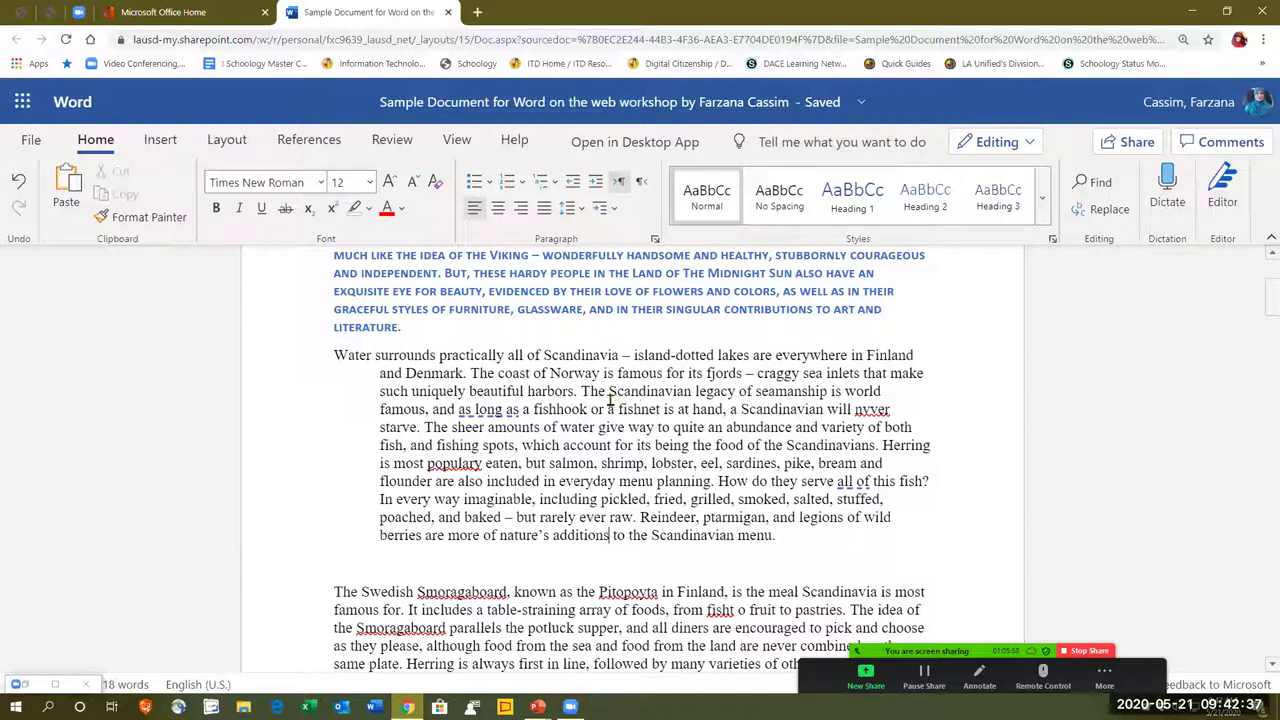
{"action": "scroll", "coordinate": [493, 410], "scroll_direction": "down", "scroll_amount": 4}
{"action": "scroll", "coordinate": [493, 410], "scroll_direction": "down", "scroll_amount": 10}
{"action": "scroll", "coordinate": [493, 410], "scroll_direction": "down", "scroll_amount": 6}
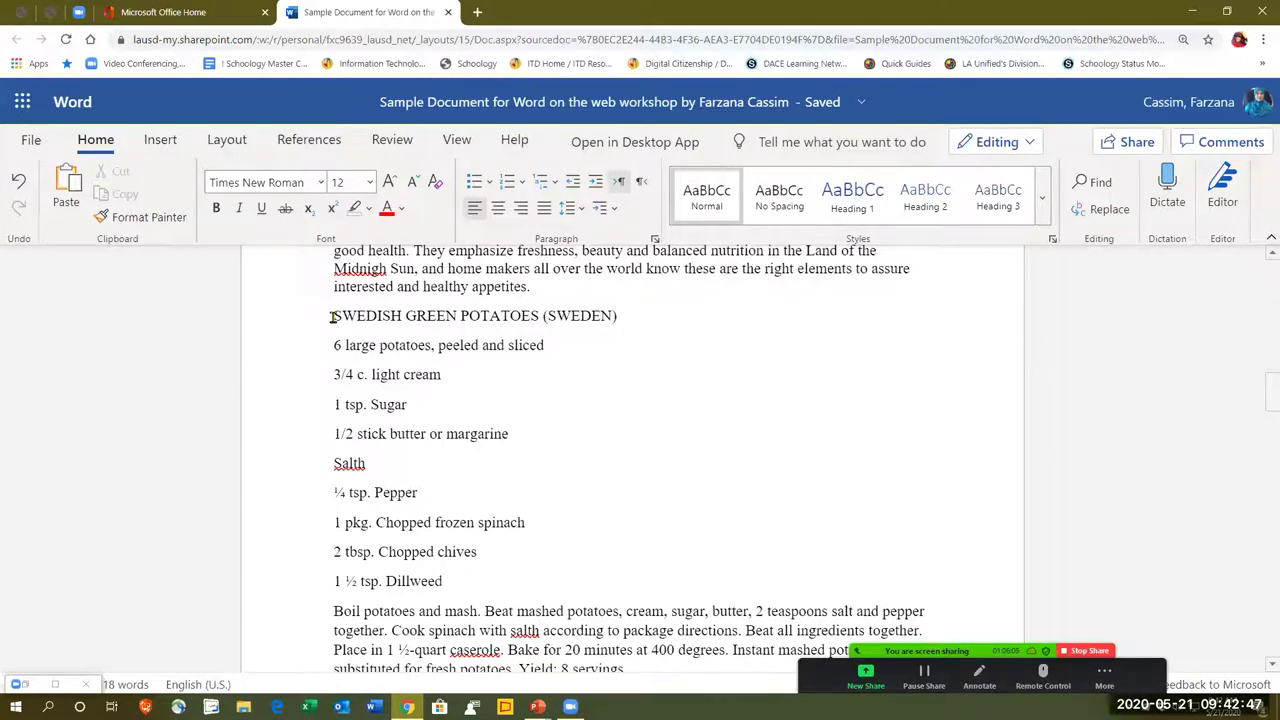
{"action": "left_click", "coordinate": [332, 316]}
{"action": "left_click_drag", "start_coordinate": [335, 345], "coordinate": [448, 585]}
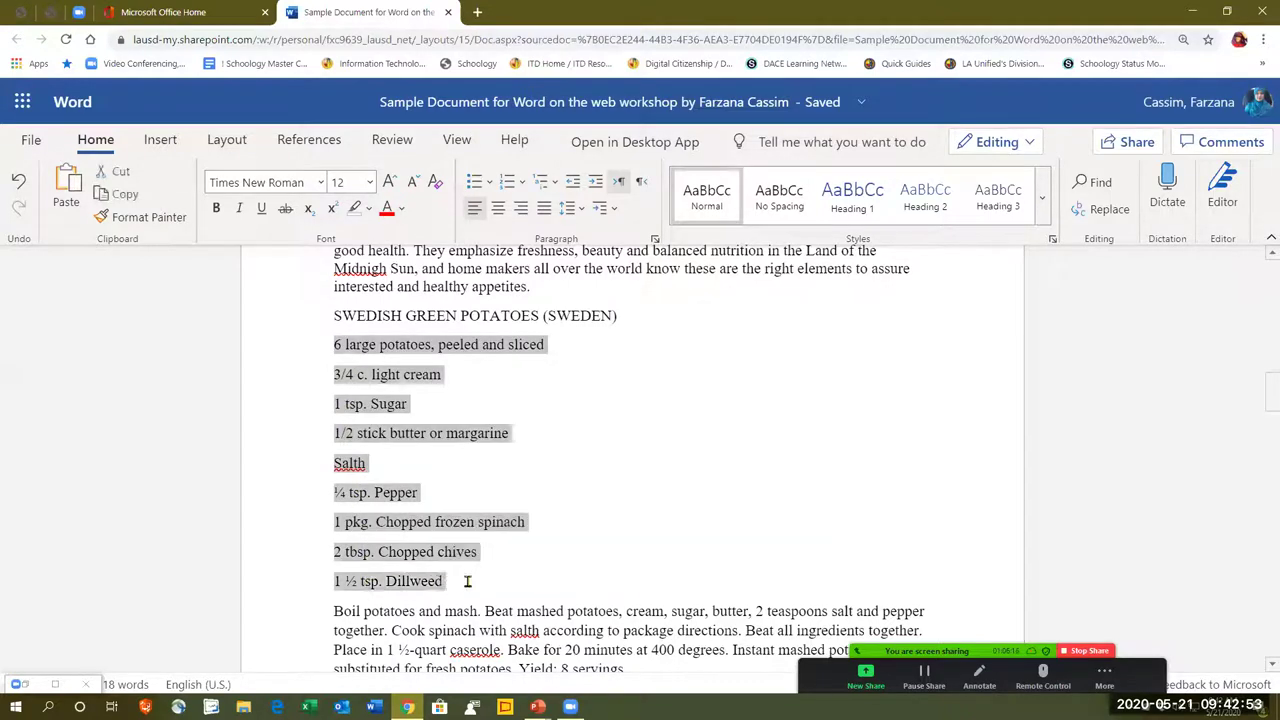
{"action": "left_click", "coordinate": [448, 585]}
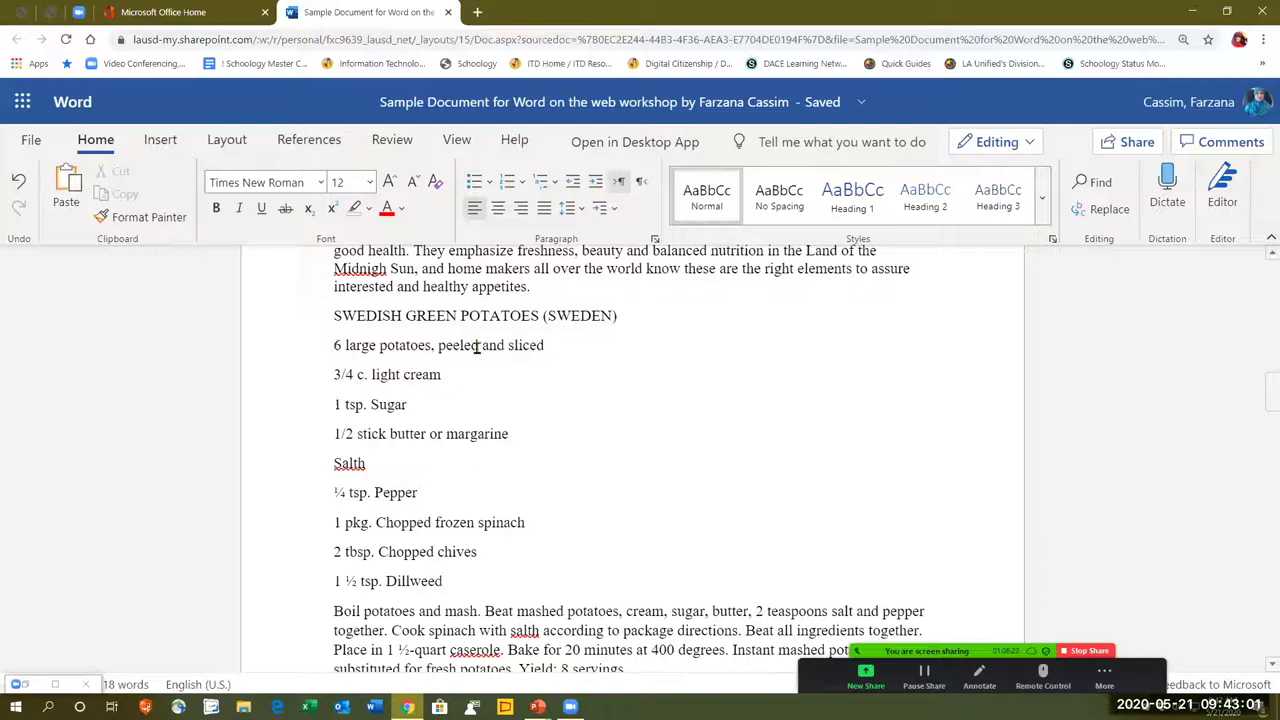
{"action": "left_click", "coordinate": [335, 345]}
{"action": "key", "text": "Return"}
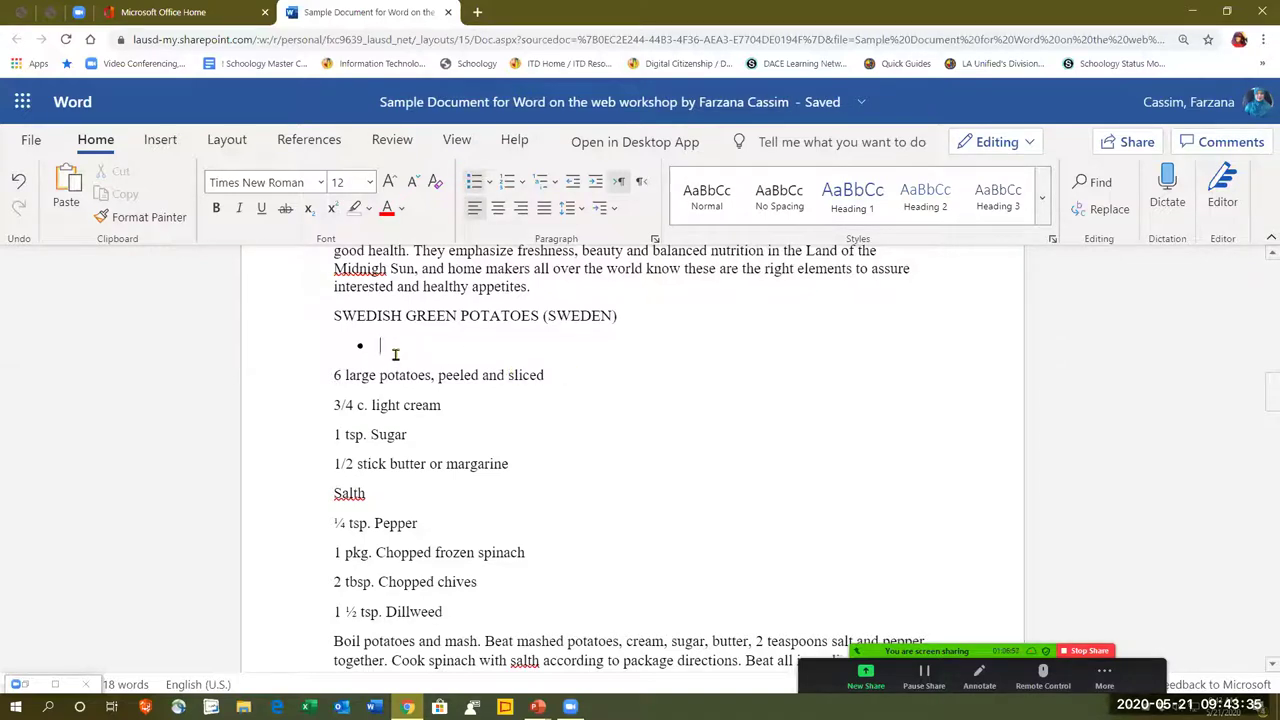
{"action": "type", "text": "l"}
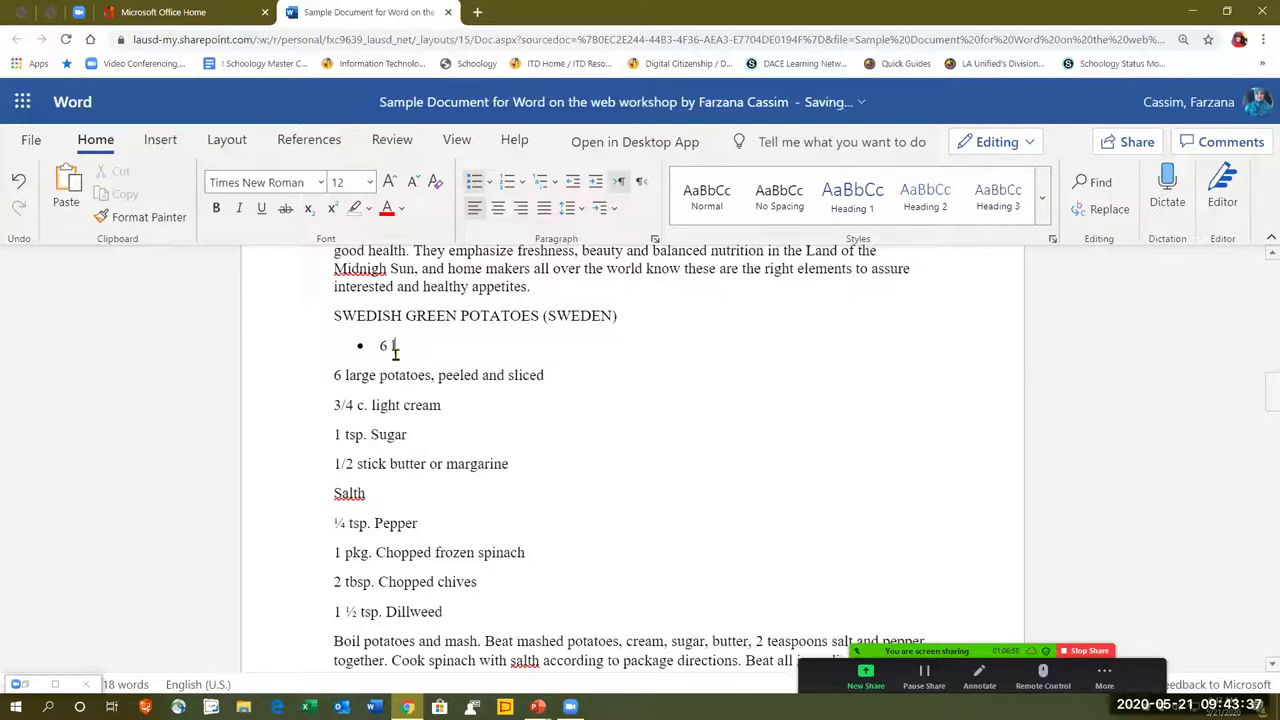
{"action": "type", "text": "arge potatoes"}
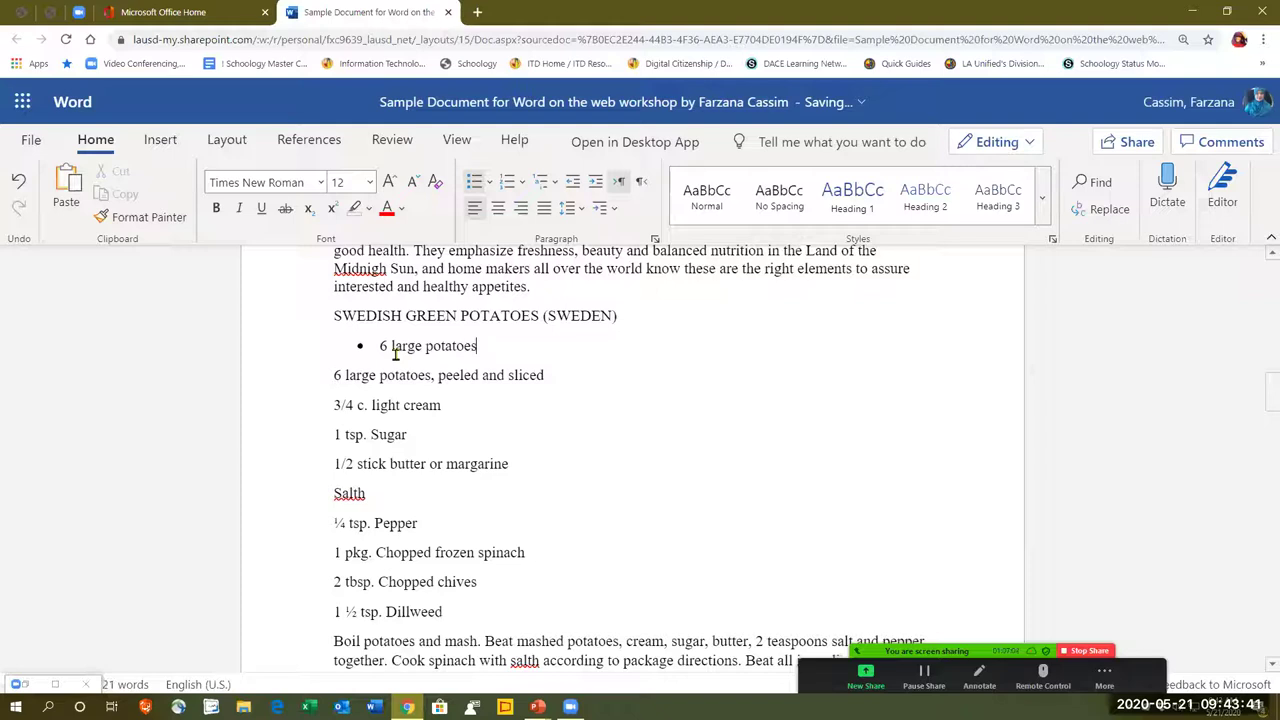
{"action": "key", "text": "ctrl+z"}
{"action": "key", "text": "ctrl+z"}
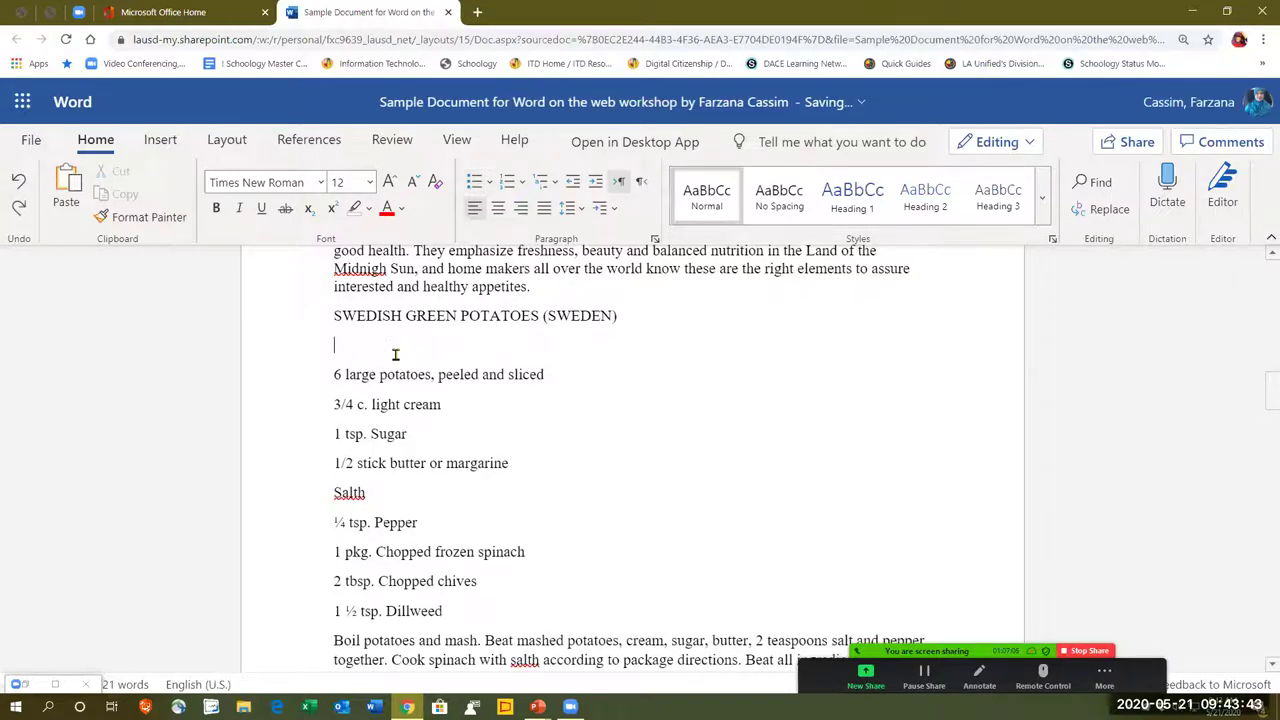
{"action": "key", "text": "Delete"}
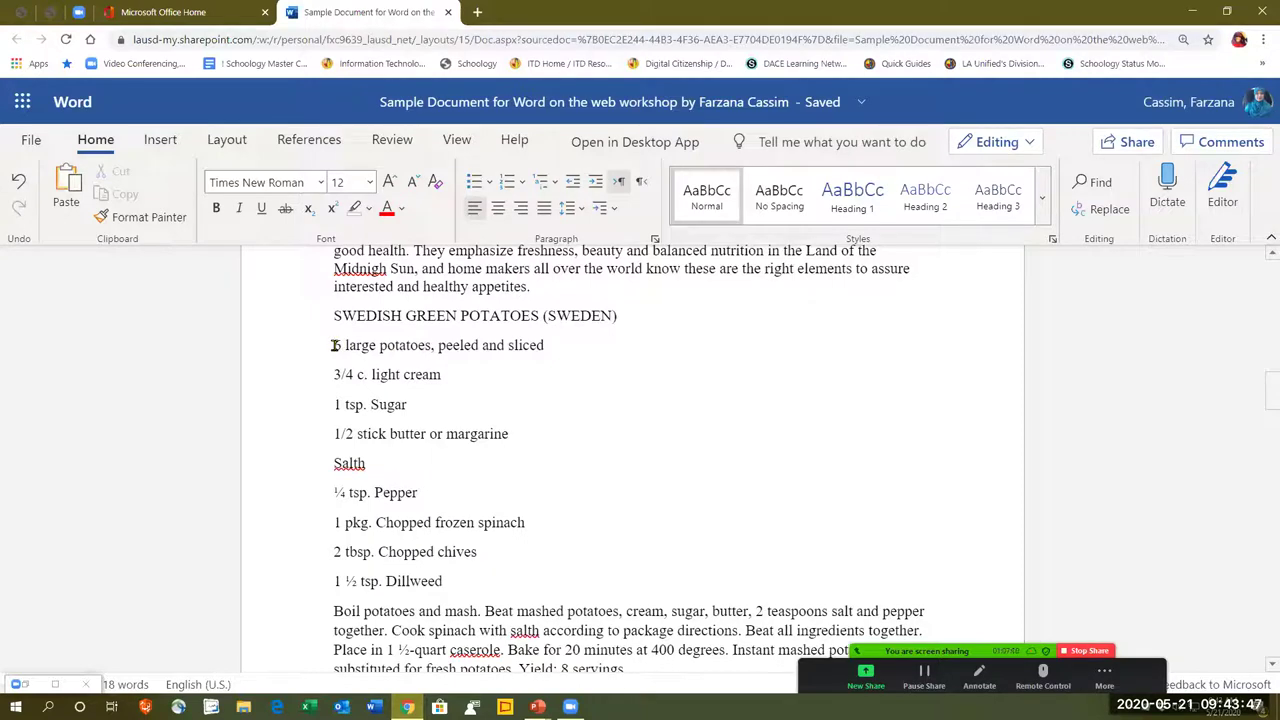
Make the nine Swedish Green Potatoes ingredient lines a bulleted list with diamond bullets
{"action": "left_click_drag", "start_coordinate": [335, 345], "coordinate": [442, 578]}
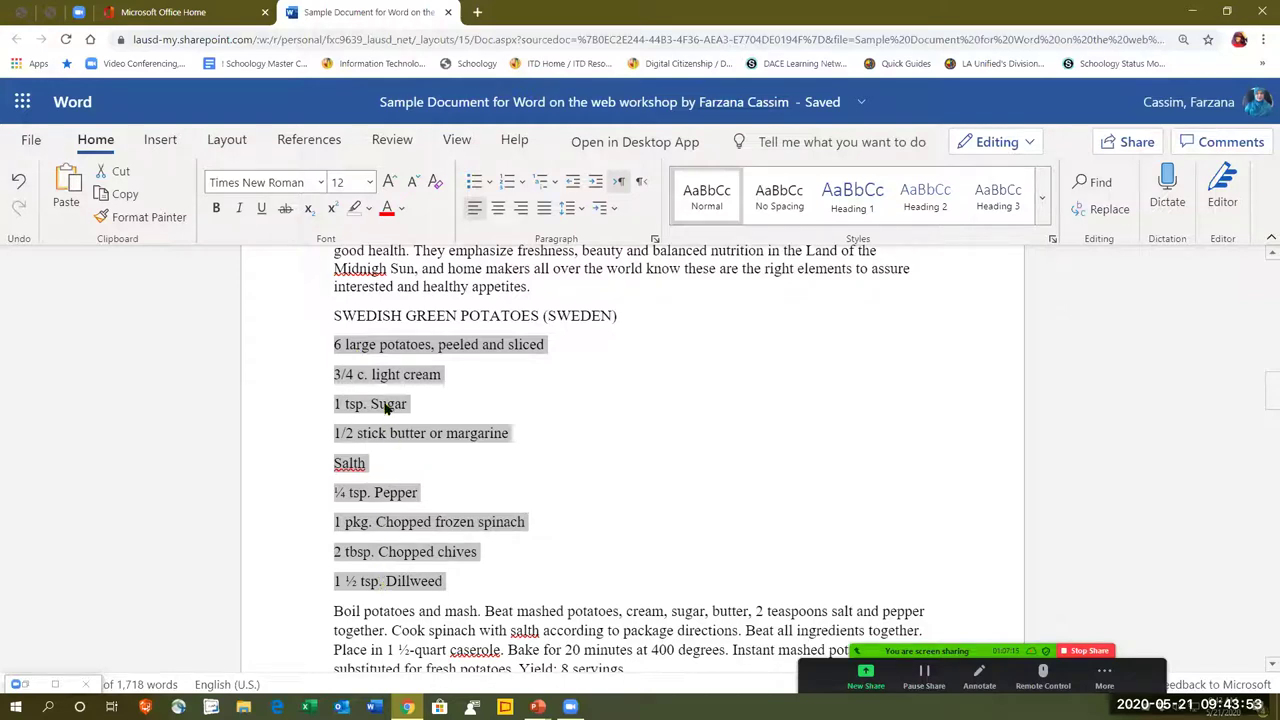
{"action": "left_click", "coordinate": [476, 183]}
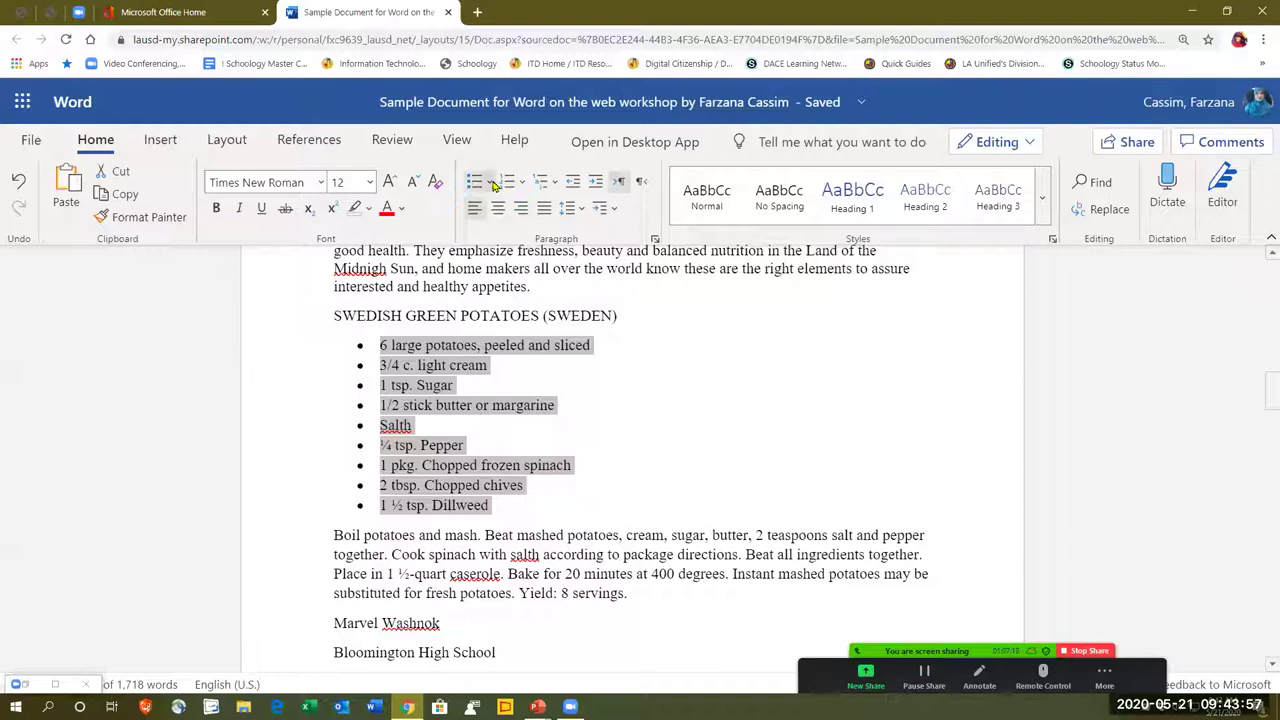
{"action": "left_click", "coordinate": [492, 183]}
{"action": "left_click", "coordinate": [605, 281]}
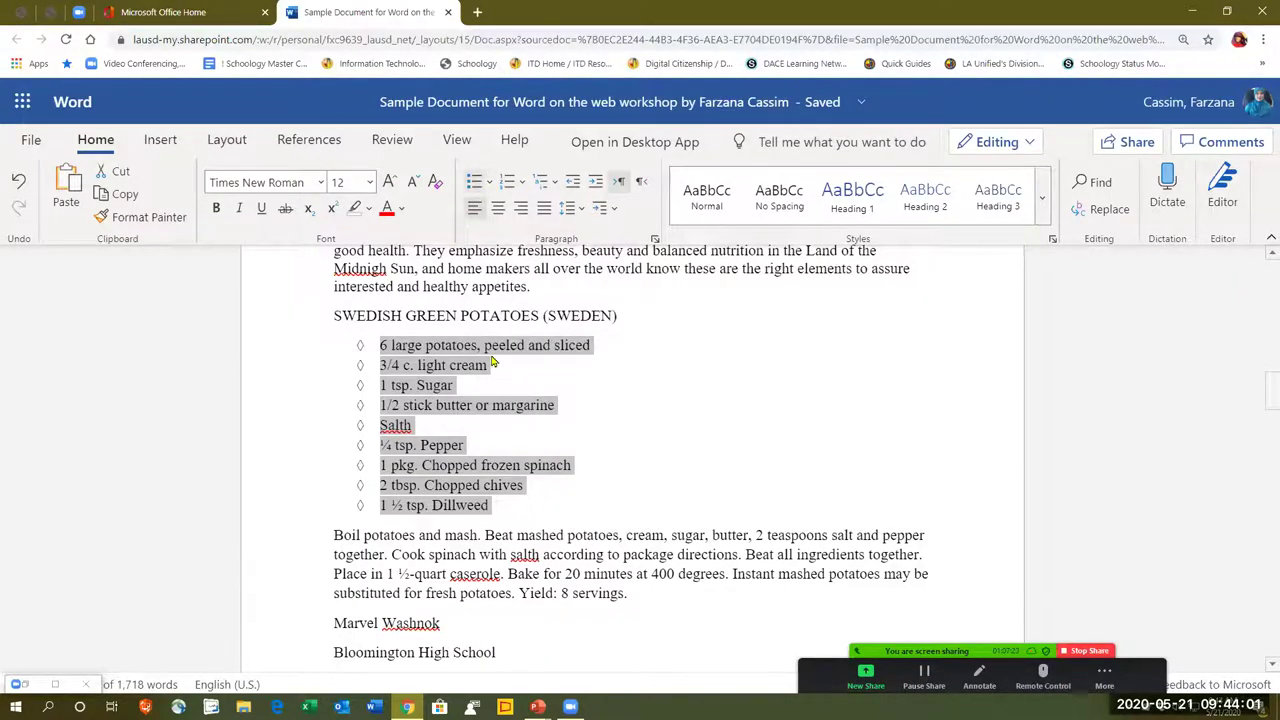
{"action": "left_click", "coordinate": [492, 390]}
{"action": "scroll", "coordinate": [335, 435], "scroll_direction": "down", "scroll_amount": 2}
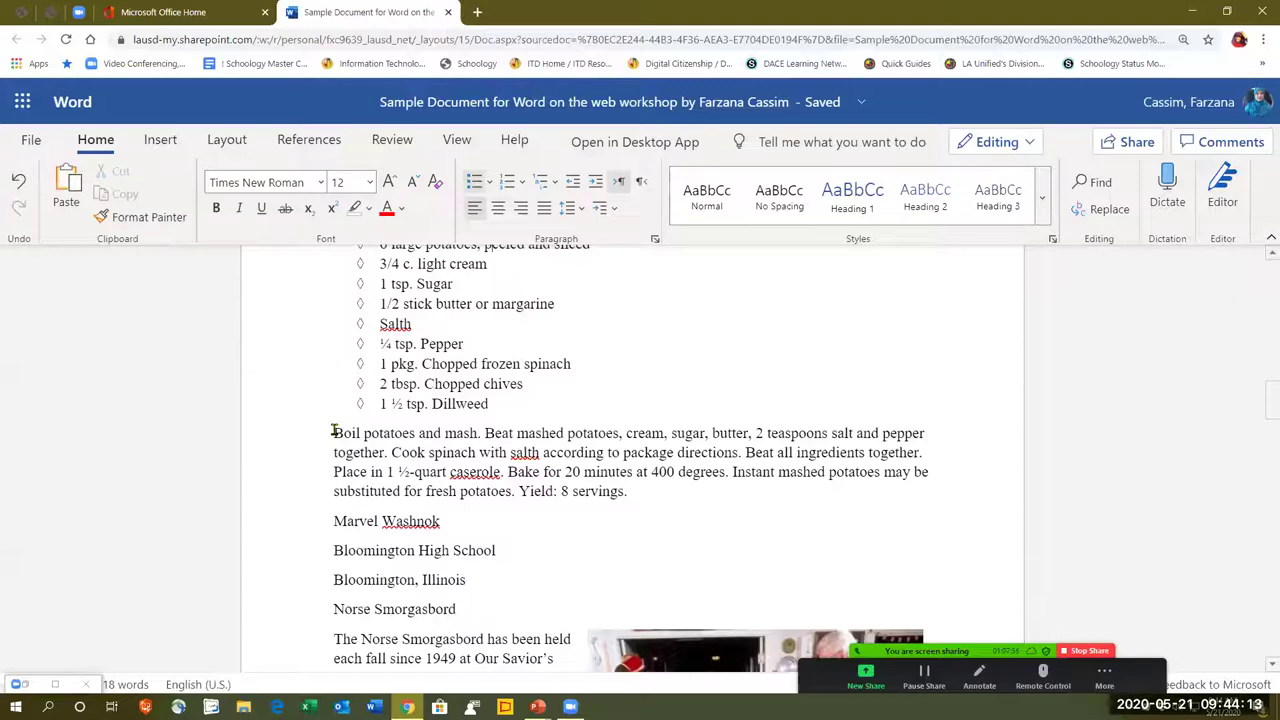
{"action": "scroll", "coordinate": [333, 432], "scroll_direction": "up", "scroll_amount": 12}
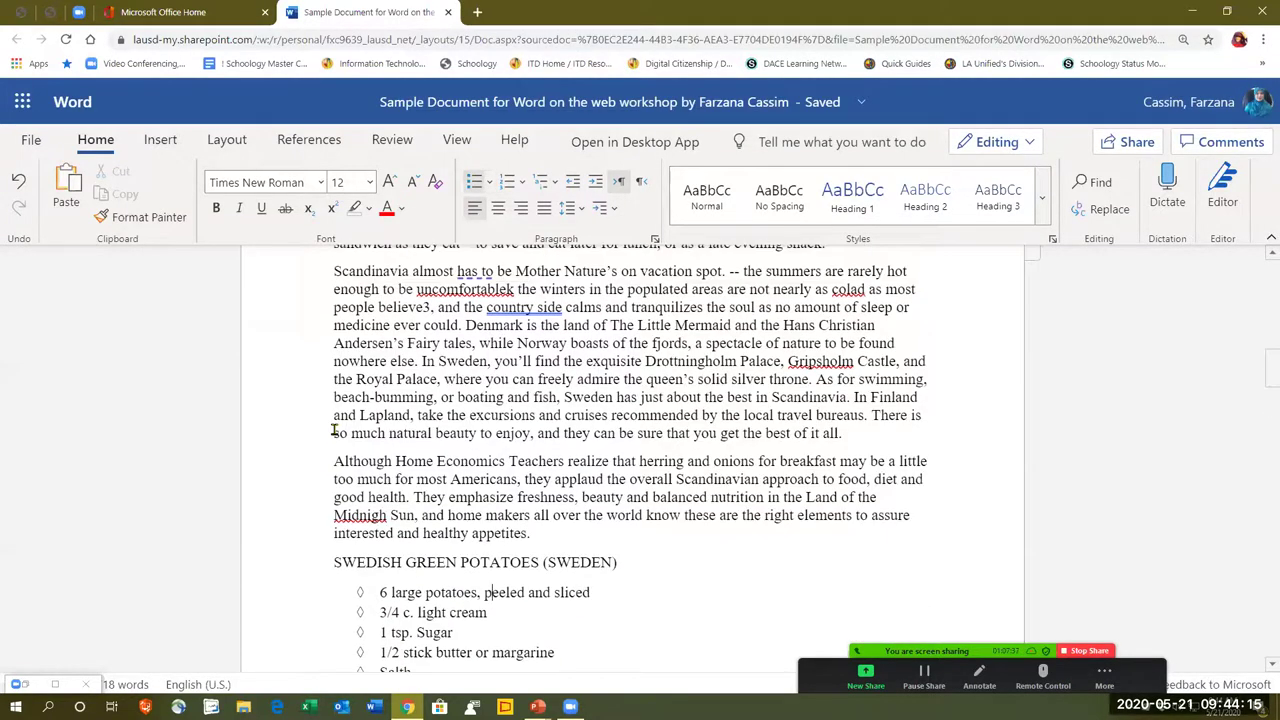
{"action": "scroll", "coordinate": [333, 430], "scroll_direction": "up", "scroll_amount": 5}
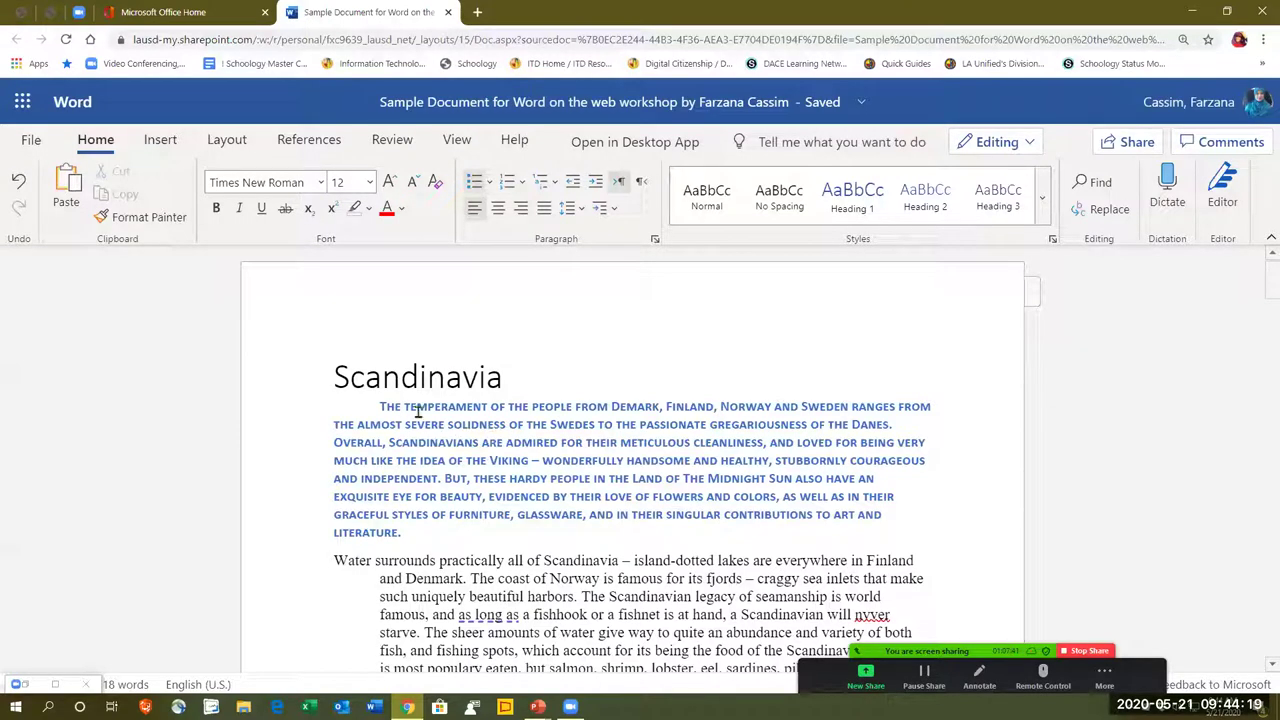
{"action": "left_click_drag", "start_coordinate": [379, 406], "coordinate": [407, 531]}
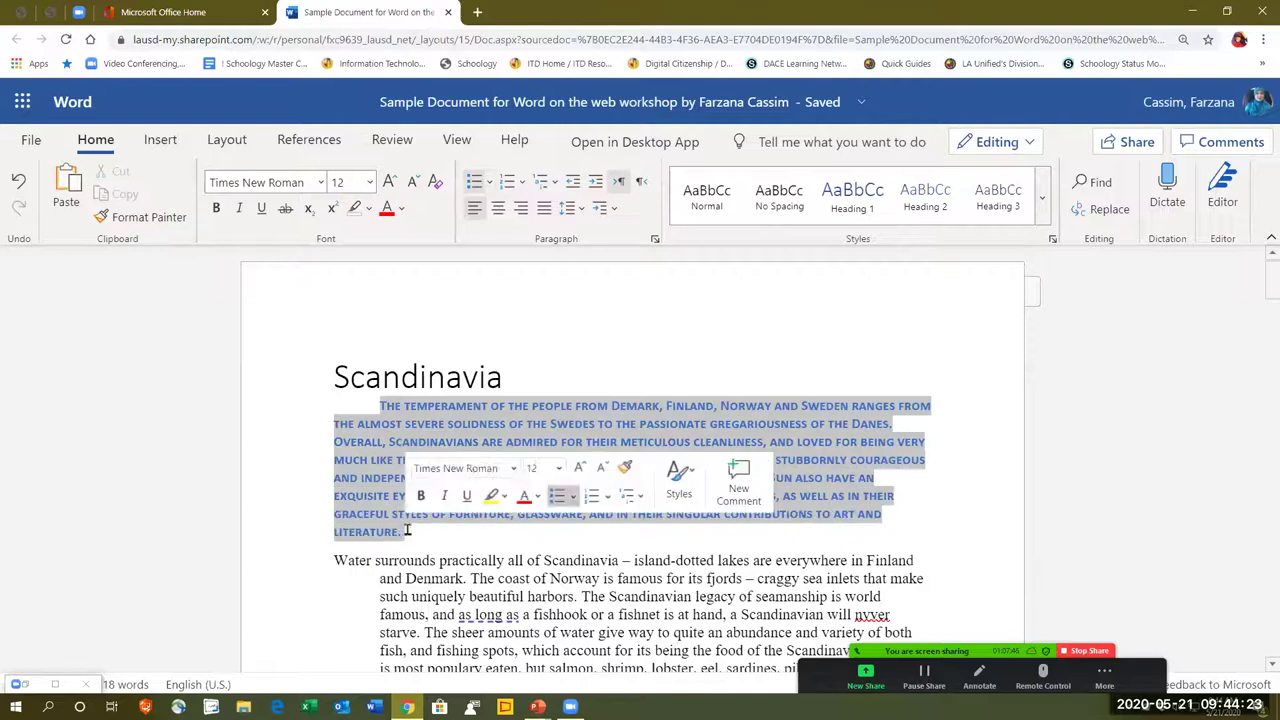
{"action": "left_click", "coordinate": [1043, 213]}
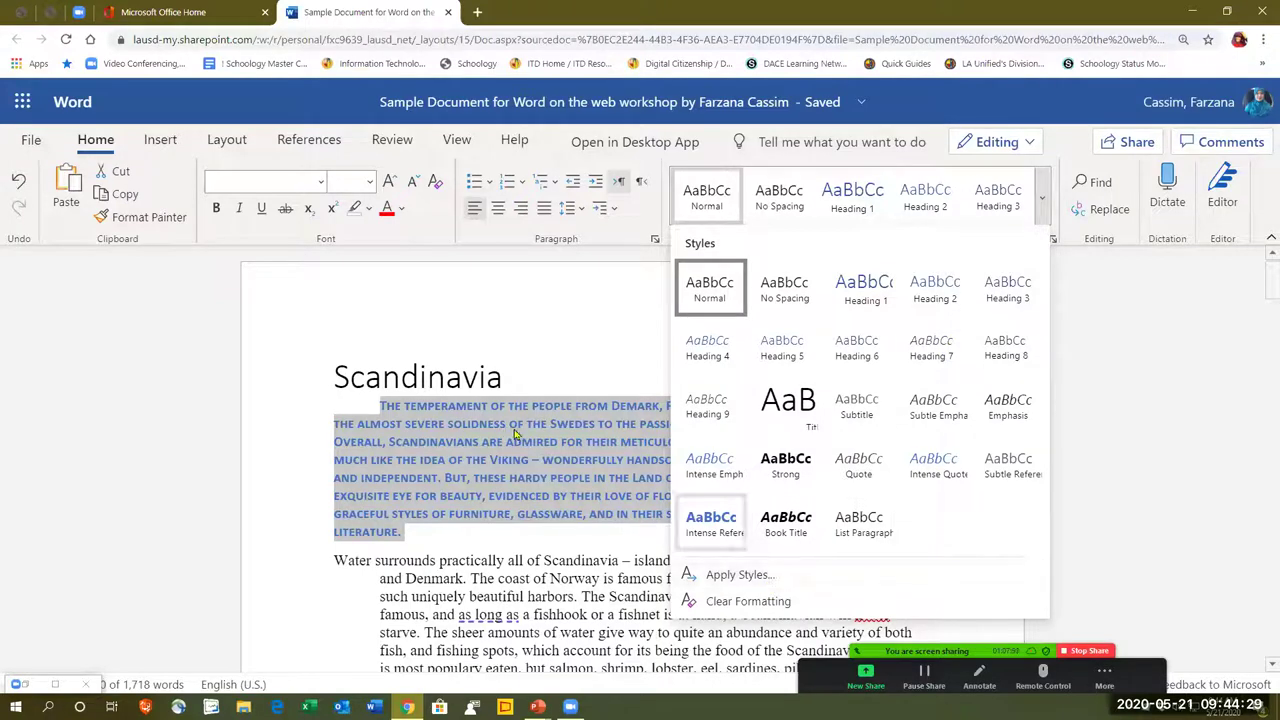
{"action": "key", "text": "Escape"}
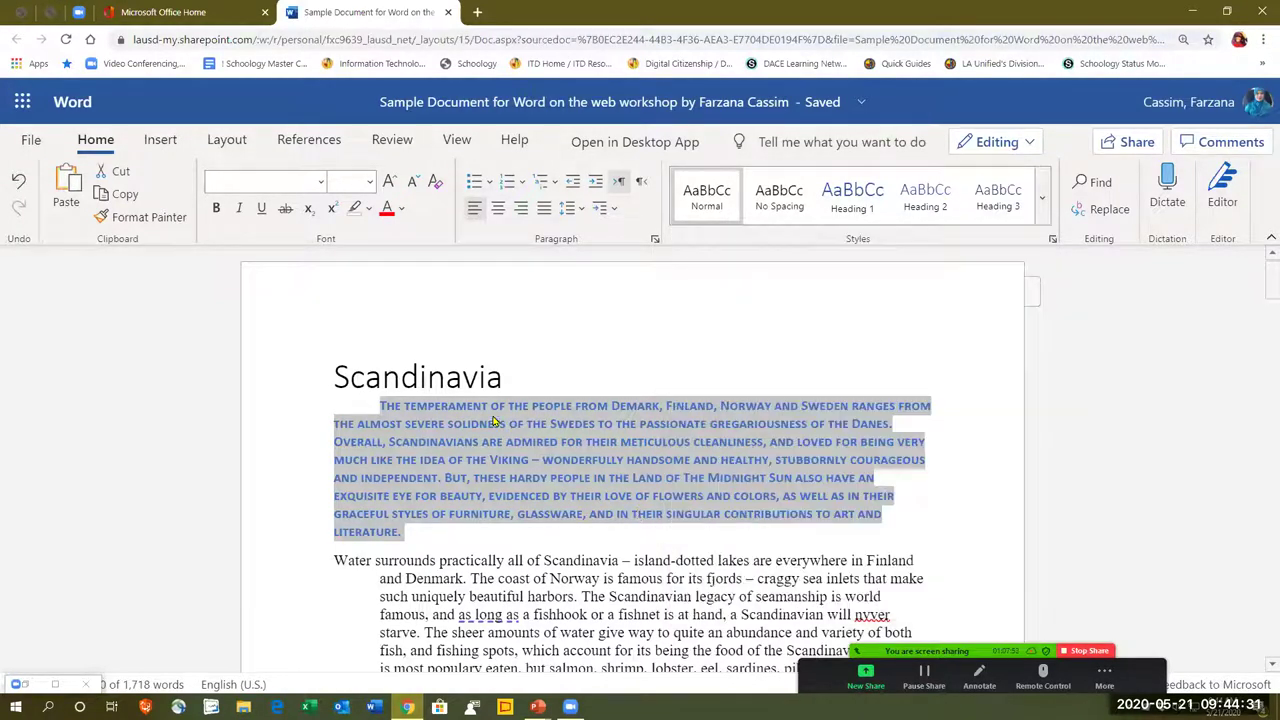
{"action": "left_click", "coordinate": [1043, 203]}
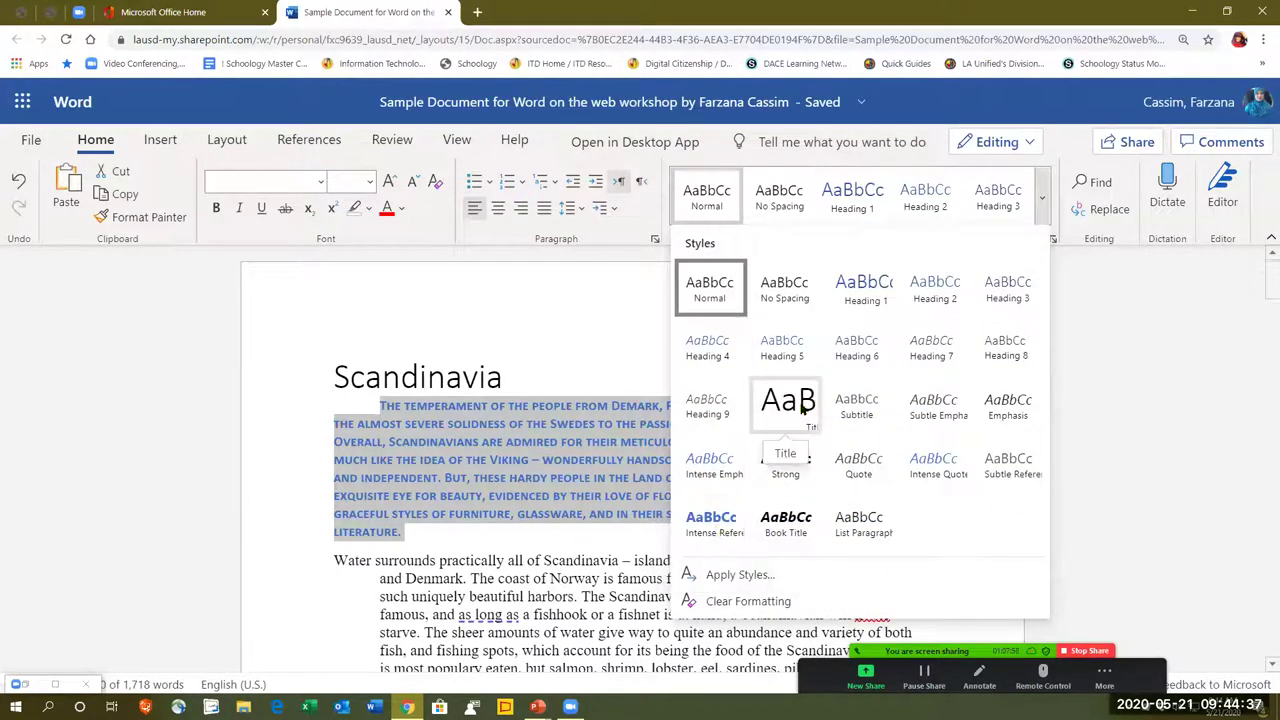
{"action": "left_click", "coordinate": [862, 292]}
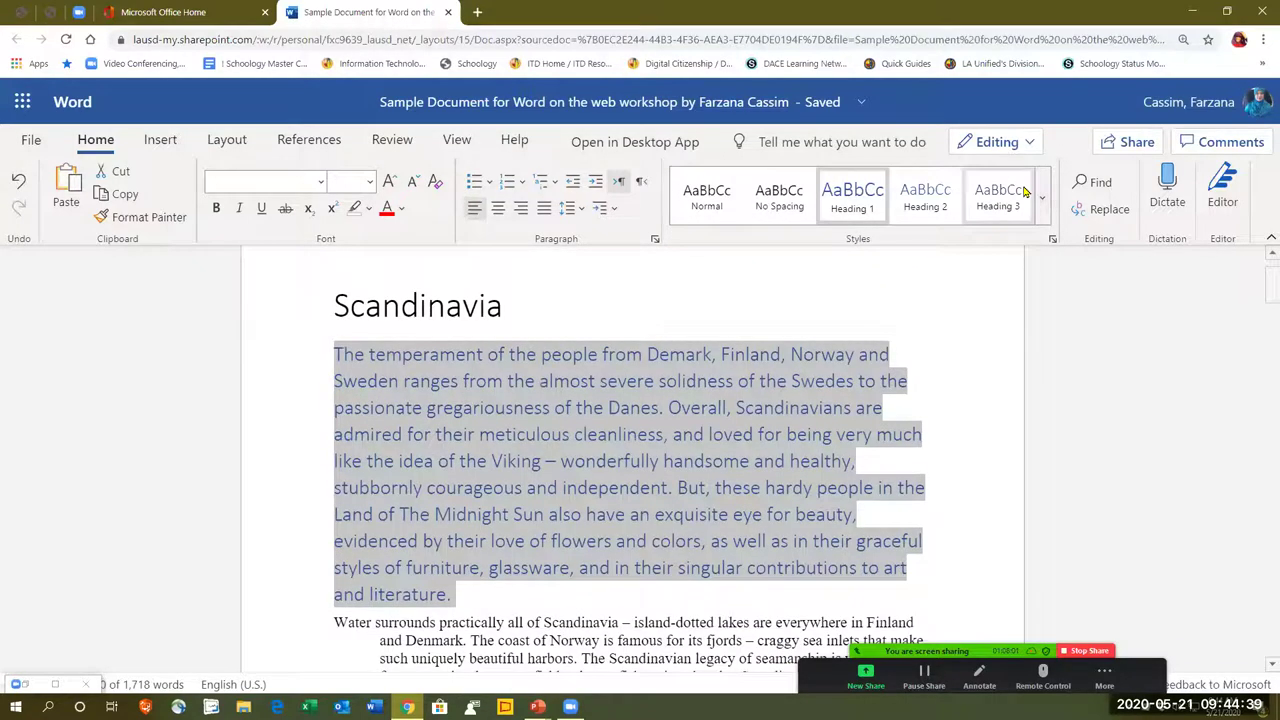
{"action": "left_click", "coordinate": [1042, 197]}
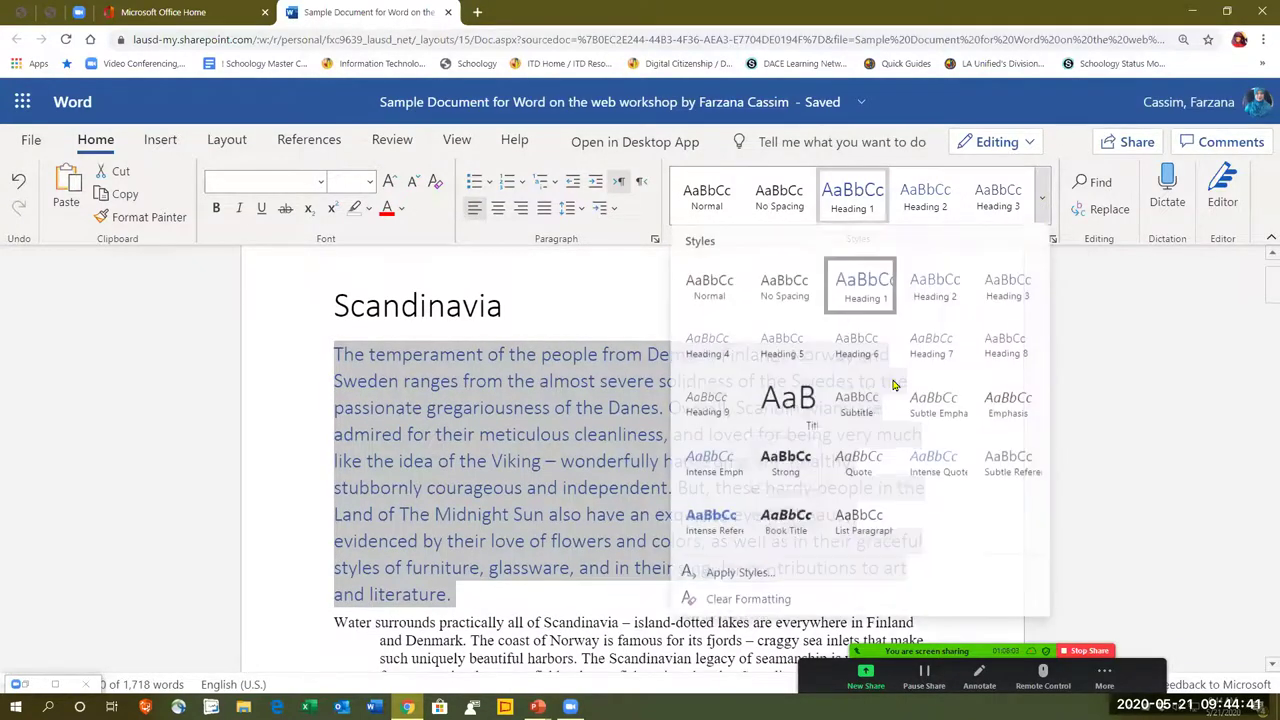
{"action": "left_click", "coordinate": [705, 517]}
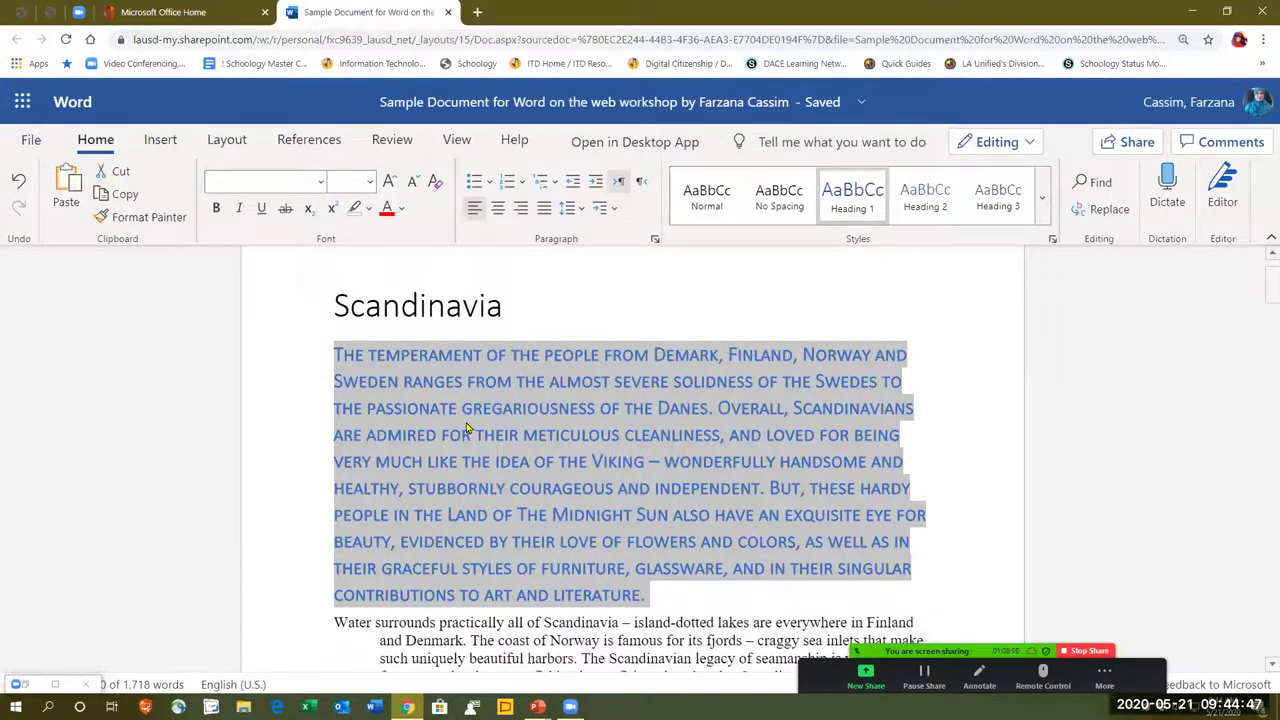
{"action": "key", "text": "ctrl+z"}
{"action": "key", "text": "ctrl+z"}
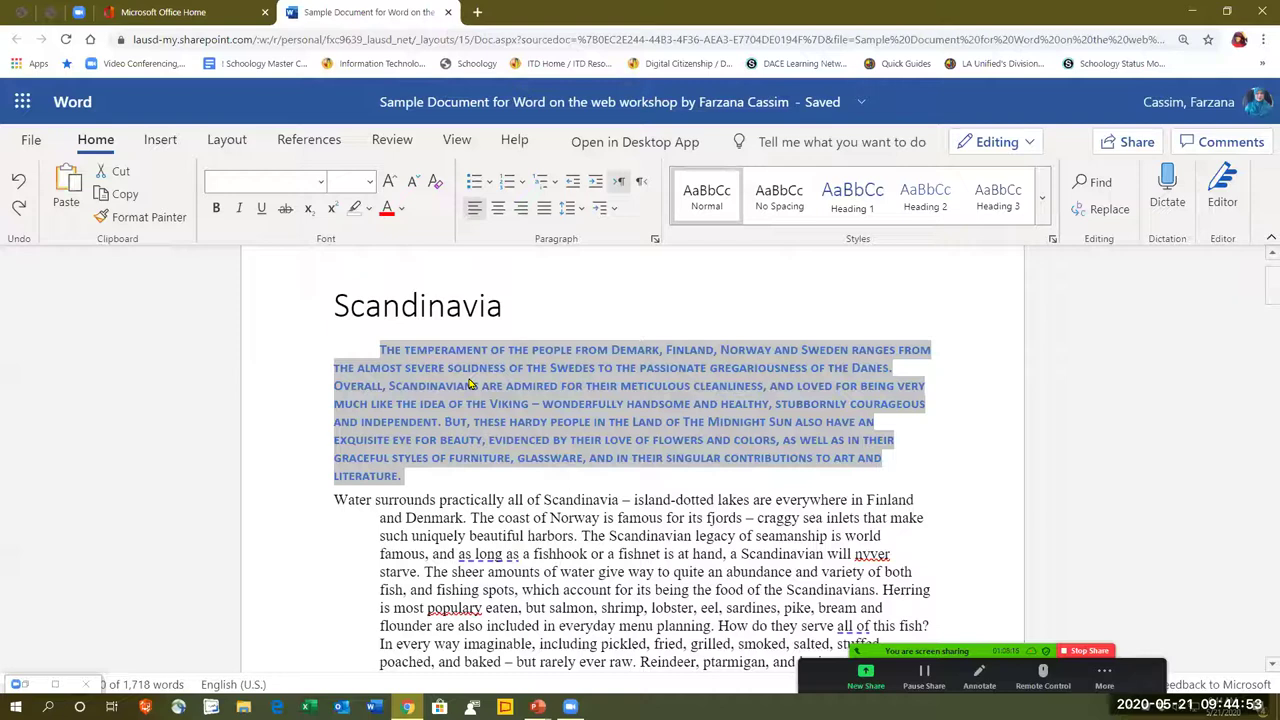
Number the method paragraph as step 1 and split 'Beat mashed potatoes' into step 2
{"action": "scroll", "coordinate": [470, 384], "scroll_direction": "down", "scroll_amount": 1}
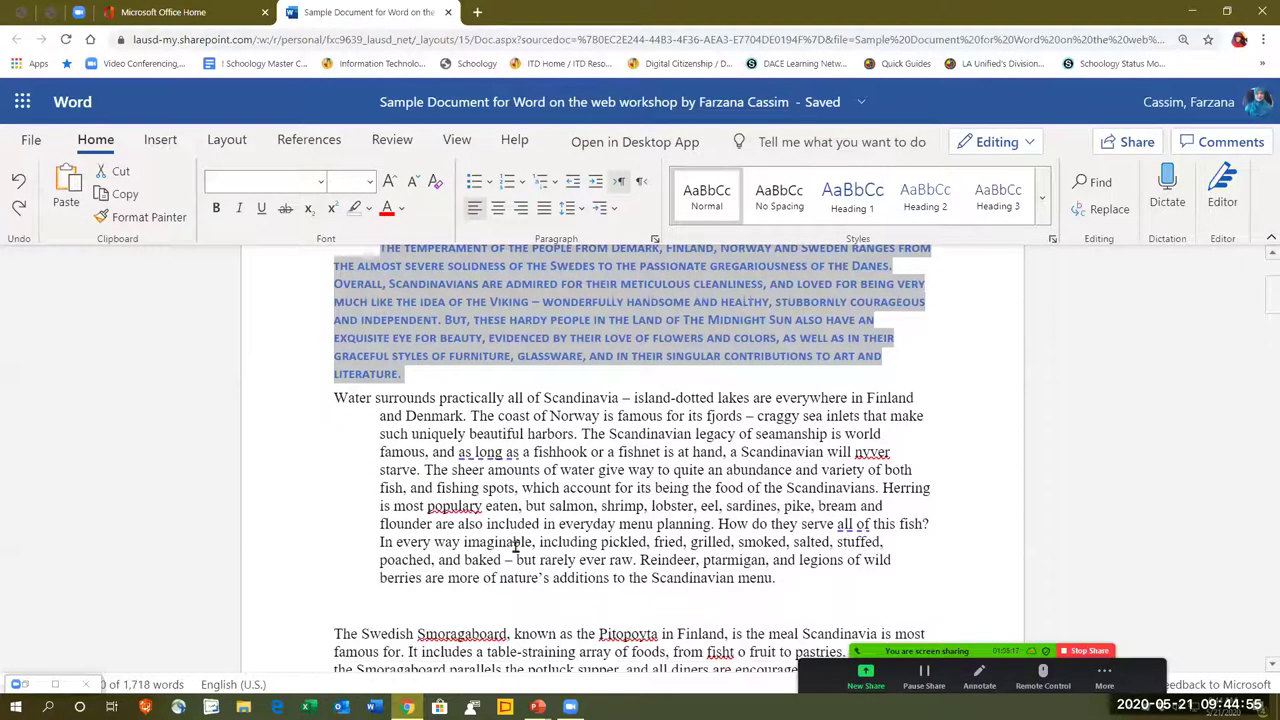
{"action": "scroll", "coordinate": [578, 626], "scroll_direction": "down", "scroll_amount": 6}
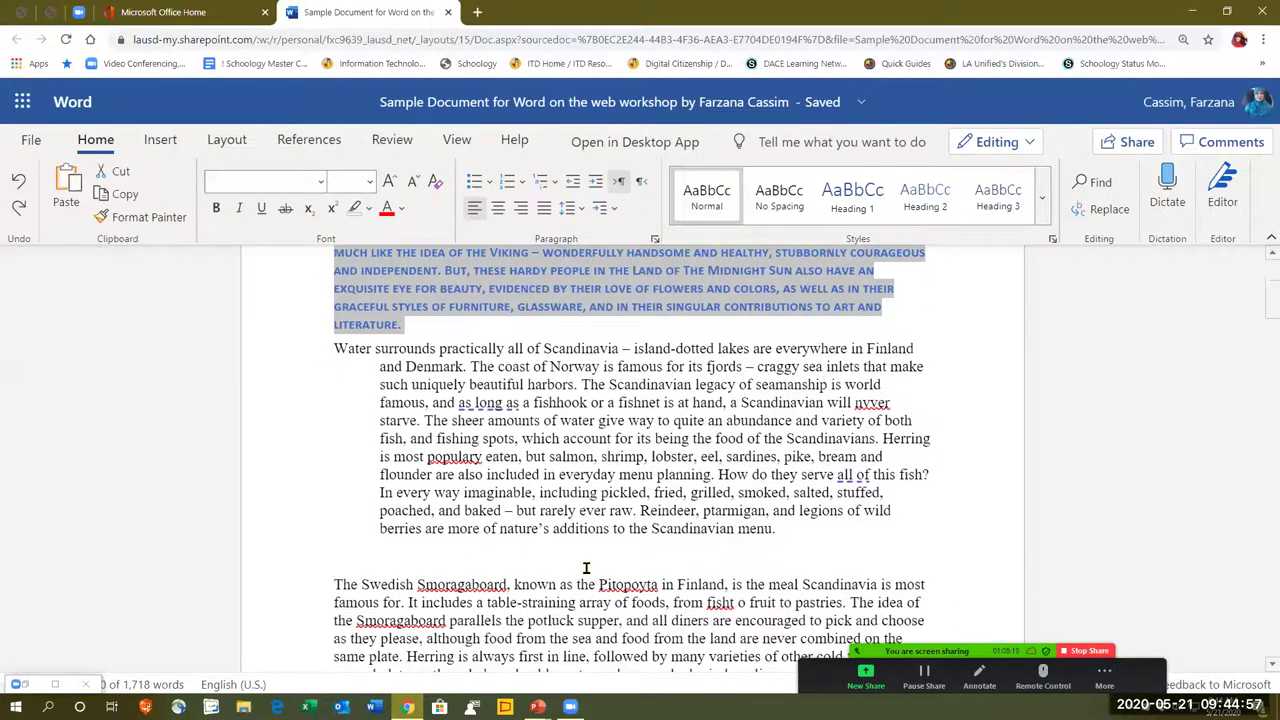
{"action": "scroll", "coordinate": [422, 320], "scroll_direction": "down", "scroll_amount": 6}
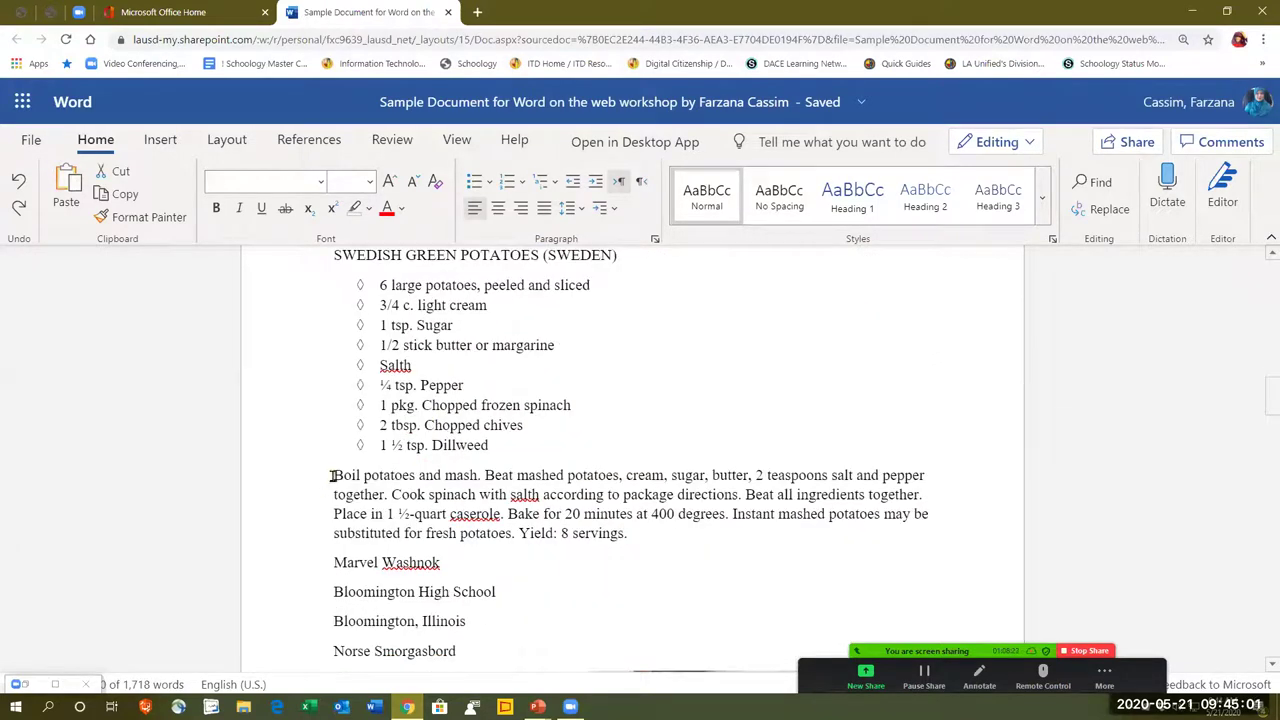
{"action": "left_click", "coordinate": [333, 475]}
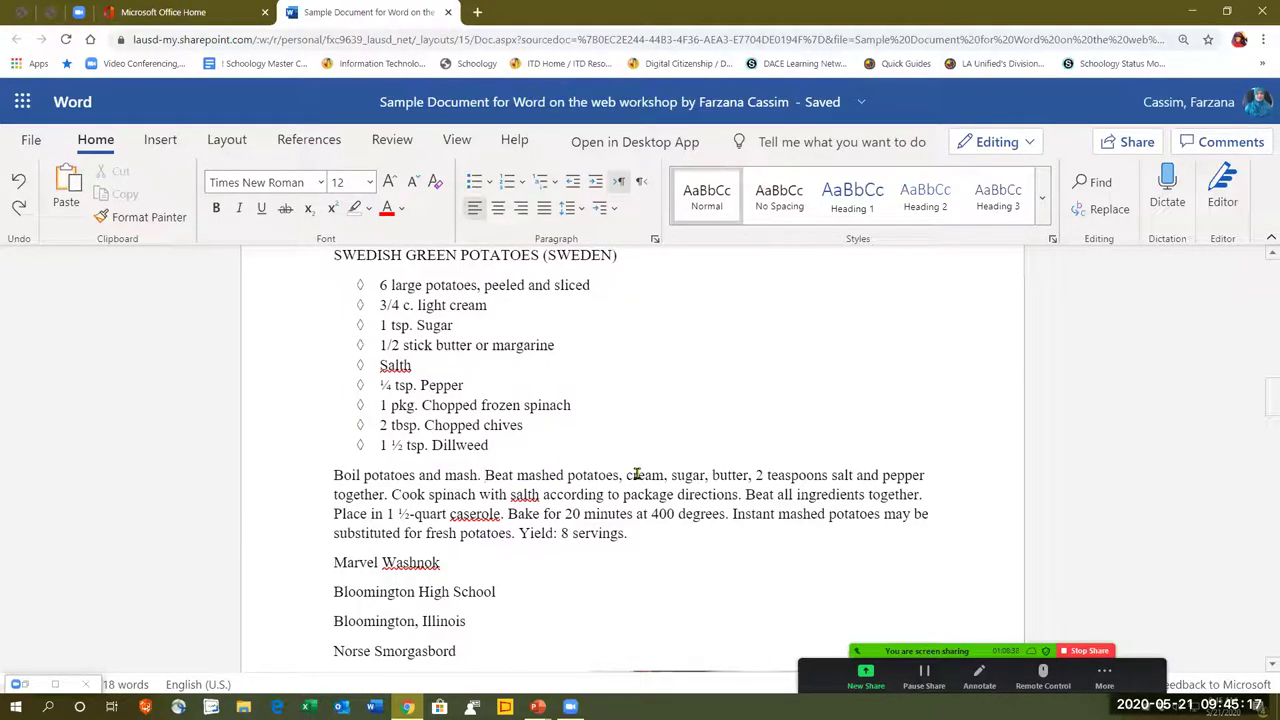
{"action": "left_click", "coordinate": [335, 476]}
{"action": "left_click", "coordinate": [507, 181]}
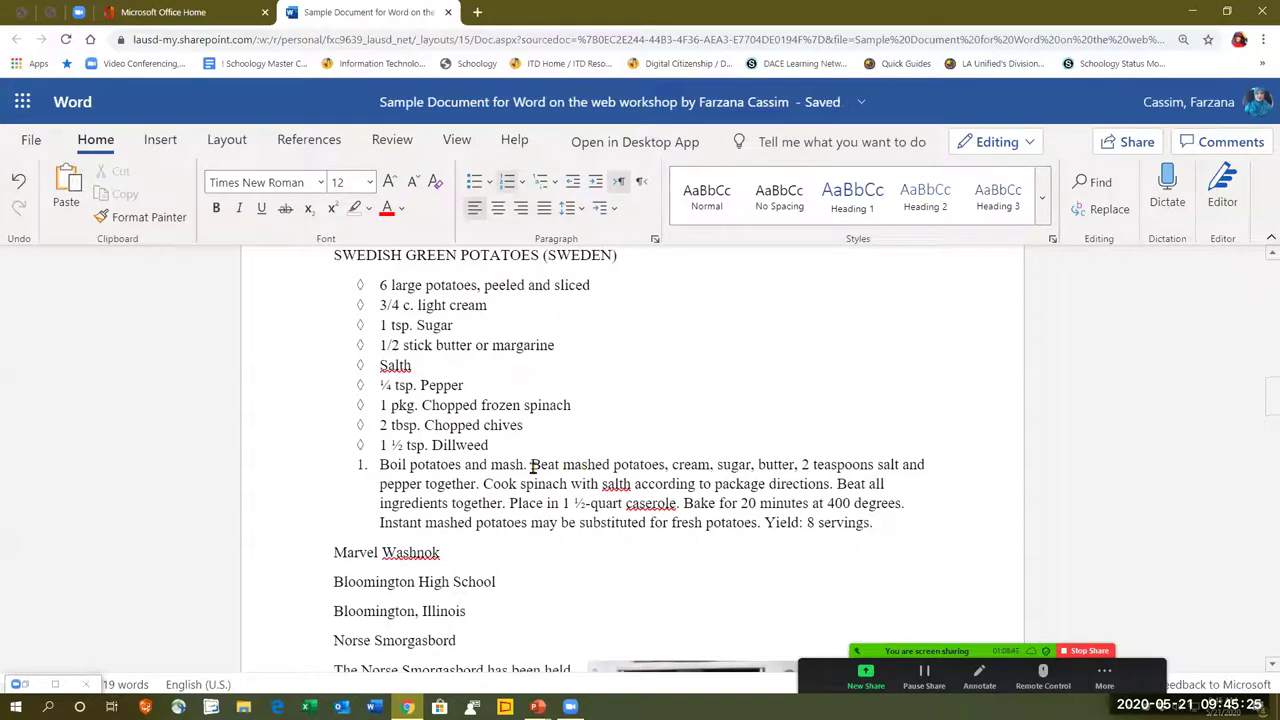
{"action": "left_click", "coordinate": [531, 464]}
{"action": "key", "text": "Return"}
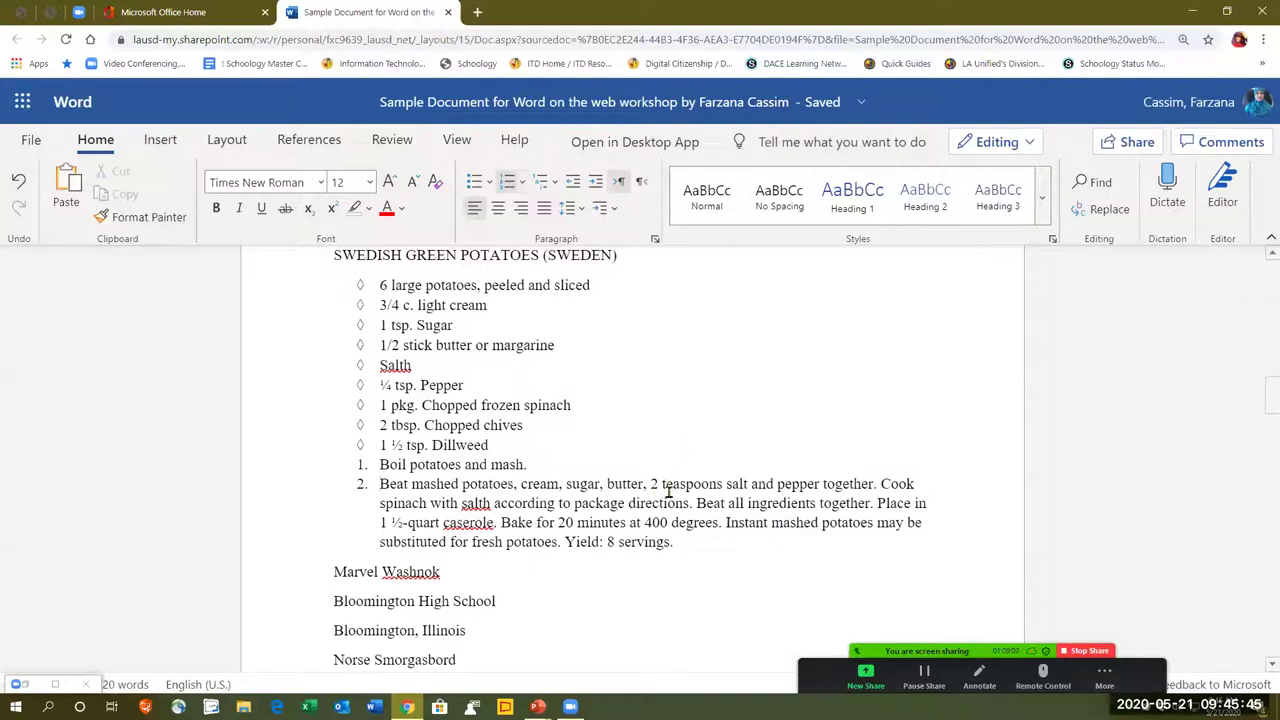
Split the Cook spinach, Beat all ingredients, casserole, baking and instant potatoes sentences into steps 3-7
{"action": "left_click", "coordinate": [873, 482]}
{"action": "key", "text": "Return"}
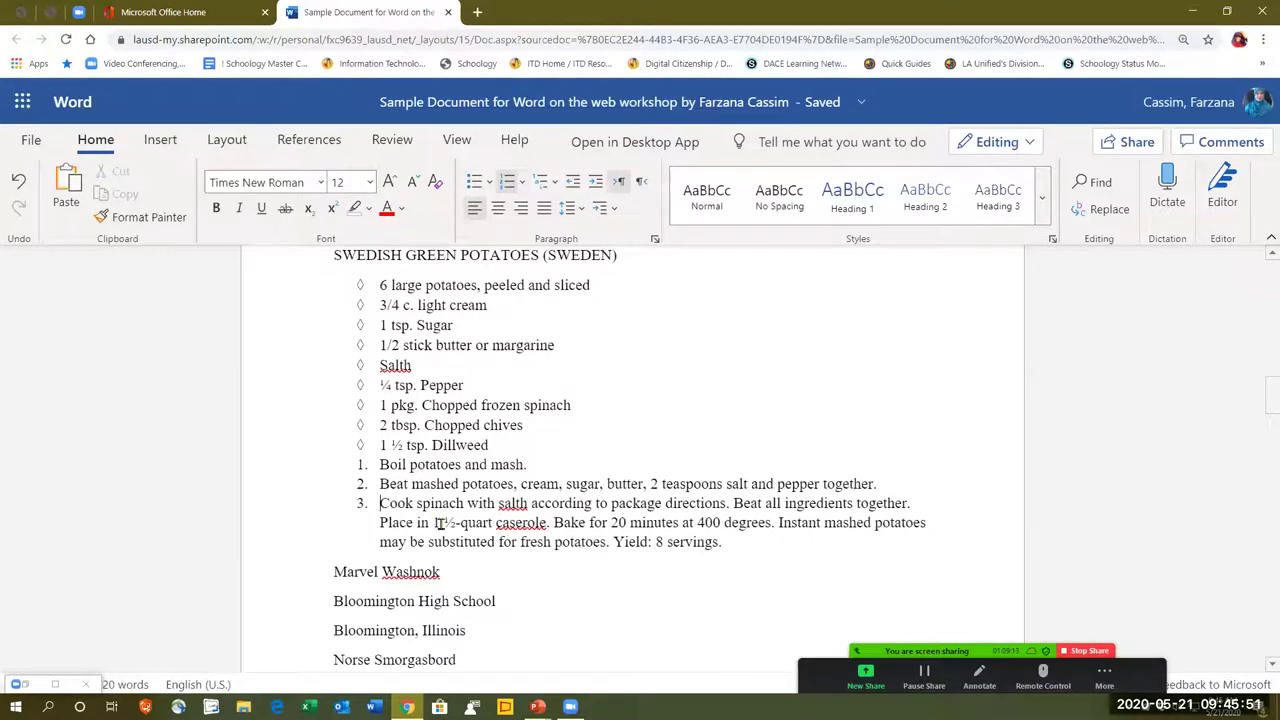
{"action": "left_click", "coordinate": [734, 503]}
{"action": "key", "text": "Return"}
{"action": "left_click", "coordinate": [558, 522]}
{"action": "key", "text": "Return"}
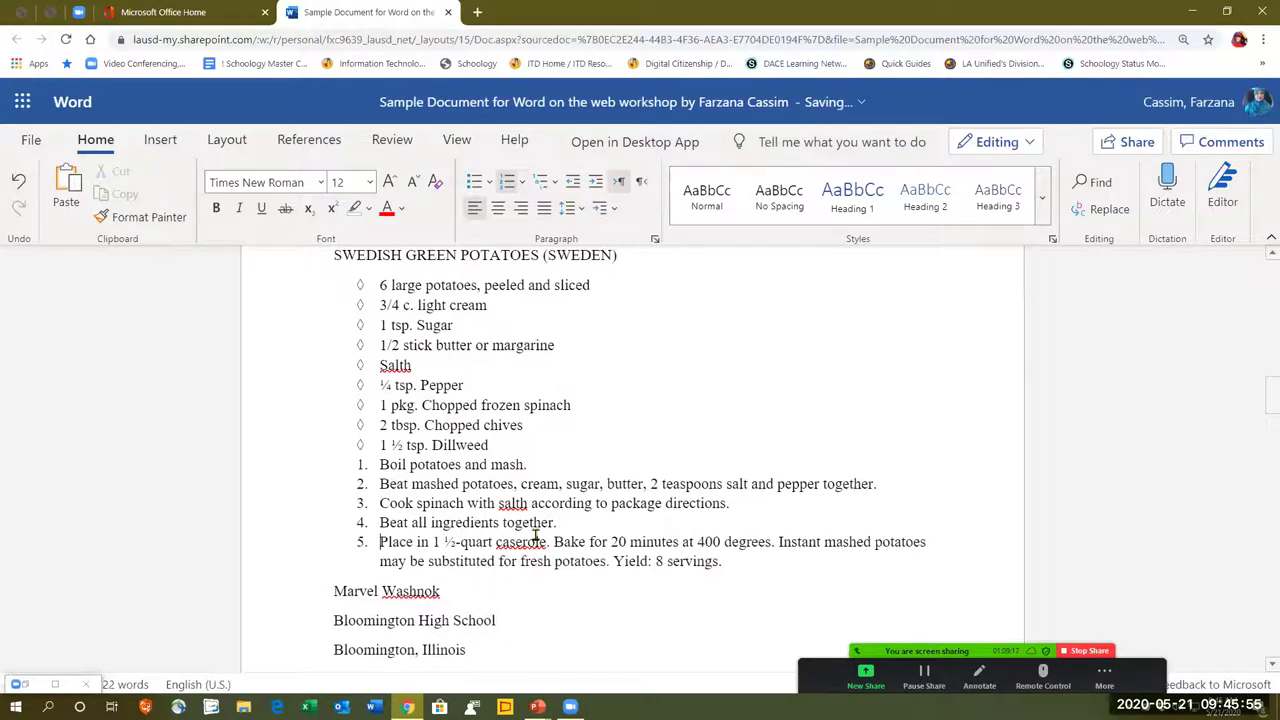
{"action": "left_click", "coordinate": [551, 541]}
{"action": "key", "text": "Return"}
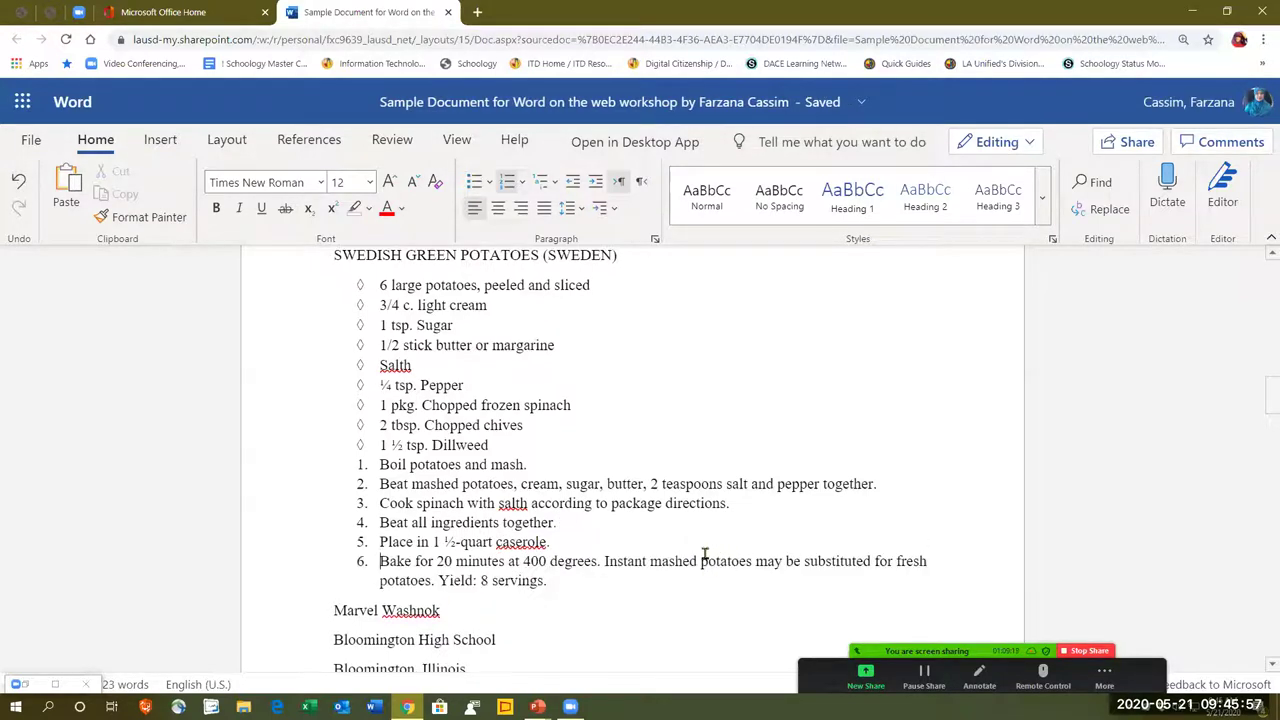
{"action": "left_click", "coordinate": [602, 561]}
{"action": "key", "text": "Return"}
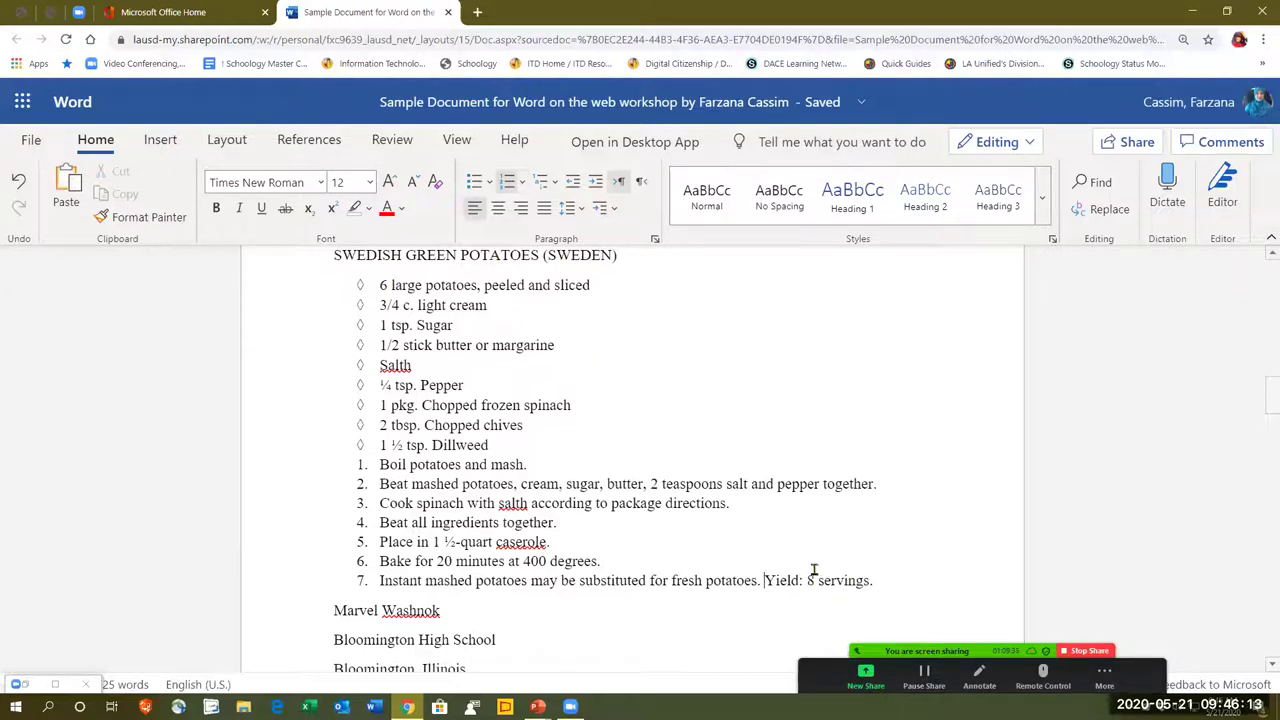
Cut 'Yield: 8 servings.' from step 7 and paste it on a new line under the heading
{"action": "left_click_drag", "start_coordinate": [764, 580], "coordinate": [874, 581]}
{"action": "right_click", "coordinate": [874, 485]}
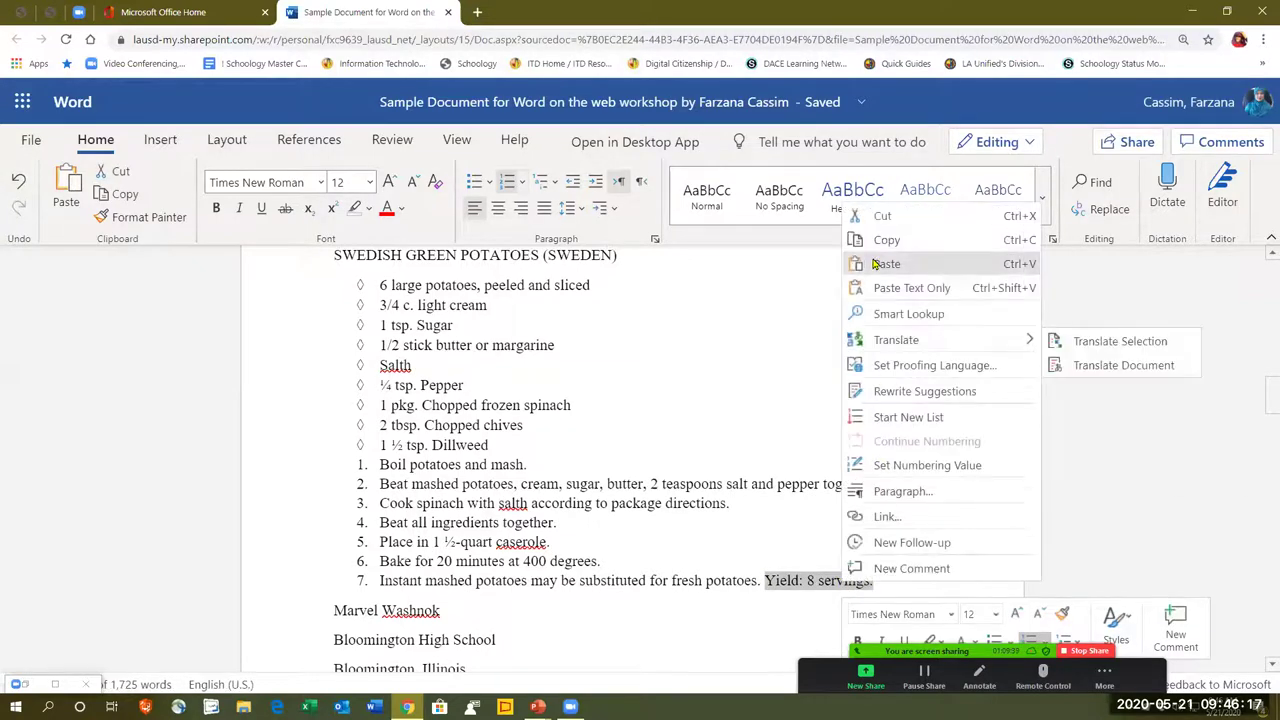
{"action": "left_click", "coordinate": [877, 219]}
{"action": "scroll", "coordinate": [555, 335], "scroll_direction": "up", "scroll_amount": 2}
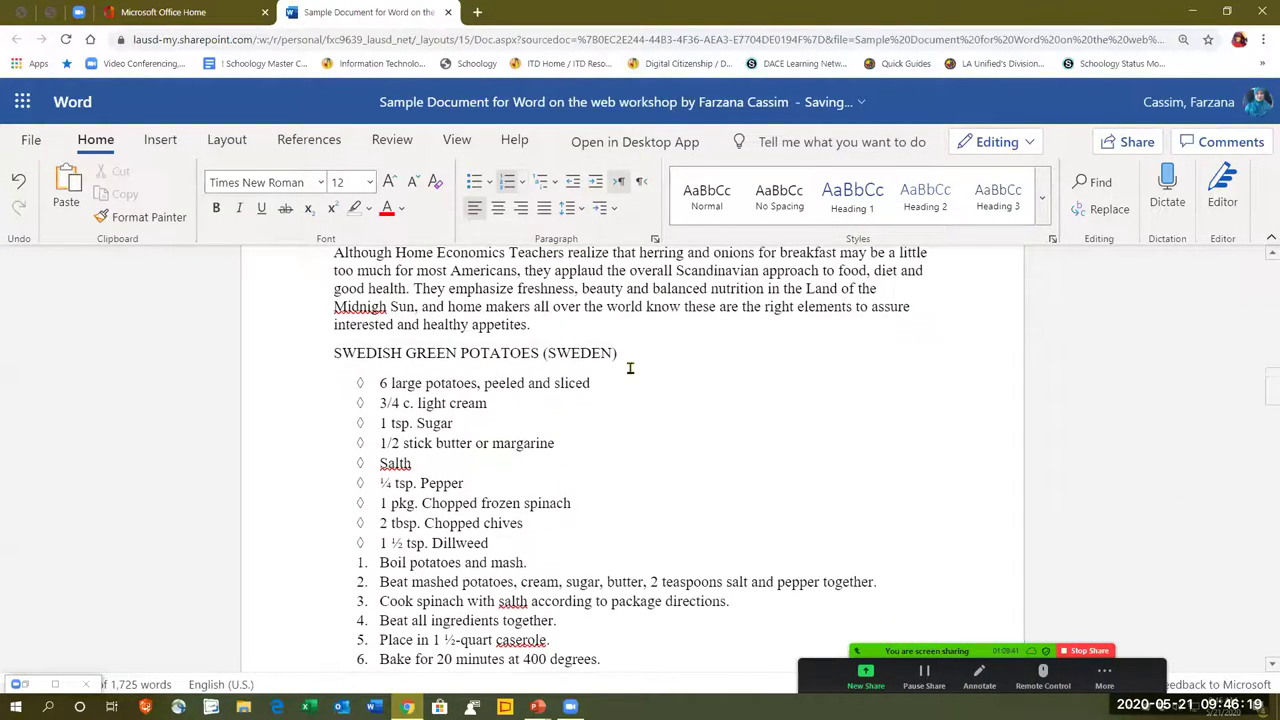
{"action": "left_click", "coordinate": [634, 361]}
{"action": "key", "text": "Return"}
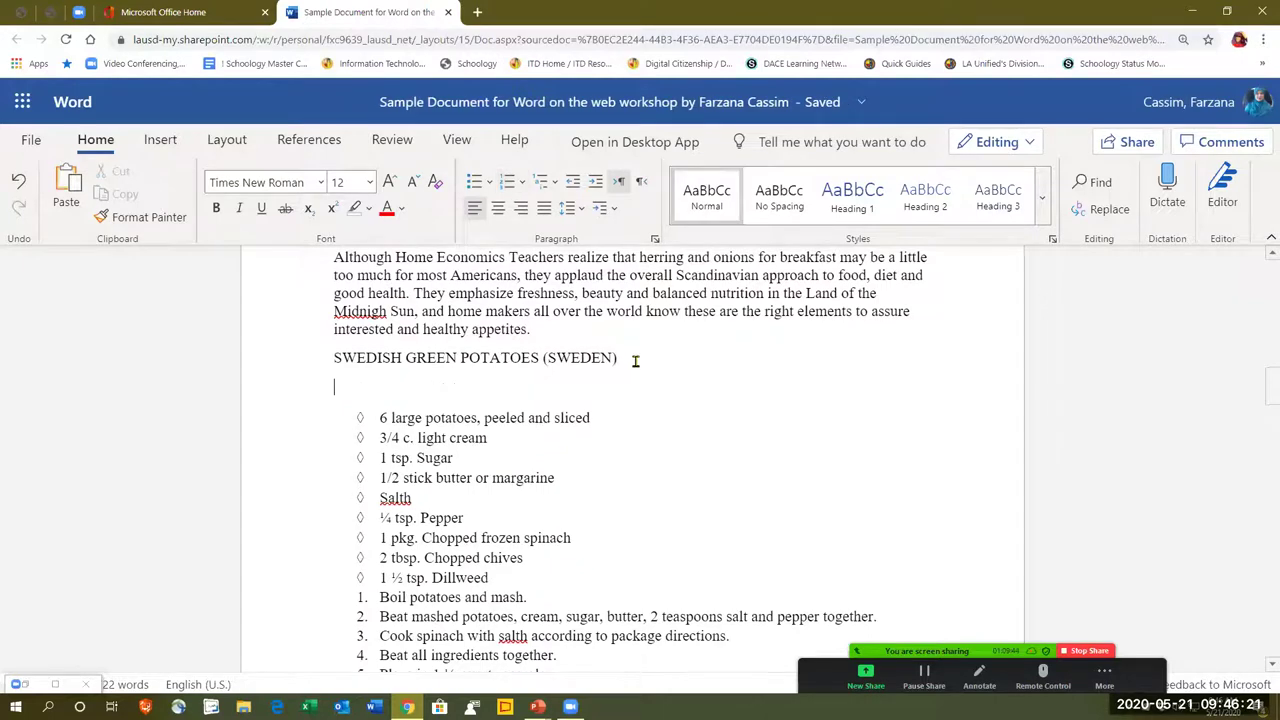
{"action": "left_click", "coordinate": [66, 183]}
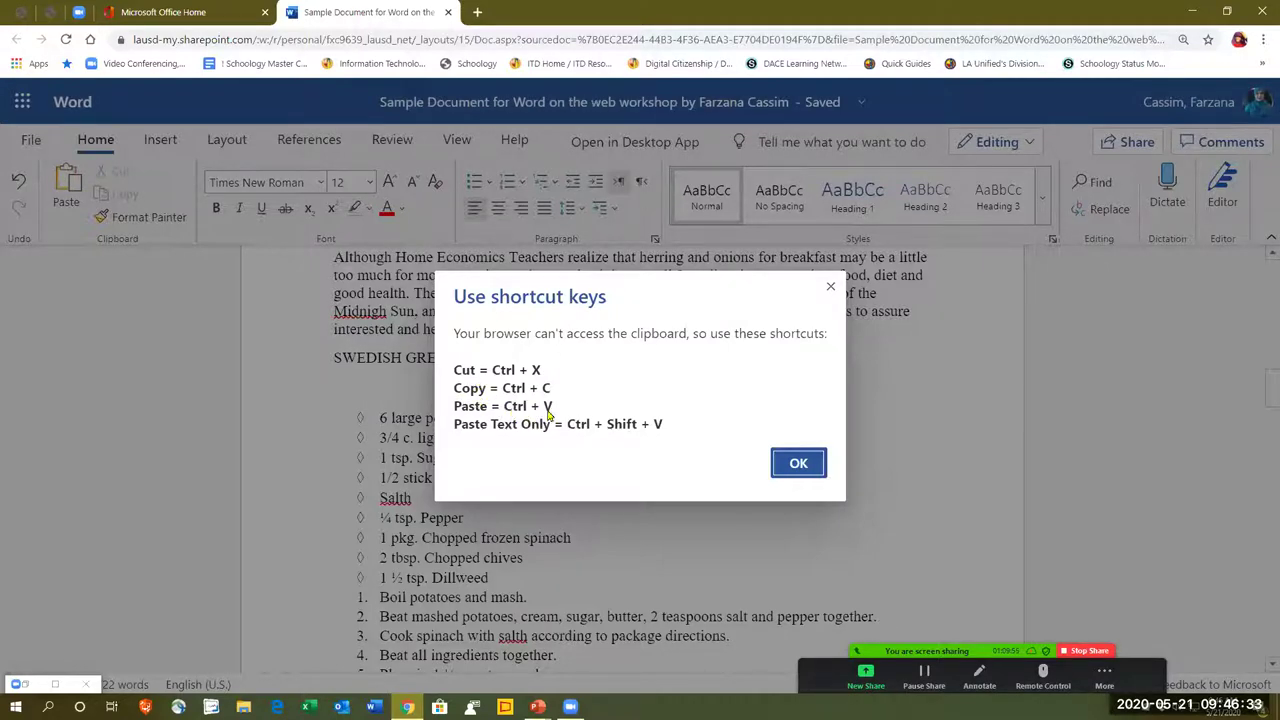
{"action": "left_click", "coordinate": [798, 463]}
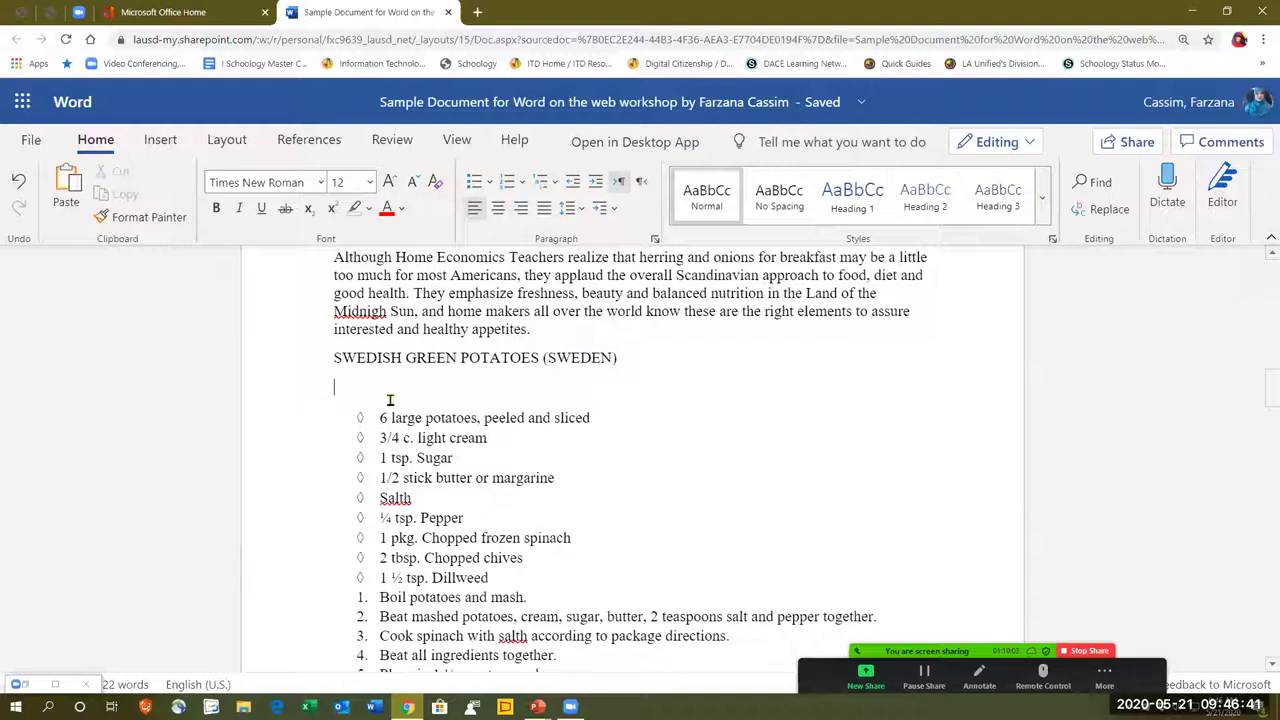
{"action": "key", "text": "ctrl+v"}
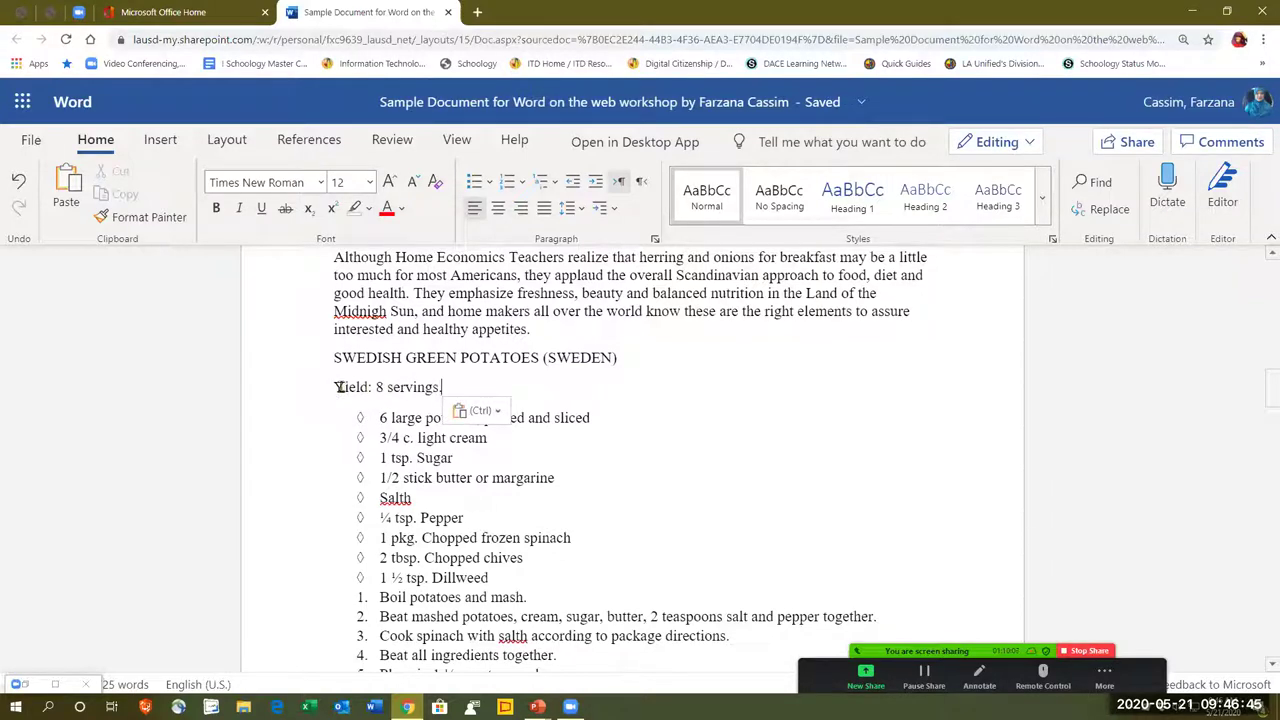
Bold the Yield line and the SWEDISH GREEN POTATOES (SWEDEN) heading
{"action": "left_click_drag", "start_coordinate": [338, 387], "coordinate": [468, 386]}
{"action": "left_click_drag", "start_coordinate": [338, 387], "coordinate": [461, 389]}
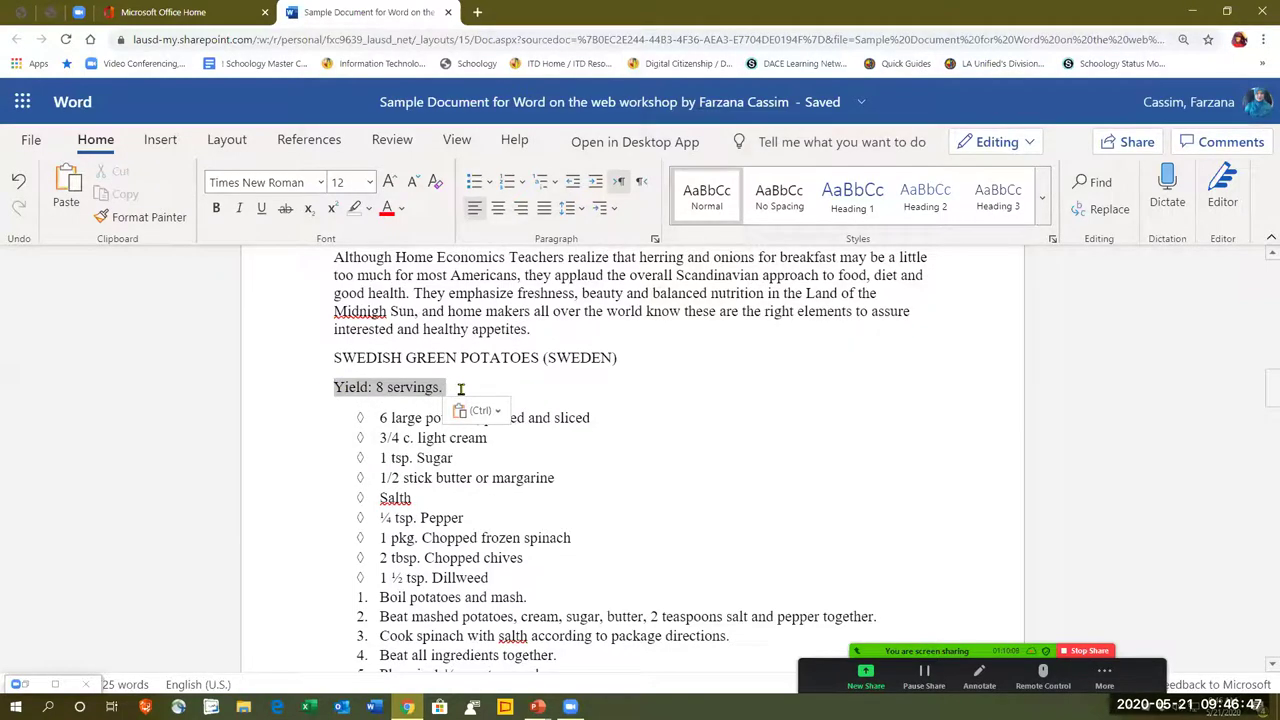
{"action": "left_click", "coordinate": [216, 208]}
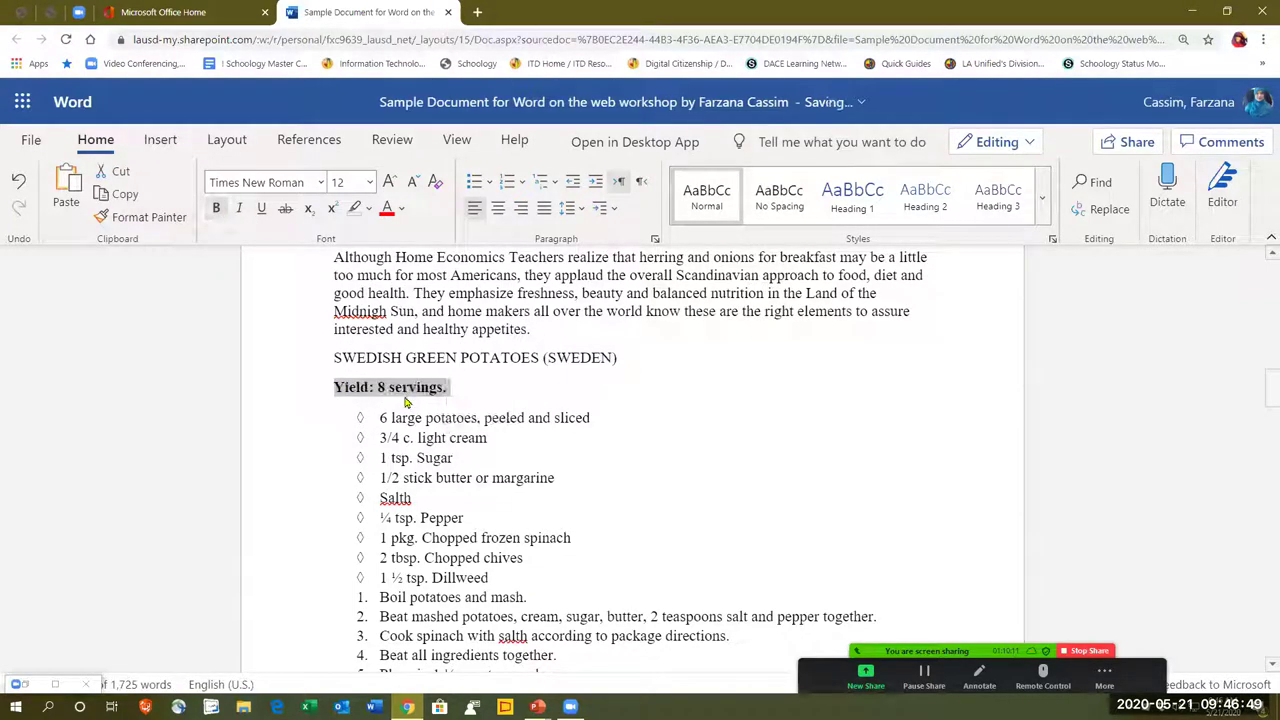
{"action": "left_click_drag", "start_coordinate": [338, 357], "coordinate": [634, 360]}
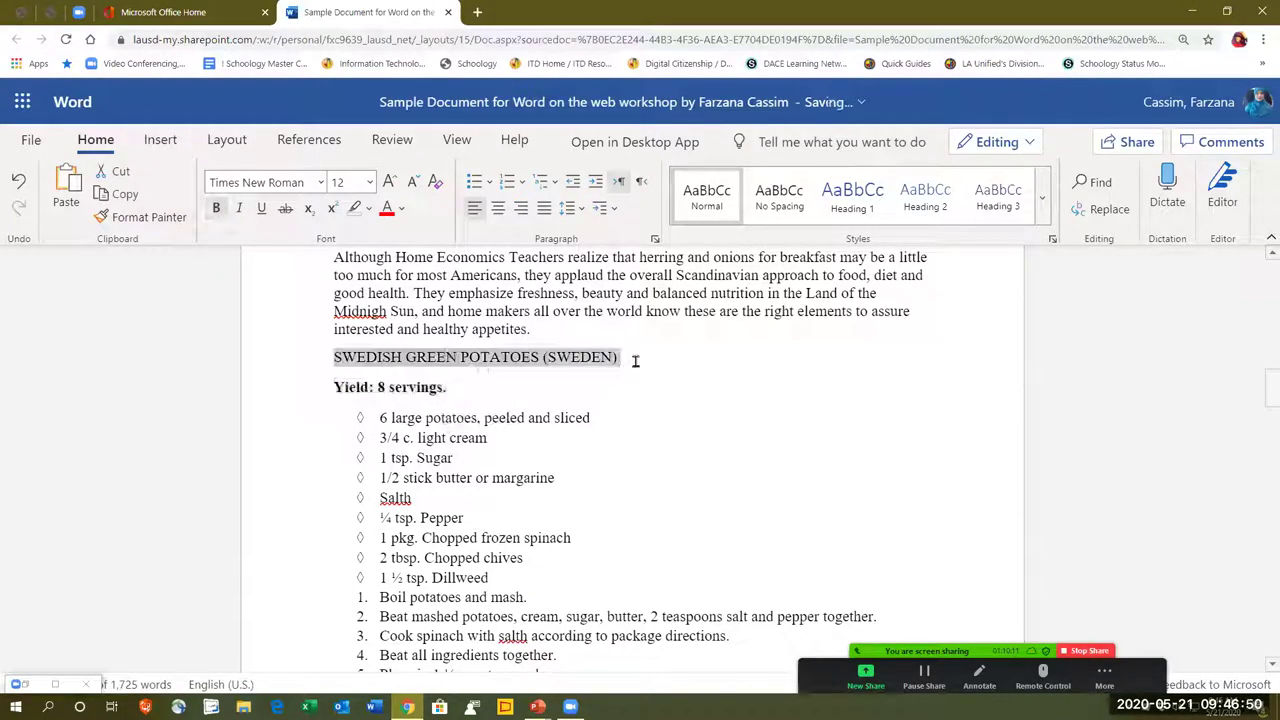
{"action": "left_click", "coordinate": [218, 209]}
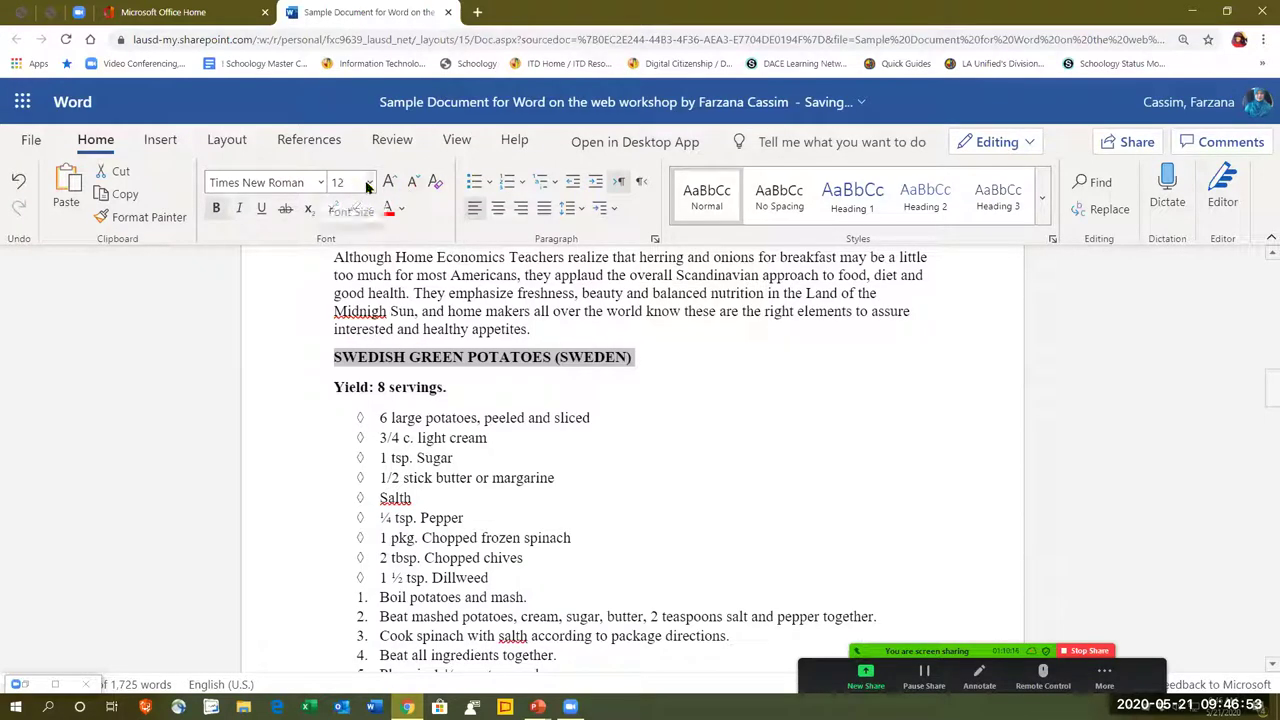
{"action": "left_click", "coordinate": [368, 183]}
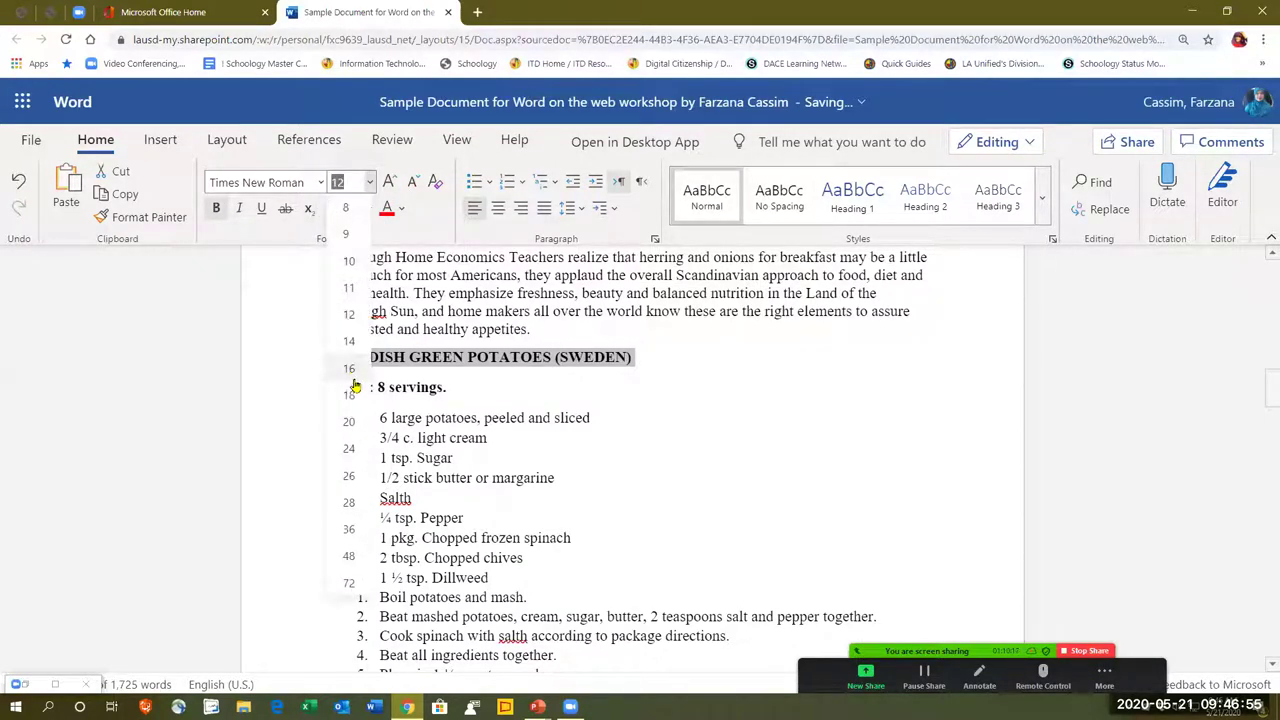
Set the heading to 18 pt and add a blank line after the Dillweed ingredient
{"action": "left_click", "coordinate": [349, 395]}
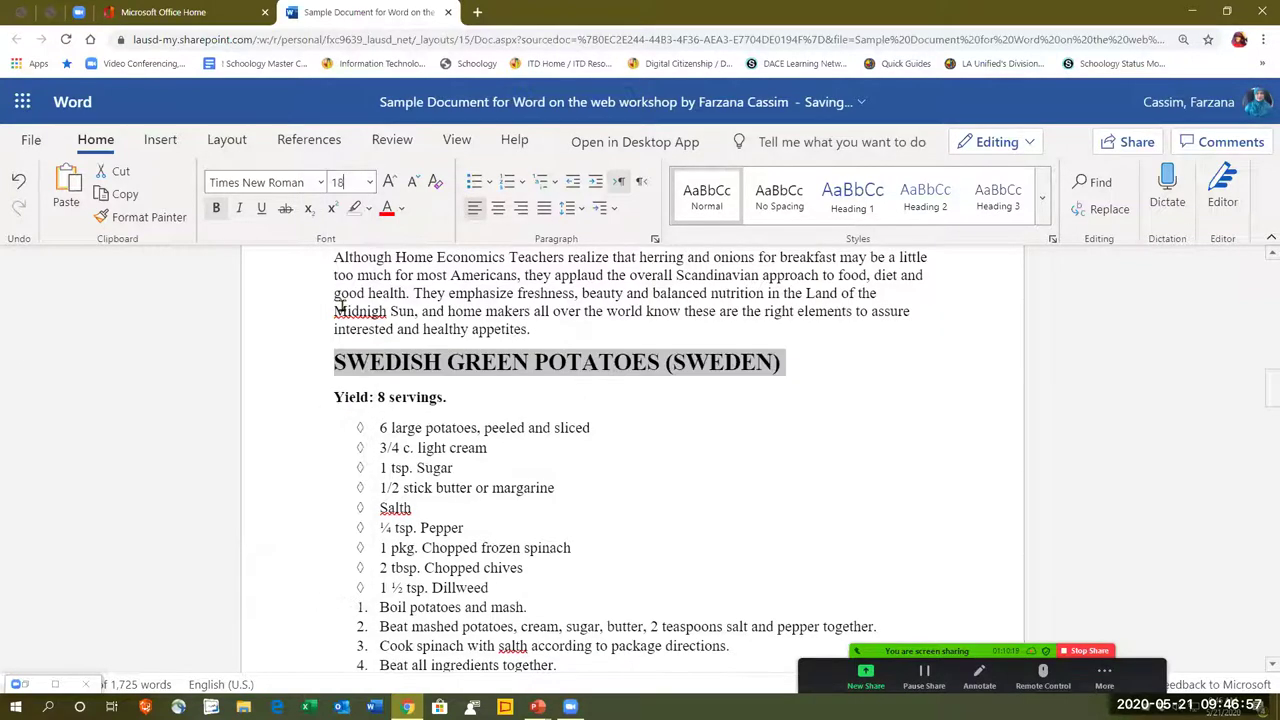
{"action": "left_click", "coordinate": [497, 466]}
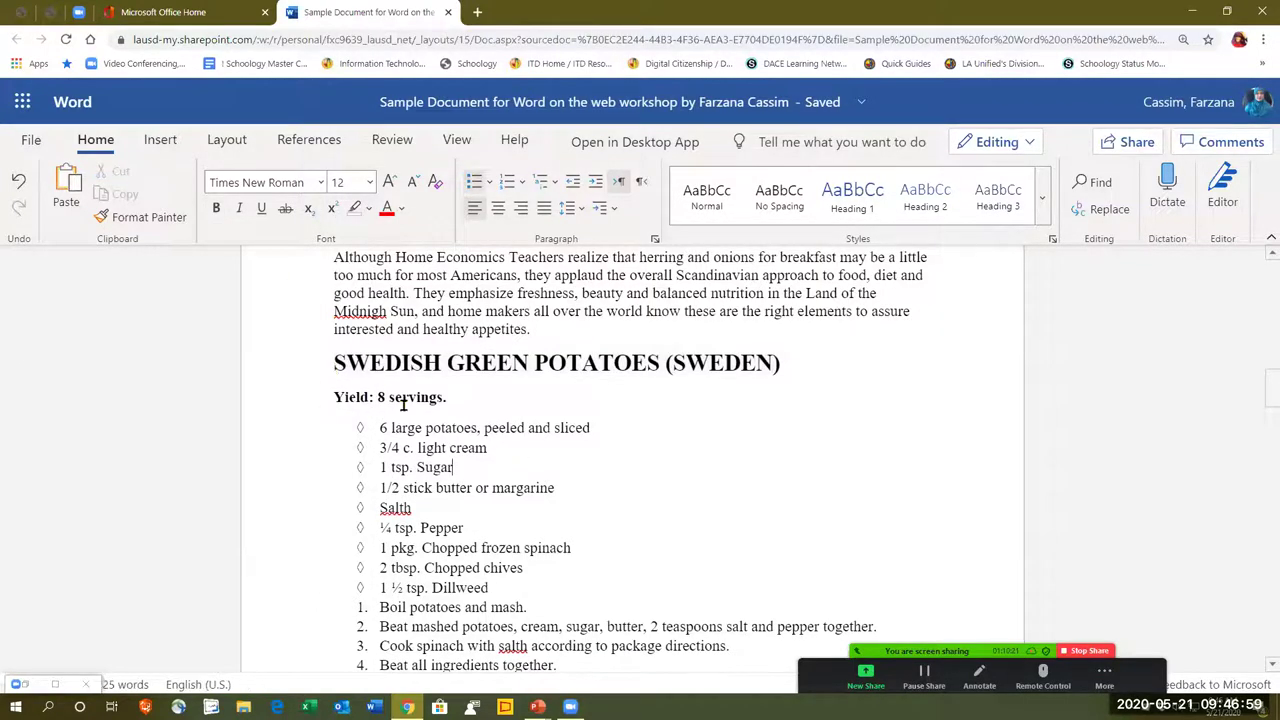
{"action": "scroll", "coordinate": [403, 403], "scroll_direction": "down", "scroll_amount": 1}
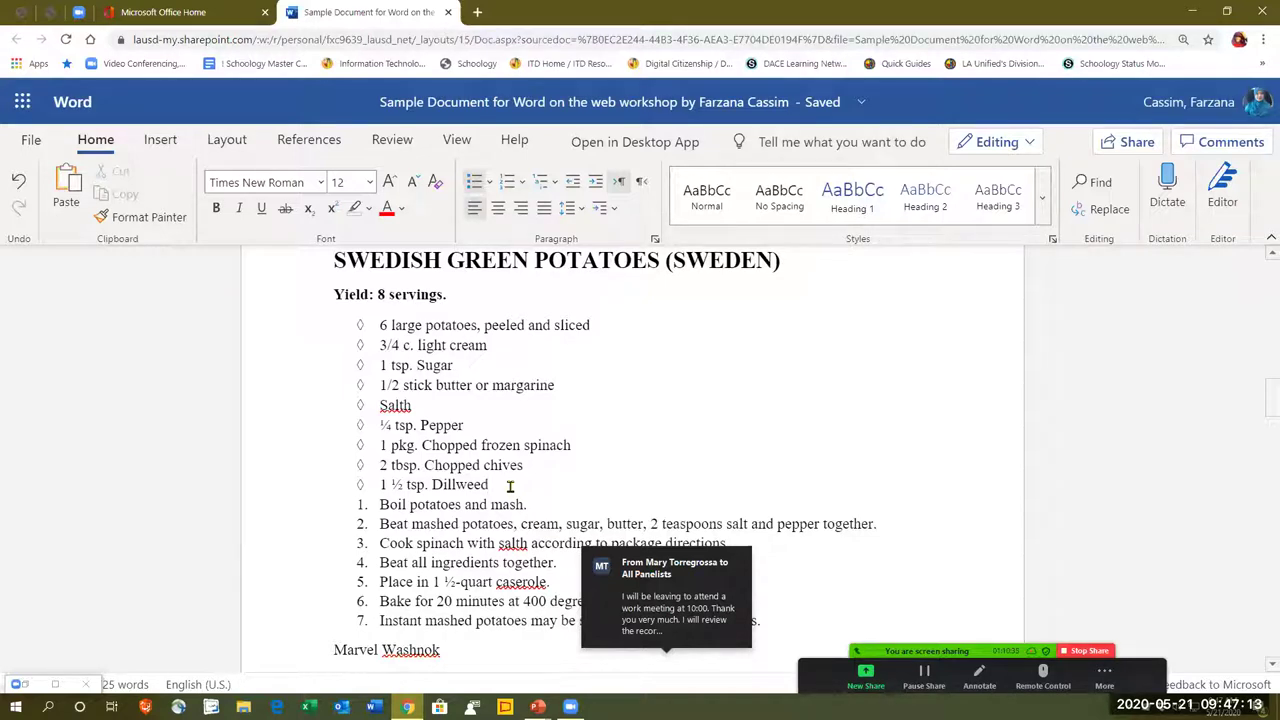
{"action": "key", "text": "Return"}
{"action": "key", "text": "Return"}
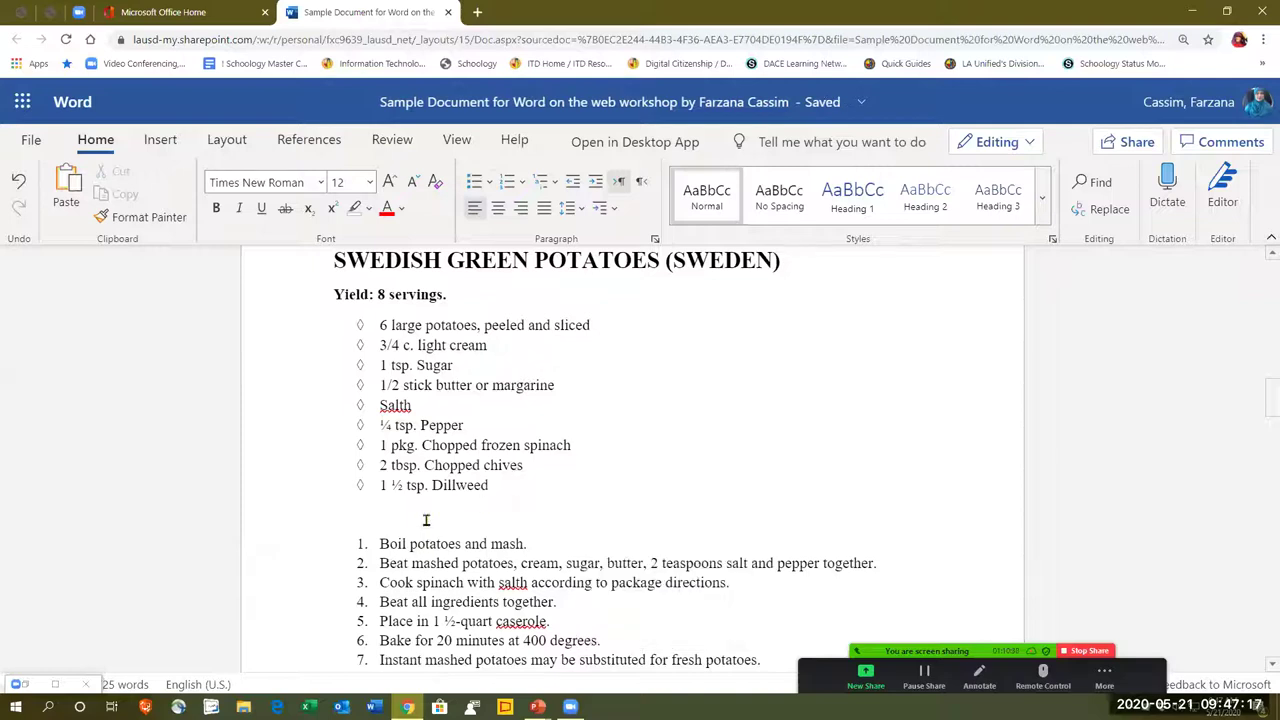
{"action": "scroll", "coordinate": [428, 519], "scroll_direction": "down", "scroll_amount": 1}
{"action": "scroll", "coordinate": [428, 519], "scroll_direction": "down", "scroll_amount": 2}
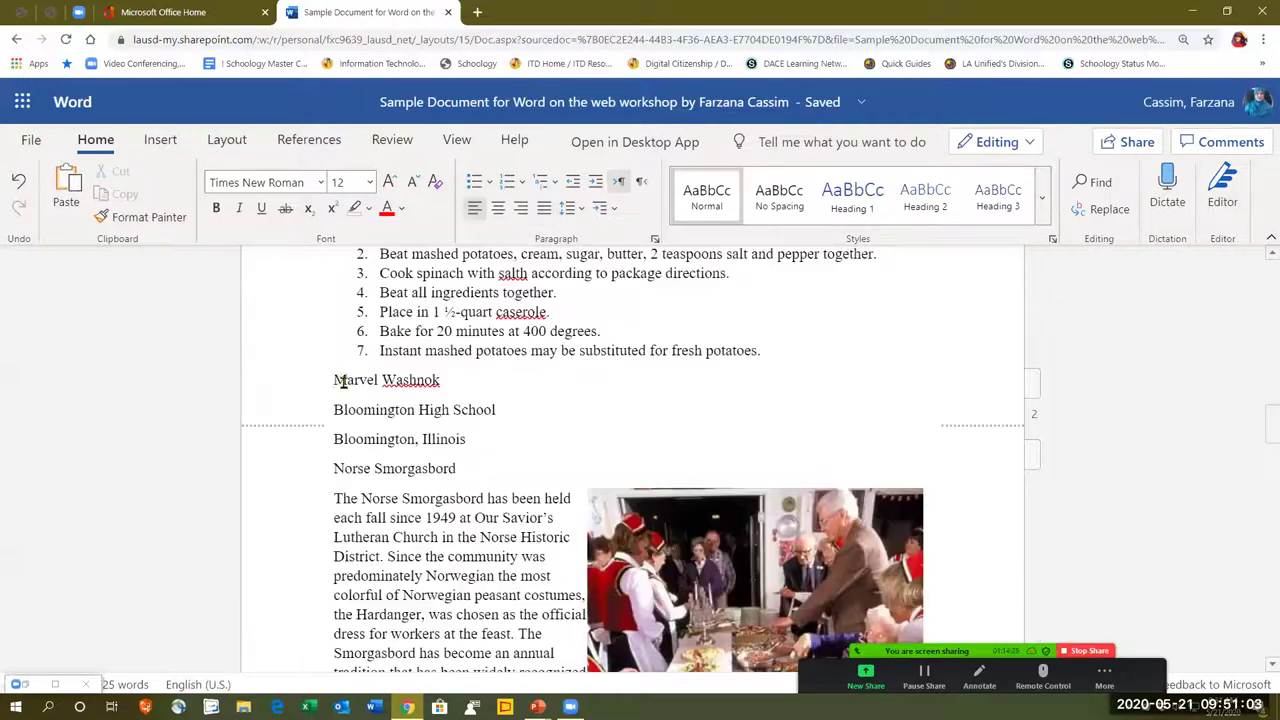
Select the three author and school lines, then scroll through the potato recipe to review it
{"action": "left_click", "coordinate": [342, 381]}
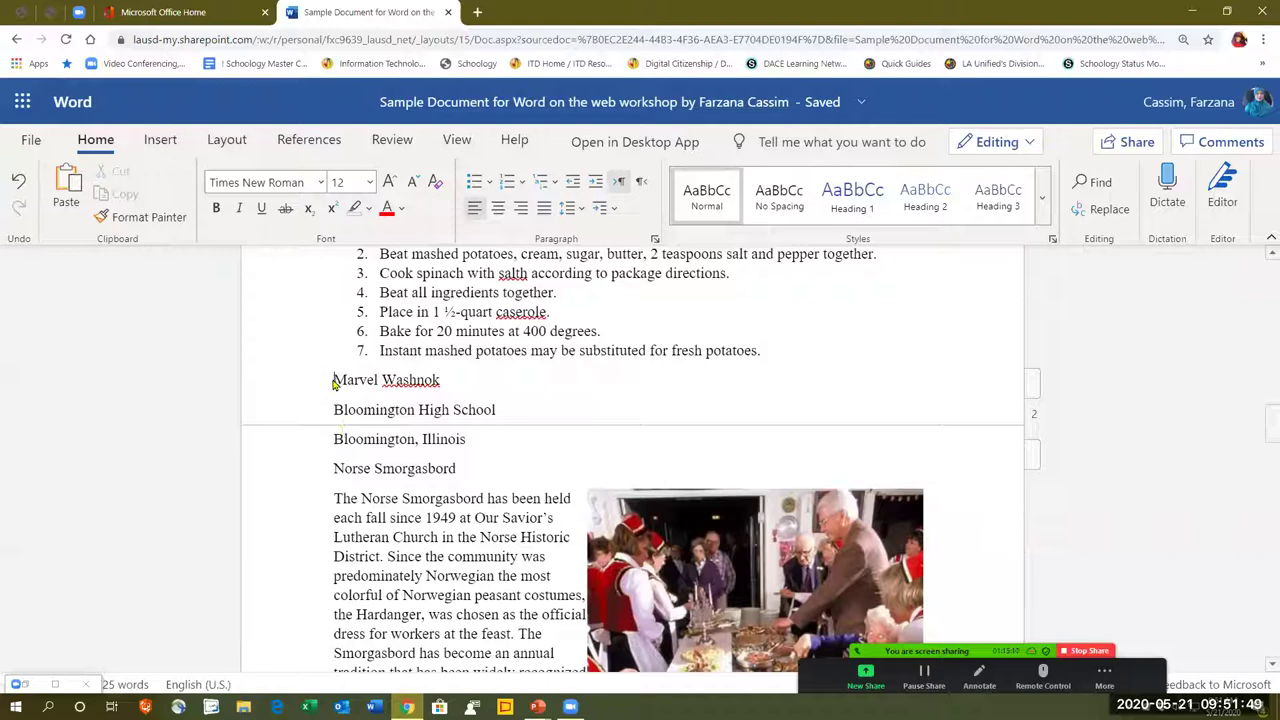
{"action": "left_click_drag", "start_coordinate": [467, 440], "coordinate": [328, 386]}
{"action": "scroll", "coordinate": [339, 483], "scroll_direction": "up", "scroll_amount": 5}
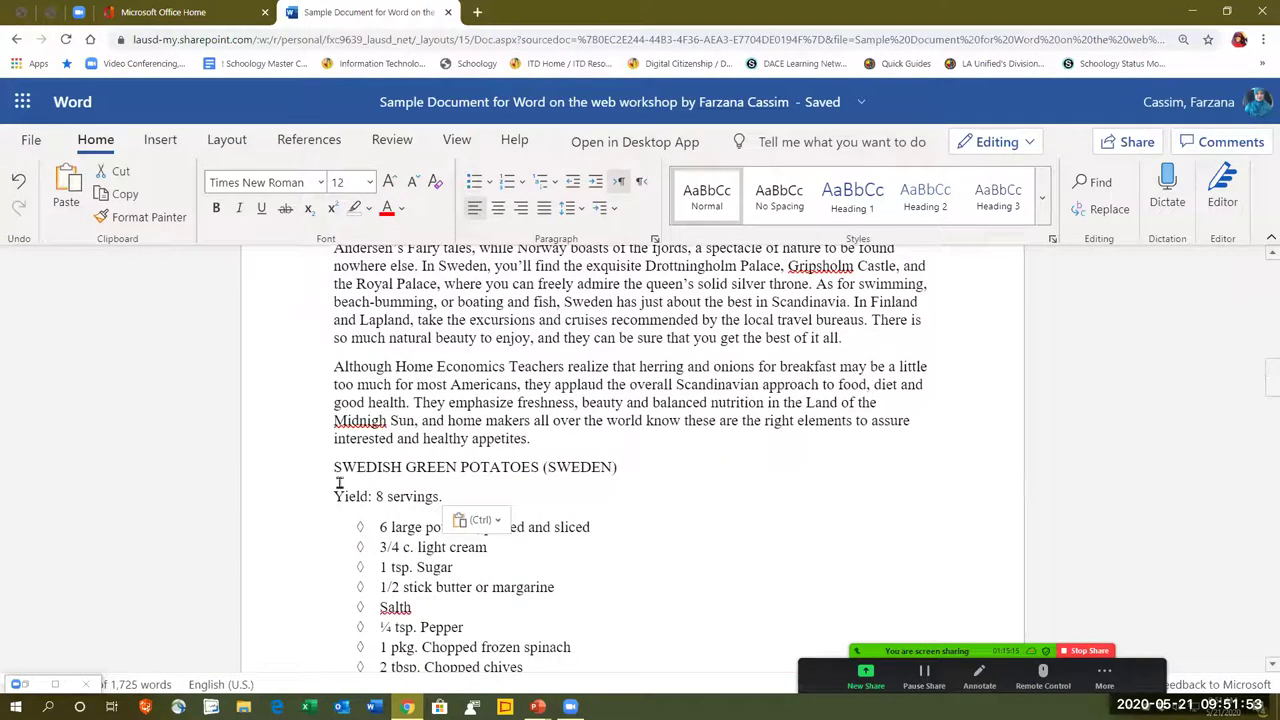
{"action": "left_click", "coordinate": [441, 469]}
{"action": "scroll", "coordinate": [440, 470], "scroll_direction": "down", "scroll_amount": 4}
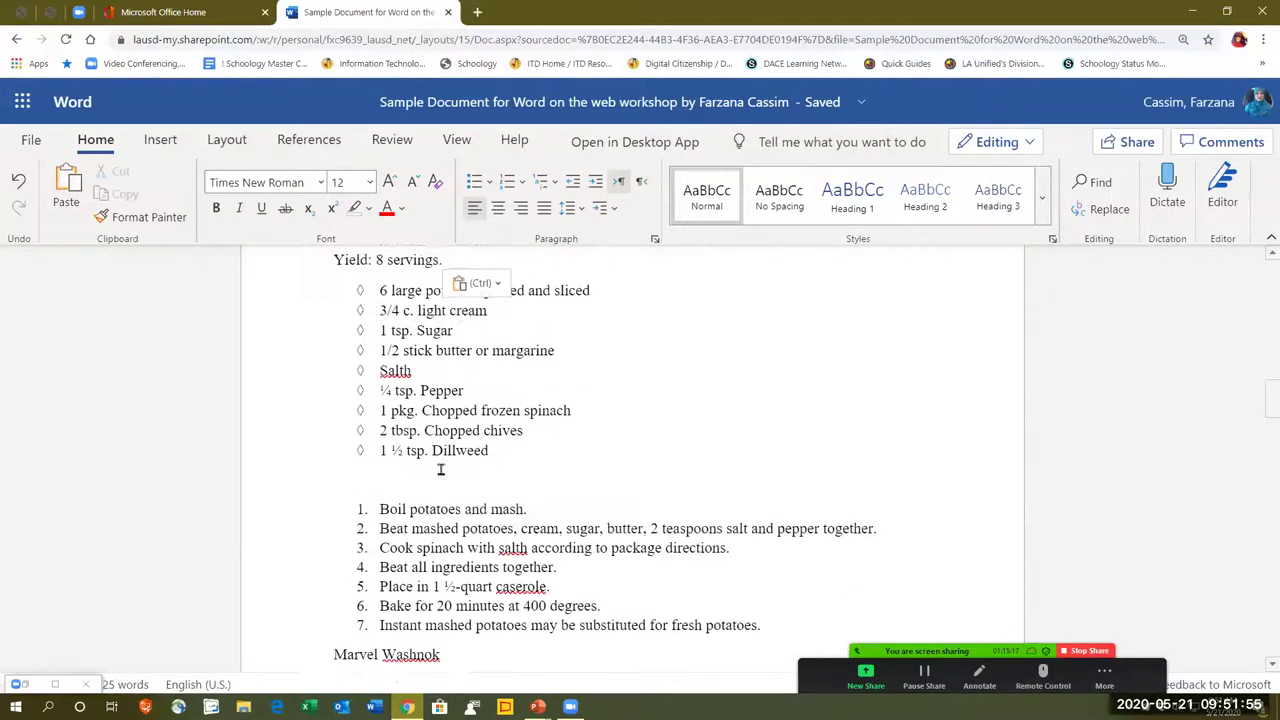
{"action": "scroll", "coordinate": [440, 475], "scroll_direction": "down", "scroll_amount": 1}
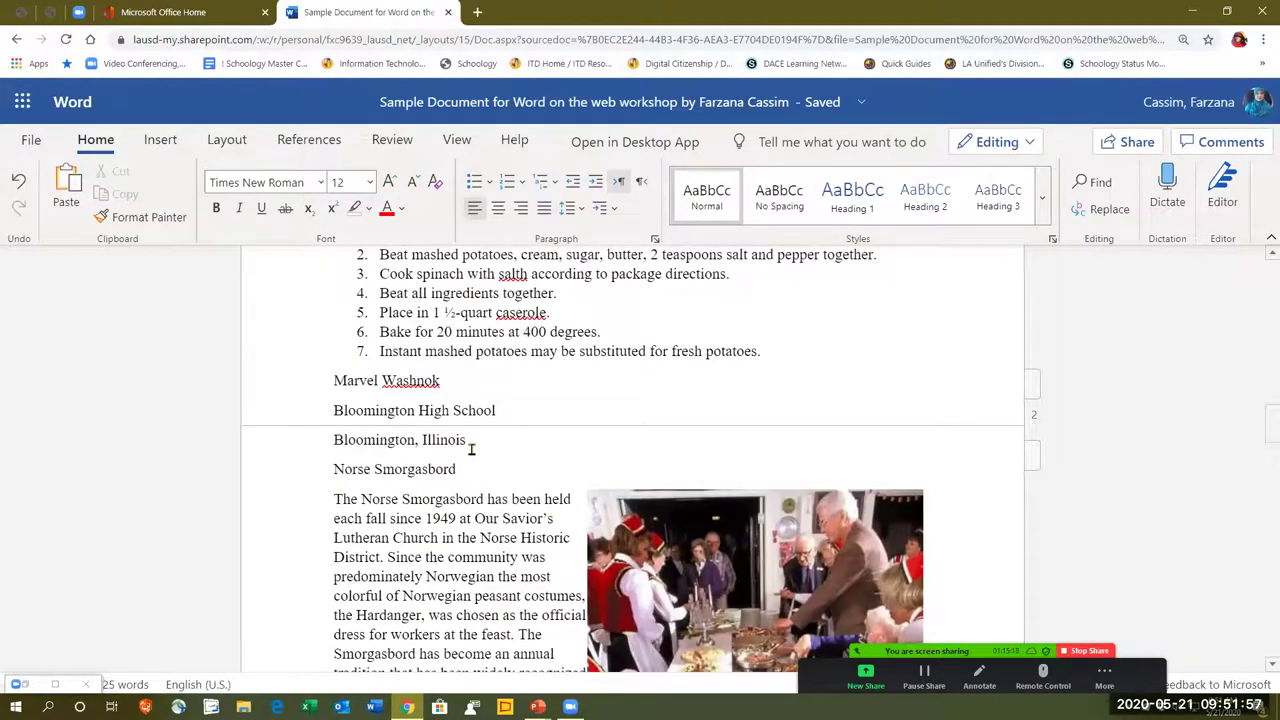
{"action": "scroll", "coordinate": [477, 440], "scroll_direction": "up", "scroll_amount": 7}
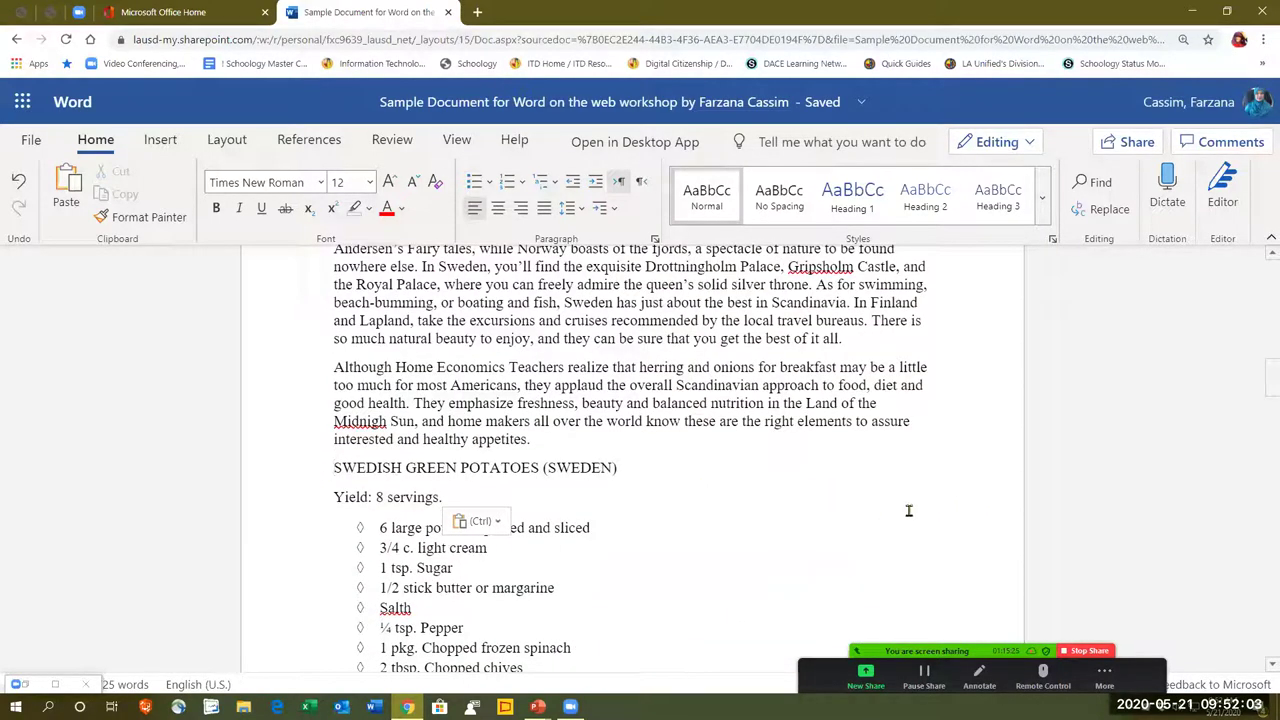
{"action": "scroll", "coordinate": [1018, 524], "scroll_direction": "down", "scroll_amount": 3}
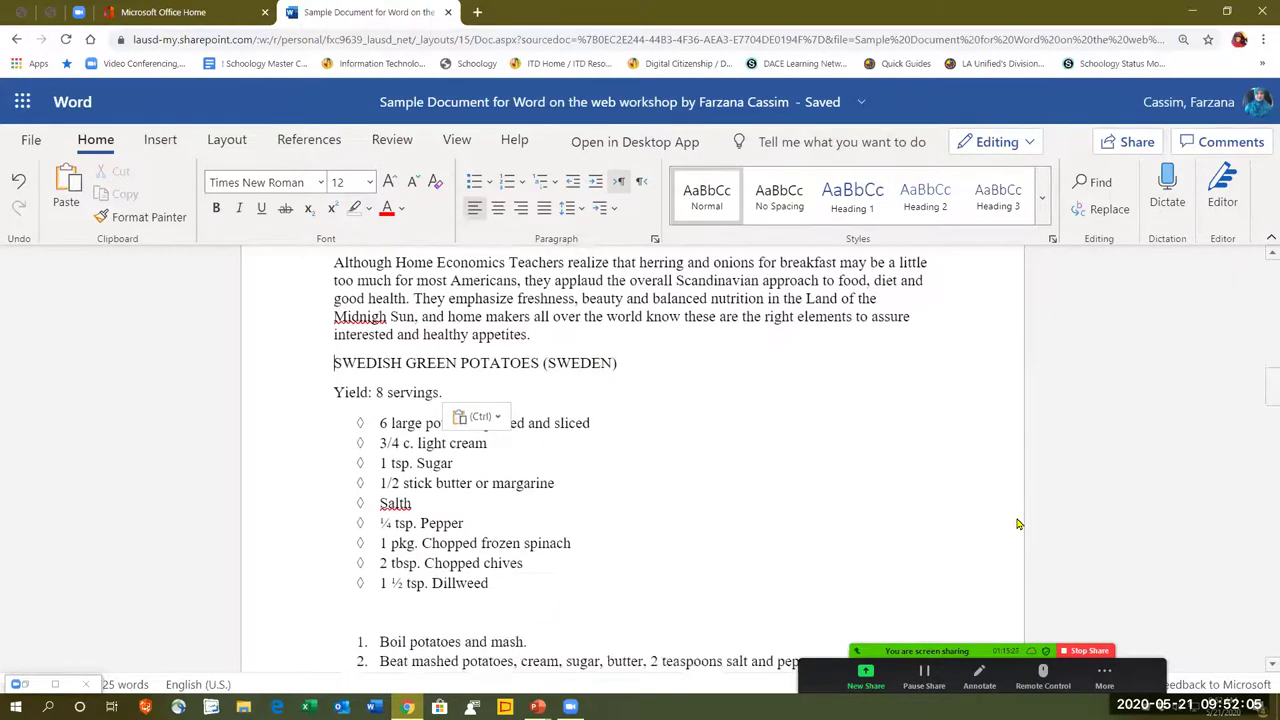
{"action": "scroll", "coordinate": [1018, 524], "scroll_direction": "down", "scroll_amount": 2}
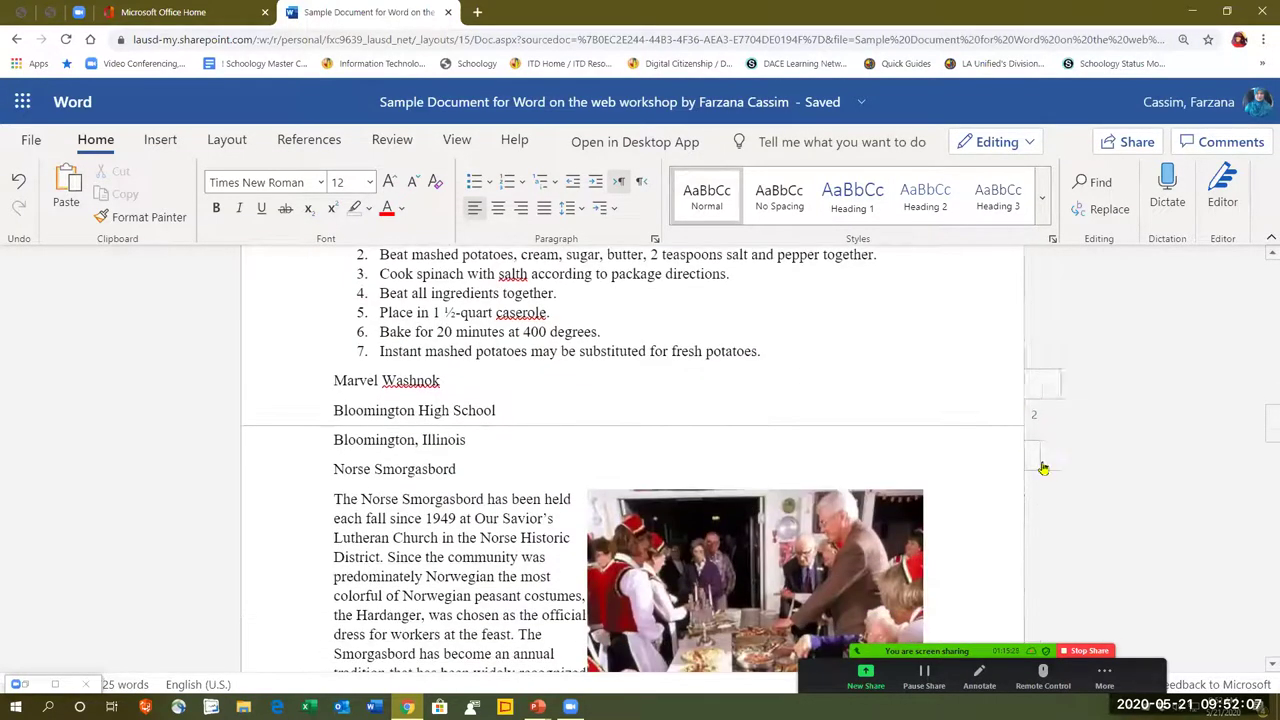
{"action": "scroll", "coordinate": [685, 360], "scroll_direction": "up", "scroll_amount": 3}
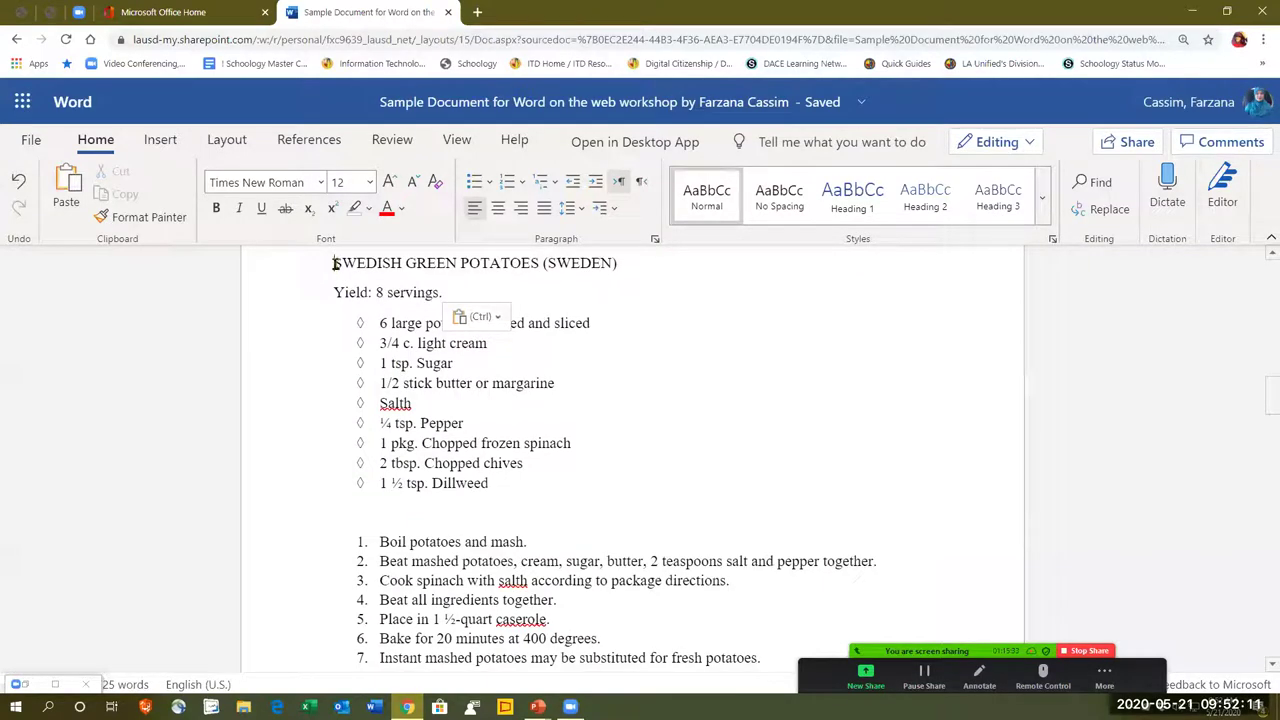
{"action": "scroll", "coordinate": [515, 460], "scroll_direction": "down", "scroll_amount": 3}
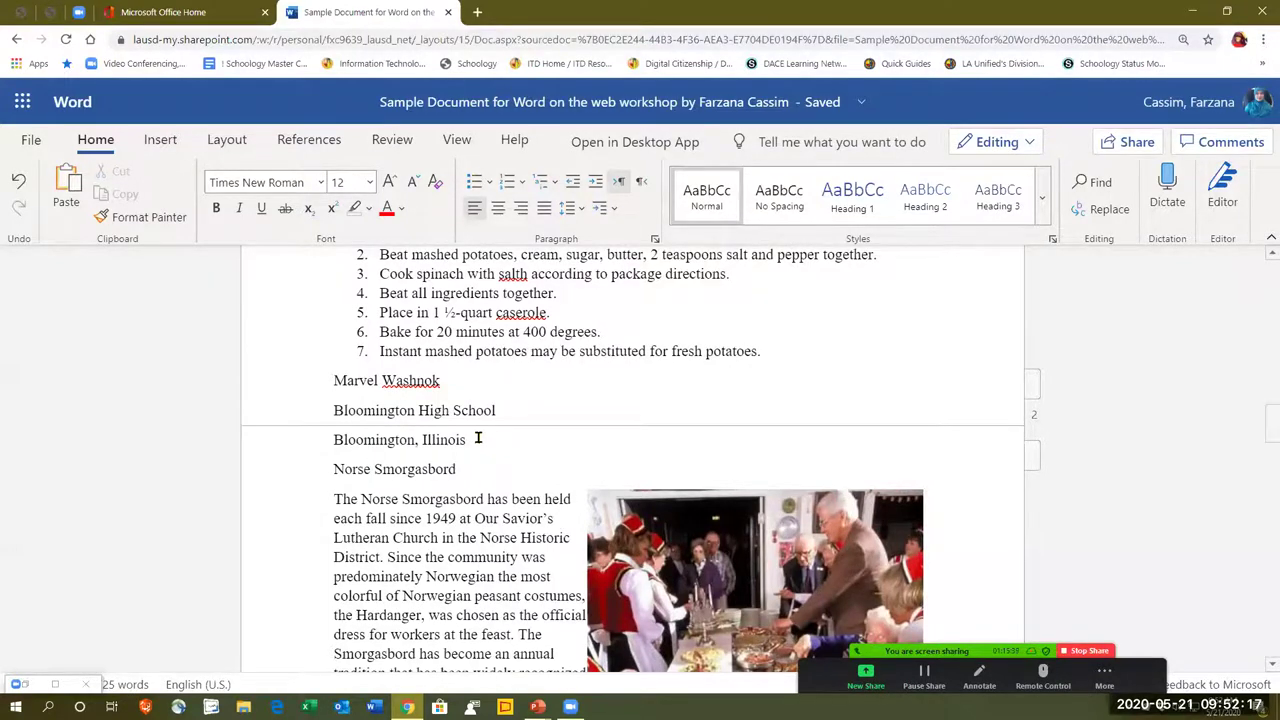
{"action": "scroll", "coordinate": [478, 437], "scroll_direction": "up", "scroll_amount": 5}
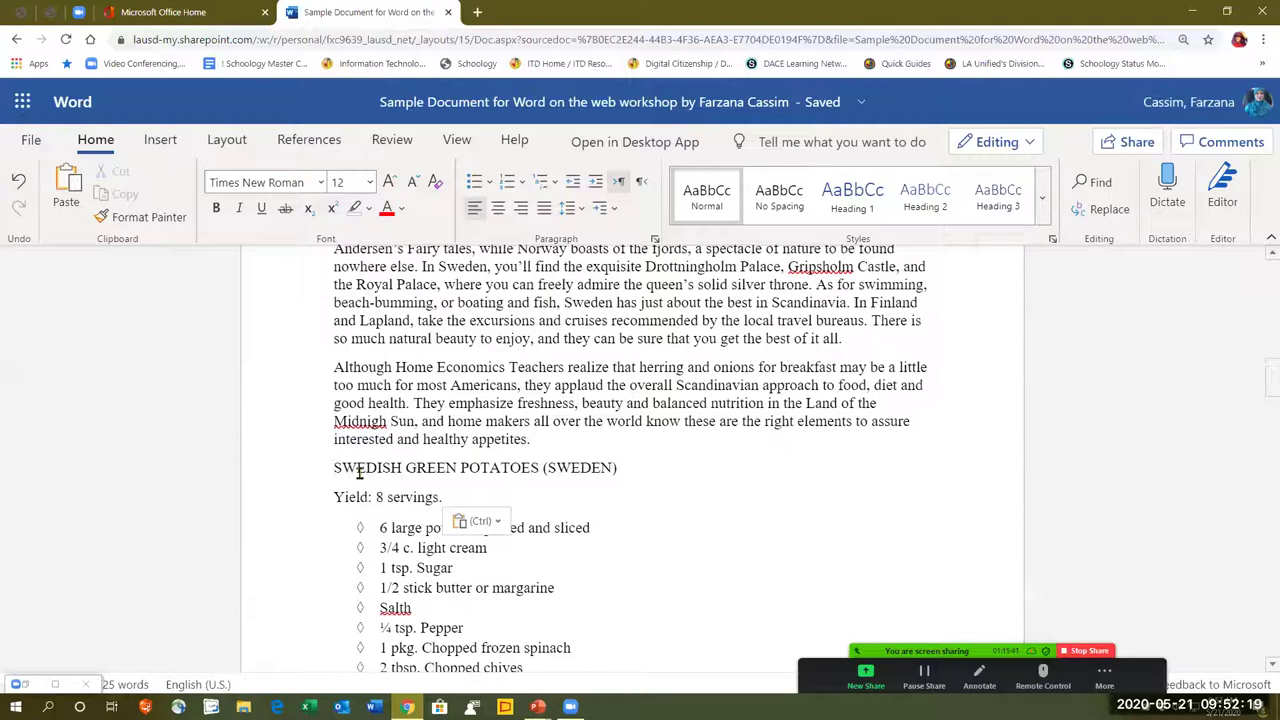
Insert a page break so the SWEDISH GREEN POTATOES (SWEDEN) recipe starts on a new page
{"action": "left_click", "coordinate": [160, 141]}
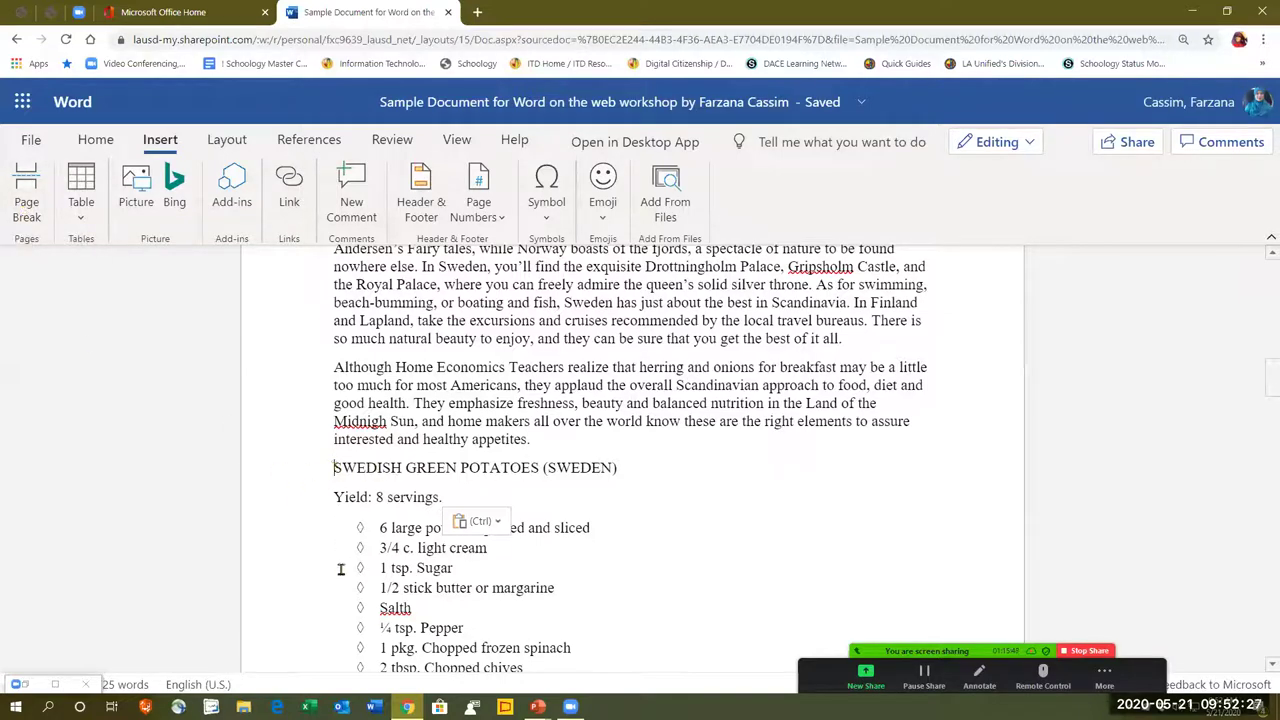
{"action": "left_click", "coordinate": [19, 184]}
{"action": "scroll", "coordinate": [437, 470], "scroll_direction": "down", "scroll_amount": 3}
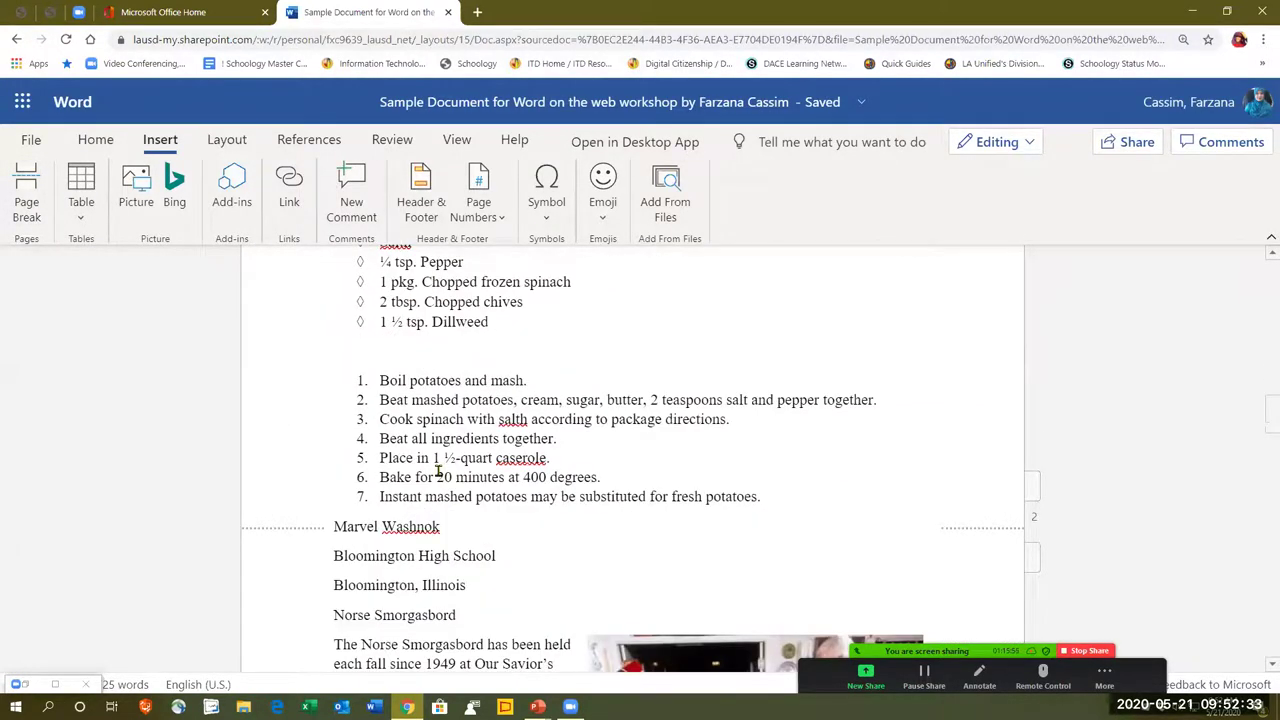
{"action": "scroll", "coordinate": [437, 470], "scroll_direction": "up", "scroll_amount": 3}
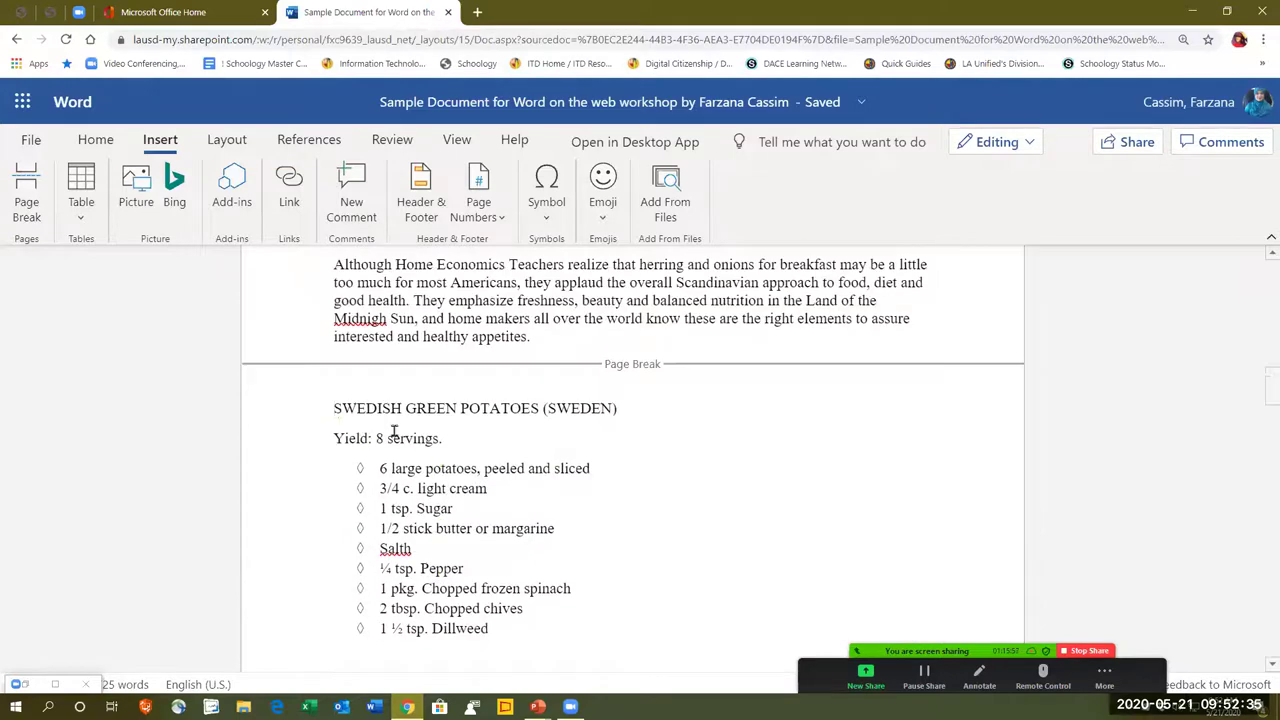
{"action": "scroll", "coordinate": [487, 474], "scroll_direction": "down", "scroll_amount": 3}
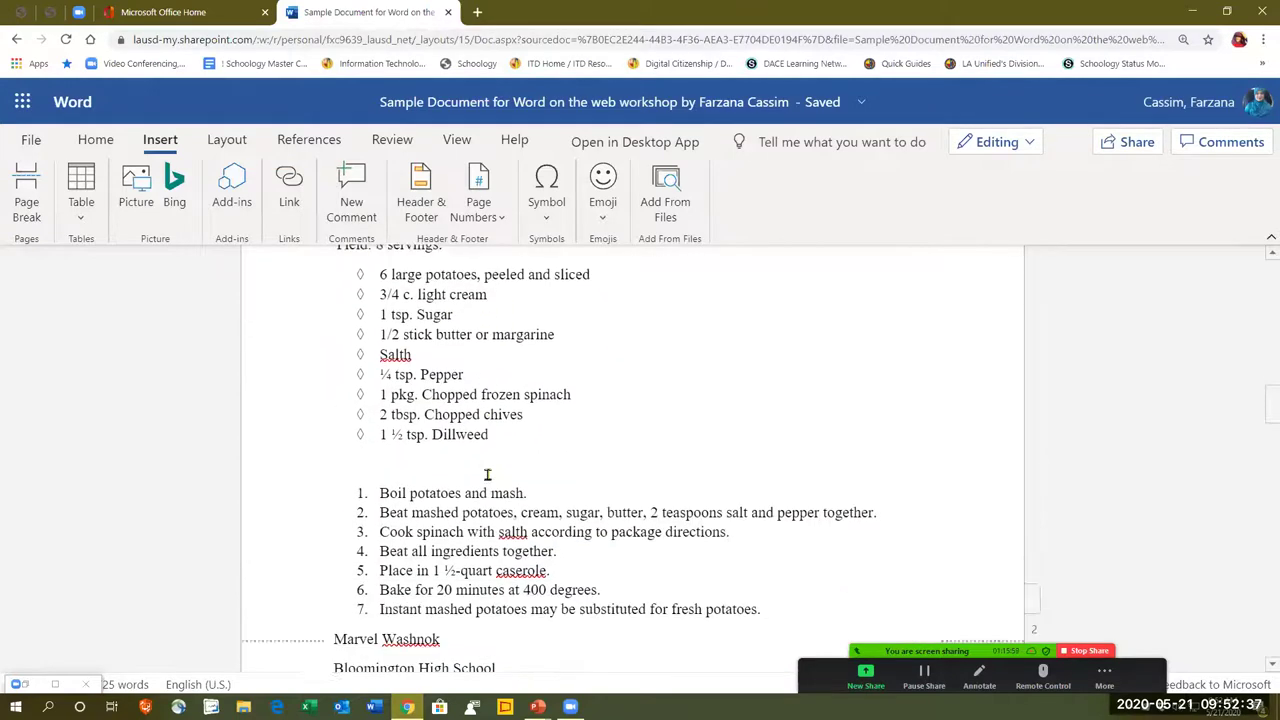
Insert a page break before 'Norse Smorgasbord' so that article starts on its own page
{"action": "left_click", "coordinate": [341, 357]}
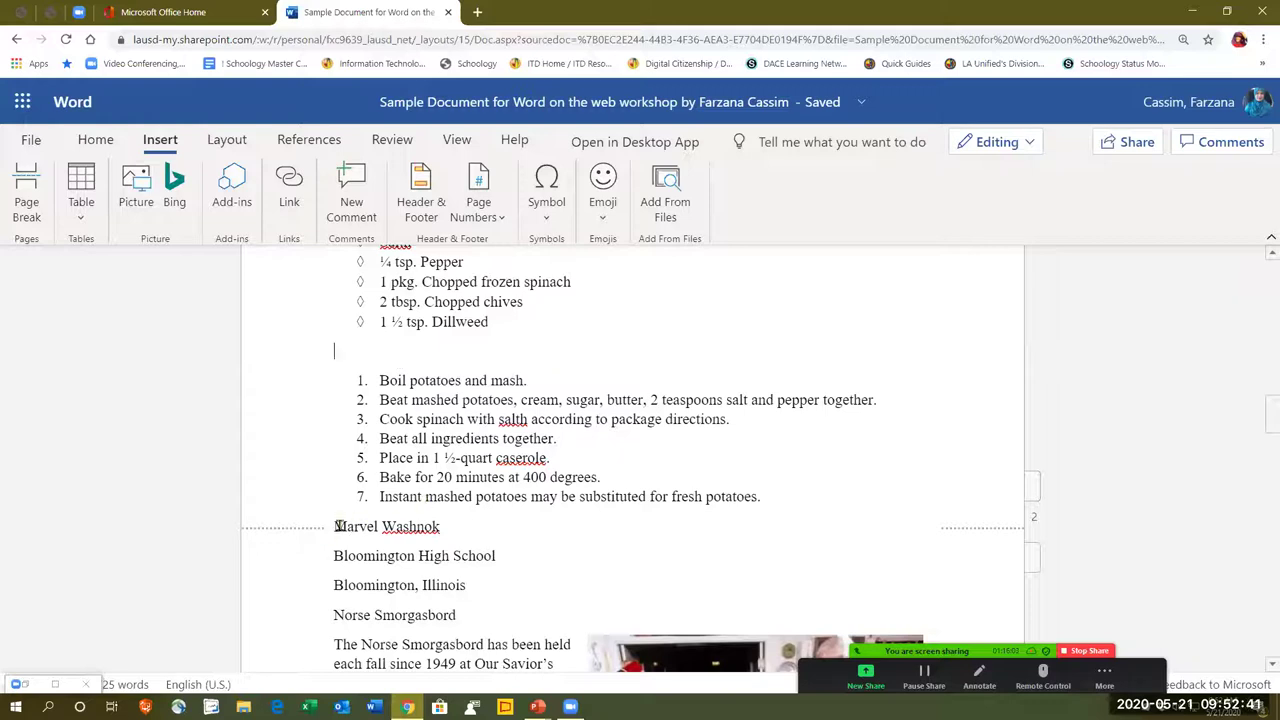
{"action": "left_click", "coordinate": [335, 617]}
{"action": "scroll", "coordinate": [490, 590], "scroll_direction": "down", "scroll_amount": 2}
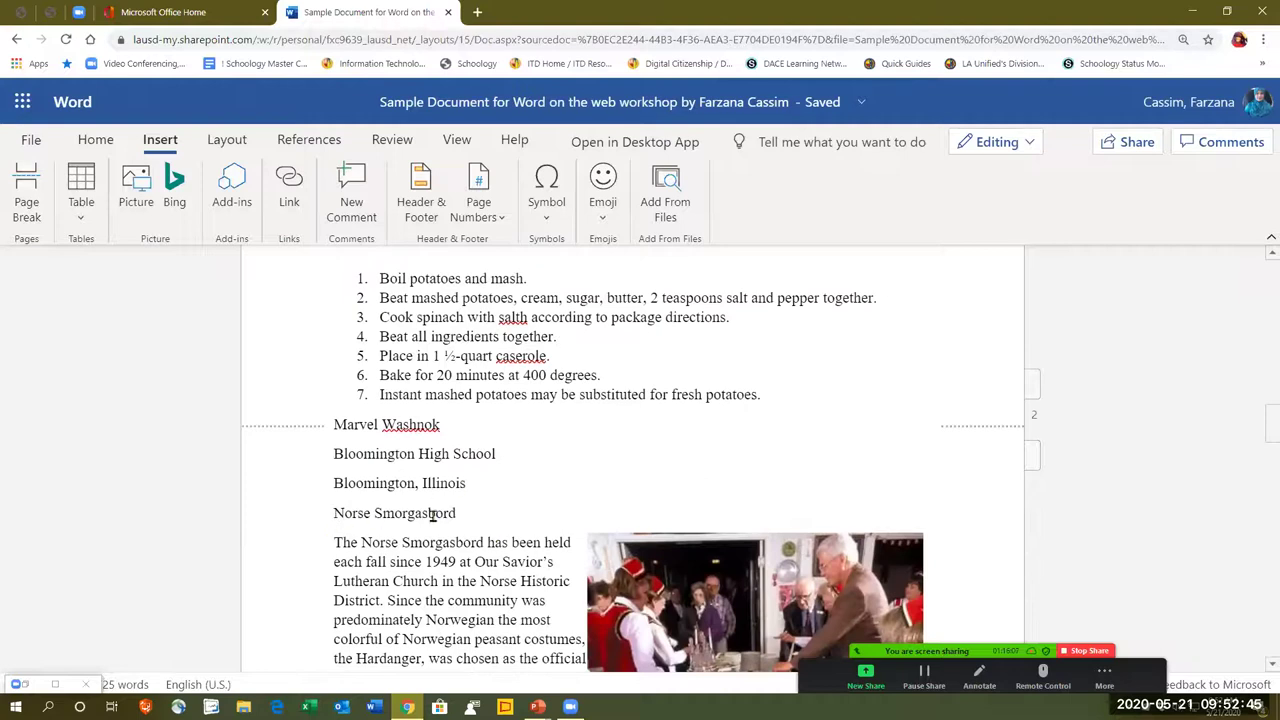
{"action": "left_click", "coordinate": [27, 190]}
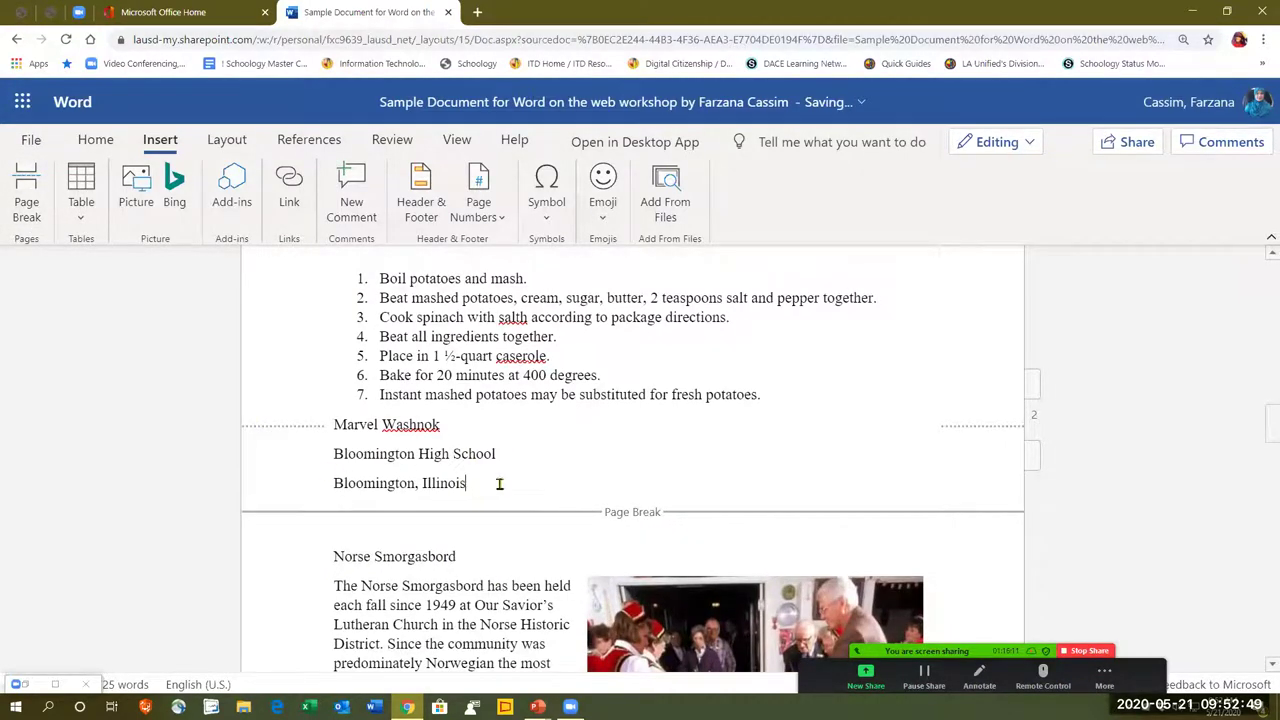
{"action": "scroll", "coordinate": [490, 480], "scroll_direction": "up", "scroll_amount": 3}
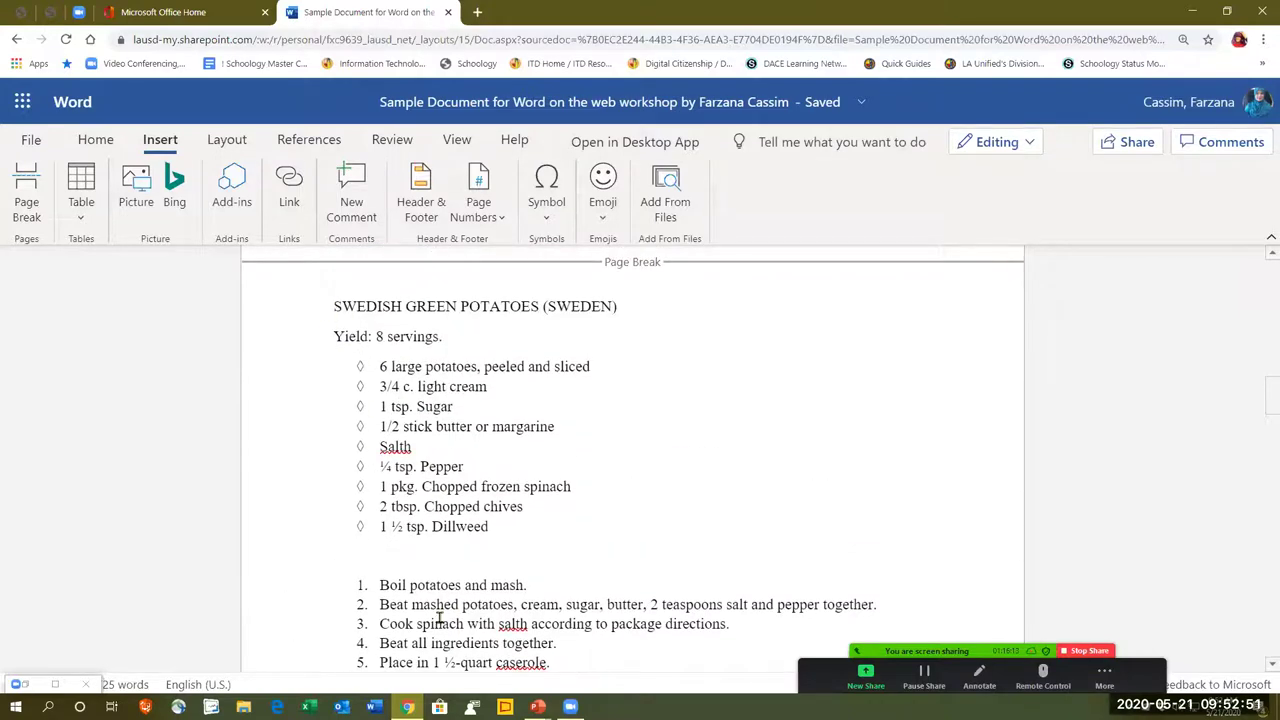
{"action": "scroll", "coordinate": [470, 565], "scroll_direction": "down", "scroll_amount": 3}
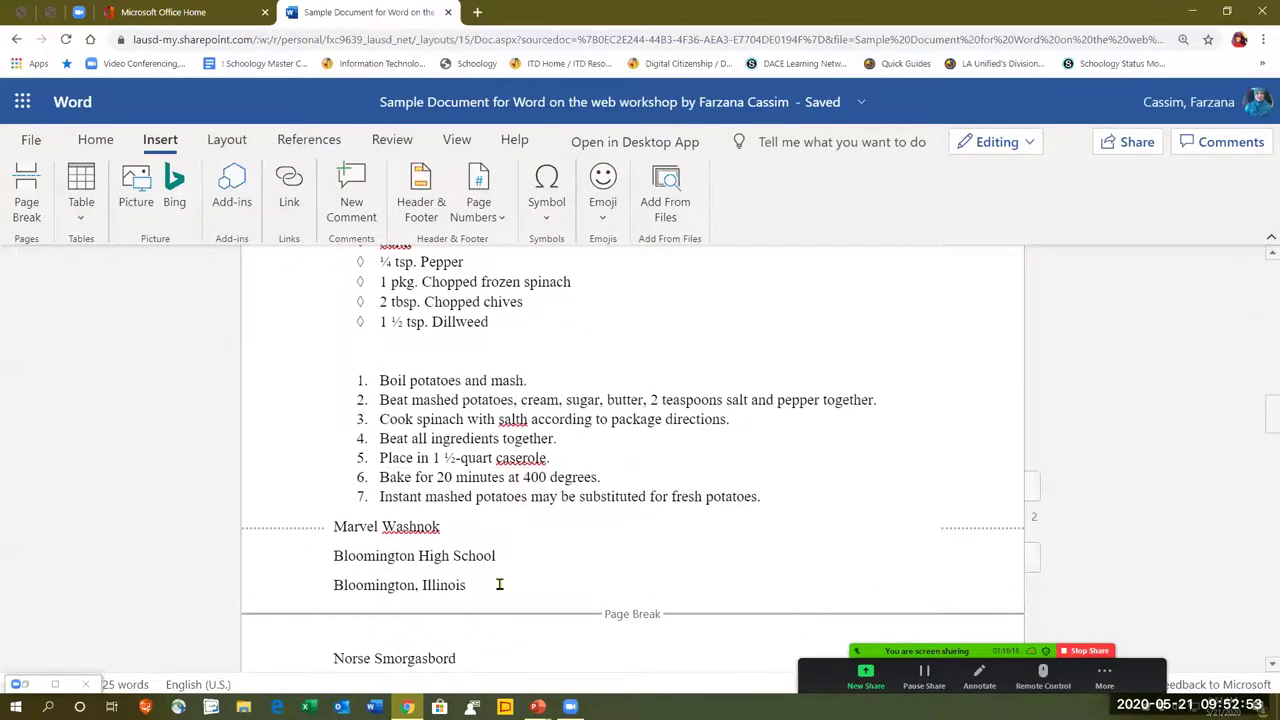
Set the three signature lines to single (1.0) line spacing
{"action": "left_click_drag", "start_coordinate": [334, 527], "coordinate": [470, 589]}
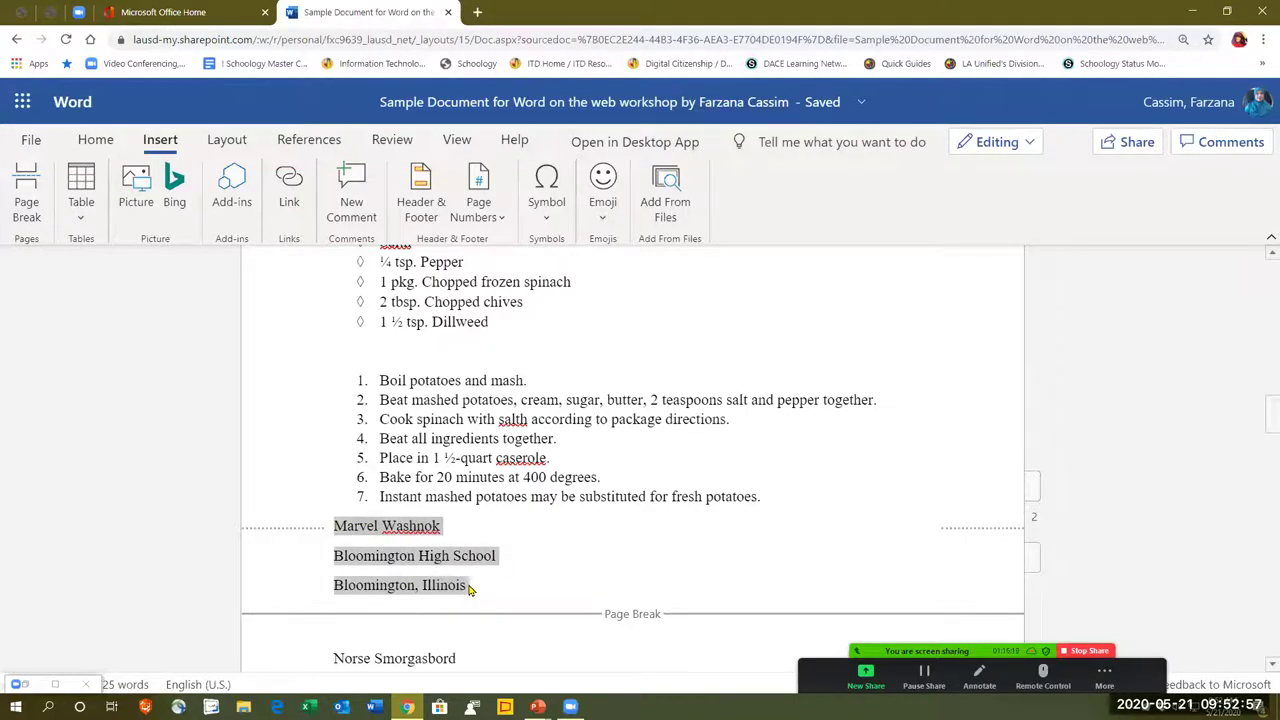
{"action": "left_click", "coordinate": [95, 140]}
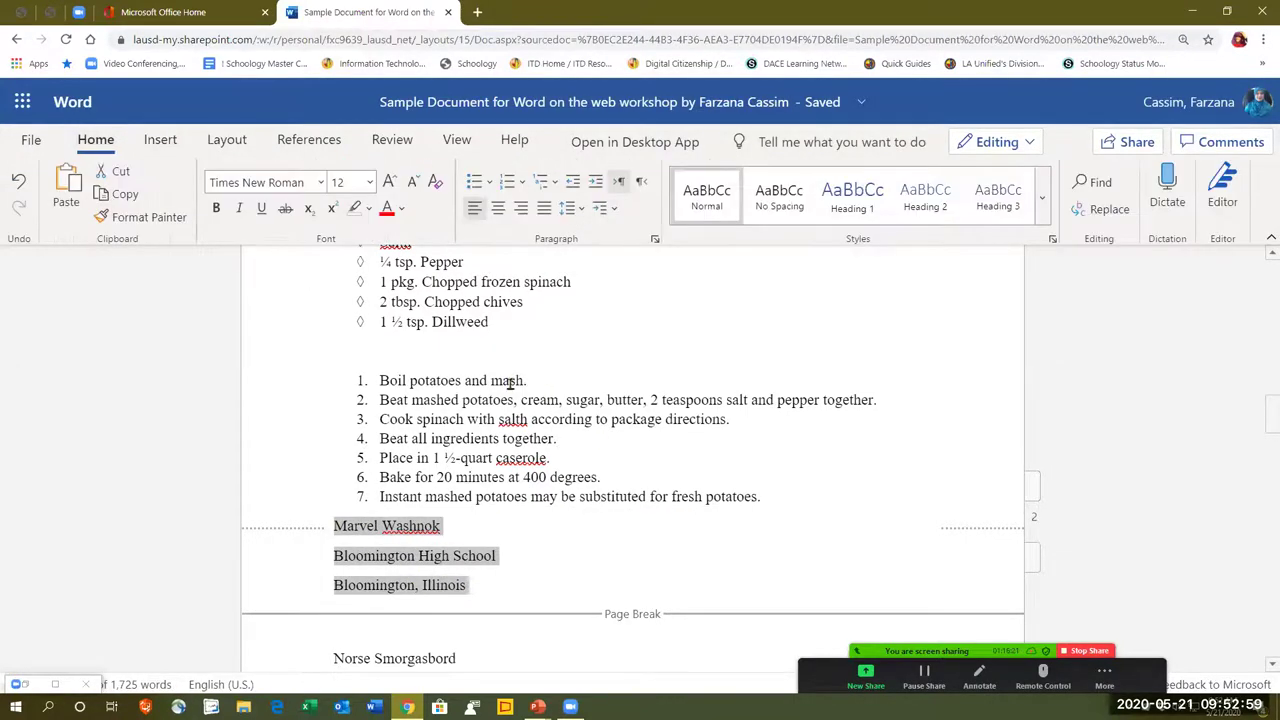
{"action": "left_click", "coordinate": [568, 208]}
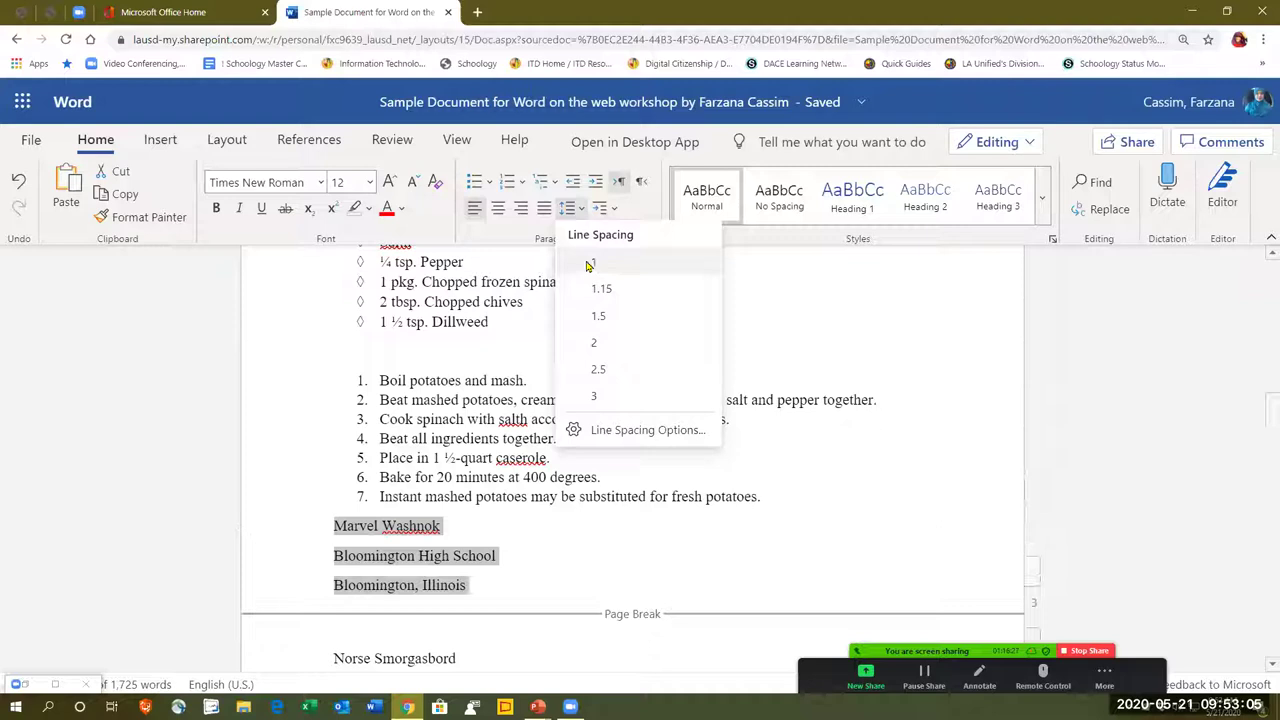
{"action": "left_click", "coordinate": [570, 210]}
{"action": "left_click", "coordinate": [570, 210]}
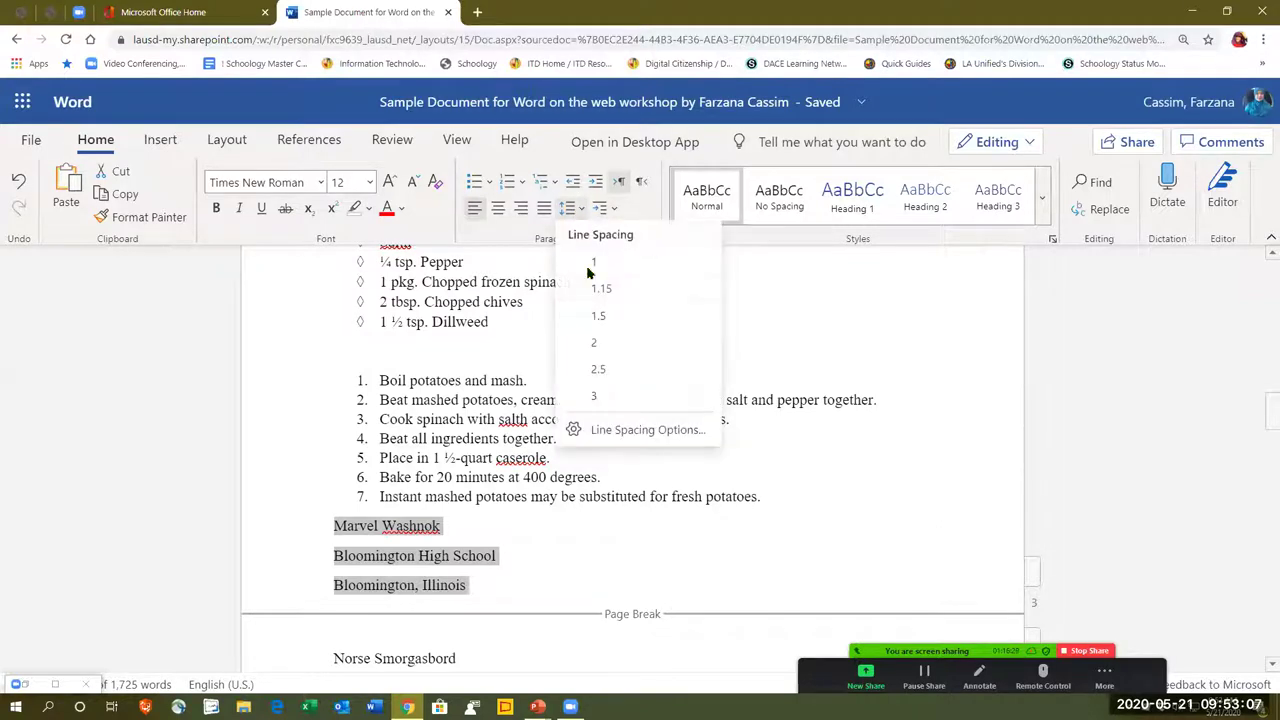
{"action": "left_click", "coordinate": [592, 265]}
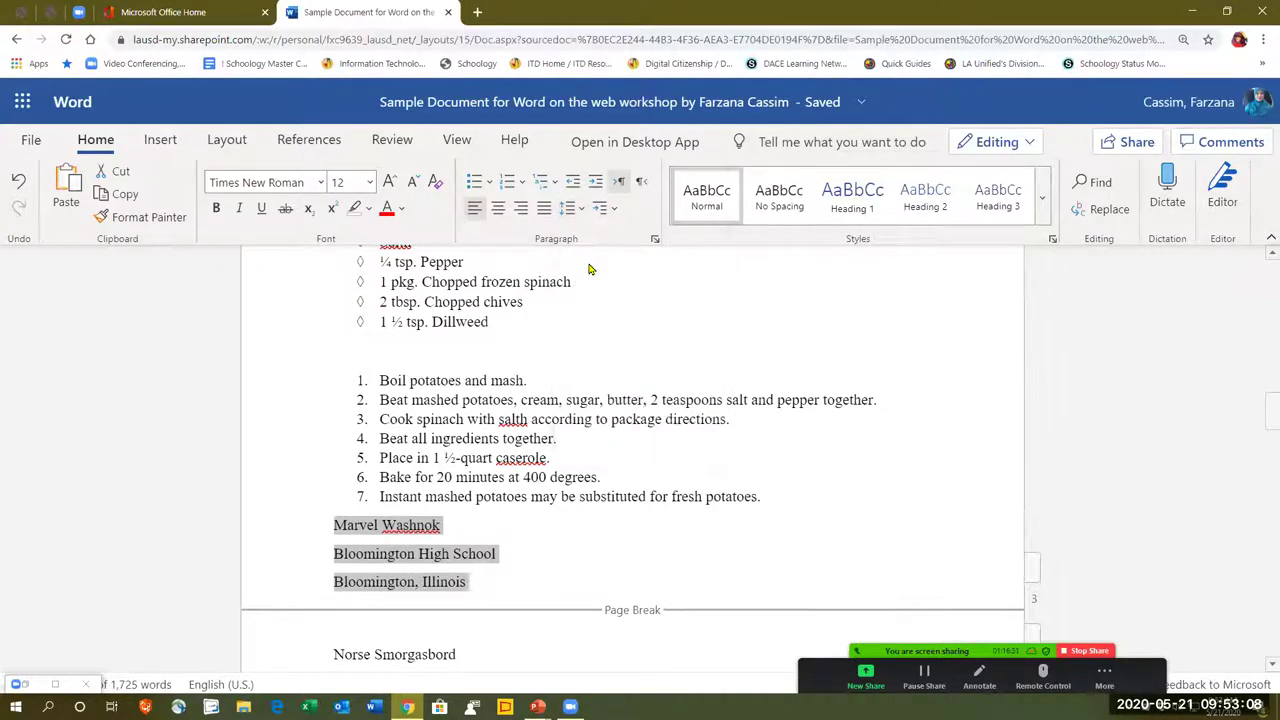
{"action": "left_click", "coordinate": [568, 212]}
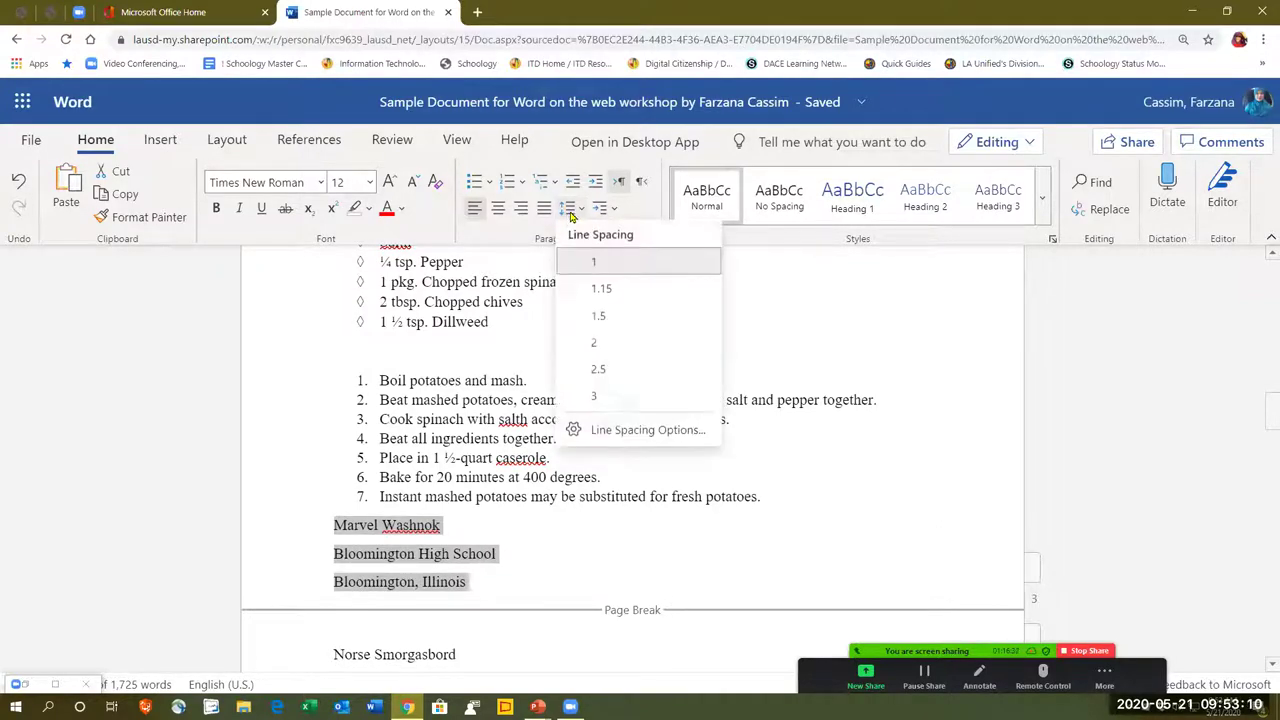
{"action": "left_click", "coordinate": [592, 259]}
Set spacing after the signature lines to 0 pt in the paragraph spacing options
{"action": "left_click", "coordinate": [568, 210]}
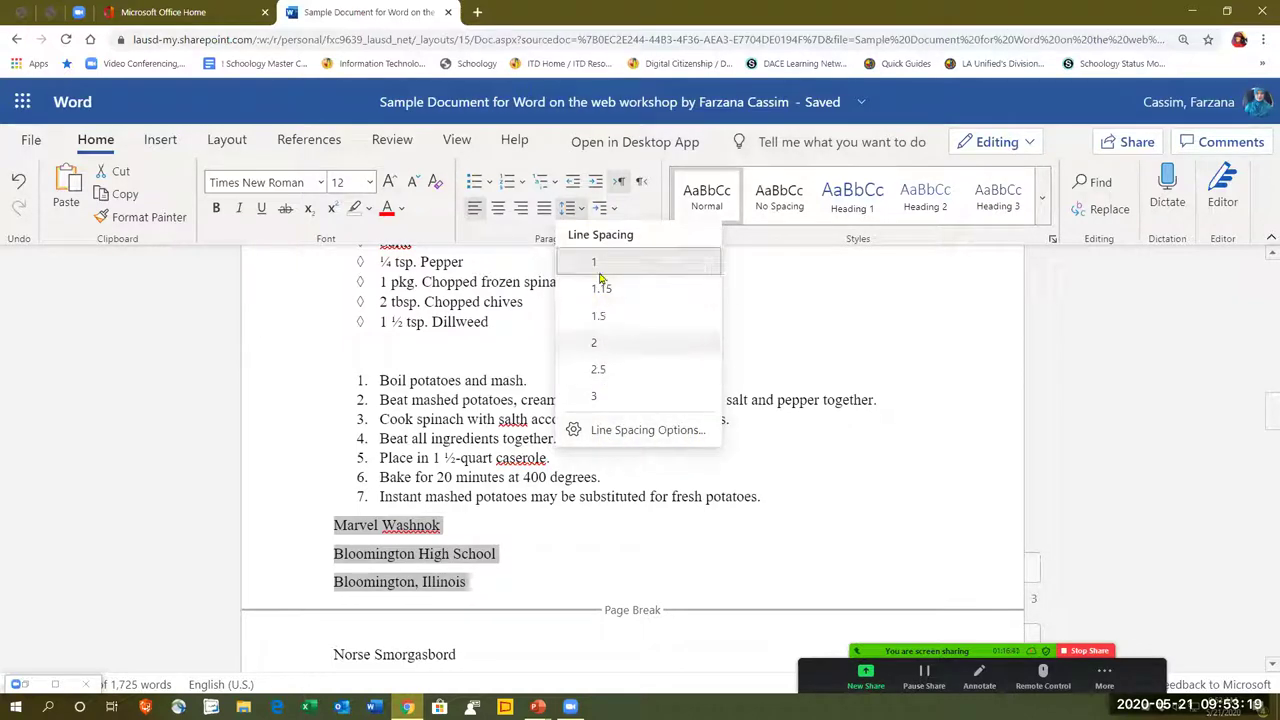
{"action": "left_click", "coordinate": [638, 431]}
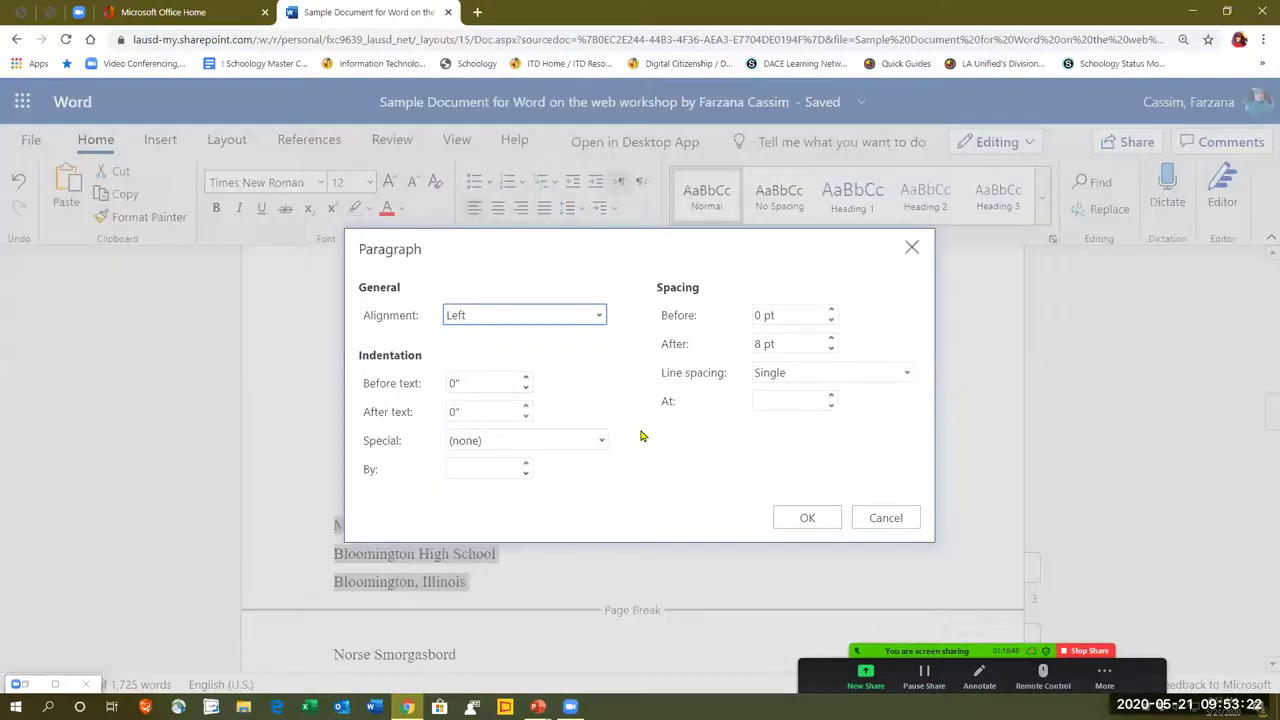
{"action": "left_click", "coordinate": [760, 344]}
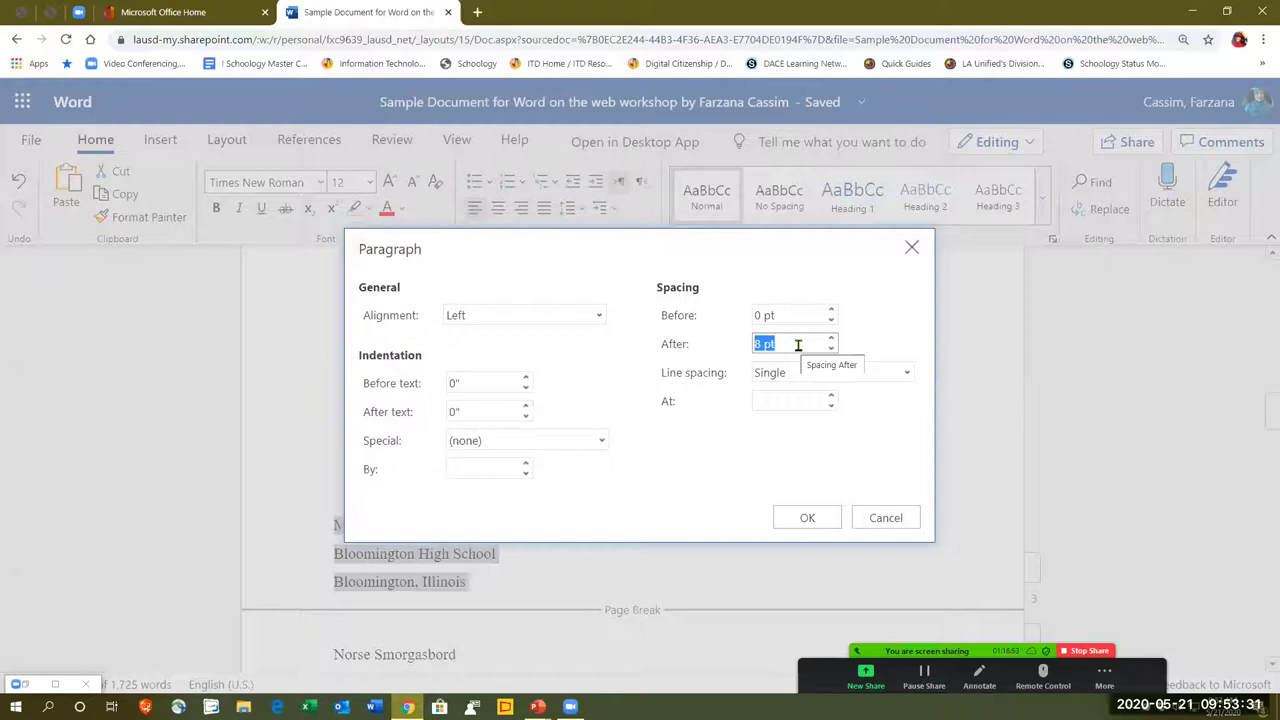
{"action": "type", "text": "0"}
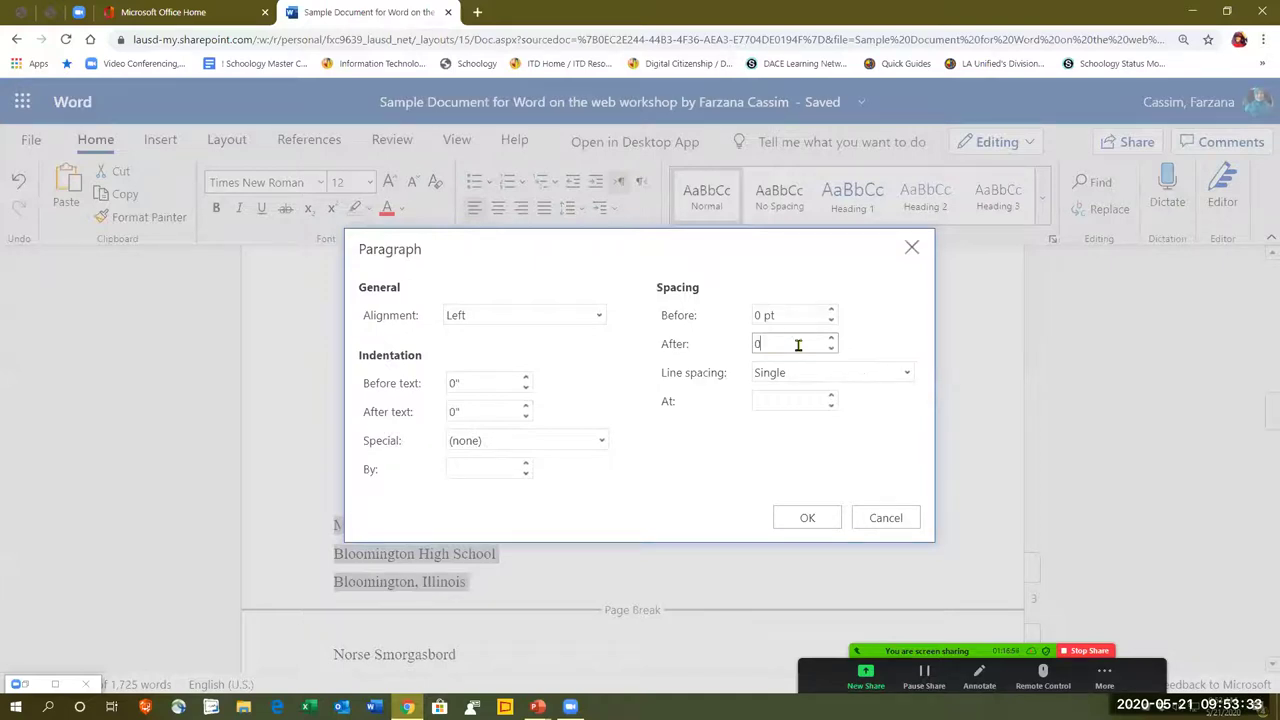
{"action": "left_click", "coordinate": [797, 315]}
{"action": "left_click", "coordinate": [807, 517]}
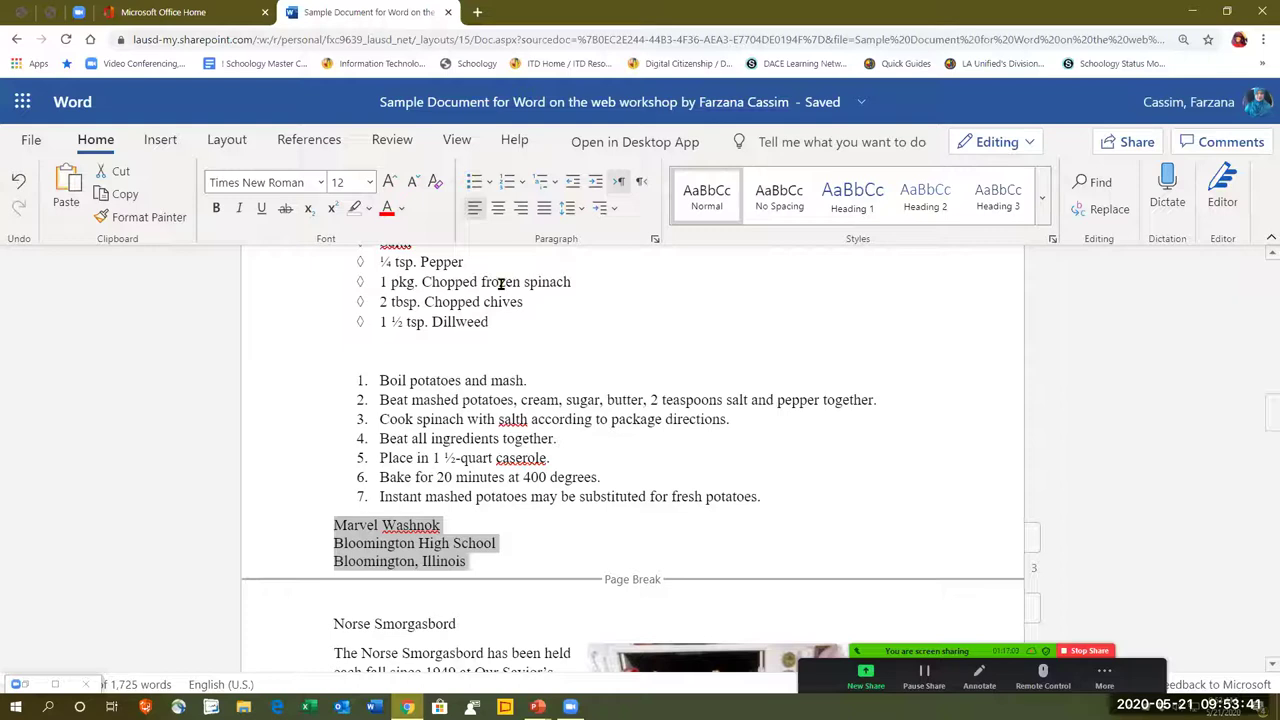
Right-align the three author and school lines, briefly trying Center before settling on right
{"action": "left_click", "coordinate": [522, 212]}
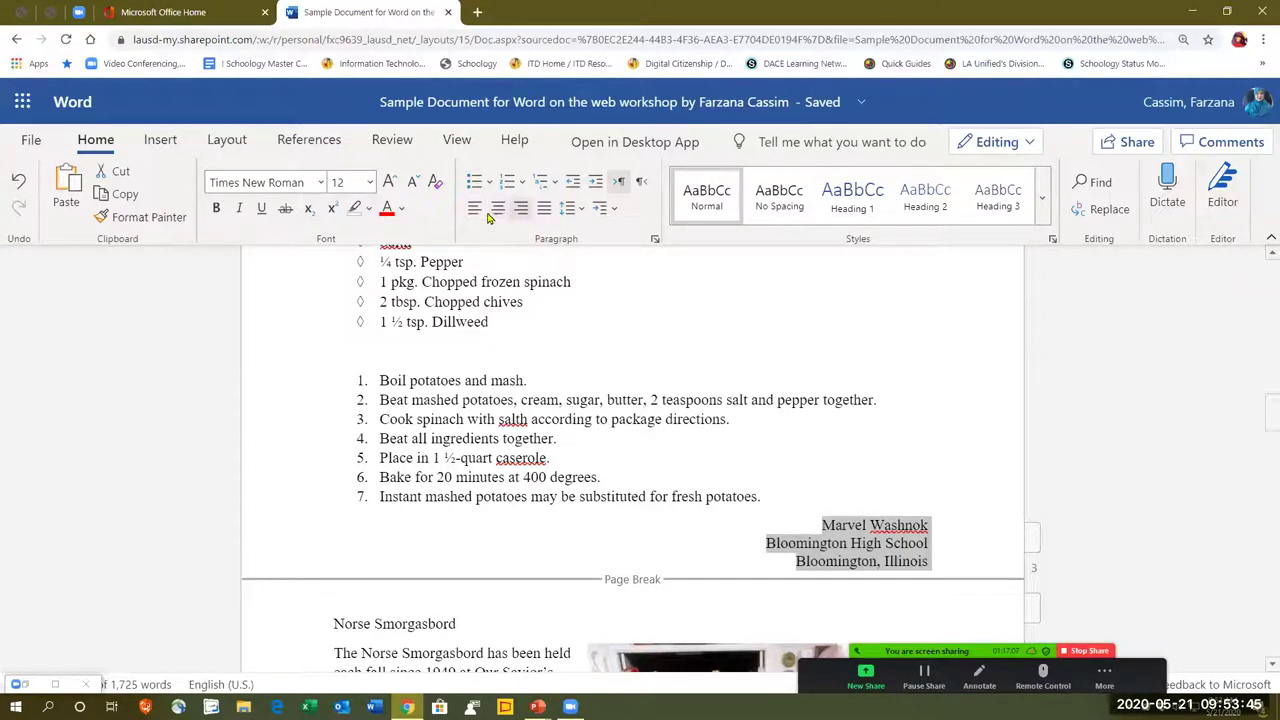
{"action": "left_click", "coordinate": [497, 209]}
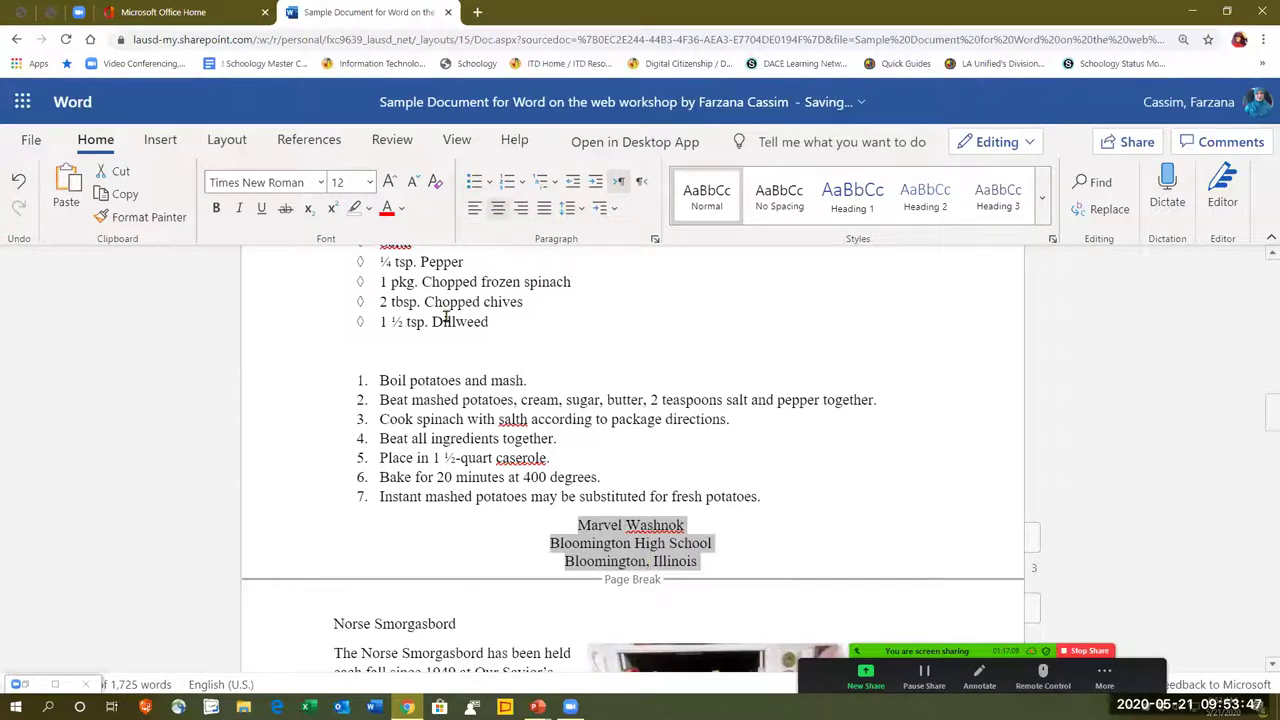
{"action": "scroll", "coordinate": [508, 349], "scroll_direction": "up", "scroll_amount": 3}
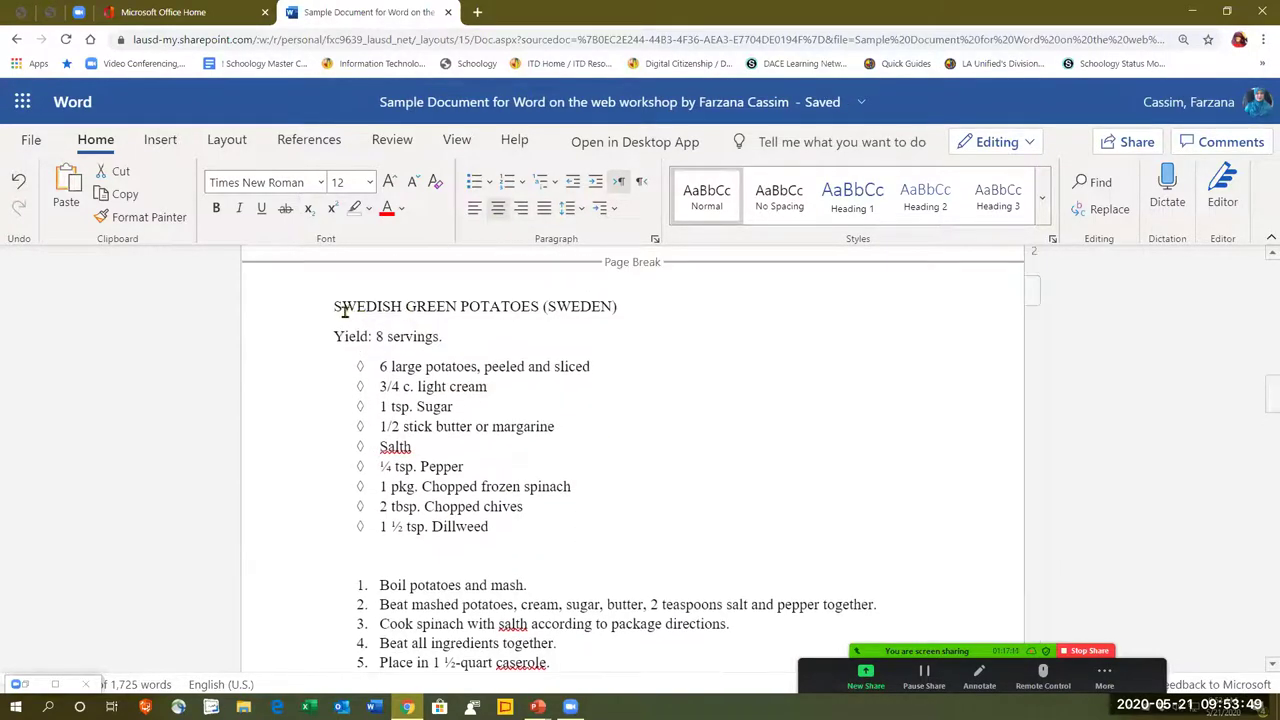
{"action": "scroll", "coordinate": [563, 489], "scroll_direction": "down", "scroll_amount": 3}
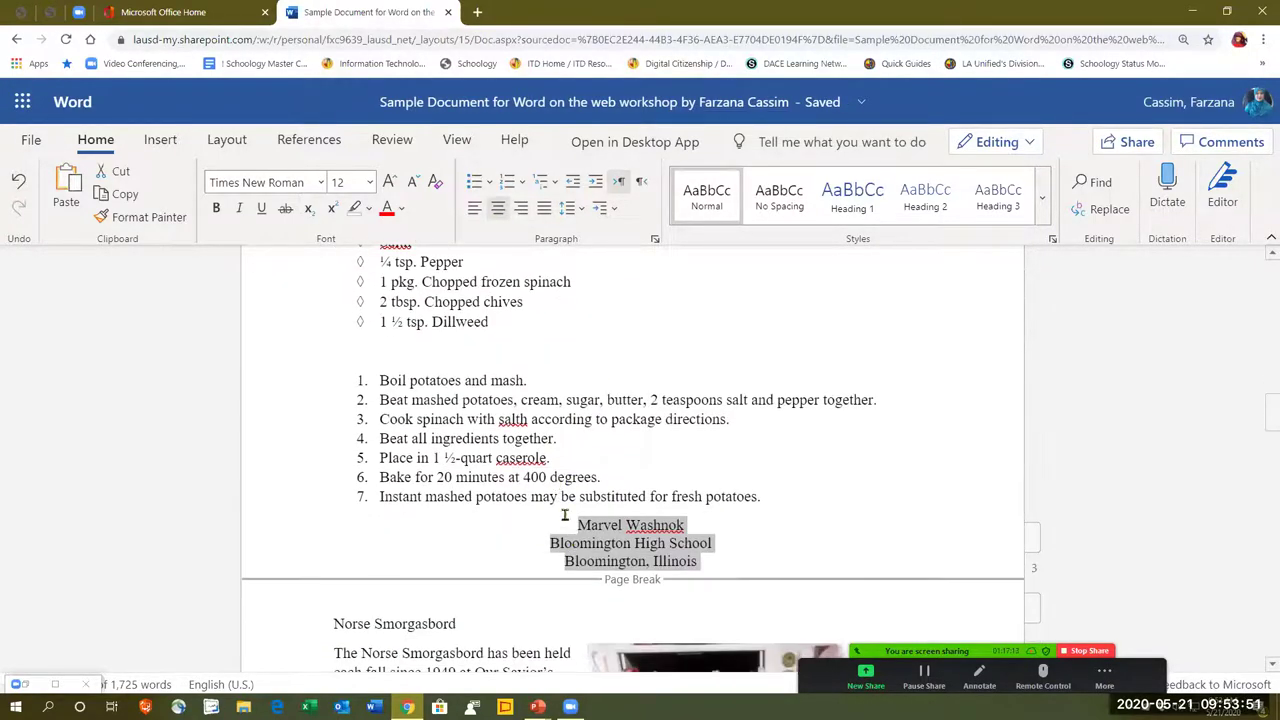
{"action": "scroll", "coordinate": [514, 457], "scroll_direction": "up", "scroll_amount": 4}
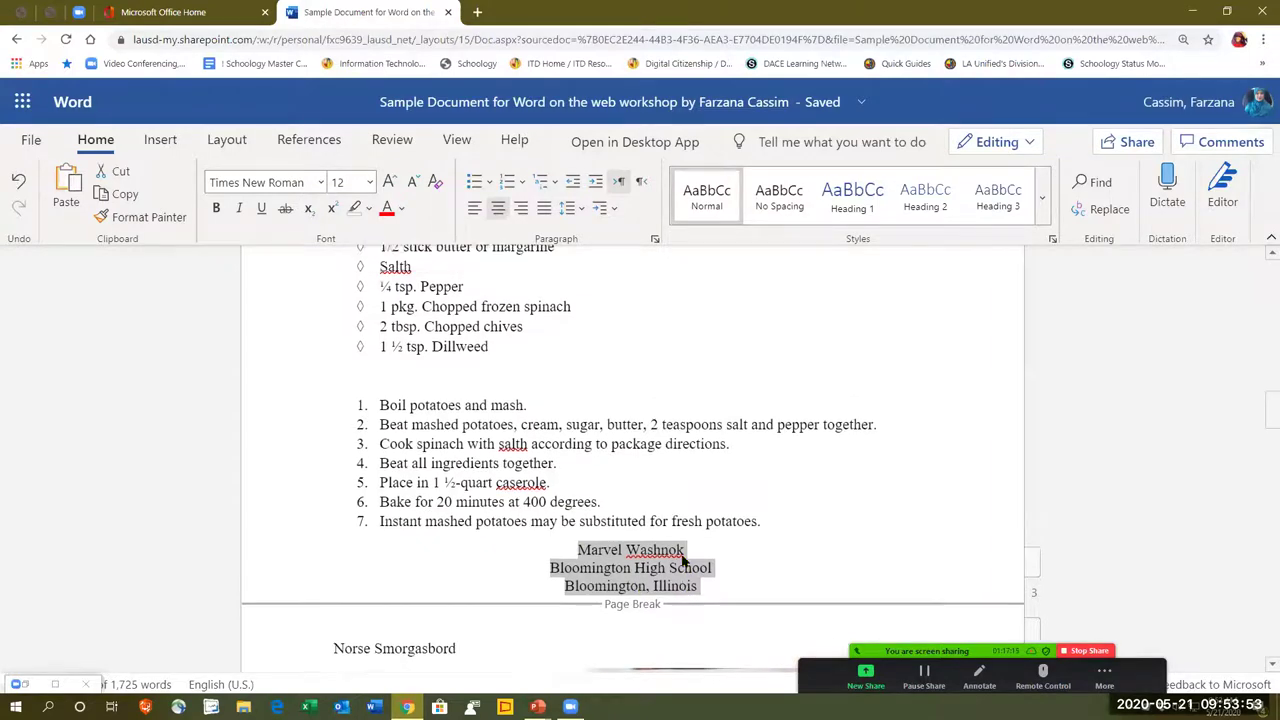
{"action": "scroll", "coordinate": [700, 500], "scroll_direction": "down", "scroll_amount": 4}
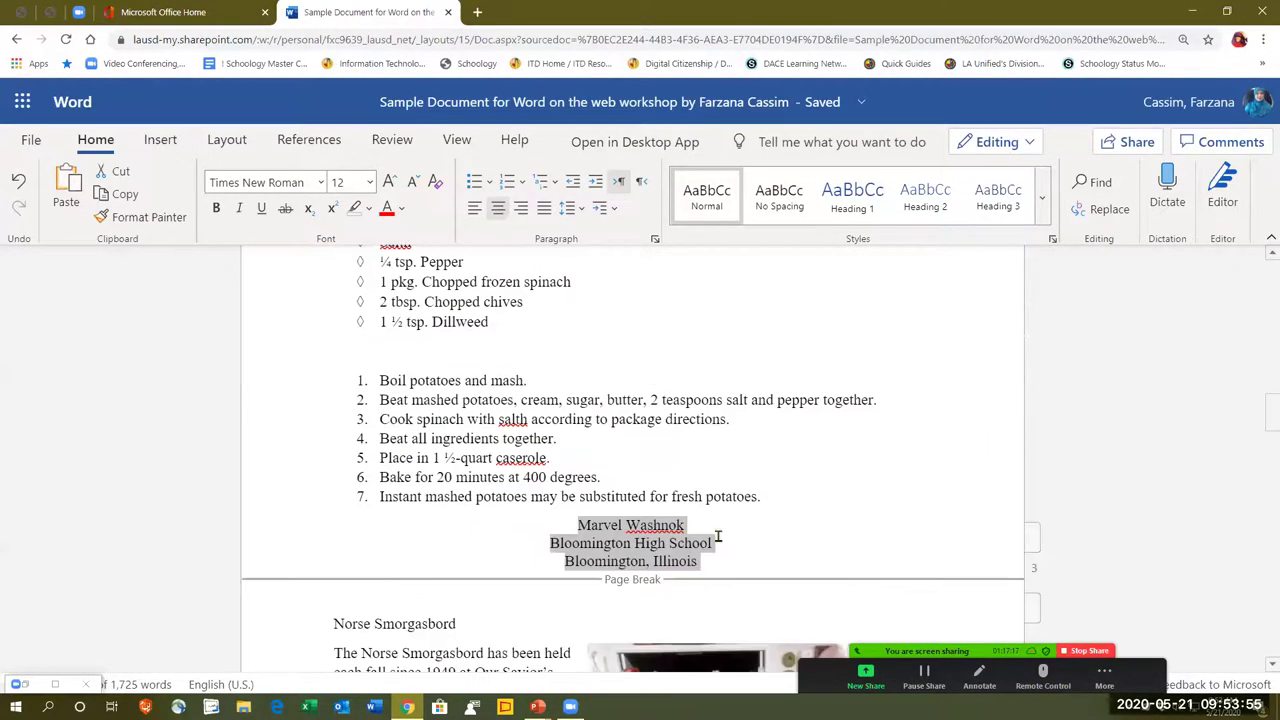
{"action": "left_click", "coordinate": [521, 208]}
{"action": "left_click", "coordinate": [868, 492]}
{"action": "scroll", "coordinate": [651, 444], "scroll_direction": "up", "scroll_amount": 1}
{"action": "scroll", "coordinate": [651, 444], "scroll_direction": "up", "scroll_amount": 3}
{"action": "scroll", "coordinate": [666, 497], "scroll_direction": "down", "scroll_amount": 3}
{"action": "scroll", "coordinate": [655, 488], "scroll_direction": "down", "scroll_amount": 3}
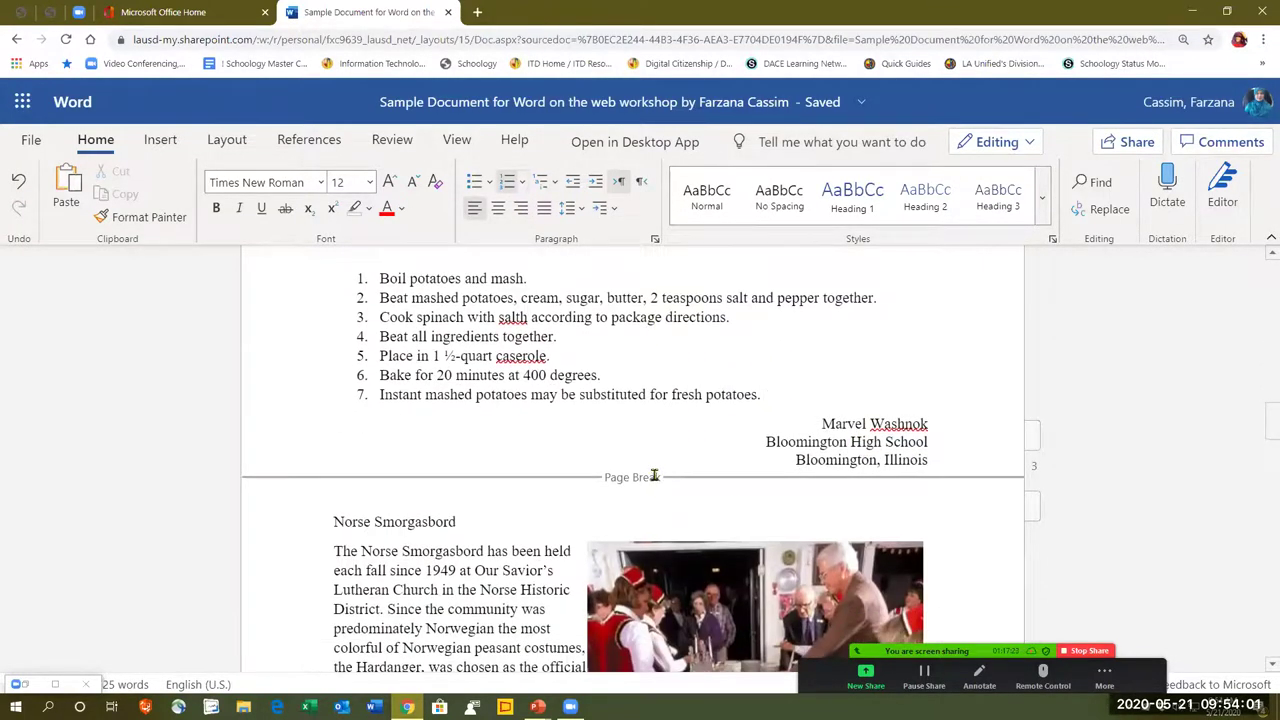
{"action": "scroll", "coordinate": [655, 478], "scroll_direction": "down", "scroll_amount": 3}
Put the cursor on the empty line between the ingredients and steps and open the Table size grid
{"action": "left_click", "coordinate": [160, 140]}
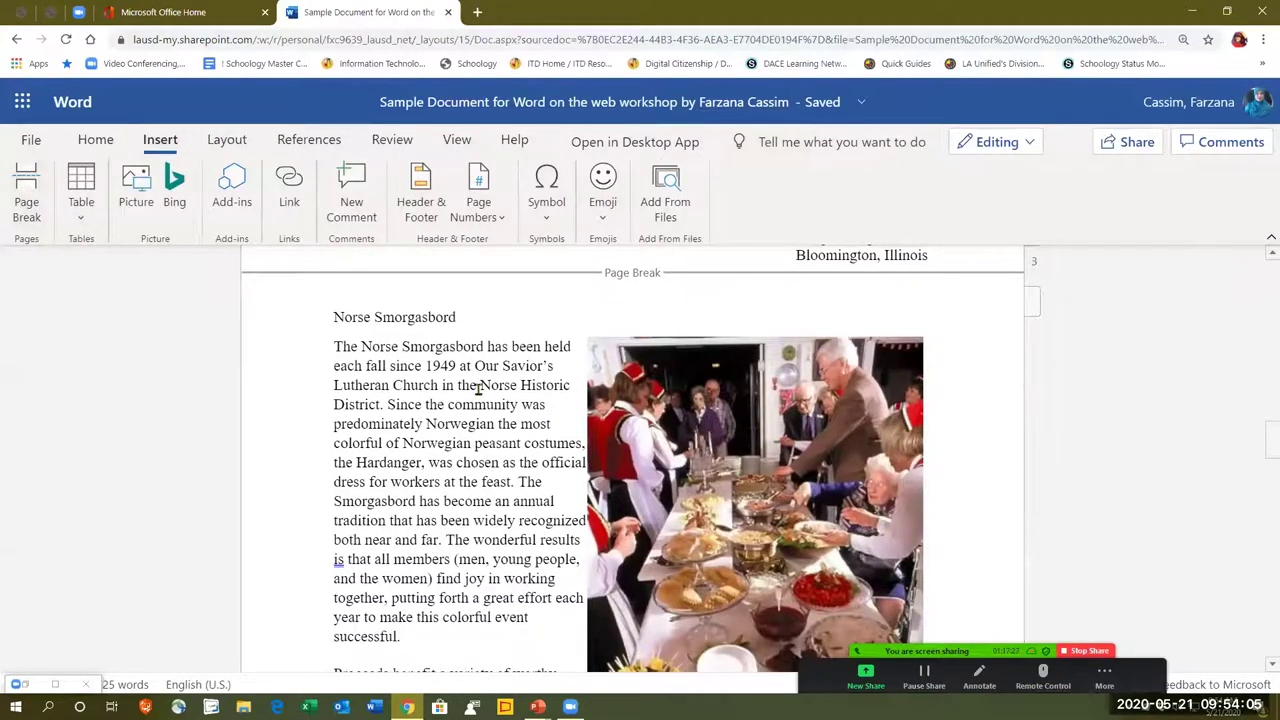
{"action": "scroll", "coordinate": [478, 390], "scroll_direction": "down", "scroll_amount": 10}
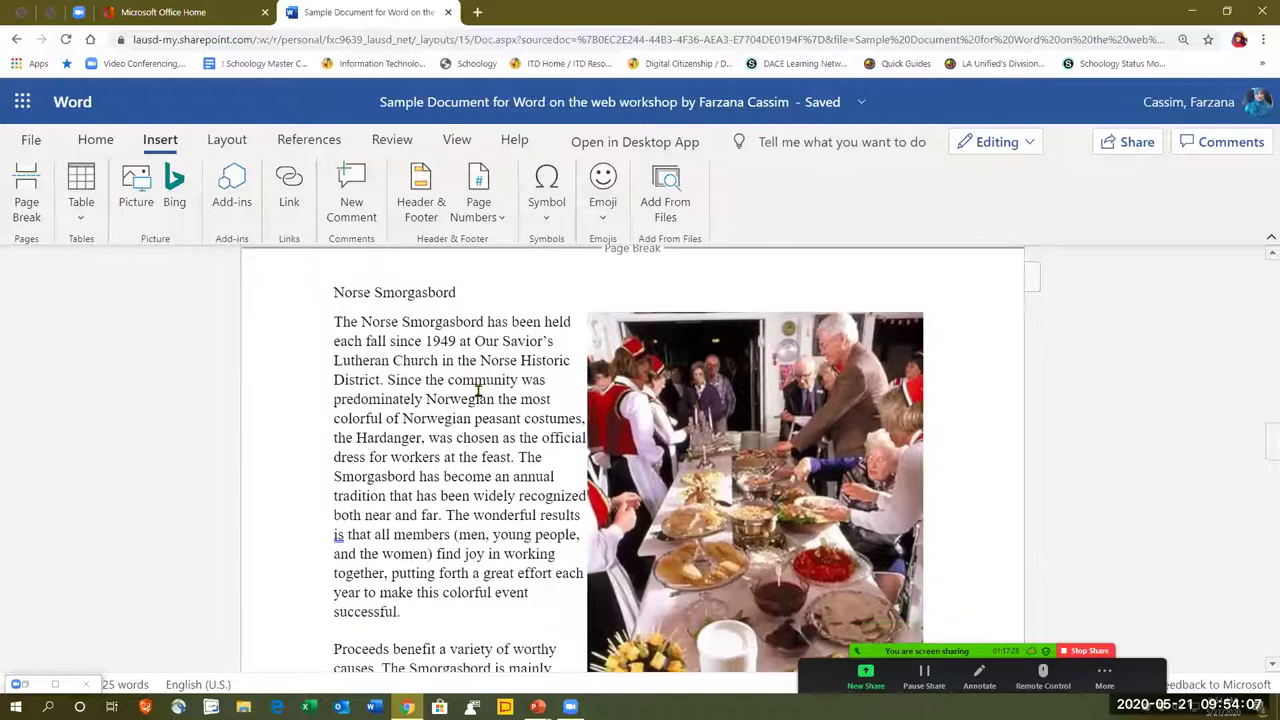
{"action": "scroll", "coordinate": [449, 433], "scroll_direction": "down", "scroll_amount": 1}
{"action": "left_click", "coordinate": [378, 449]}
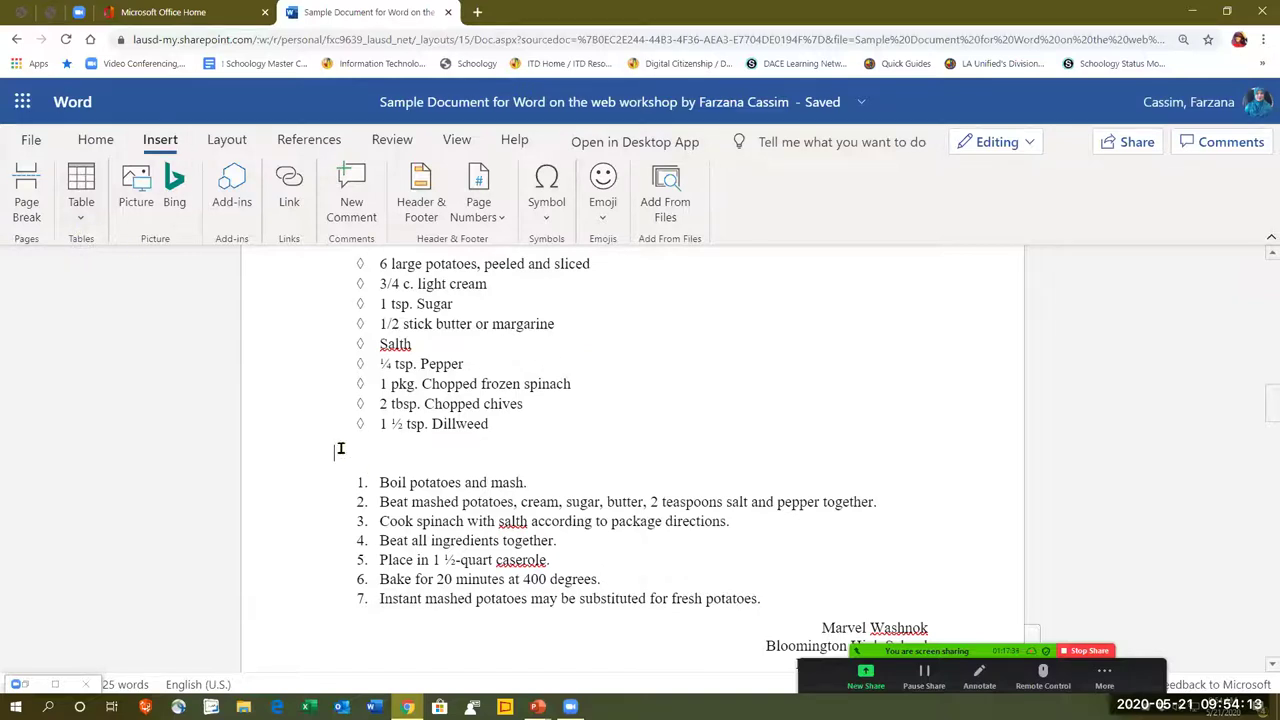
{"action": "left_click", "coordinate": [80, 212]}
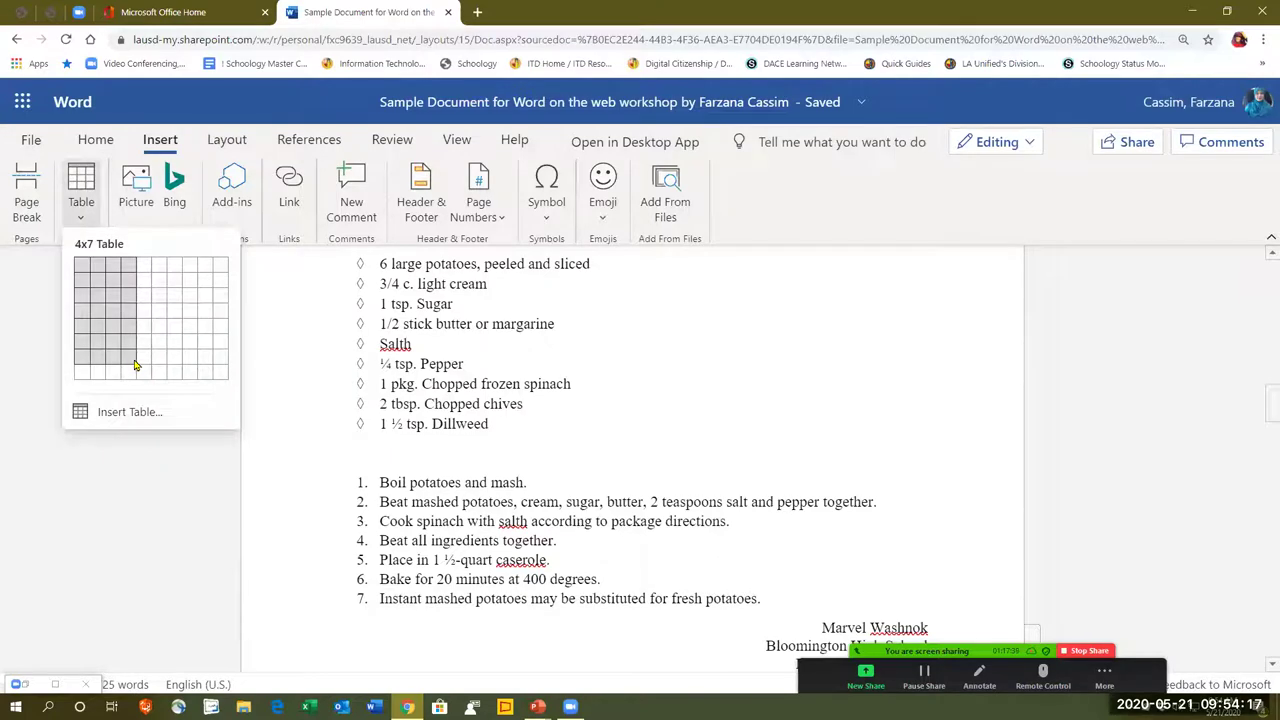
Insert an empty 4-column by 3-row table just below the potato ingredient list
{"action": "left_click", "coordinate": [692, 332]}
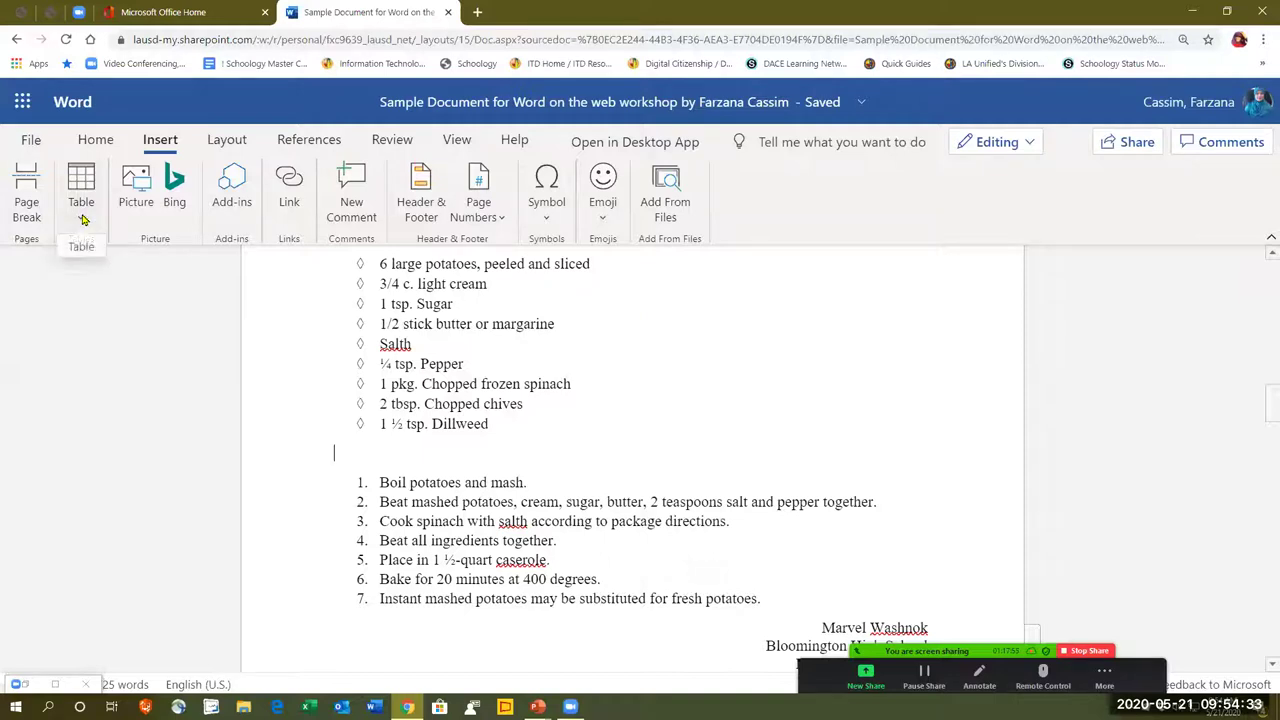
{"action": "left_click", "coordinate": [81, 212]}
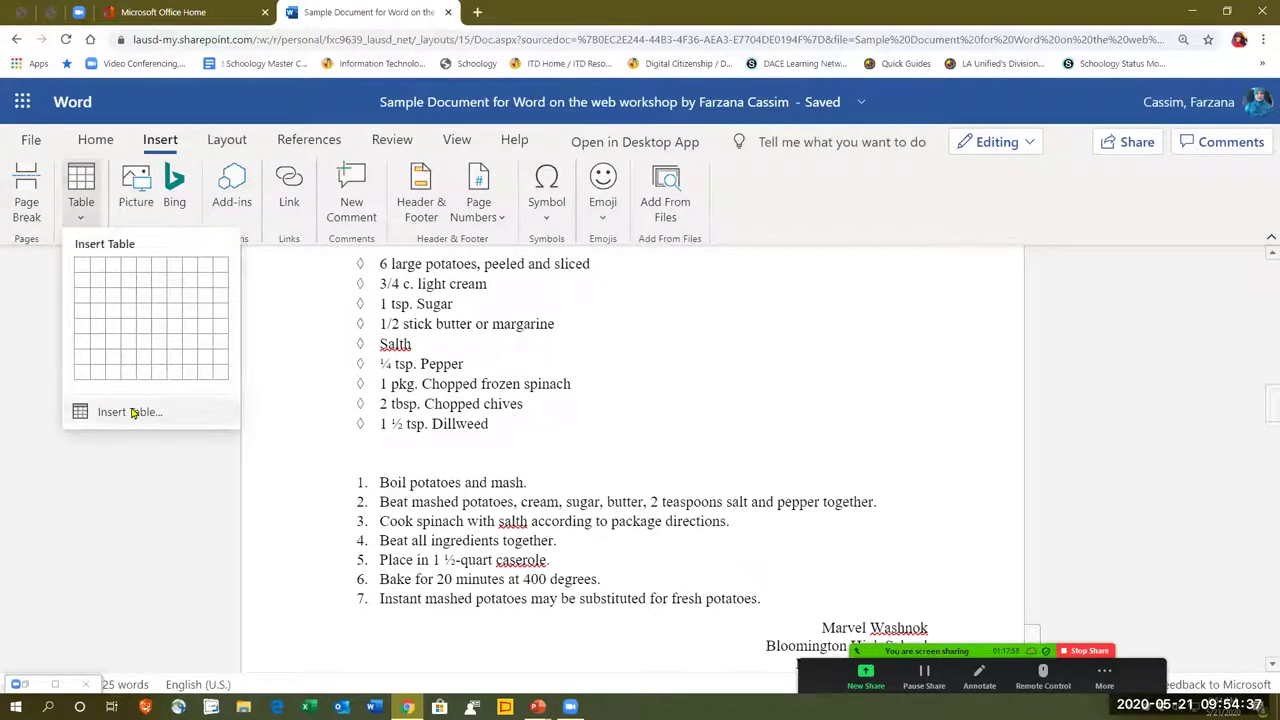
{"action": "left_click", "coordinate": [346, 452]}
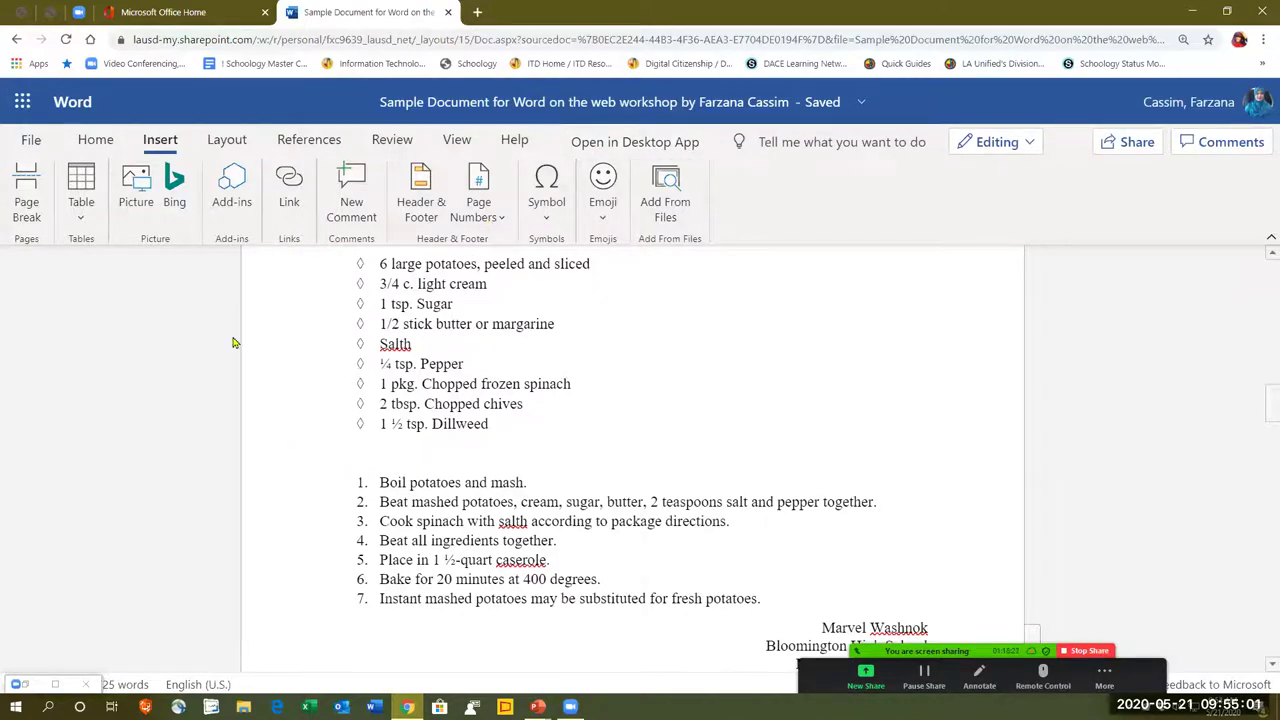
{"action": "left_click", "coordinate": [81, 205]}
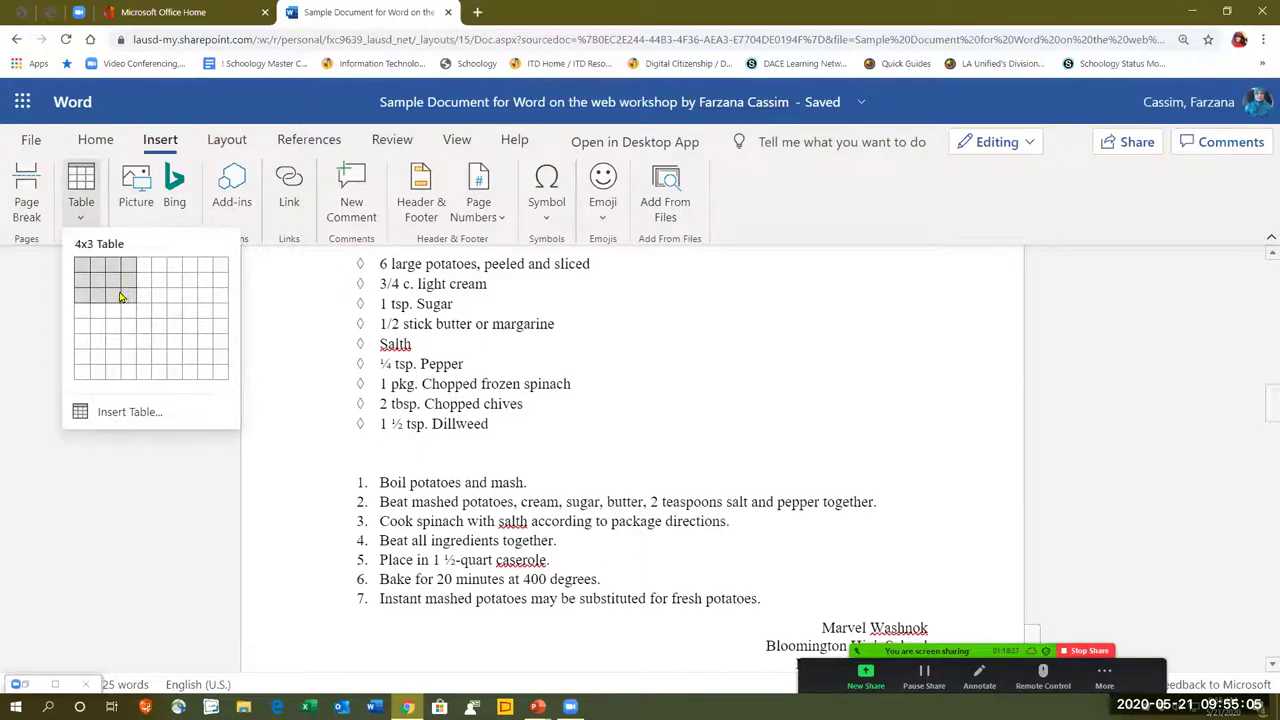
{"action": "left_click", "coordinate": [121, 297]}
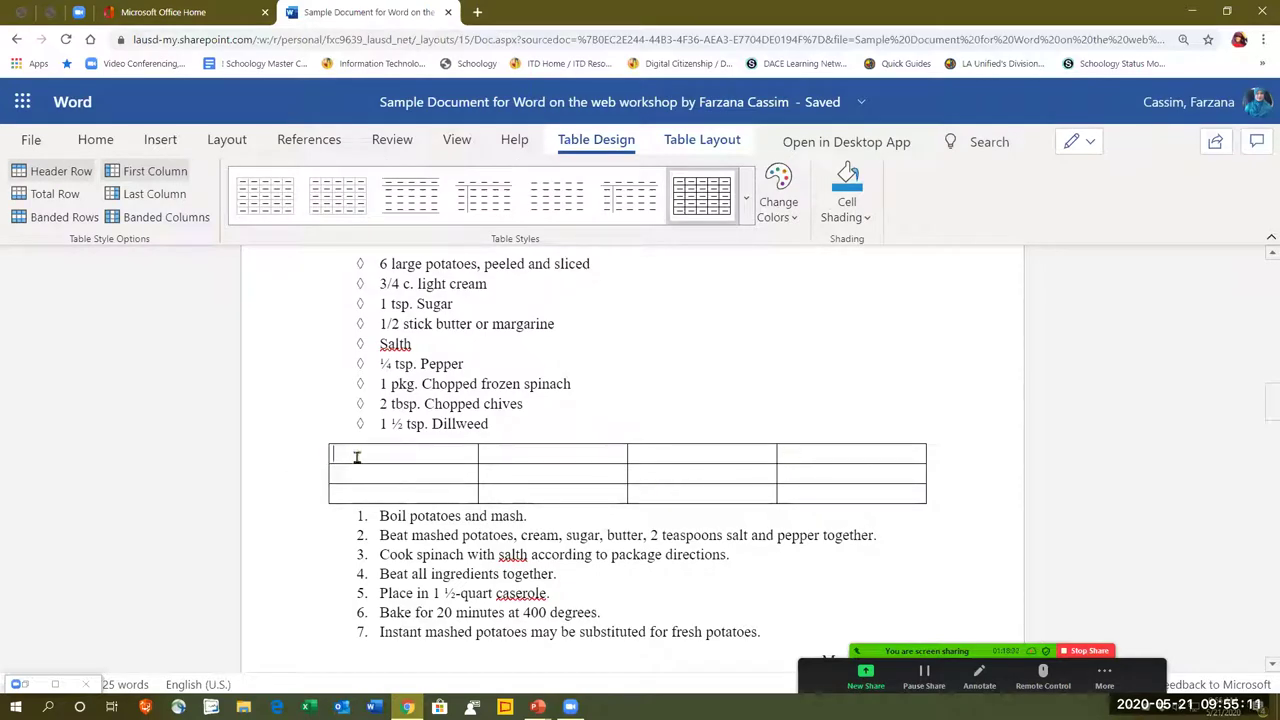
{"action": "left_click", "coordinate": [95, 139]}
{"action": "left_click", "coordinate": [159, 139]}
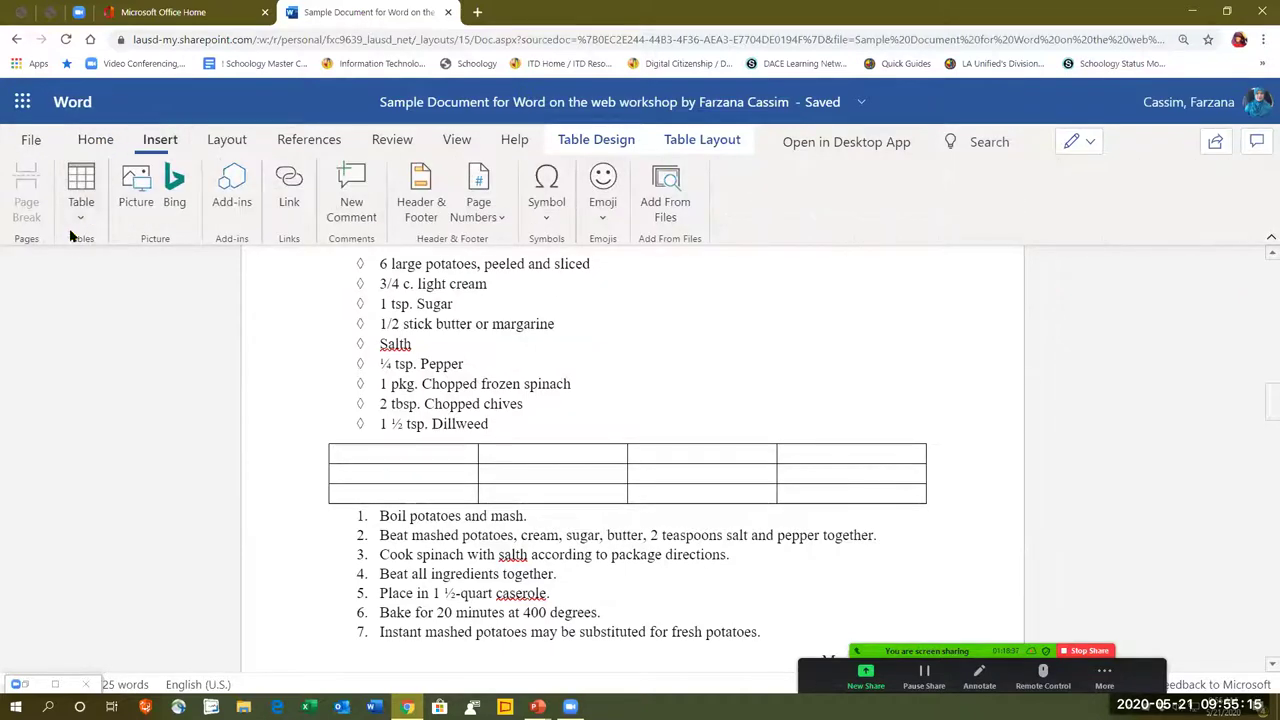
{"action": "left_click", "coordinate": [82, 222]}
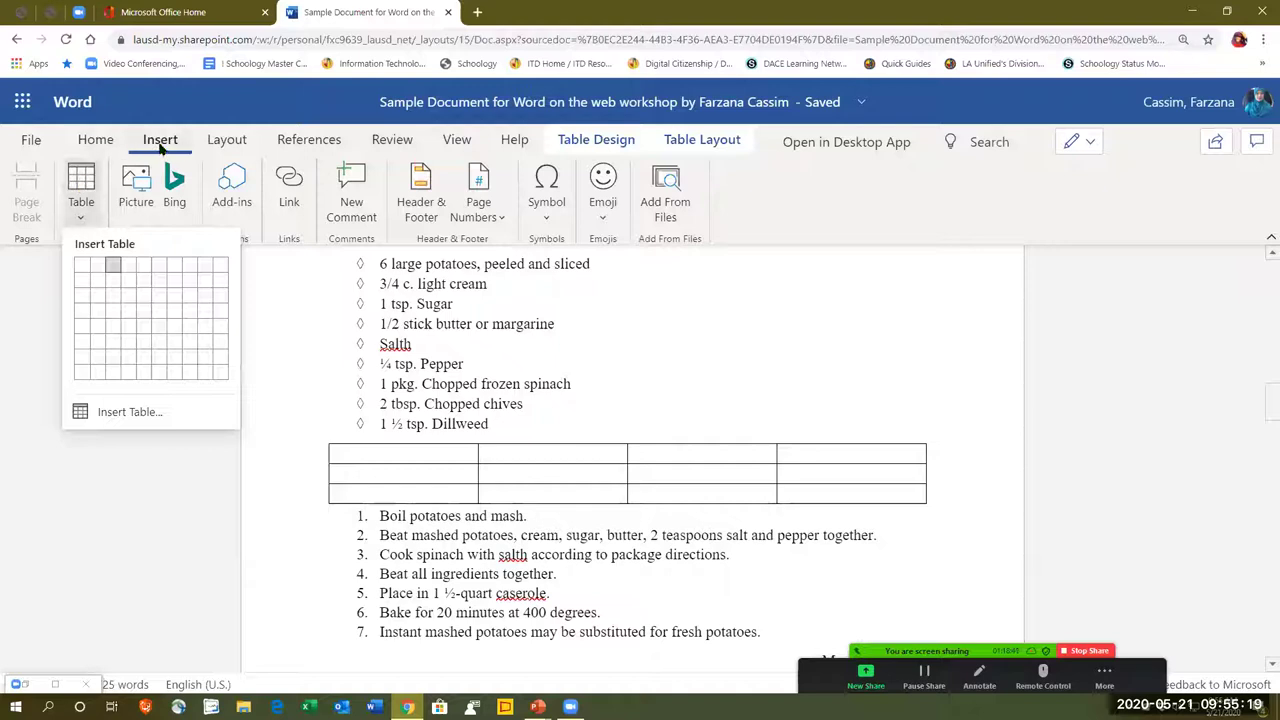
{"action": "left_click", "coordinate": [85, 145]}
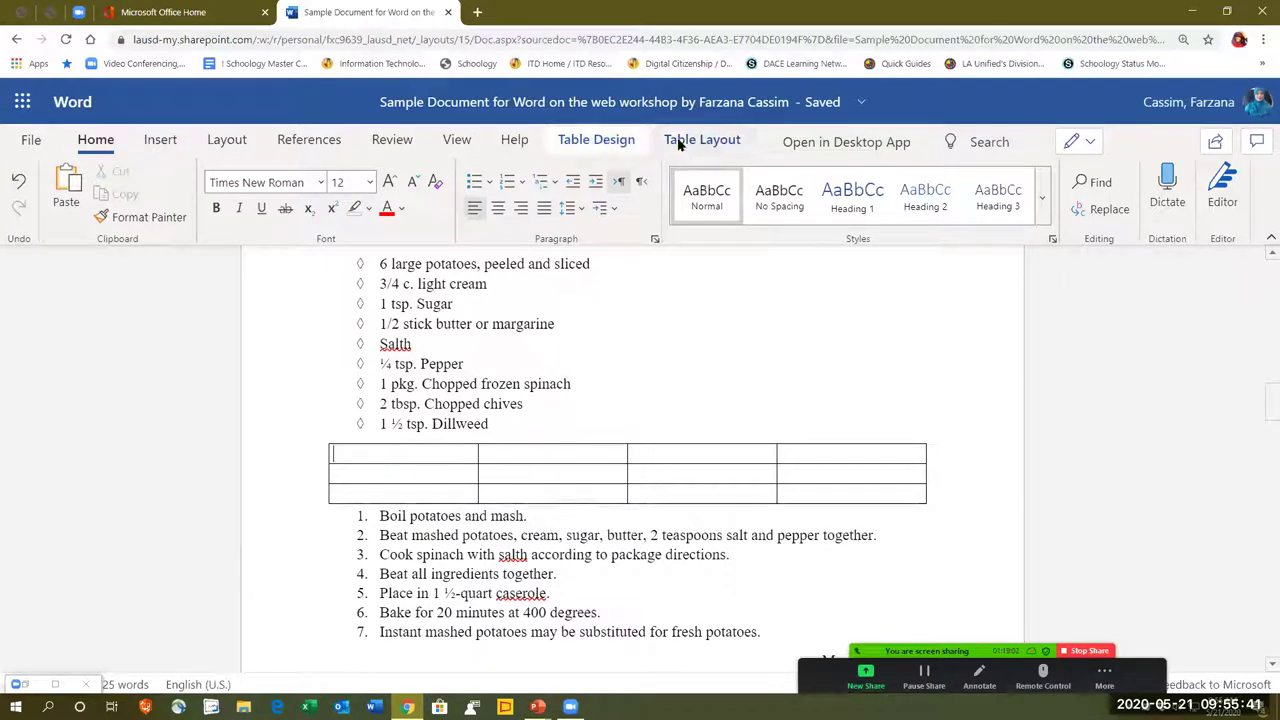
{"action": "left_click", "coordinate": [524, 323]}
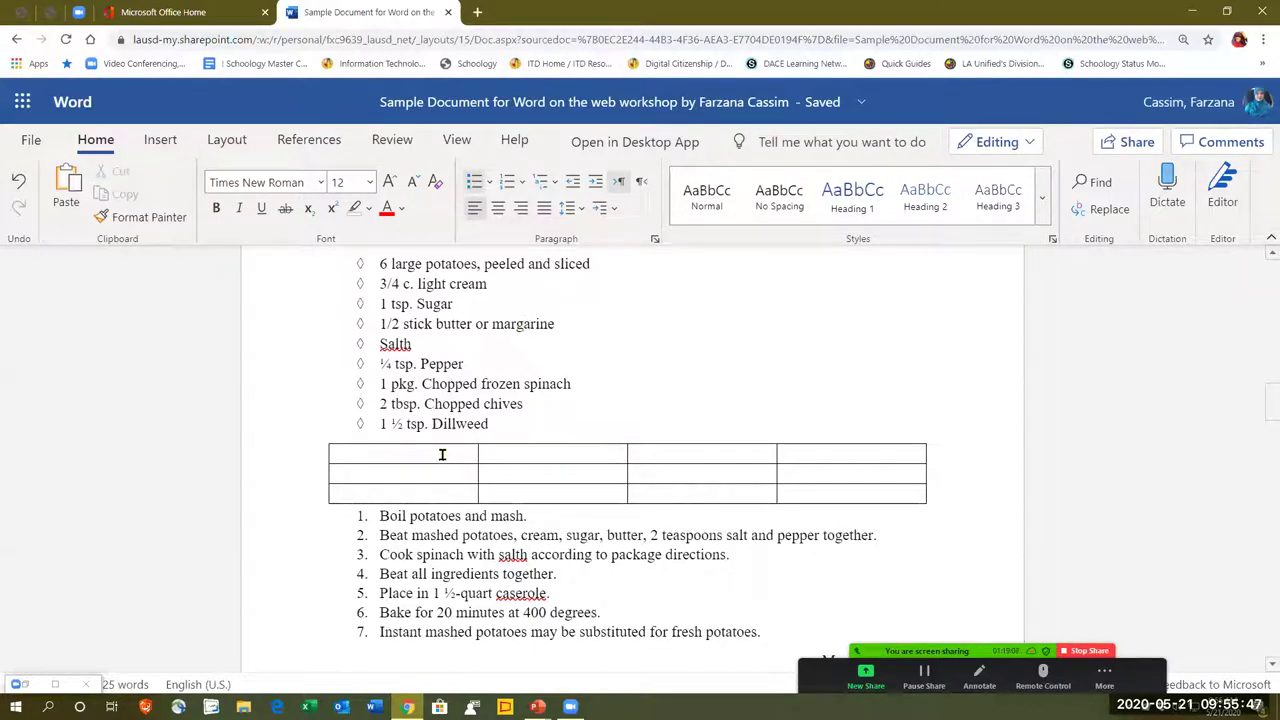
{"action": "left_click", "coordinate": [389, 452]}
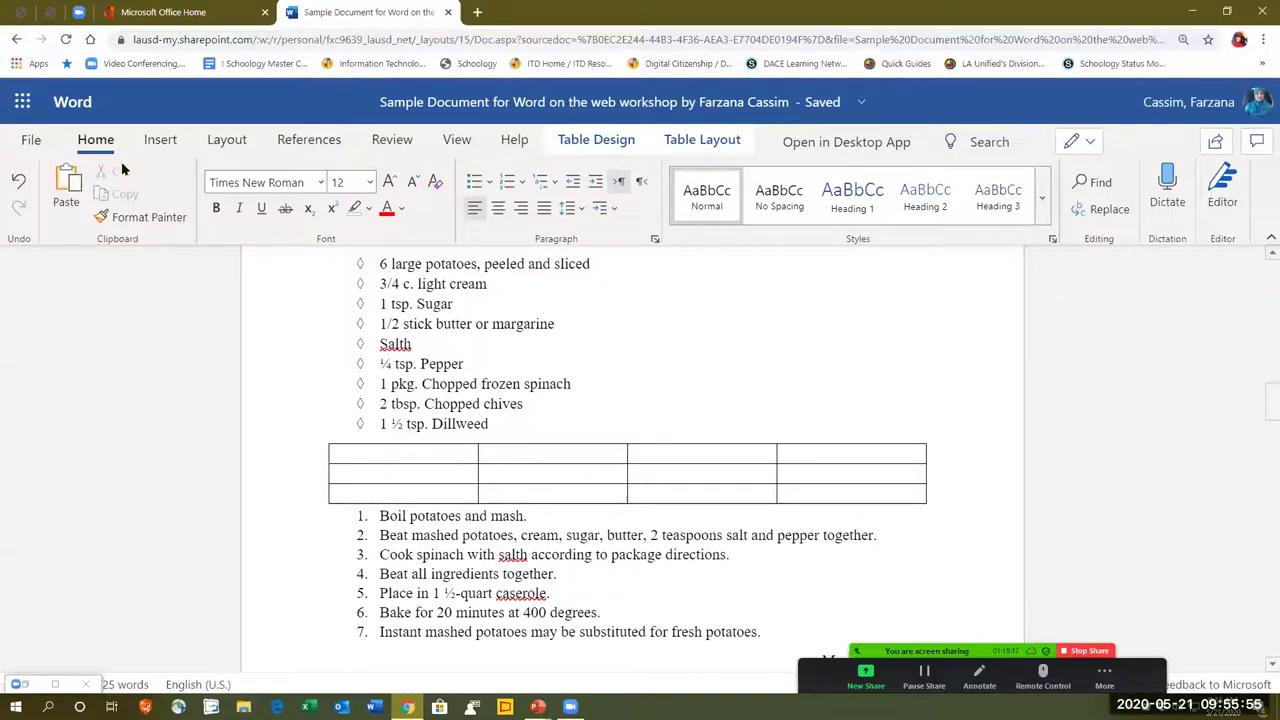
{"action": "left_click", "coordinate": [158, 143]}
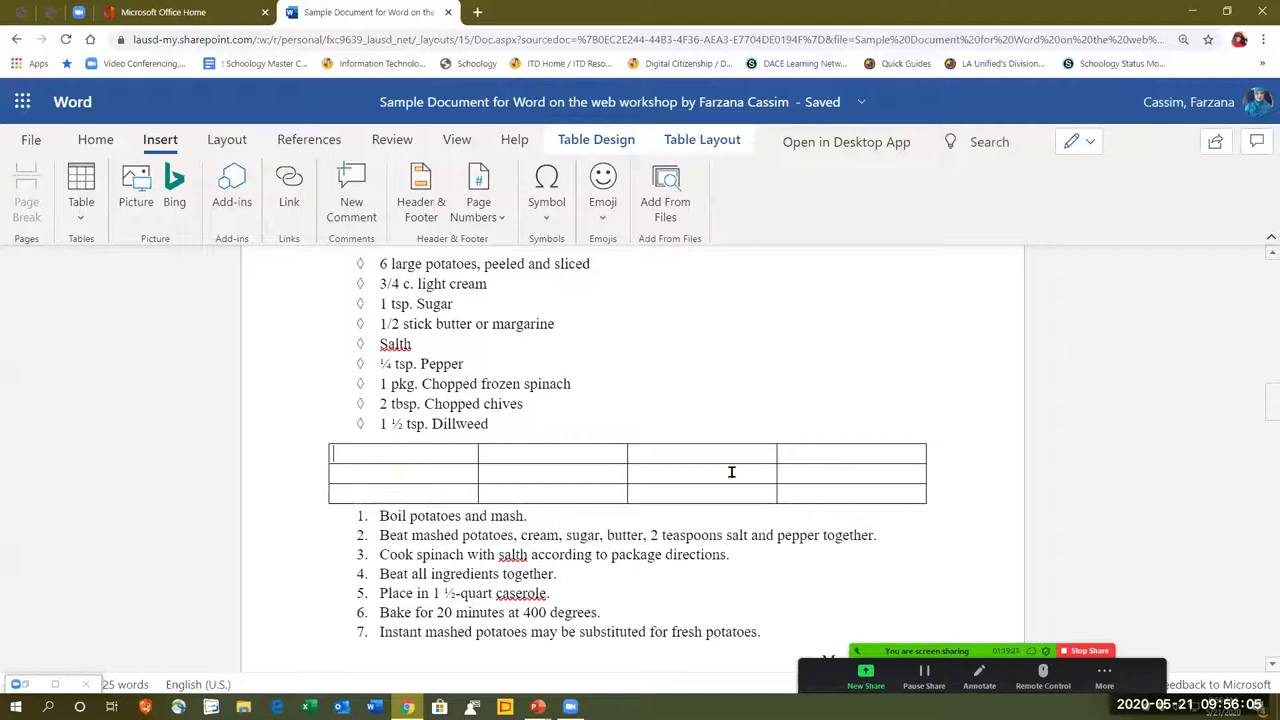
{"action": "left_click", "coordinate": [613, 141]}
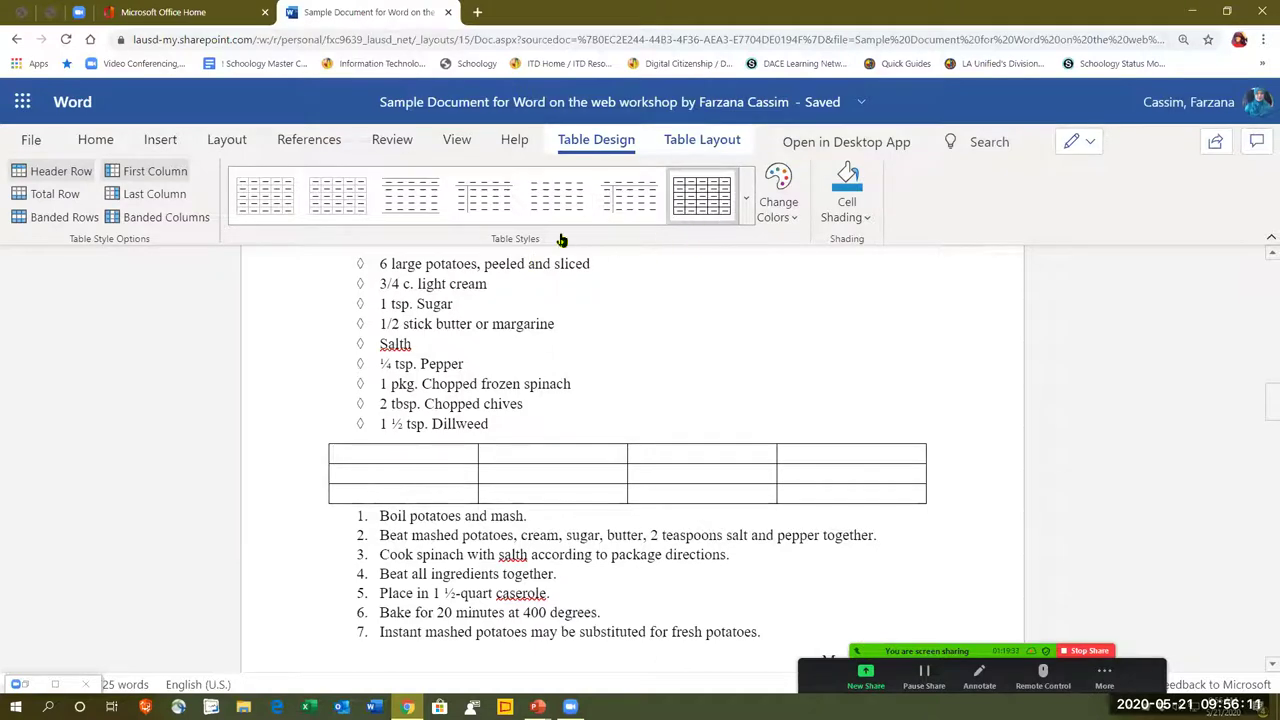
{"action": "left_click", "coordinate": [746, 199]}
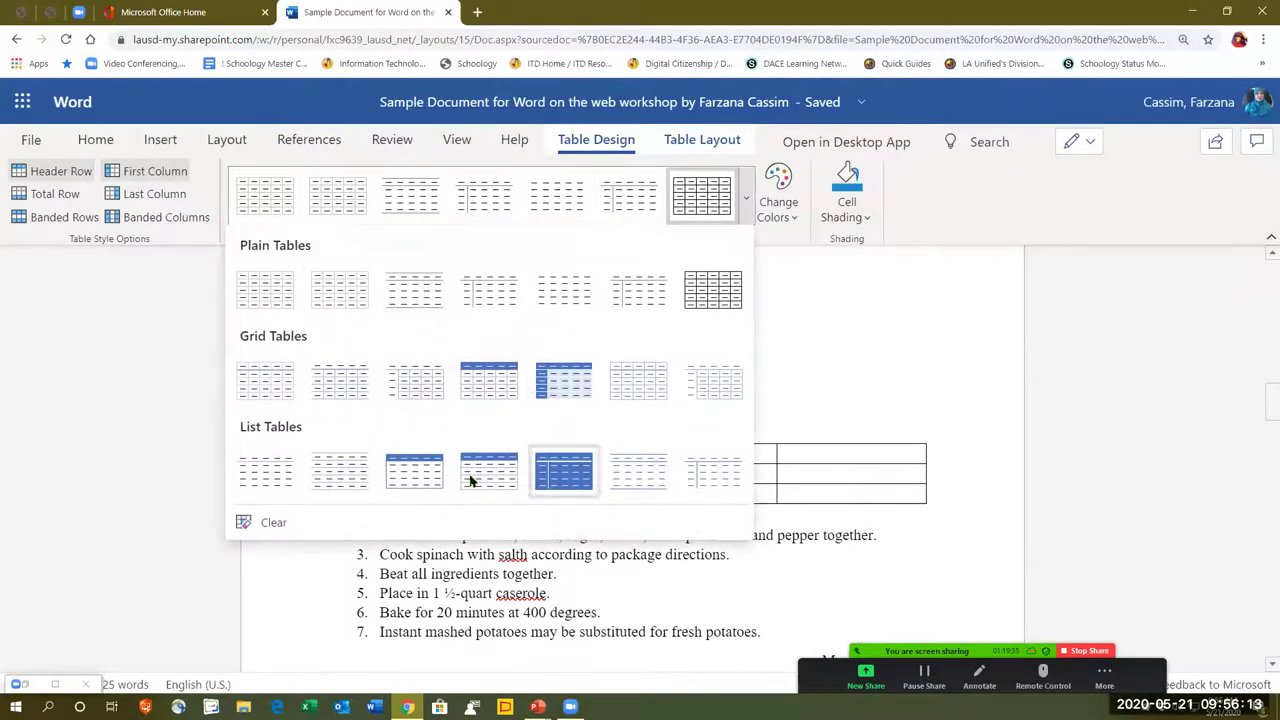
{"action": "left_click", "coordinate": [694, 146]}
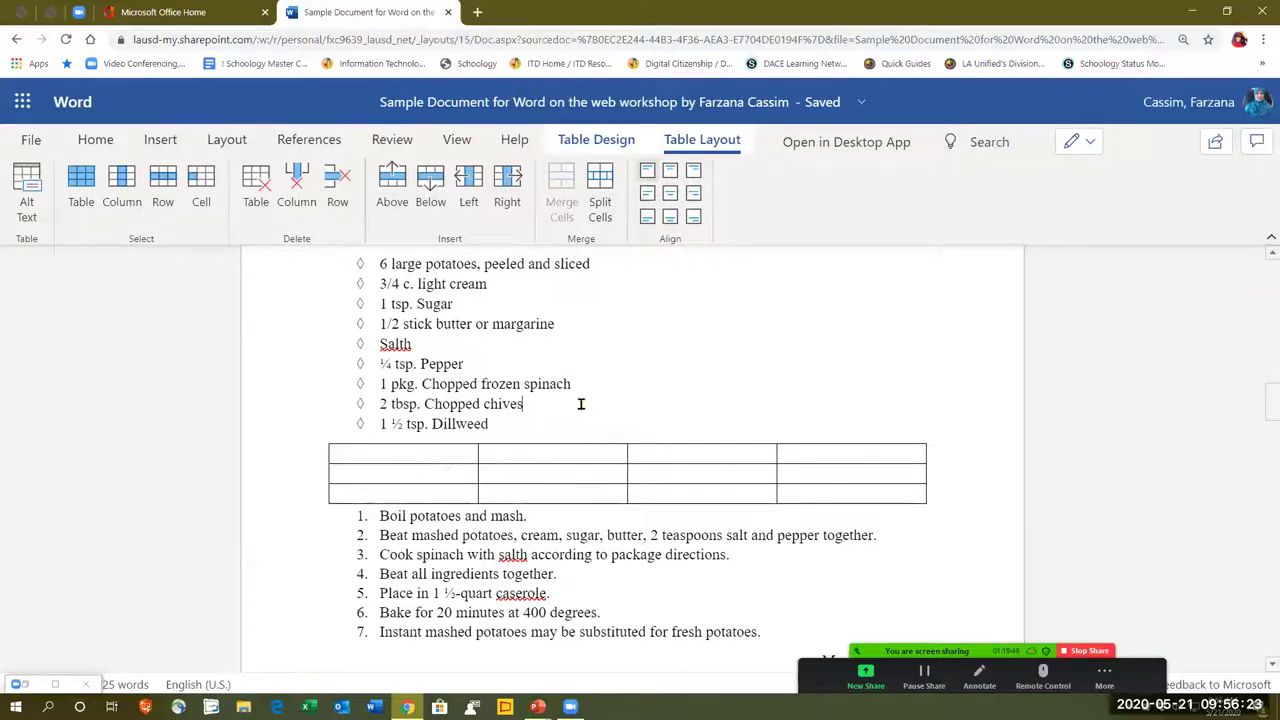
{"action": "left_click", "coordinate": [607, 368]}
Place the cursor right after 'appetites.' at the end of the Scandinavia paragraph
{"action": "left_click", "coordinate": [160, 139]}
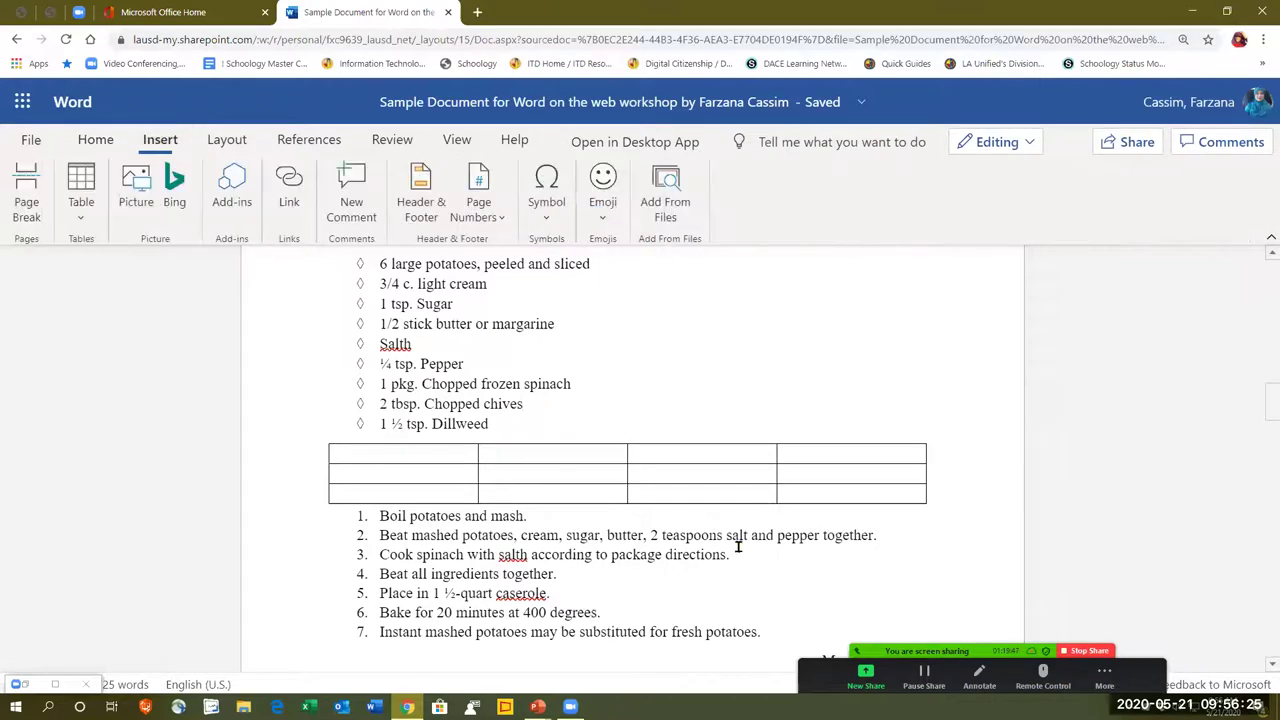
{"action": "scroll", "coordinate": [766, 478], "scroll_direction": "down", "scroll_amount": 3}
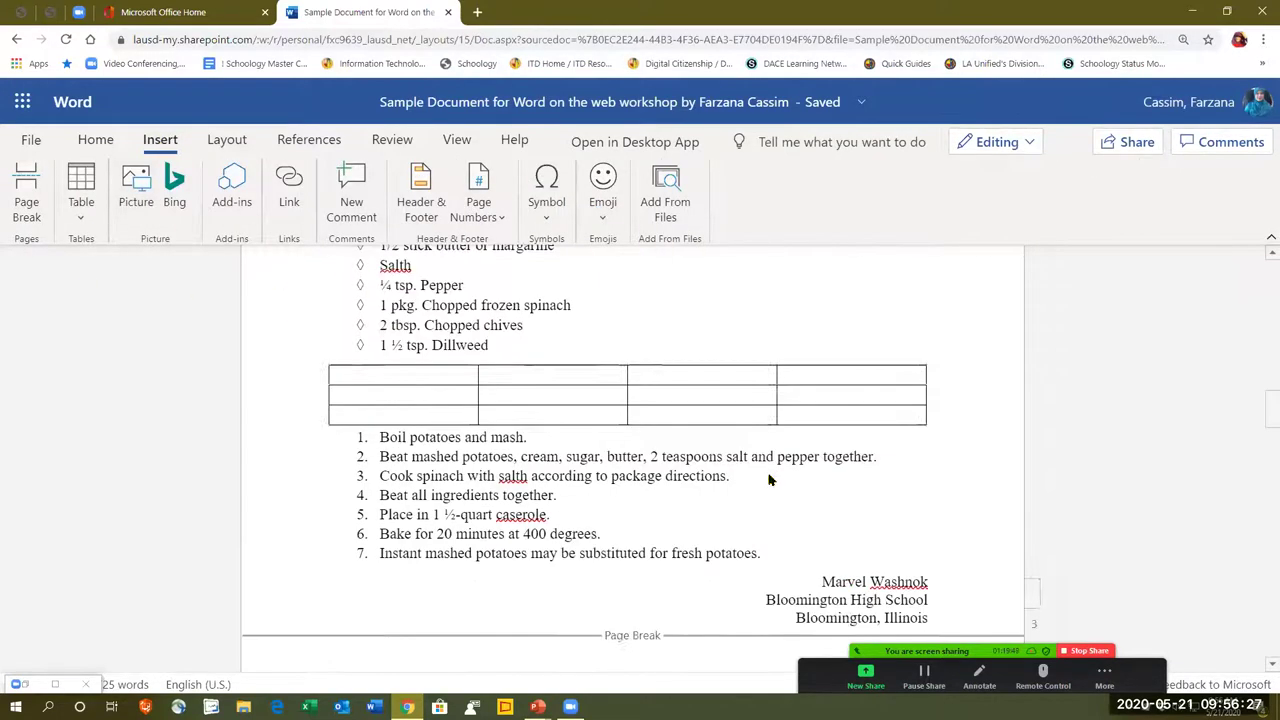
{"action": "scroll", "coordinate": [766, 478], "scroll_direction": "down", "scroll_amount": 4}
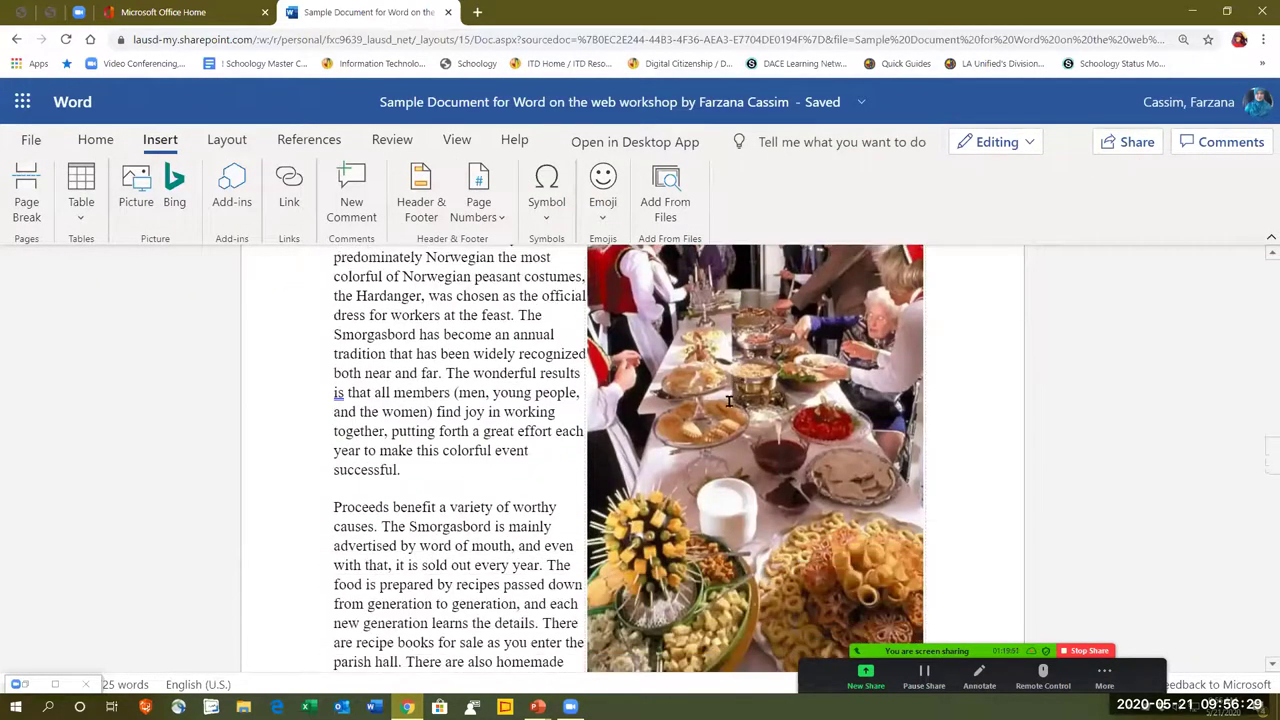
{"action": "scroll", "coordinate": [775, 522], "scroll_direction": "up", "scroll_amount": 12}
{"action": "scroll", "coordinate": [775, 522], "scroll_direction": "down", "scroll_amount": 4}
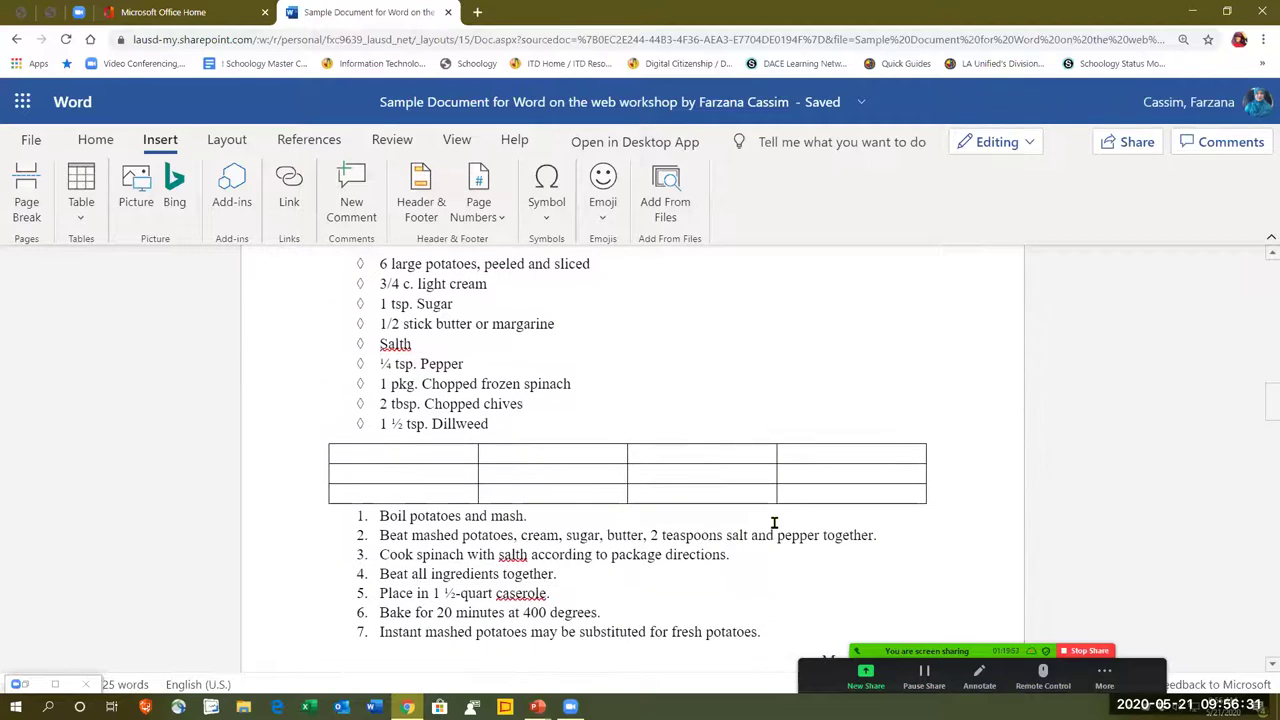
{"action": "scroll", "coordinate": [774, 522], "scroll_direction": "down", "scroll_amount": 2}
{"action": "scroll", "coordinate": [580, 543], "scroll_direction": "up", "scroll_amount": 12}
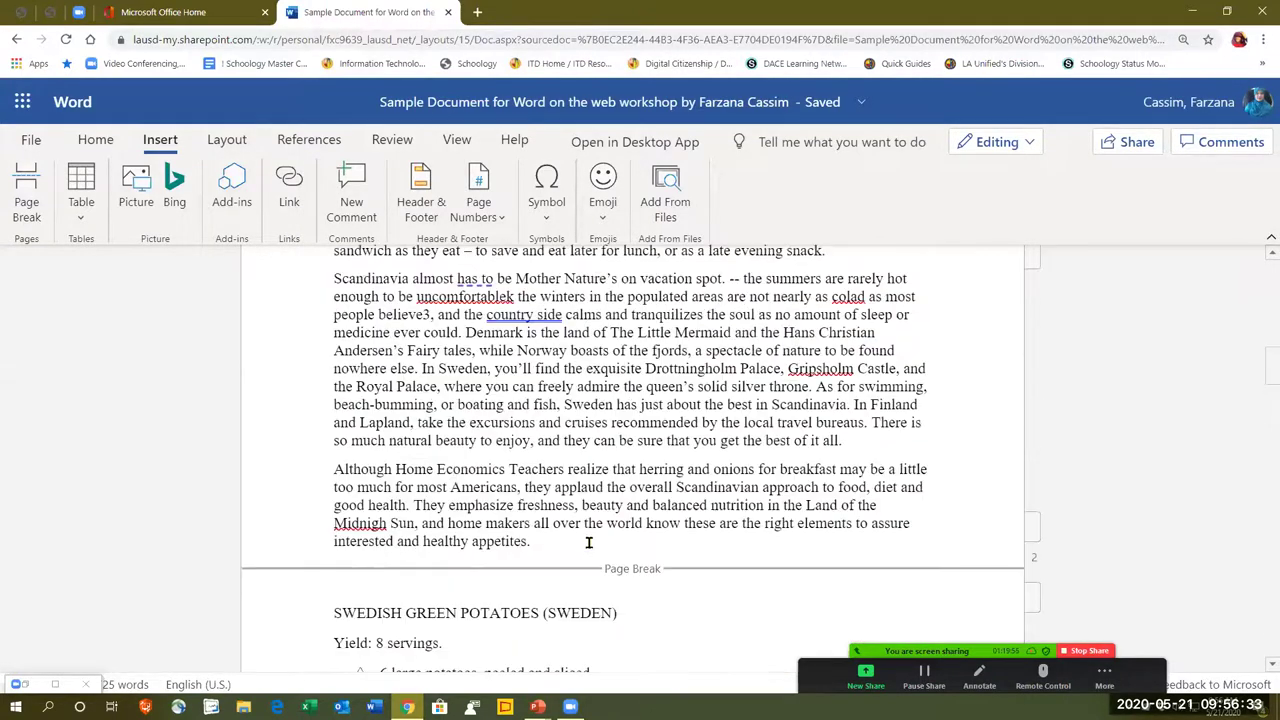
{"action": "left_click", "coordinate": [641, 542]}
{"action": "scroll", "coordinate": [644, 541], "scroll_direction": "down", "scroll_amount": 1}
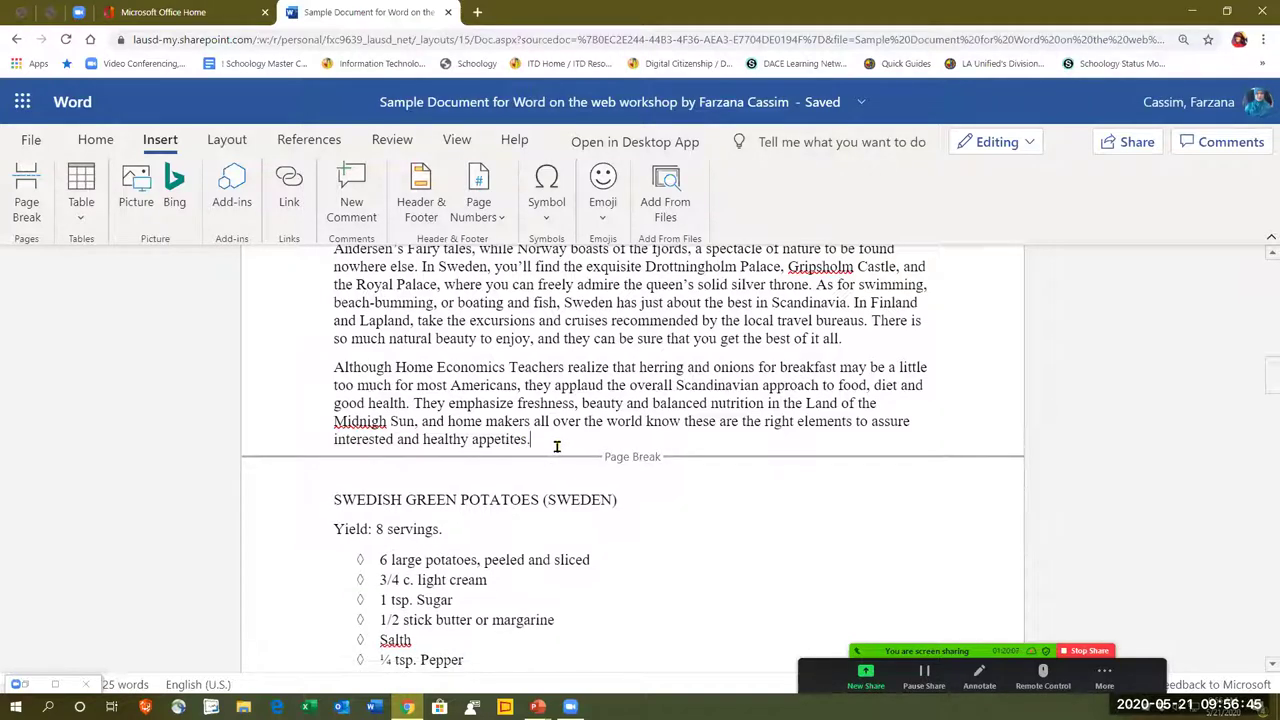
Delete the page break before the Swedish Green Potatoes heading, leaving one empty line
{"action": "key", "text": "Delete"}
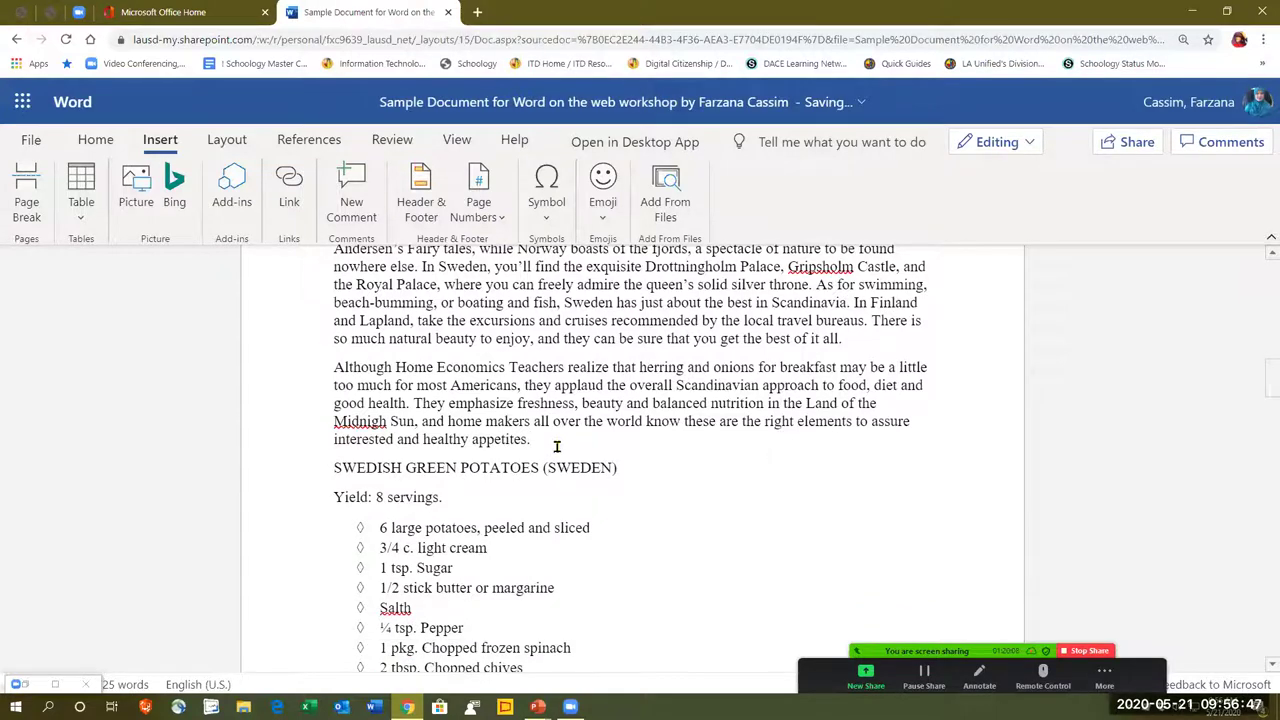
{"action": "key", "text": "ctrl+z"}
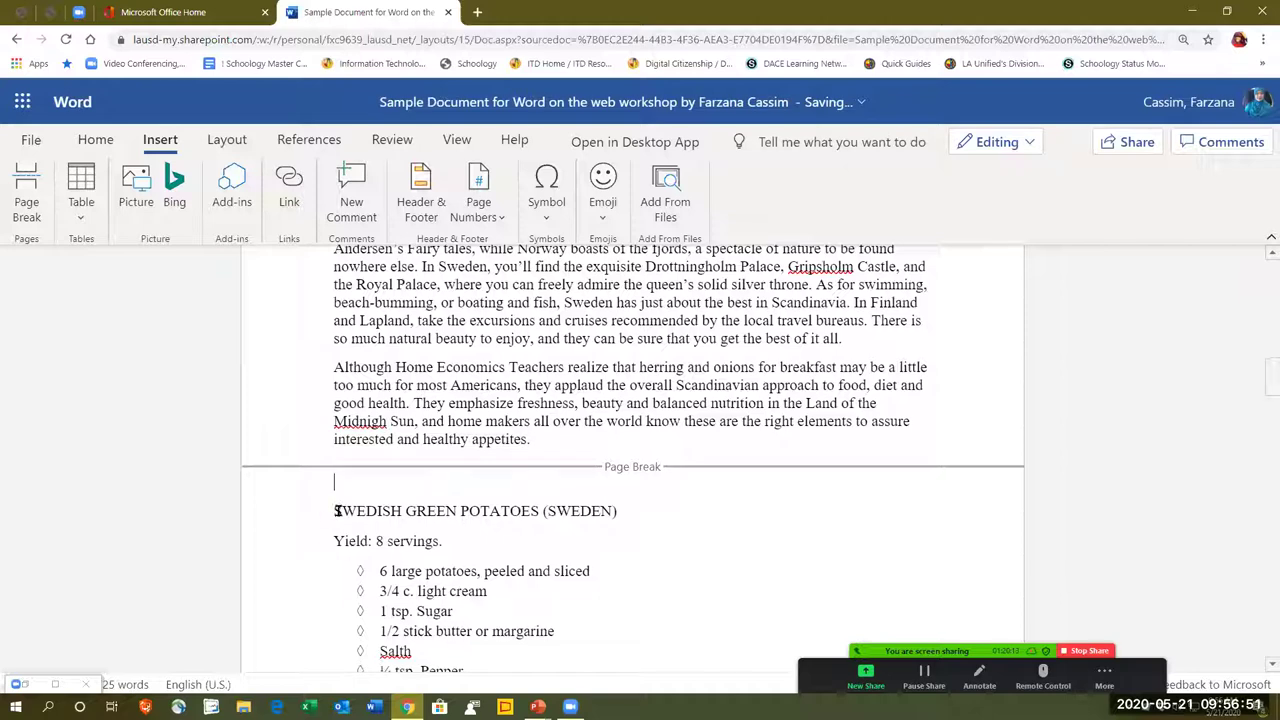
{"action": "key", "text": "Delete"}
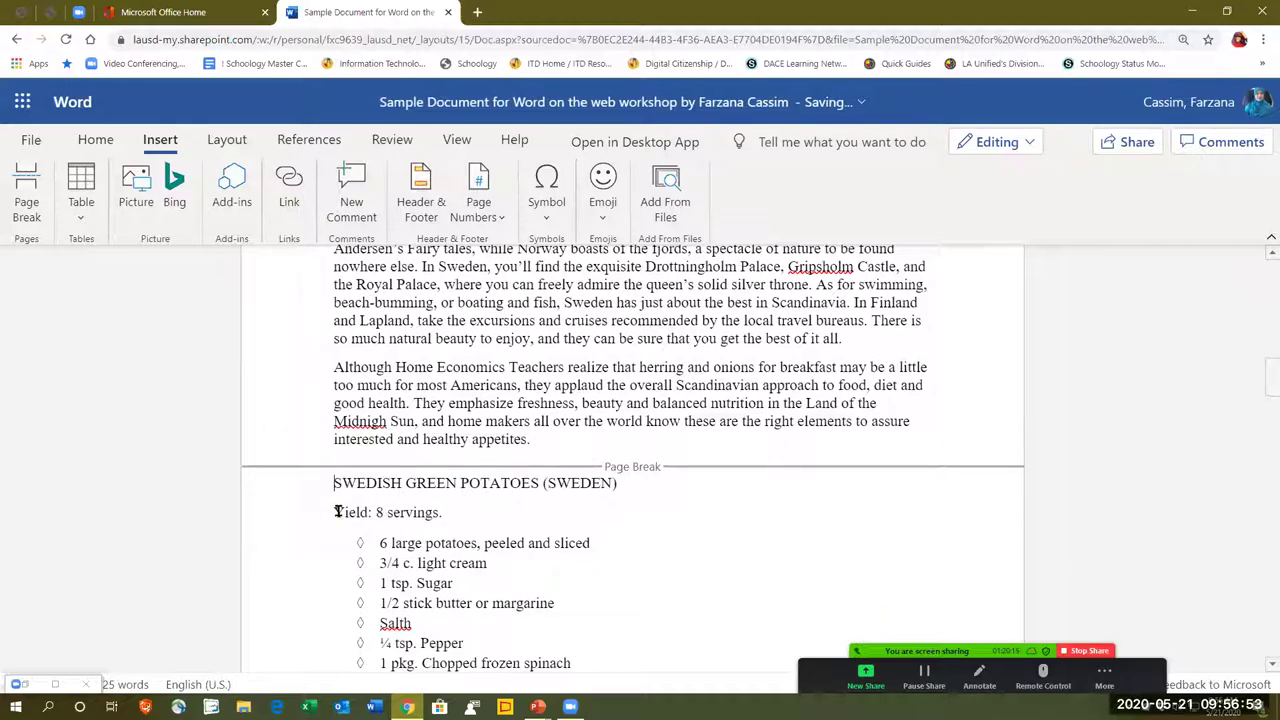
{"action": "key", "text": "BackSpace"}
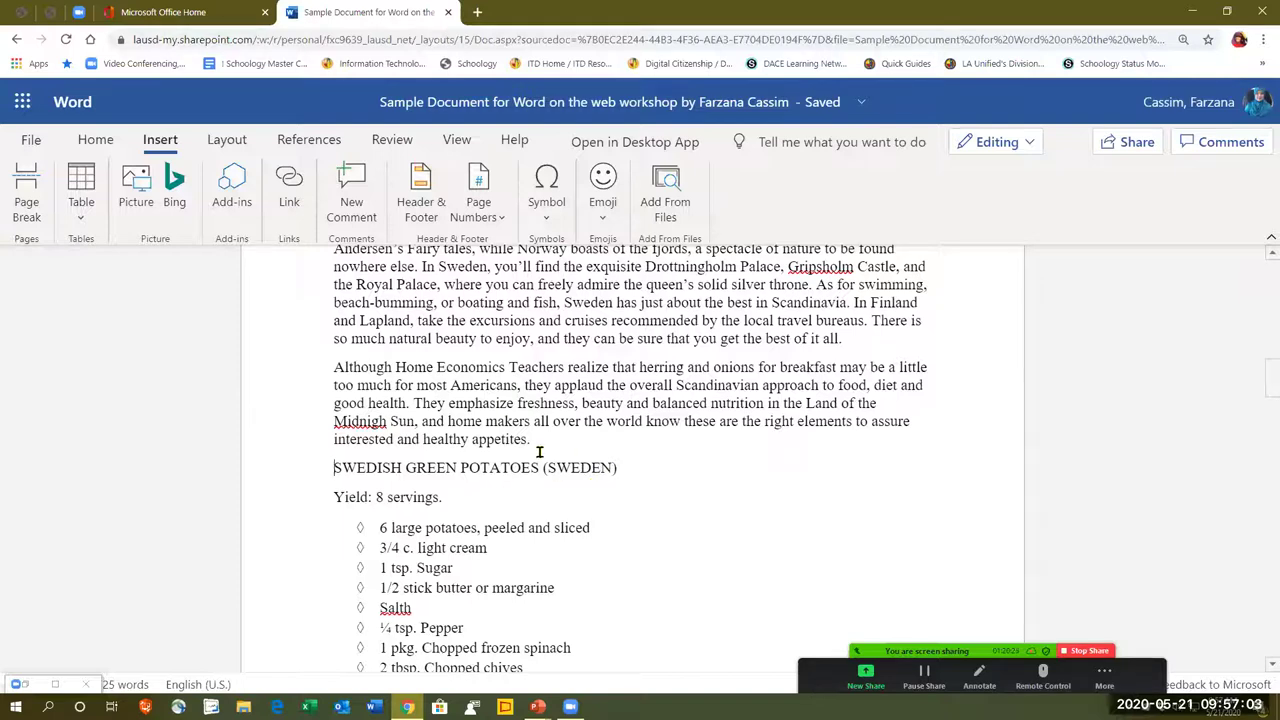
{"action": "key", "text": "Return"}
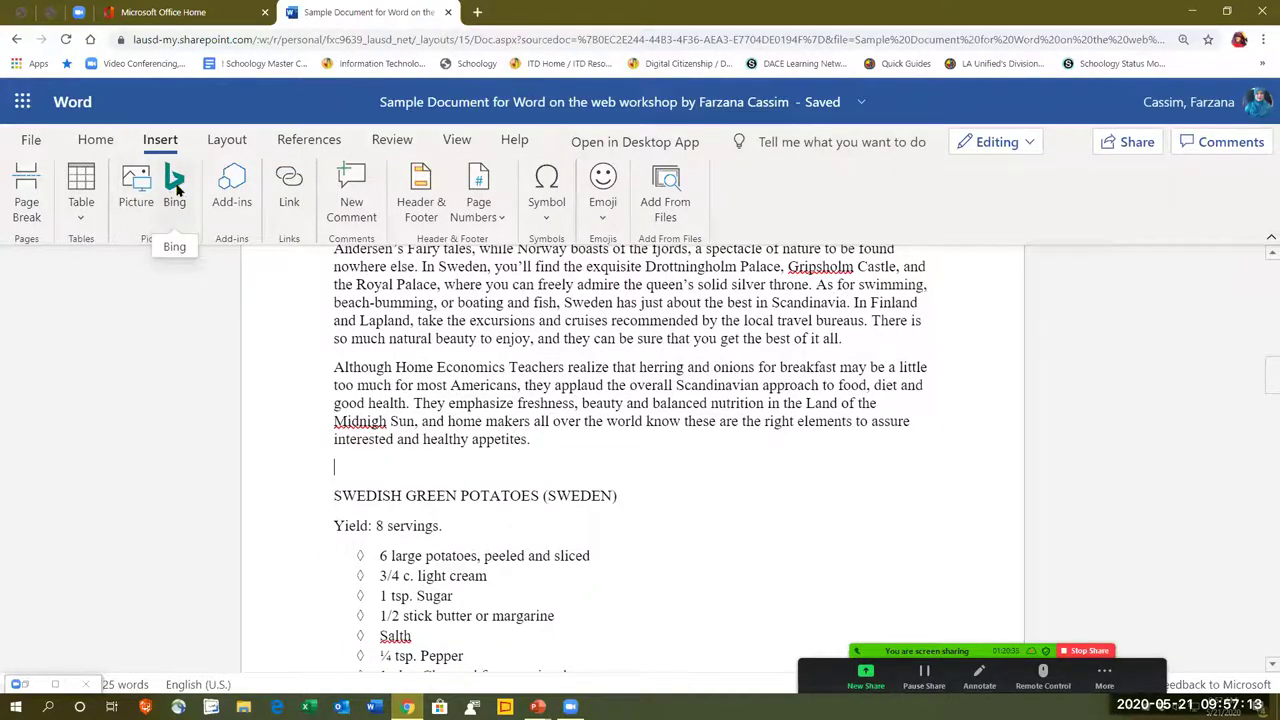
Search Bing images for 'buffet' and insert the roast meats and shrimp photo
{"action": "left_click", "coordinate": [175, 185]}
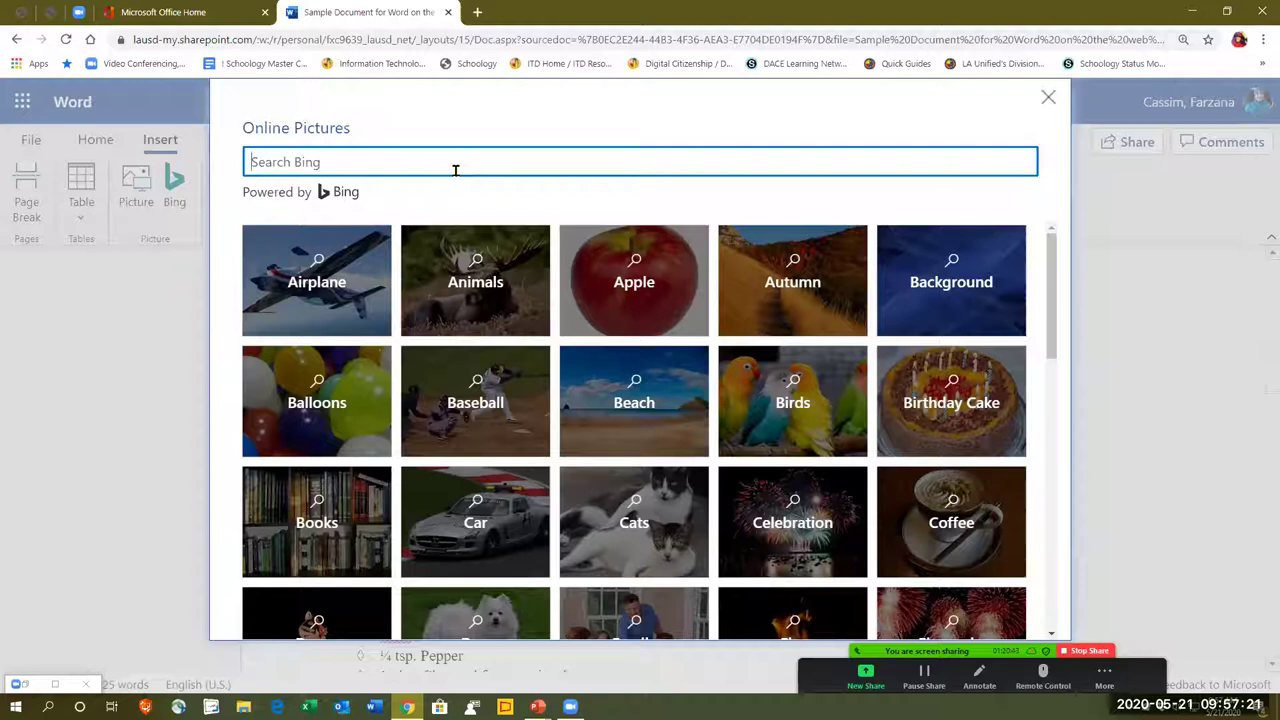
{"action": "type", "text": "buffet"}
{"action": "key", "text": "Return"}
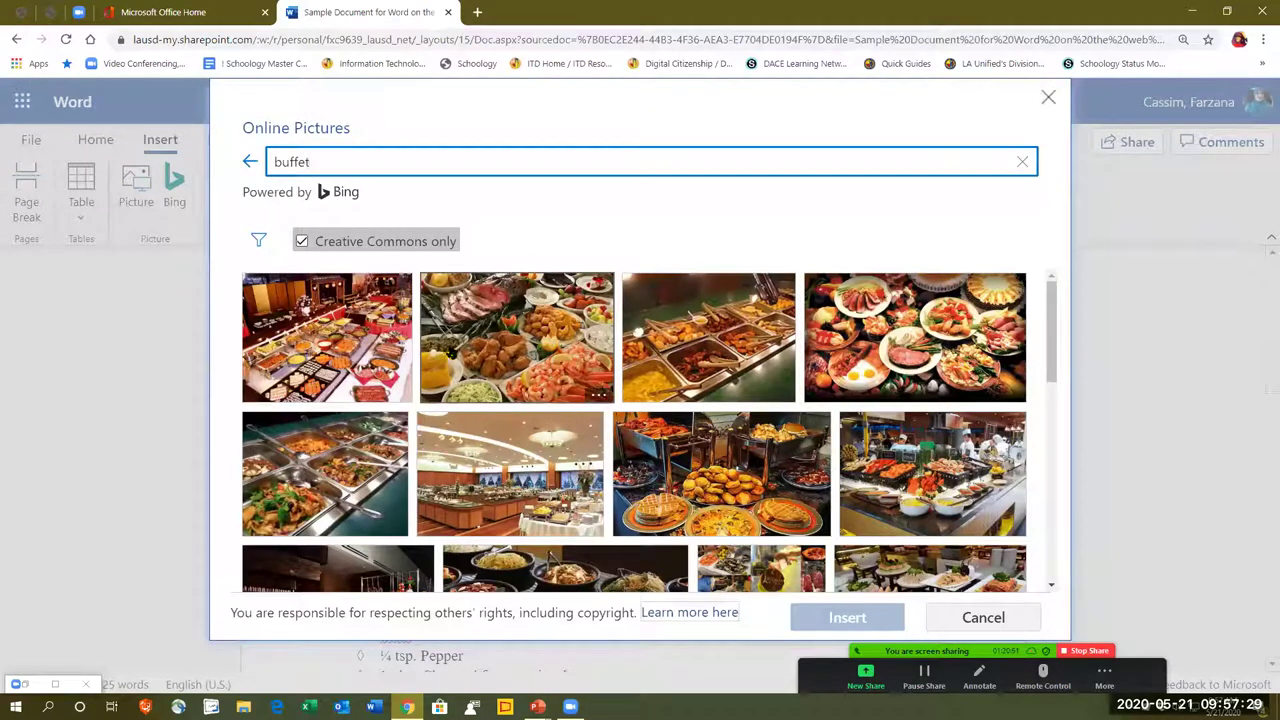
{"action": "left_click", "coordinate": [550, 330]}
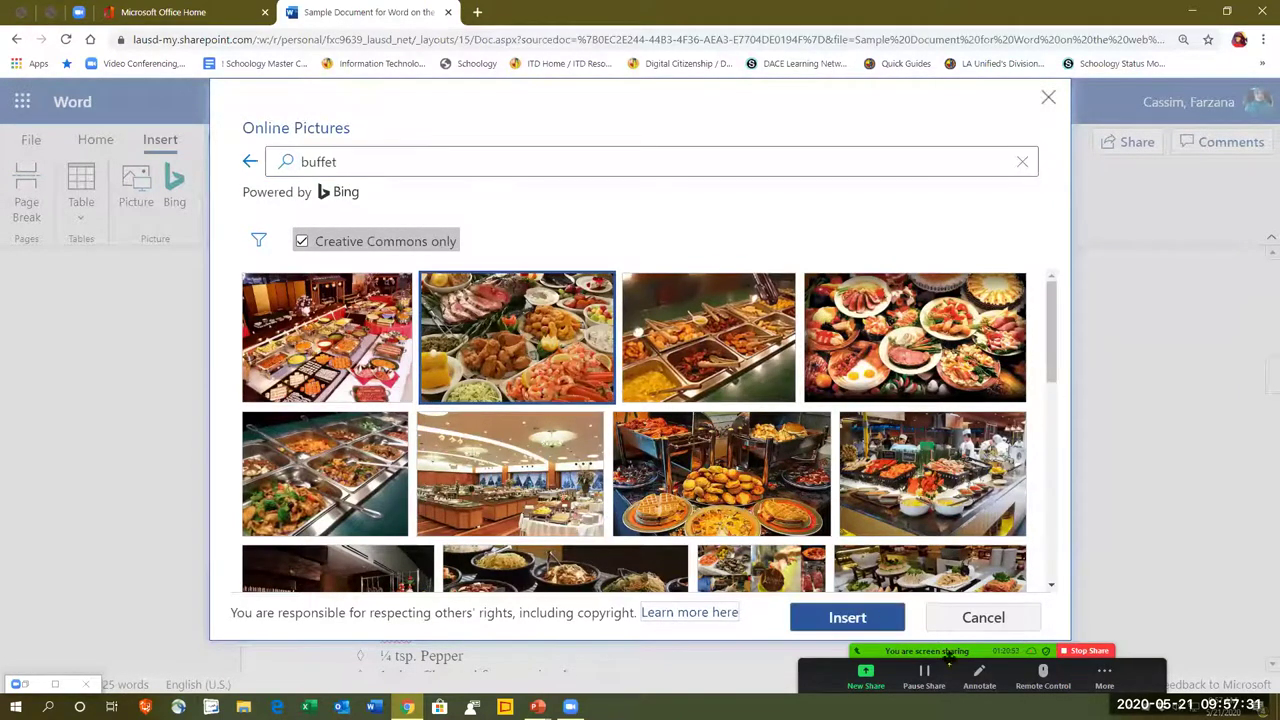
{"action": "left_click", "coordinate": [826, 618]}
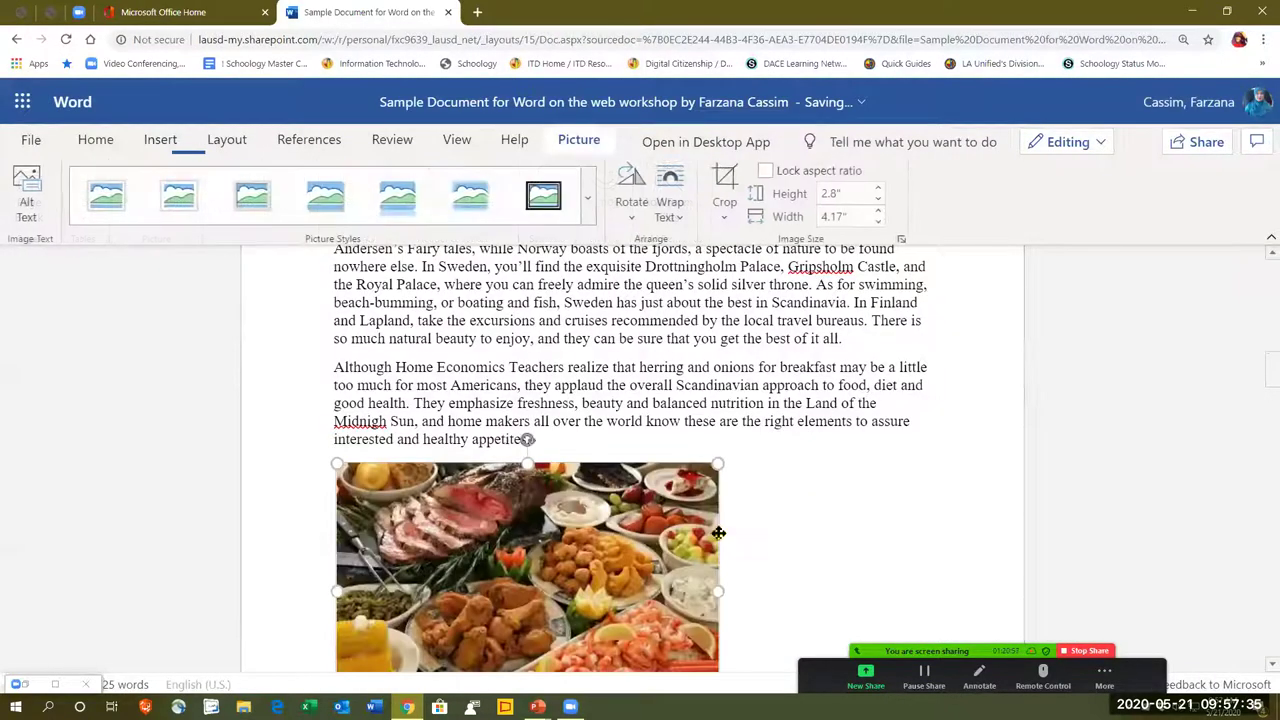
Select the buffet photo and expand the Picture Styles gallery on the Picture tab
{"action": "scroll", "coordinate": [716, 531], "scroll_direction": "down", "scroll_amount": 3}
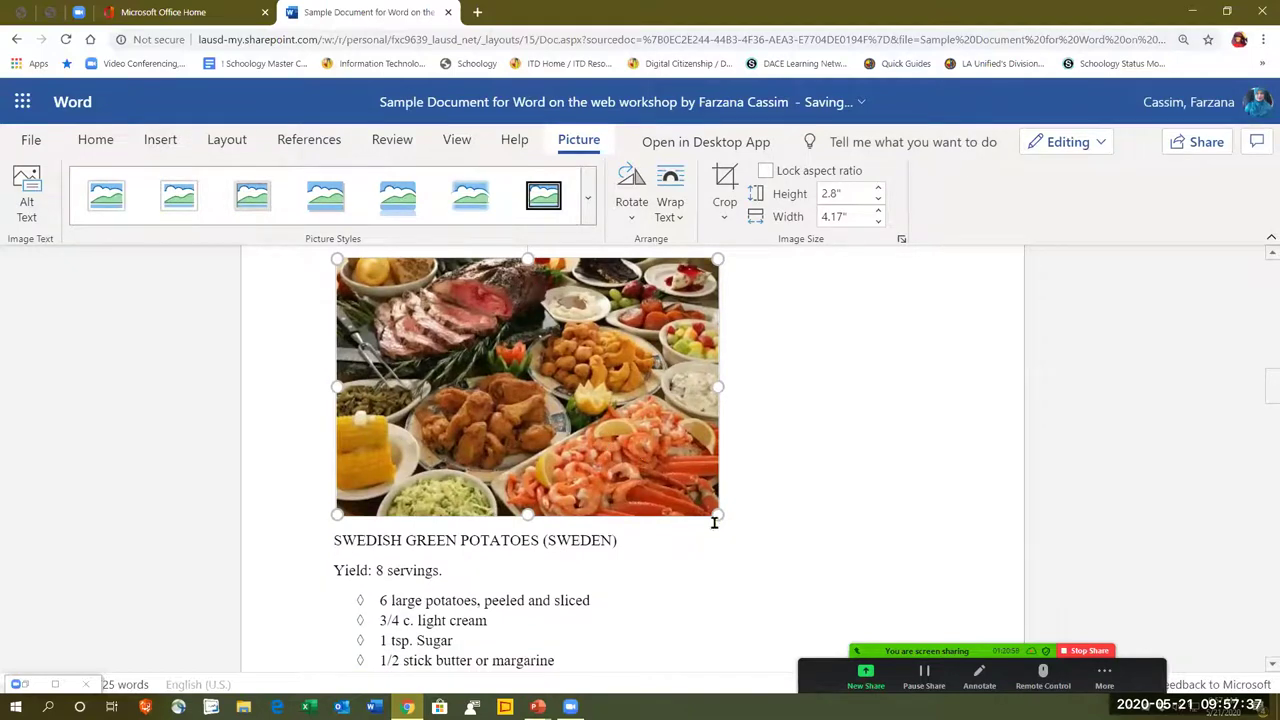
{"action": "scroll", "coordinate": [628, 438], "scroll_direction": "up", "scroll_amount": 1}
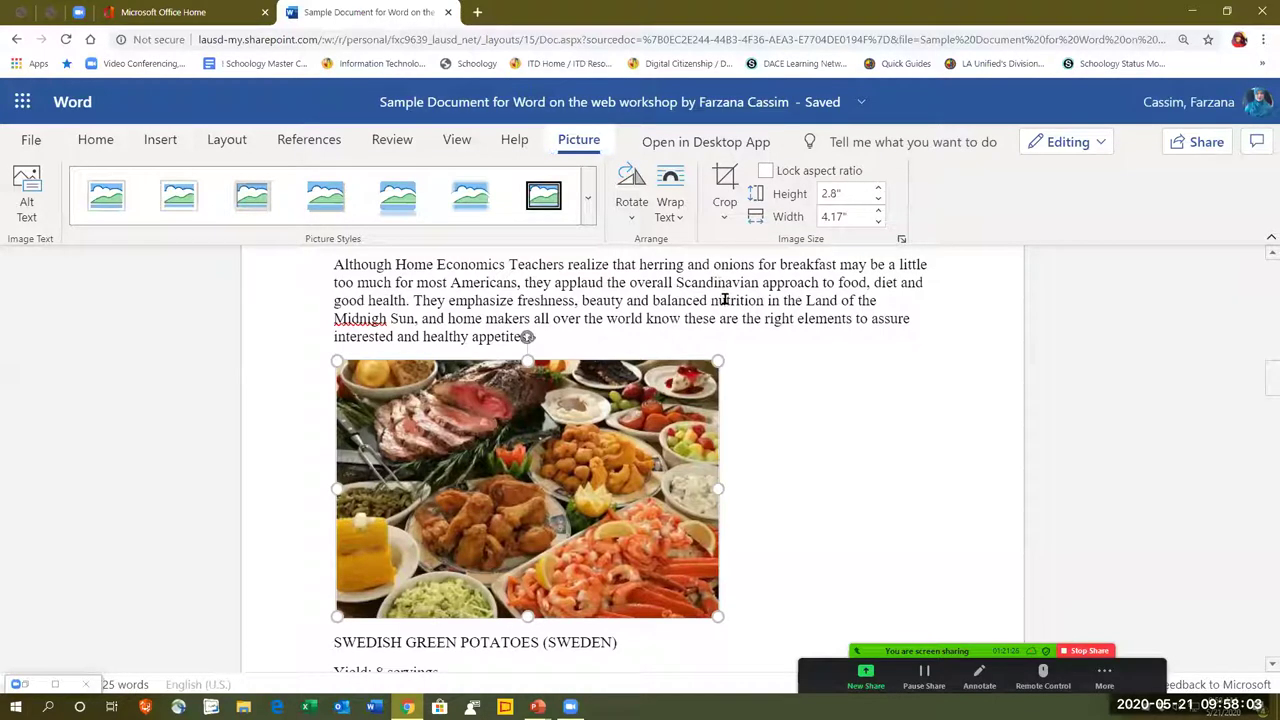
{"action": "left_click", "coordinate": [797, 306]}
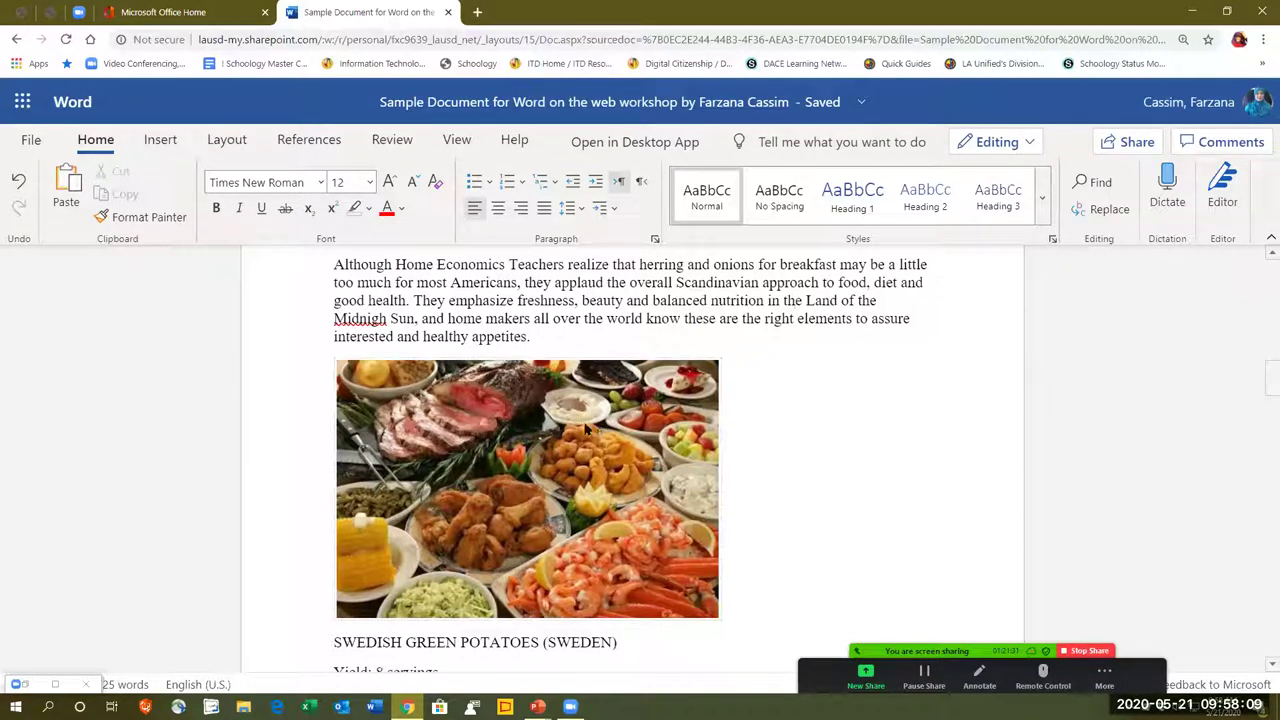
{"action": "left_click", "coordinate": [536, 430]}
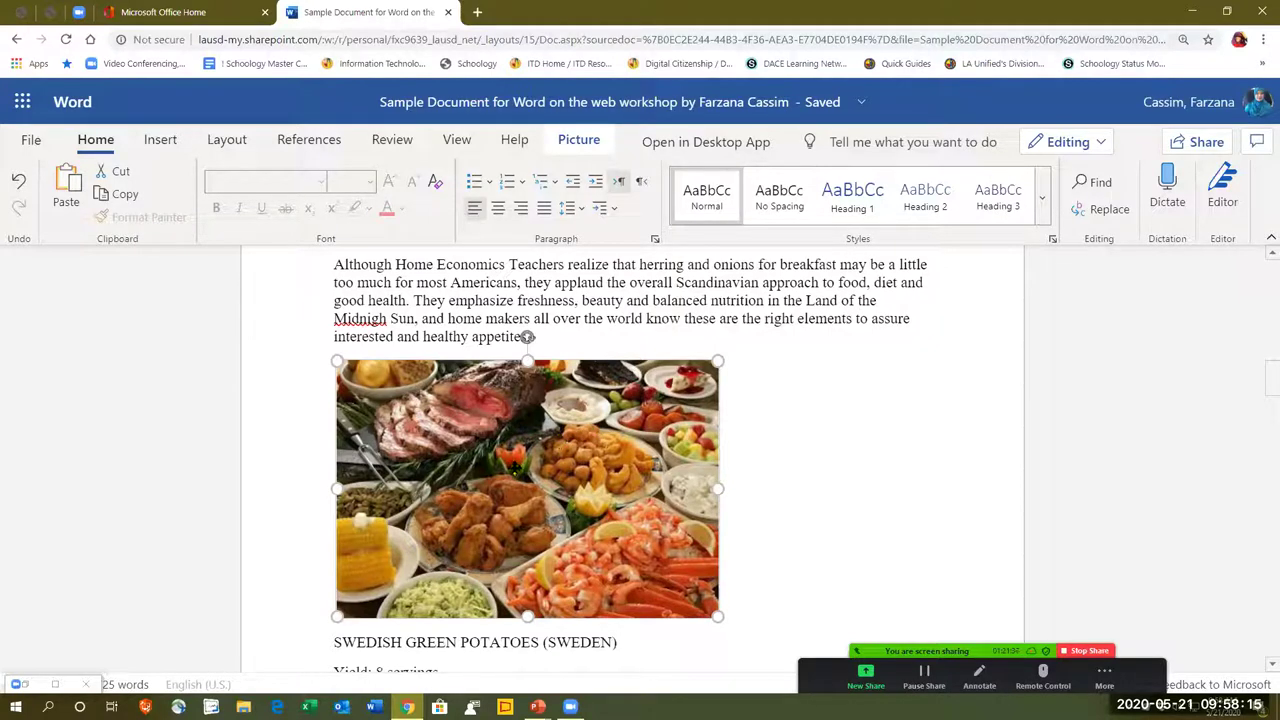
{"action": "left_click", "coordinate": [527, 455]}
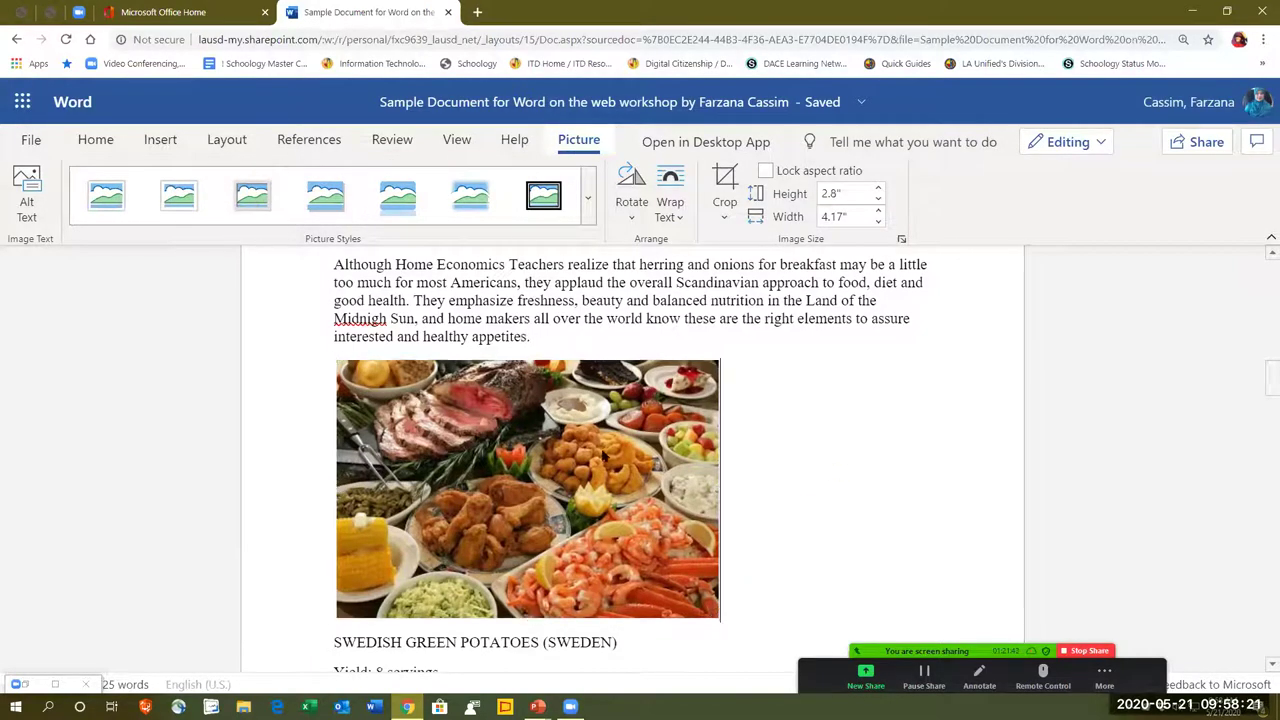
{"action": "left_click", "coordinate": [565, 448]}
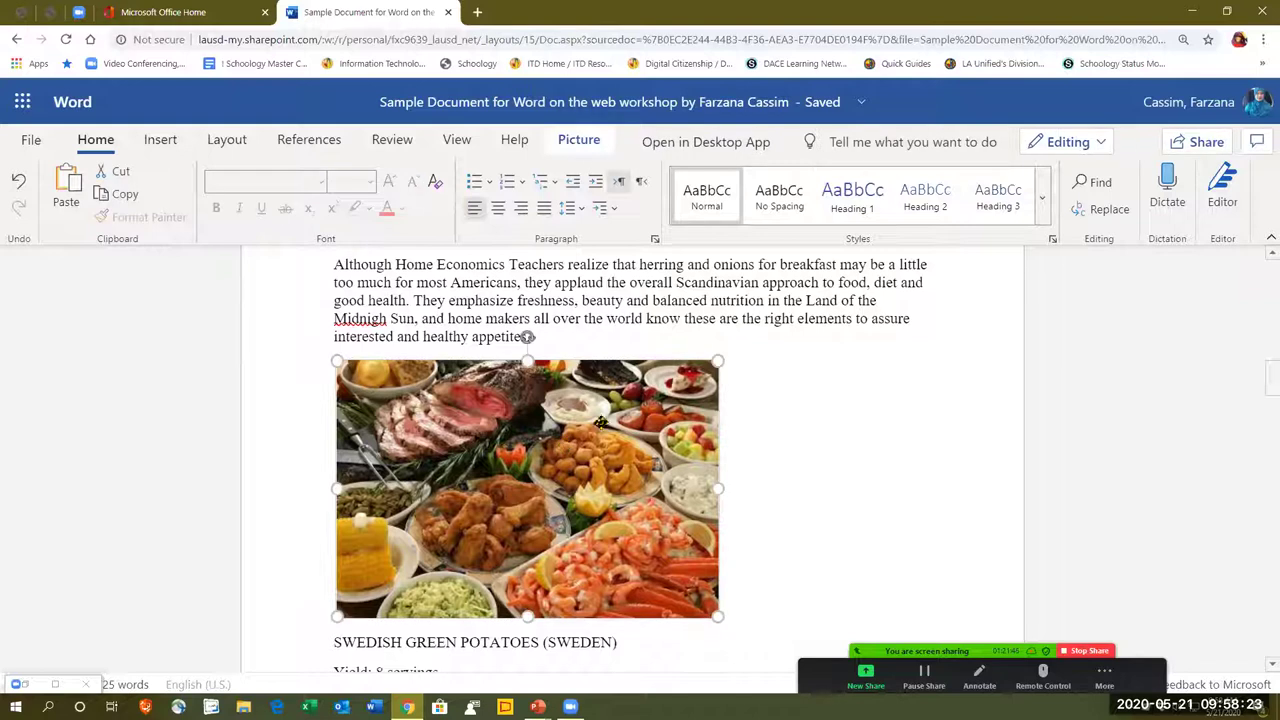
{"action": "left_click", "coordinate": [578, 141]}
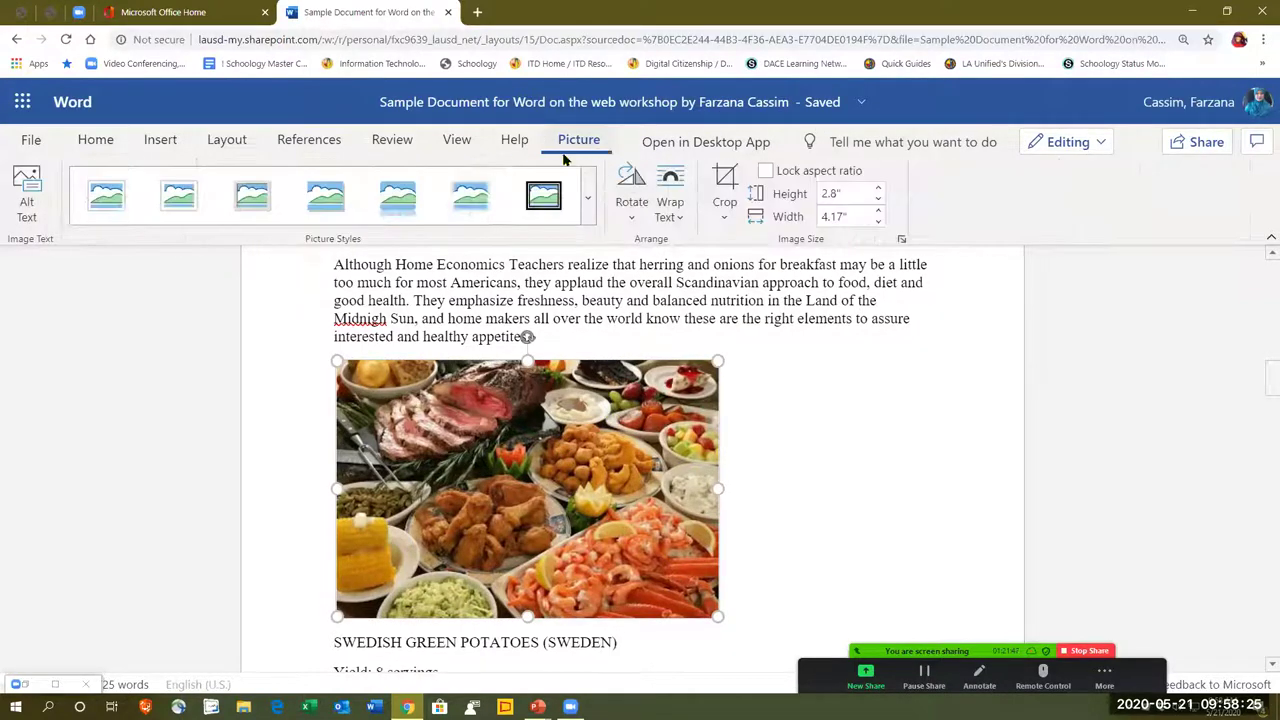
{"action": "left_click", "coordinate": [587, 197]}
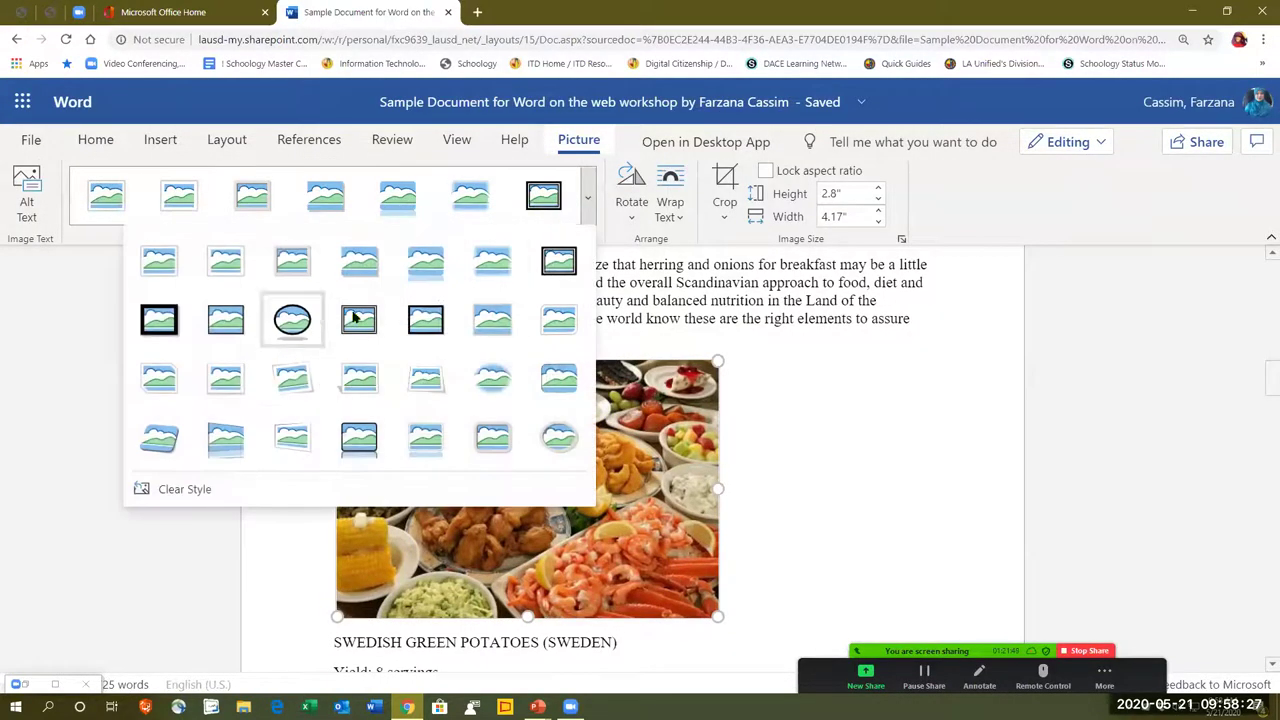
Apply the Rotated, White style and shrink the buffet photo to 1.23 by 1.84 inches
{"action": "left_click", "coordinate": [286, 396]}
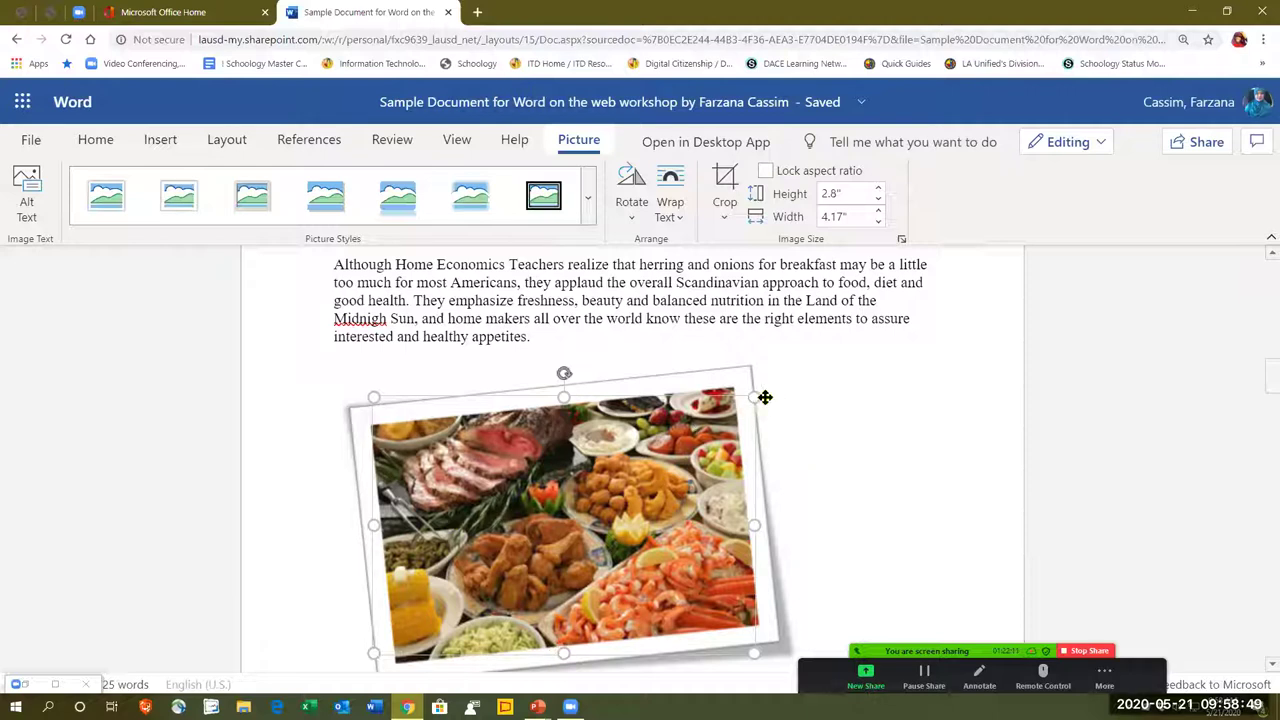
{"action": "left_click_drag", "start_coordinate": [750, 398], "coordinate": [566, 378]}
{"action": "left_click_drag", "start_coordinate": [620, 456], "coordinate": [537, 377]}
{"action": "left_click_drag", "start_coordinate": [505, 541], "coordinate": [533, 497]}
{"action": "left_click", "coordinate": [601, 427]}
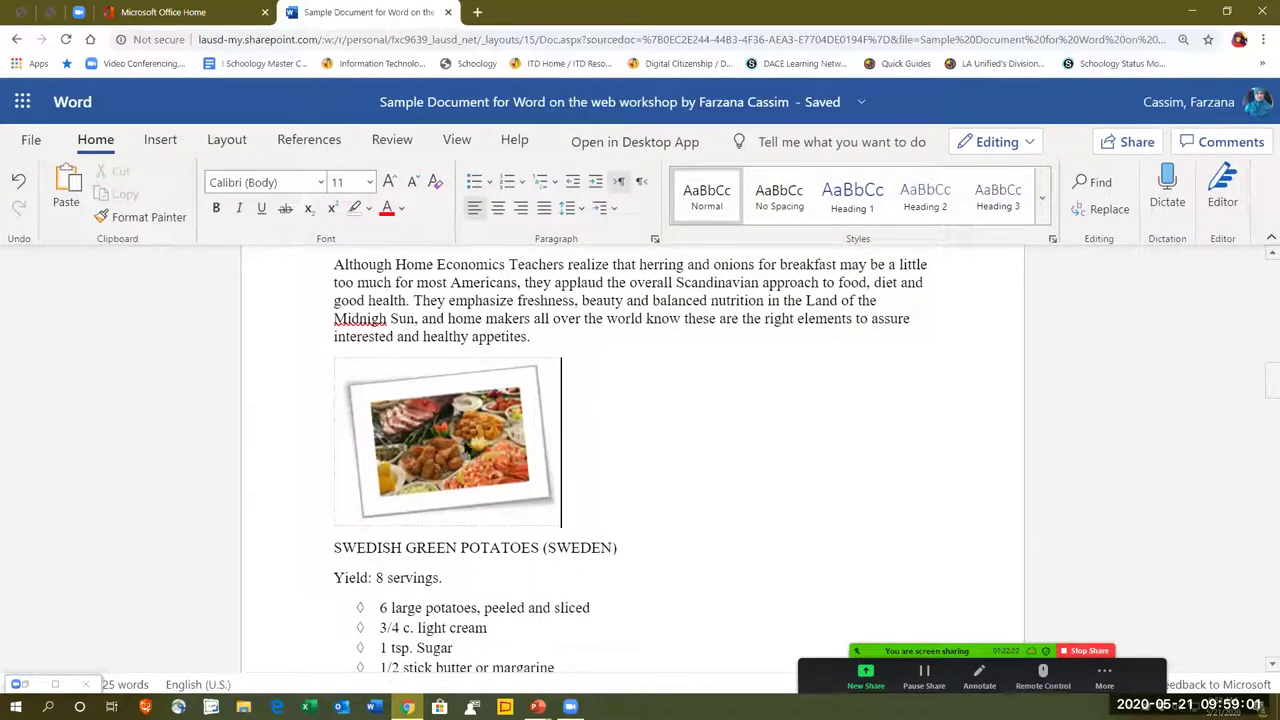
{"action": "left_click", "coordinate": [447, 427]}
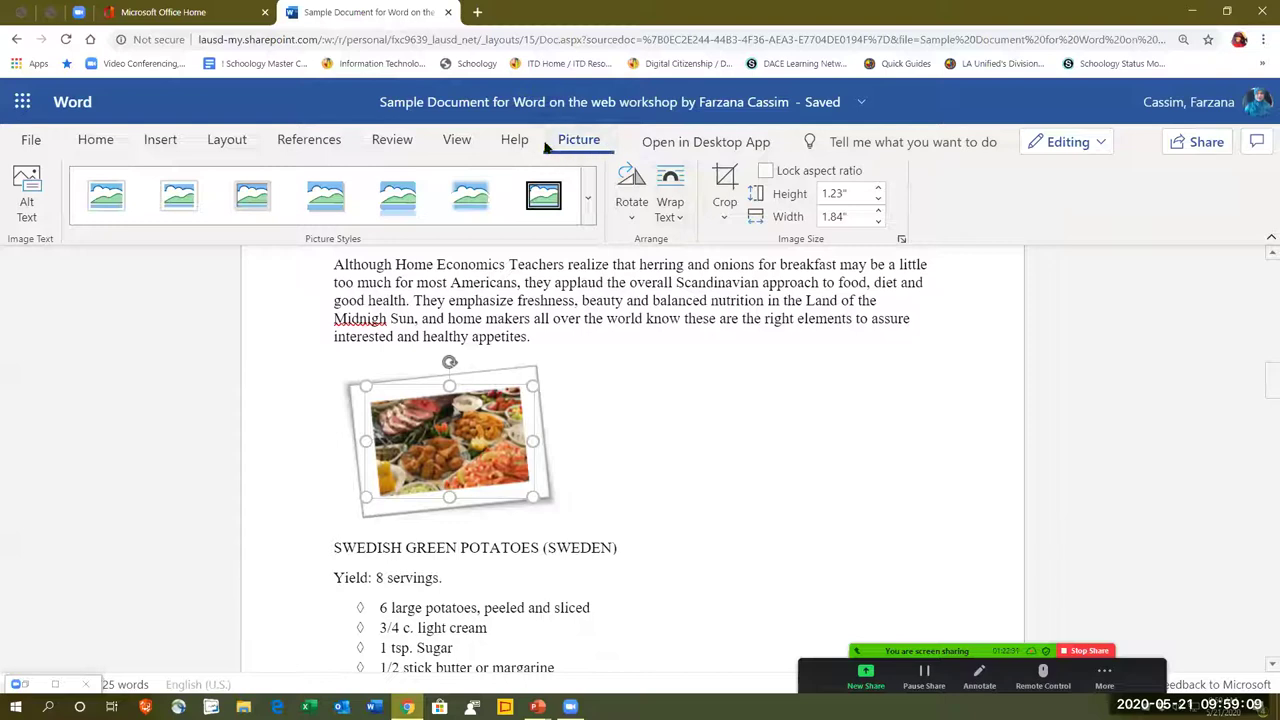
Set the buffet picture to Square wrapping with the picture on the left and nudge it
{"action": "left_click", "coordinate": [680, 222]}
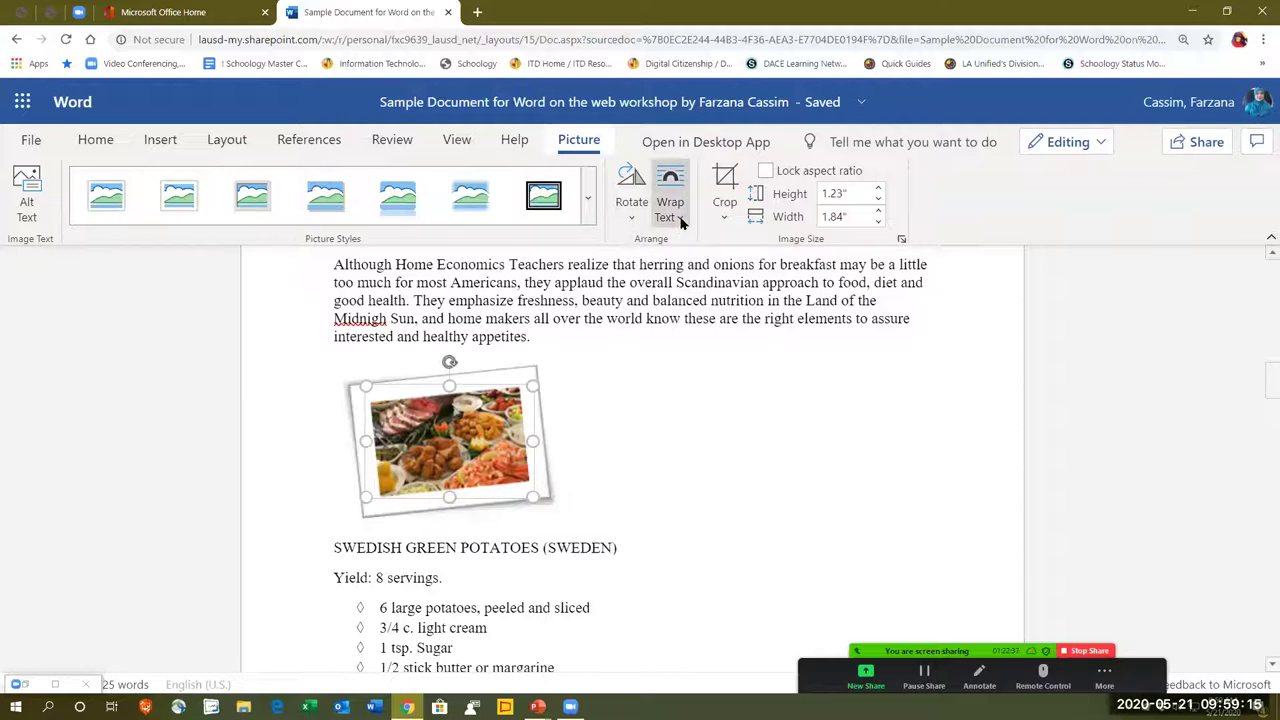
{"action": "left_click", "coordinate": [680, 222]}
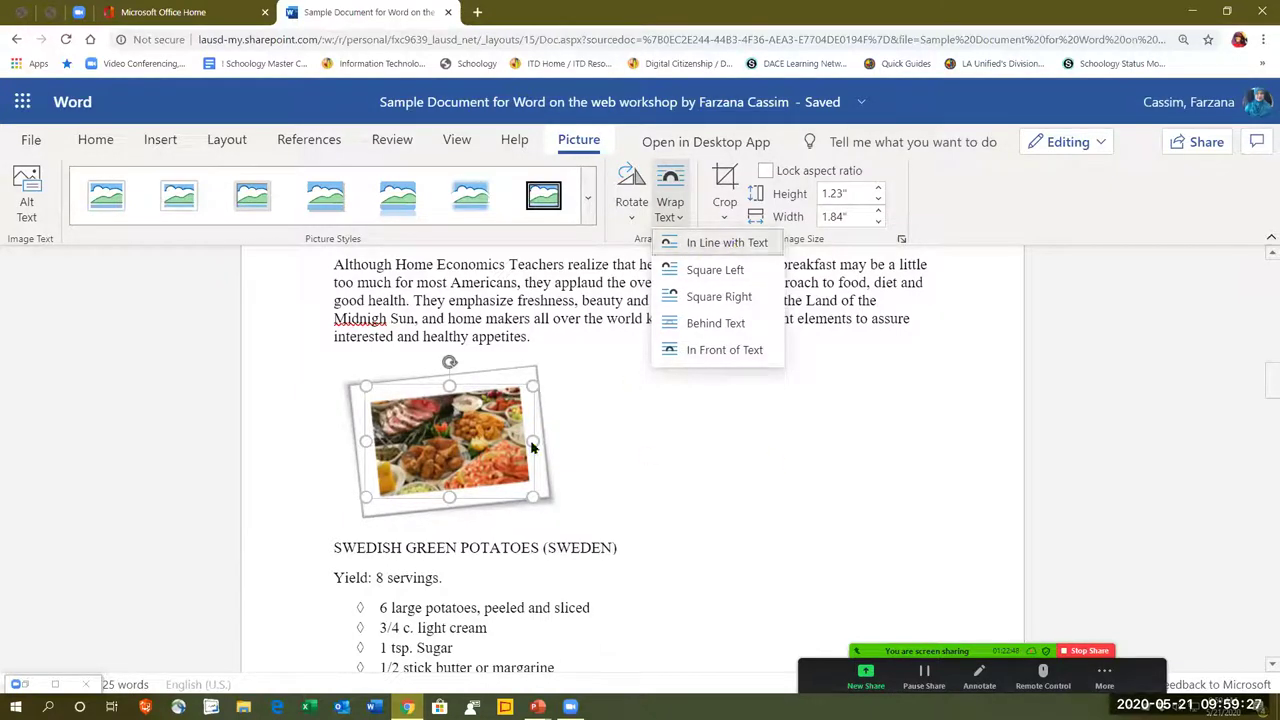
{"action": "left_click", "coordinate": [717, 270]}
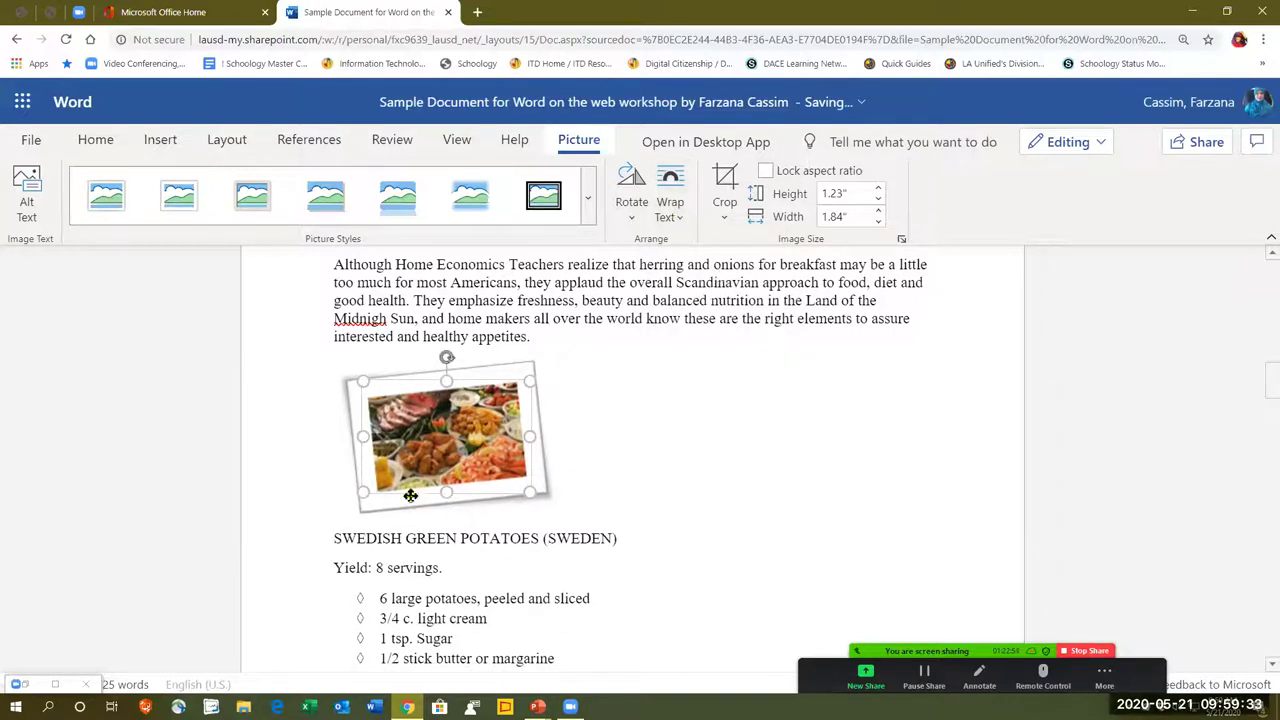
{"action": "mouse_move", "coordinate": [442, 450]}
{"action": "left_mouse_down"}
{"action": "mouse_move", "coordinate": [611, 449]}
{"action": "mouse_move", "coordinate": [721, 466]}
{"action": "mouse_move", "coordinate": [478, 434]}
{"action": "mouse_move", "coordinate": [496, 443]}
{"action": "mouse_move", "coordinate": [406, 416]}
{"action": "mouse_move", "coordinate": [459, 457]}
{"action": "left_mouse_up"}
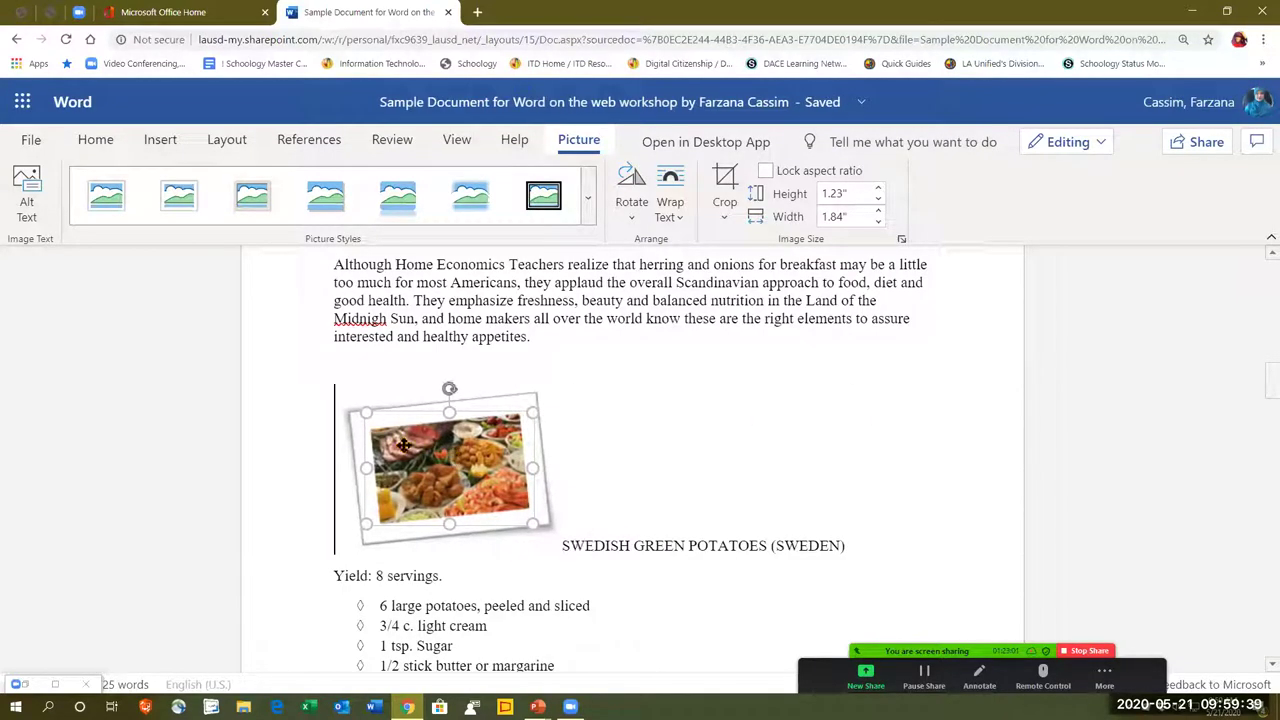
Try Square Right, Behind Text and In Front of Text wrapping on the picture
{"action": "left_click", "coordinate": [670, 205]}
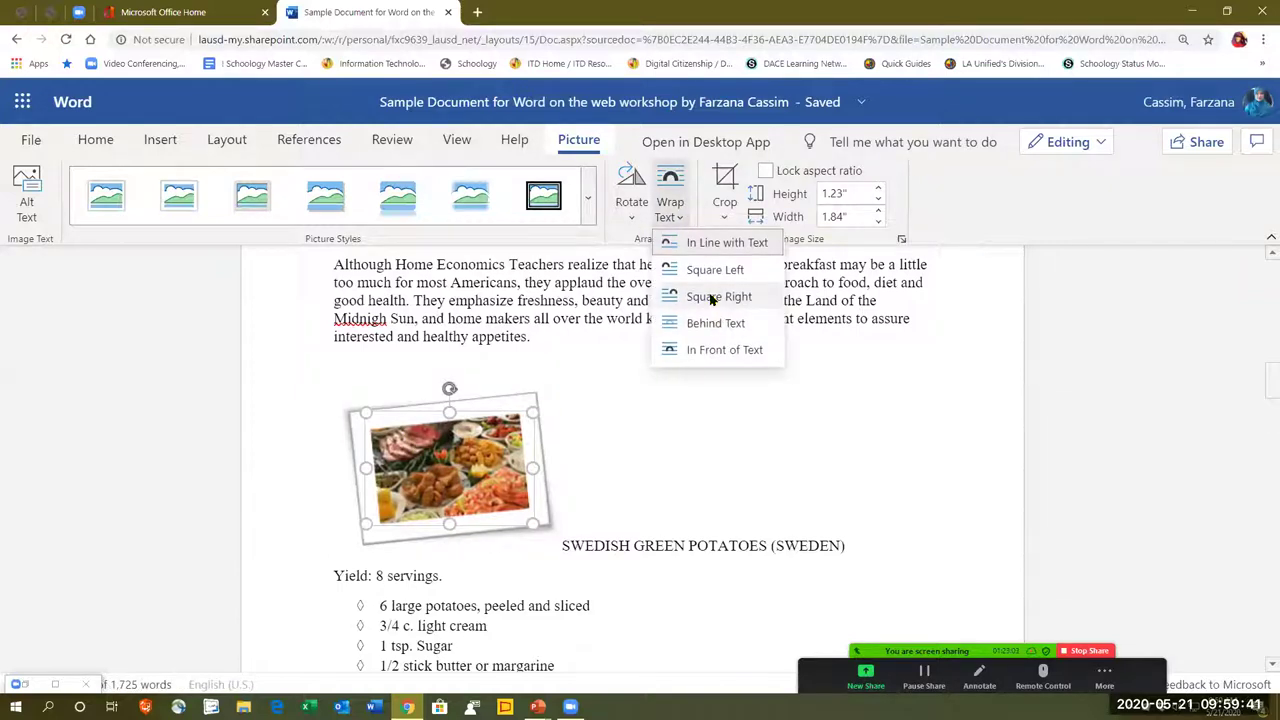
{"action": "left_click", "coordinate": [708, 296]}
{"action": "left_click", "coordinate": [667, 220]}
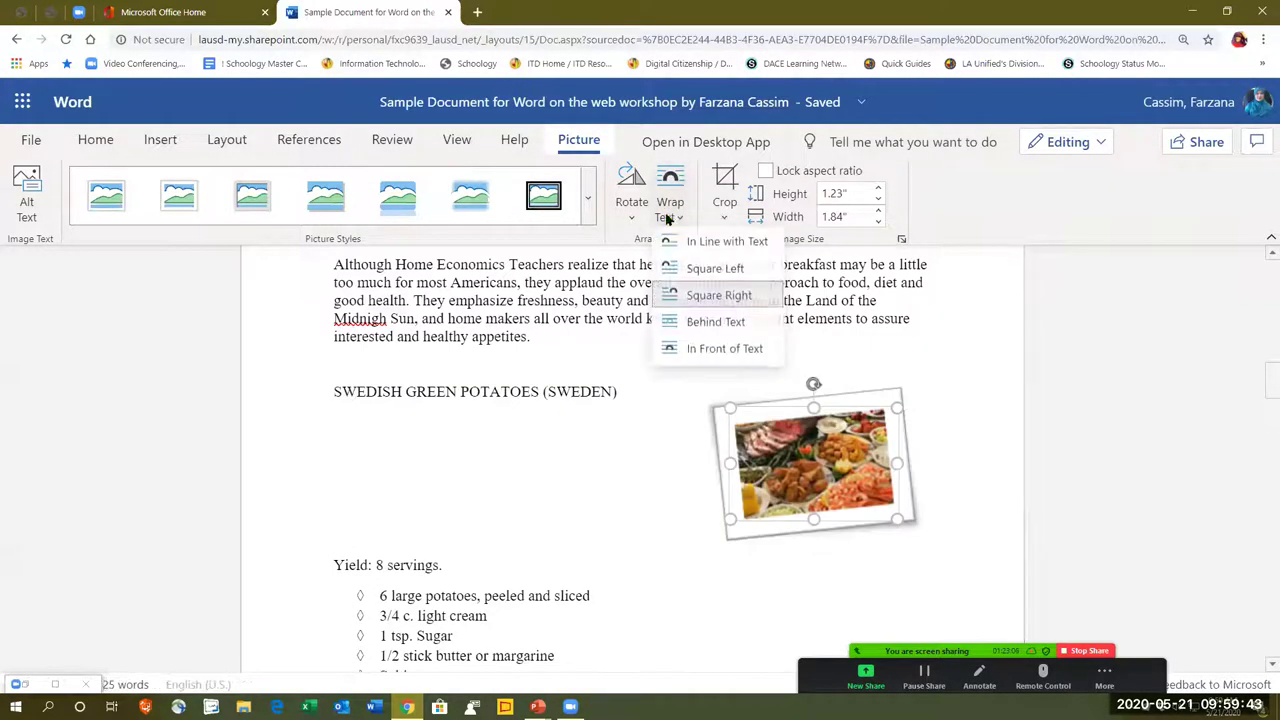
{"action": "left_click", "coordinate": [768, 440]}
{"action": "scroll", "coordinate": [795, 452], "scroll_direction": "up", "scroll_amount": 3}
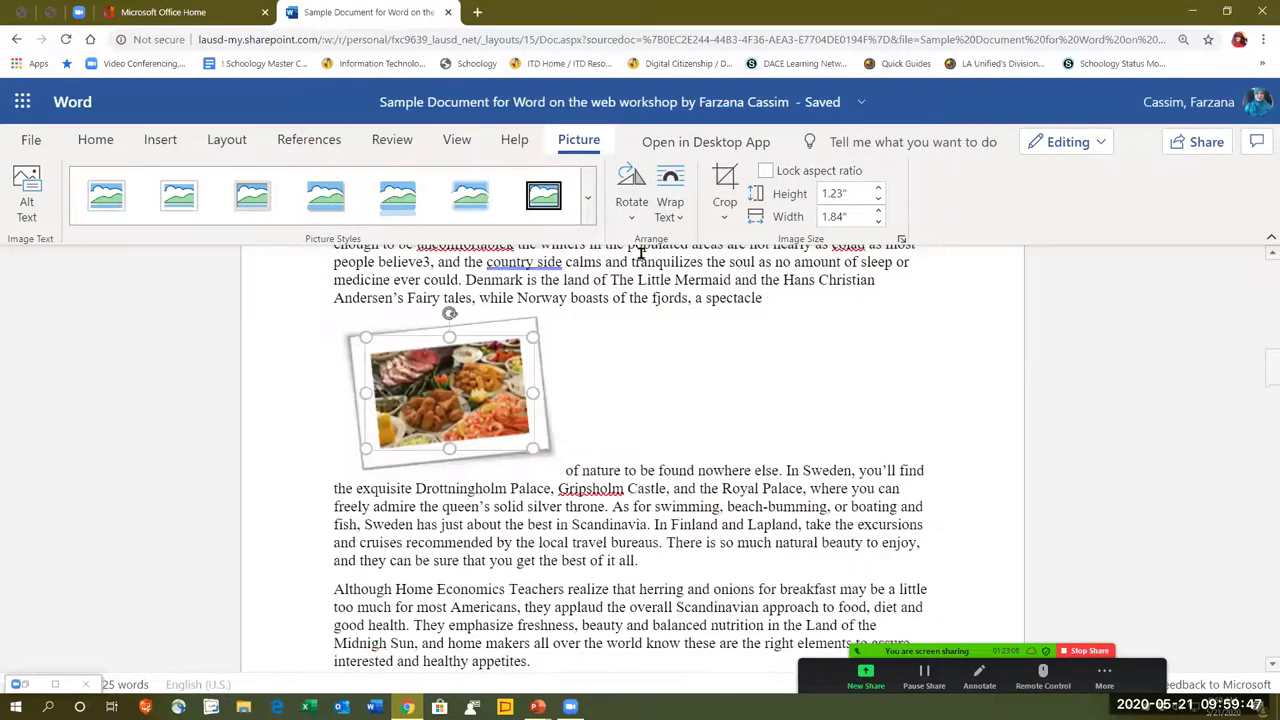
{"action": "left_click", "coordinate": [680, 216]}
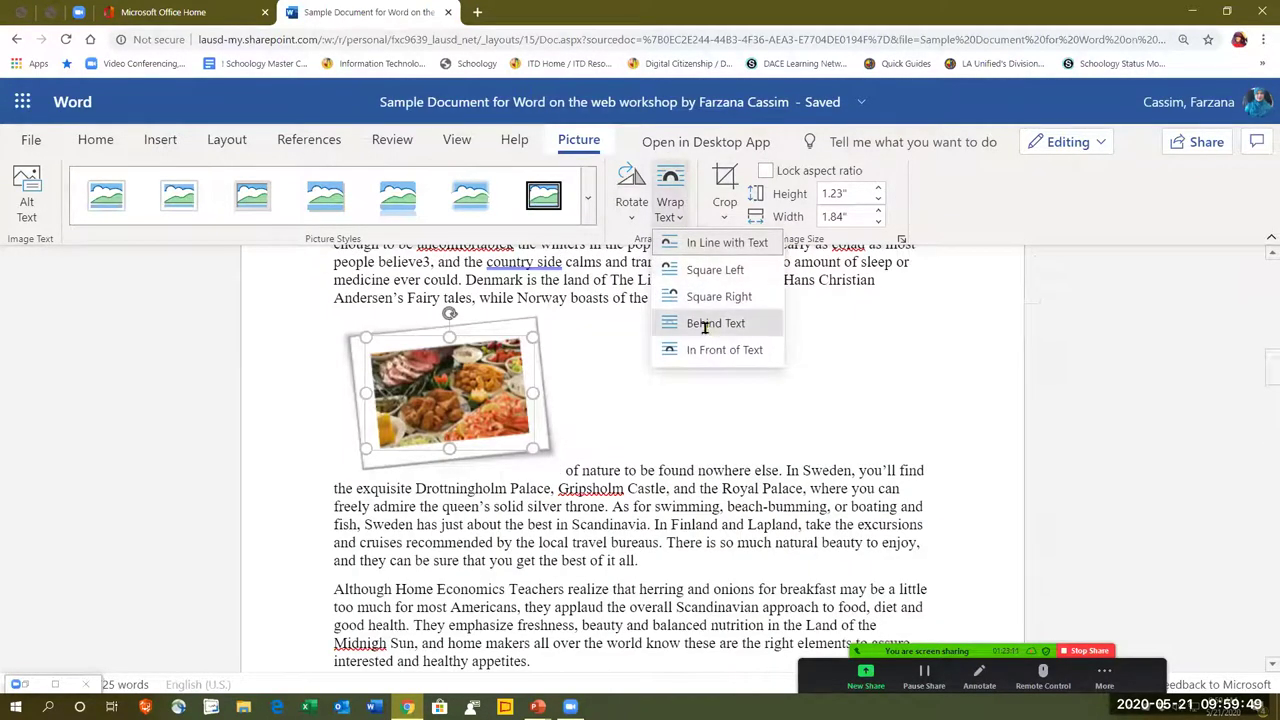
{"action": "left_click", "coordinate": [712, 323]}
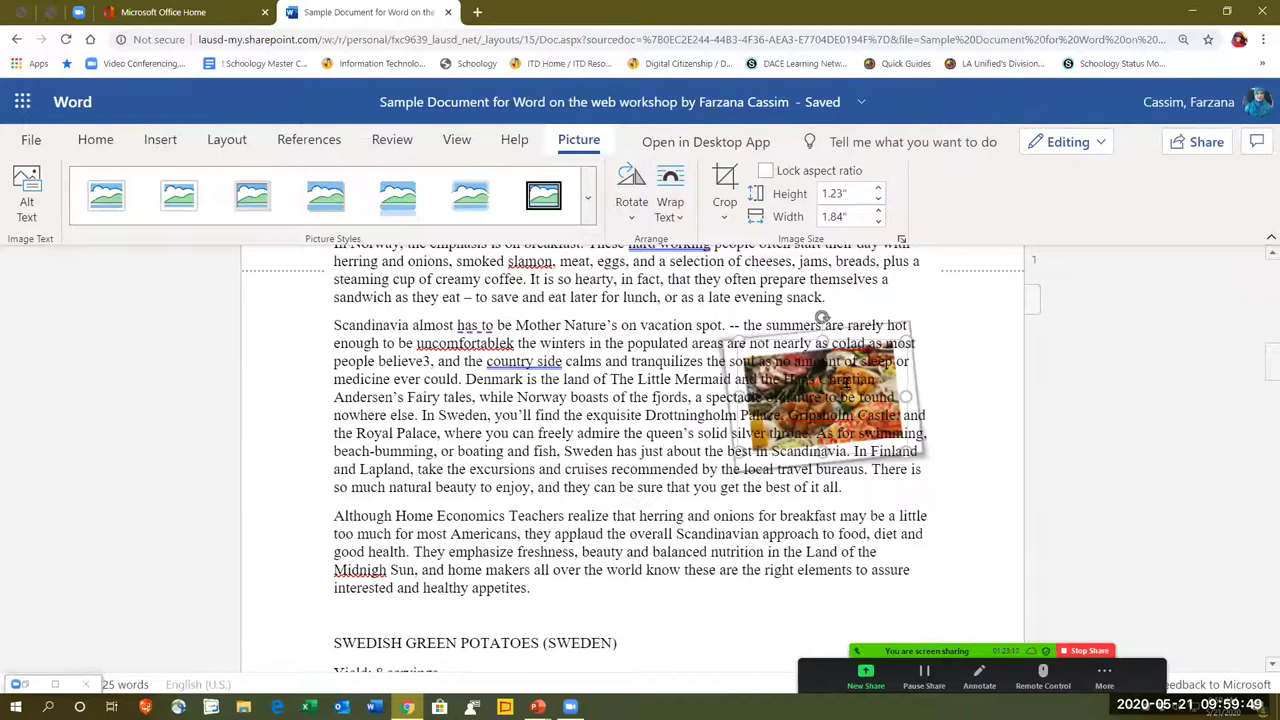
{"action": "left_click", "coordinate": [676, 219]}
{"action": "left_click", "coordinate": [699, 350]}
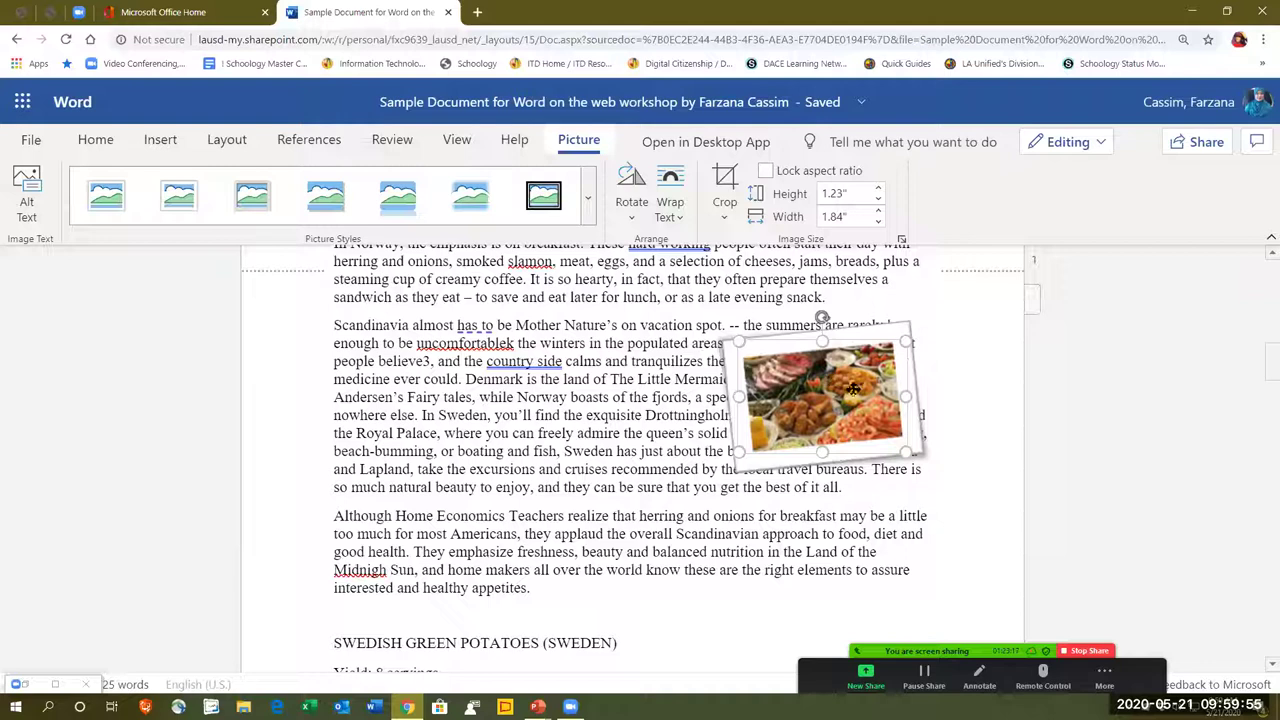
{"action": "scroll", "coordinate": [818, 413], "scroll_direction": "down", "scroll_amount": 3}
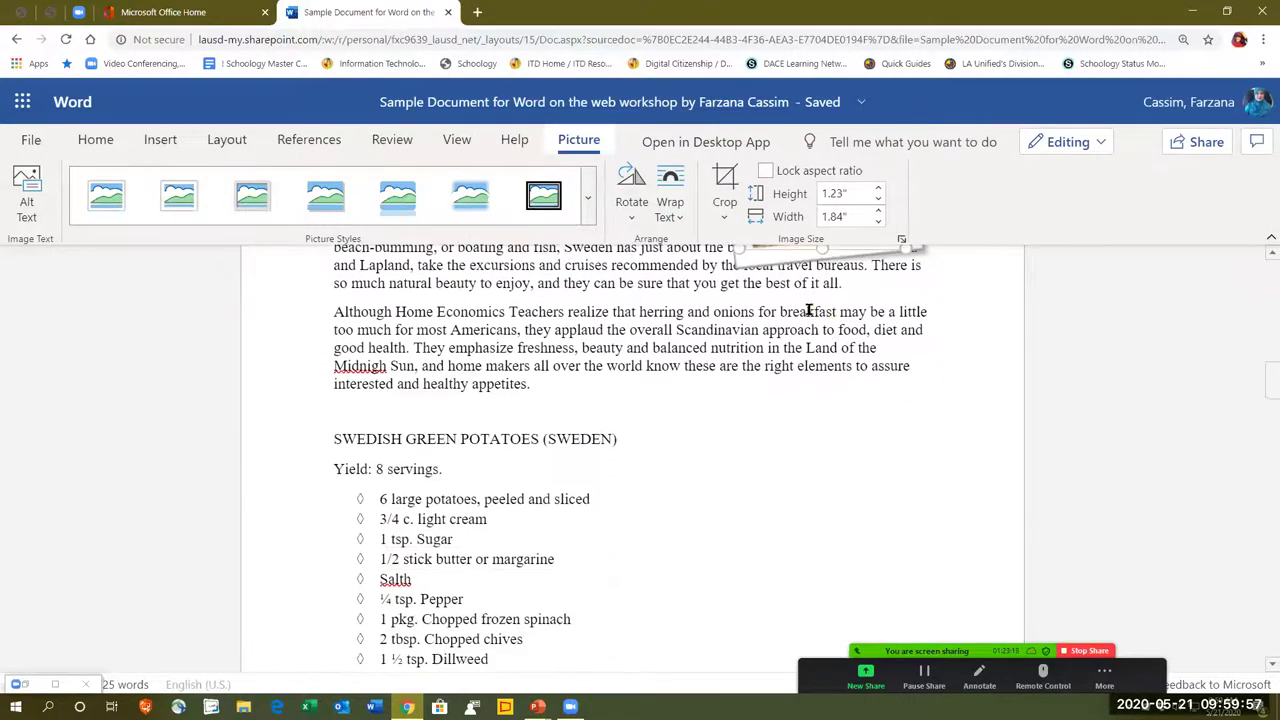
{"action": "scroll", "coordinate": [810, 311], "scroll_direction": "up", "scroll_amount": 1}
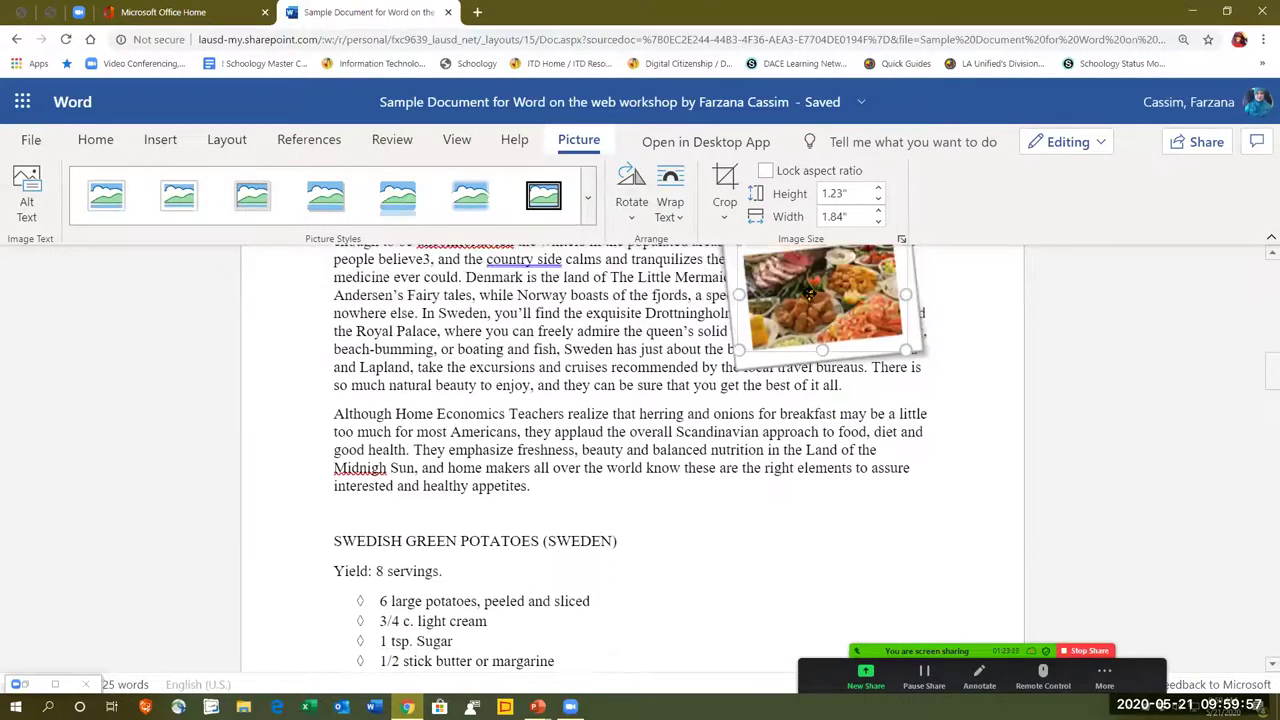
Settle on Square wrapping with the picture at the right of the Although paragraph
{"action": "left_click", "coordinate": [668, 203]}
{"action": "left_click", "coordinate": [699, 270]}
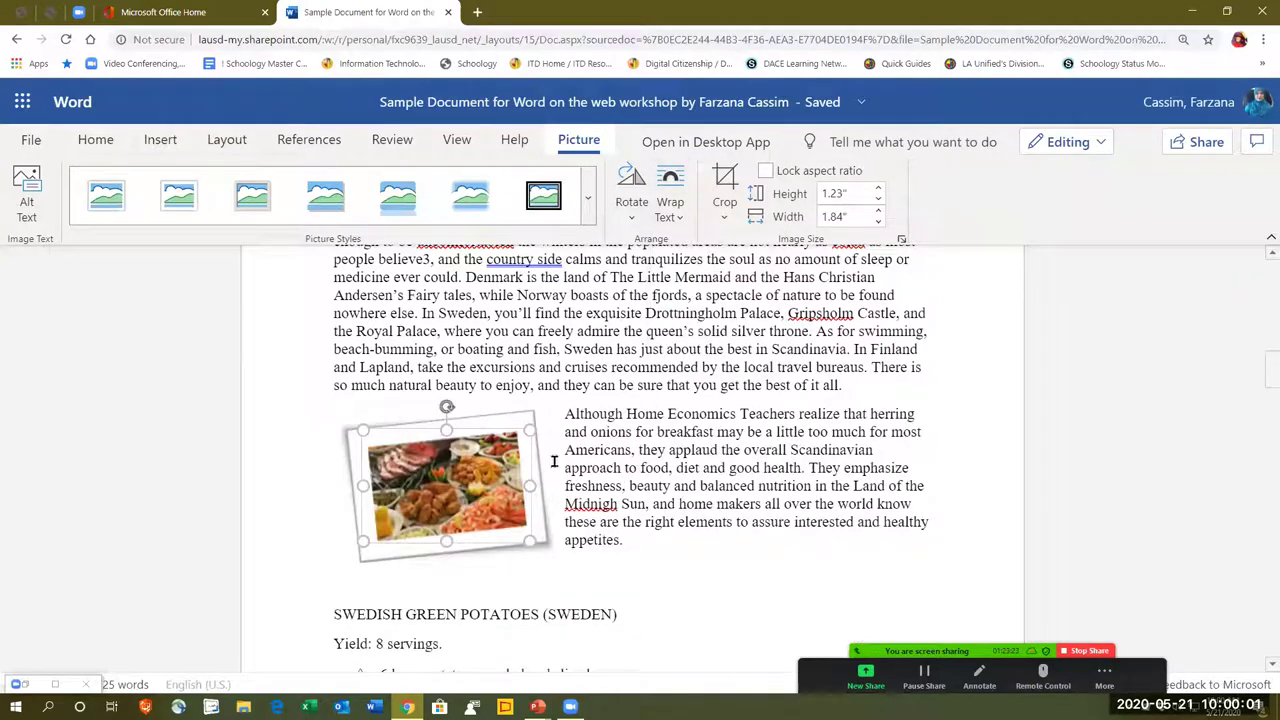
{"action": "left_click", "coordinate": [676, 205]}
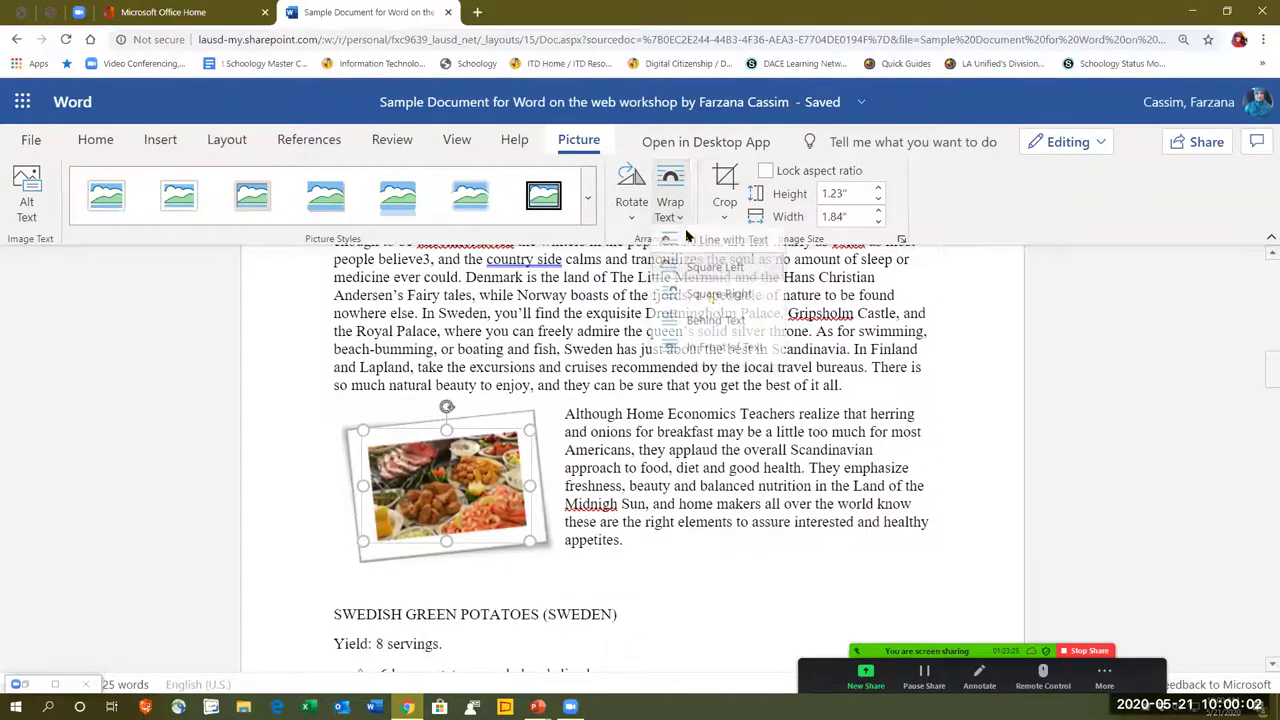
{"action": "left_click", "coordinate": [709, 297]}
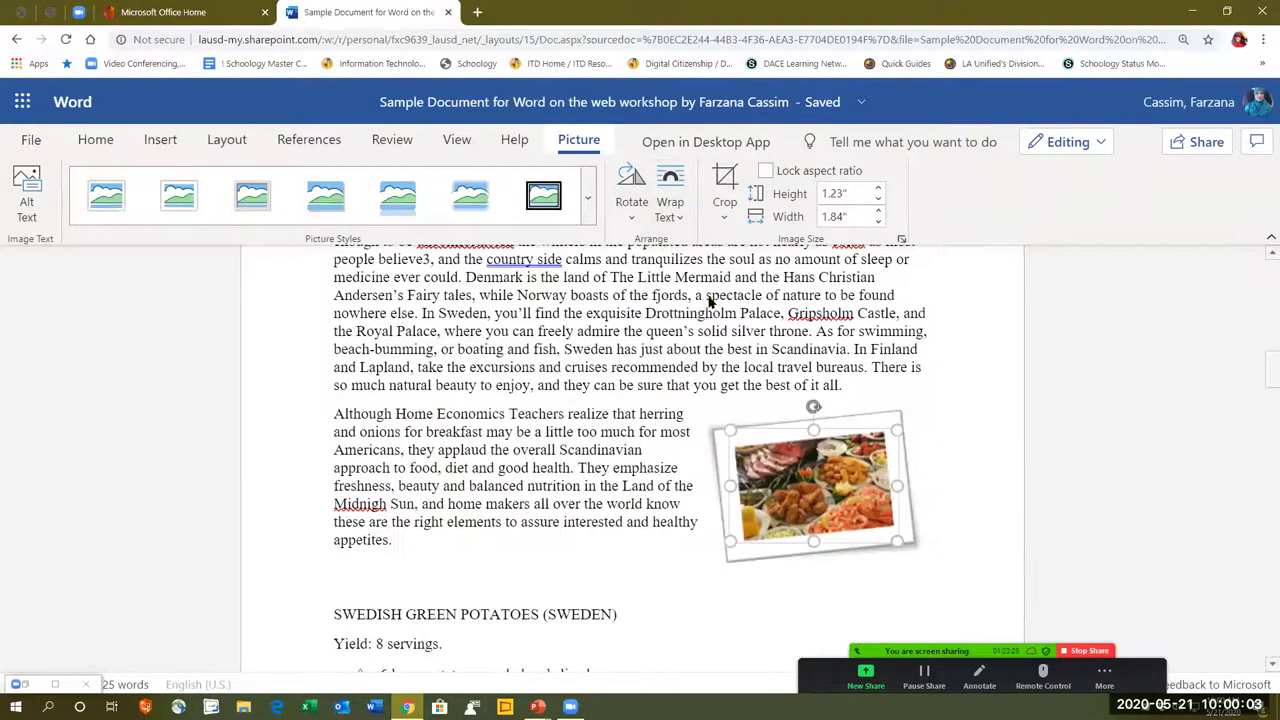
{"action": "left_click", "coordinate": [524, 472]}
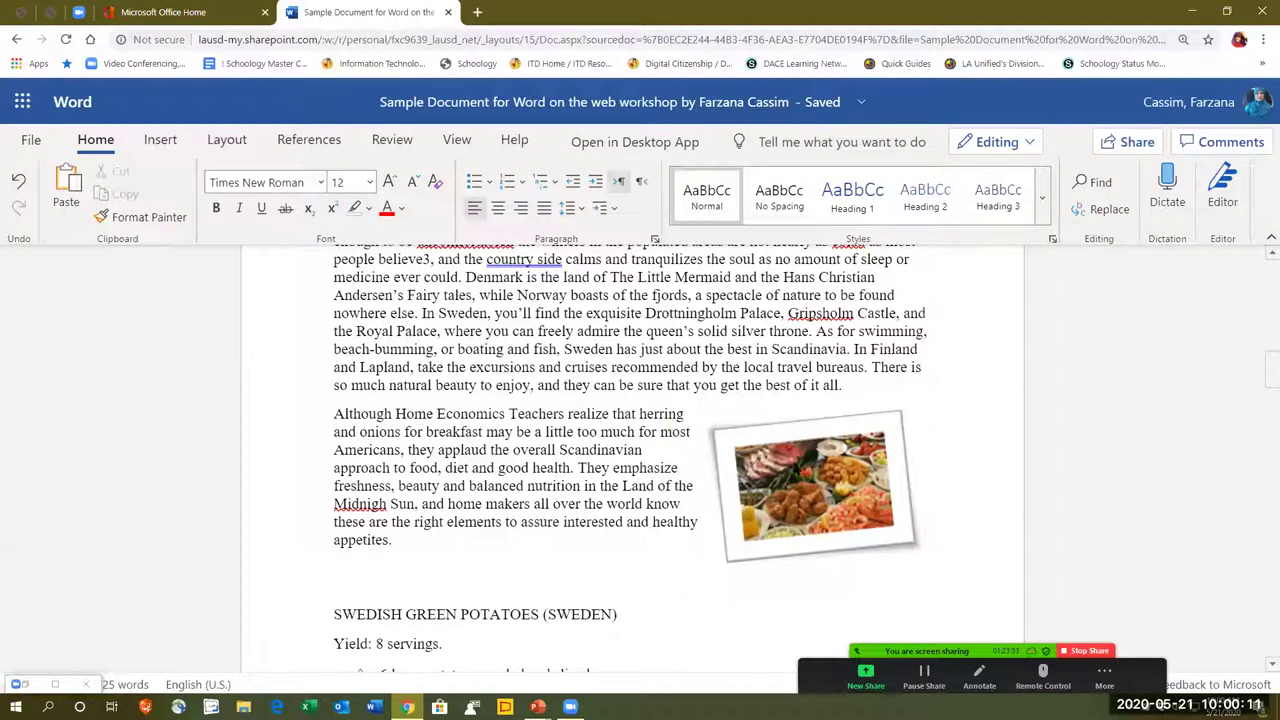
Crop the buffet photo to a close-up of the fried food and enlarge it
{"action": "left_click", "coordinate": [768, 463]}
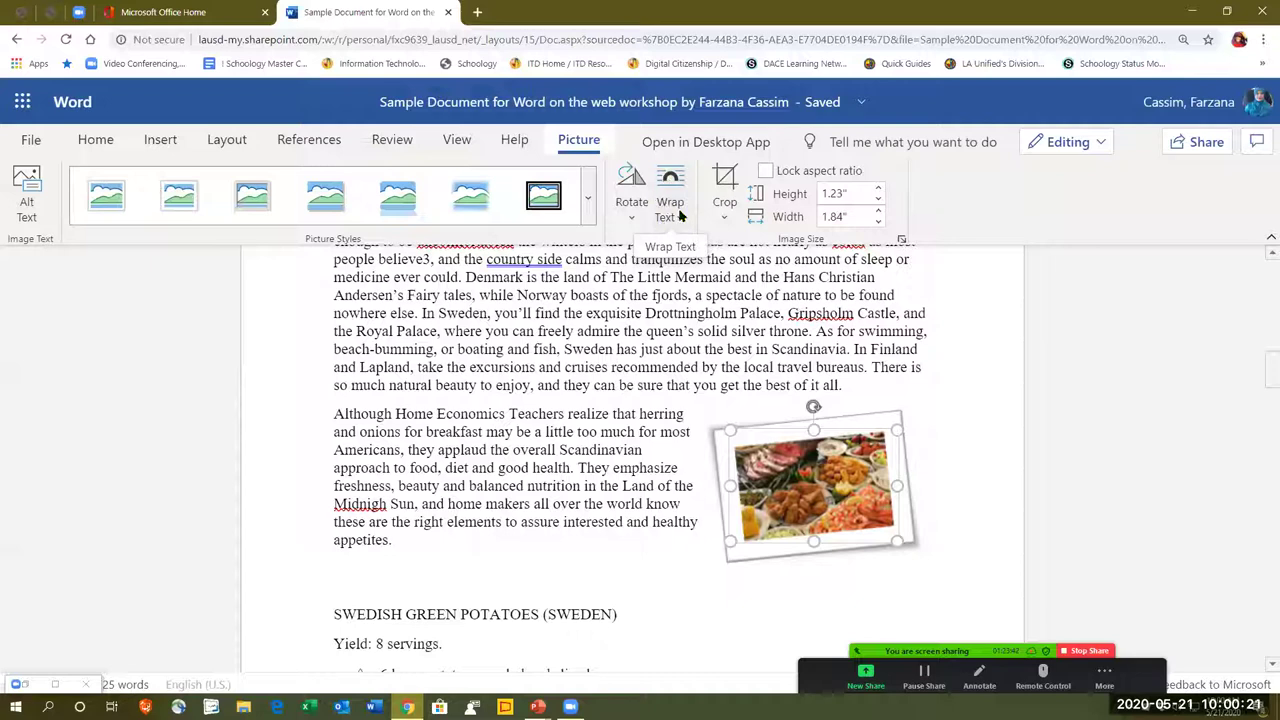
{"action": "left_click", "coordinate": [670, 217]}
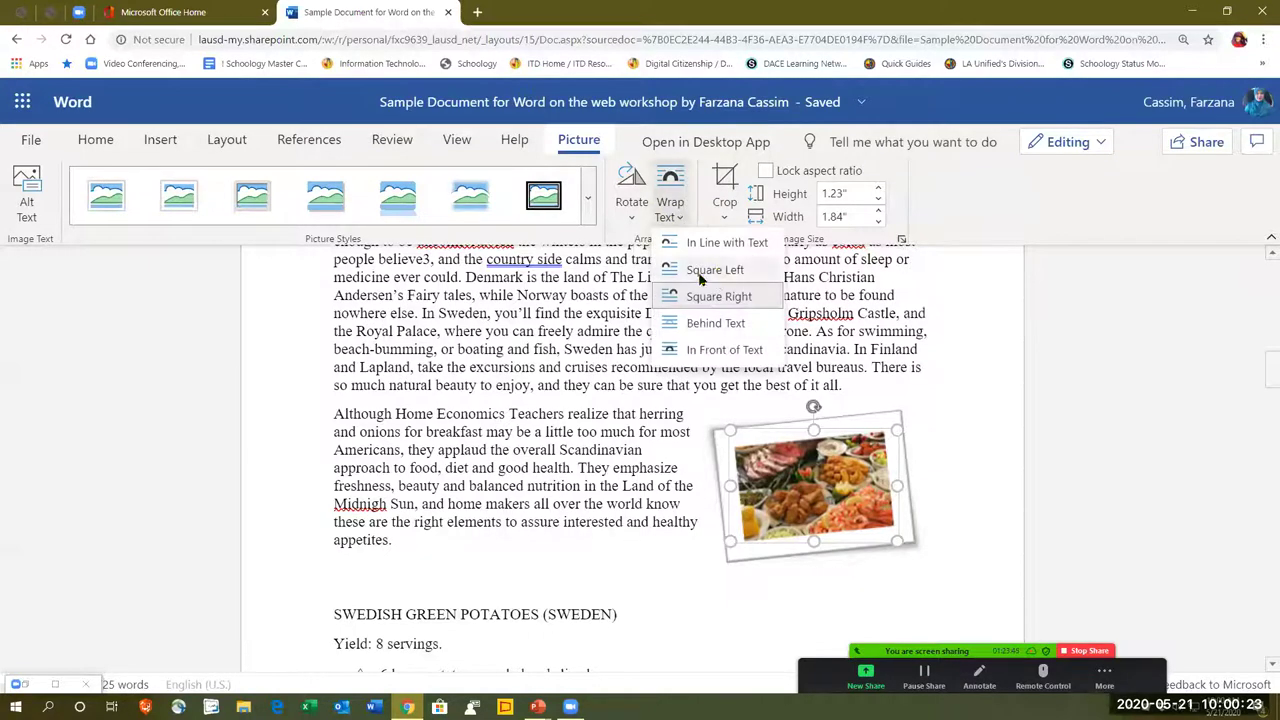
{"action": "left_click", "coordinate": [612, 368]}
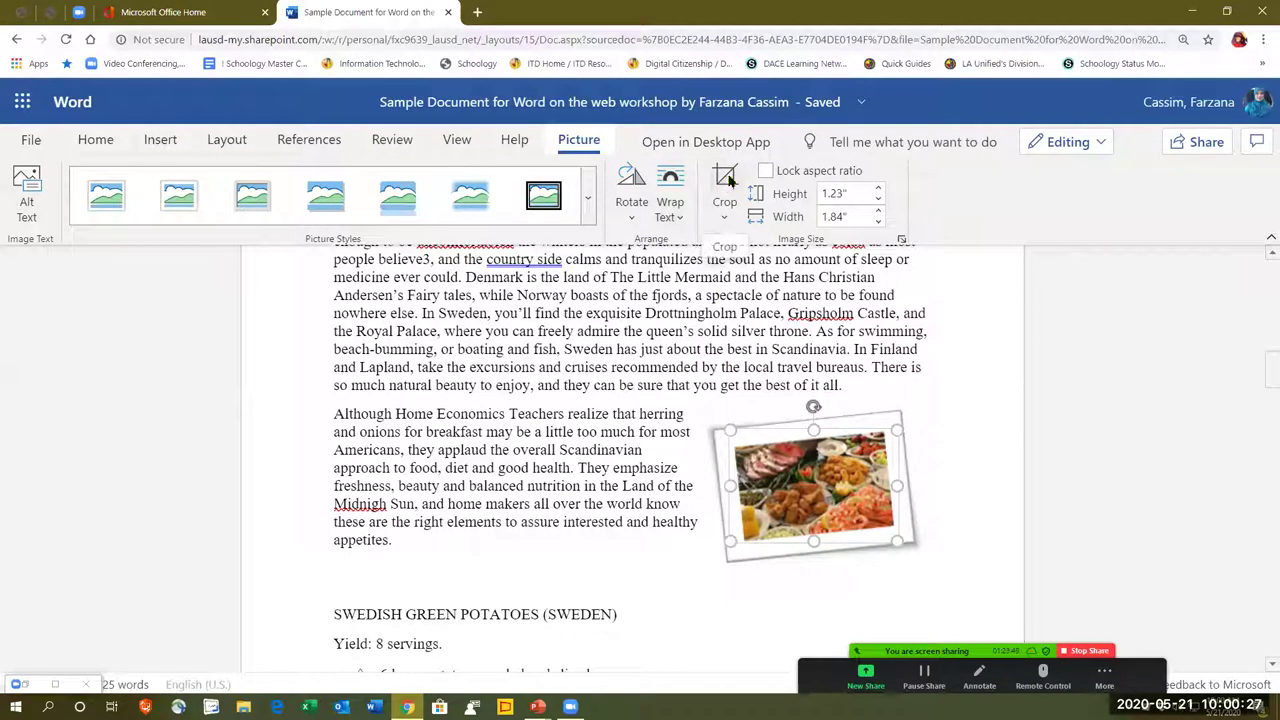
{"action": "left_click", "coordinate": [726, 178]}
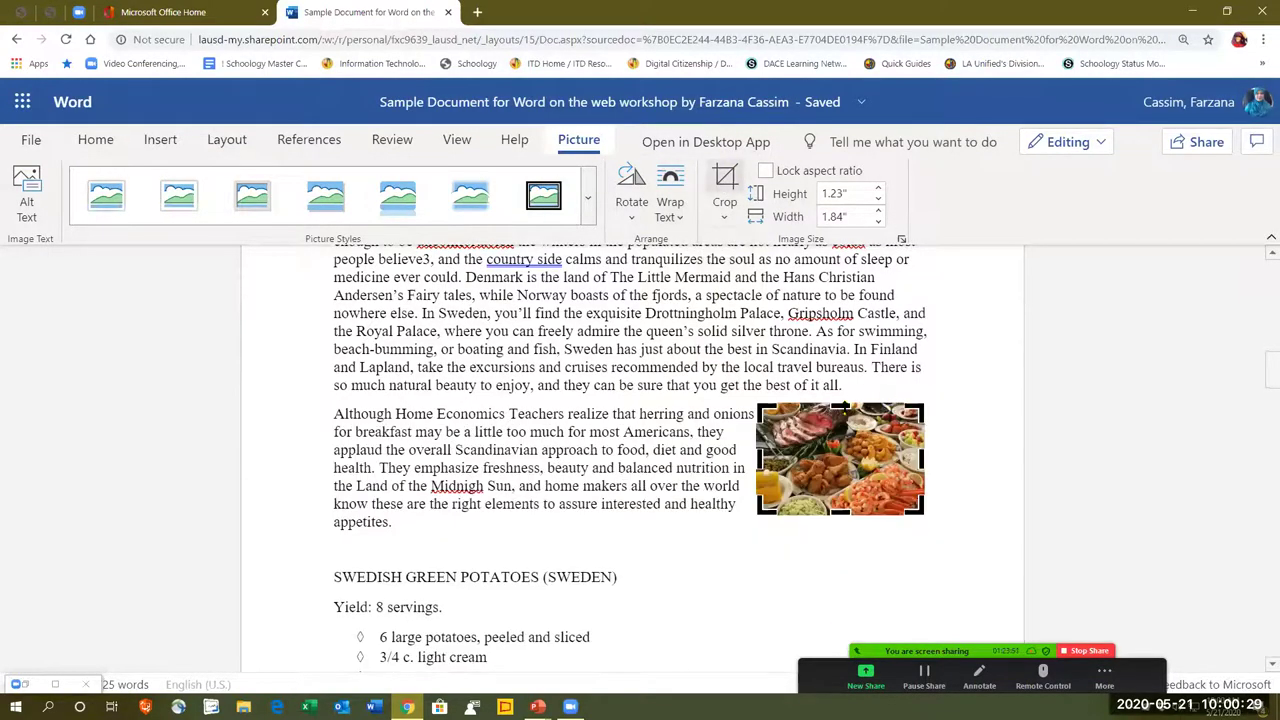
{"action": "left_click_drag", "start_coordinate": [918, 410], "coordinate": [903, 411]}
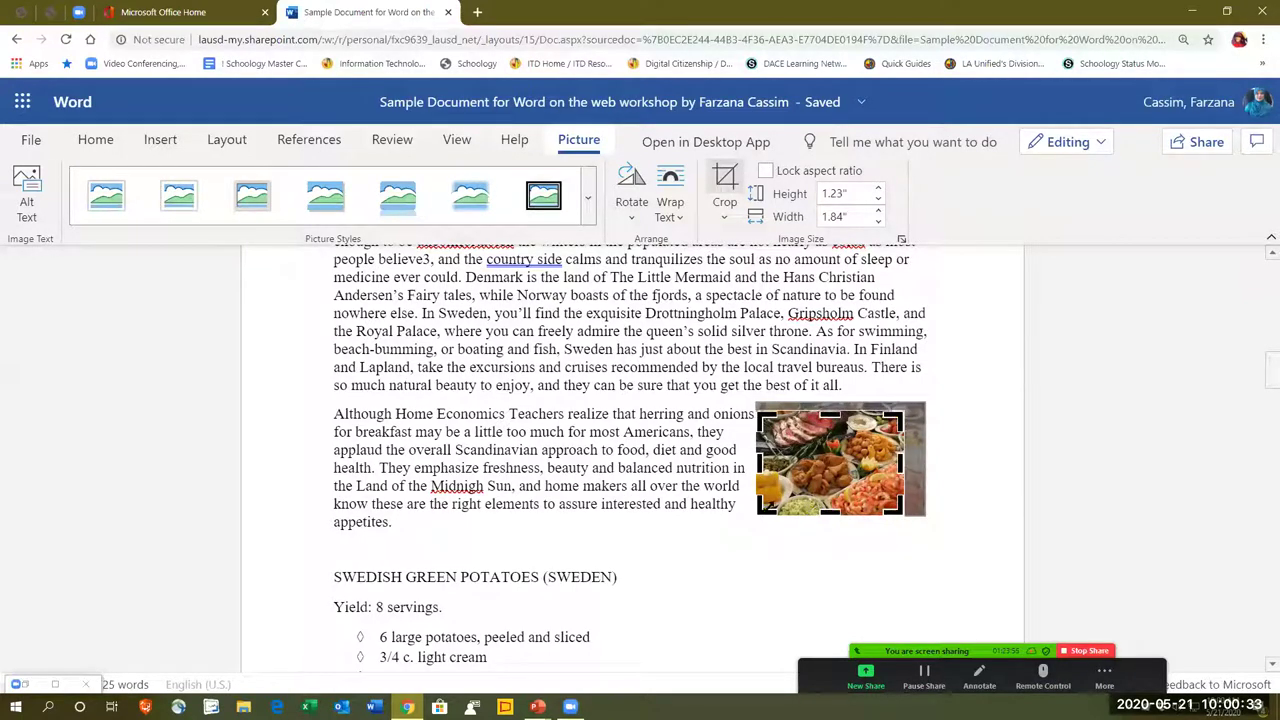
{"action": "left_click_drag", "start_coordinate": [762, 505], "coordinate": [785, 497]}
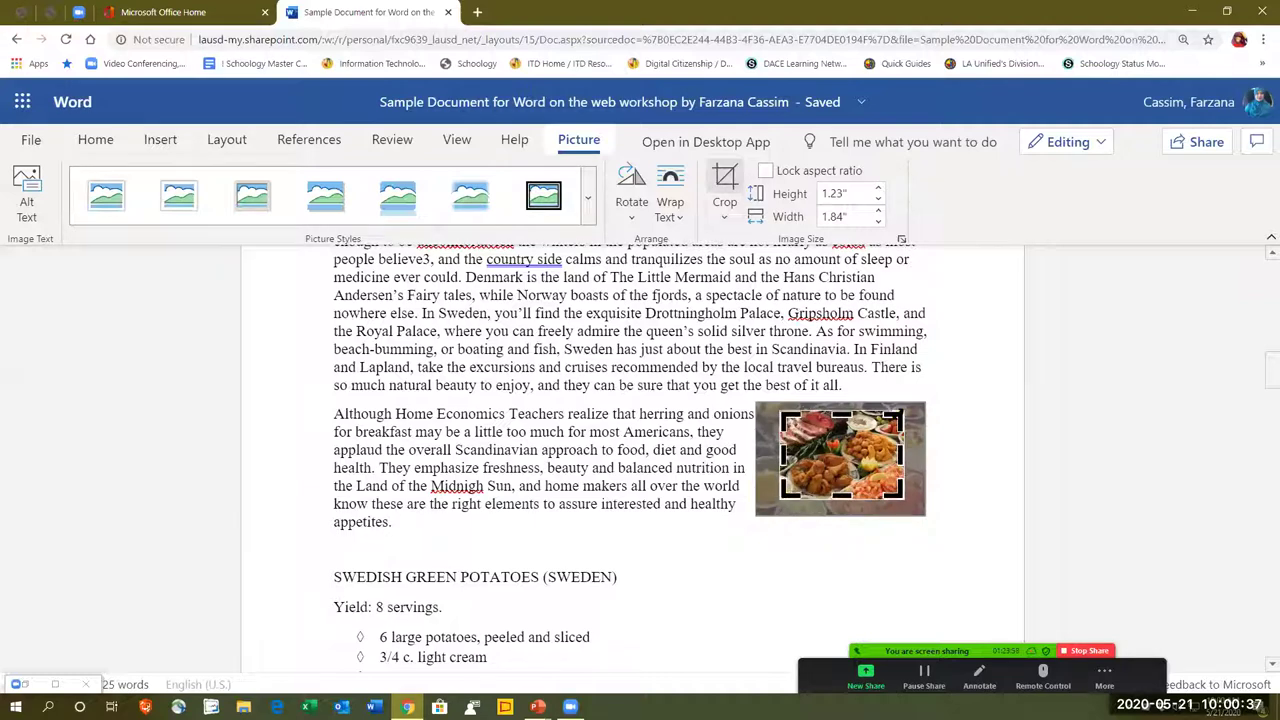
{"action": "left_click_drag", "start_coordinate": [904, 411], "coordinate": [868, 441]}
{"action": "left_click", "coordinate": [839, 502]}
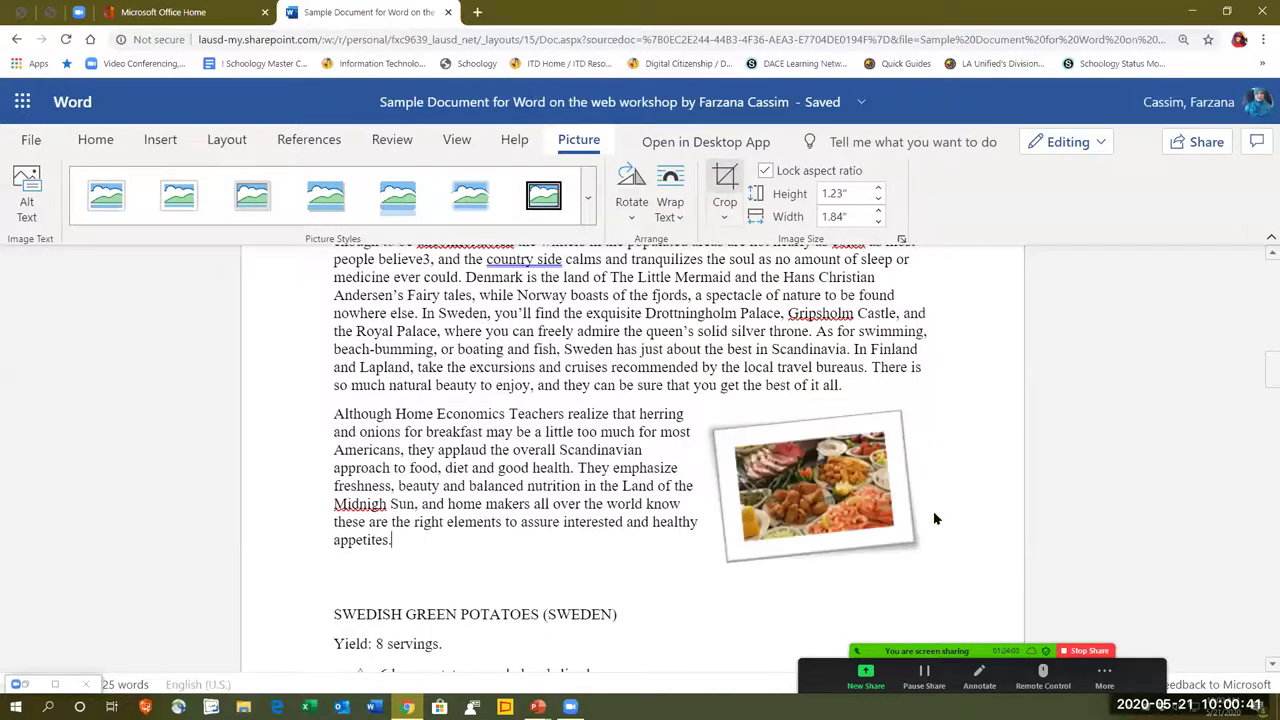
{"action": "left_click", "coordinate": [855, 455]}
{"action": "left_click_drag", "start_coordinate": [817, 482], "coordinate": [685, 550]}
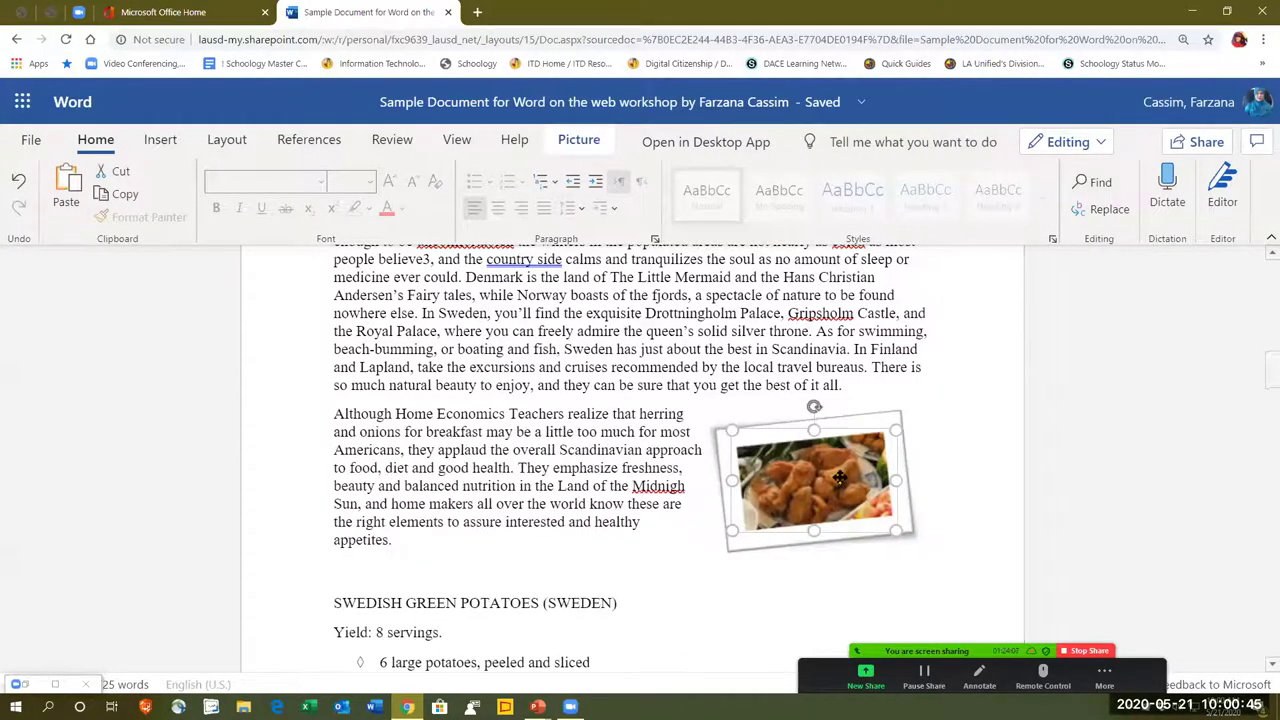
Clear the tilted frame style from the food picture
{"action": "left_click", "coordinate": [930, 488]}
{"action": "left_click", "coordinate": [847, 449]}
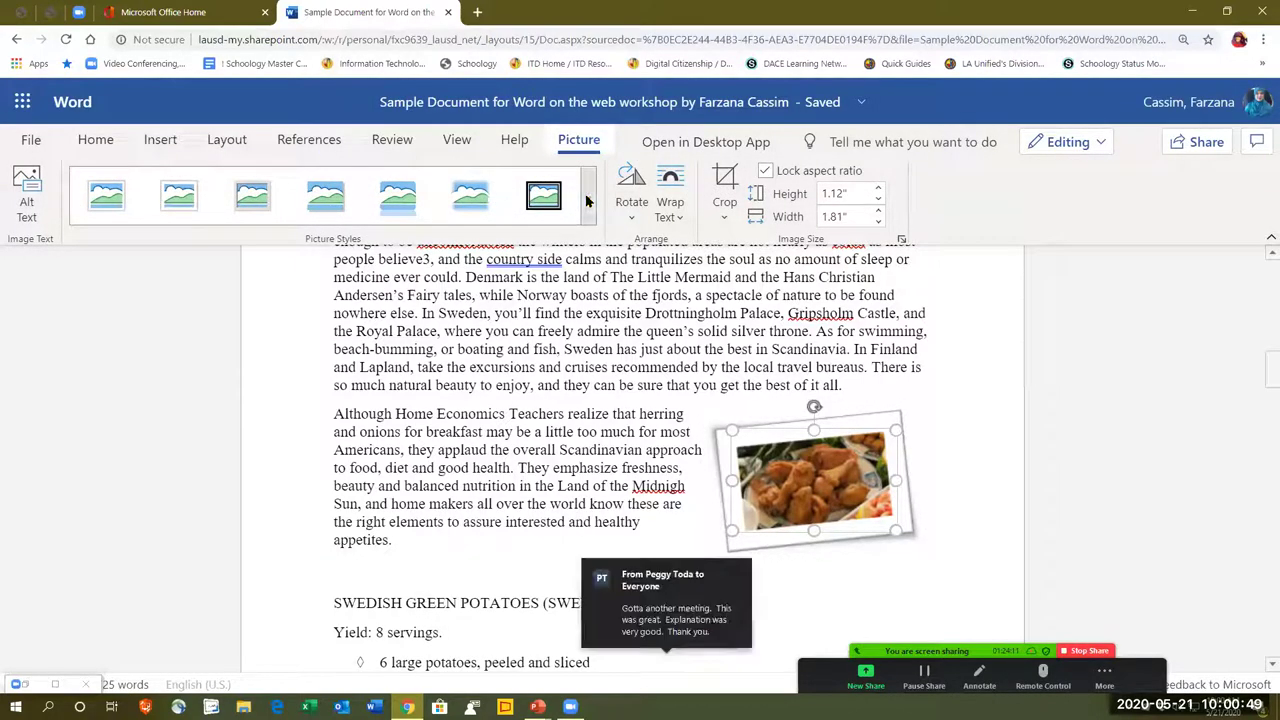
{"action": "left_click", "coordinate": [587, 202]}
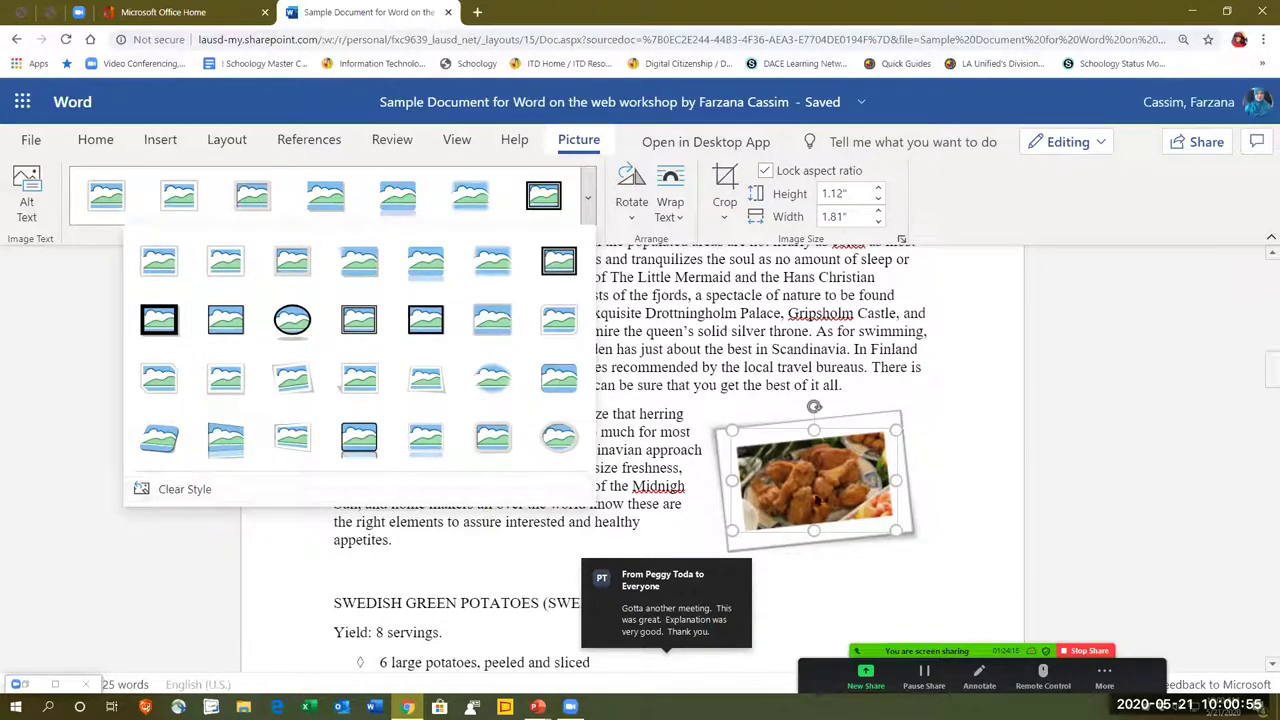
{"action": "left_click", "coordinate": [182, 490]}
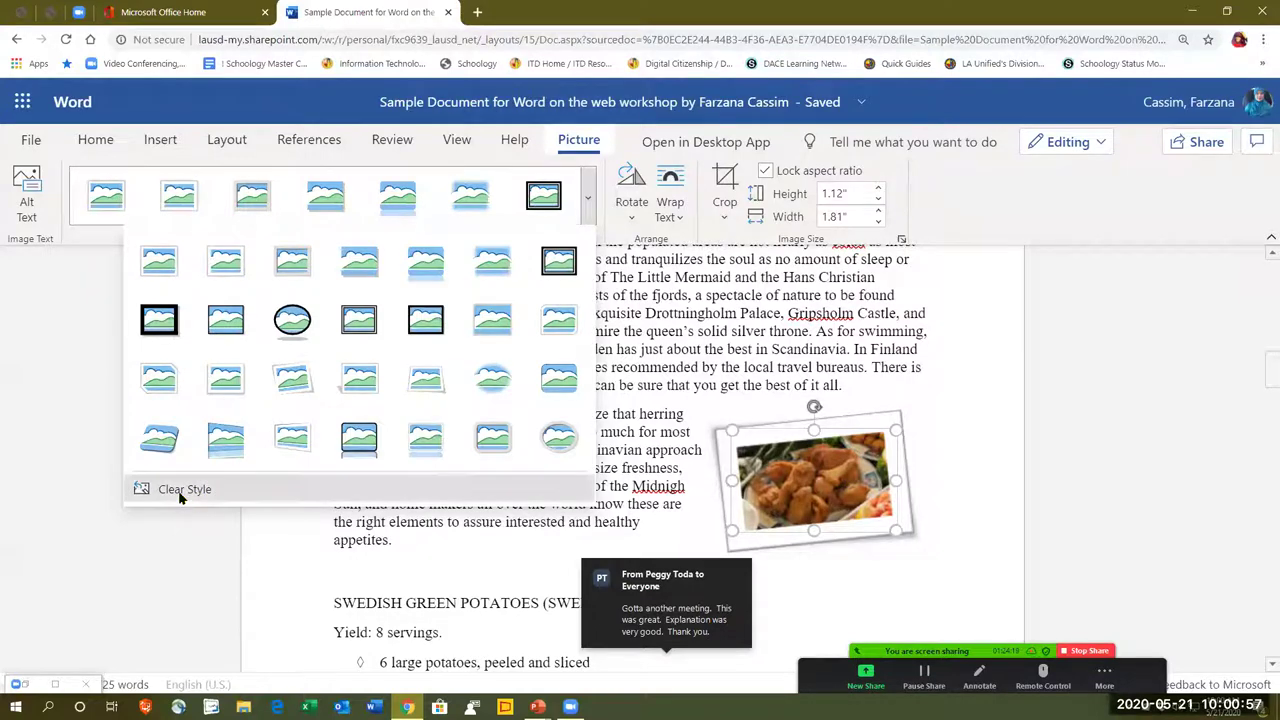
Move the picture up into the Sweden and Finland paragraph and wrap it Square Left
{"action": "left_click", "coordinate": [727, 449]}
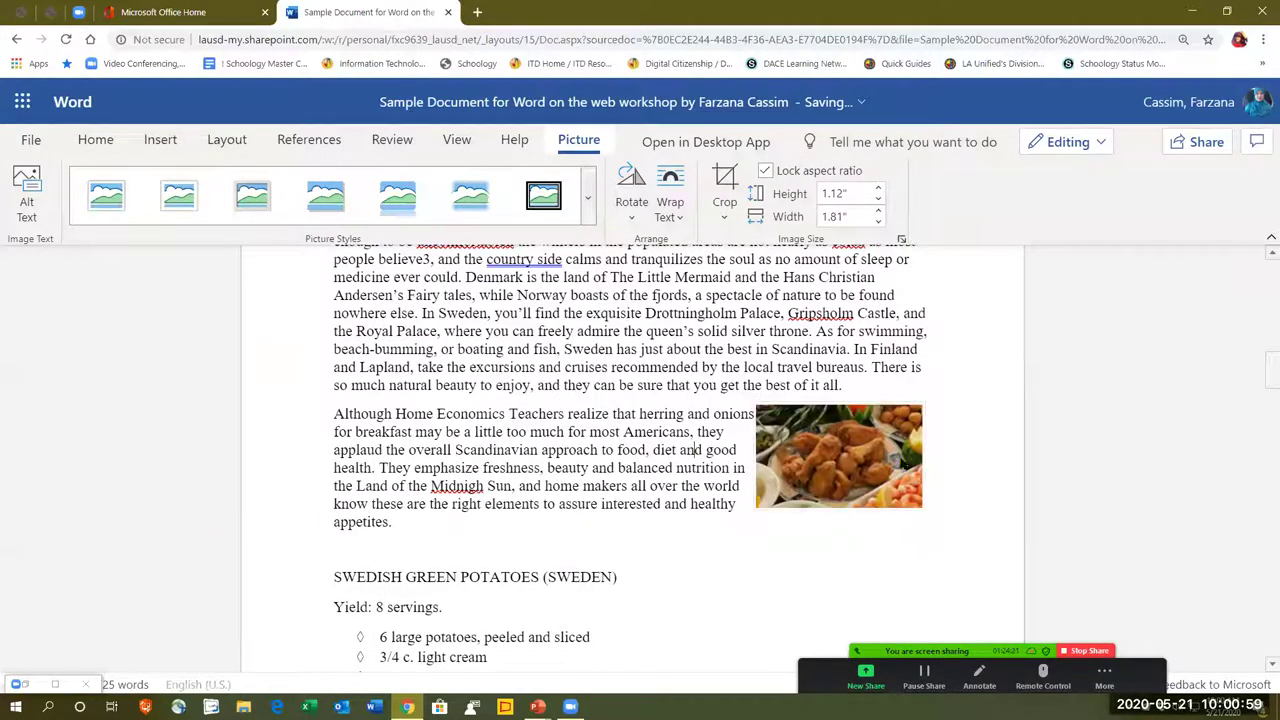
{"action": "left_click", "coordinate": [846, 458]}
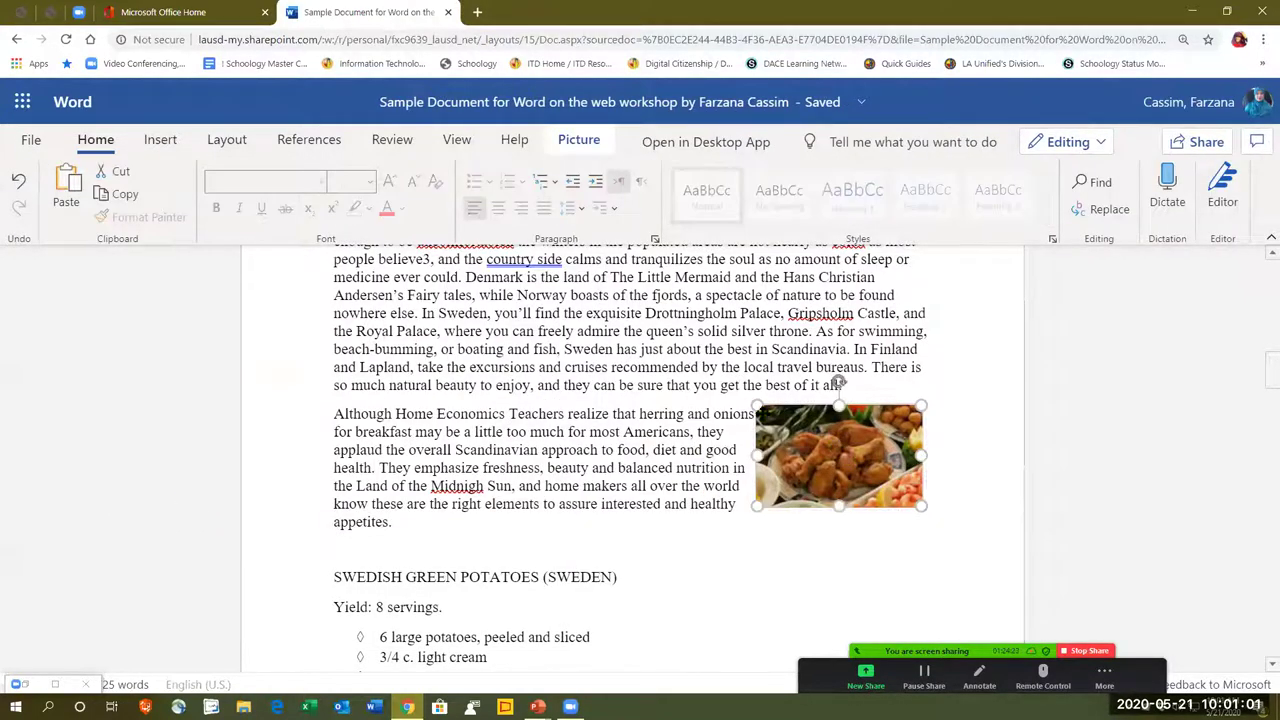
{"action": "left_click_drag", "start_coordinate": [785, 433], "coordinate": [693, 403]}
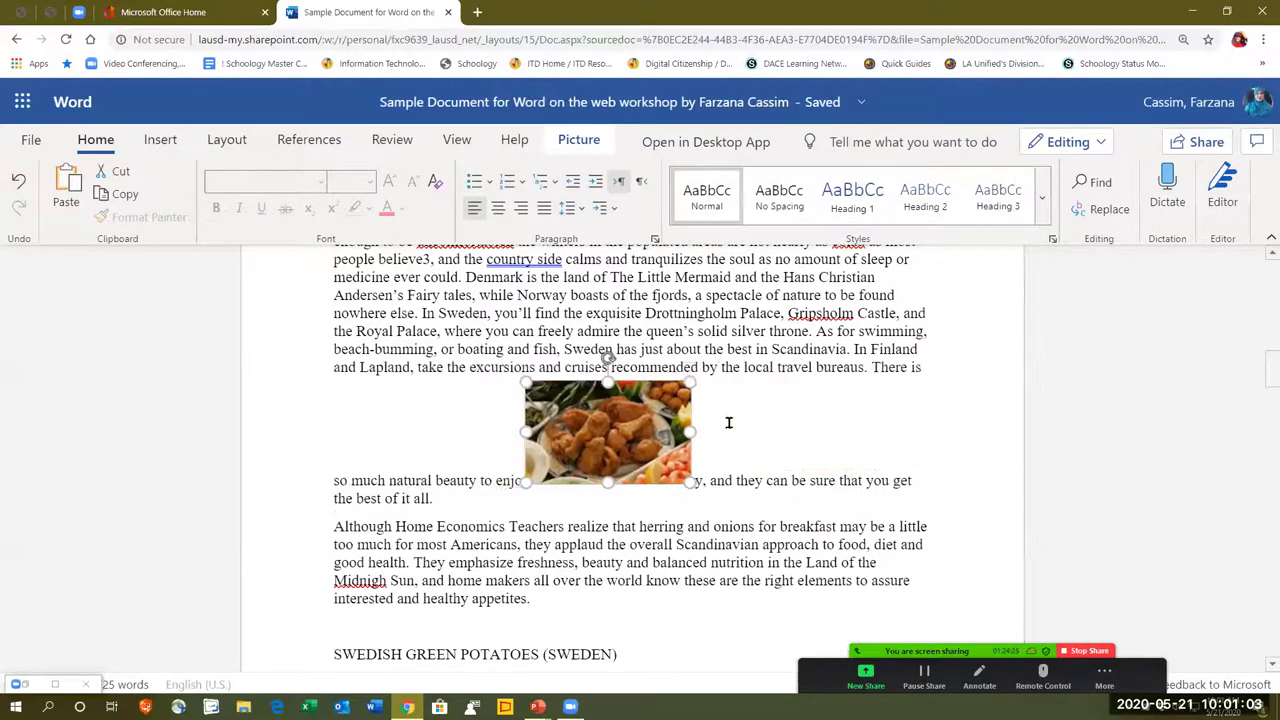
{"action": "left_click", "coordinate": [579, 141]}
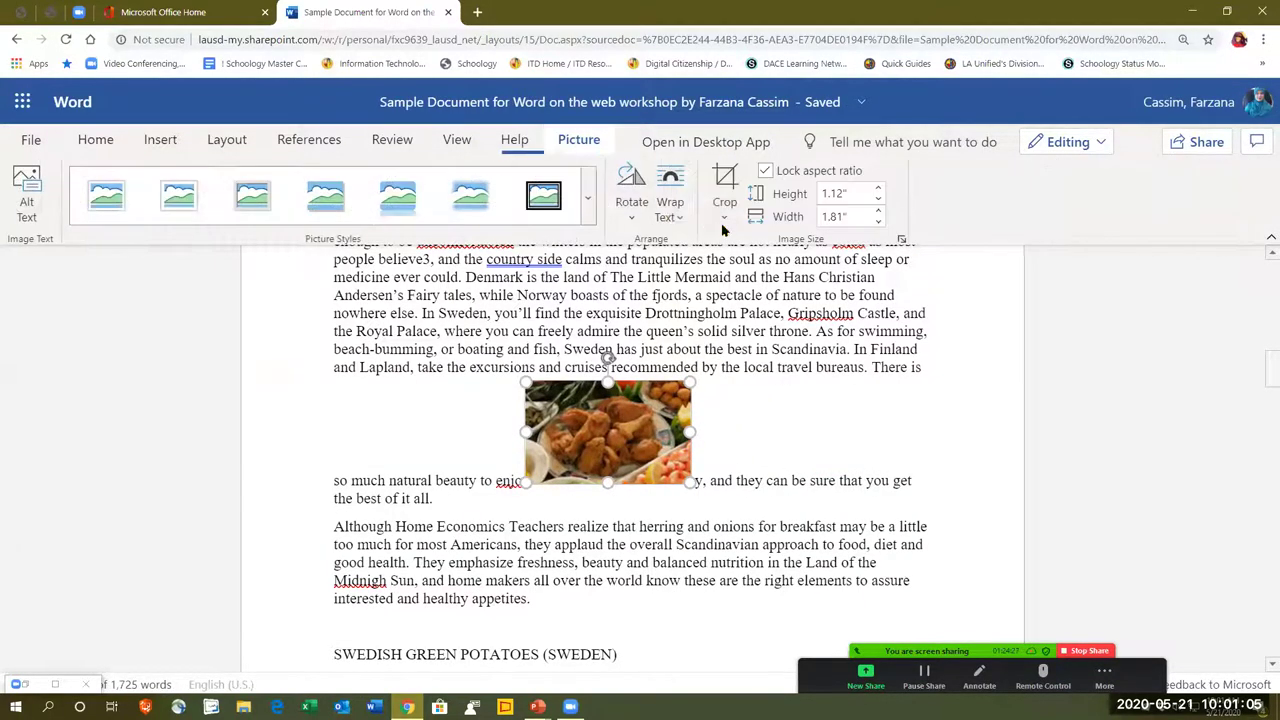
{"action": "left_click", "coordinate": [670, 205]}
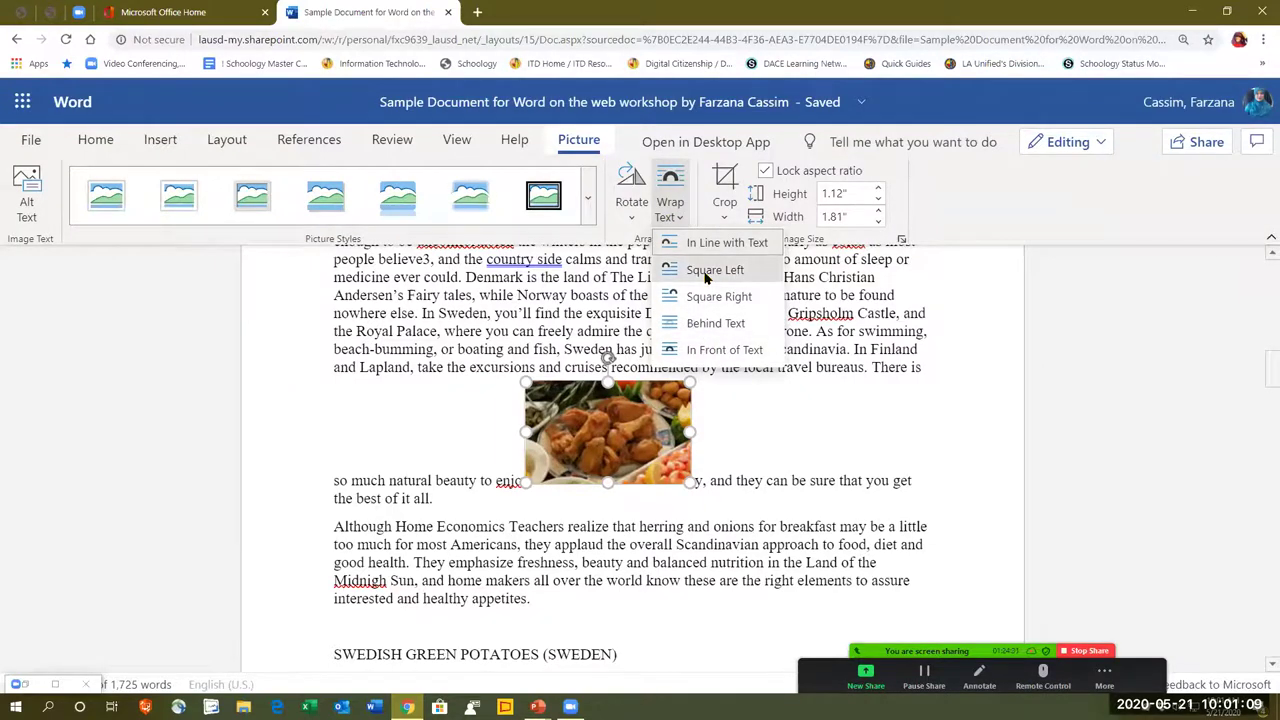
{"action": "left_click", "coordinate": [708, 272]}
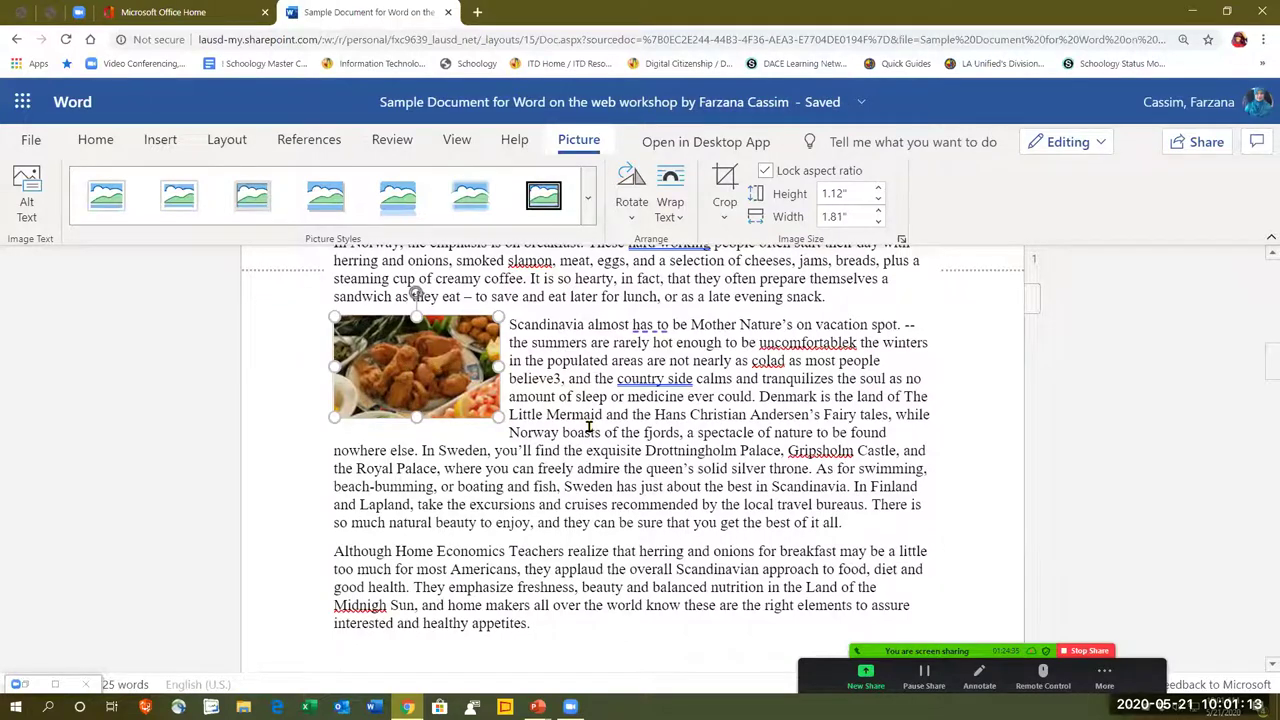
{"action": "scroll", "coordinate": [589, 427], "scroll_direction": "down", "scroll_amount": 5}
{"action": "scroll", "coordinate": [591, 427], "scroll_direction": "down", "scroll_amount": 12}
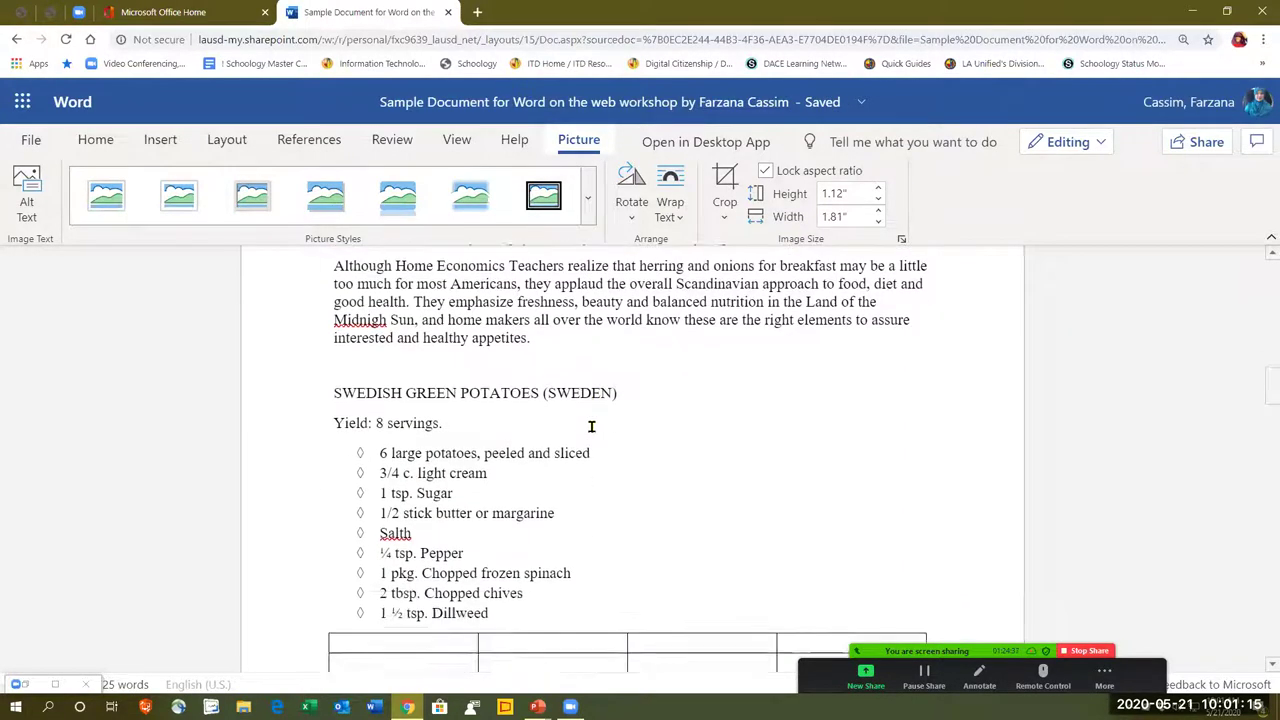
{"action": "scroll", "coordinate": [591, 427], "scroll_direction": "down", "scroll_amount": 5}
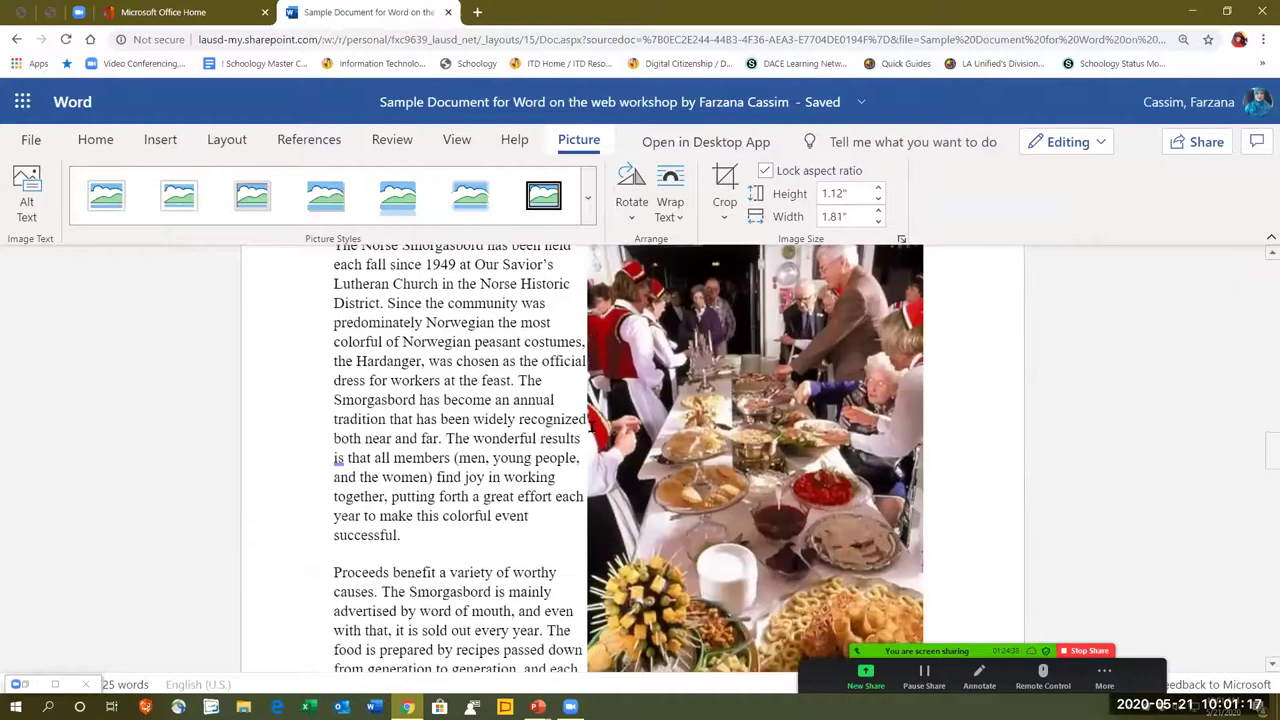
{"action": "scroll", "coordinate": [591, 427], "scroll_direction": "up", "scroll_amount": 2}
{"action": "scroll", "coordinate": [591, 427], "scroll_direction": "down", "scroll_amount": 2}
{"action": "scroll", "coordinate": [590, 427], "scroll_direction": "down", "scroll_amount": 9}
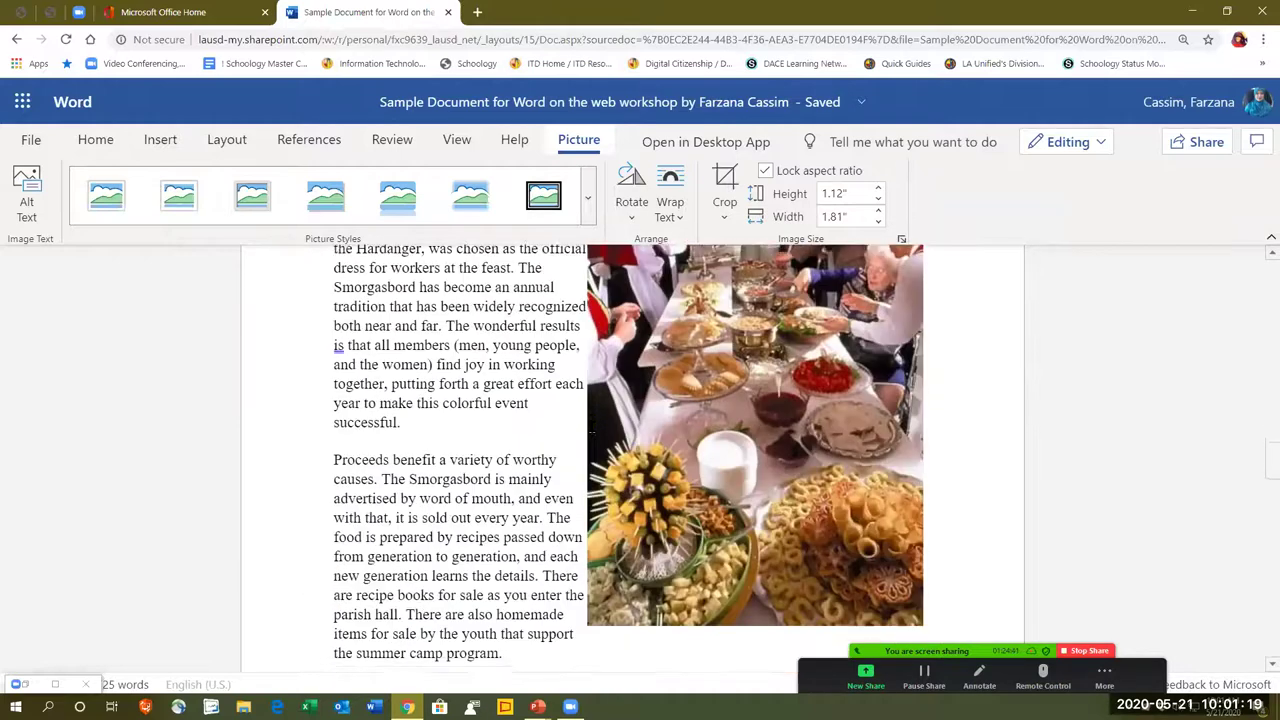
{"action": "scroll", "coordinate": [590, 430], "scroll_direction": "up", "scroll_amount": 15}
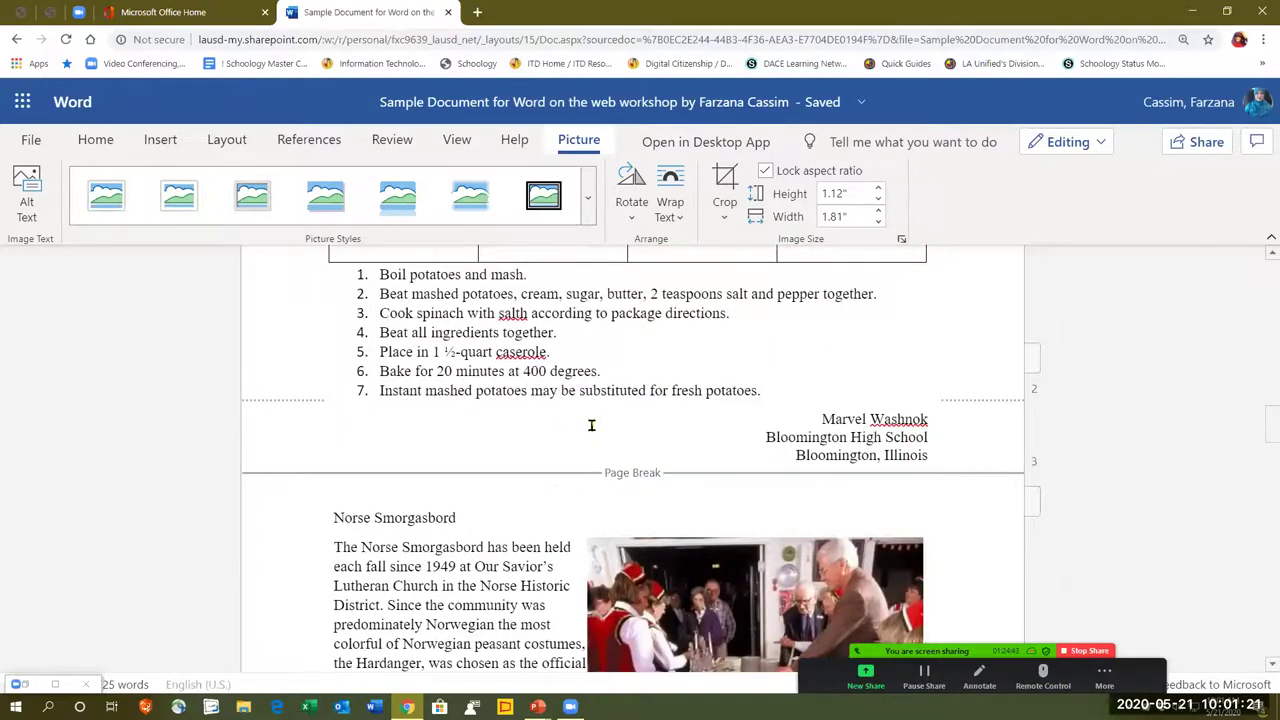
{"action": "scroll", "coordinate": [629, 432], "scroll_direction": "down", "scroll_amount": 4}
{"action": "left_click", "coordinate": [462, 374]}
{"action": "scroll", "coordinate": [462, 374], "scroll_direction": "up", "scroll_amount": 3}
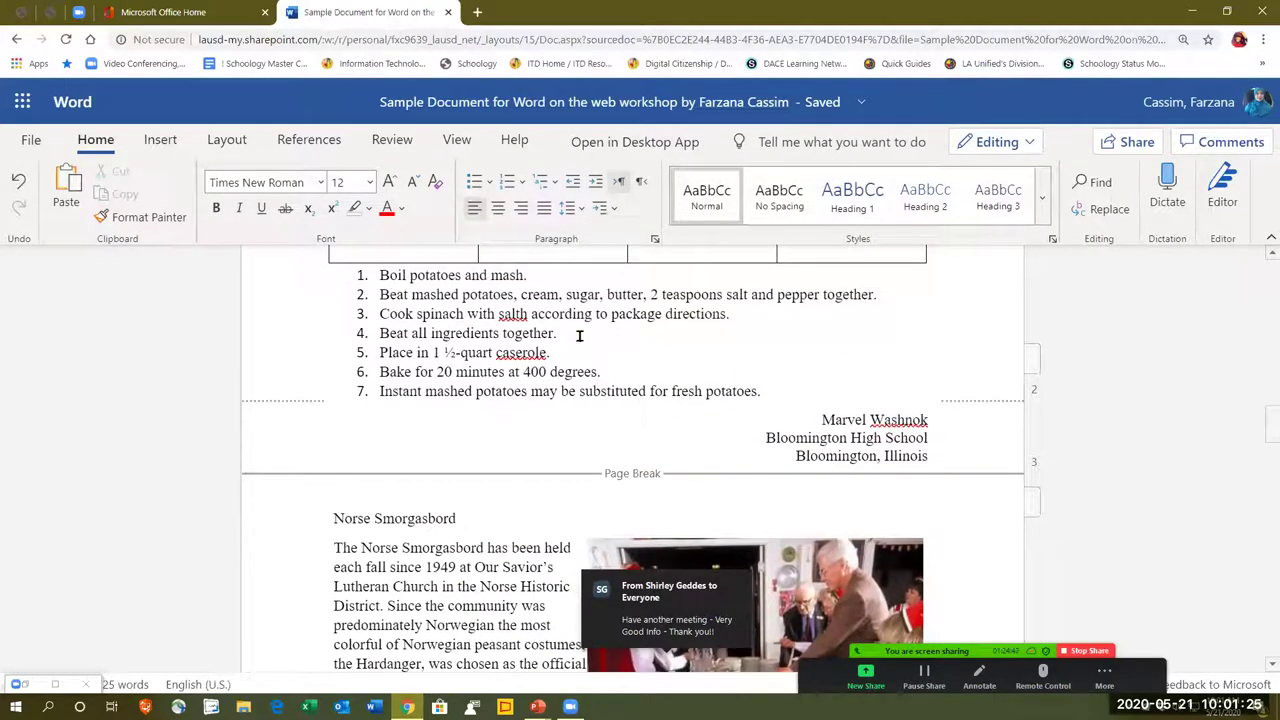
{"action": "left_click", "coordinate": [160, 139]}
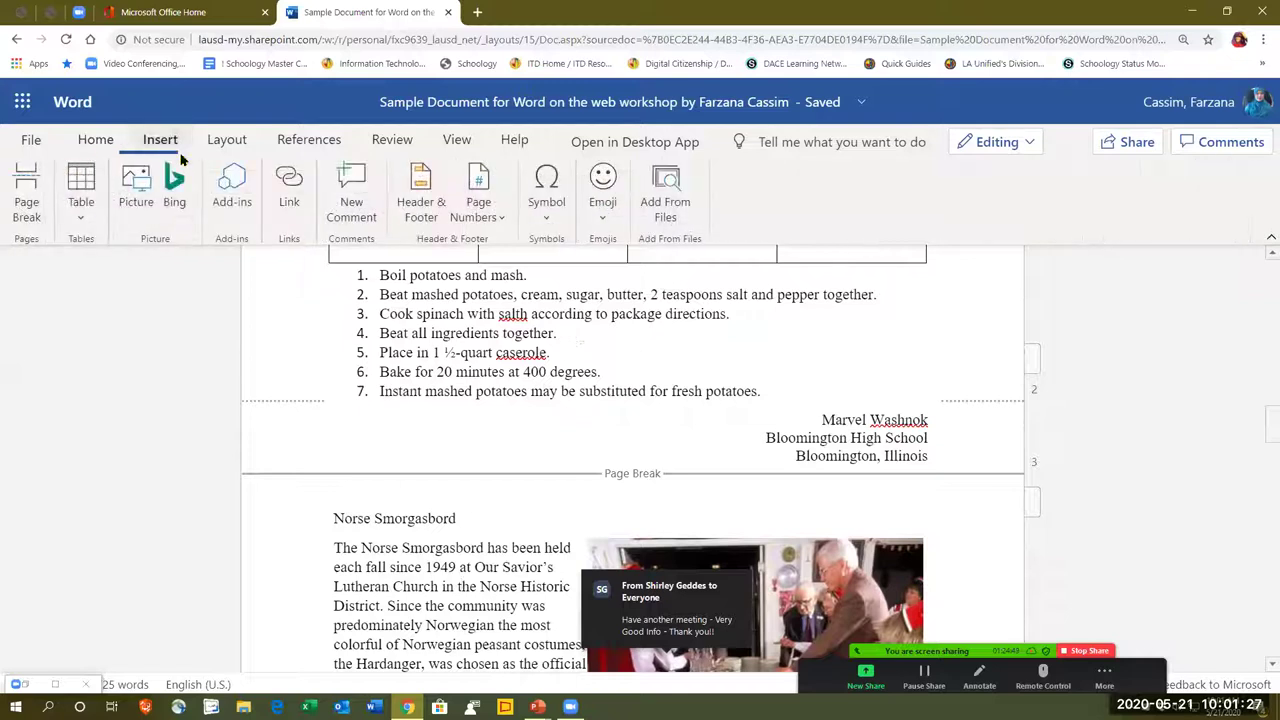
{"action": "left_click", "coordinate": [133, 186]}
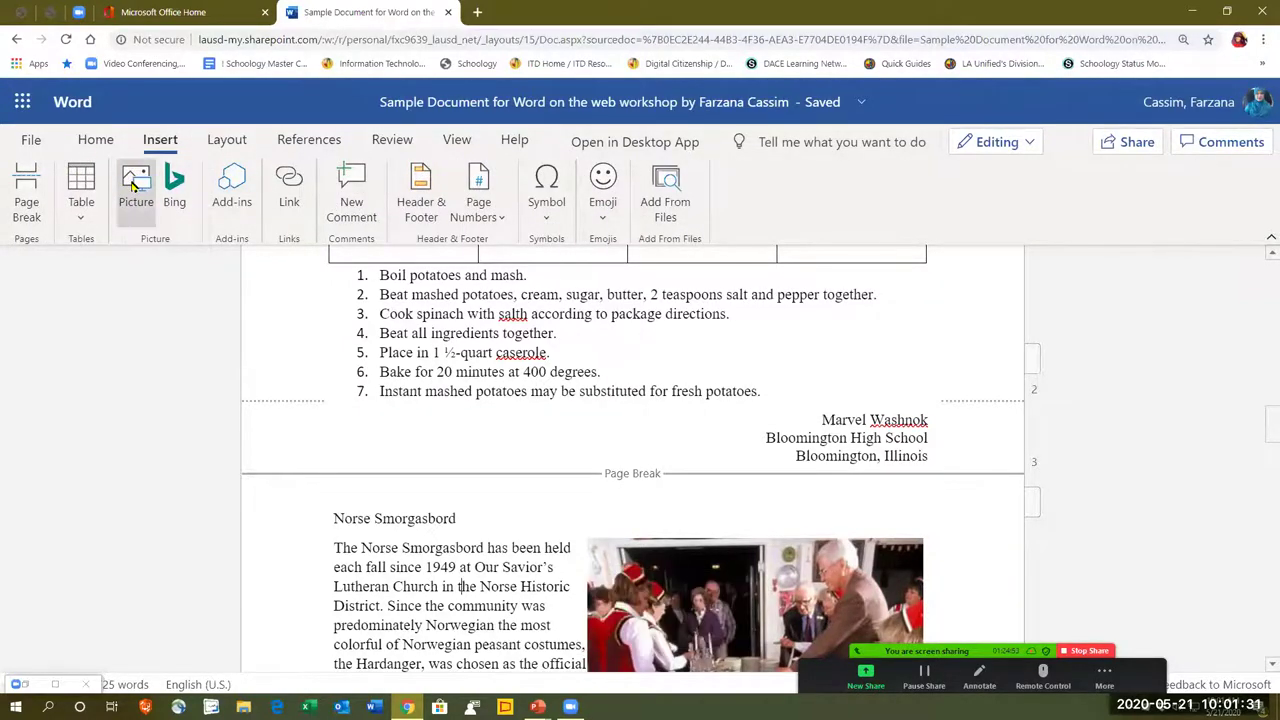
{"action": "left_click", "coordinate": [553, 403]}
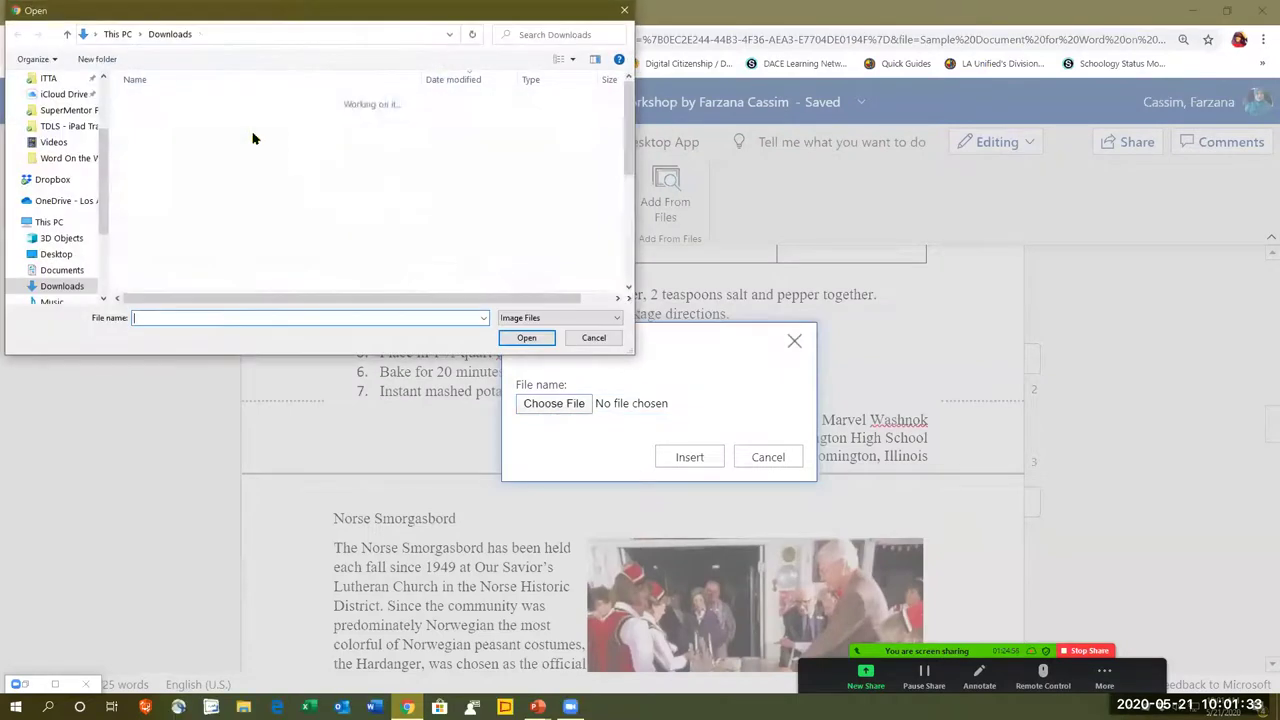
{"action": "left_click", "coordinate": [593, 338]}
{"action": "left_click", "coordinate": [768, 457]}
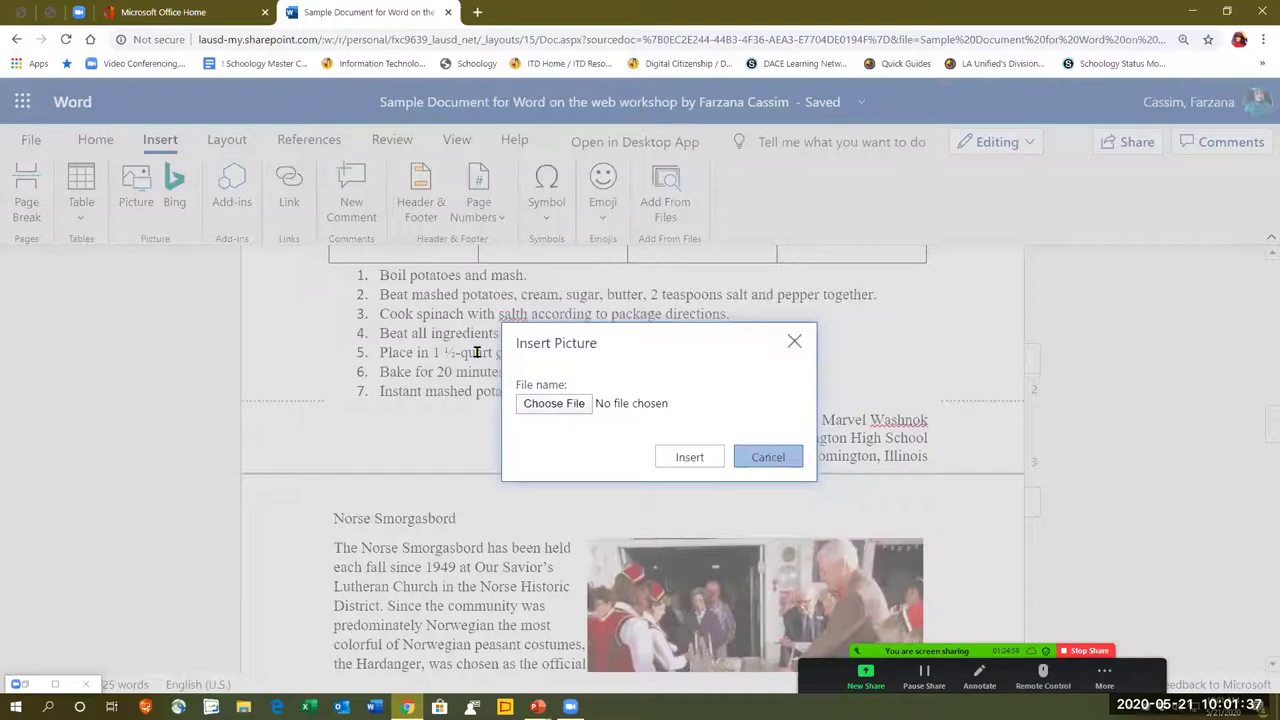
{"action": "scroll", "coordinate": [658, 549], "scroll_direction": "down", "scroll_amount": 1}
{"action": "scroll", "coordinate": [462, 381], "scroll_direction": "down", "scroll_amount": 1}
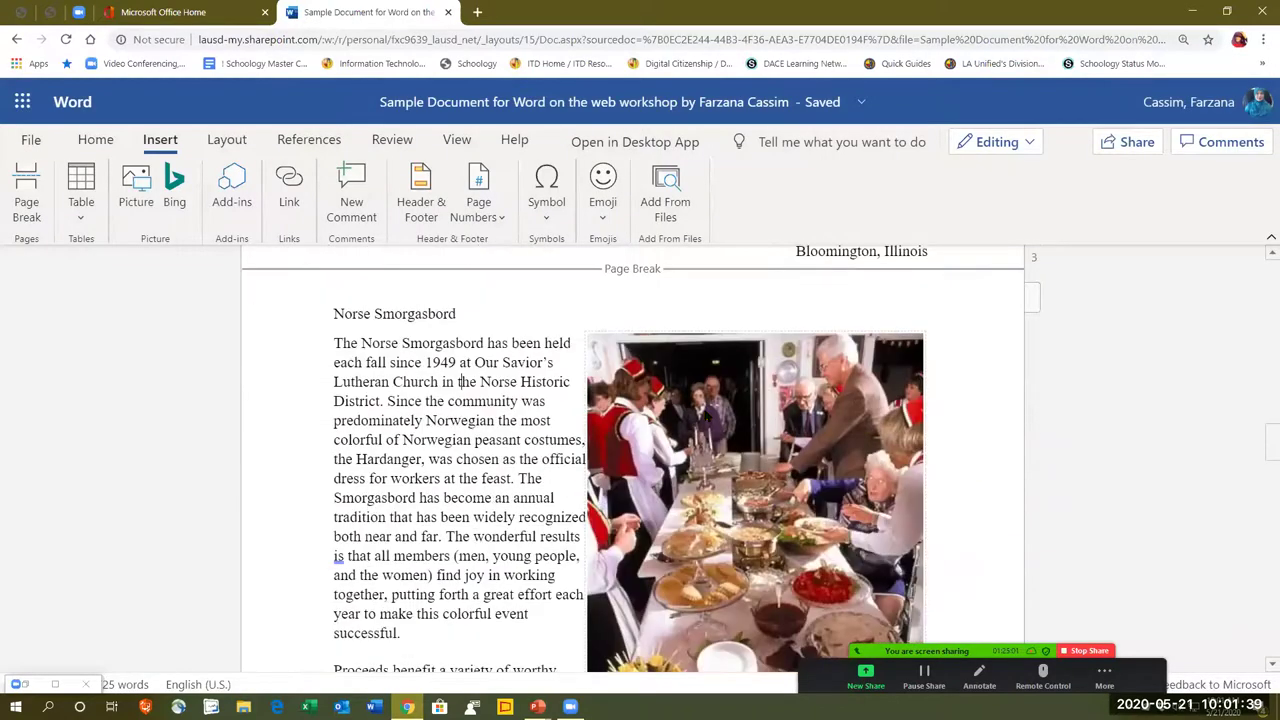
{"action": "scroll", "coordinate": [462, 381], "scroll_direction": "down", "scroll_amount": 2}
{"action": "right_click", "coordinate": [706, 400]}
{"action": "left_click", "coordinate": [740, 446]}
{"action": "scroll", "coordinate": [578, 409], "scroll_direction": "up", "scroll_amount": 3}
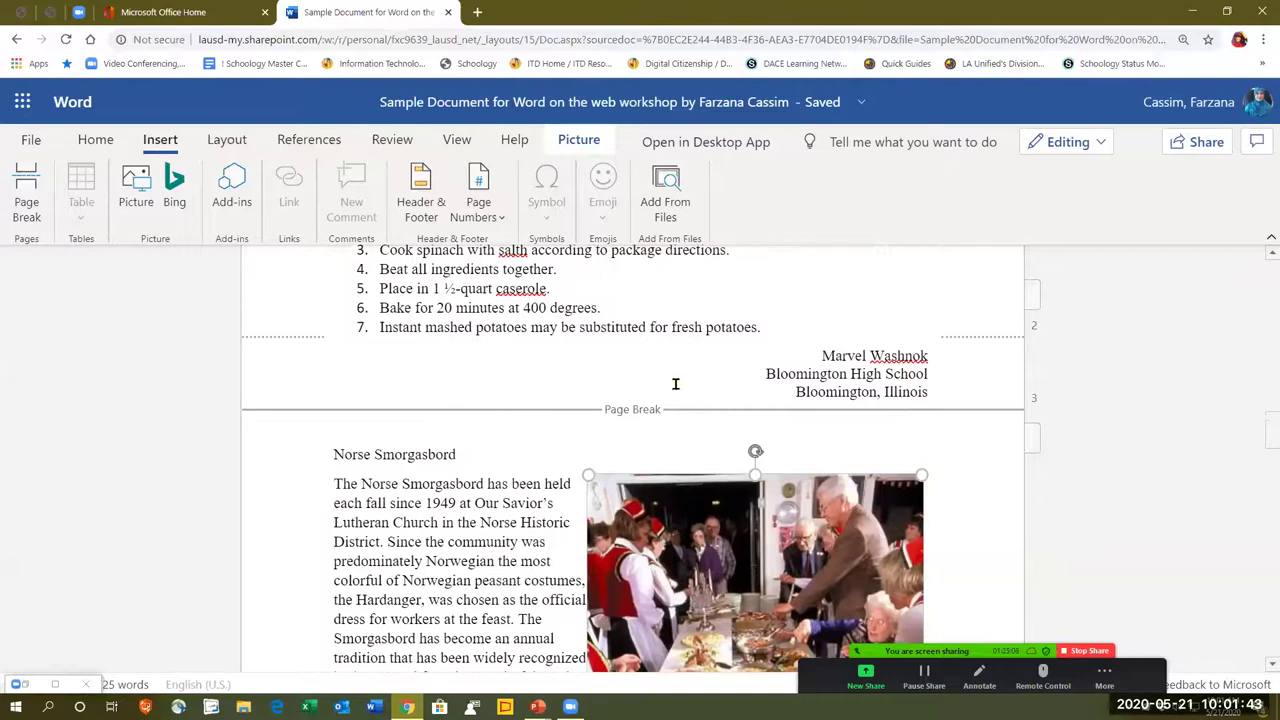
{"action": "scroll", "coordinate": [674, 384], "scroll_direction": "up", "scroll_amount": 2}
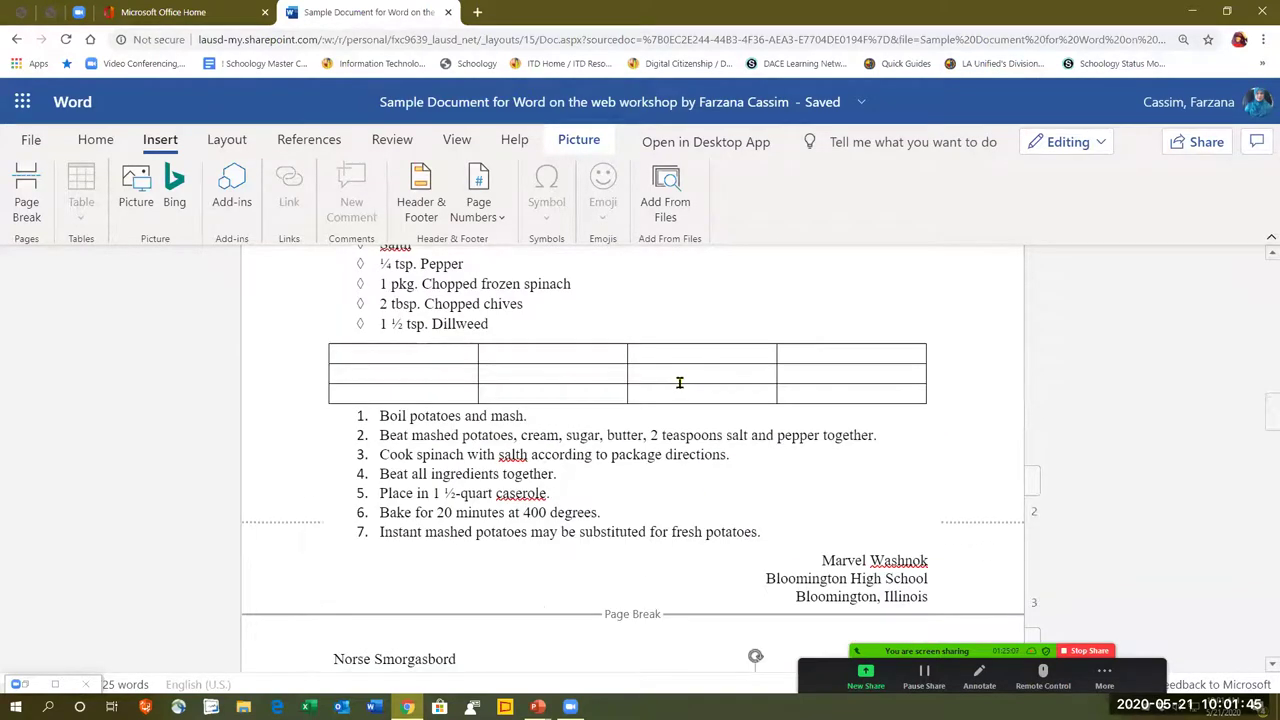
{"action": "scroll", "coordinate": [474, 369], "scroll_direction": "up", "scroll_amount": 2}
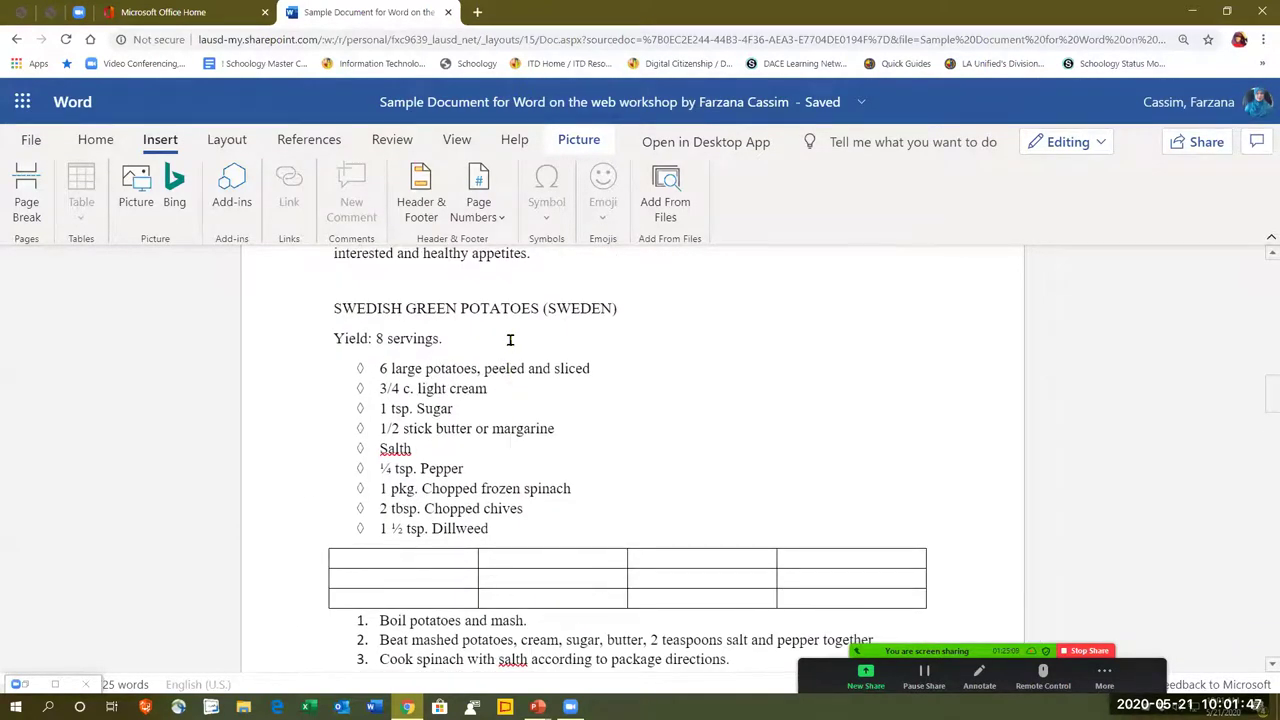
{"action": "right_click", "coordinate": [511, 340]}
{"action": "left_click", "coordinate": [425, 374]}
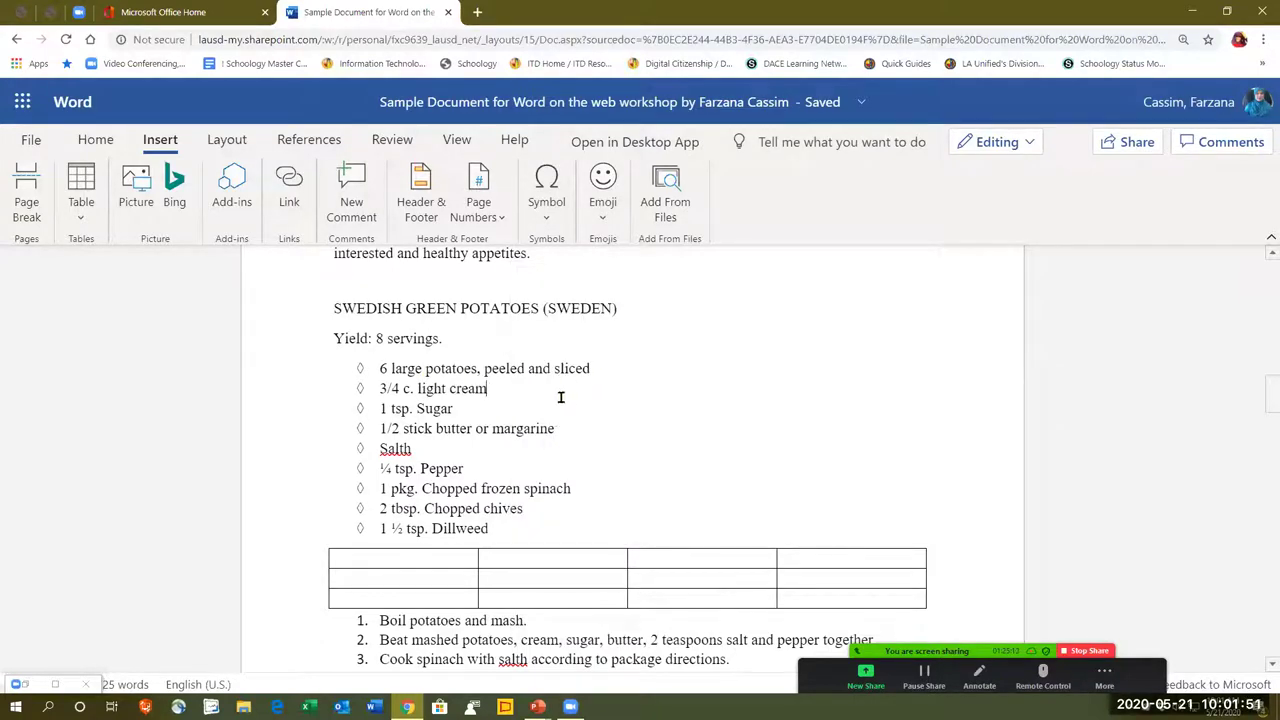
{"action": "scroll", "coordinate": [609, 406], "scroll_direction": "down", "scroll_amount": 4}
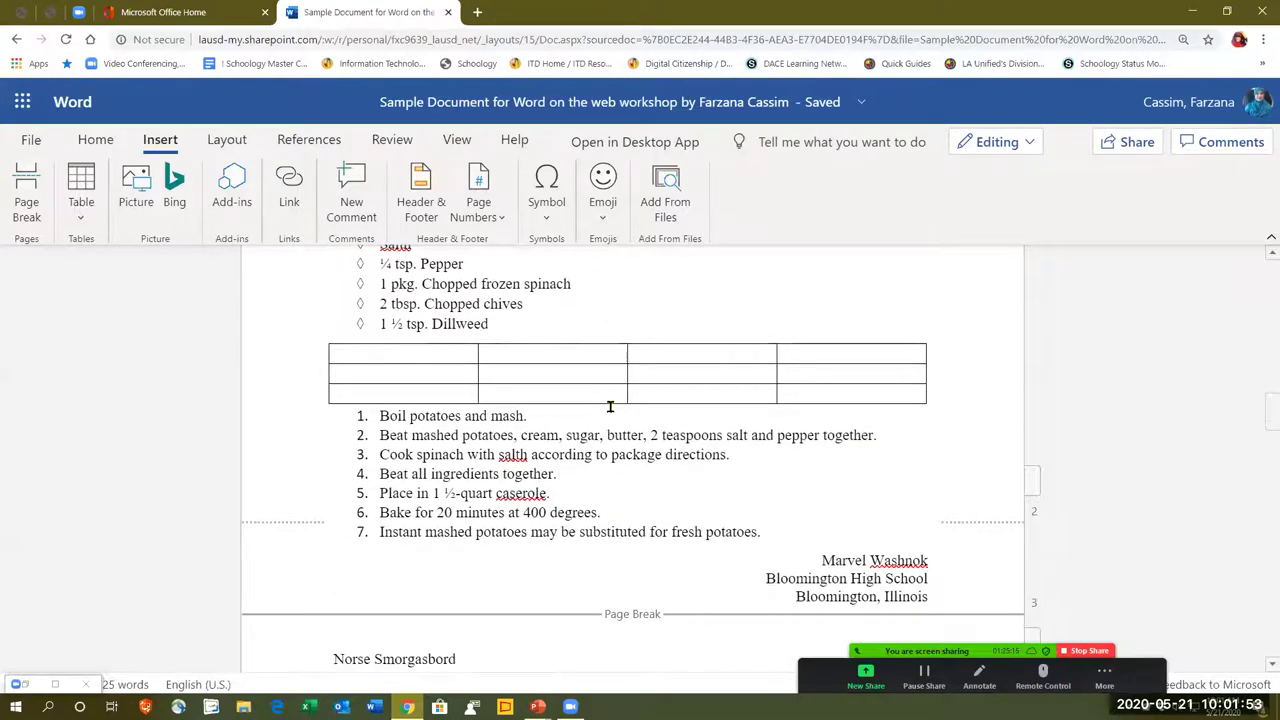
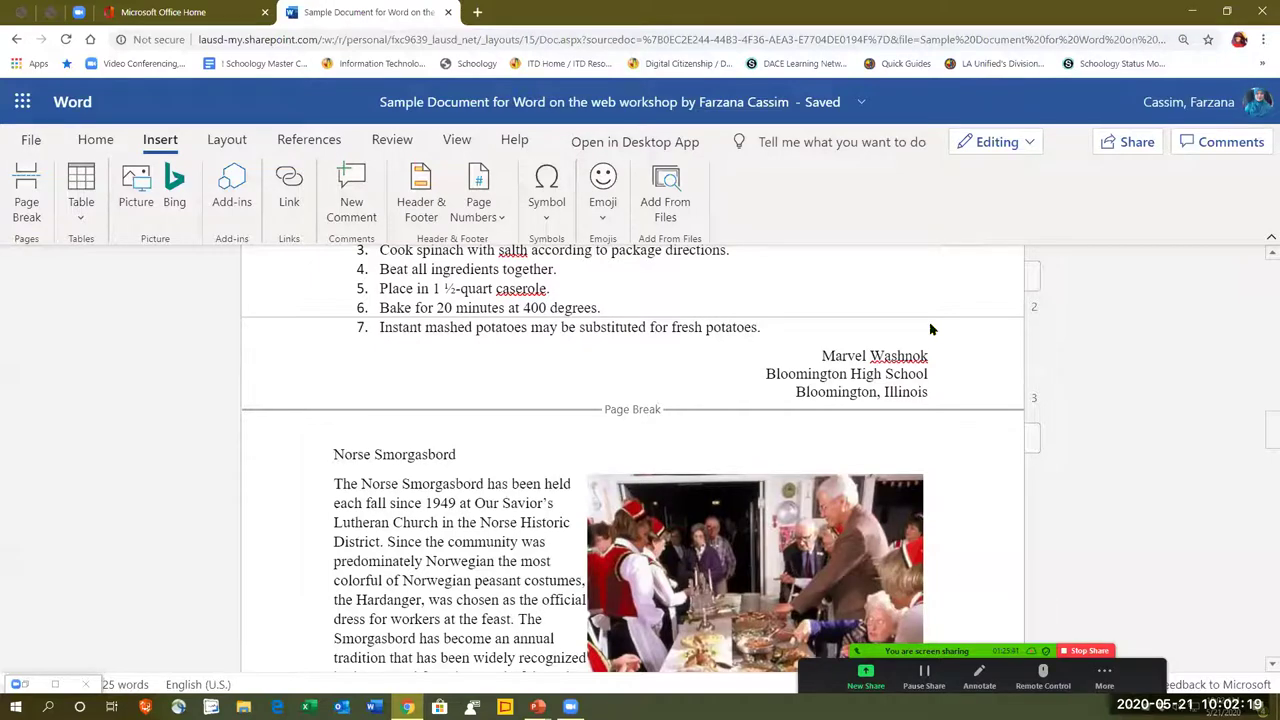
Search Word's features for 'column' to see the add or remove columns option
{"action": "left_click", "coordinate": [124, 146]}
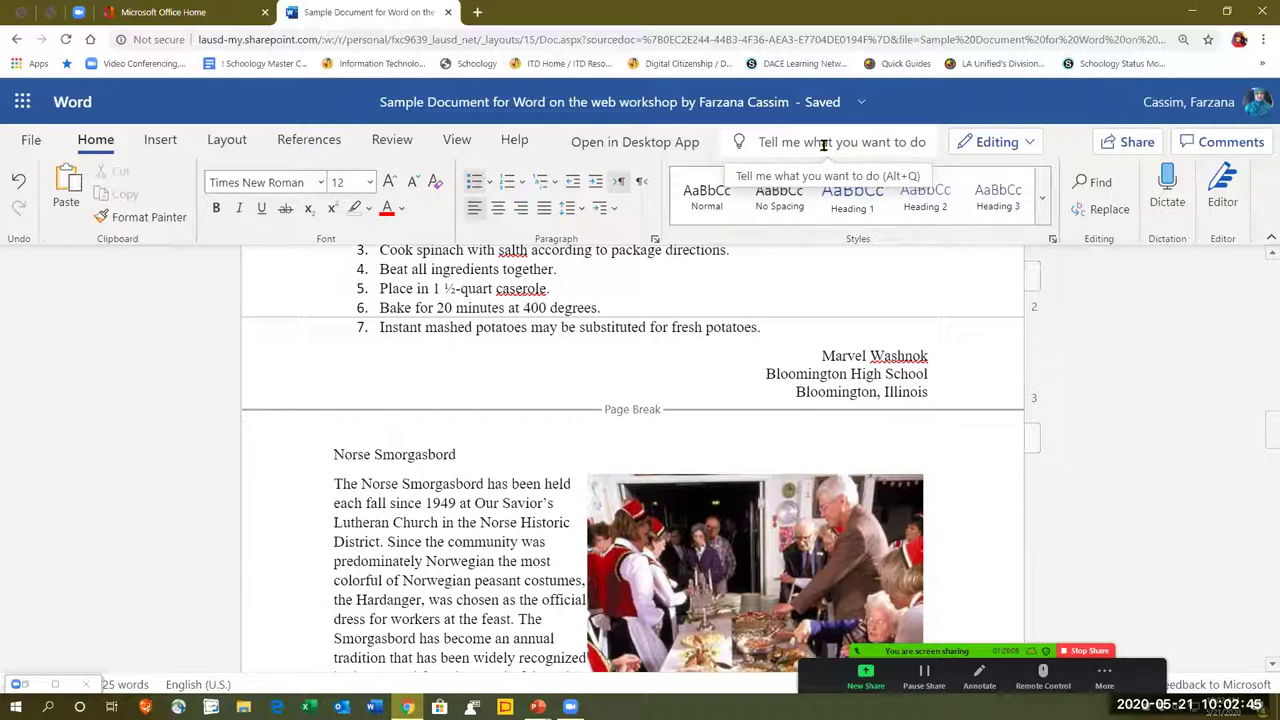
{"action": "left_click", "coordinate": [817, 141]}
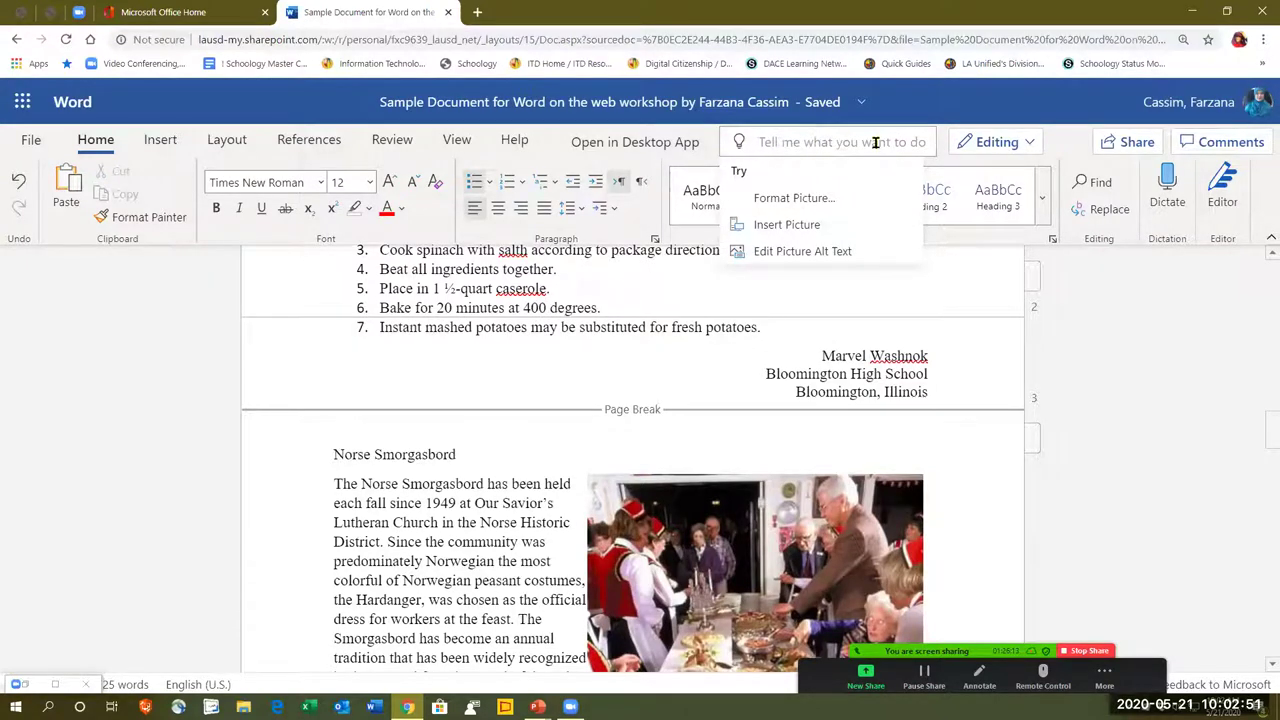
{"action": "type", "text": "column"}
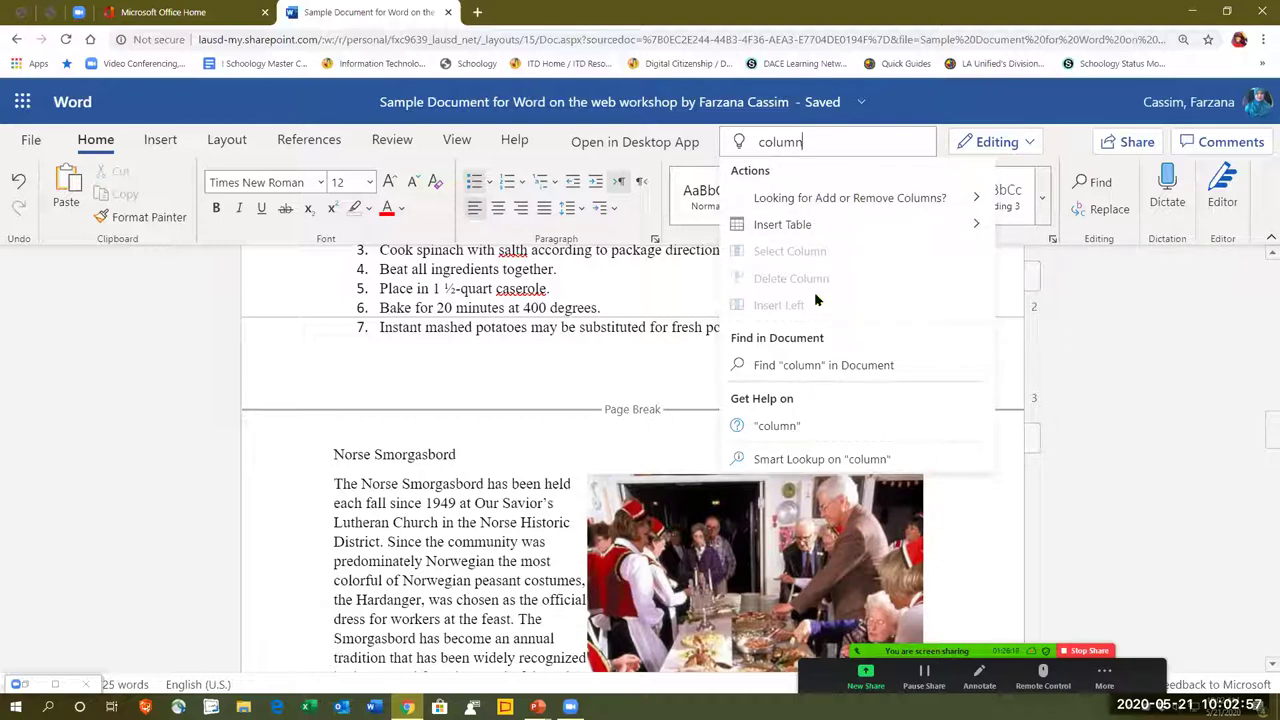
{"action": "left_click", "coordinate": [830, 198]}
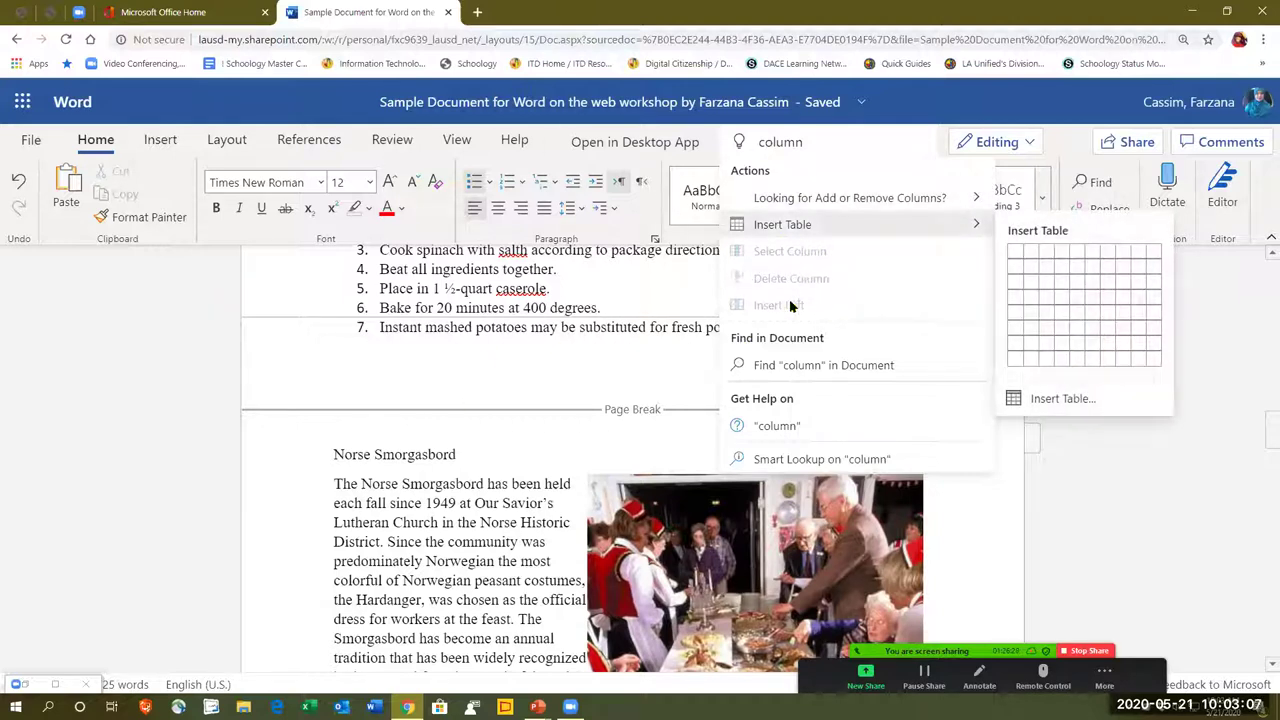
{"action": "mouse_move", "coordinate": [783, 197]}
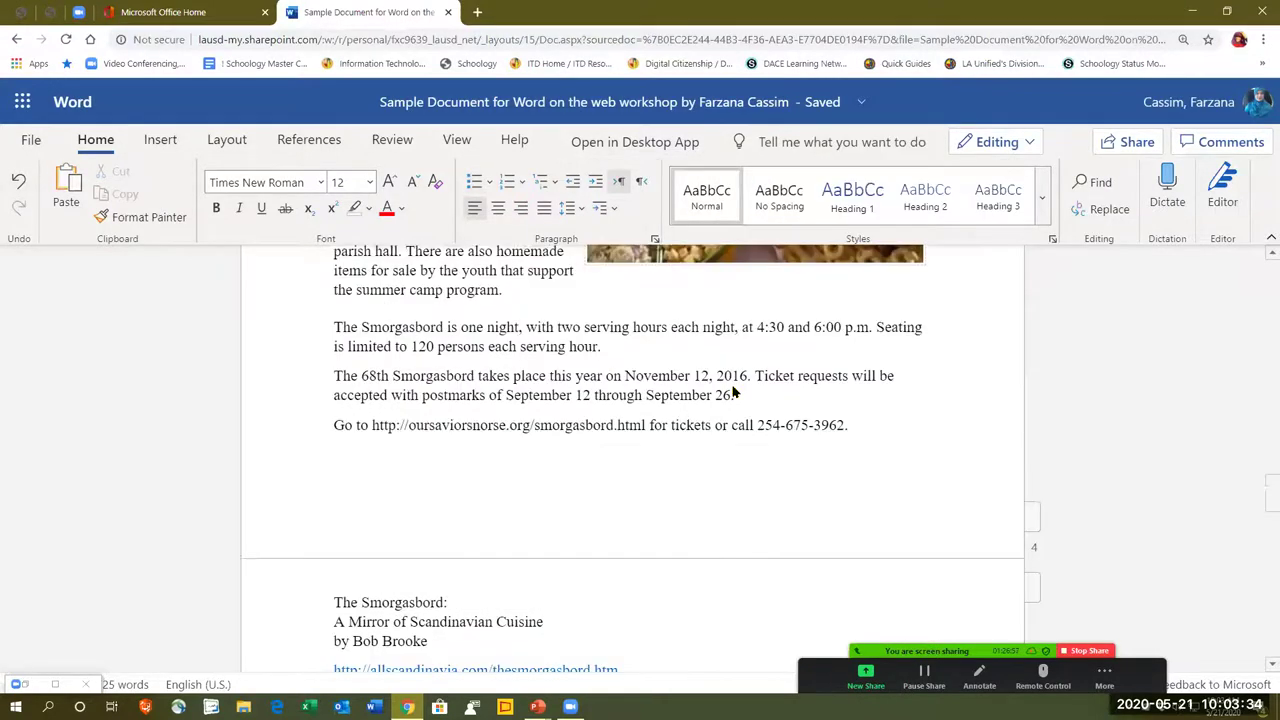
Scroll through the document, then bring up the Layout tab's page settings
{"action": "scroll", "coordinate": [733, 387], "scroll_direction": "down", "scroll_amount": 5}
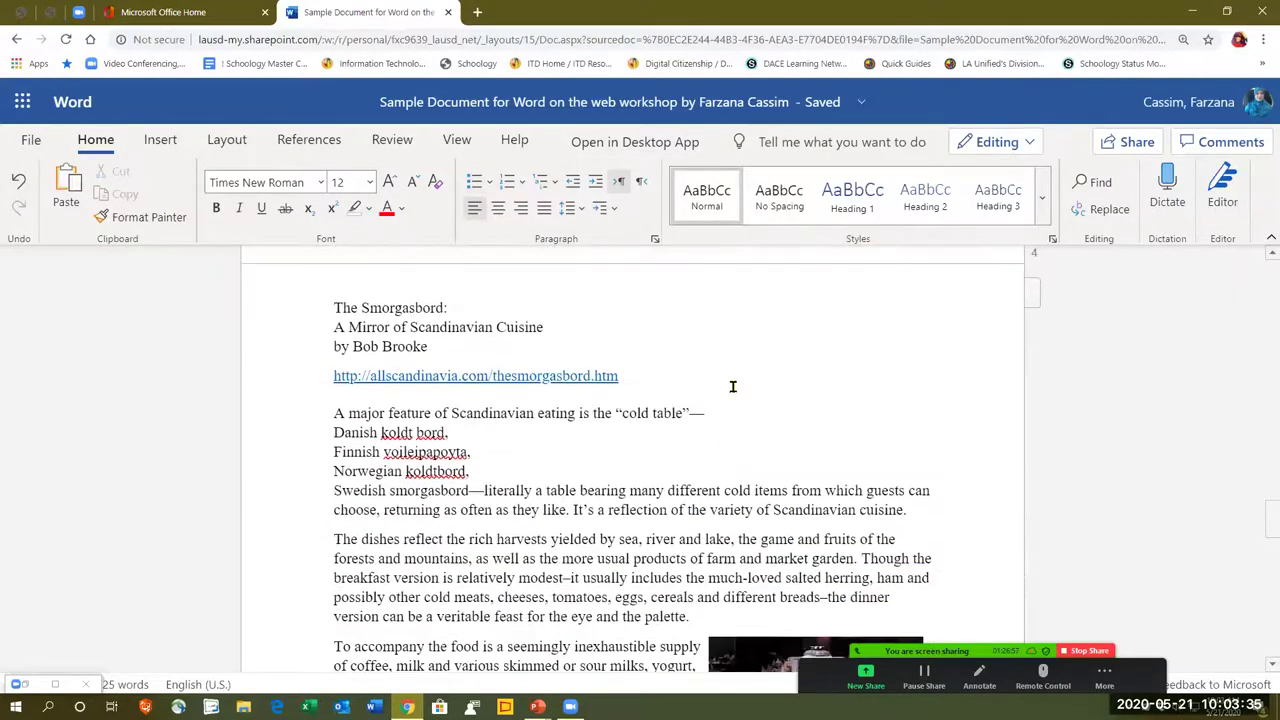
{"action": "scroll", "coordinate": [733, 387], "scroll_direction": "up", "scroll_amount": 2}
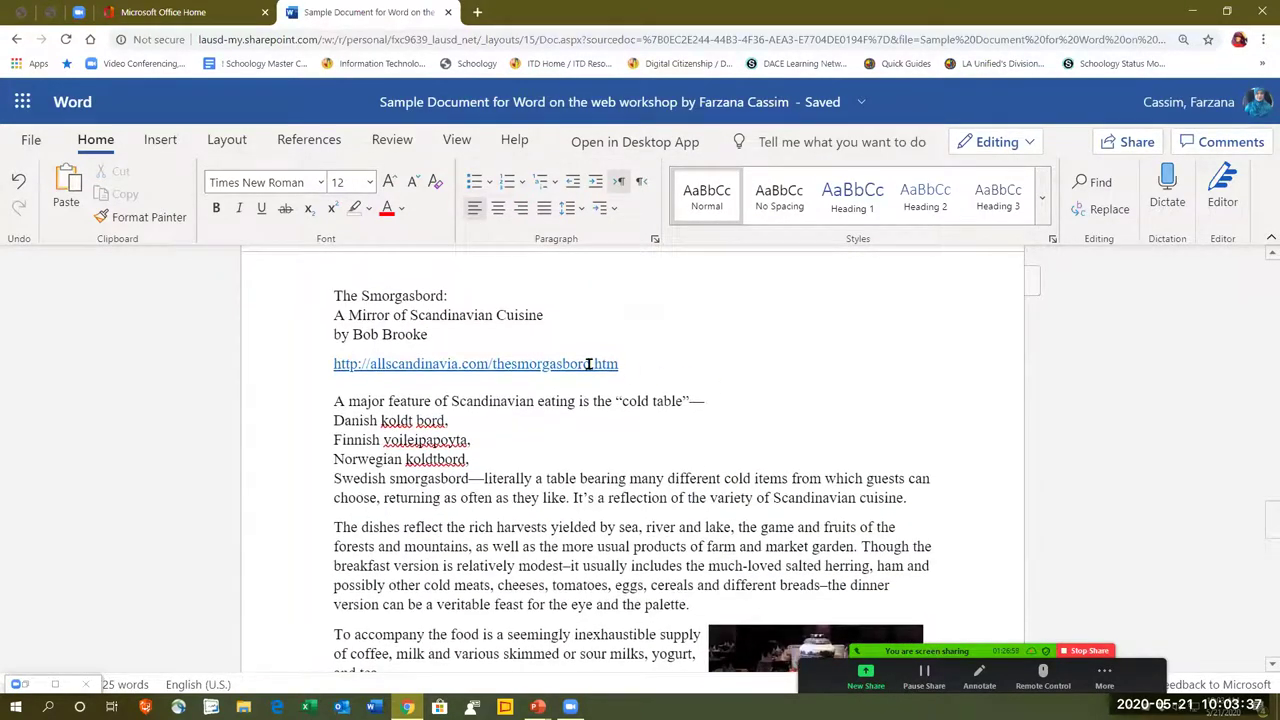
{"action": "scroll", "coordinate": [574, 387], "scroll_direction": "down", "scroll_amount": 4}
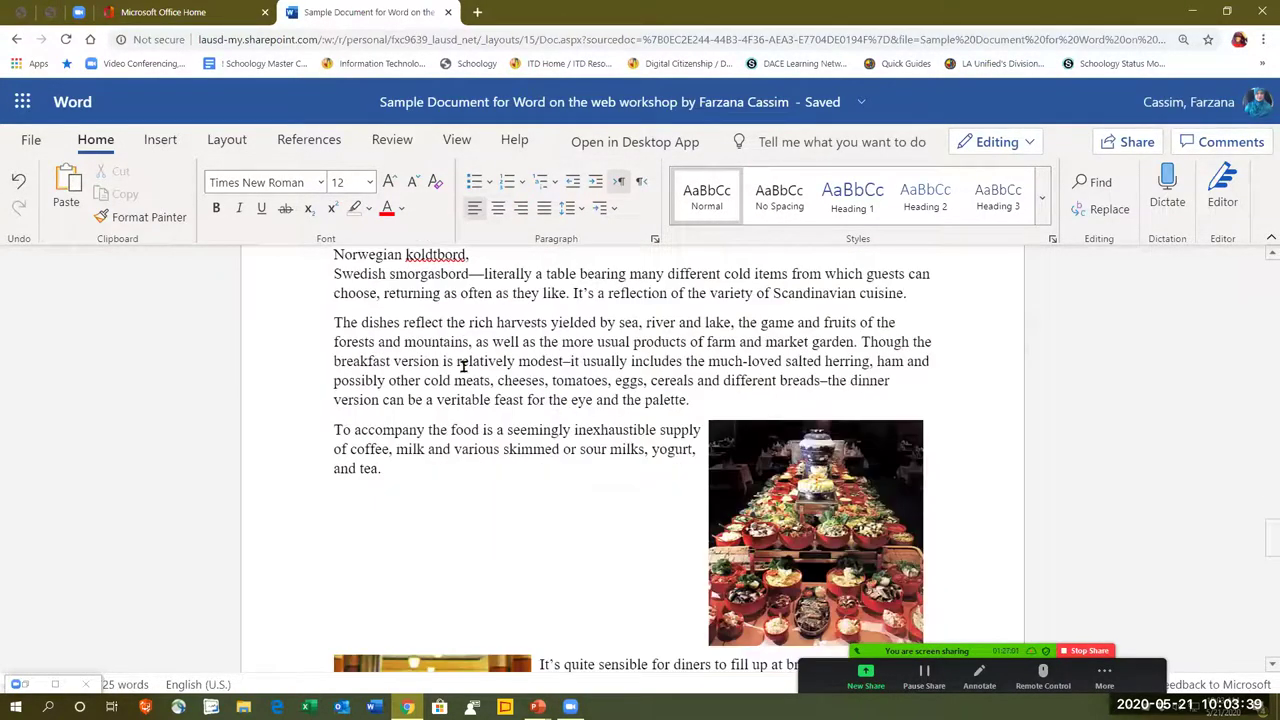
{"action": "scroll", "coordinate": [600, 532], "scroll_direction": "down", "scroll_amount": 12}
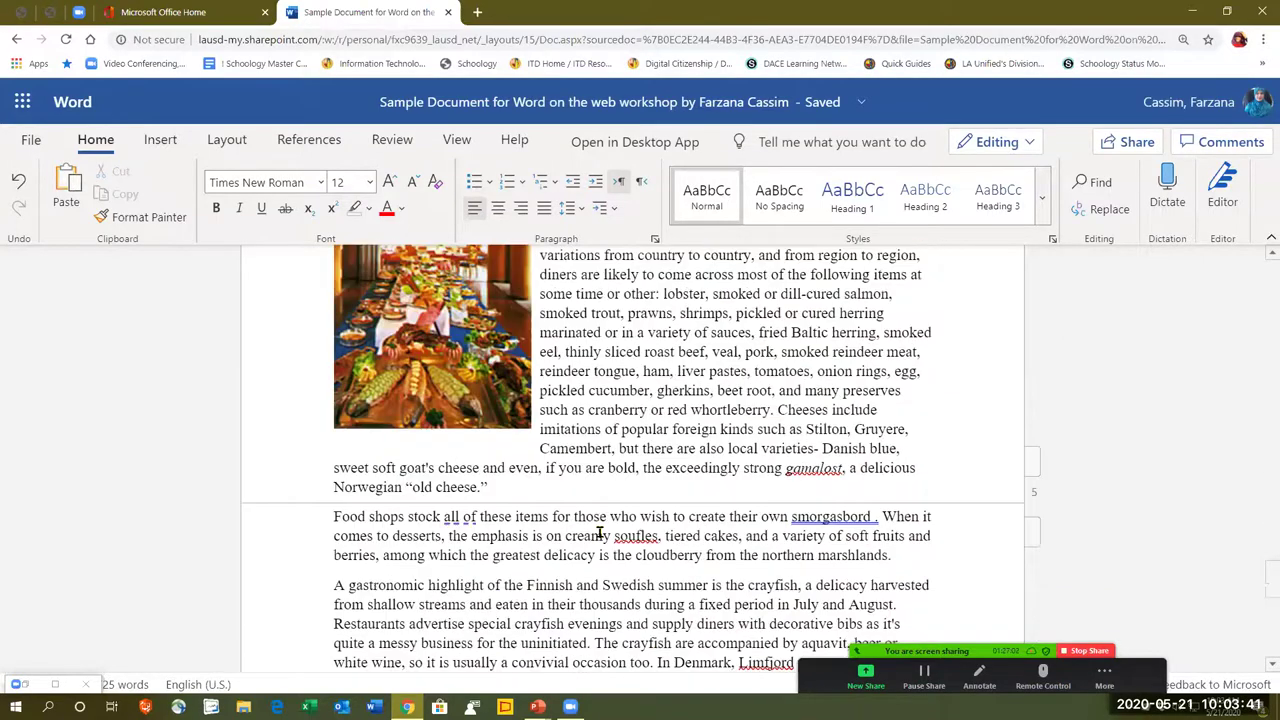
{"action": "scroll", "coordinate": [600, 529], "scroll_direction": "down", "scroll_amount": 4}
{"action": "scroll", "coordinate": [600, 529], "scroll_direction": "up", "scroll_amount": 10}
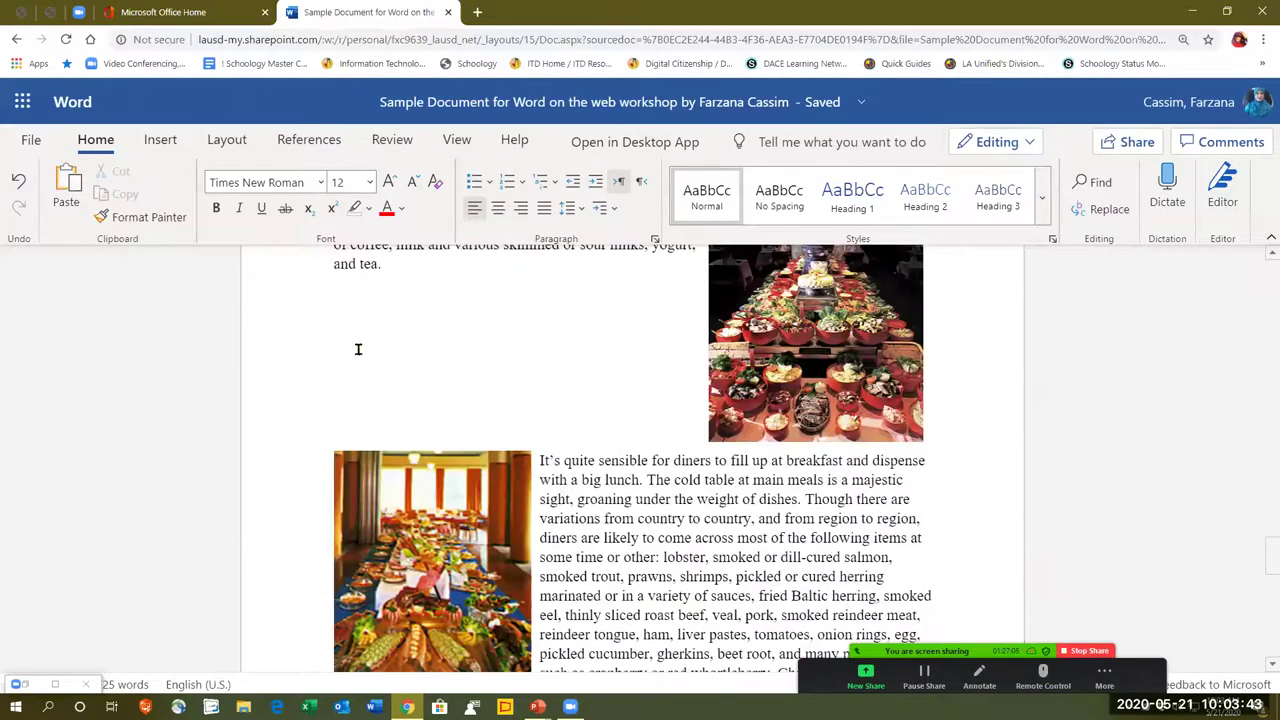
{"action": "scroll", "coordinate": [357, 349], "scroll_direction": "up", "scroll_amount": 6}
{"action": "left_click", "coordinate": [160, 139]}
{"action": "left_click", "coordinate": [219, 140]}
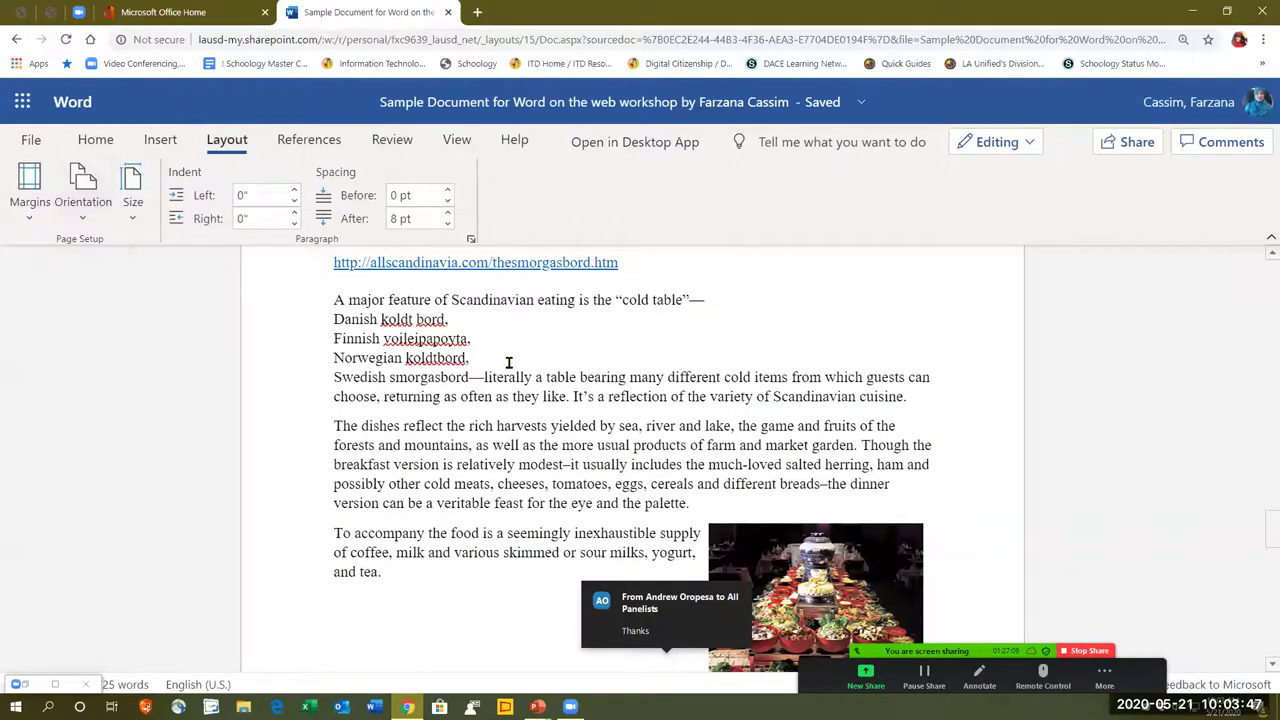
Scroll down the document to the page's footer area
{"action": "scroll", "coordinate": [531, 372], "scroll_direction": "down", "scroll_amount": 3}
{"action": "scroll", "coordinate": [531, 372], "scroll_direction": "down", "scroll_amount": 1}
{"action": "scroll", "coordinate": [527, 371], "scroll_direction": "up", "scroll_amount": 8}
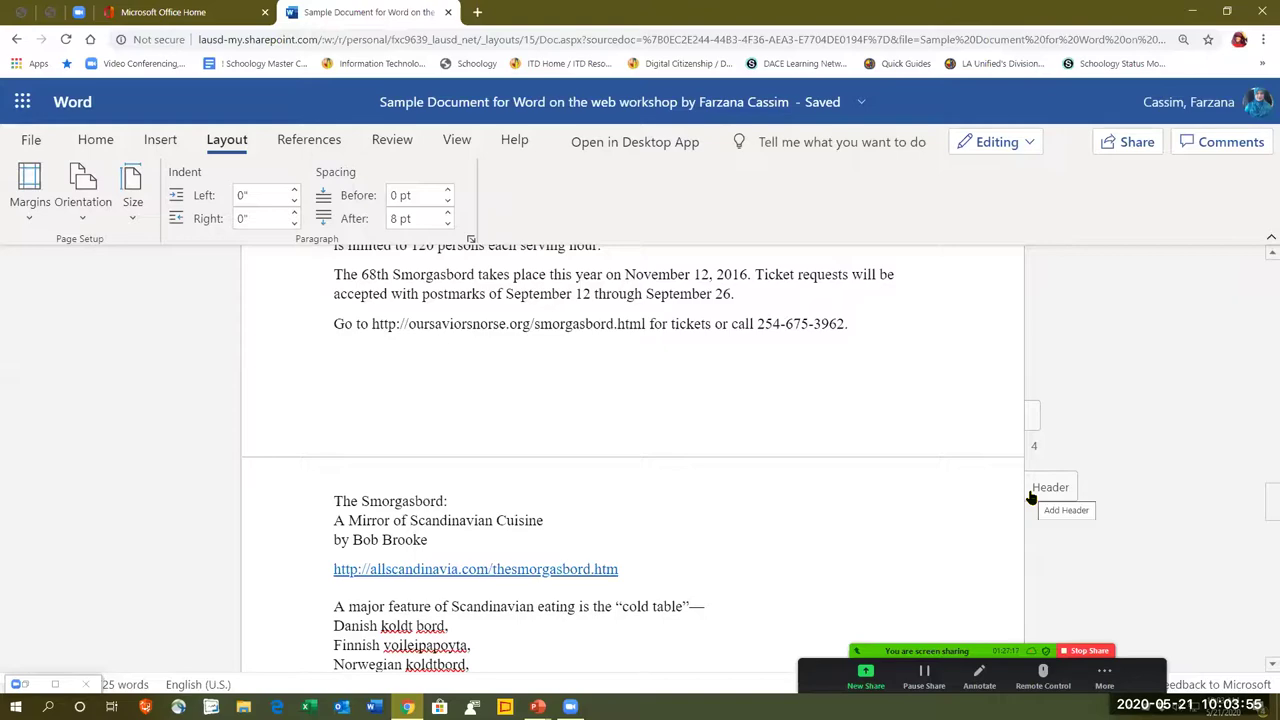
{"action": "scroll", "coordinate": [925, 436], "scroll_direction": "down", "scroll_amount": 15}
{"action": "scroll", "coordinate": [926, 434], "scroll_direction": "up", "scroll_amount": 15}
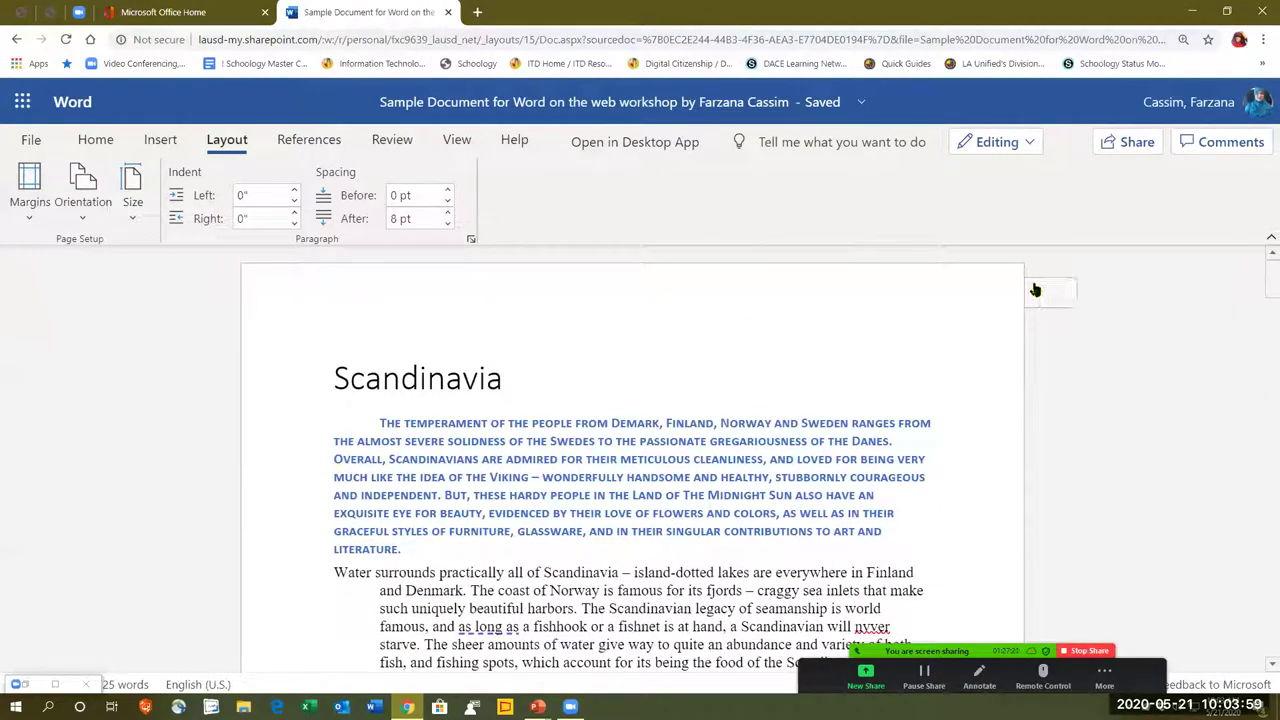
{"action": "scroll", "coordinate": [936, 393], "scroll_direction": "down", "scroll_amount": 1}
{"action": "scroll", "coordinate": [936, 393], "scroll_direction": "down", "scroll_amount": 8}
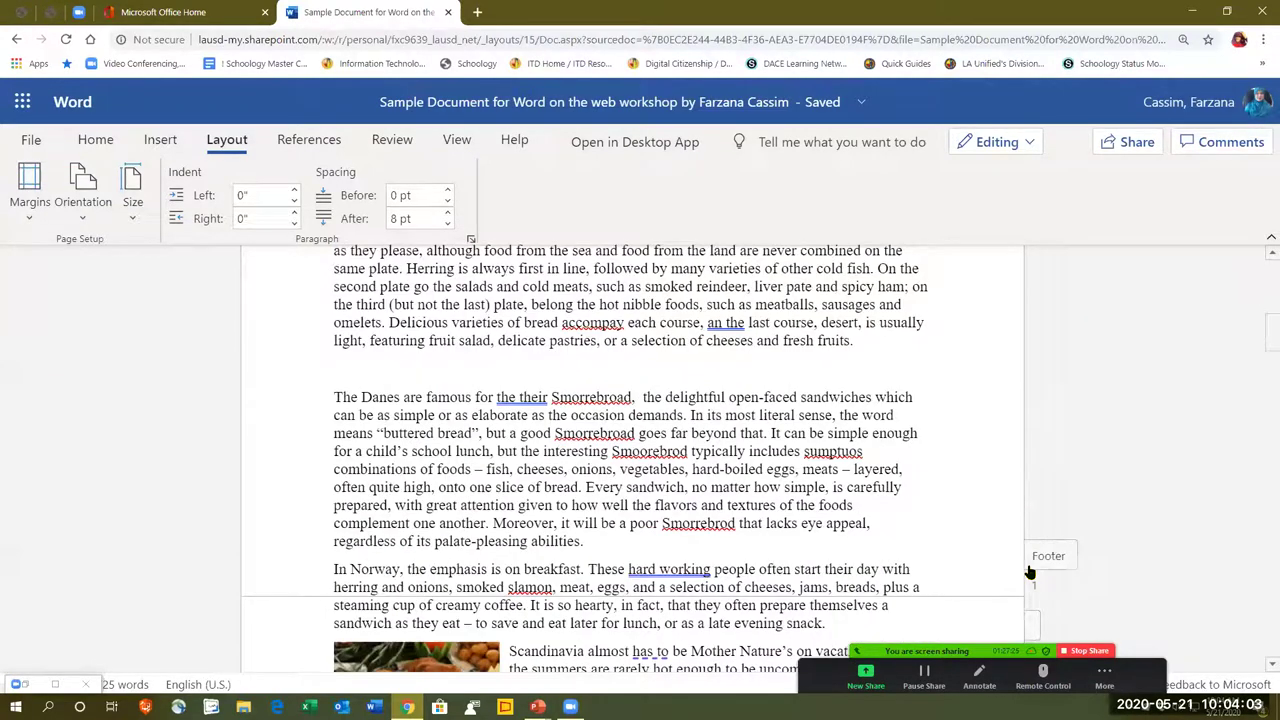
{"action": "mouse_move", "coordinate": [1040, 565]}
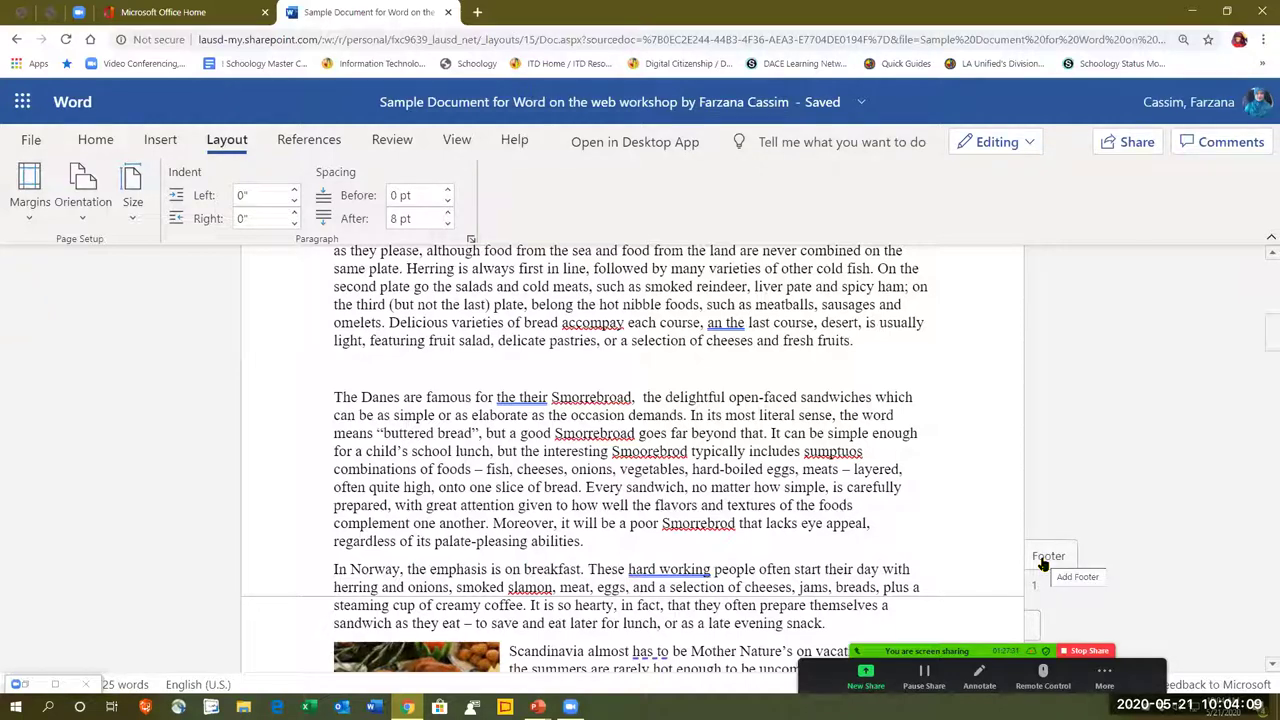
Fill the header table with the author's name, Scandinavia and 5/21/2020
{"action": "left_click", "coordinate": [1044, 563]}
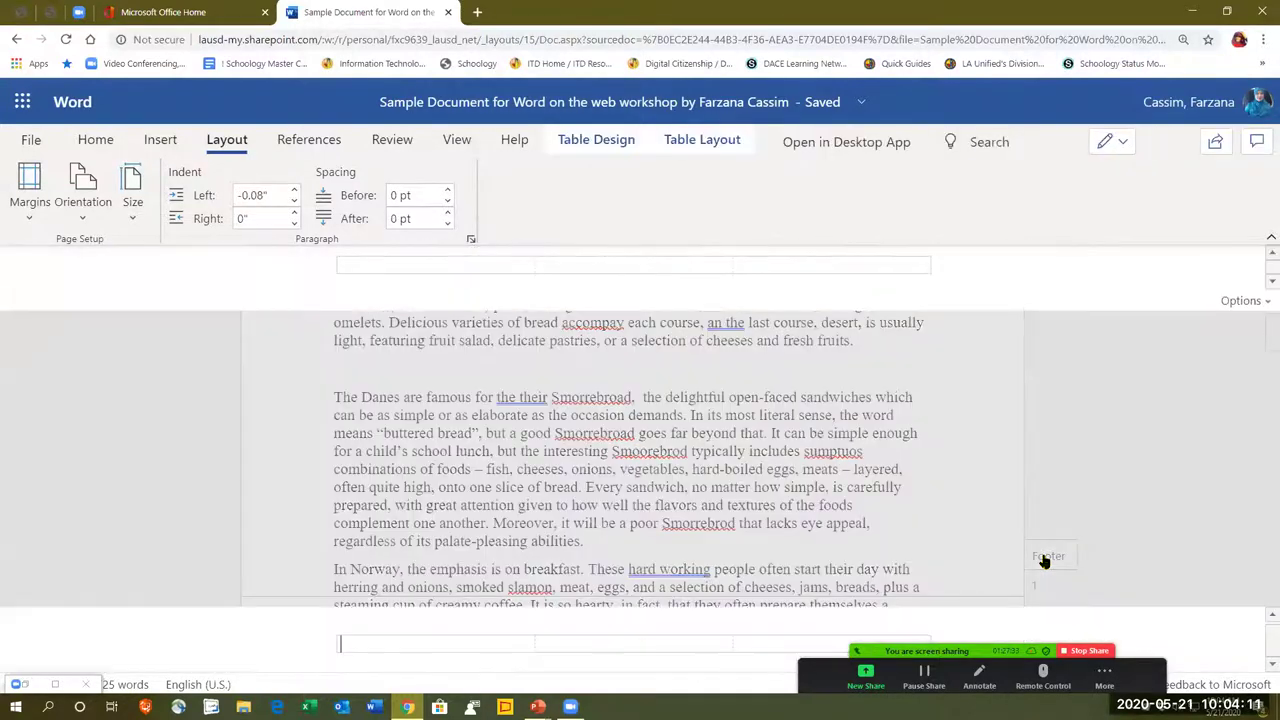
{"action": "left_click", "coordinate": [402, 614]}
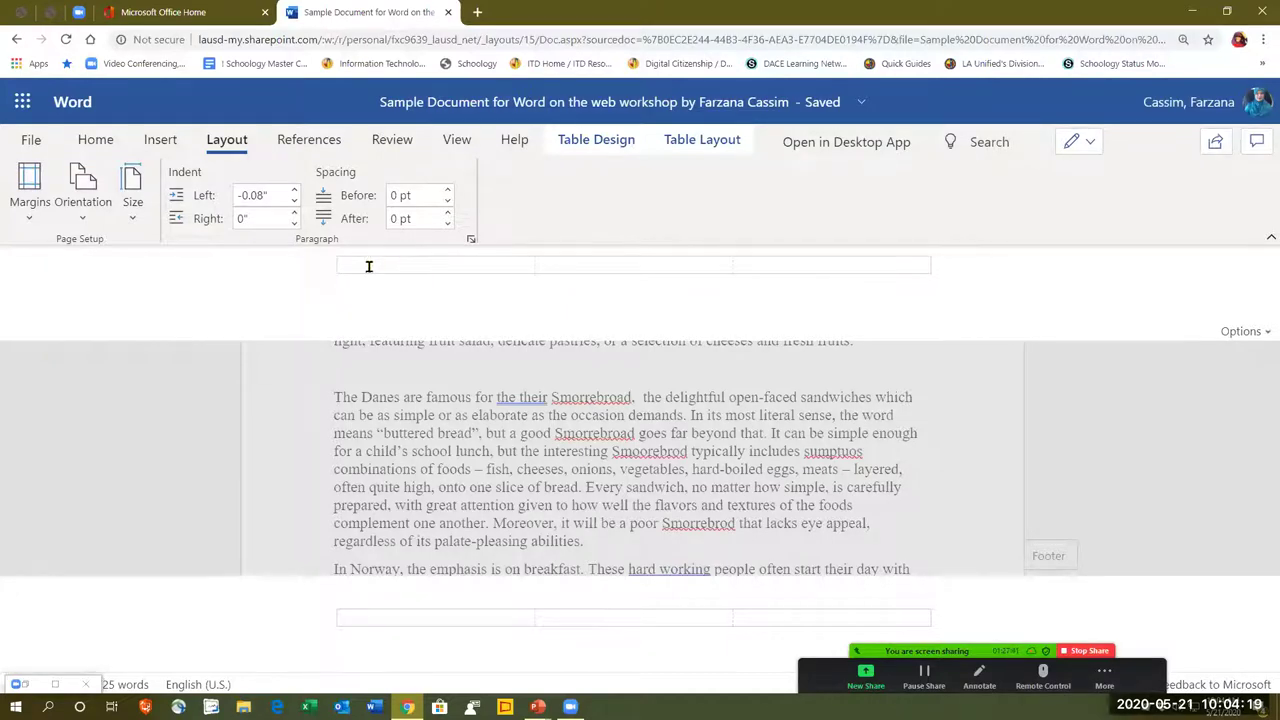
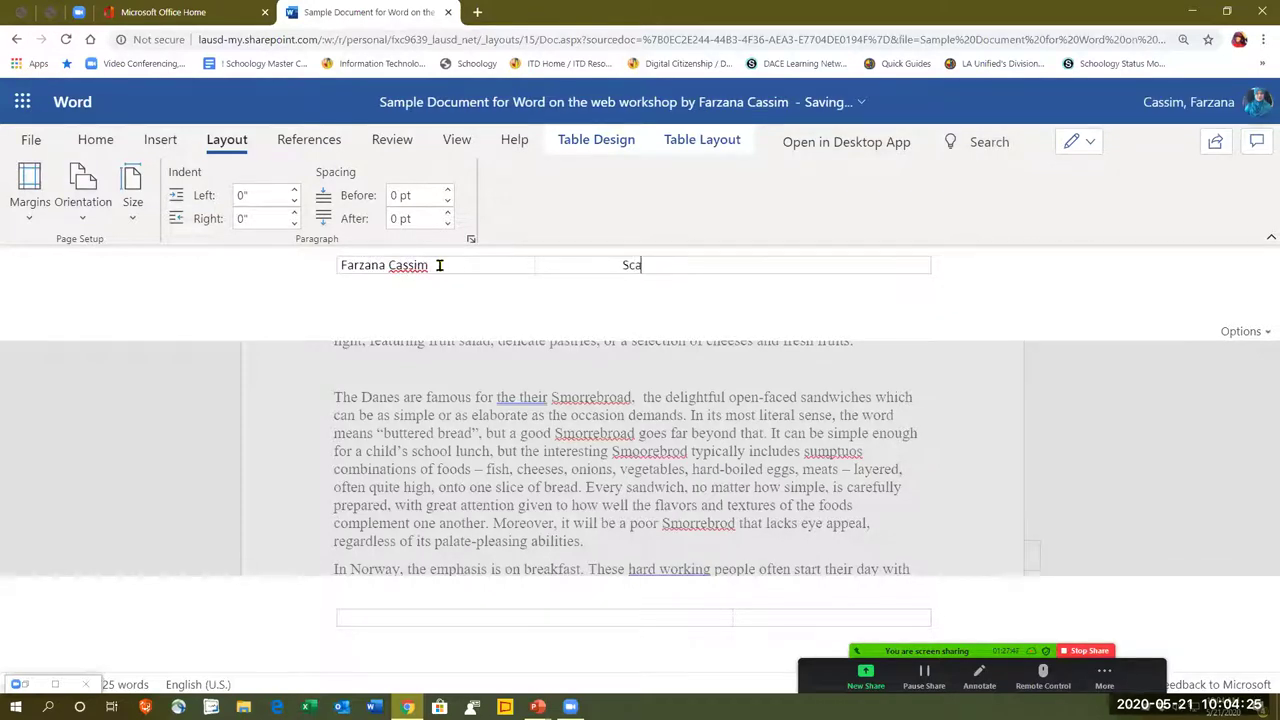
{"action": "type", "text": "ndinavia"}
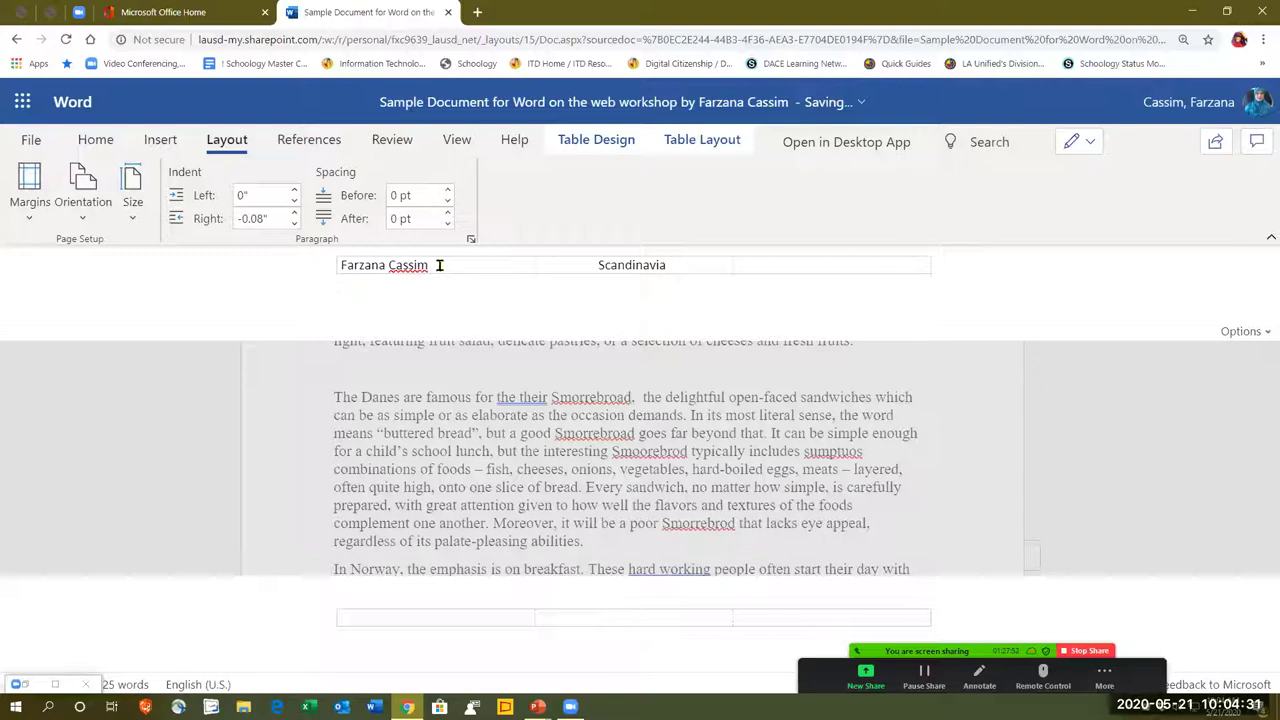
{"action": "key", "text": "Tab"}
{"action": "type", "text": "5/21/2020"}
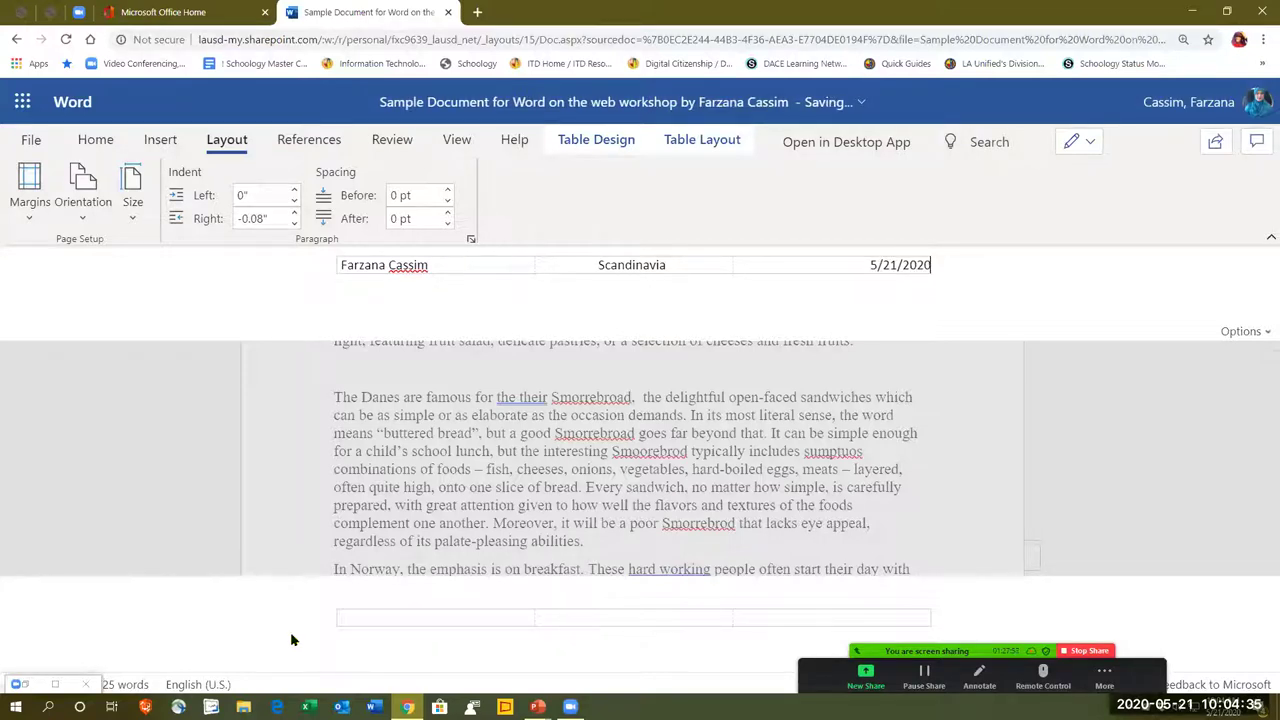
Enter a person's name in the footer's first cell and begin typing in the middle cell
{"action": "left_click", "coordinate": [412, 620]}
{"action": "key", "text": "Tab"}
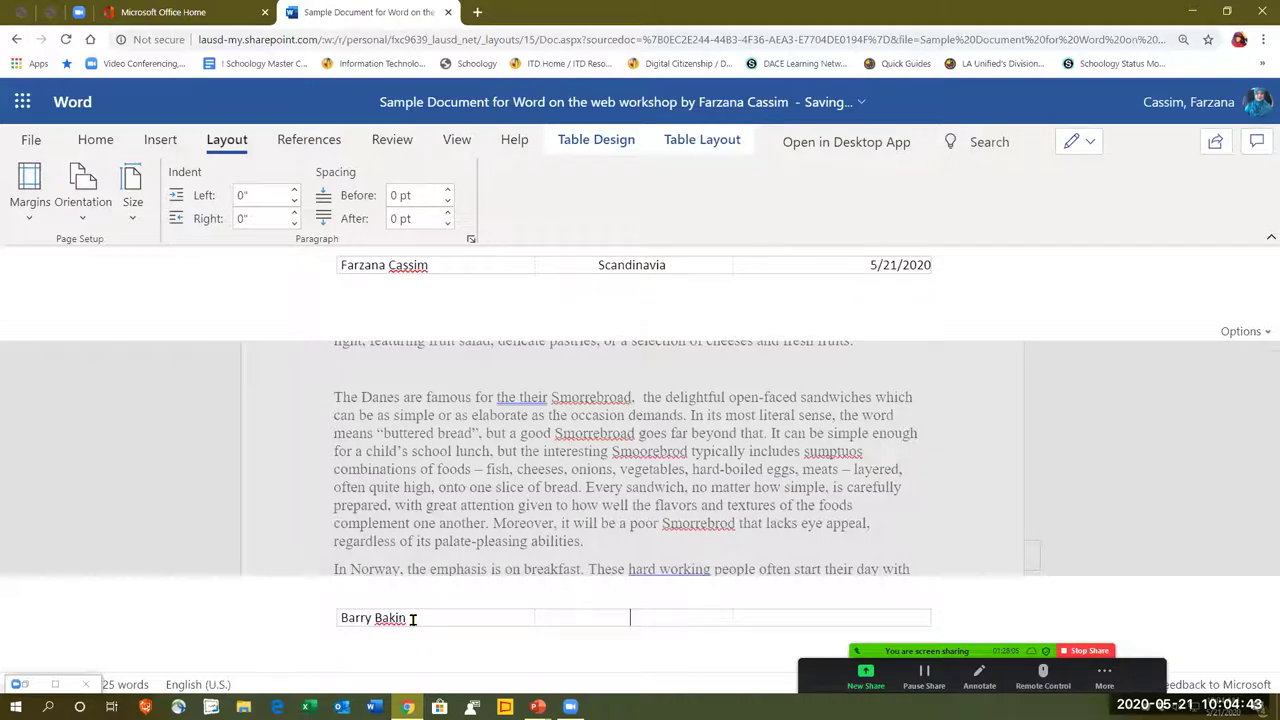
{"action": "type", "text": "I"}
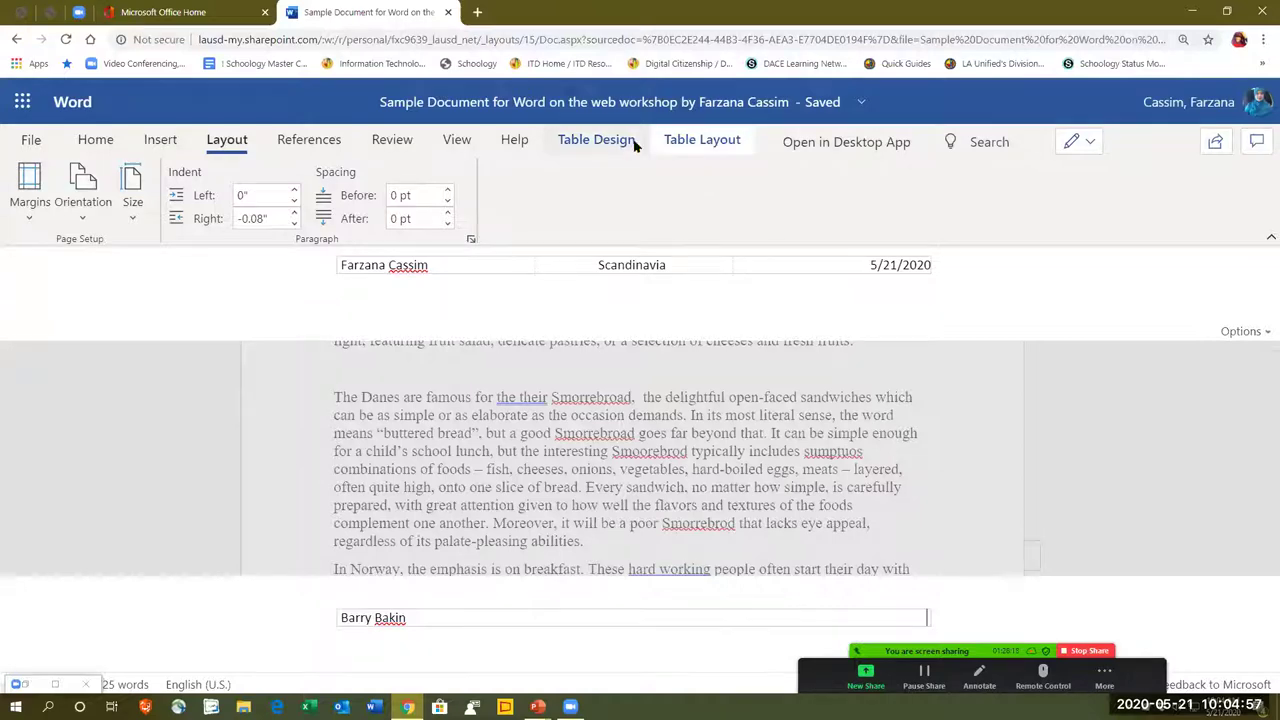
Shade the footer's middle cell with Blue, Accent 1 from Table Design
{"action": "left_click", "coordinate": [600, 148]}
{"action": "left_click", "coordinate": [700, 145]}
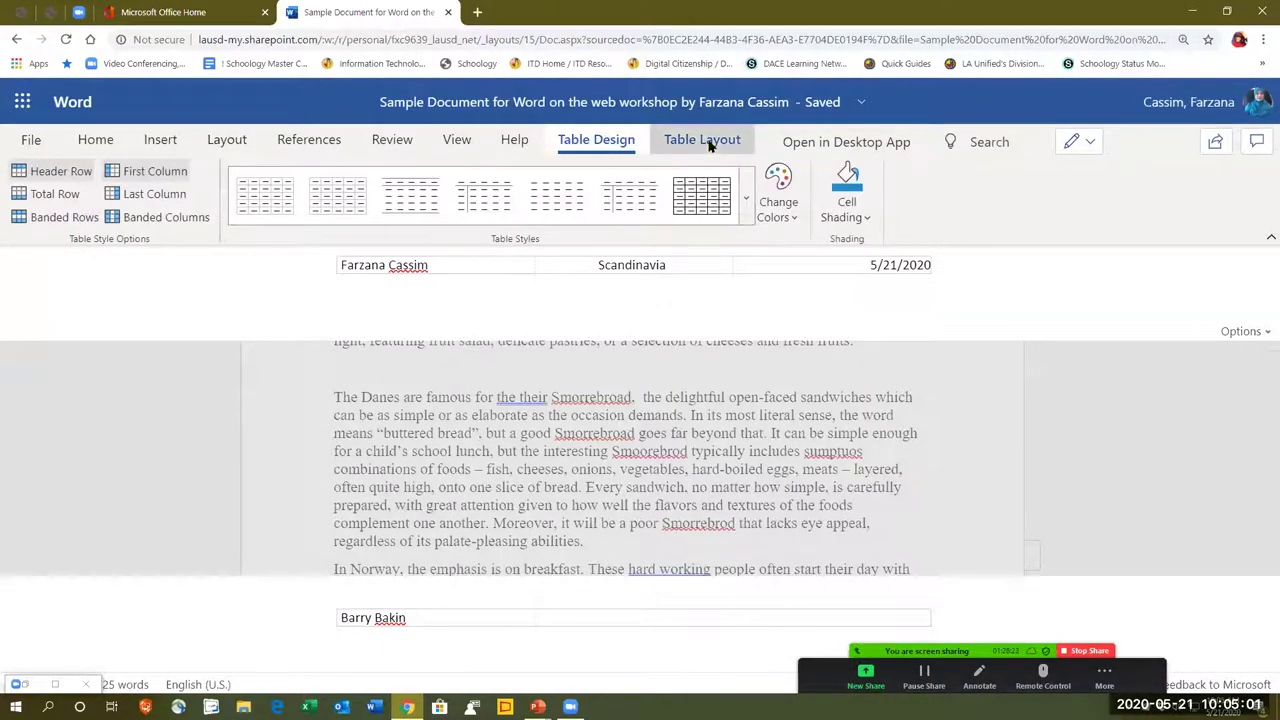
{"action": "left_click", "coordinate": [600, 142]}
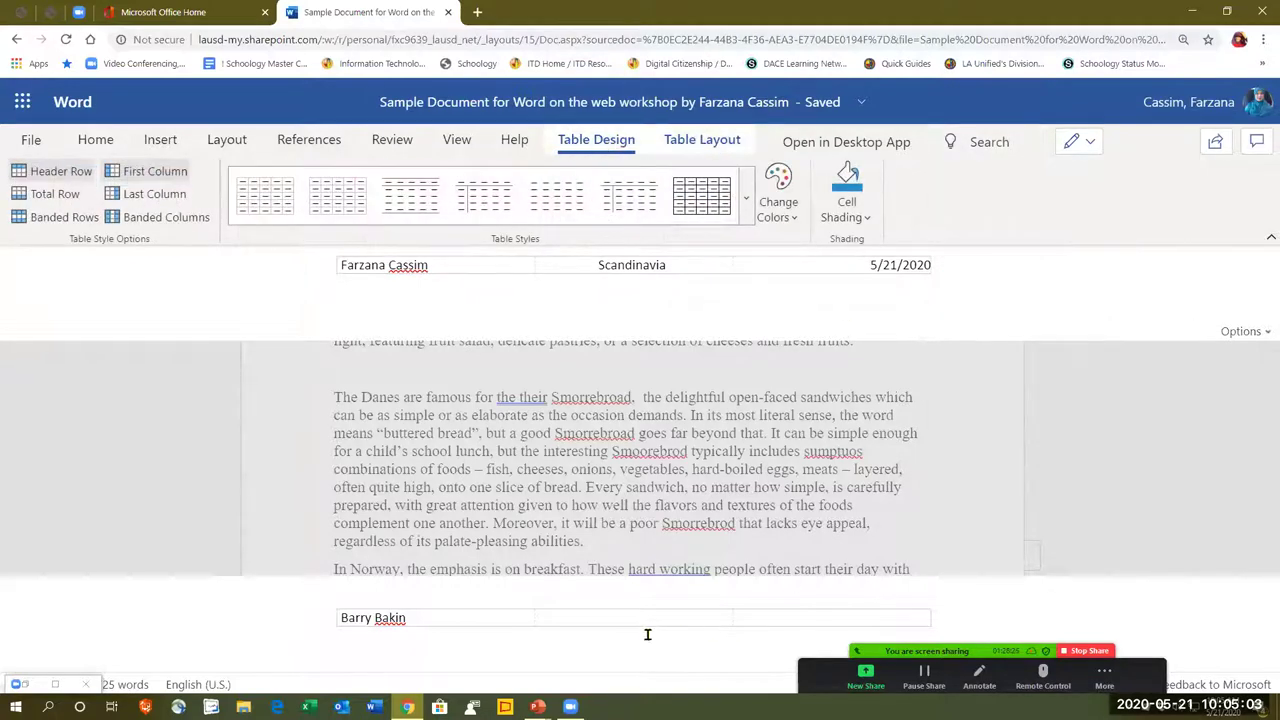
{"action": "left_click", "coordinate": [858, 220]}
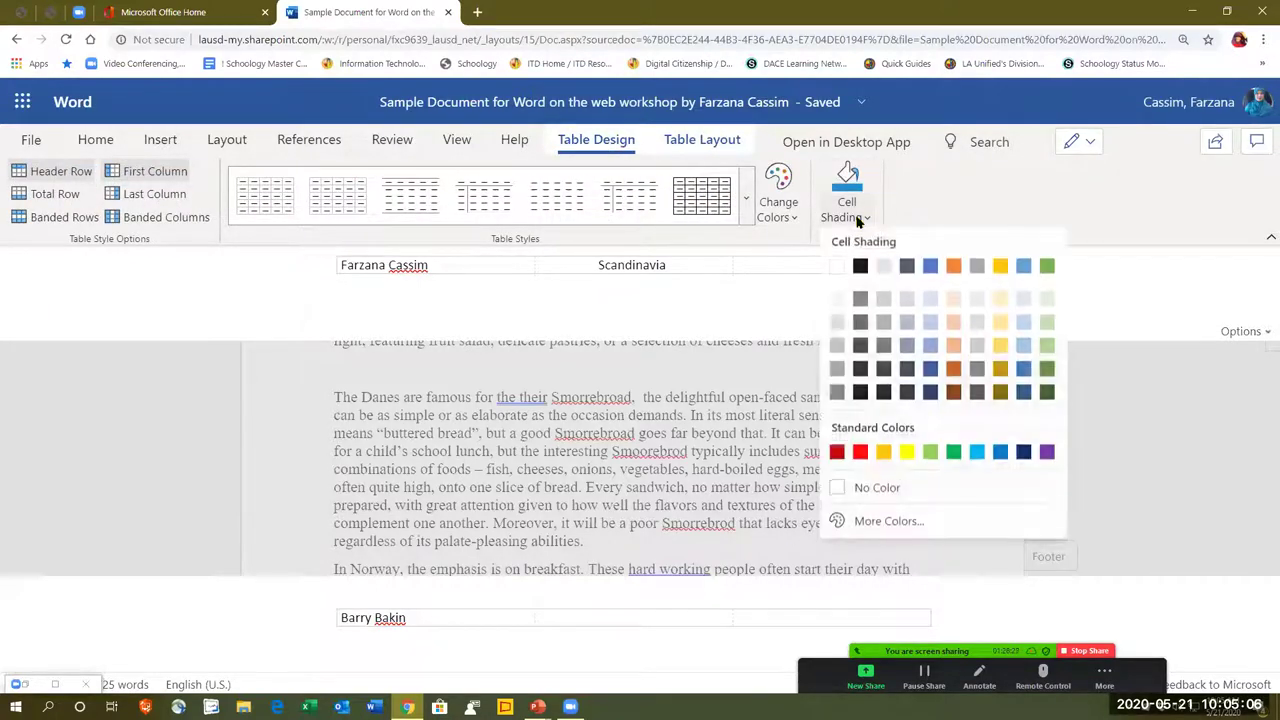
{"action": "left_click", "coordinate": [930, 268]}
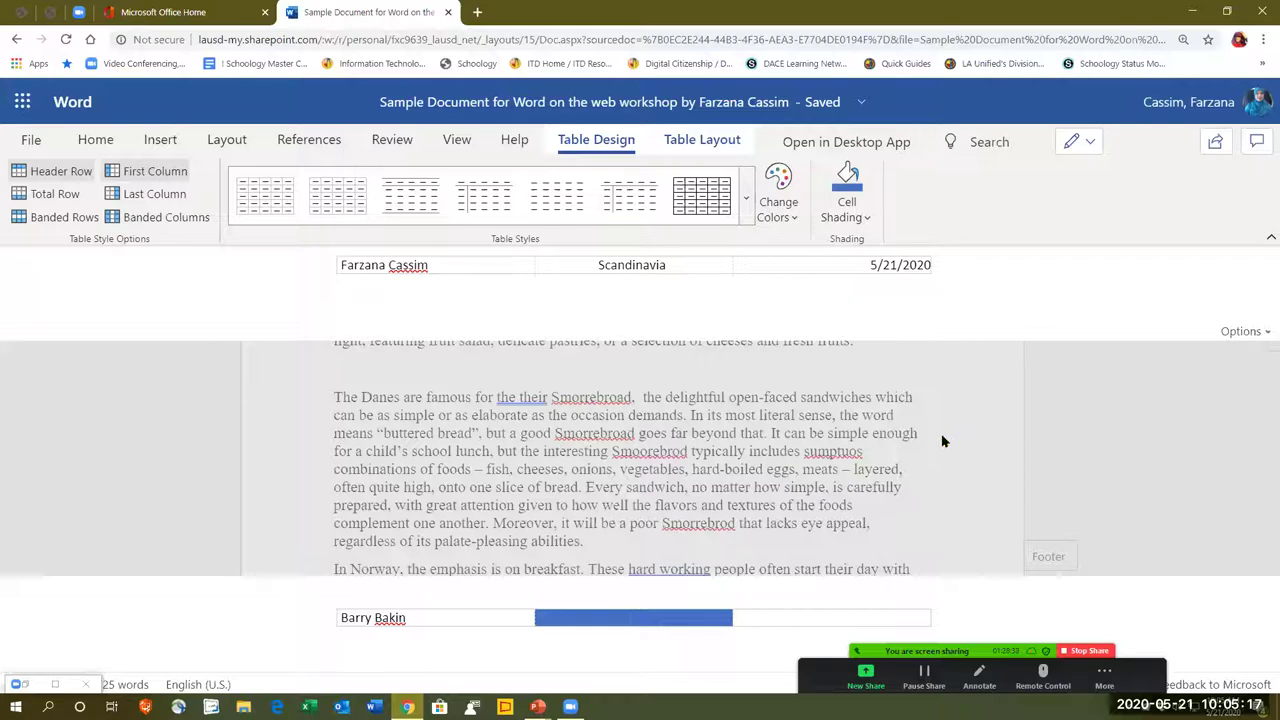
Exit header and footer editing back to the document body
{"action": "double_click", "coordinate": [875, 457]}
{"action": "scroll", "coordinate": [875, 455], "scroll_direction": "down", "scroll_amount": 4}
{"action": "scroll", "coordinate": [875, 452], "scroll_direction": "up", "scroll_amount": 2}
{"action": "scroll", "coordinate": [875, 452], "scroll_direction": "down", "scroll_amount": 3}
{"action": "scroll", "coordinate": [875, 452], "scroll_direction": "up", "scroll_amount": 6}
{"action": "scroll", "coordinate": [875, 452], "scroll_direction": "down", "scroll_amount": 3}
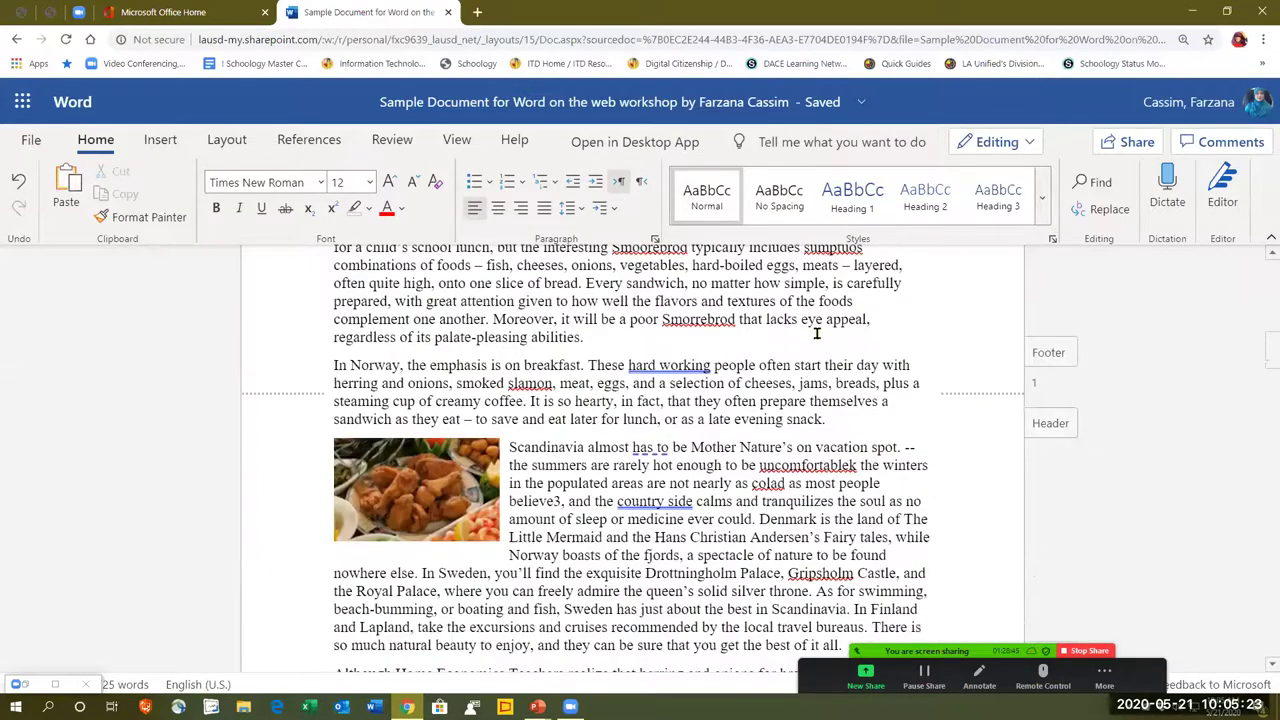
Reopen the header and footer, check its page number options, then return to the body
{"action": "left_click", "coordinate": [1048, 354]}
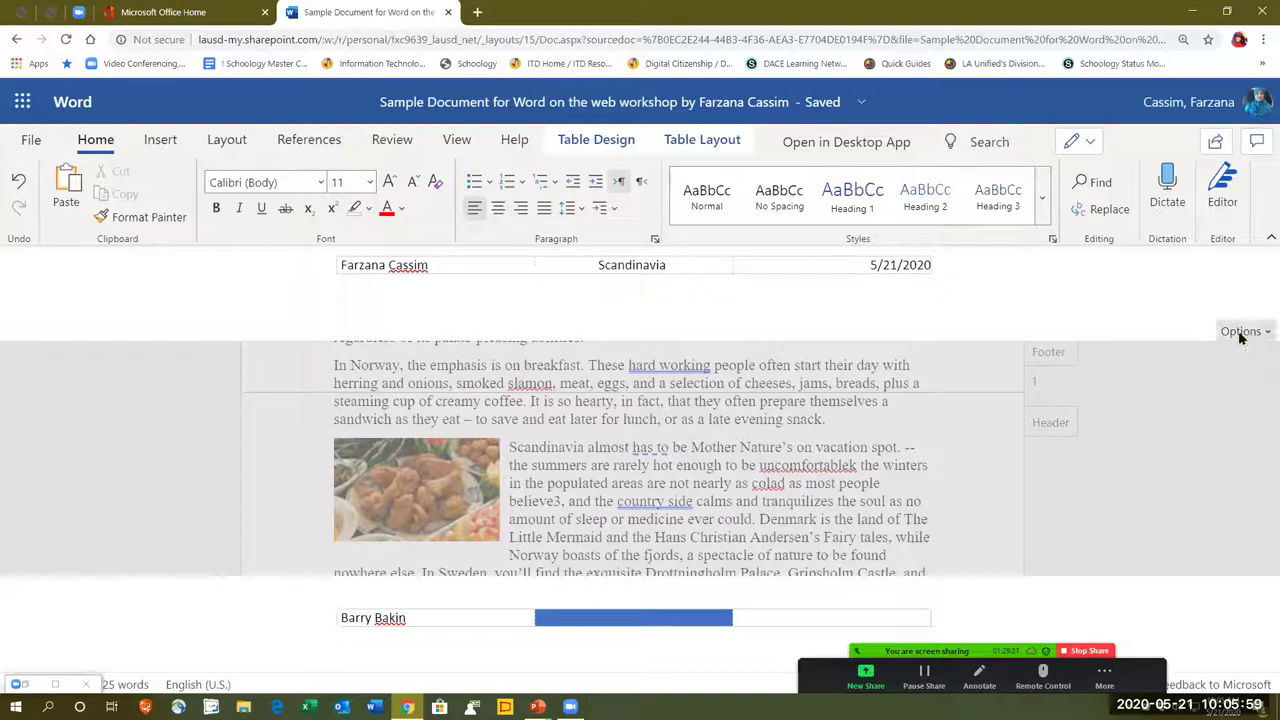
{"action": "left_click", "coordinate": [1240, 333]}
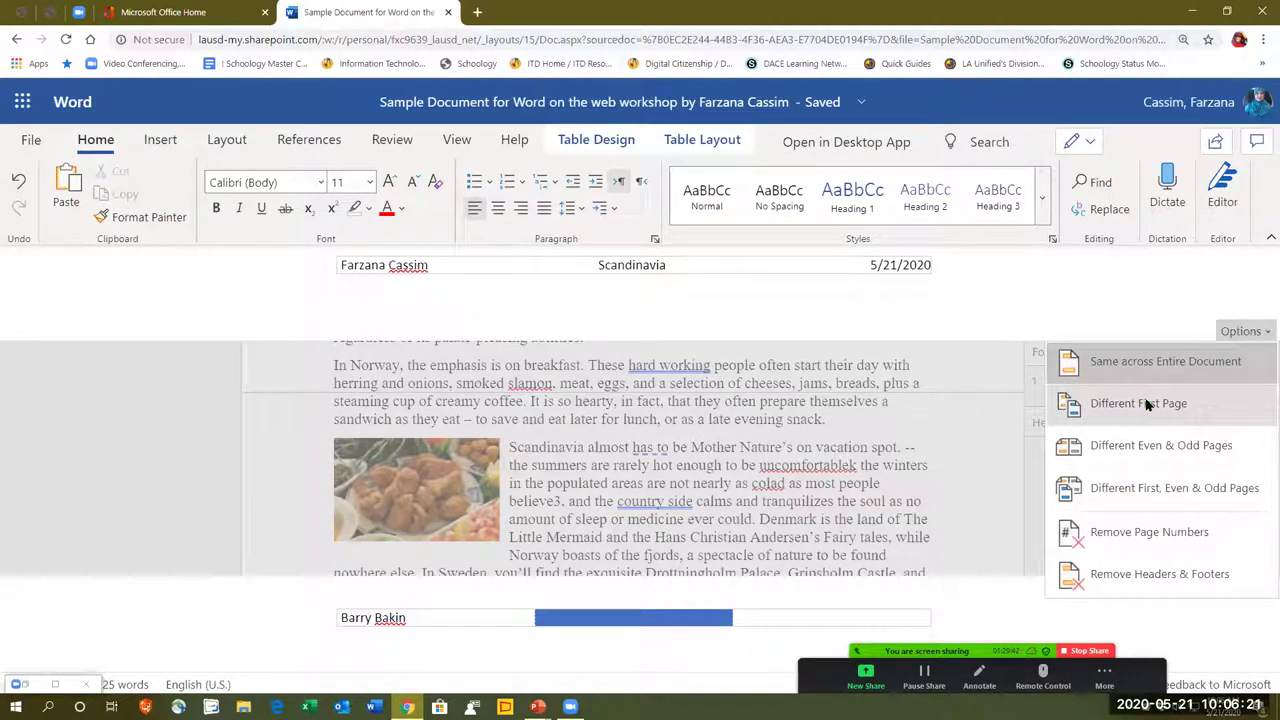
{"action": "left_click", "coordinate": [1243, 332]}
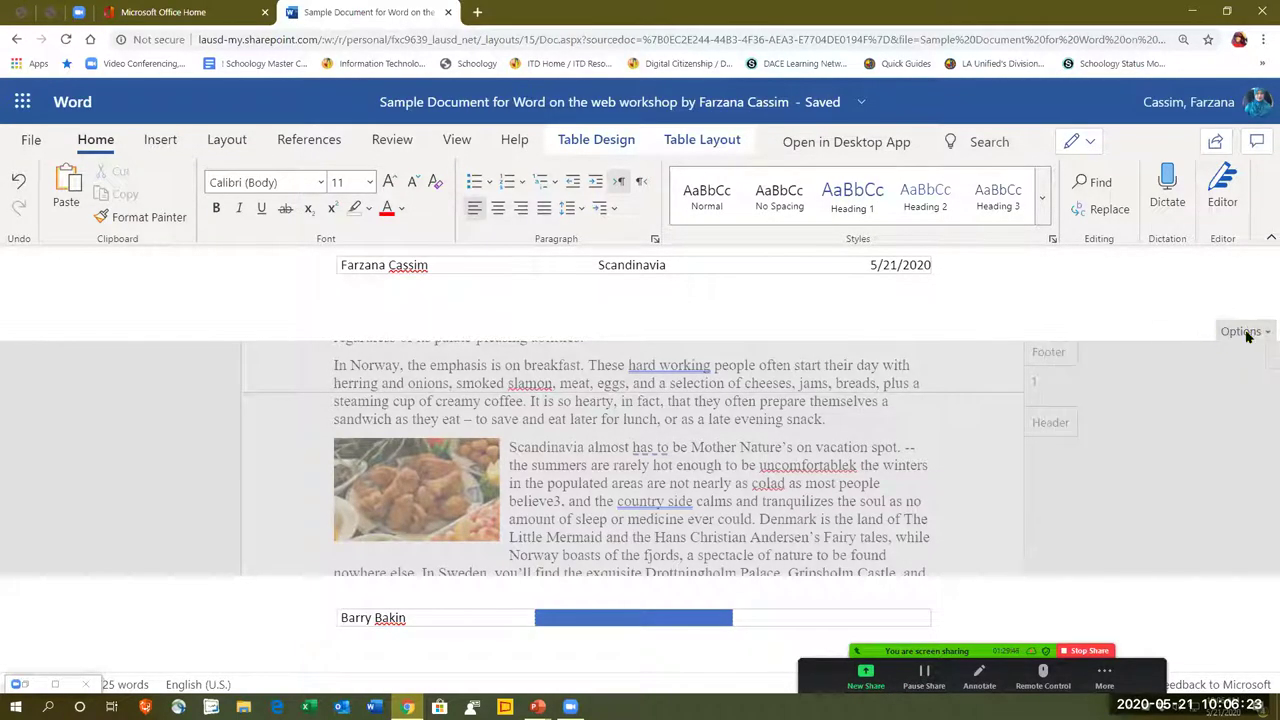
{"action": "left_click", "coordinate": [1244, 333]}
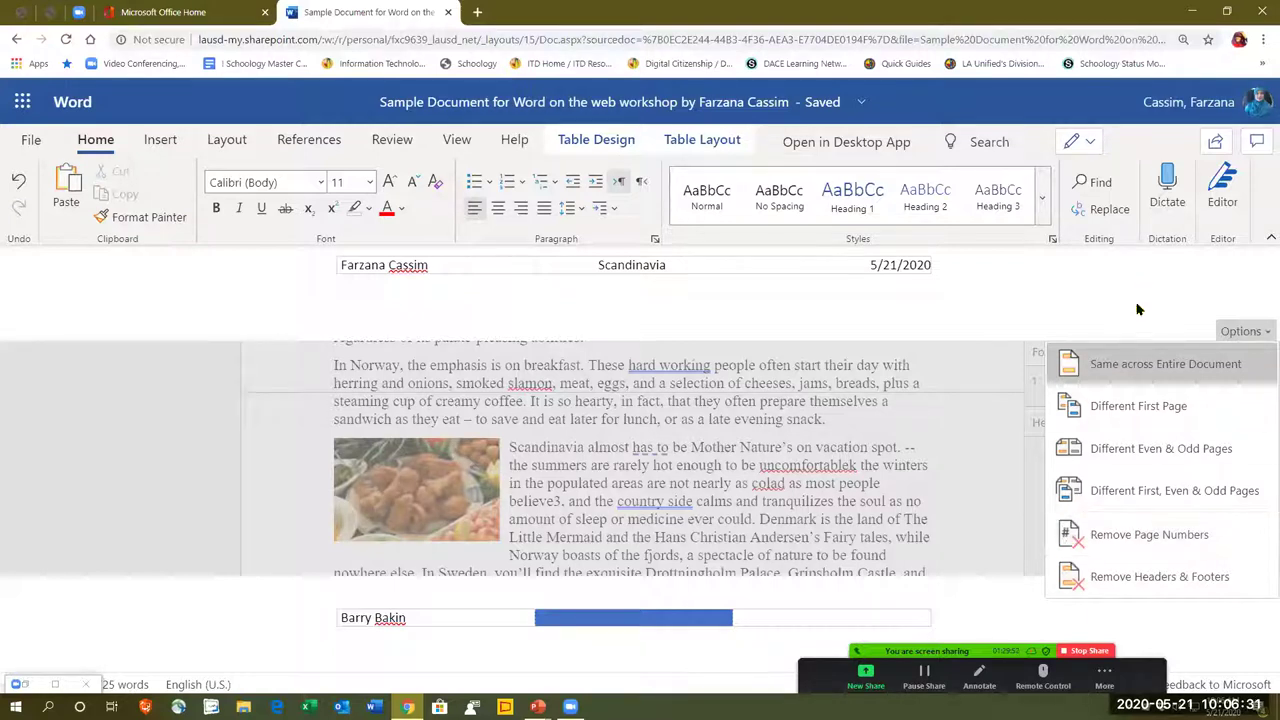
{"action": "key", "text": "Escape"}
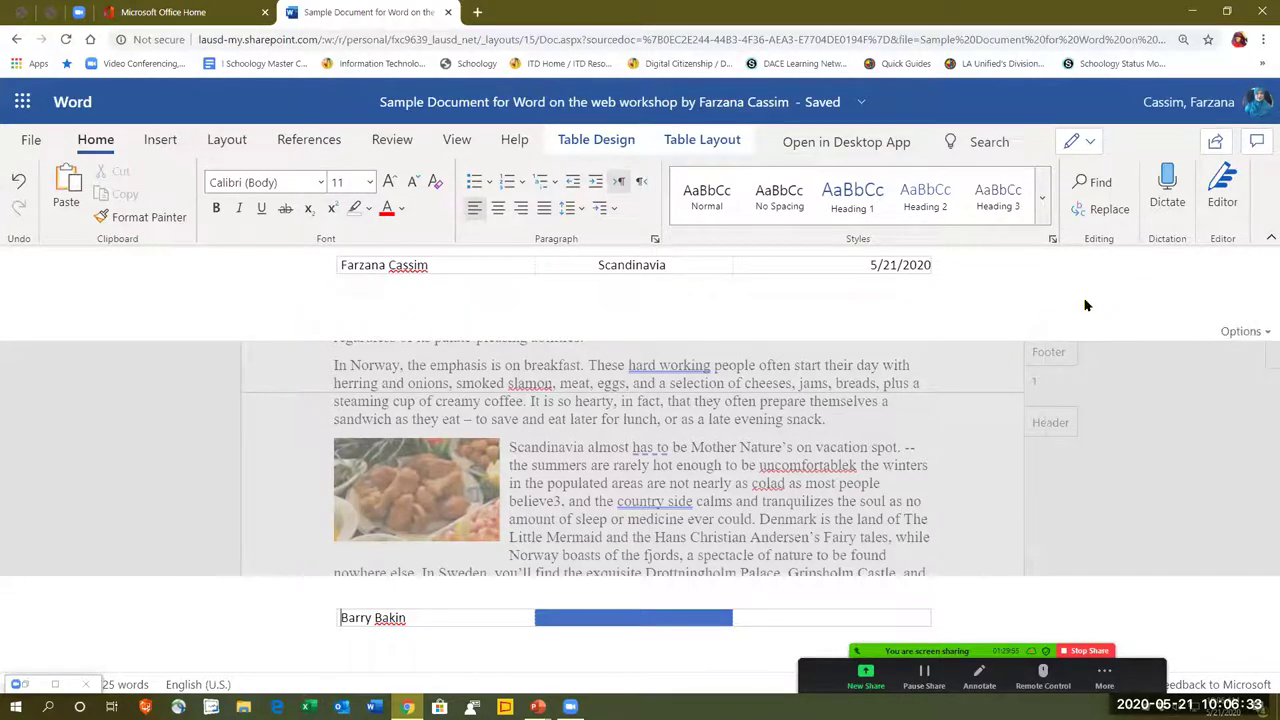
{"action": "double_click", "coordinate": [627, 432]}
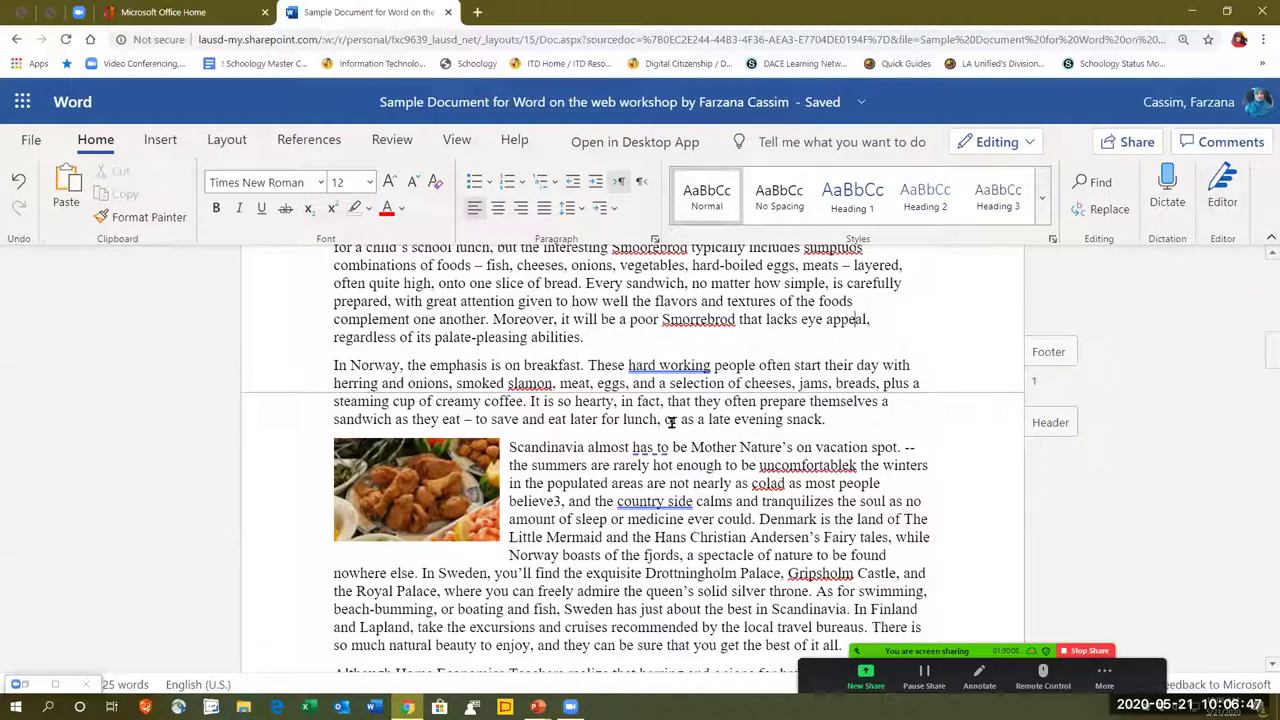
{"action": "left_click", "coordinate": [224, 142]}
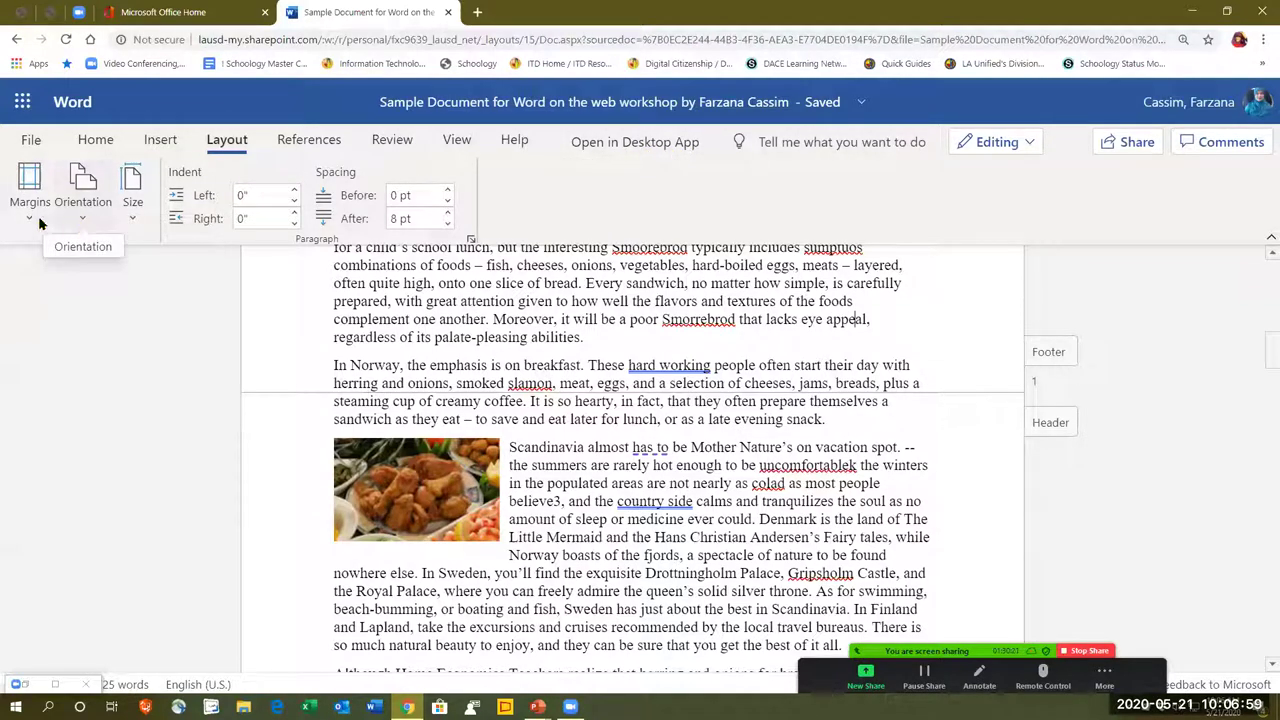
{"action": "left_click", "coordinate": [83, 205]}
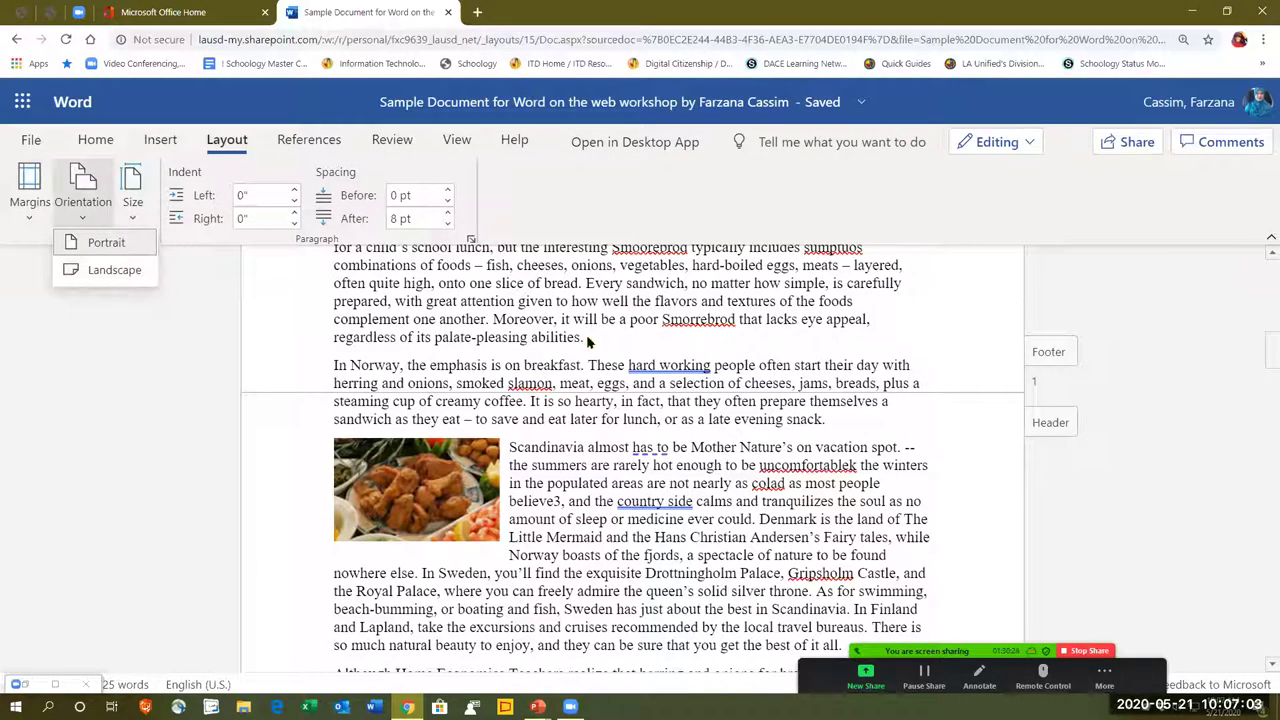
{"action": "key", "text": "Escape"}
{"action": "left_click", "coordinate": [556, 319]}
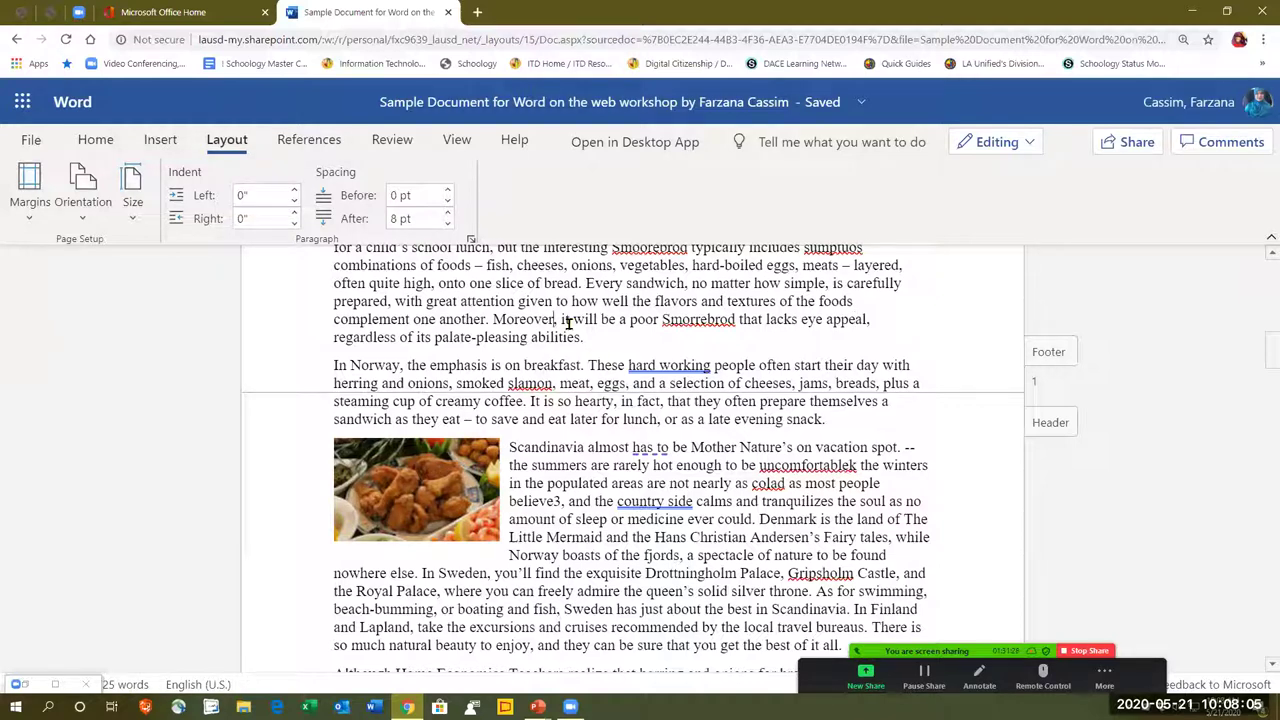
{"action": "left_click", "coordinate": [90, 142]}
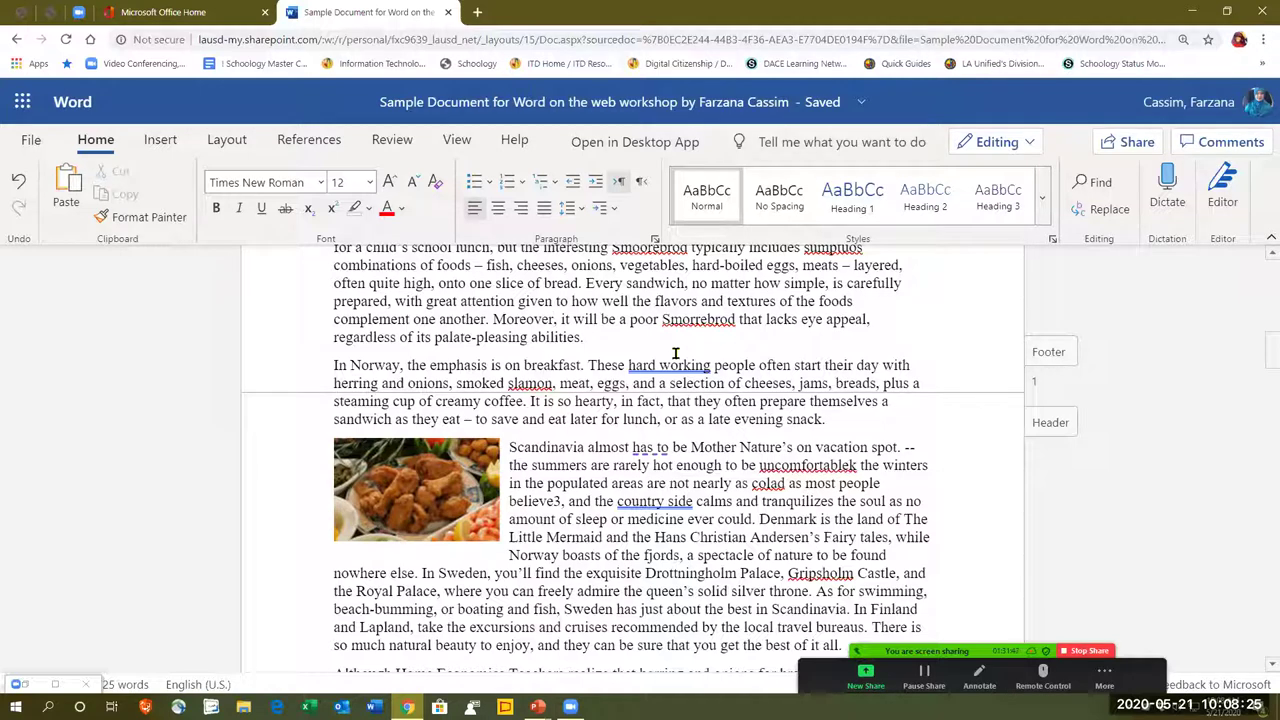
Search the document for 'Smoragaboard' and step between its two matches
{"action": "key", "text": "ctrl+f"}
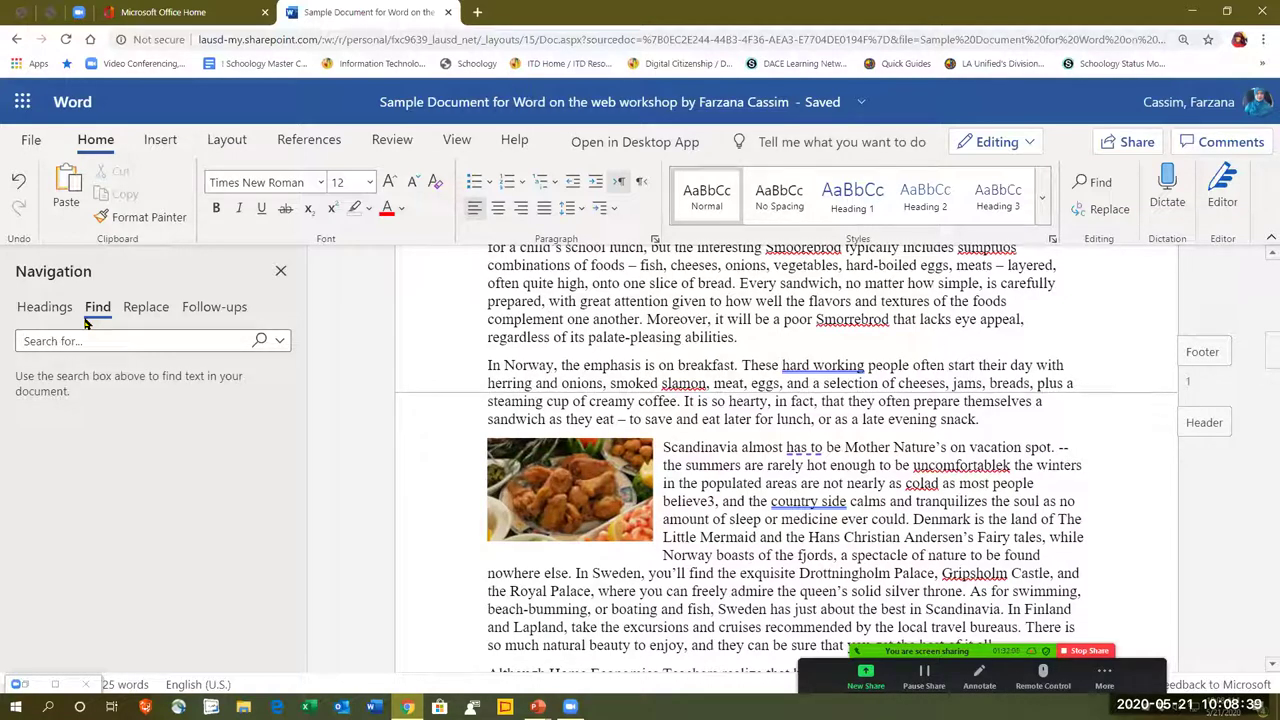
{"action": "type", "text": "S"}
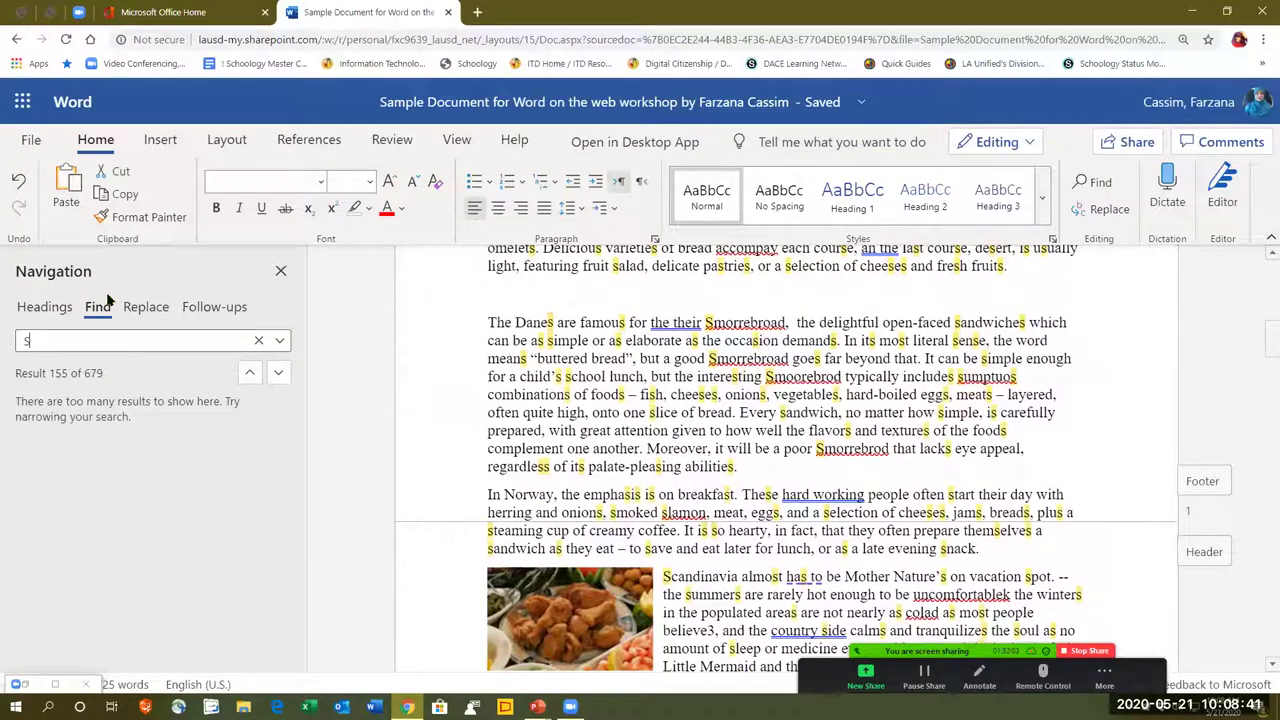
{"action": "type", "text": "mor"}
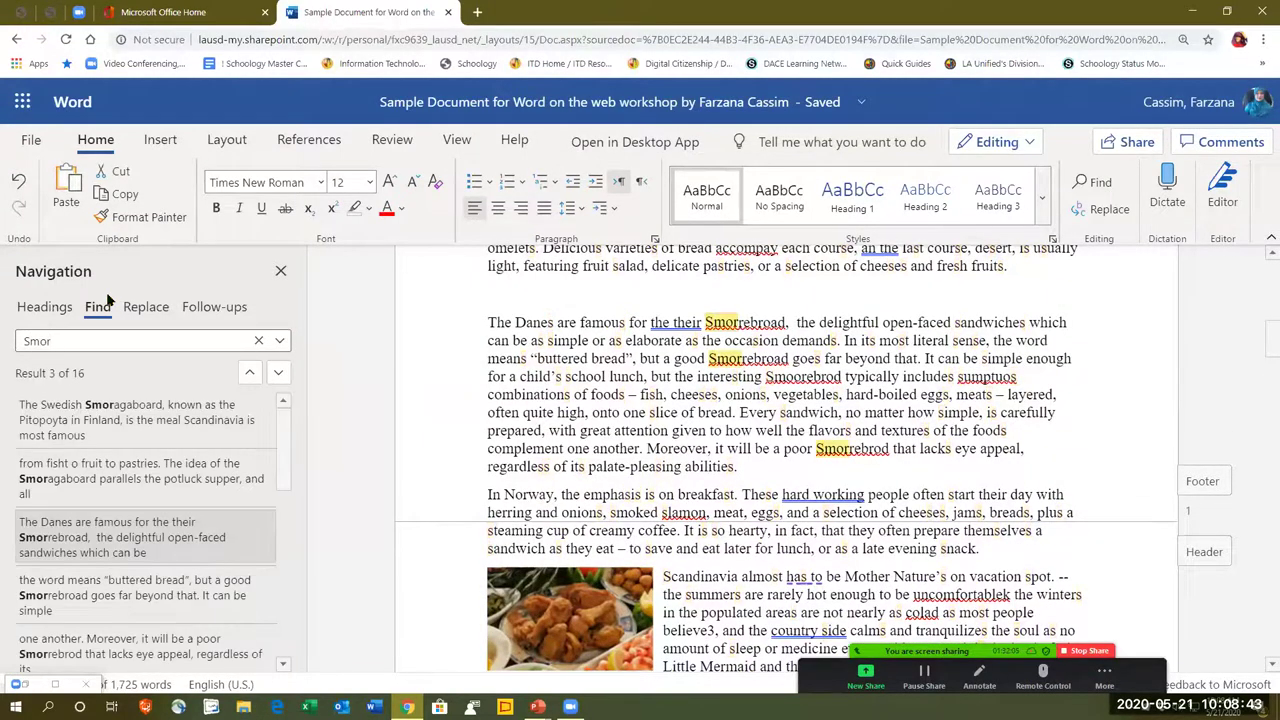
{"action": "type", "text": "a"}
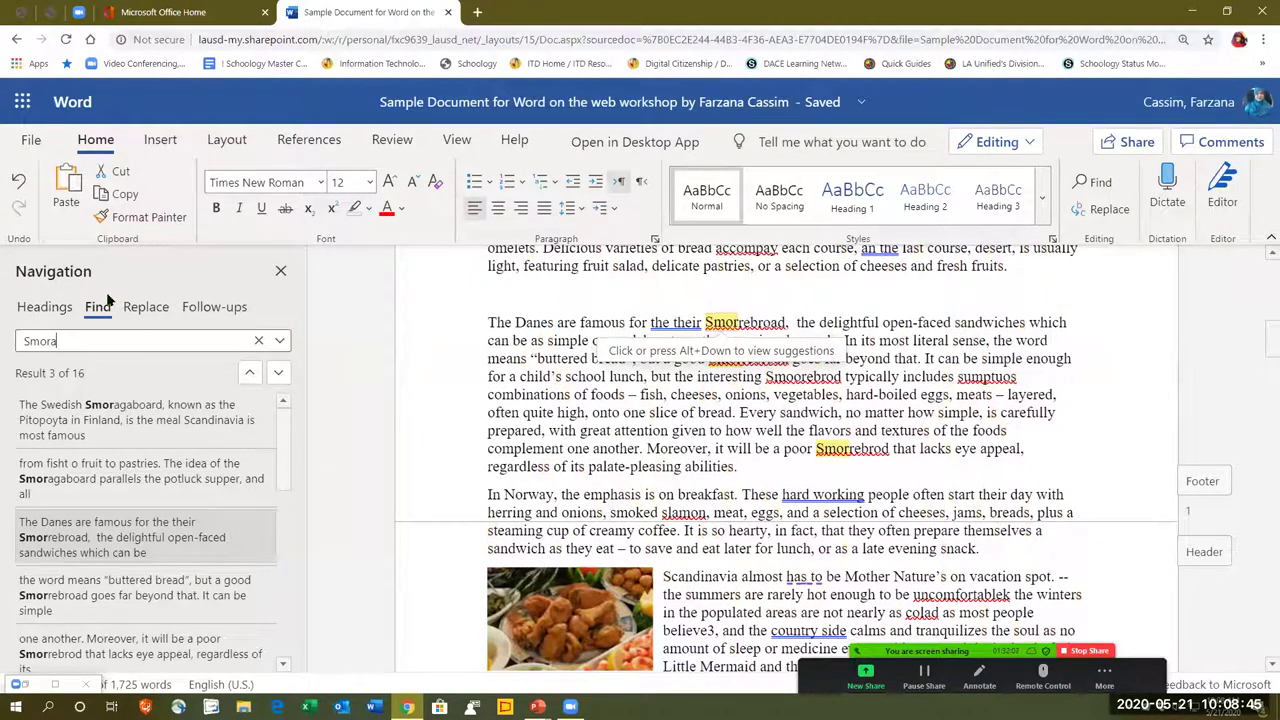
{"action": "type", "text": "gaboard"}
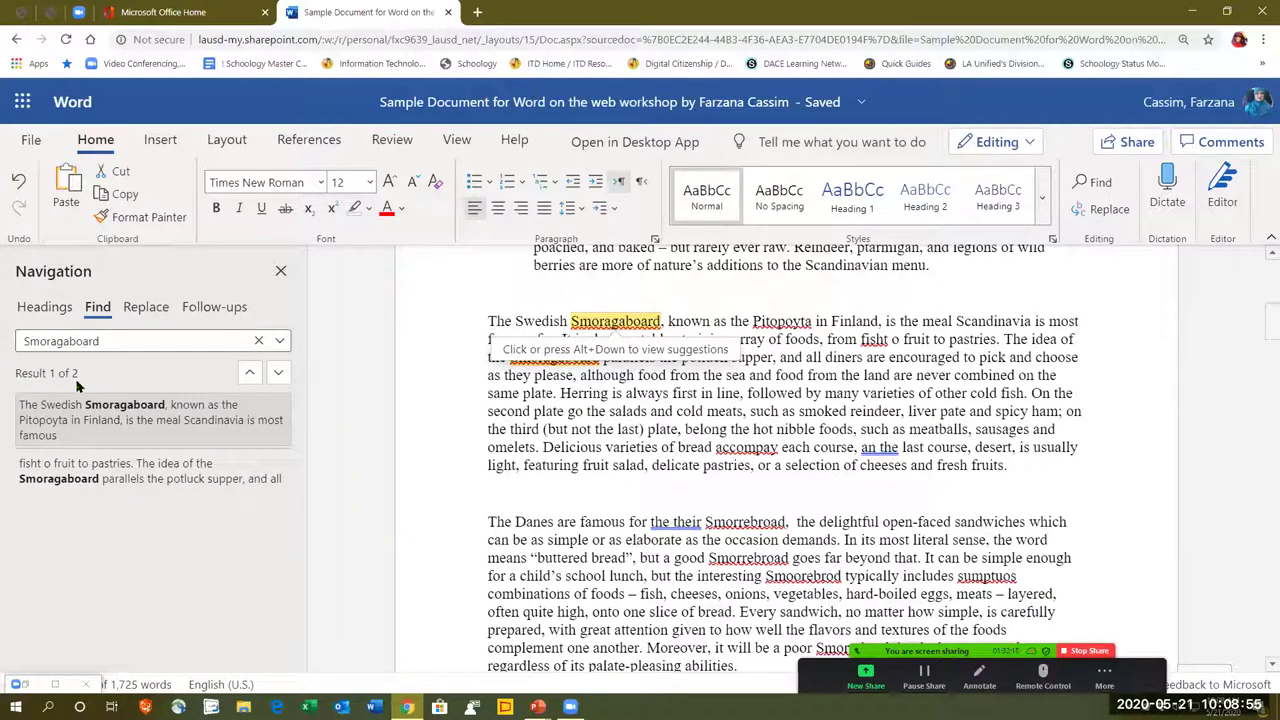
{"action": "left_click", "coordinate": [279, 377]}
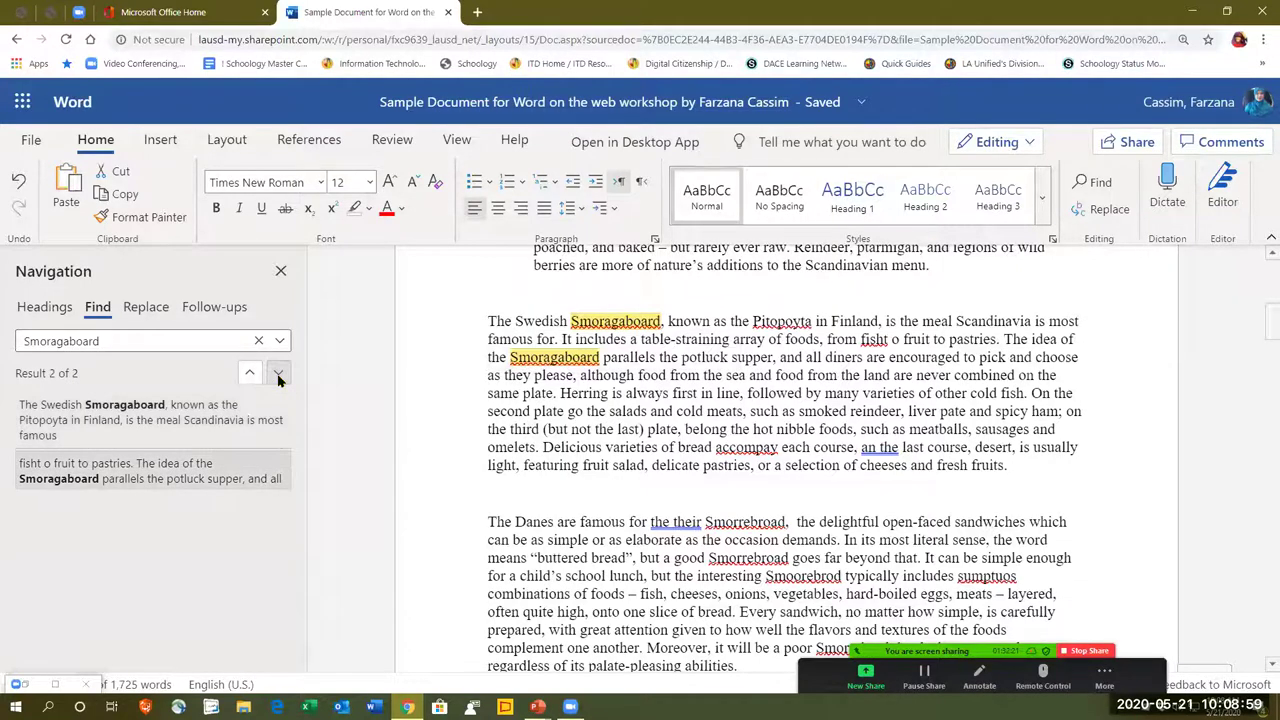
{"action": "left_click", "coordinate": [249, 376]}
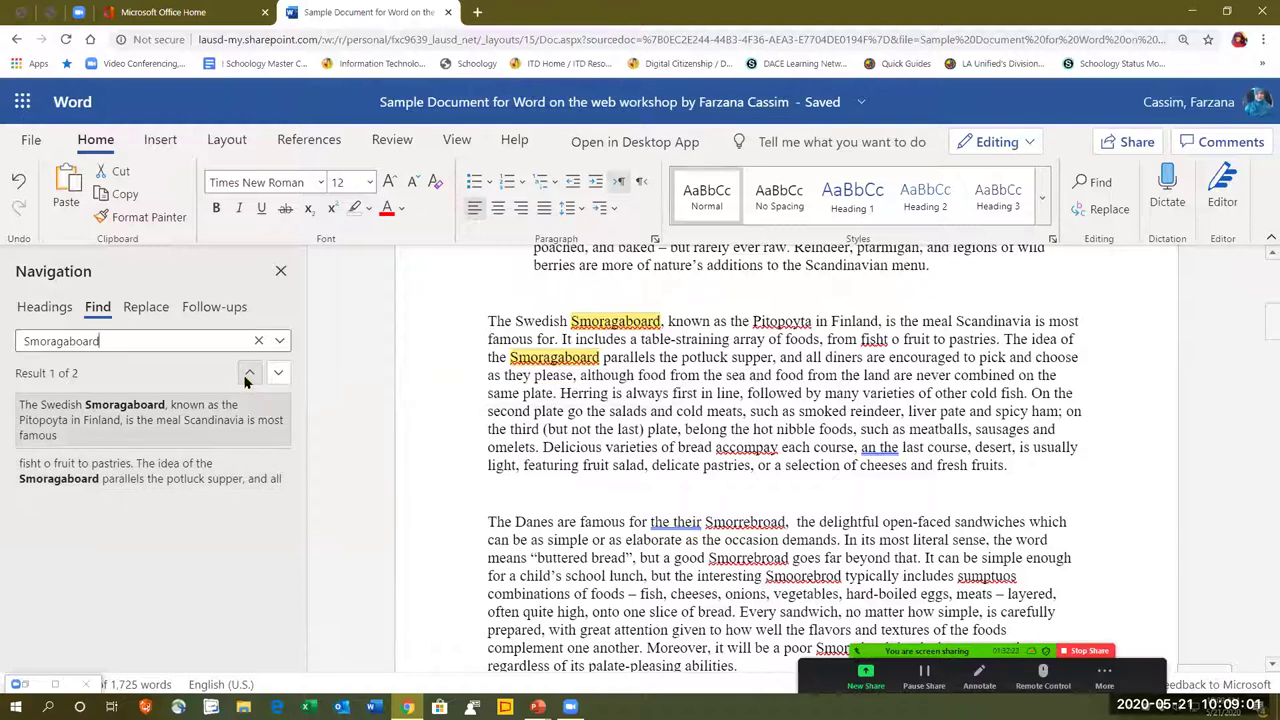
{"action": "left_click", "coordinate": [277, 376]}
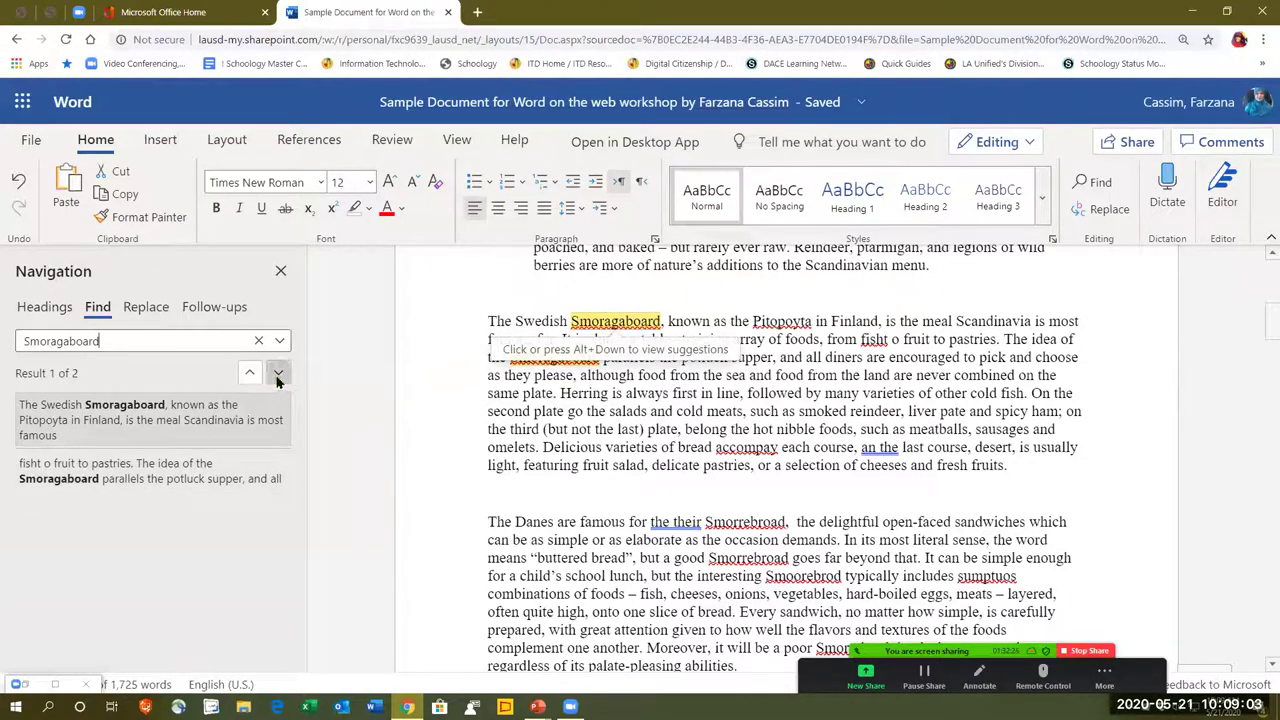
Change the search to 'Smorrebroad' and cycle through its two matches
{"action": "left_click_drag", "start_coordinate": [122, 333], "coordinate": [2, 343]}
{"action": "type", "text": "Smorrebr"}
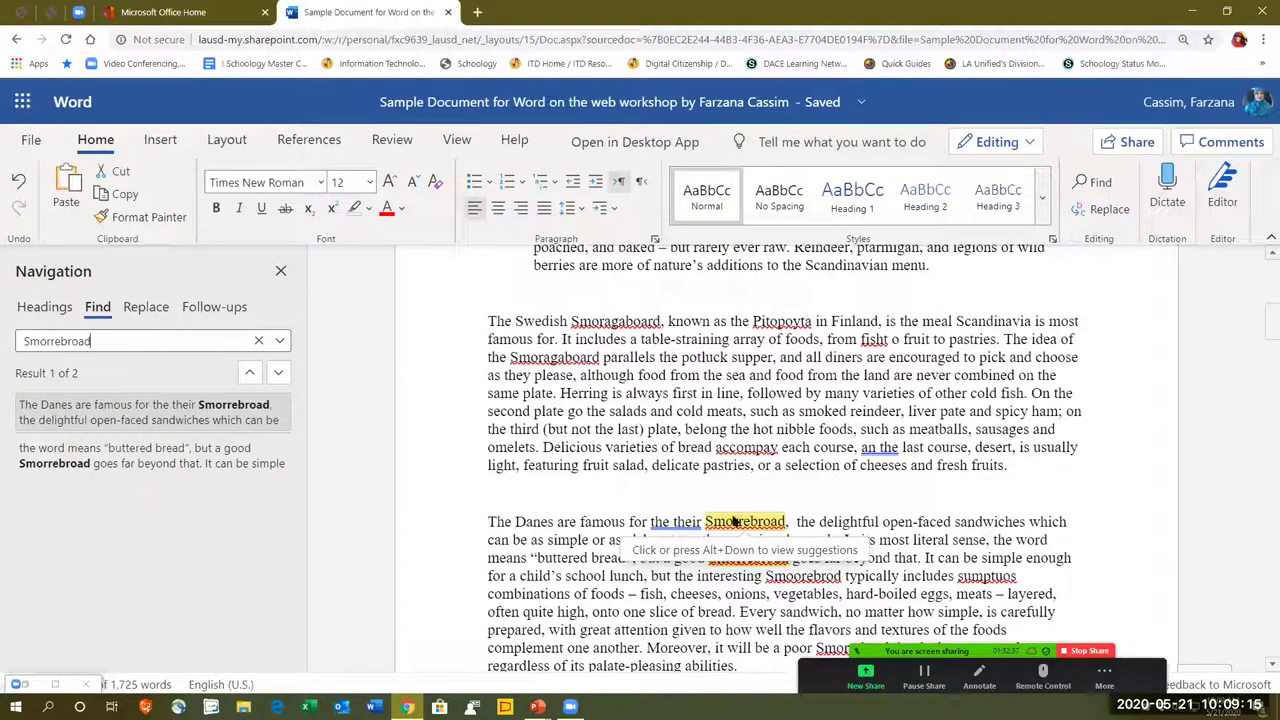
{"action": "left_click", "coordinate": [278, 374]}
{"action": "left_click", "coordinate": [278, 374]}
{"action": "left_click", "coordinate": [278, 374]}
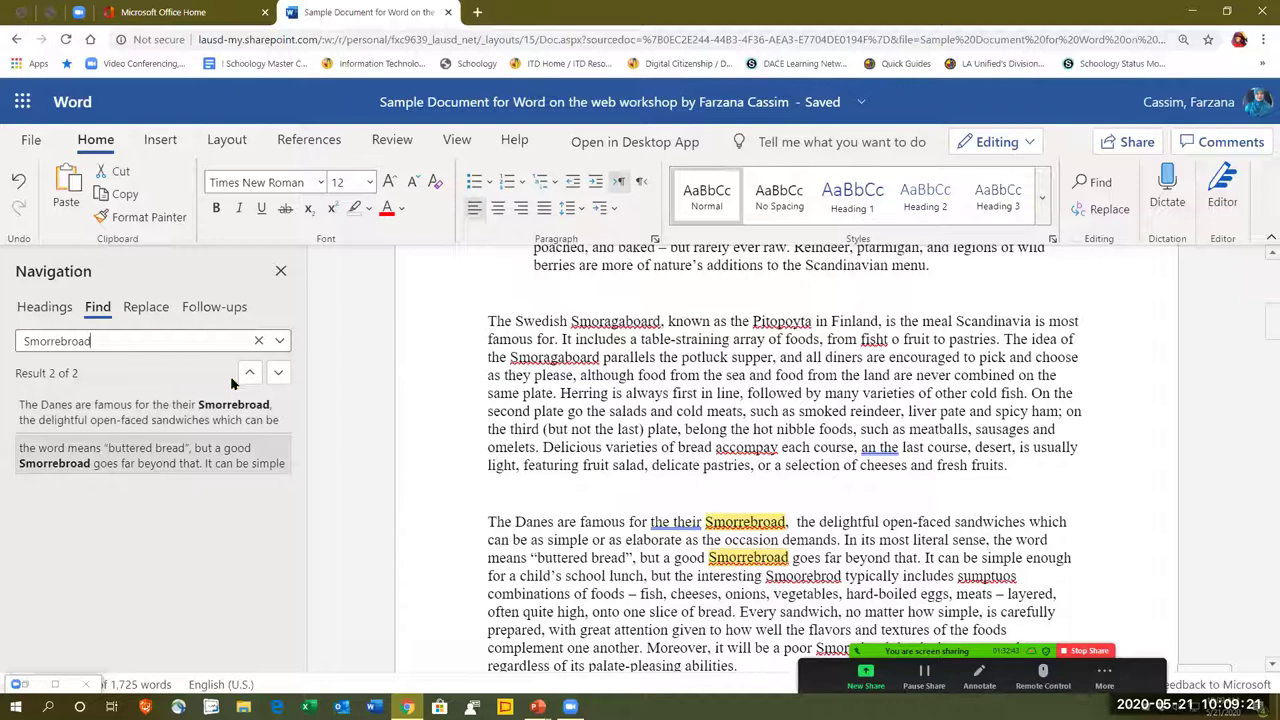
{"action": "left_click", "coordinate": [250, 372]}
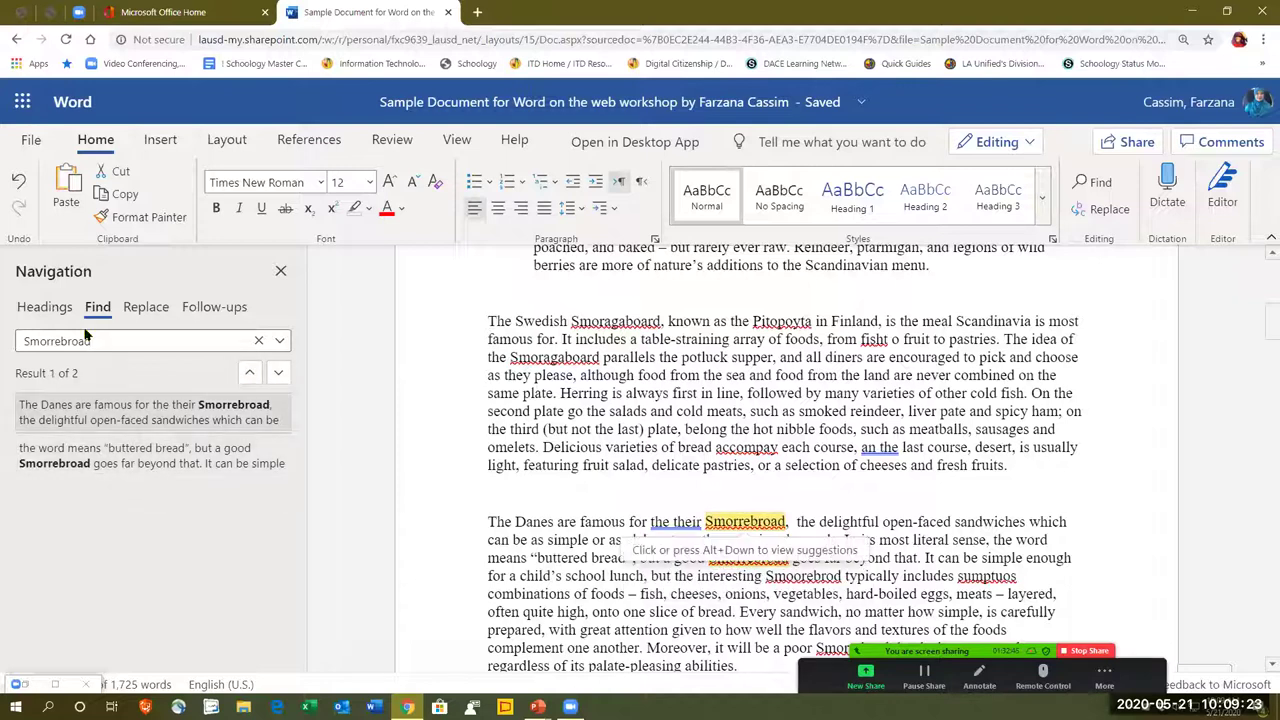
Replace all 'Smoragaboard' with 'Smorsgaboard' using Find and Replace
{"action": "left_click", "coordinate": [141, 313]}
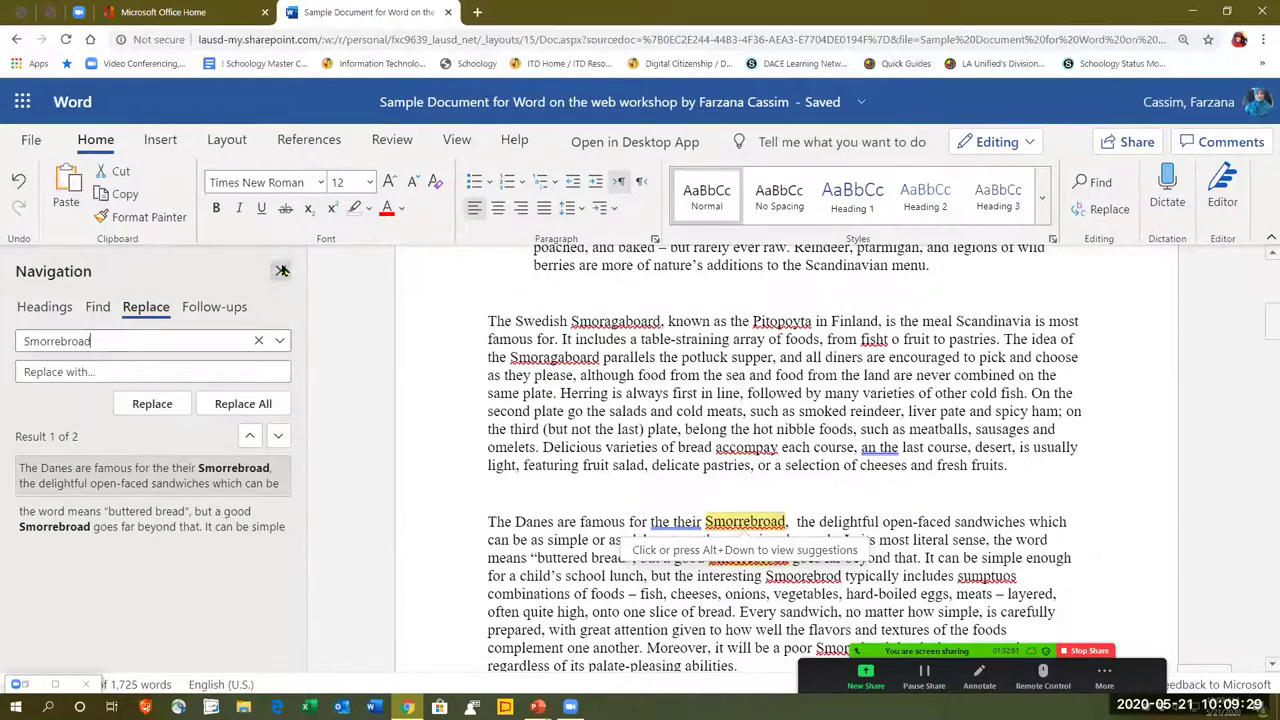
{"action": "left_click", "coordinate": [282, 270]}
{"action": "left_click", "coordinate": [606, 385]}
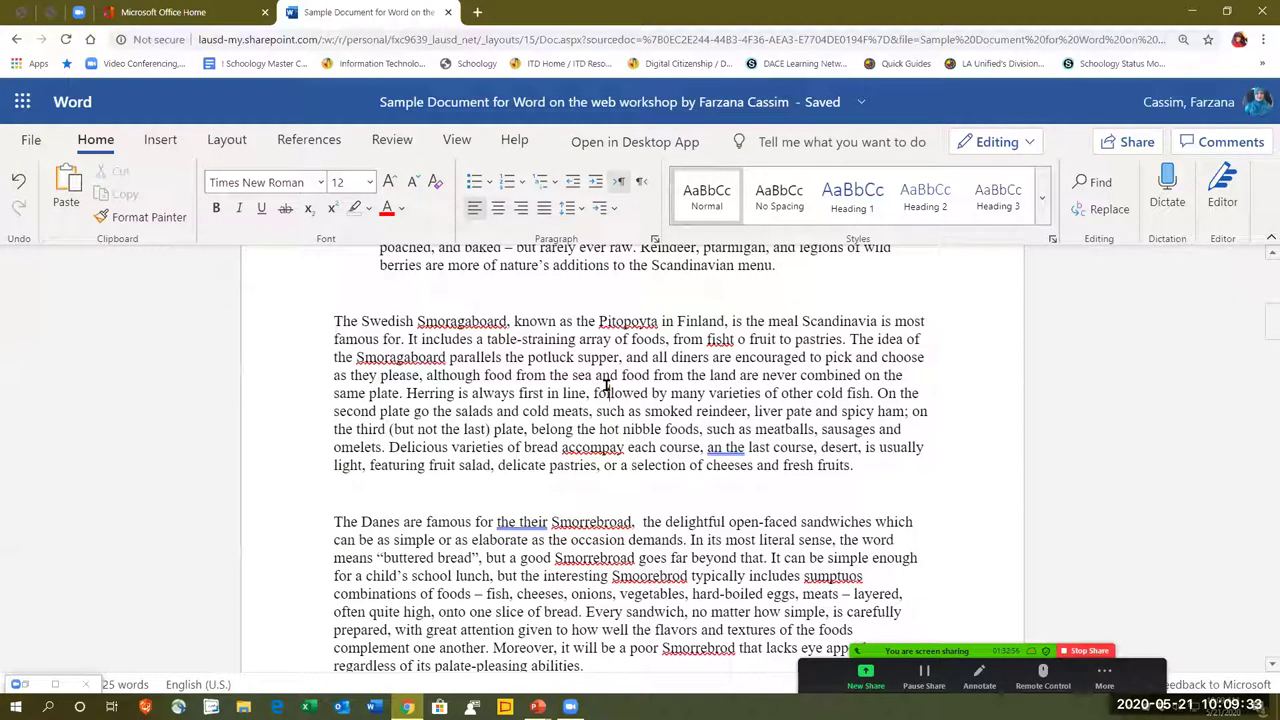
{"action": "key", "text": "ctrl+h"}
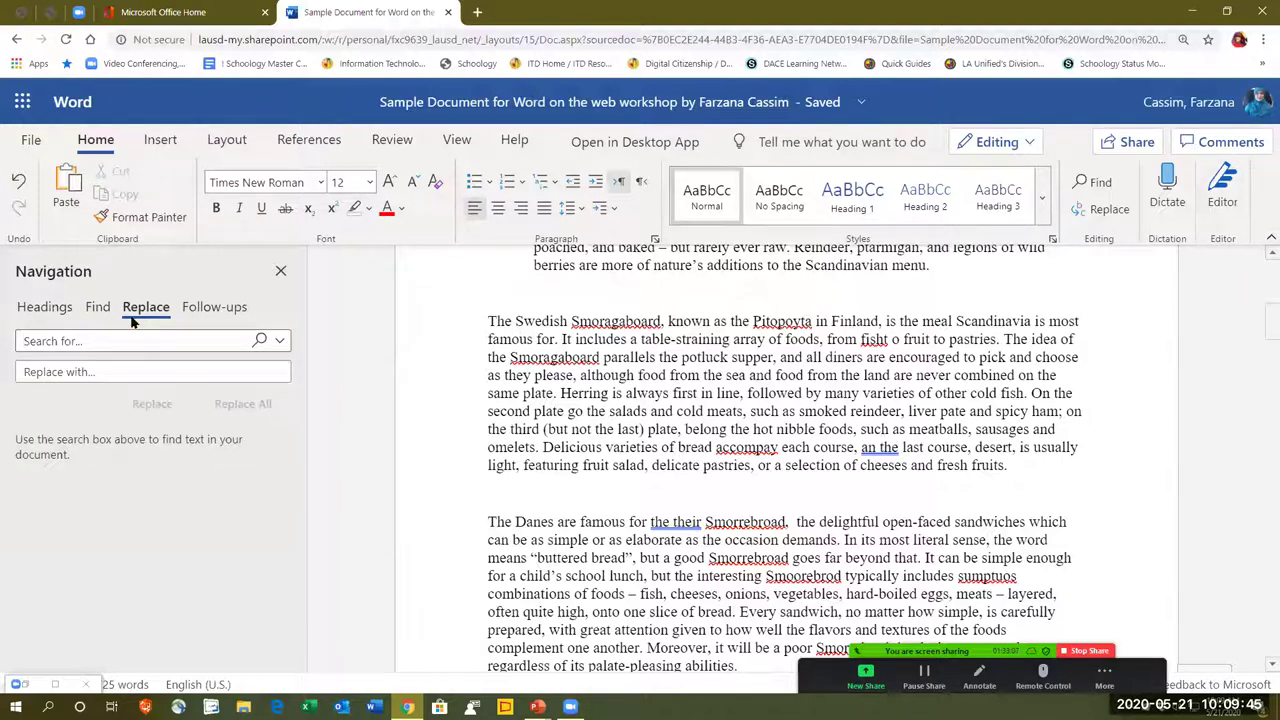
{"action": "type", "text": "Smoraga"}
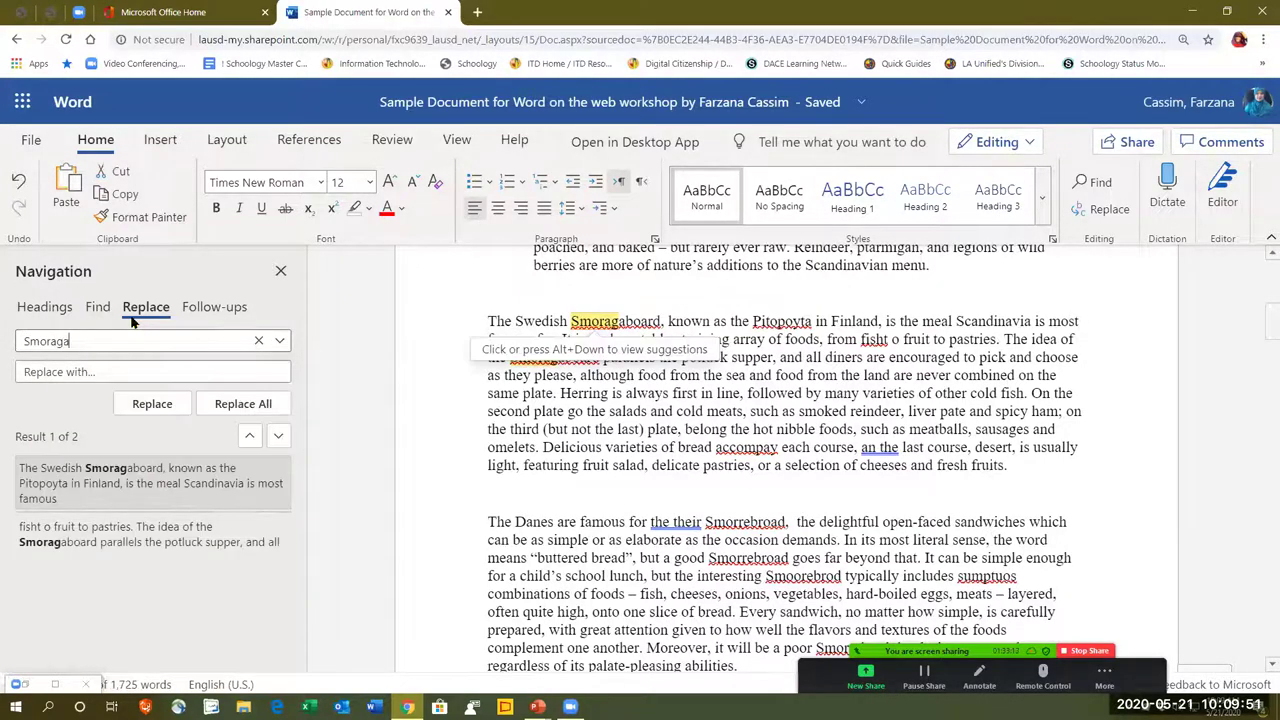
{"action": "type", "text": "board"}
{"action": "left_click", "coordinate": [126, 371]}
{"action": "type", "text": "Sm"}
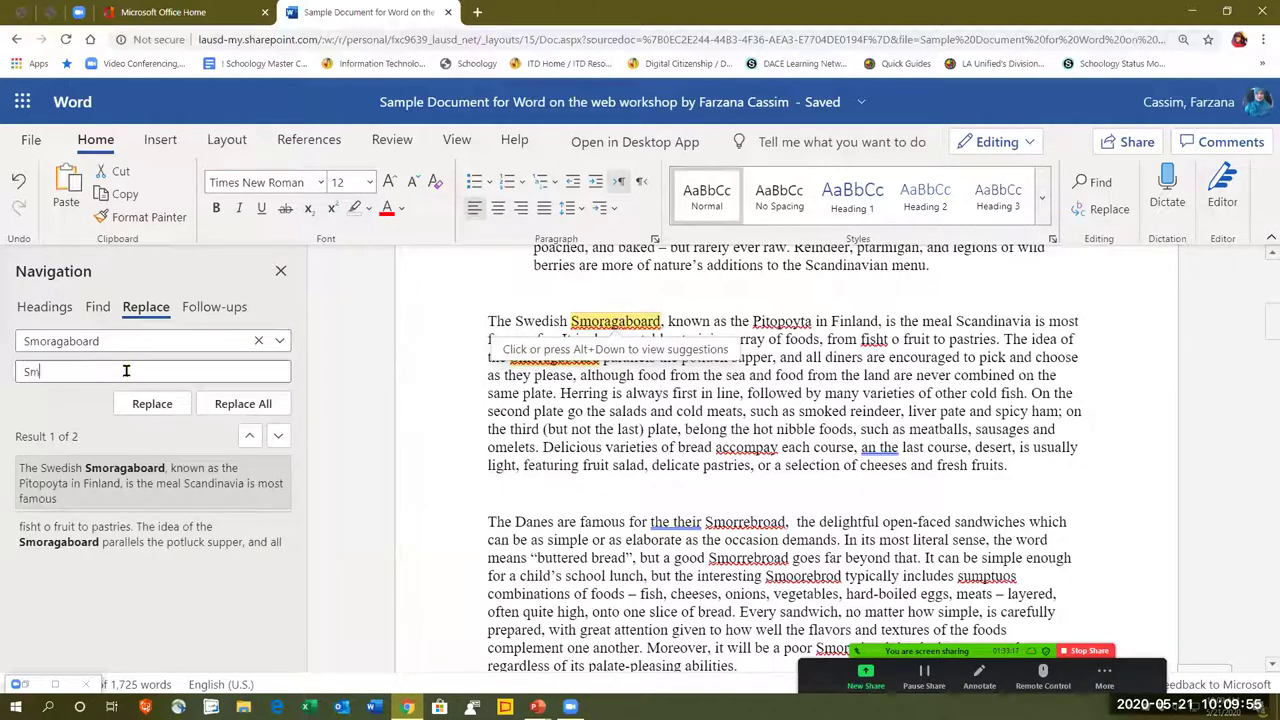
{"action": "type", "text": "orsgaboard"}
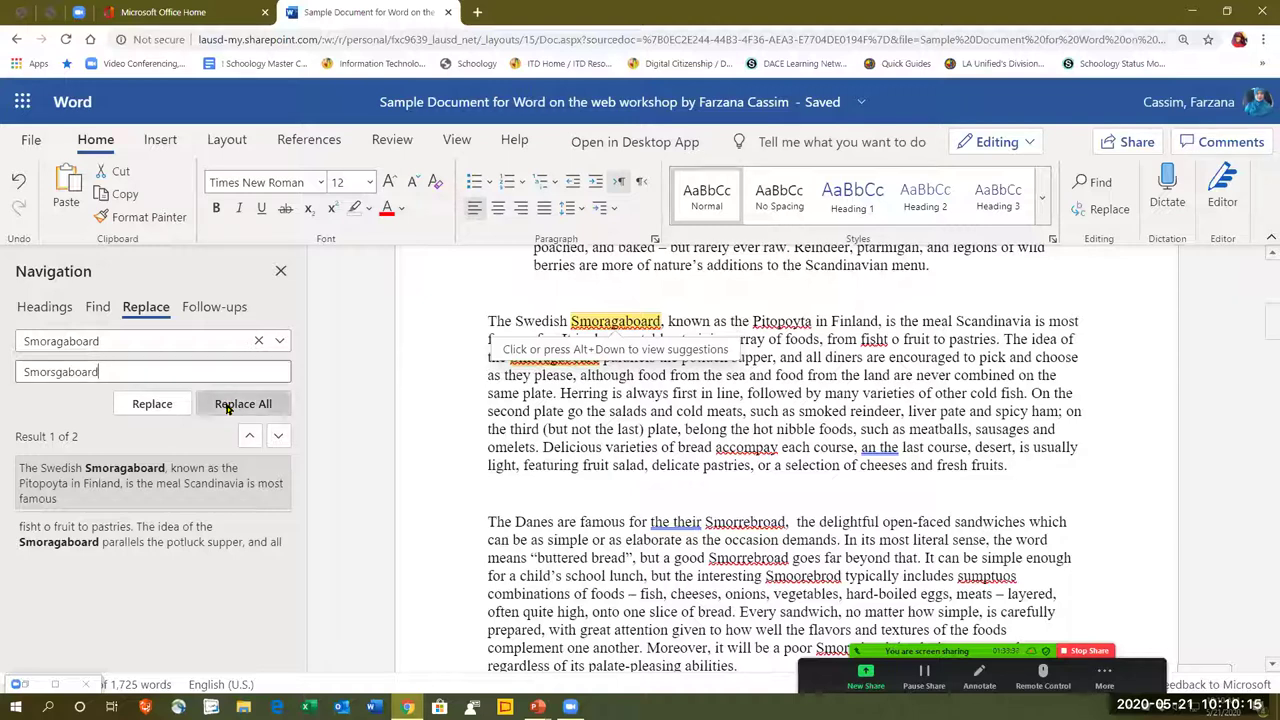
{"action": "left_click", "coordinate": [227, 404]}
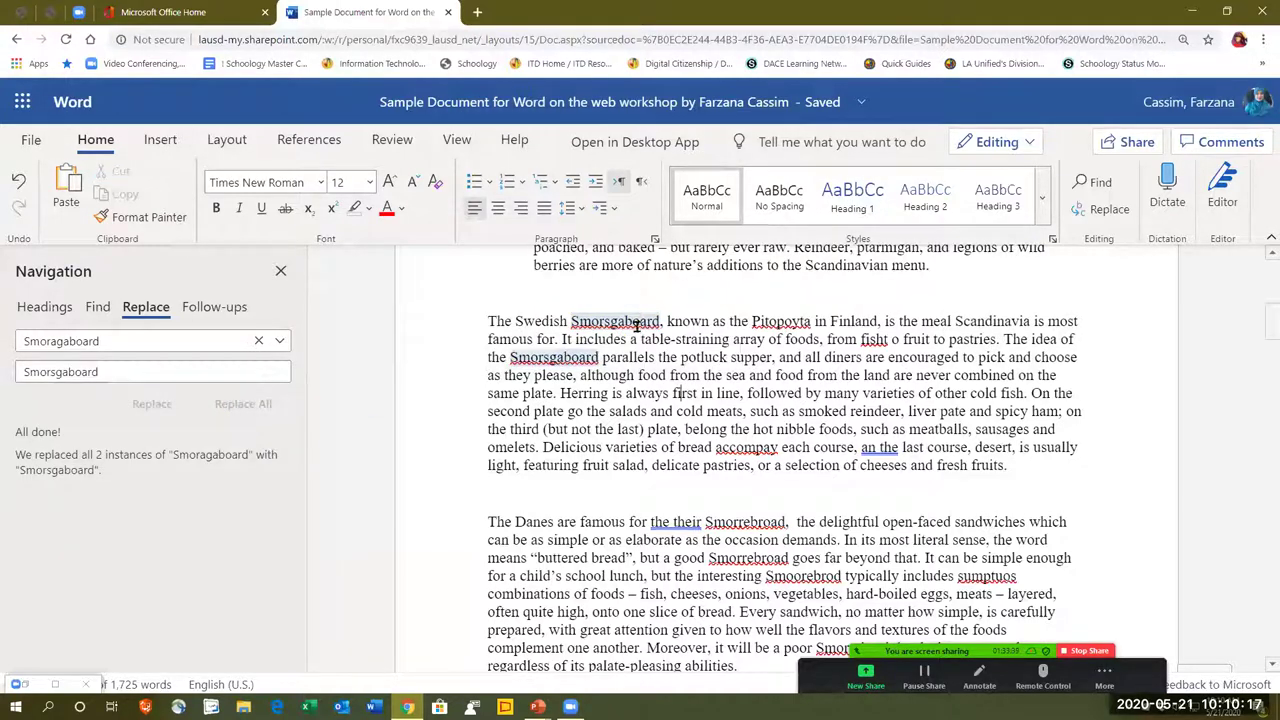
Correct both 'Smorsgaboard' words to 'Smorgasbord' with the spelling suggestions
{"action": "right_click", "coordinate": [625, 321]}
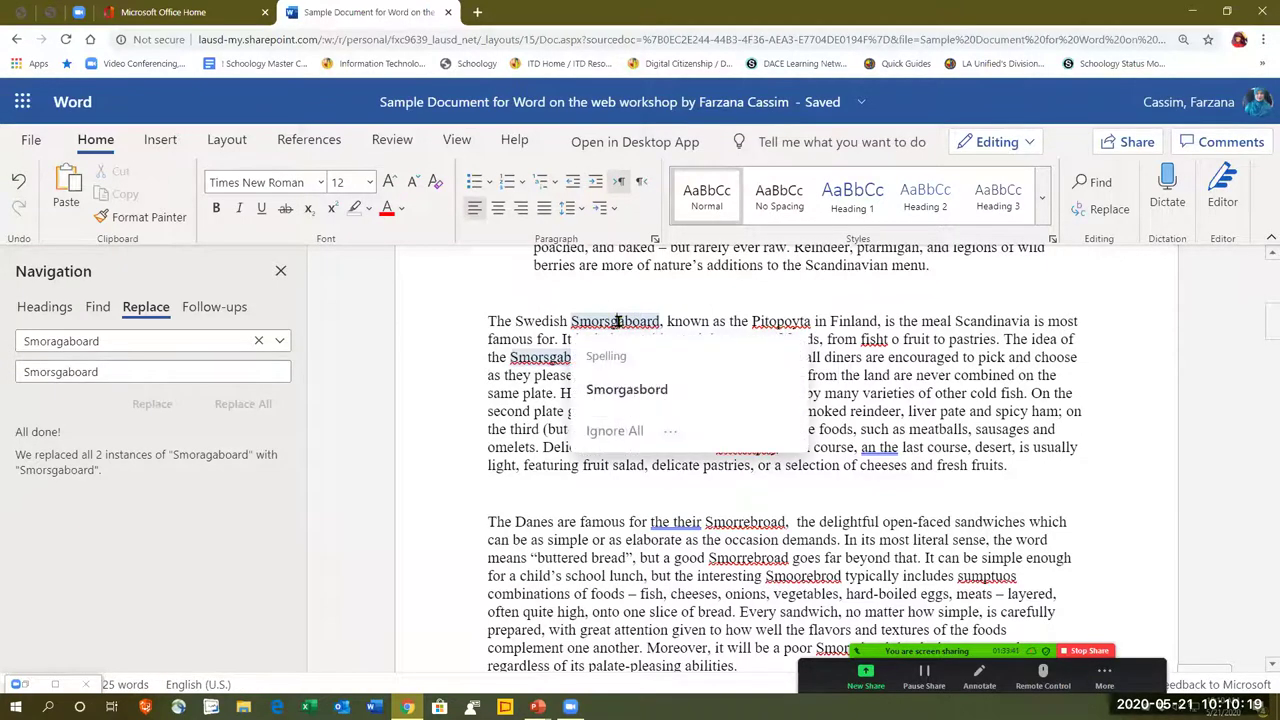
{"action": "left_click", "coordinate": [625, 390]}
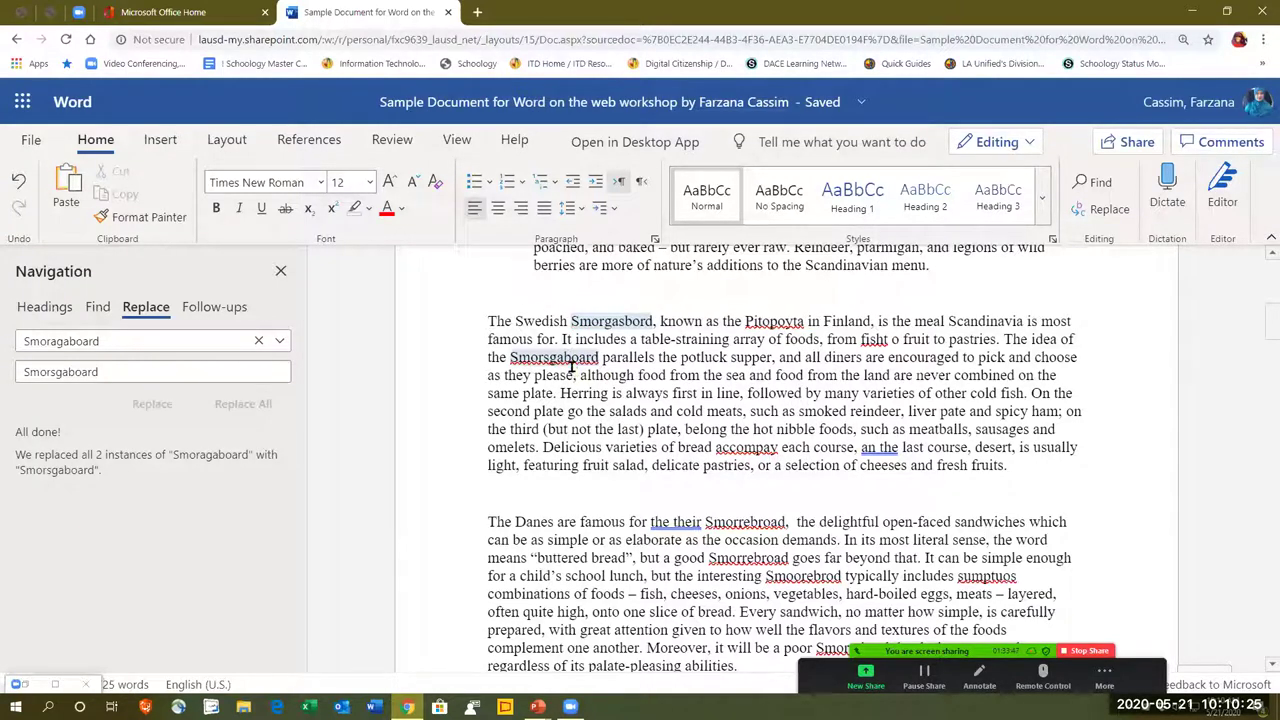
{"action": "left_click", "coordinate": [542, 358]}
{"action": "left_click", "coordinate": [550, 425]}
{"action": "left_click", "coordinate": [114, 340]}
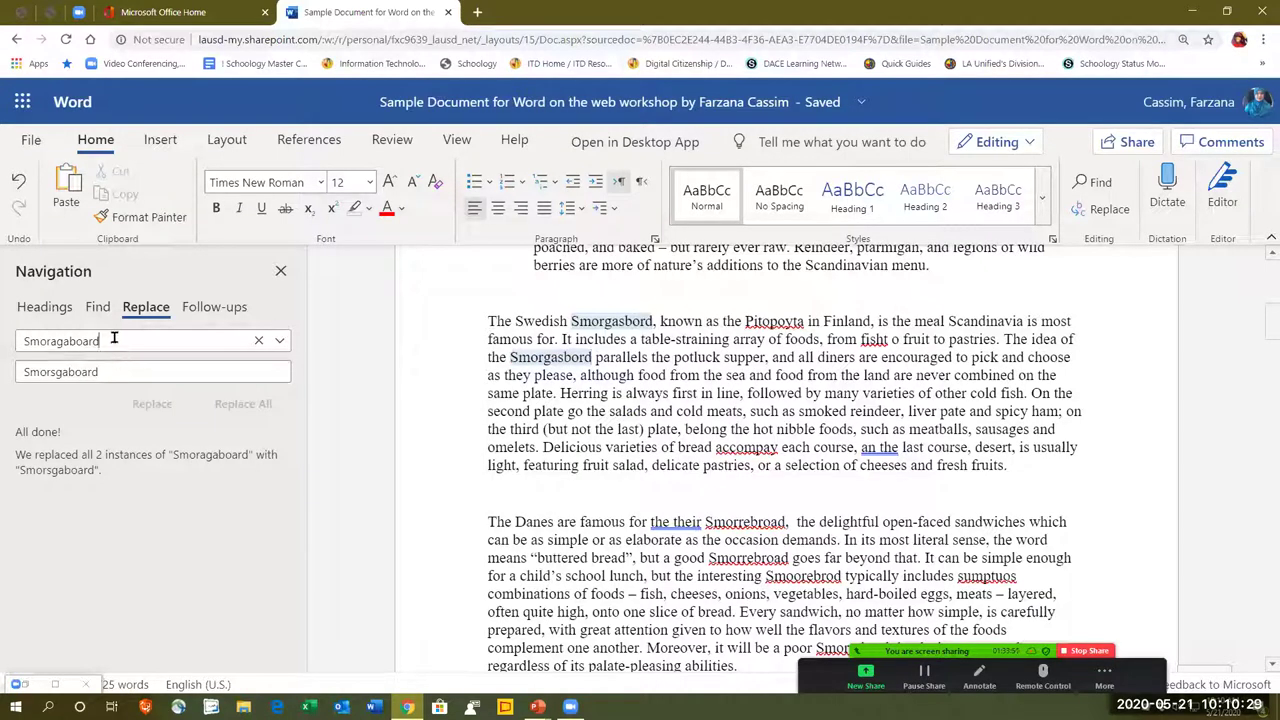
{"action": "double_click", "coordinate": [114, 340]}
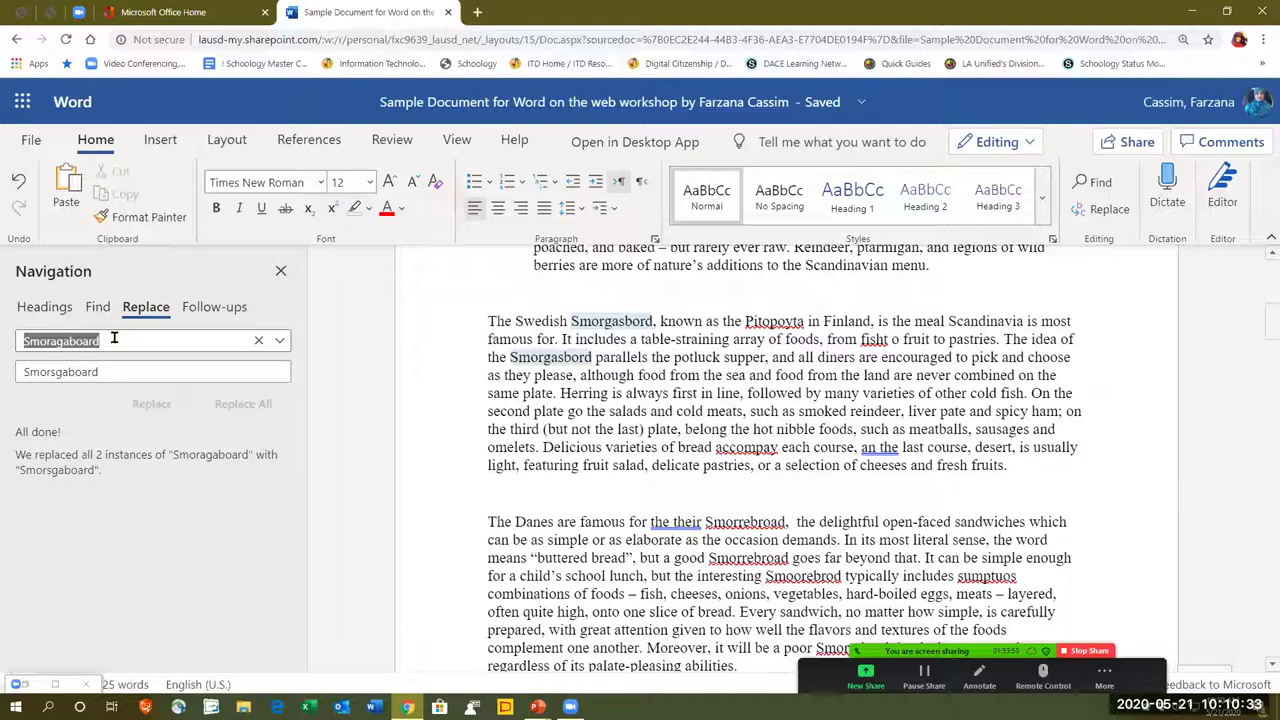
Replace the first 'fish' with 'beef' and fix the resulting 'beeft' to 'beef'
{"action": "type", "text": "fish"}
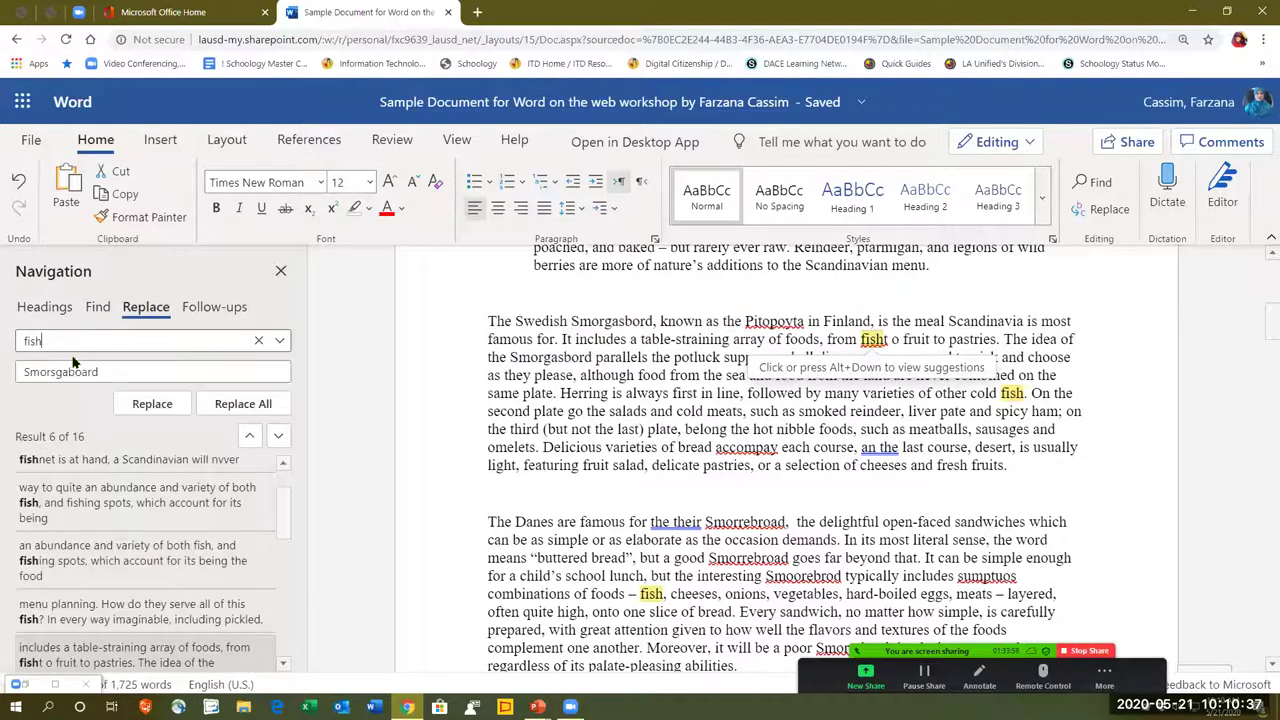
{"action": "left_click", "coordinate": [14, 366]}
{"action": "double_click", "coordinate": [10, 363]}
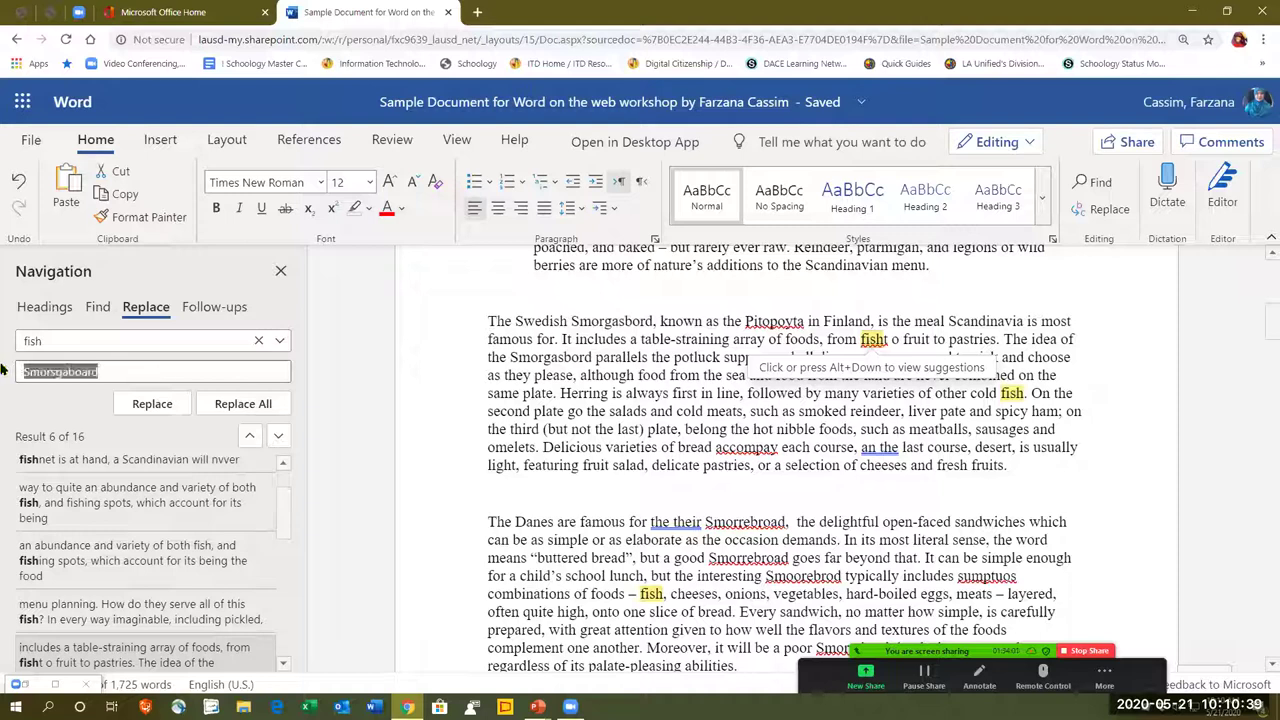
{"action": "type", "text": "beef"}
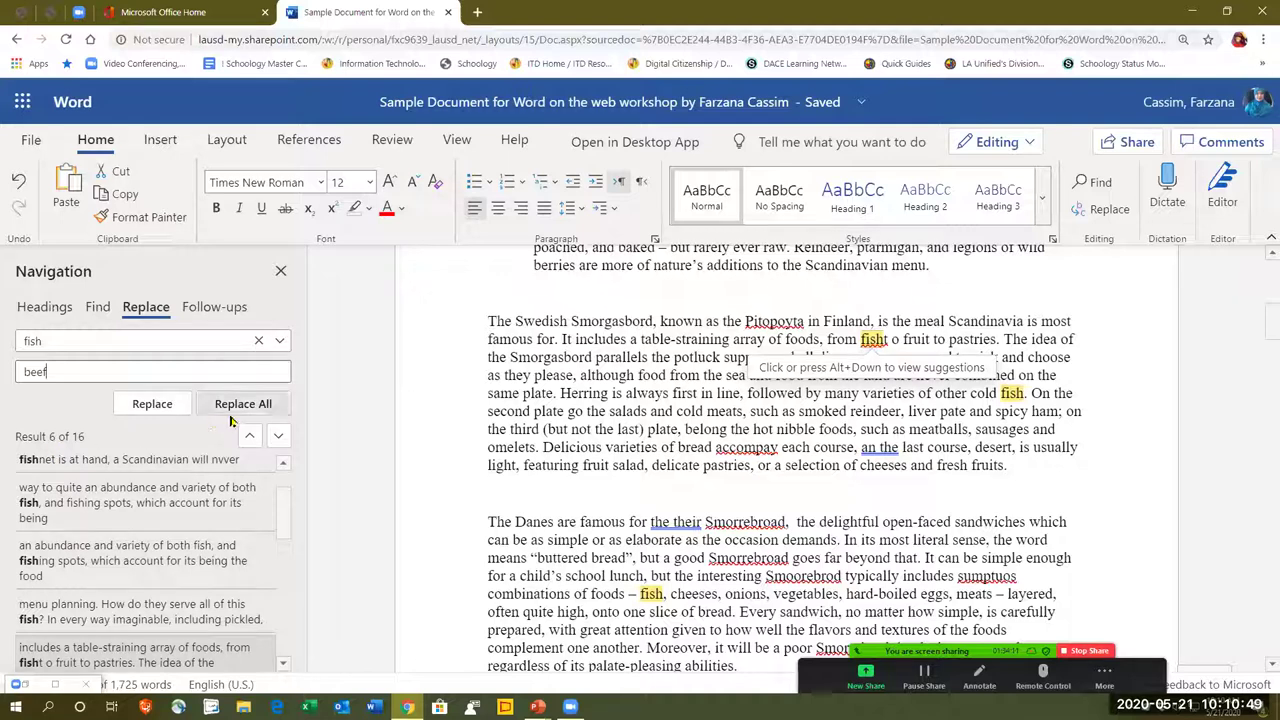
{"action": "left_click", "coordinate": [152, 408]}
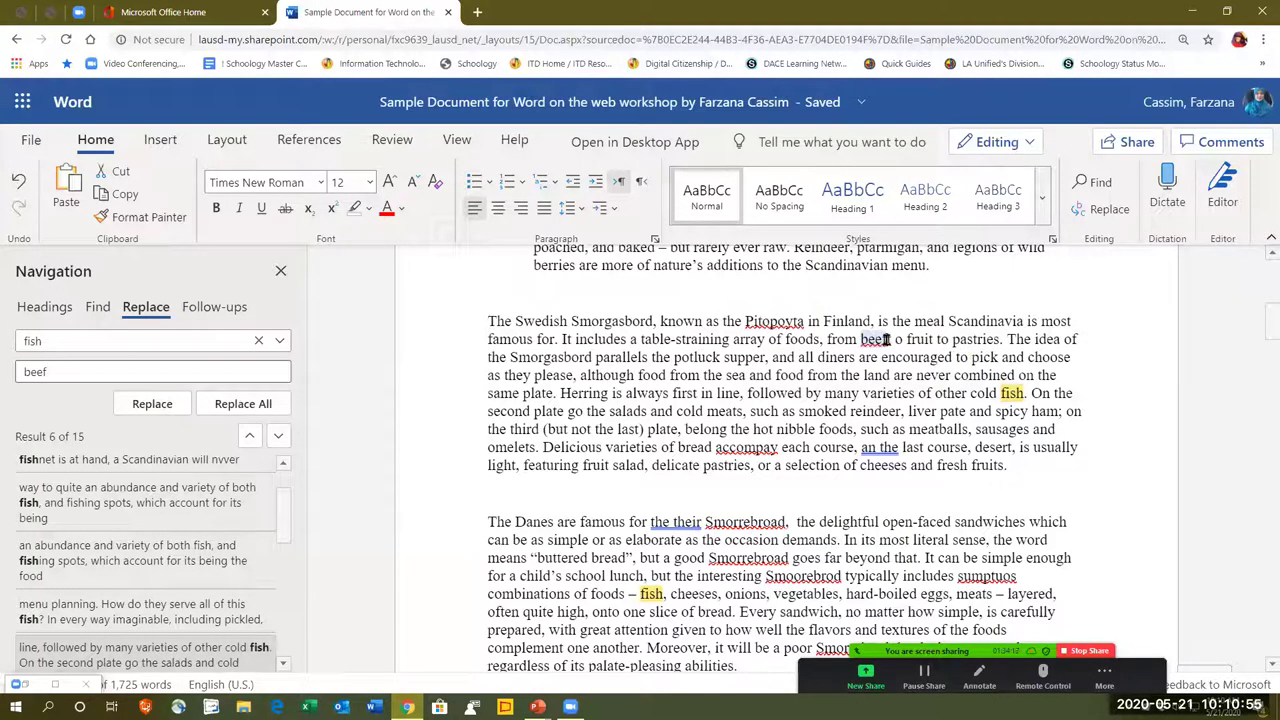
{"action": "left_click", "coordinate": [878, 339]}
{"action": "left_click", "coordinate": [684, 443]}
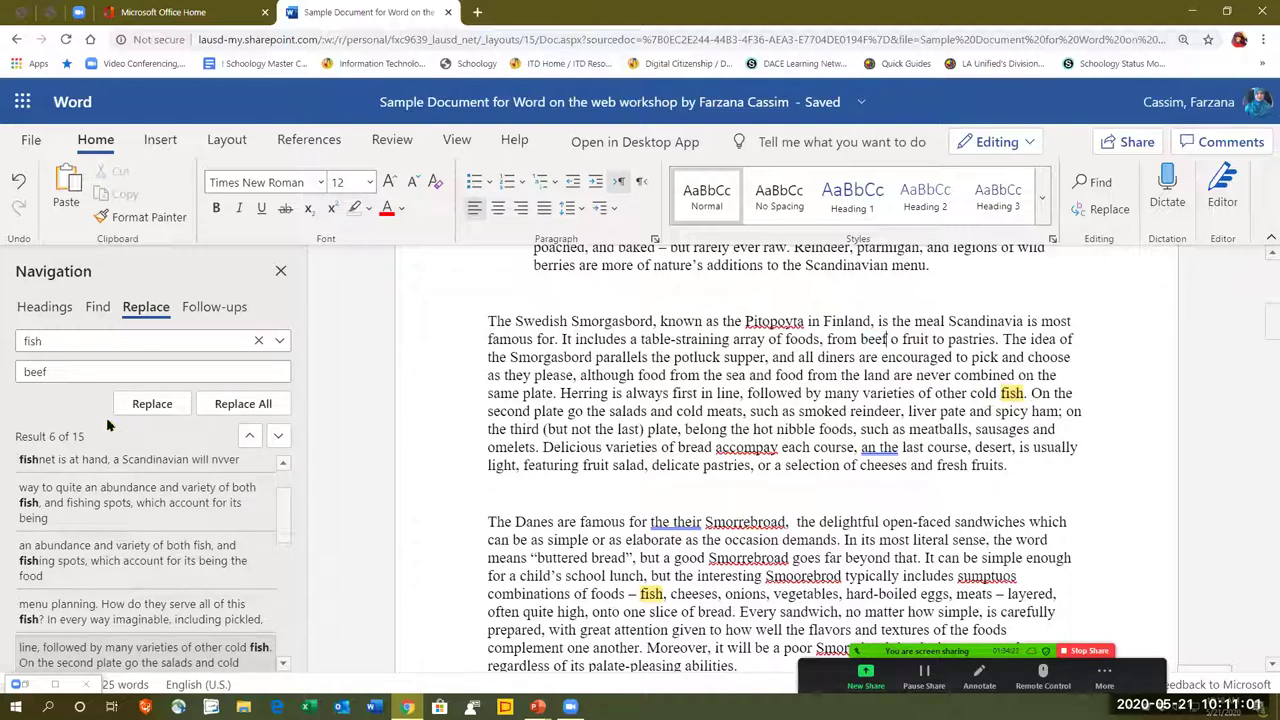
Replace the following 'fish' matches one by one, including crayfish to craybeef, then close the pane
{"action": "left_click", "coordinate": [146, 410]}
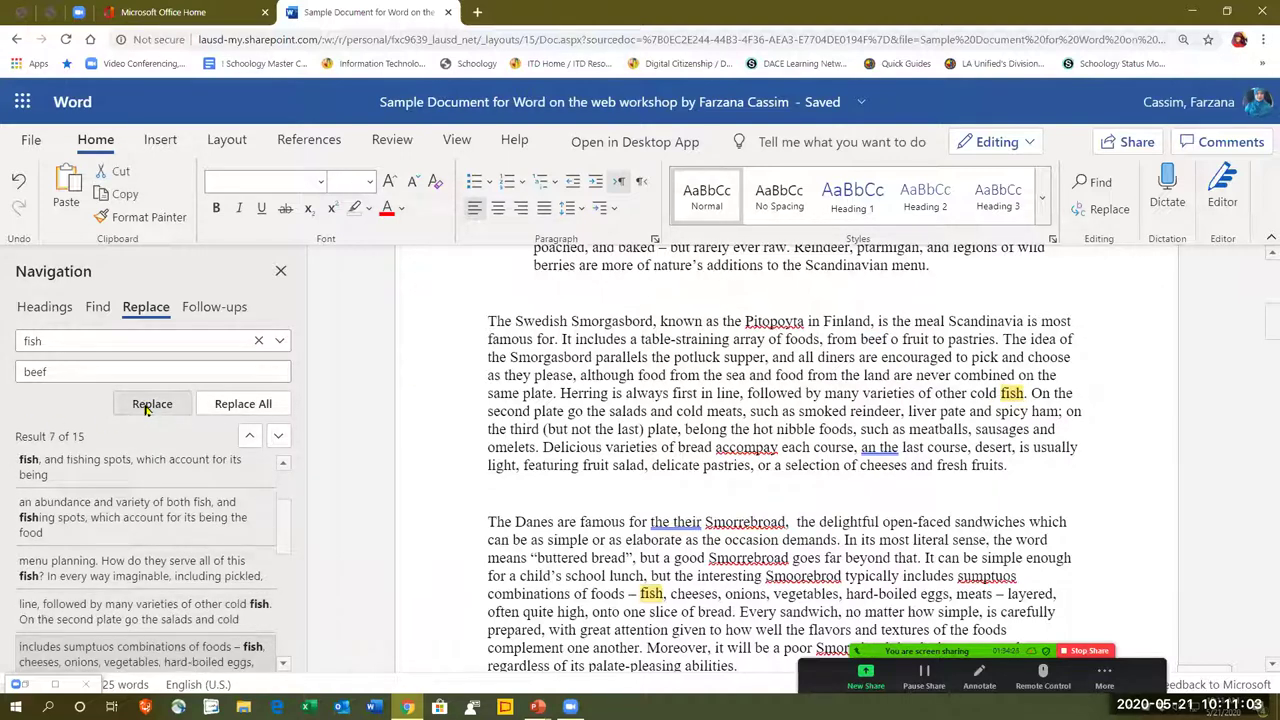
{"action": "left_click", "coordinate": [146, 410]}
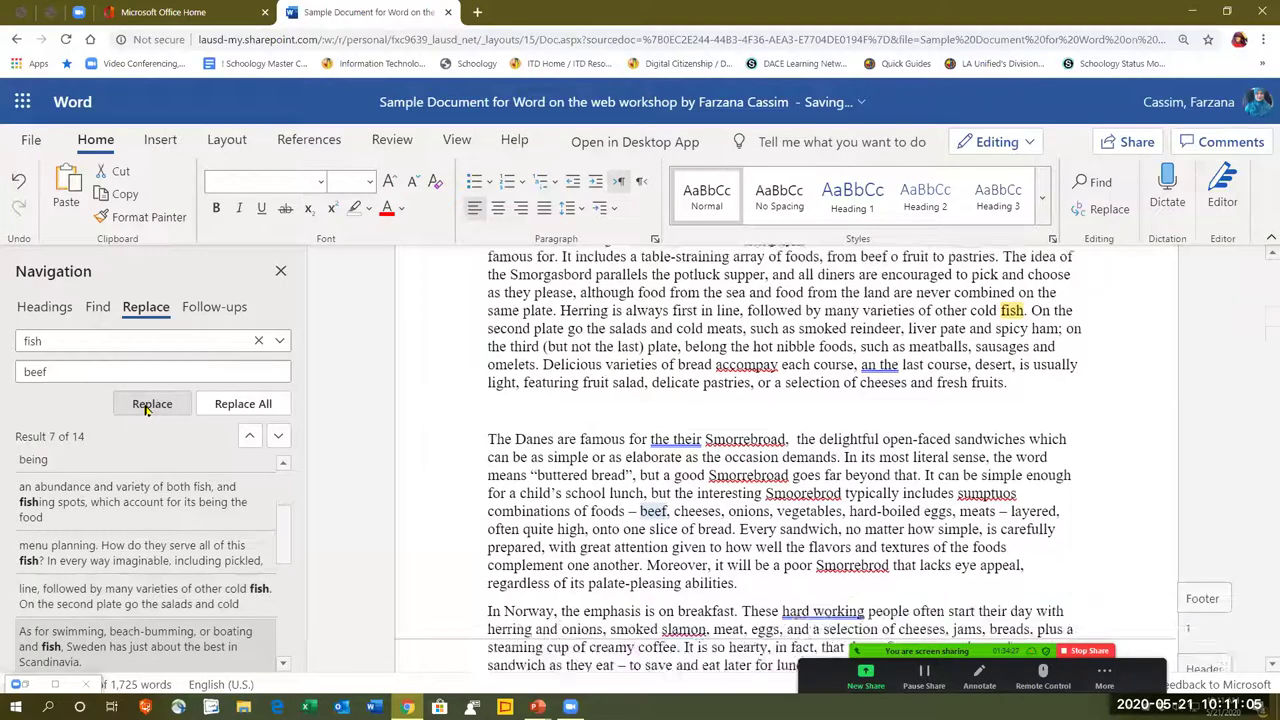
{"action": "left_click", "coordinate": [146, 410]}
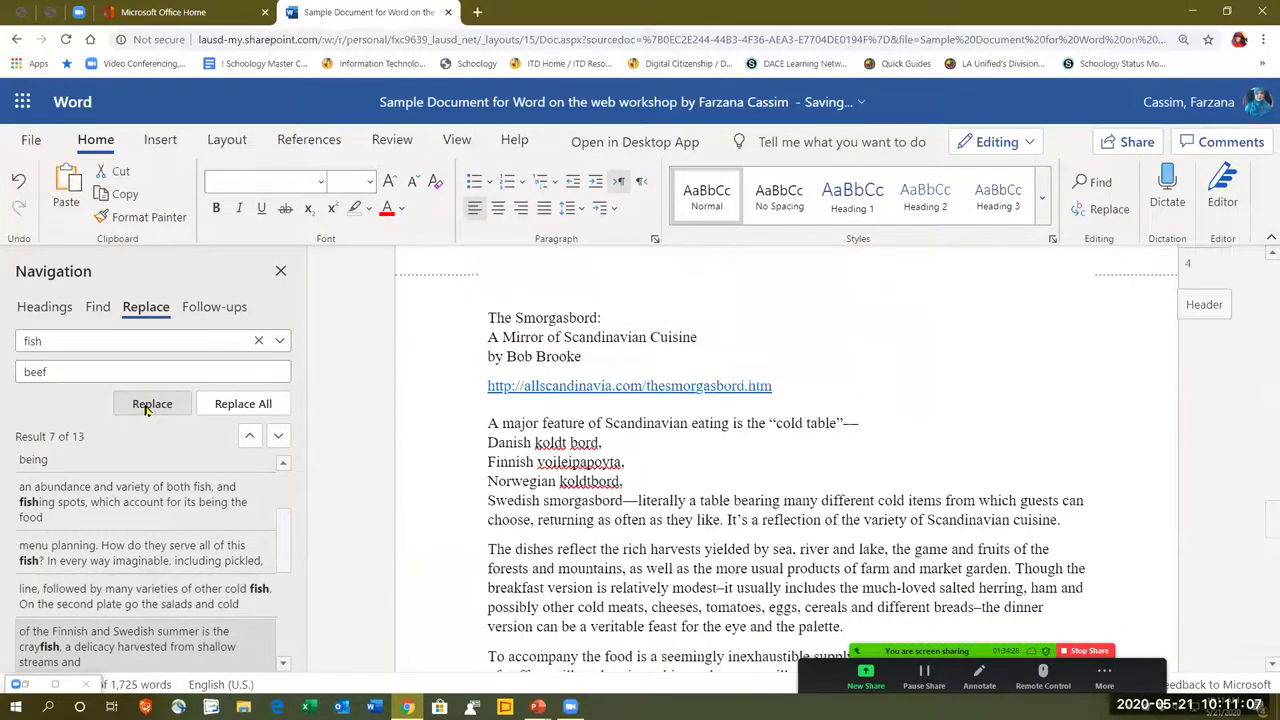
{"action": "left_click", "coordinate": [146, 410]}
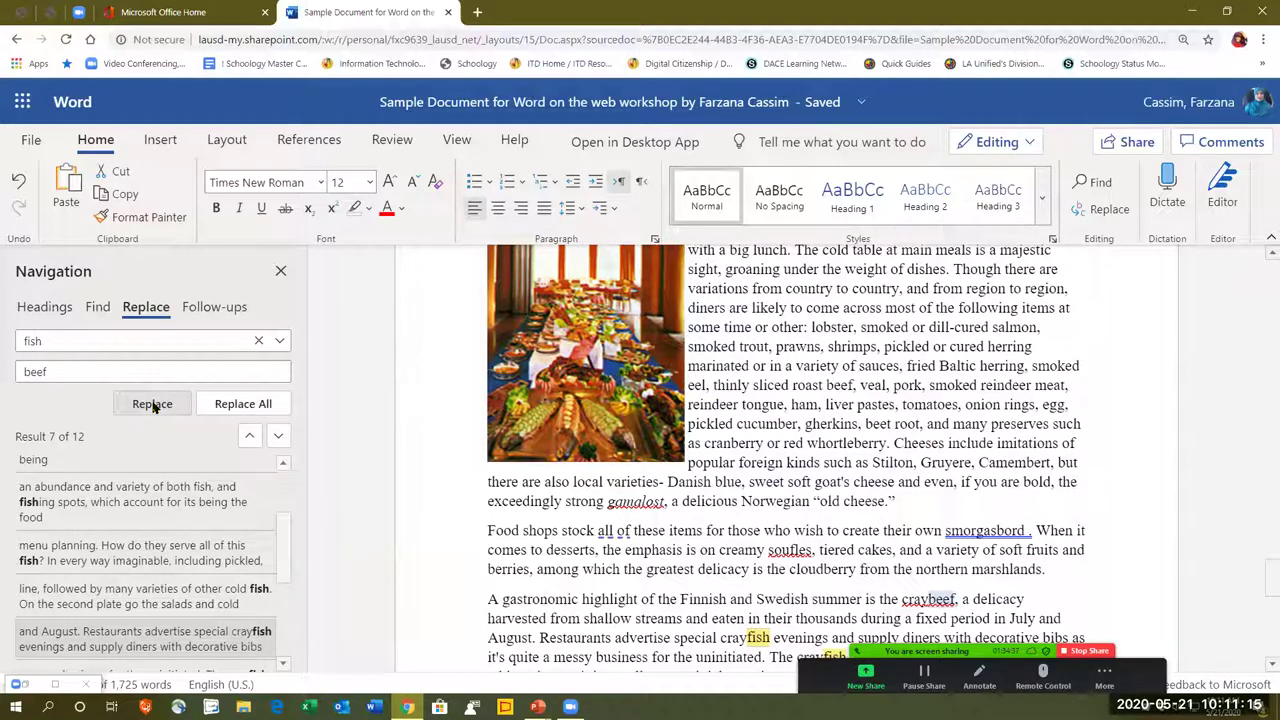
{"action": "left_click", "coordinate": [152, 404]}
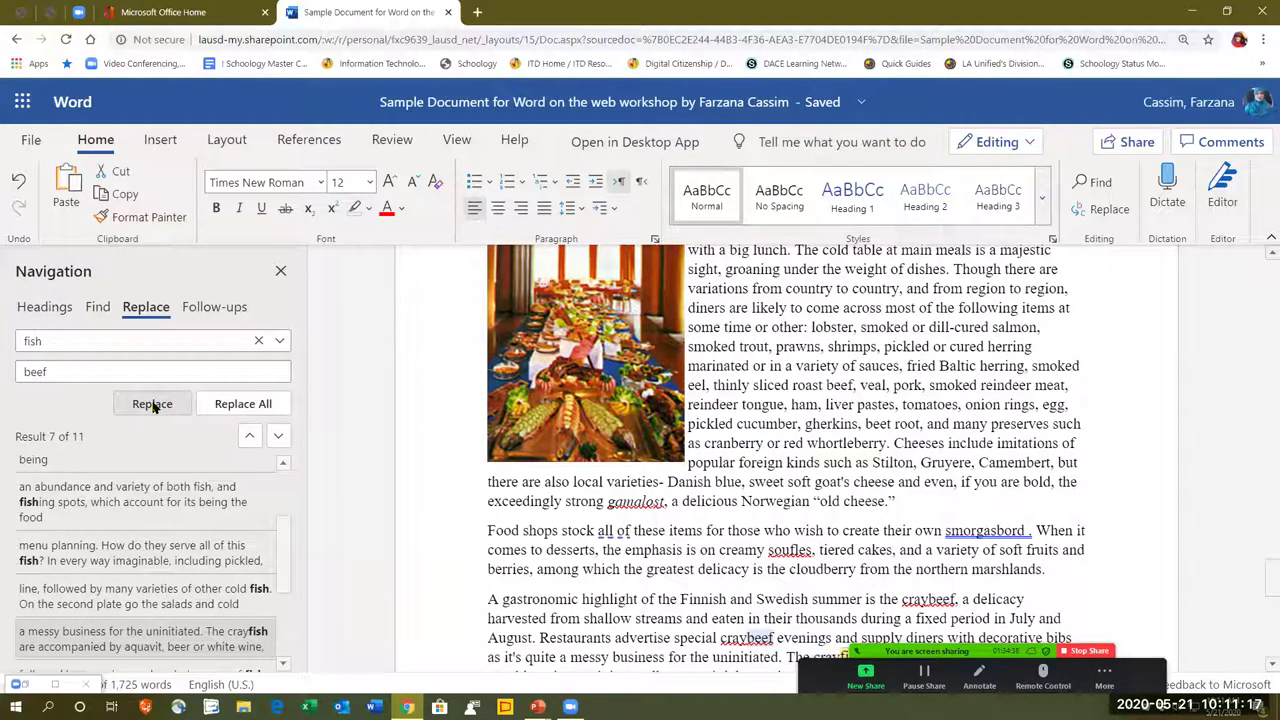
{"action": "left_click", "coordinate": [68, 341]}
{"action": "left_click", "coordinate": [280, 271]}
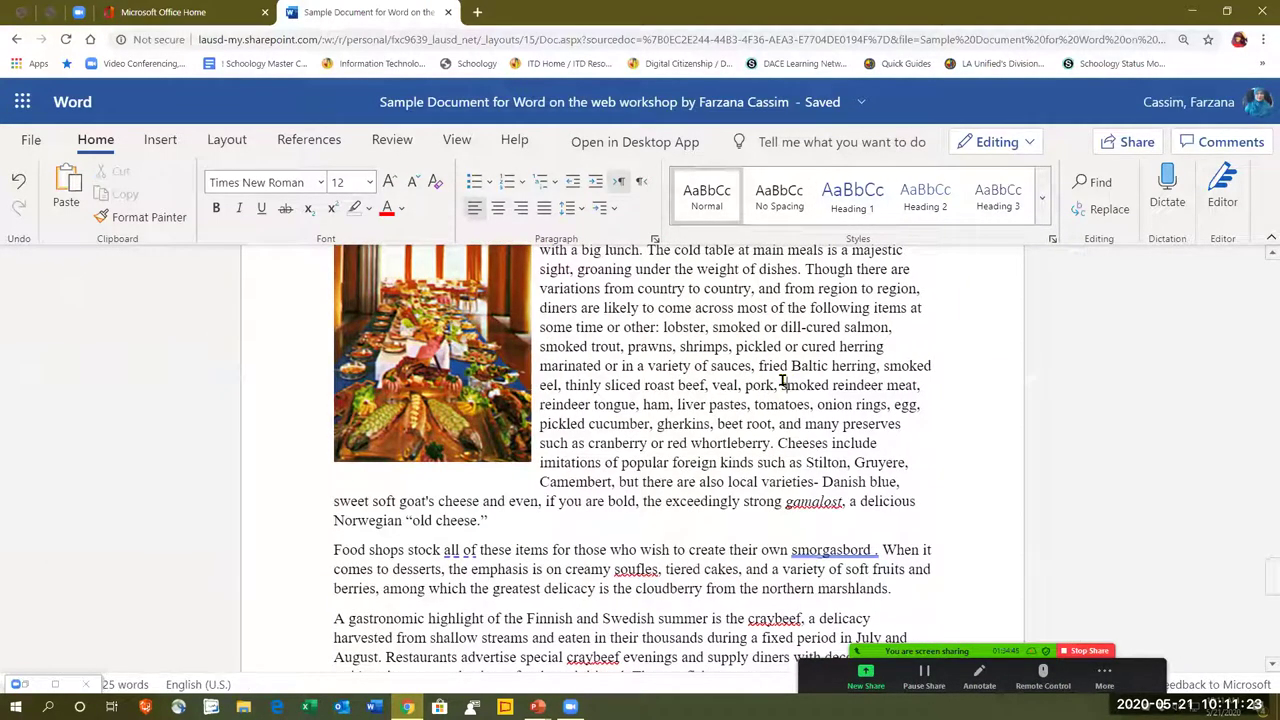
Use Ctrl+H to Replace All 'beef' with 'fish', restoring crayfish and roast fish
{"action": "key", "text": "ctrl+h"}
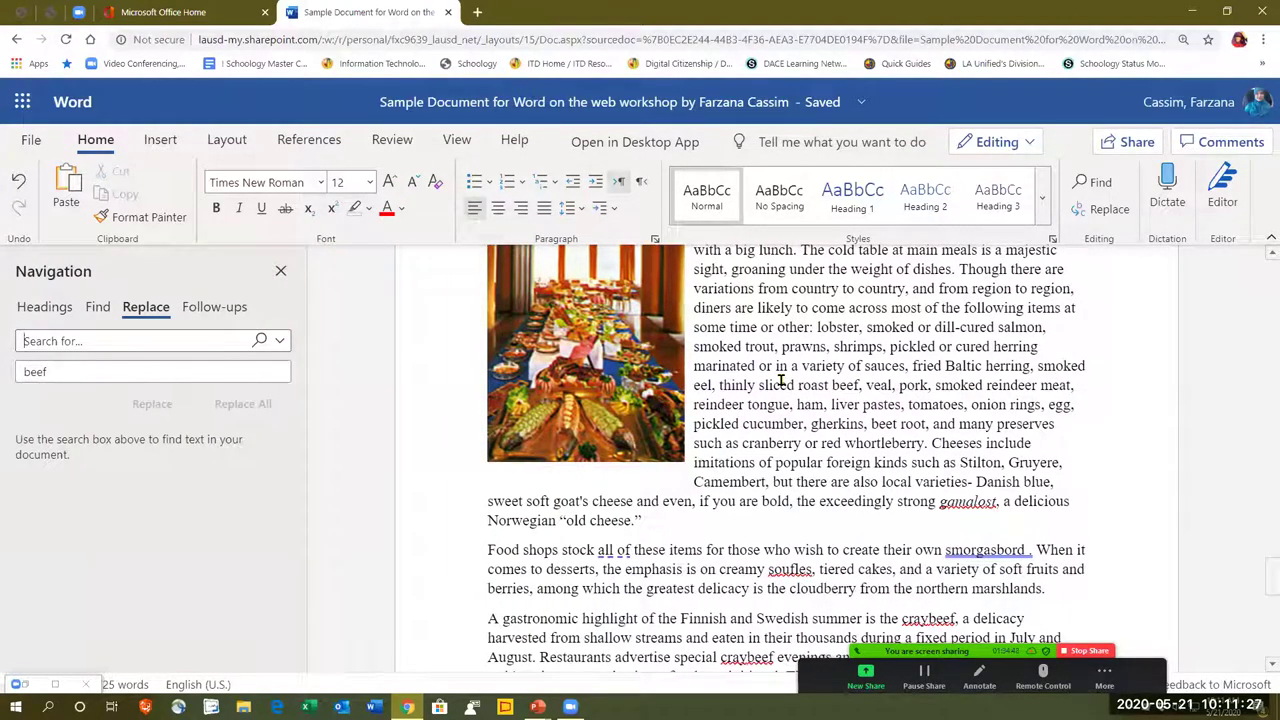
{"action": "type", "text": "beef"}
{"action": "key", "text": "Tab"}
{"action": "type", "text": "fish"}
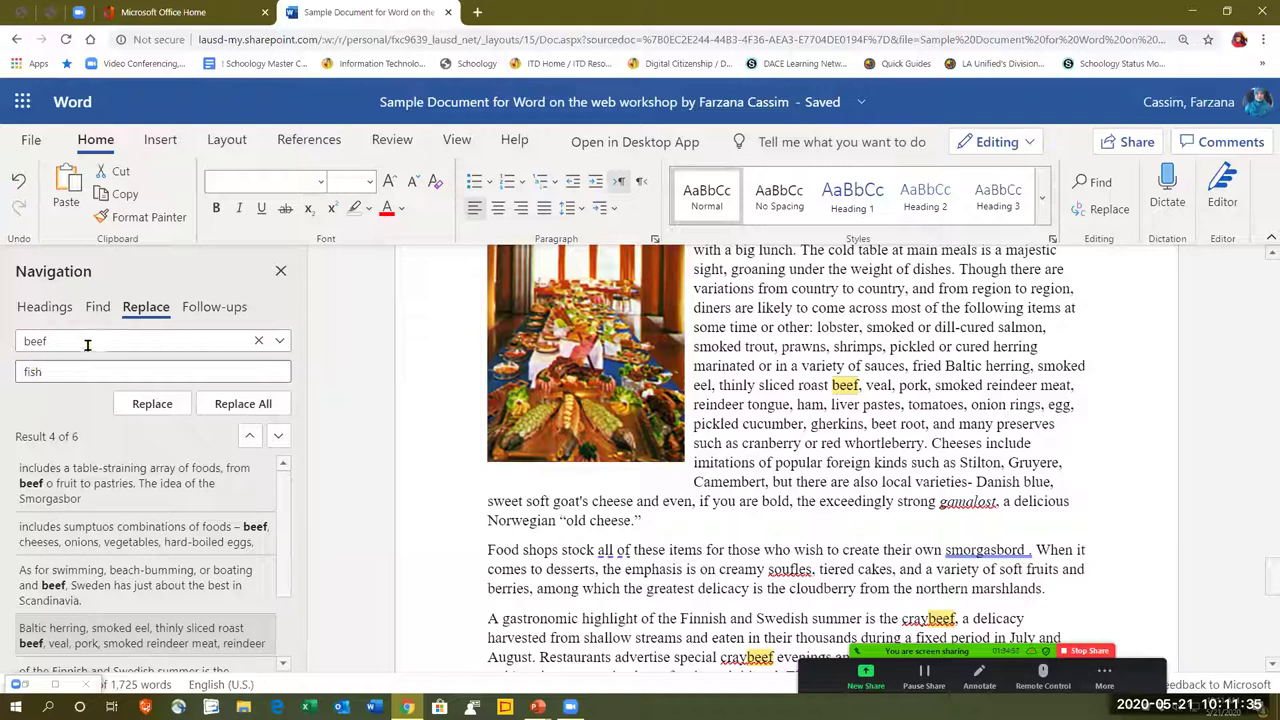
{"action": "left_click", "coordinate": [257, 407]}
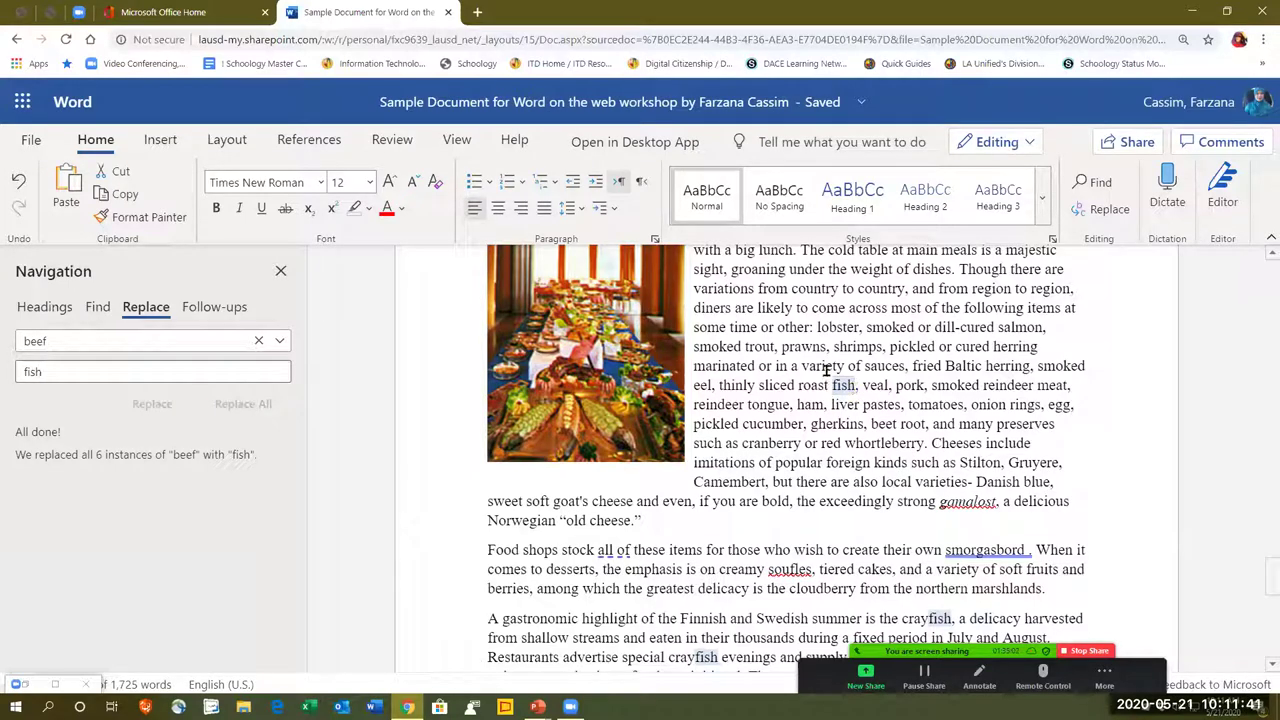
{"action": "scroll", "coordinate": [857, 401], "scroll_direction": "up", "scroll_amount": 10}
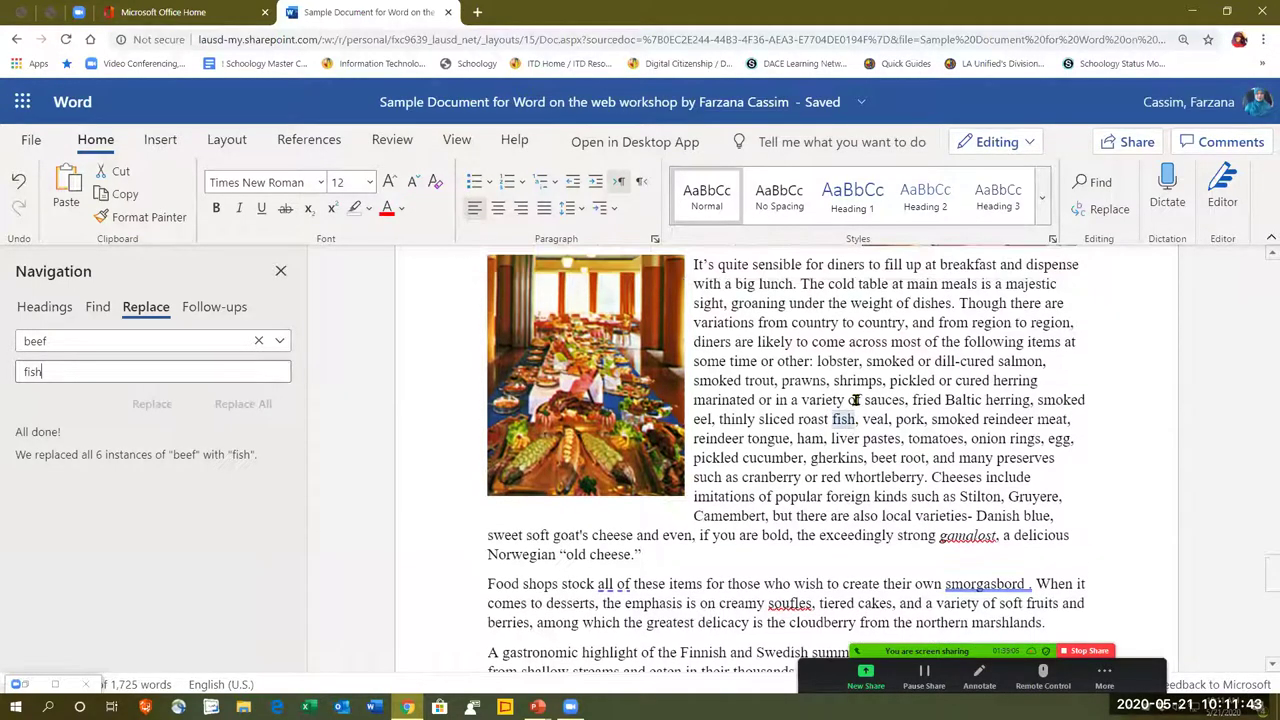
Close the Find and Replace pane and scroll back to the Norse Smorgasbord paragraph
{"action": "scroll", "coordinate": [857, 401], "scroll_direction": "down", "scroll_amount": 15}
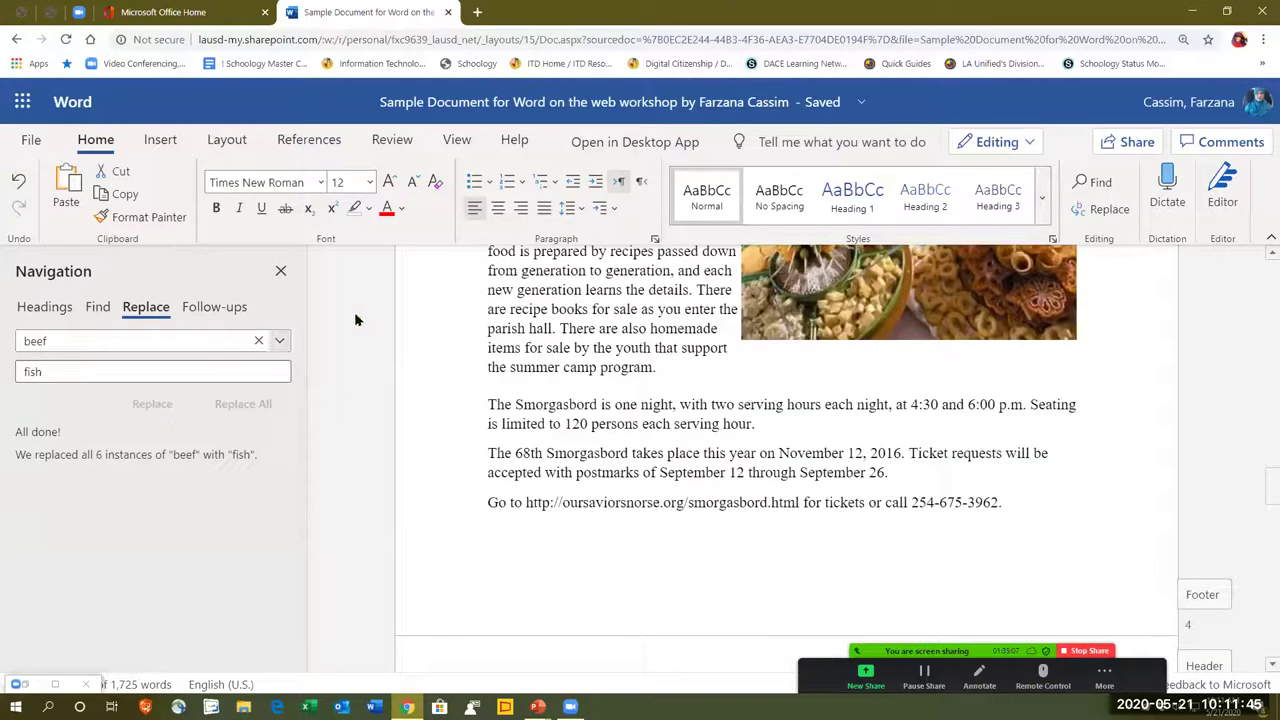
{"action": "left_click", "coordinate": [280, 271]}
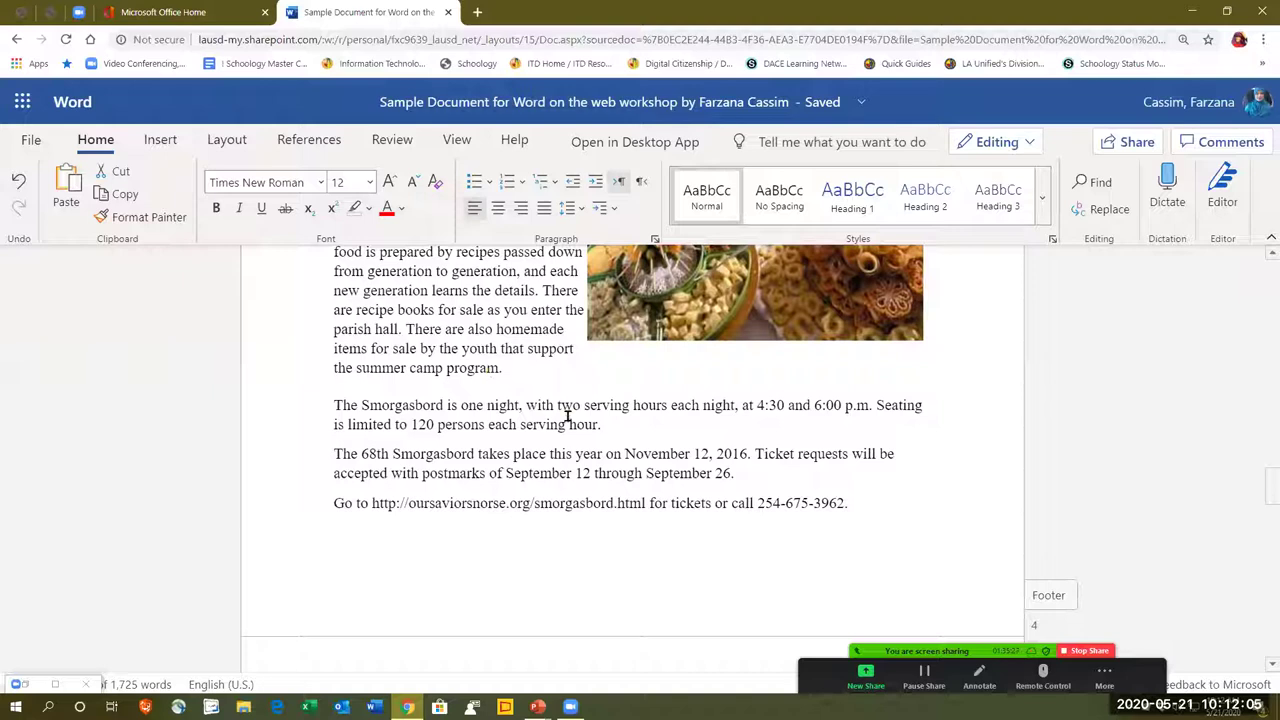
{"action": "scroll", "coordinate": [657, 449], "scroll_direction": "up", "scroll_amount": 3}
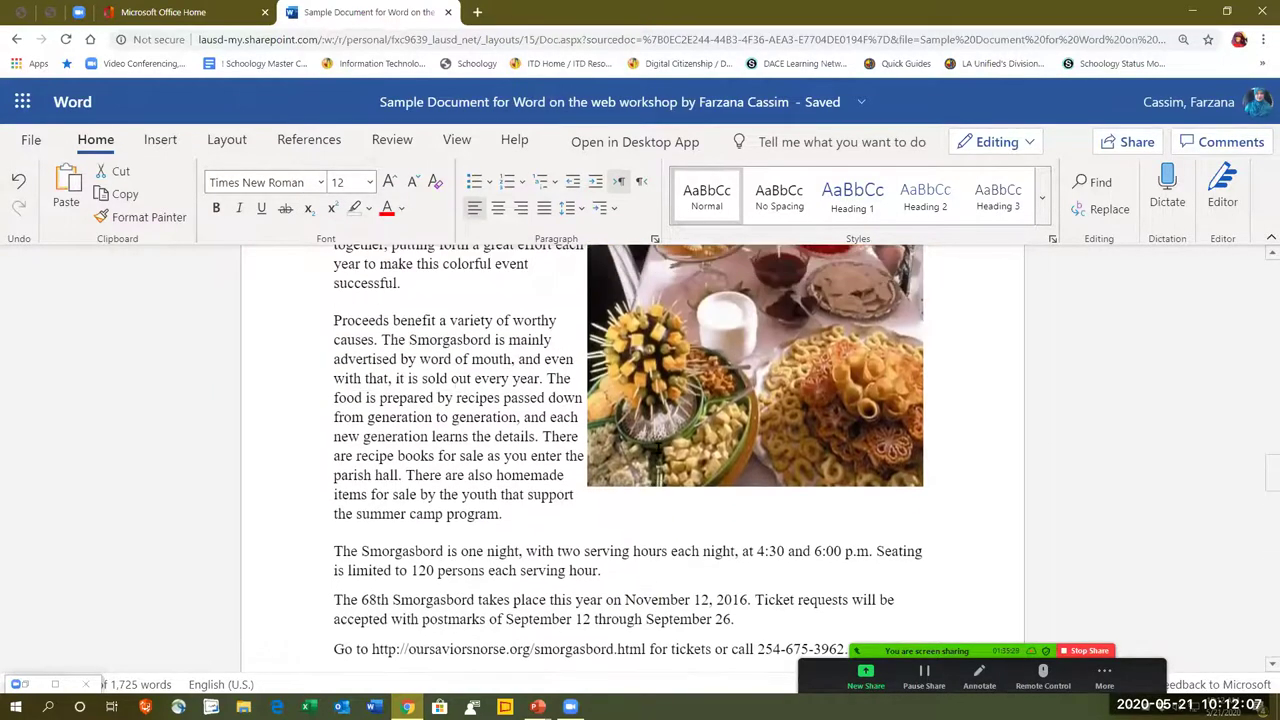
{"action": "scroll", "coordinate": [628, 458], "scroll_direction": "up", "scroll_amount": 1}
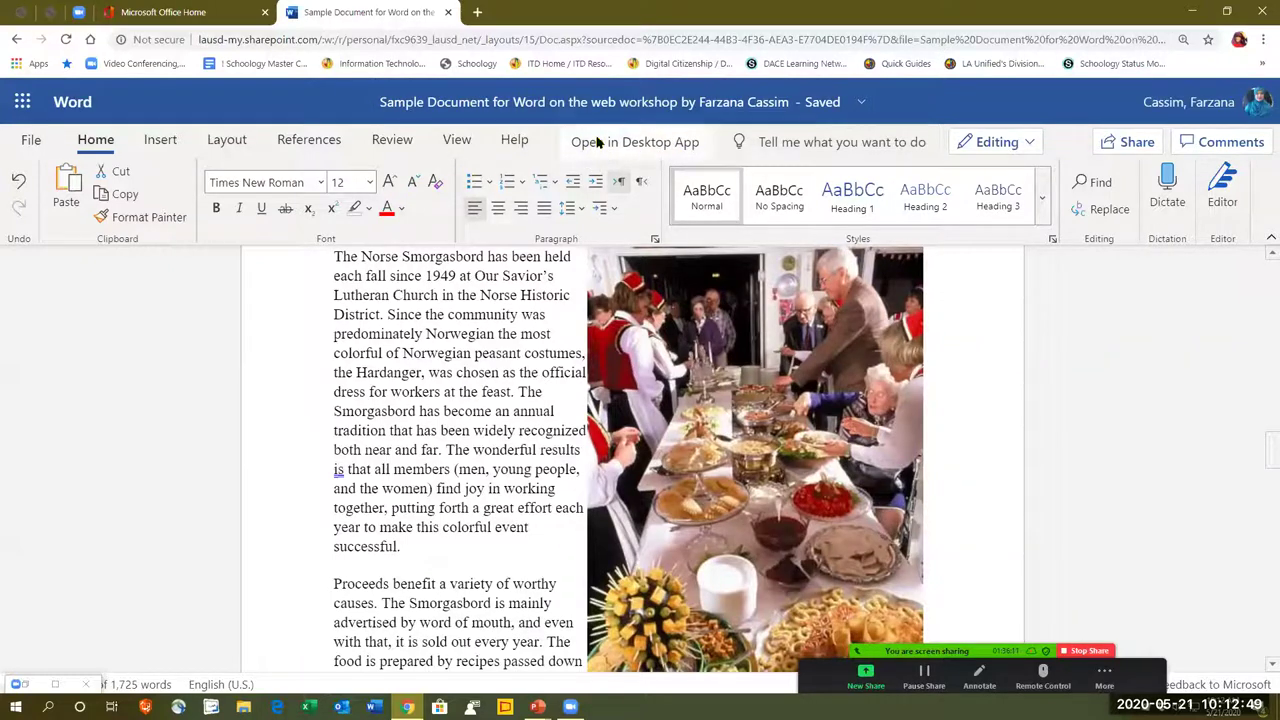
Launch the Scandinavia document in desktop Word via Open in Desktop App
{"action": "left_click", "coordinate": [636, 145]}
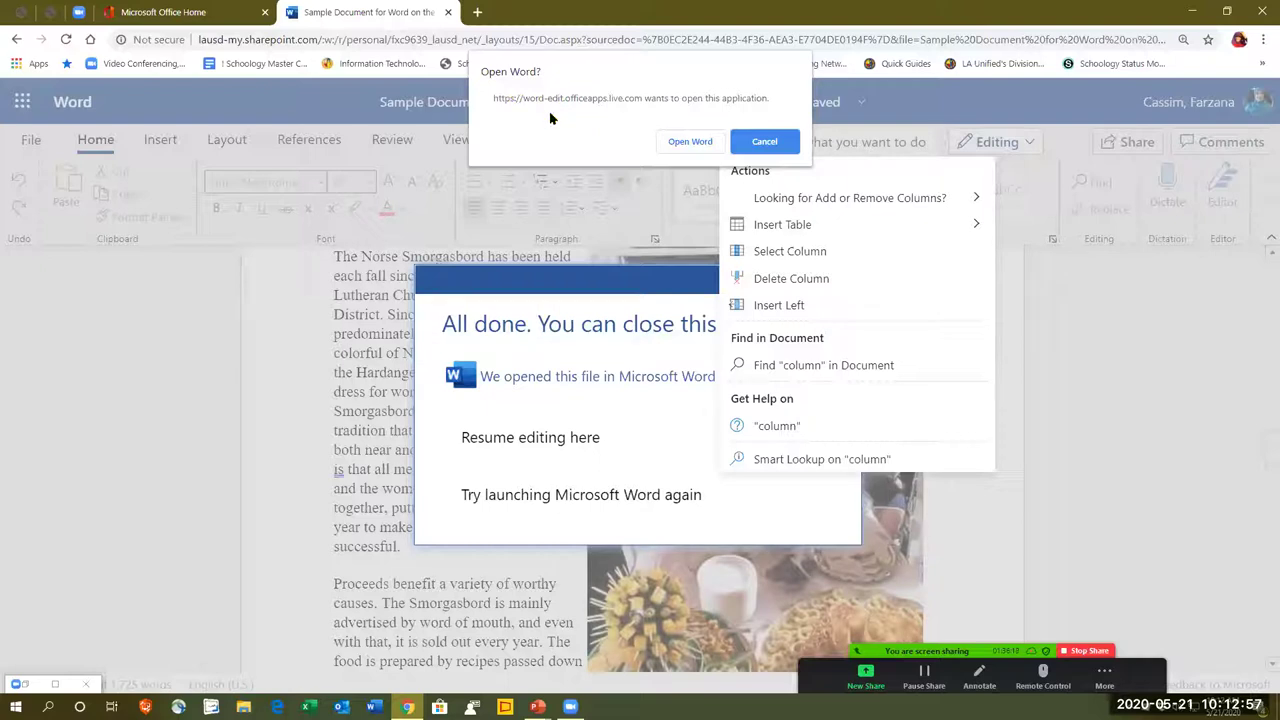
{"action": "left_click", "coordinate": [689, 142]}
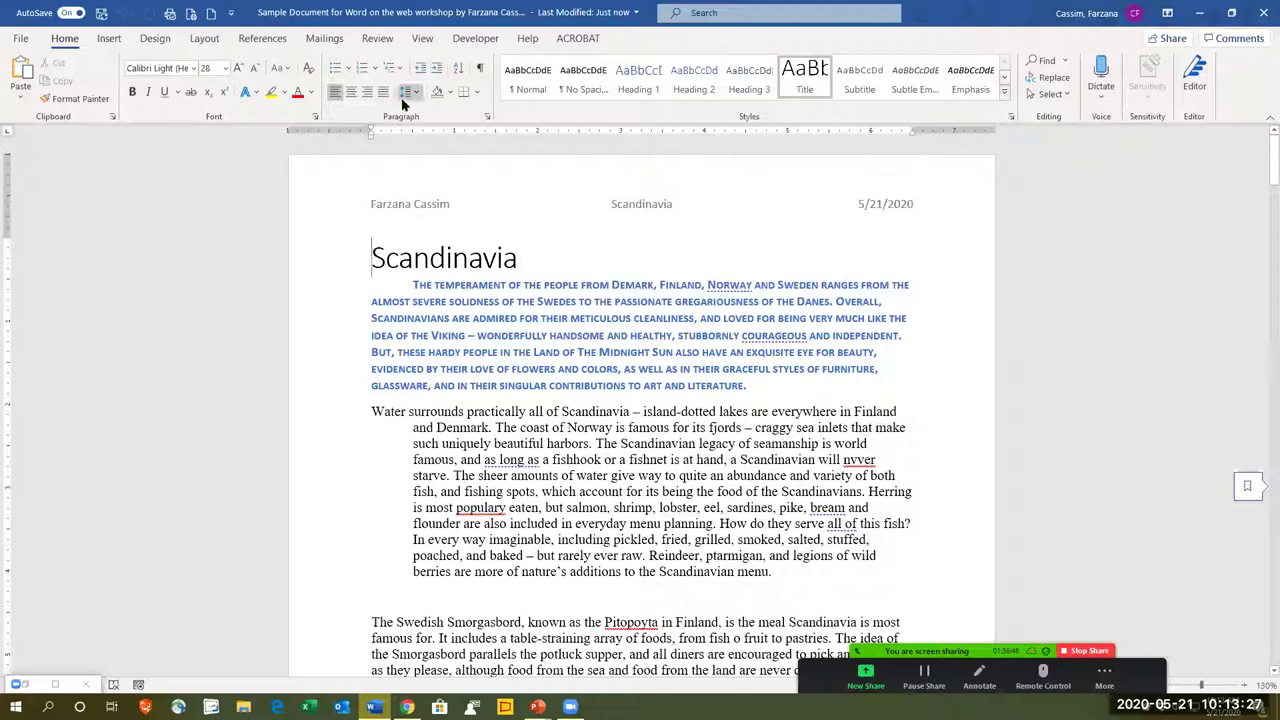
Show Word's Insert ribbon commands above the Scandinavia document
{"action": "scroll", "coordinate": [450, 225], "scroll_direction": "up", "scroll_amount": 2}
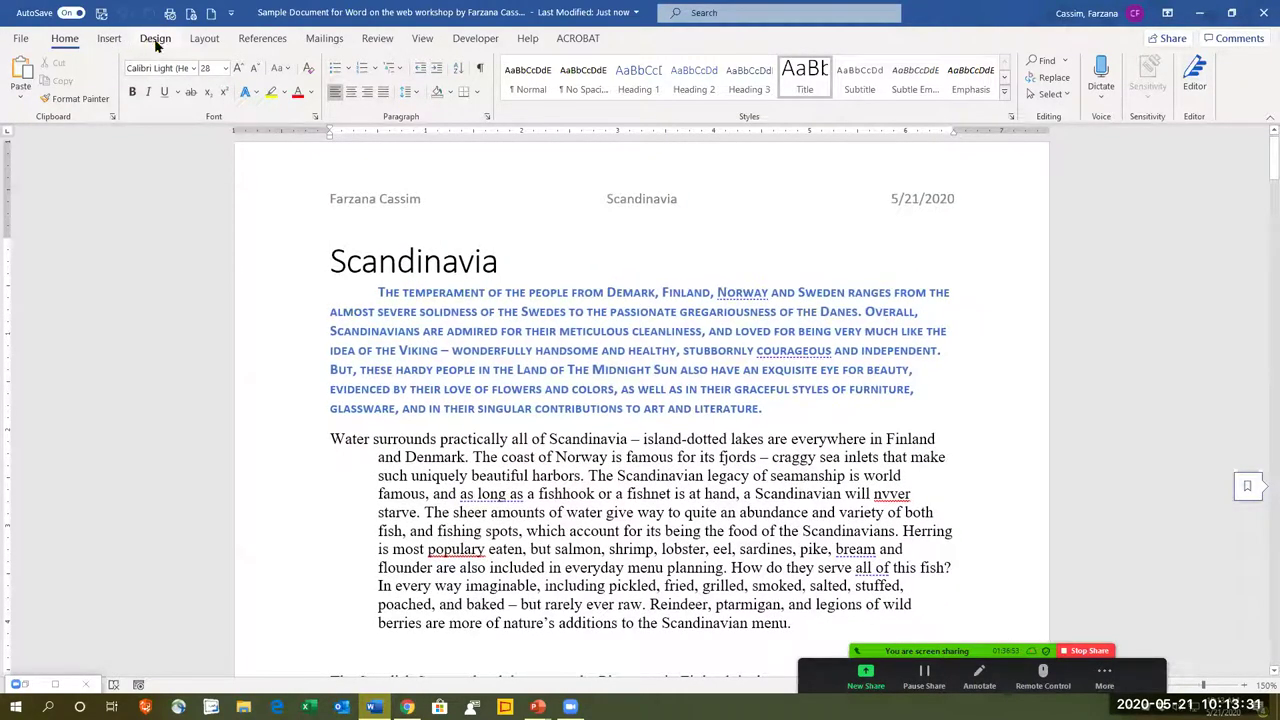
{"action": "left_click", "coordinate": [108, 39]}
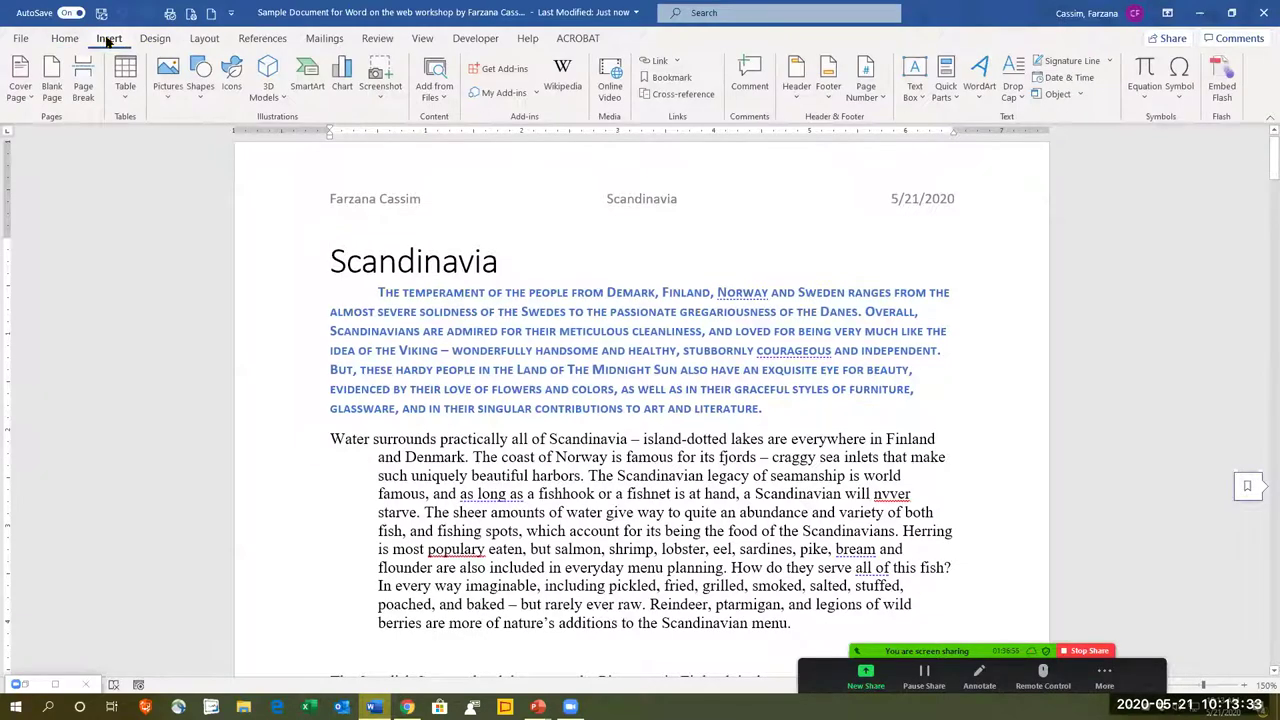
Preview the Table dropdown, select the blue intro paragraph, and scroll to Swedish Green Potatoes
{"action": "left_click", "coordinate": [125, 97]}
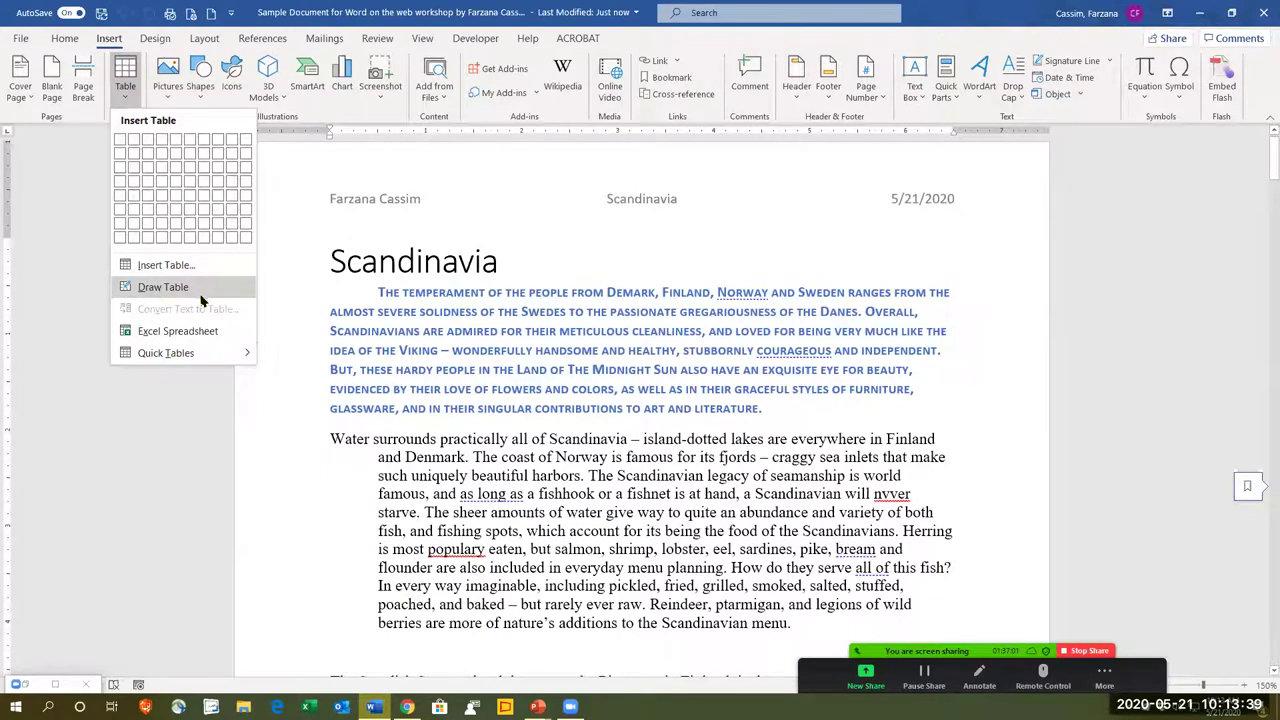
{"action": "left_click", "coordinate": [479, 355]}
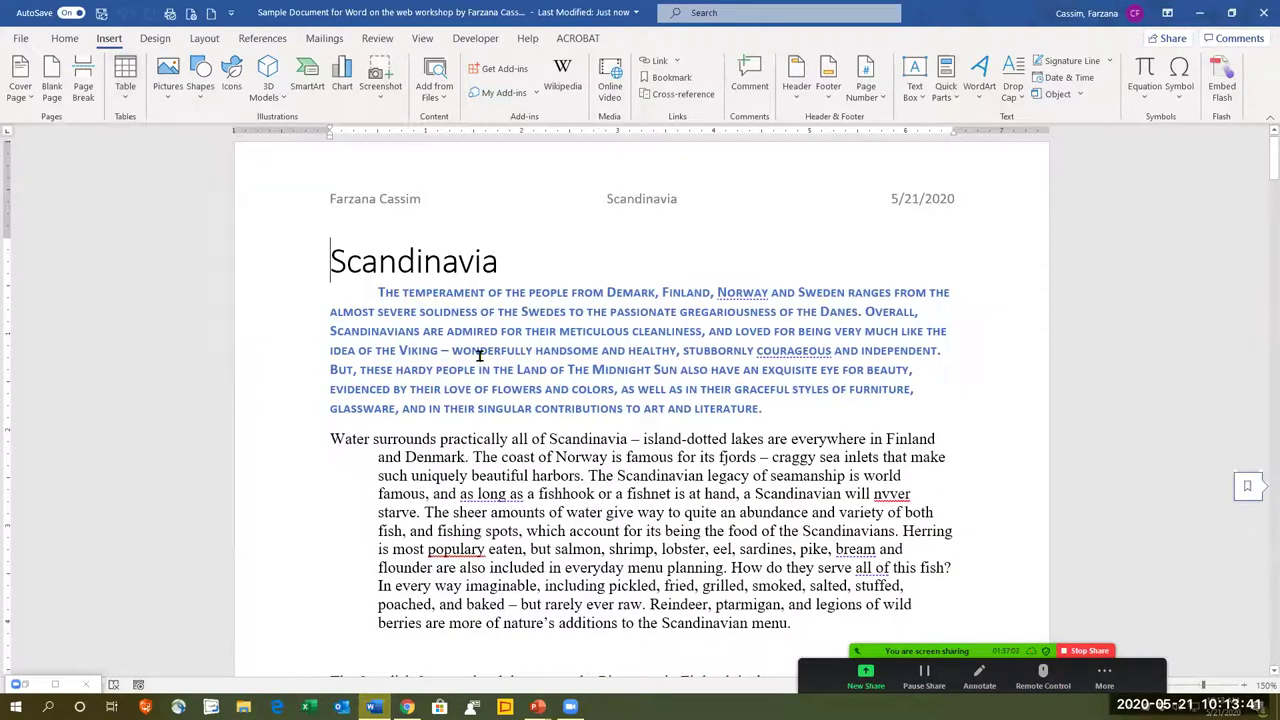
{"action": "triple_click", "coordinate": [418, 314]}
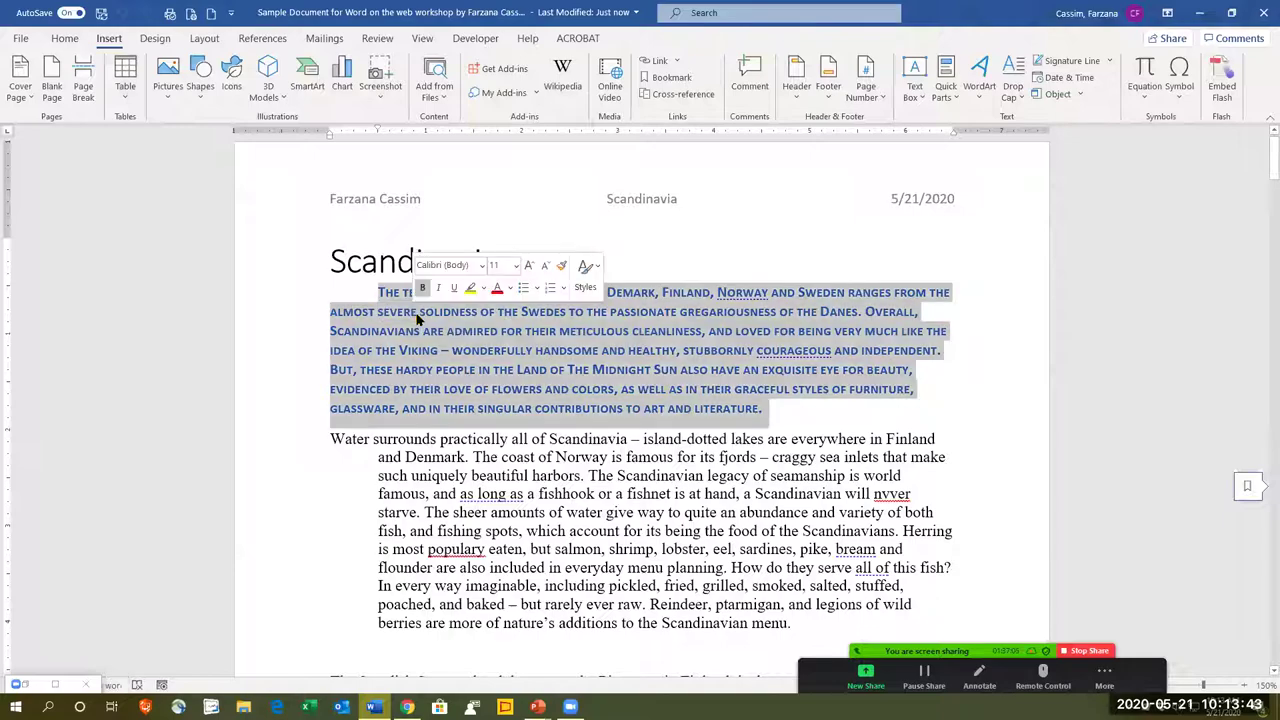
{"action": "scroll", "coordinate": [418, 318], "scroll_direction": "down", "scroll_amount": 8}
{"action": "scroll", "coordinate": [479, 398], "scroll_direction": "down", "scroll_amount": 15}
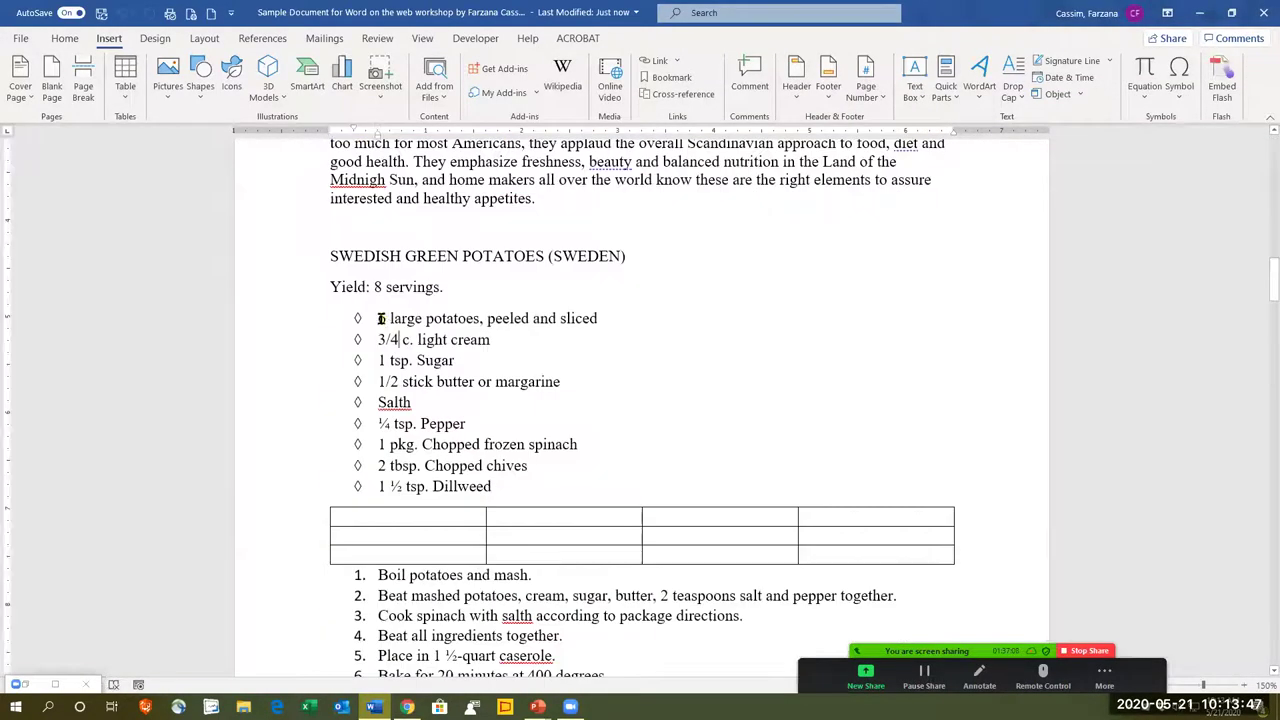
{"action": "left_click_drag", "start_coordinate": [381, 318], "coordinate": [520, 478]}
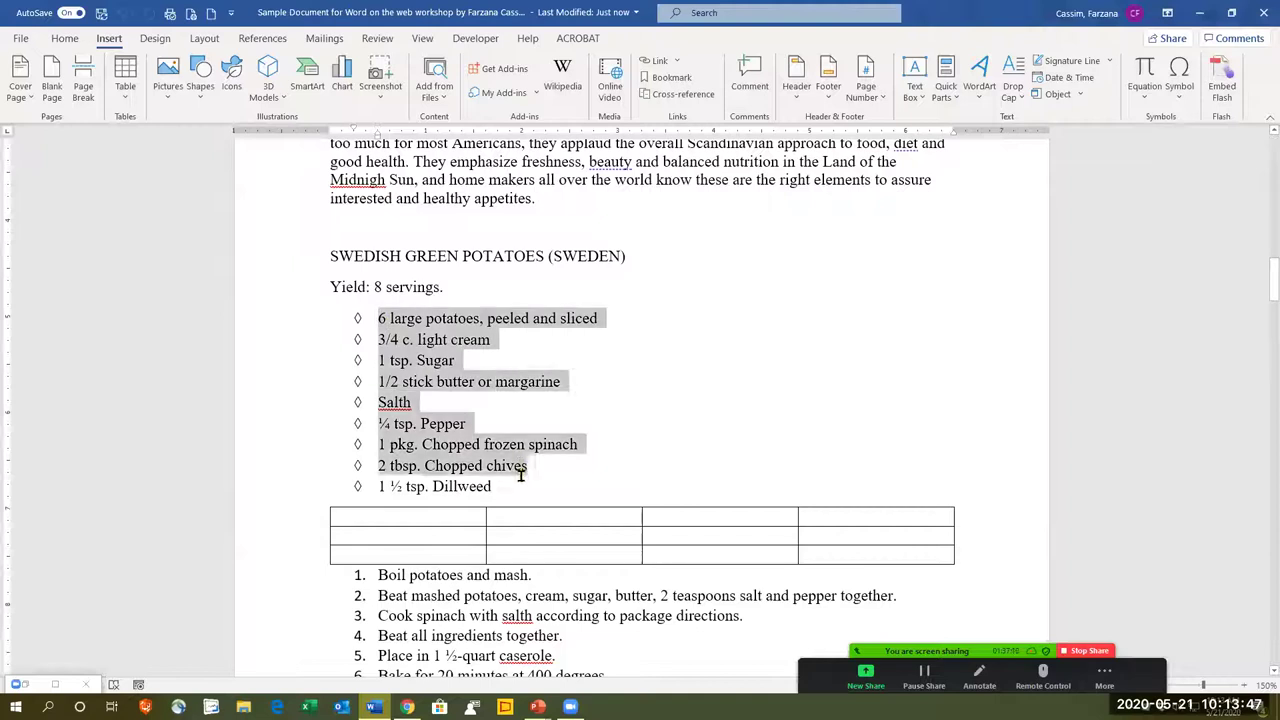
{"action": "left_click", "coordinate": [125, 95]}
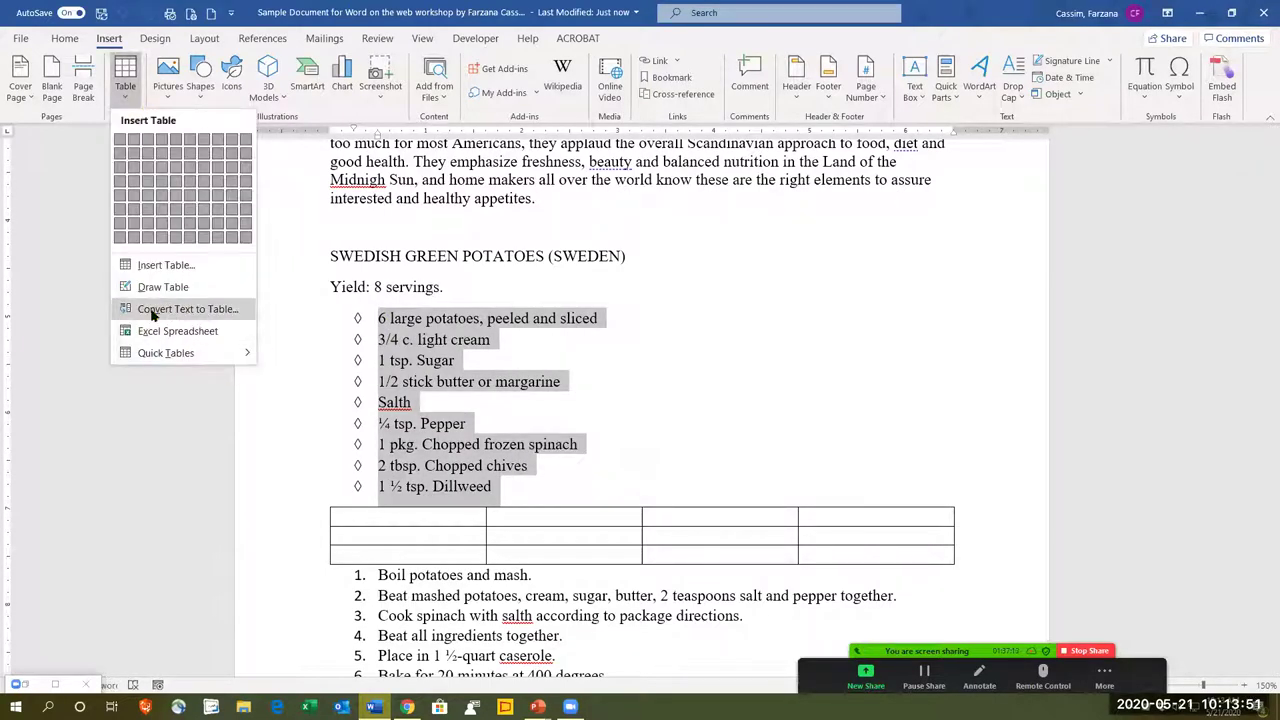
{"action": "left_click", "coordinate": [209, 314]}
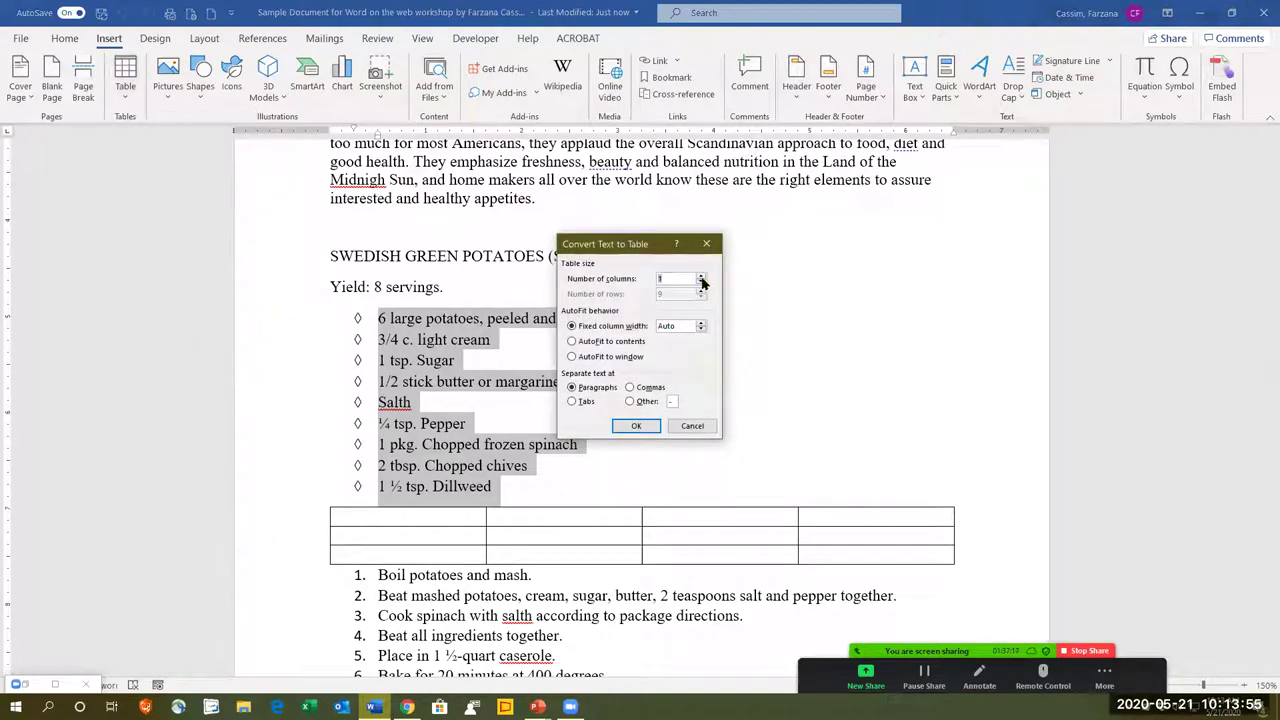
{"action": "left_click", "coordinate": [635, 425]}
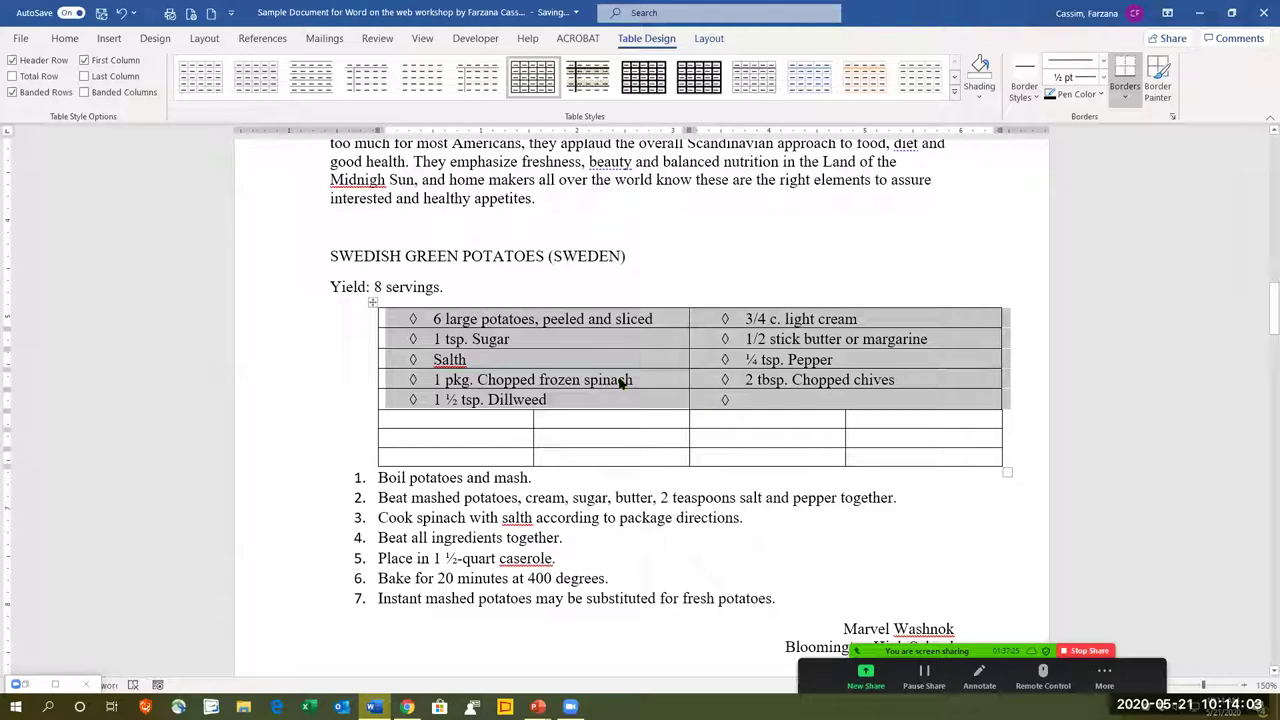
{"action": "left_click", "coordinate": [632, 340]}
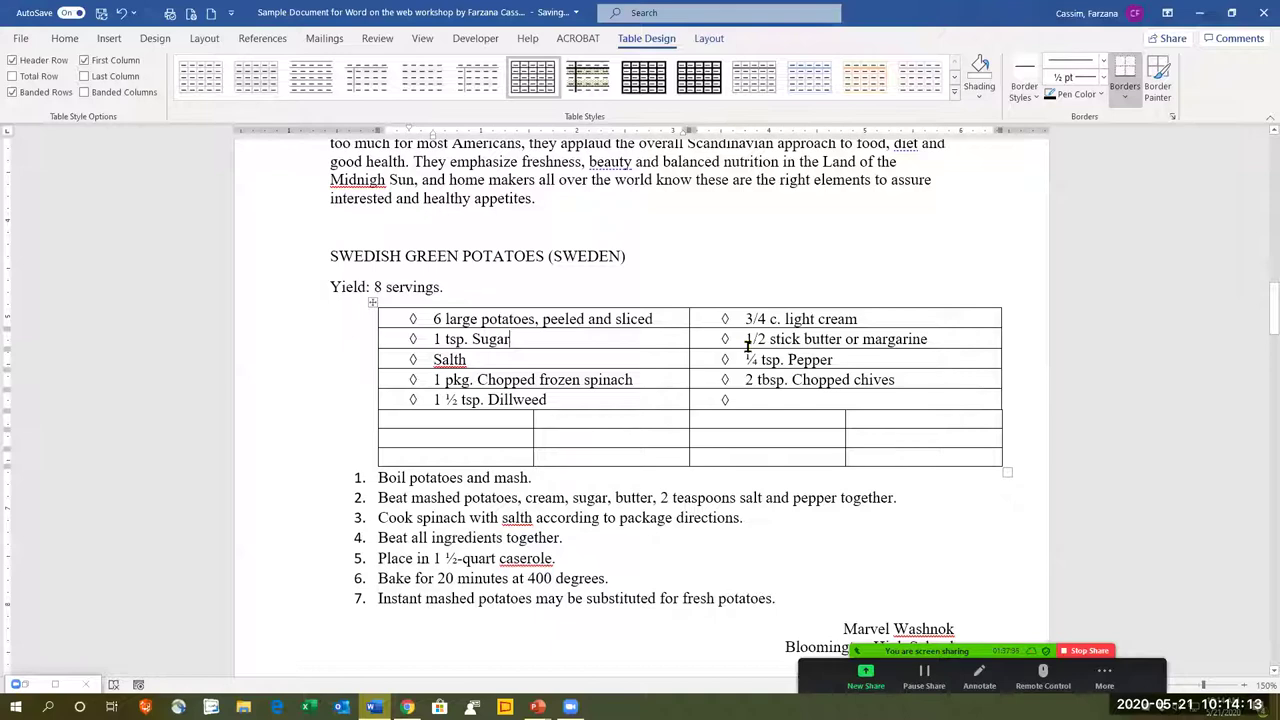
{"action": "key", "text": "ctrl+z"}
{"action": "left_click", "coordinate": [572, 339]}
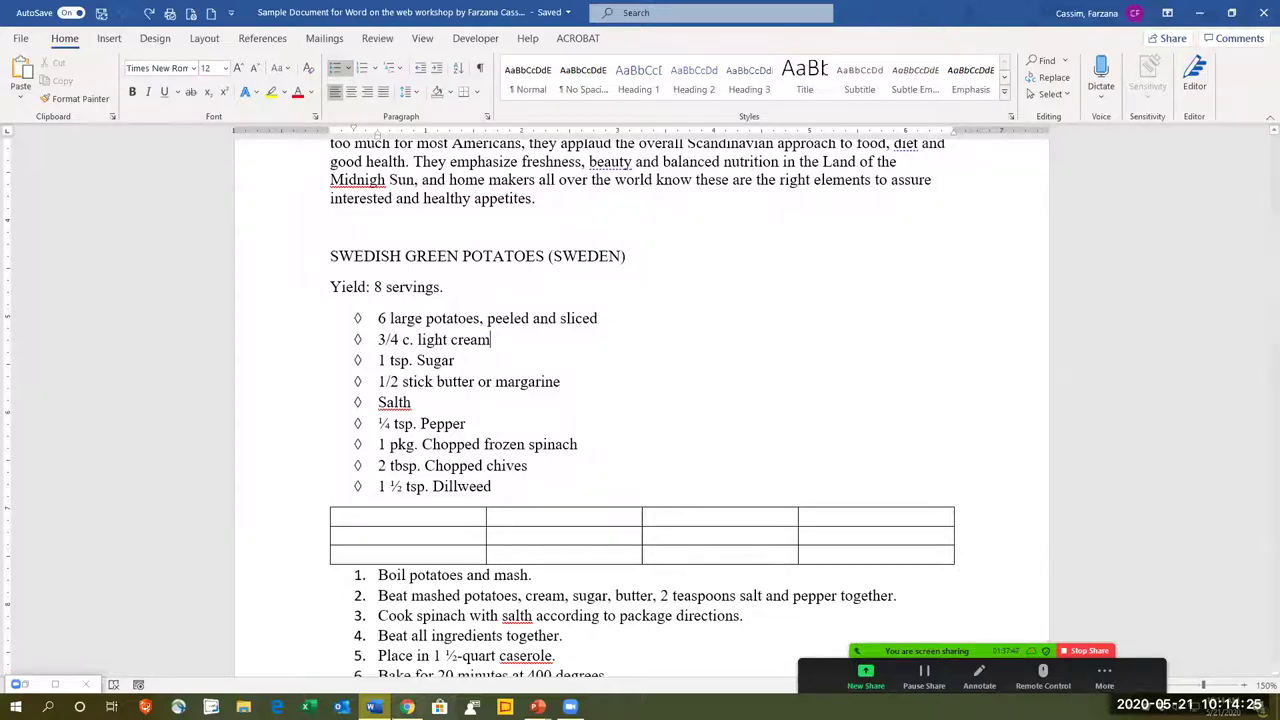
Switch from Word on the web to the desktop Word recipe document and show Insert commands
{"action": "key", "text": "alt+Tab"}
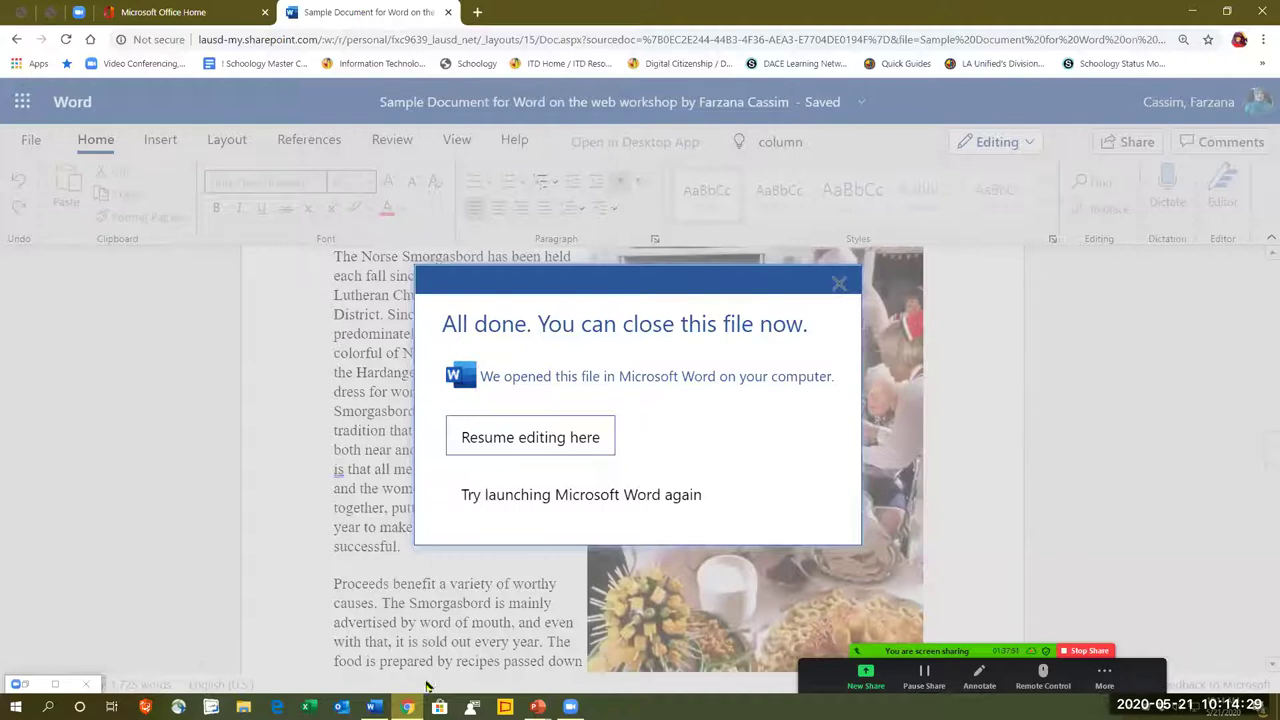
{"action": "key", "text": "alt+Tab"}
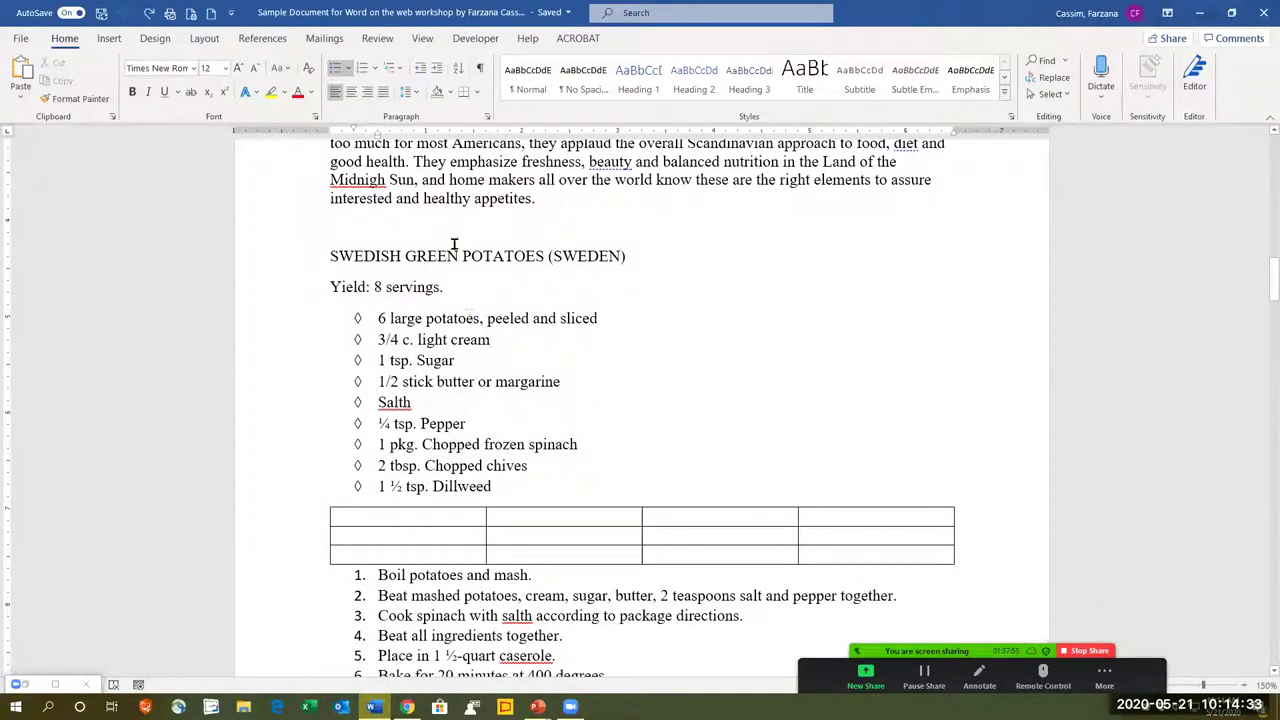
{"action": "left_click", "coordinate": [109, 38]}
Preview the Table dropdown without inserting anything, then display the Design ribbon options
{"action": "left_click", "coordinate": [124, 84]}
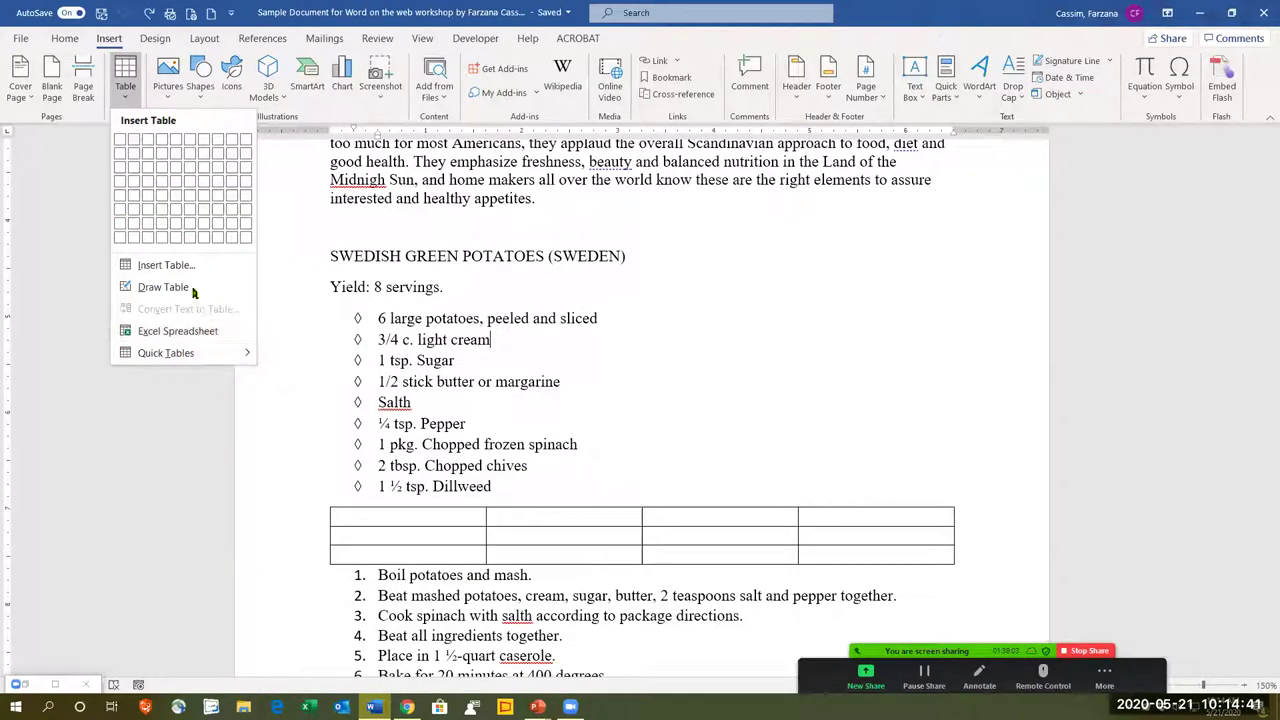
{"action": "left_click", "coordinate": [688, 356]}
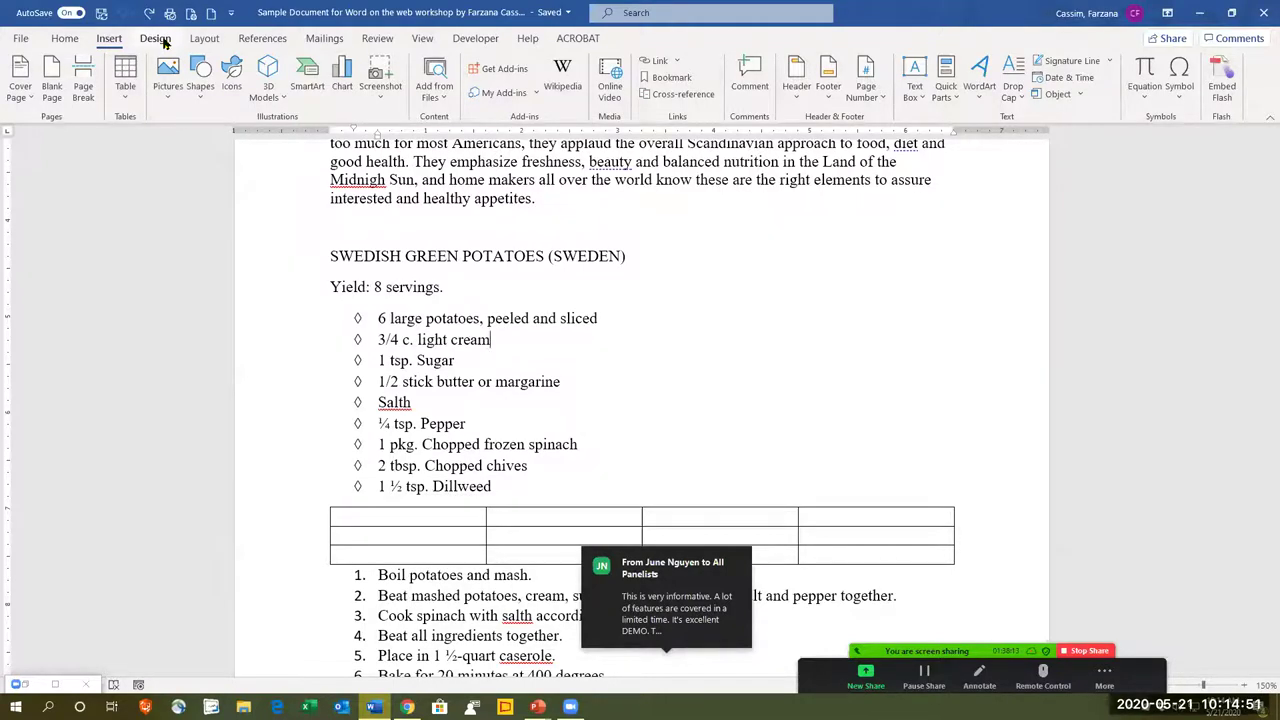
{"action": "left_click", "coordinate": [158, 40]}
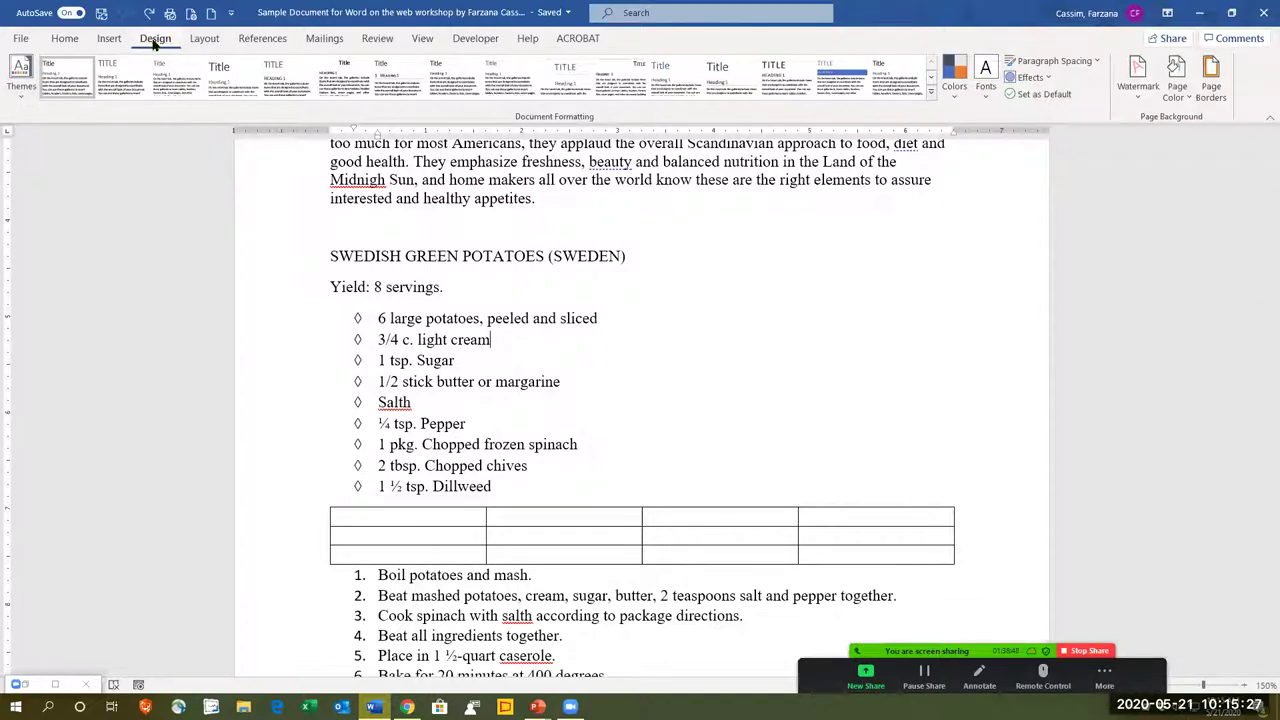
Browse the Themes list and the style set gallery without applying either
{"action": "left_click", "coordinate": [18, 100]}
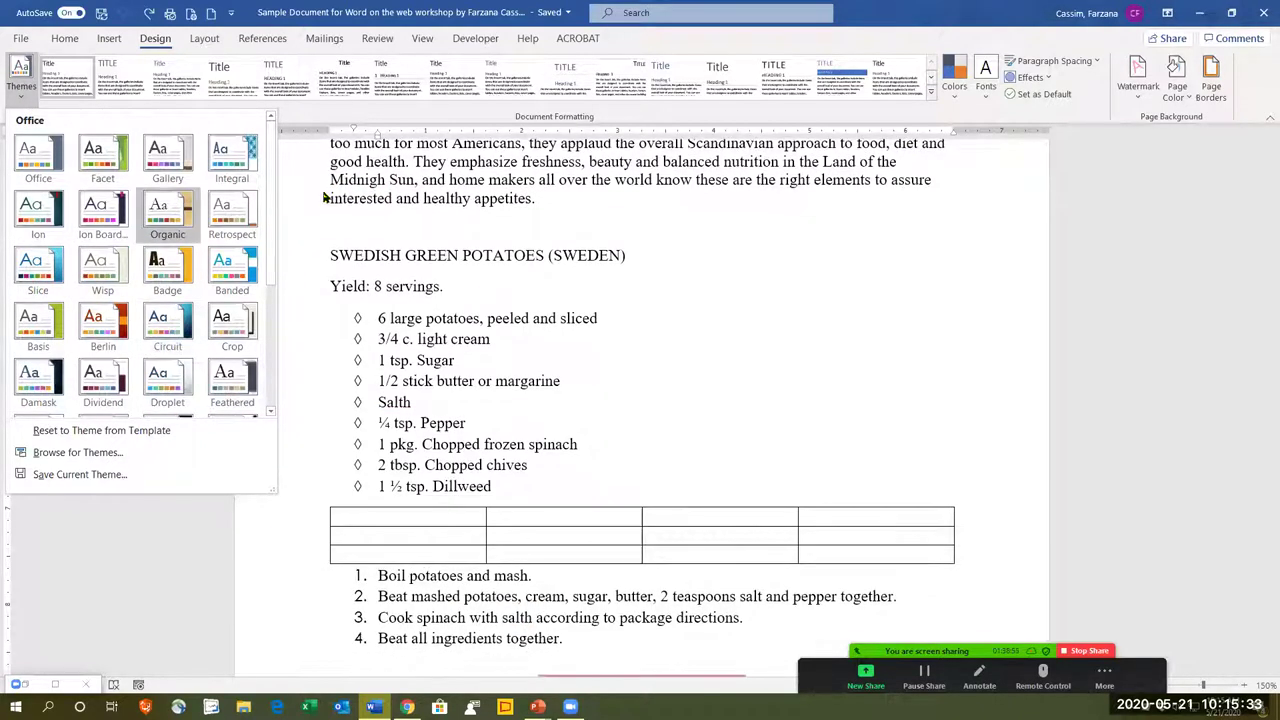
{"action": "left_click", "coordinate": [538, 258]}
{"action": "scroll", "coordinate": [538, 258], "scroll_direction": "up", "scroll_amount": 5}
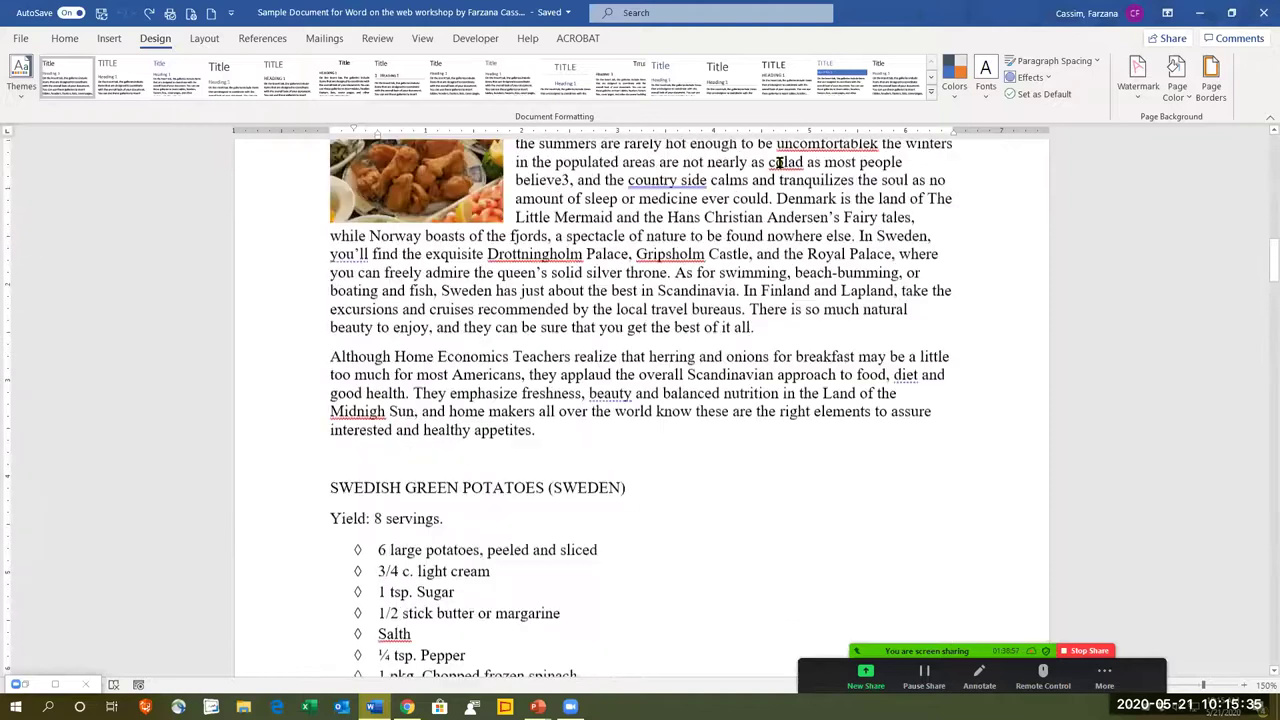
{"action": "left_click", "coordinate": [932, 93]}
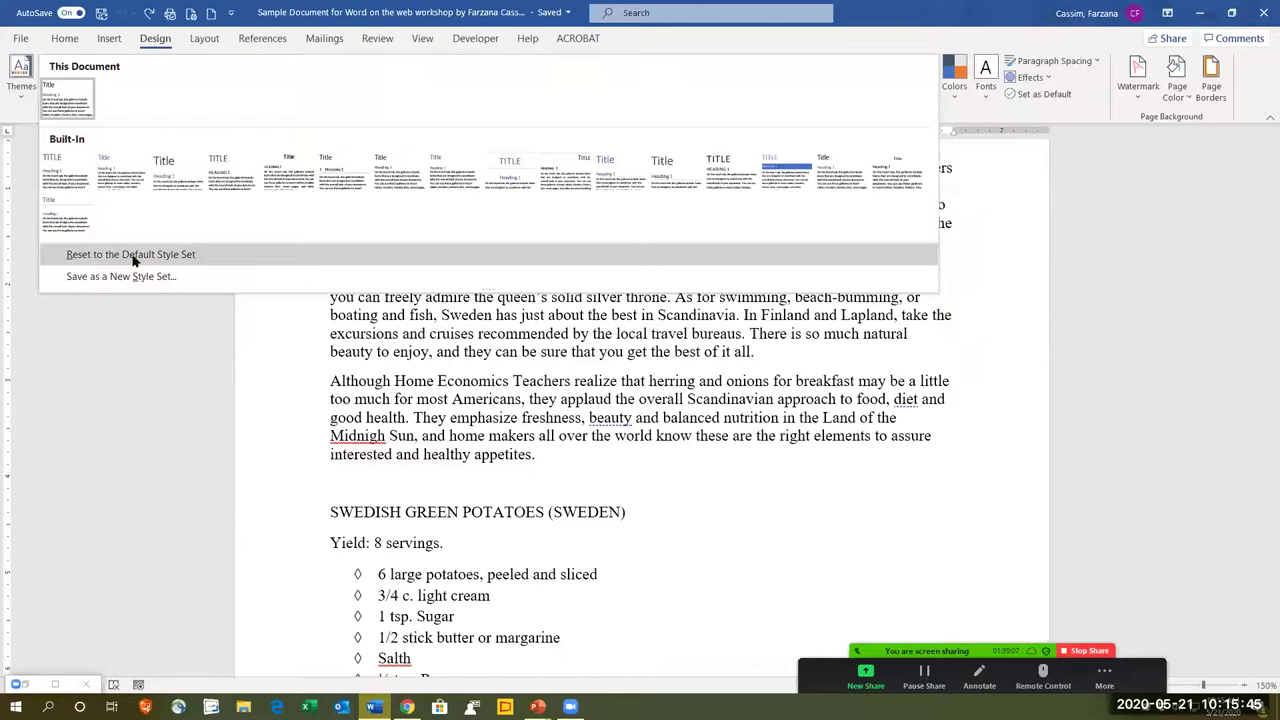
{"action": "left_click", "coordinate": [466, 300]}
Scroll to the top of the document and select all its text
{"action": "scroll", "coordinate": [462, 310], "scroll_direction": "up", "scroll_amount": 4}
{"action": "scroll", "coordinate": [462, 310], "scroll_direction": "up", "scroll_amount": 3}
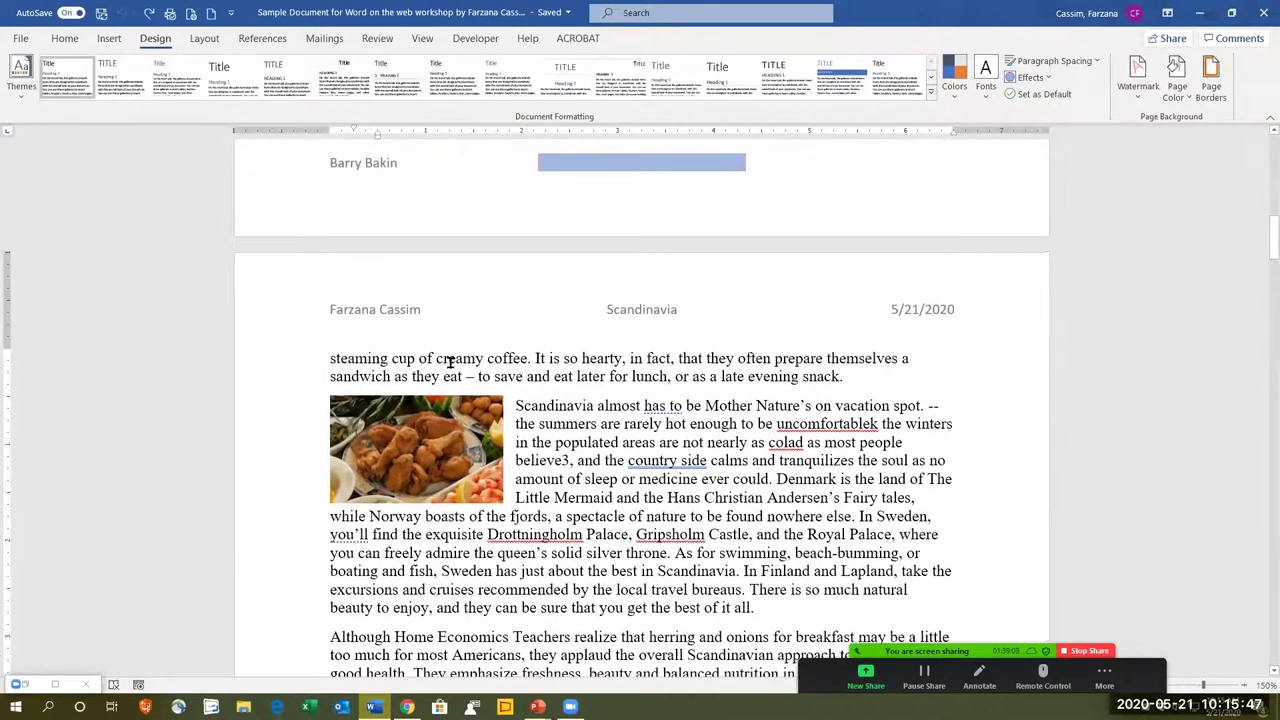
{"action": "scroll", "coordinate": [413, 297], "scroll_direction": "up", "scroll_amount": 8}
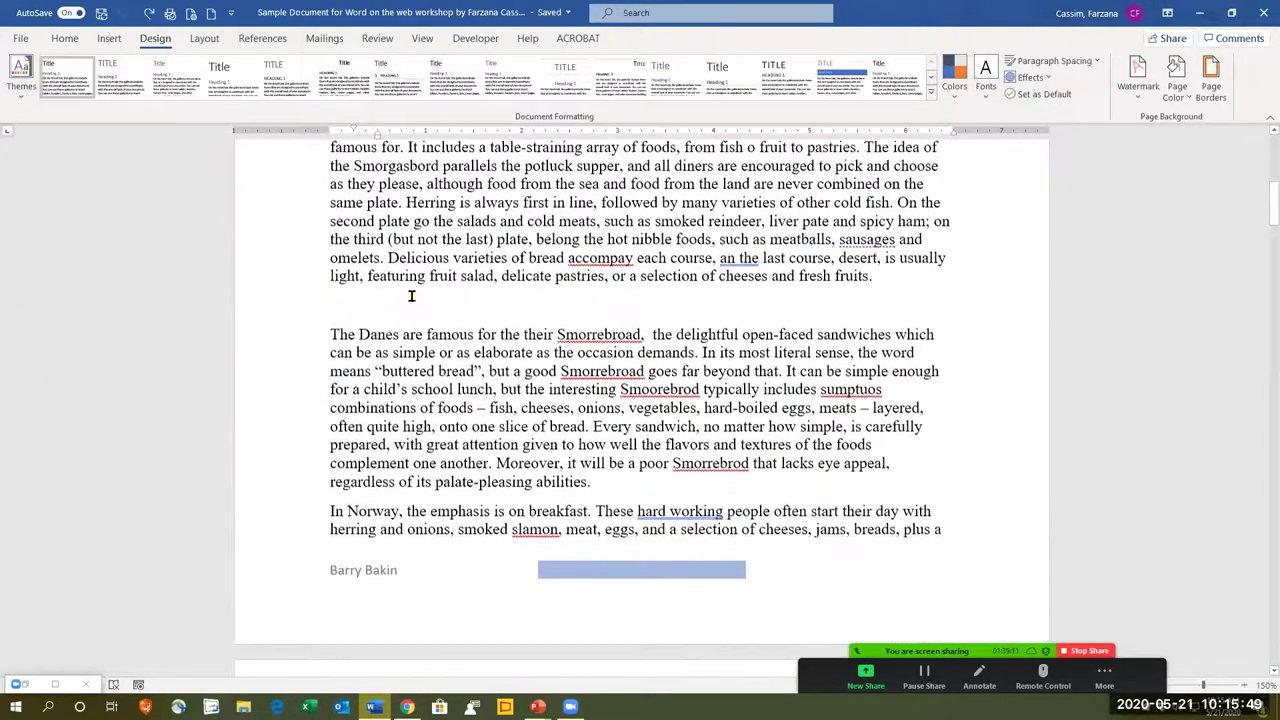
{"action": "key", "text": "ctrl+a"}
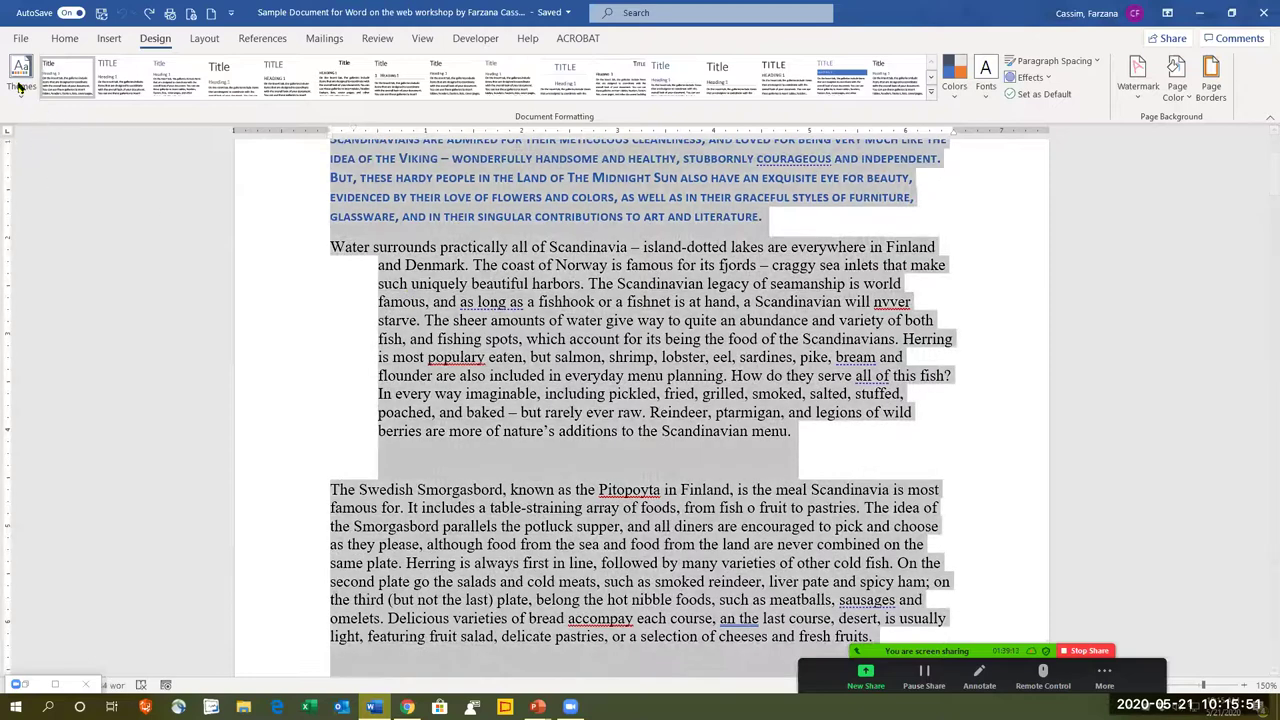
Select the whole Scandinavia document and apply the Ion Boardroom theme
{"action": "left_click", "coordinate": [21, 75]}
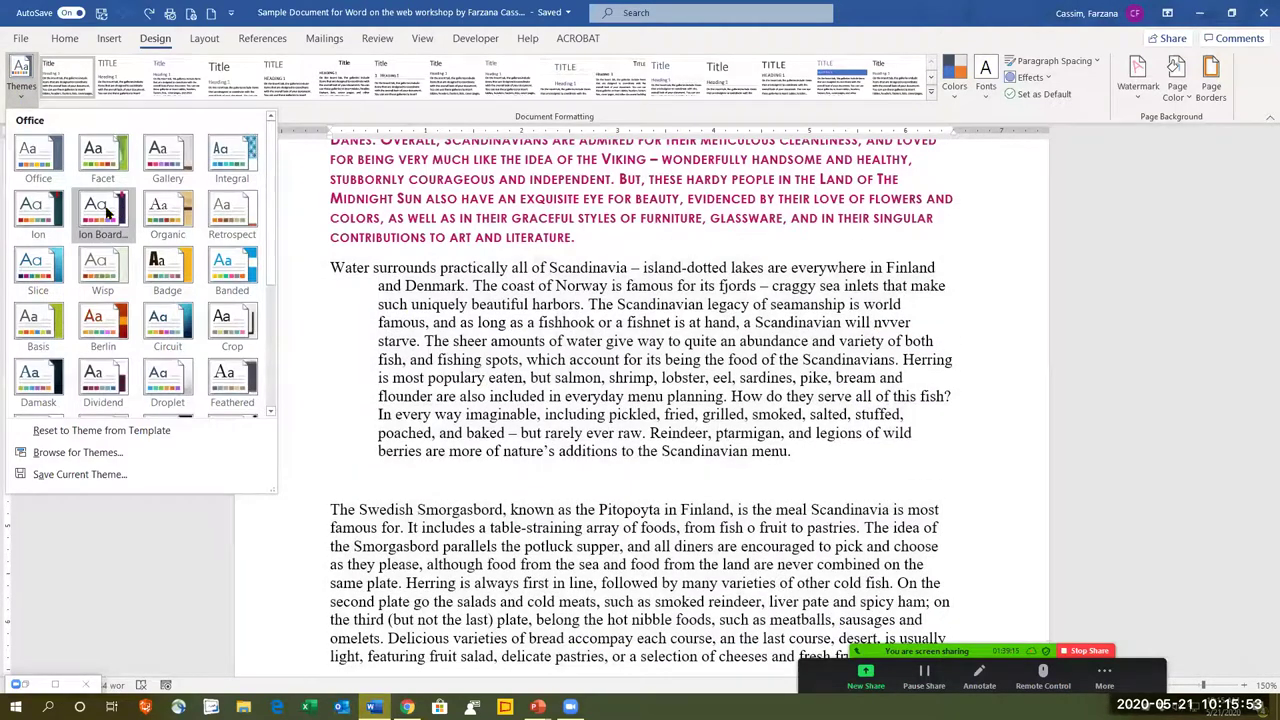
{"action": "key", "text": "Escape"}
{"action": "scroll", "coordinate": [570, 283], "scroll_direction": "up", "scroll_amount": 3}
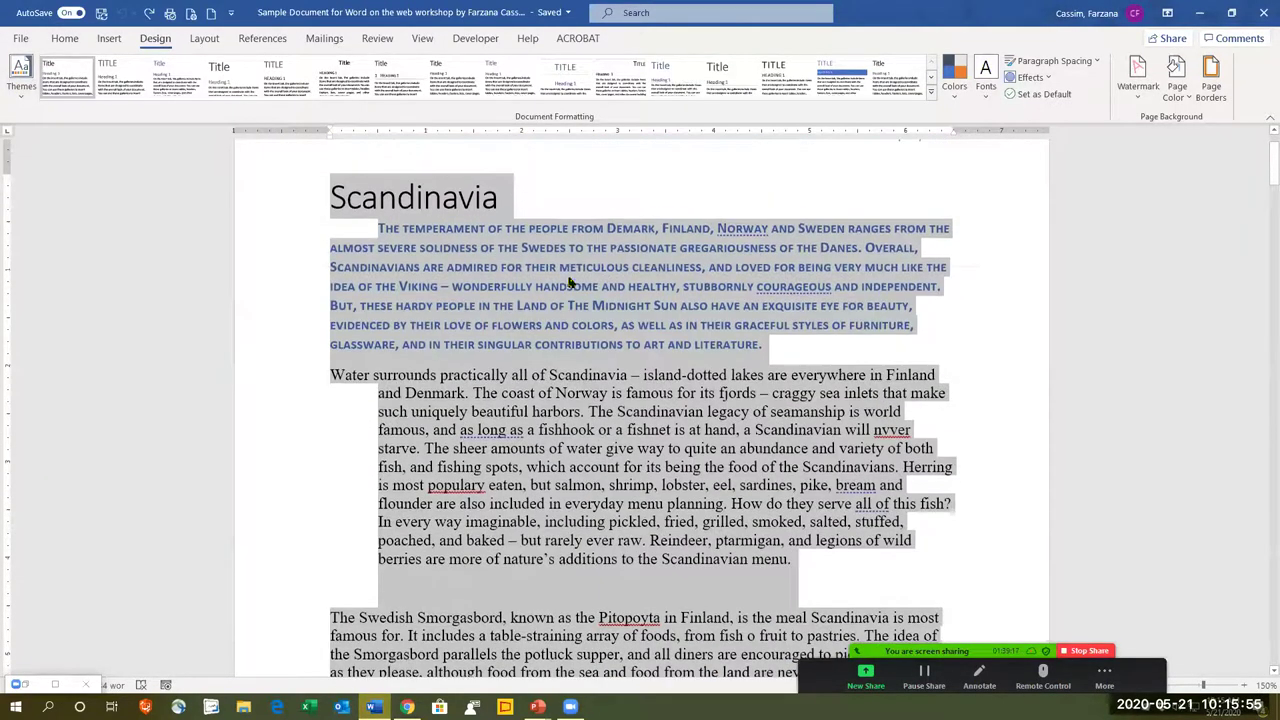
{"action": "left_click", "coordinate": [507, 287]}
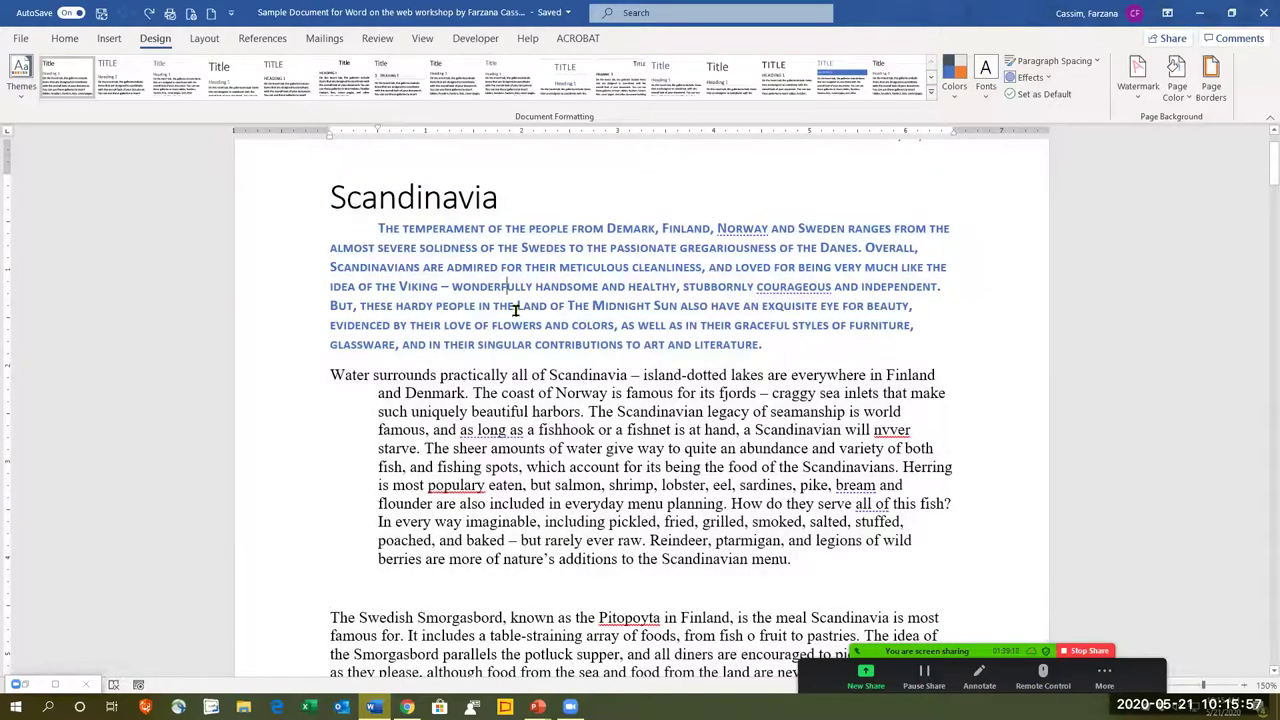
{"action": "key", "text": "ctrl+a"}
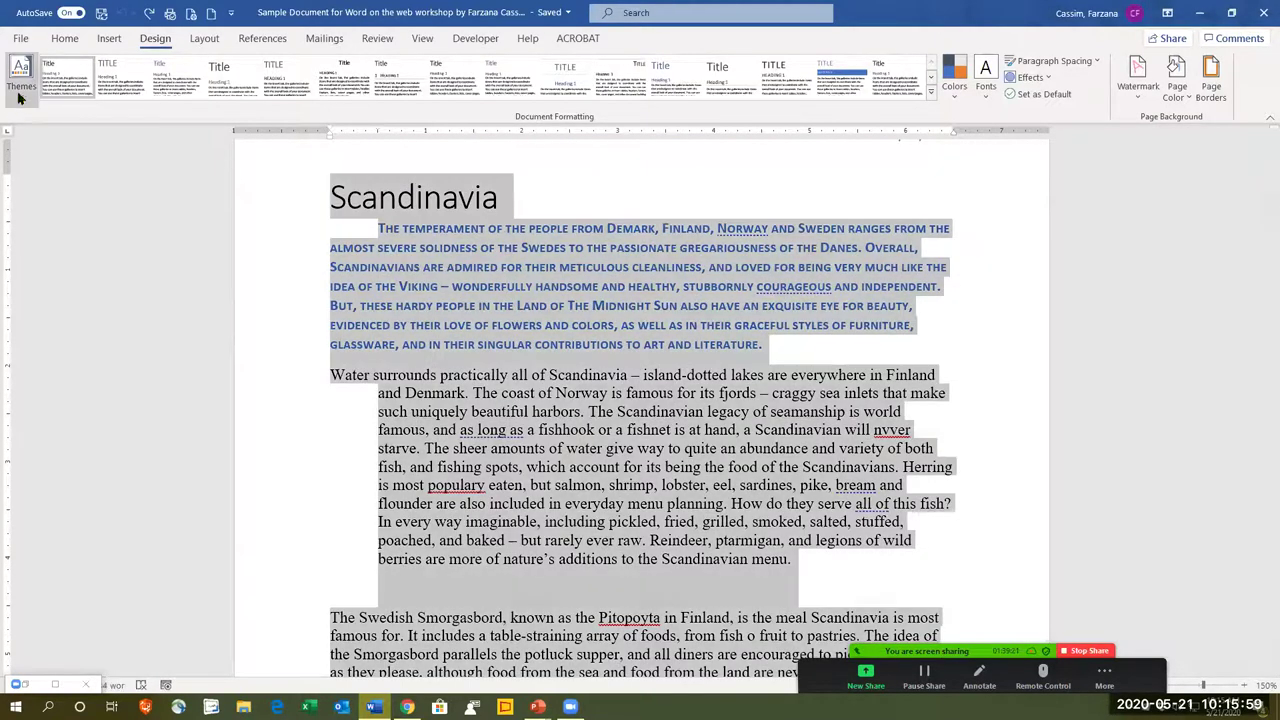
{"action": "left_click", "coordinate": [21, 97]}
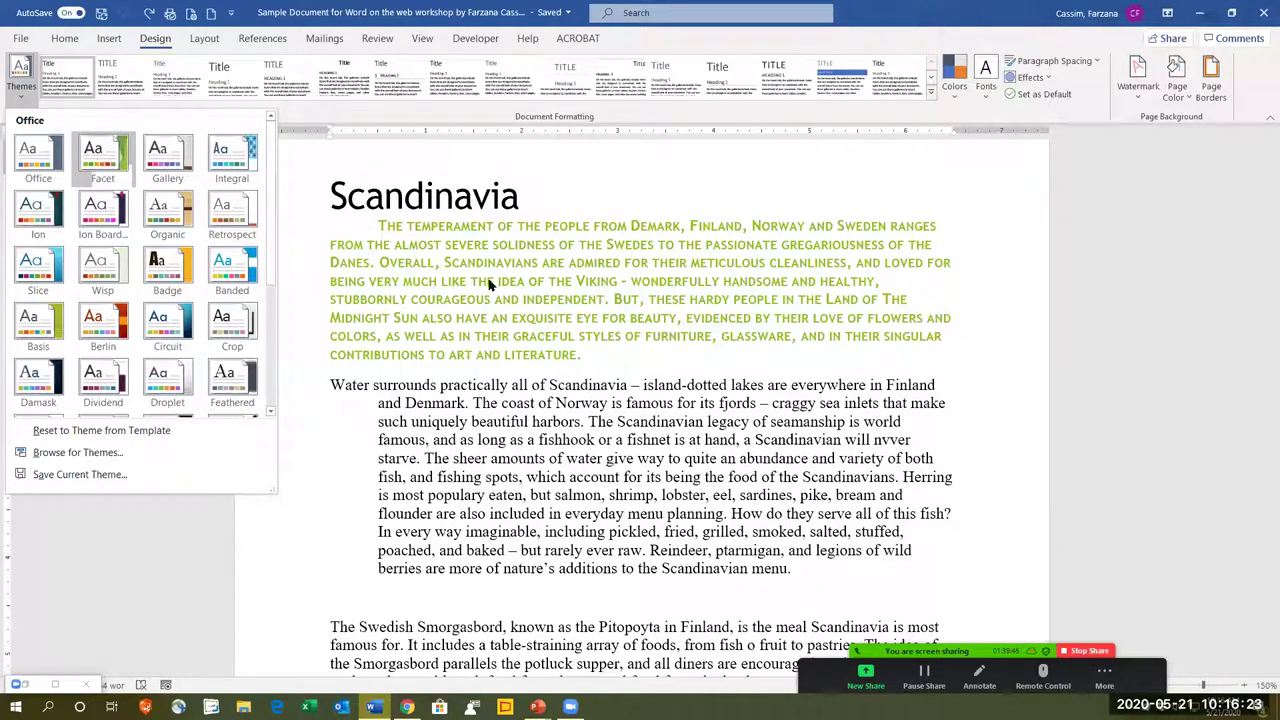
{"action": "left_click", "coordinate": [100, 224]}
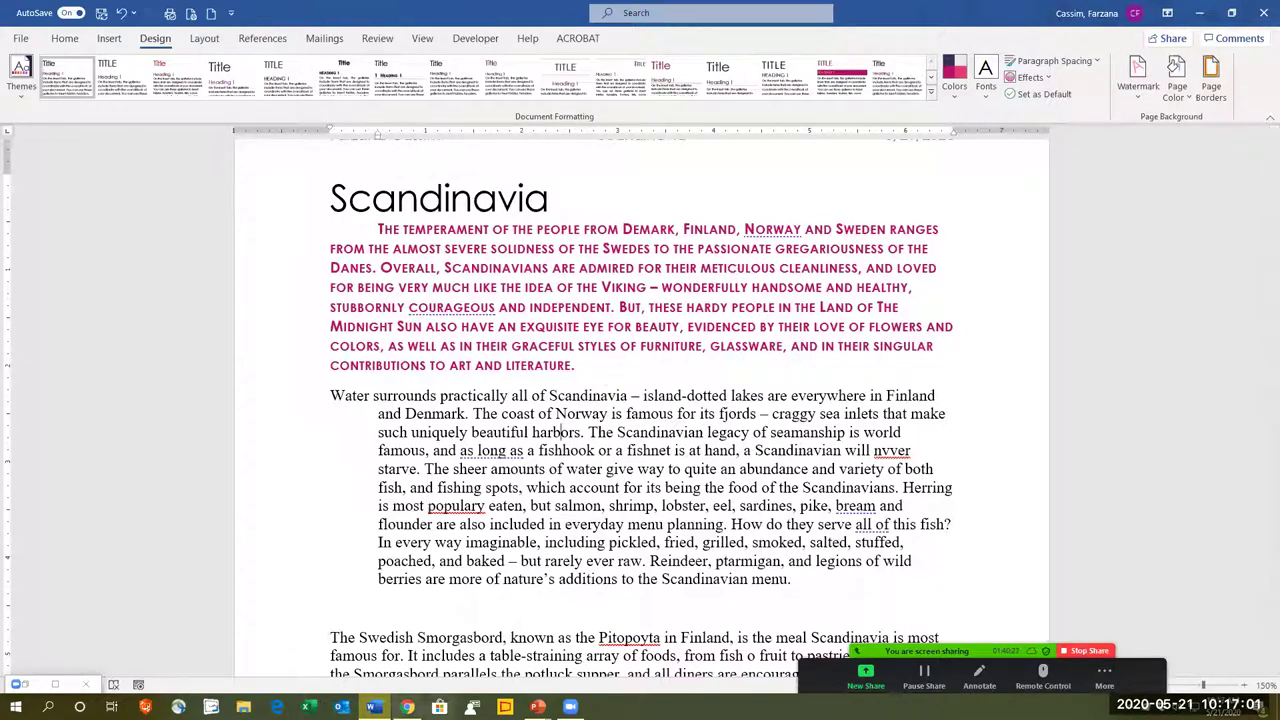
Bring the browser copy forward and resume editing it in Word for the web
{"action": "mouse_move", "coordinate": [407, 707]}
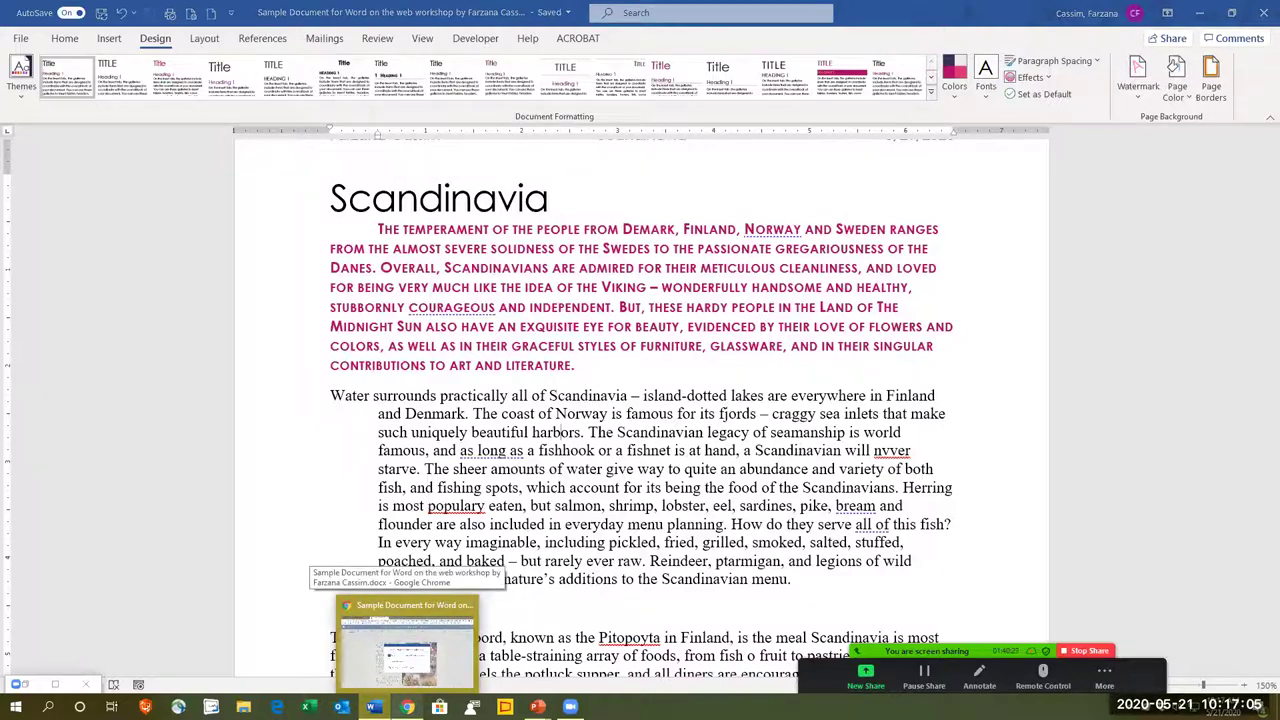
{"action": "left_click", "coordinate": [407, 655]}
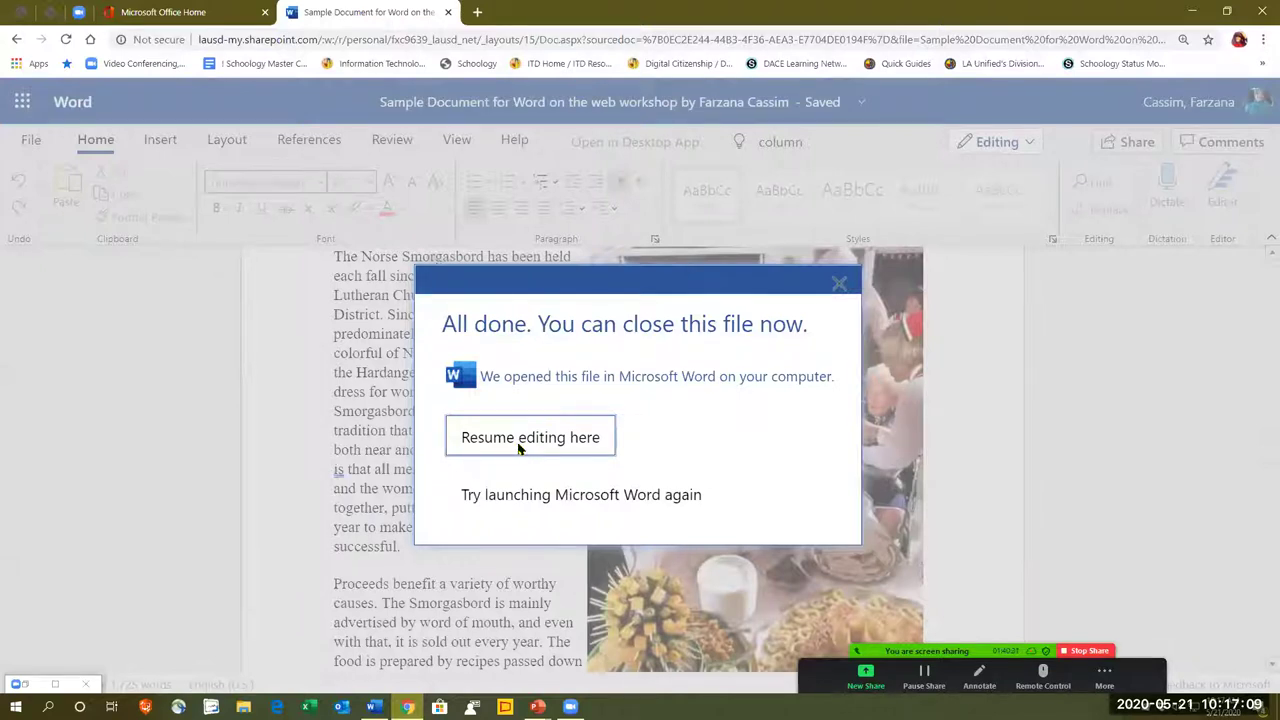
{"action": "left_click", "coordinate": [518, 448]}
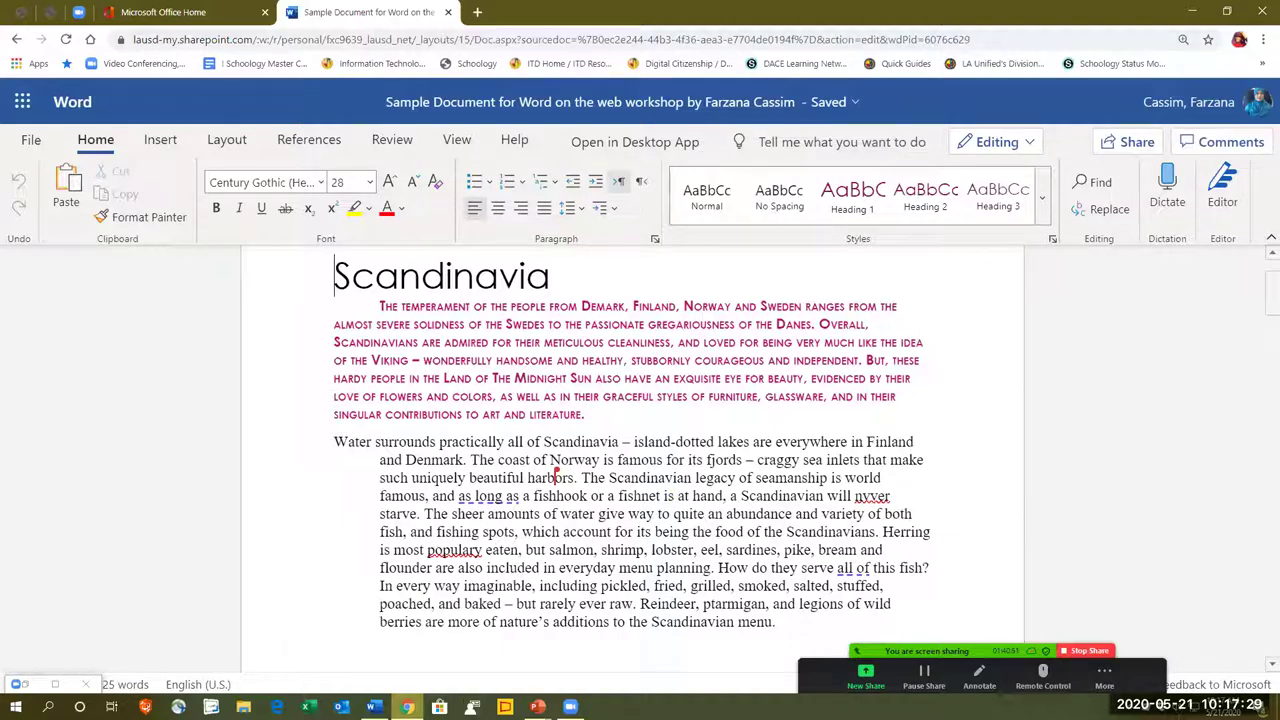
Switch between the browser copy and desktop Word, ending in the desktop Word window
{"action": "left_click", "coordinate": [373, 707]}
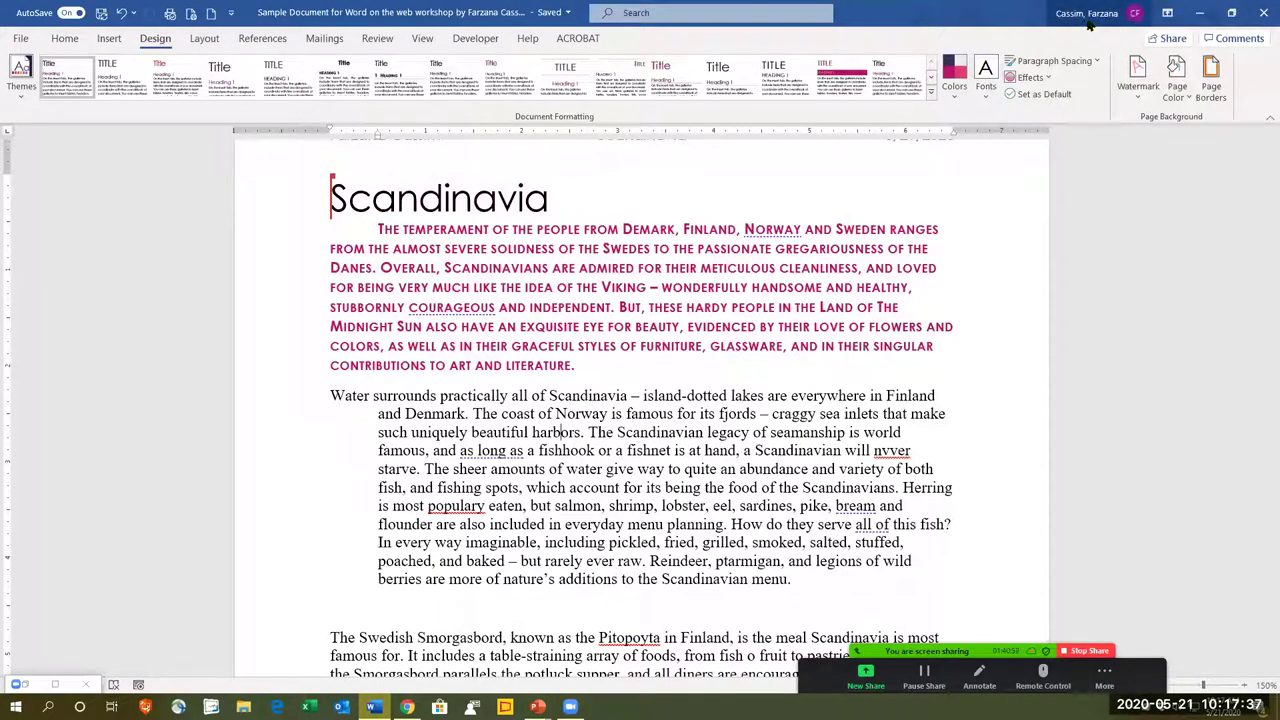
{"action": "key", "text": "alt+Tab"}
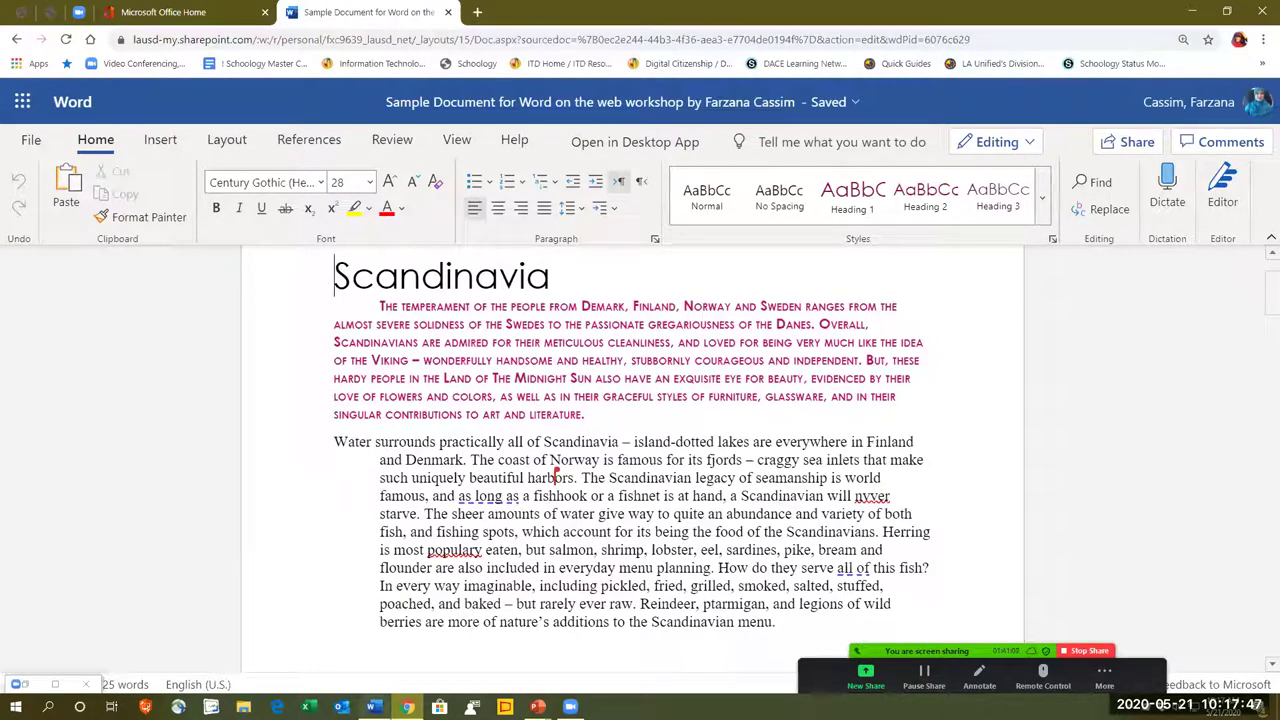
{"action": "left_click", "coordinate": [410, 706]}
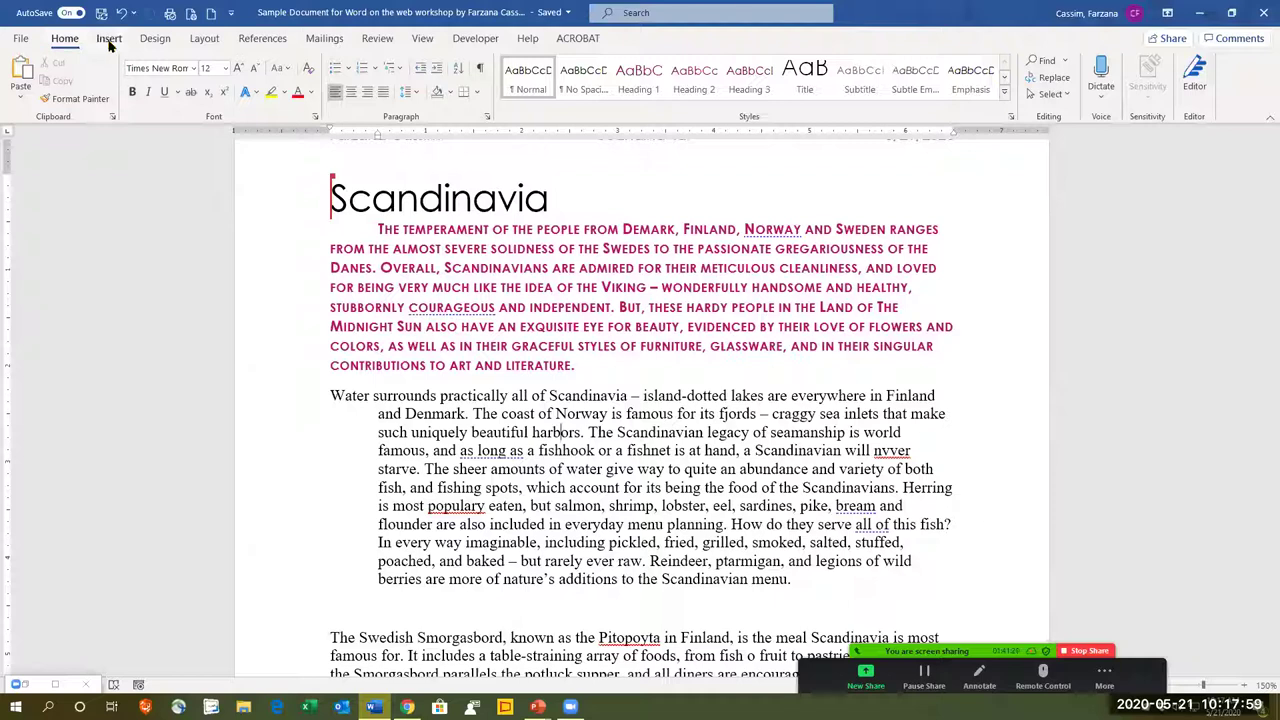
Open the Custom Watermark settings and choose a picture watermark
{"action": "left_click", "coordinate": [160, 40]}
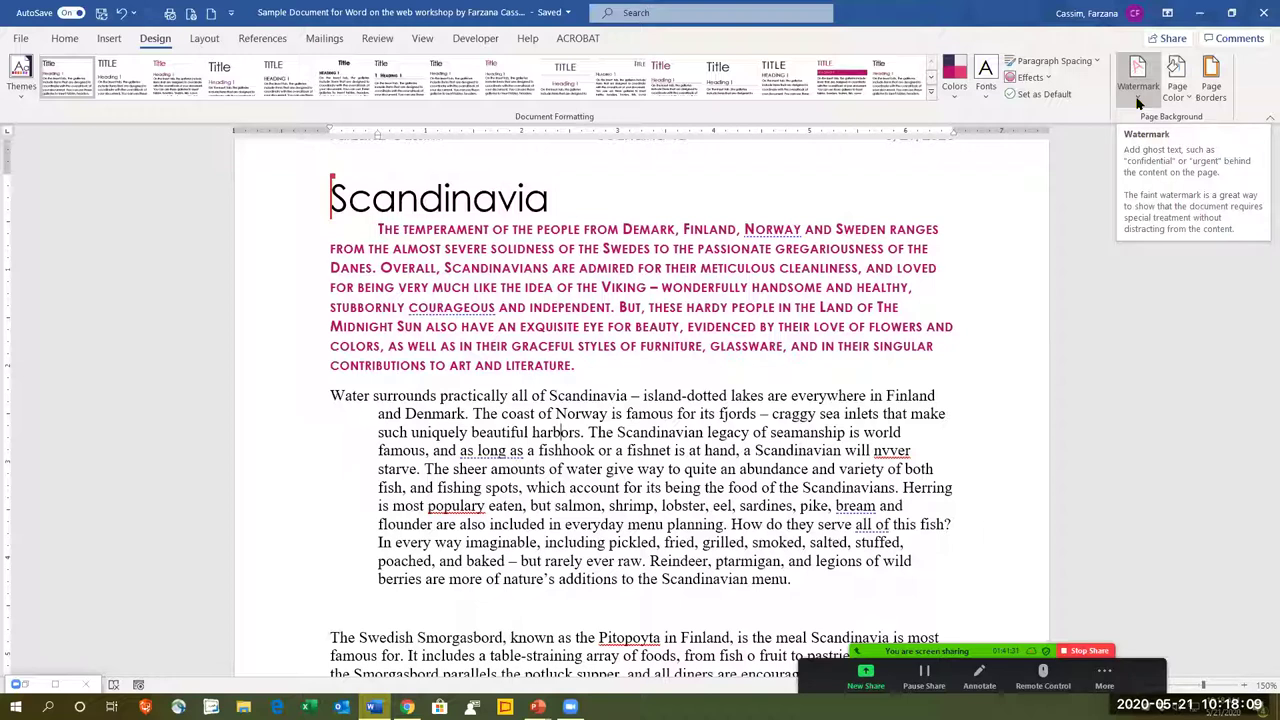
{"action": "left_click", "coordinate": [1137, 100]}
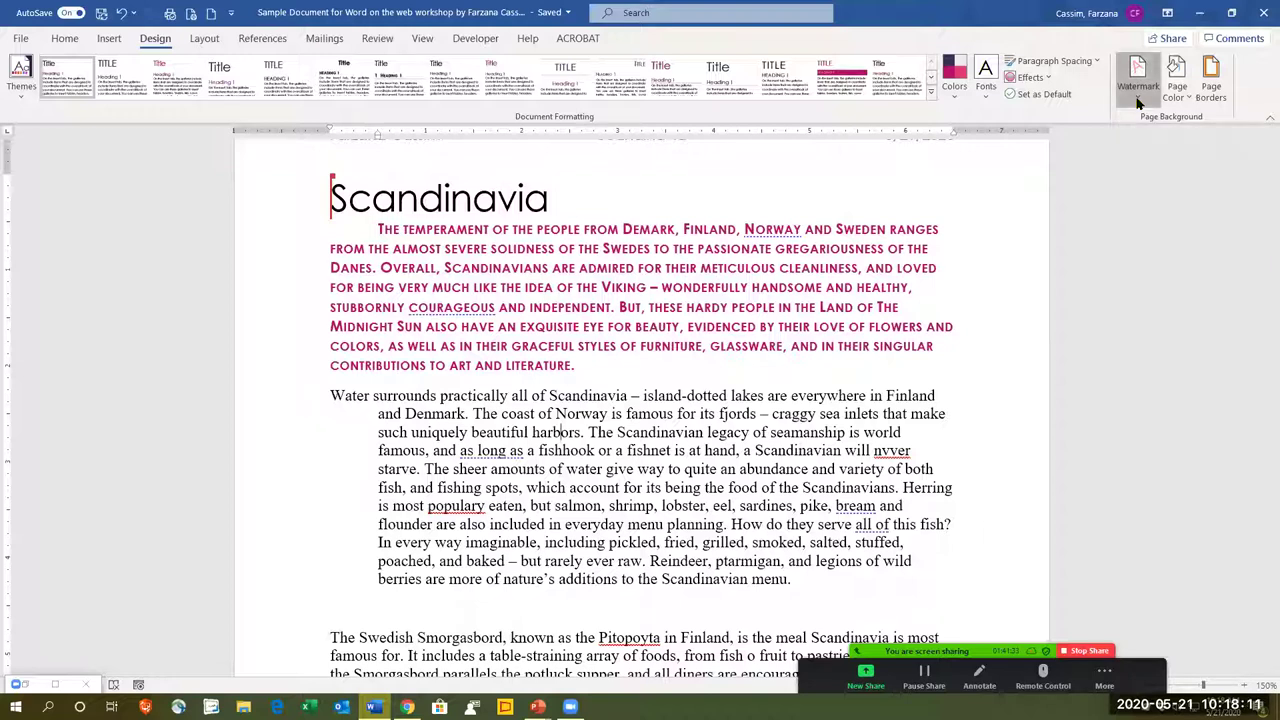
{"action": "scroll", "coordinate": [1083, 520], "scroll_direction": "down", "scroll_amount": 3}
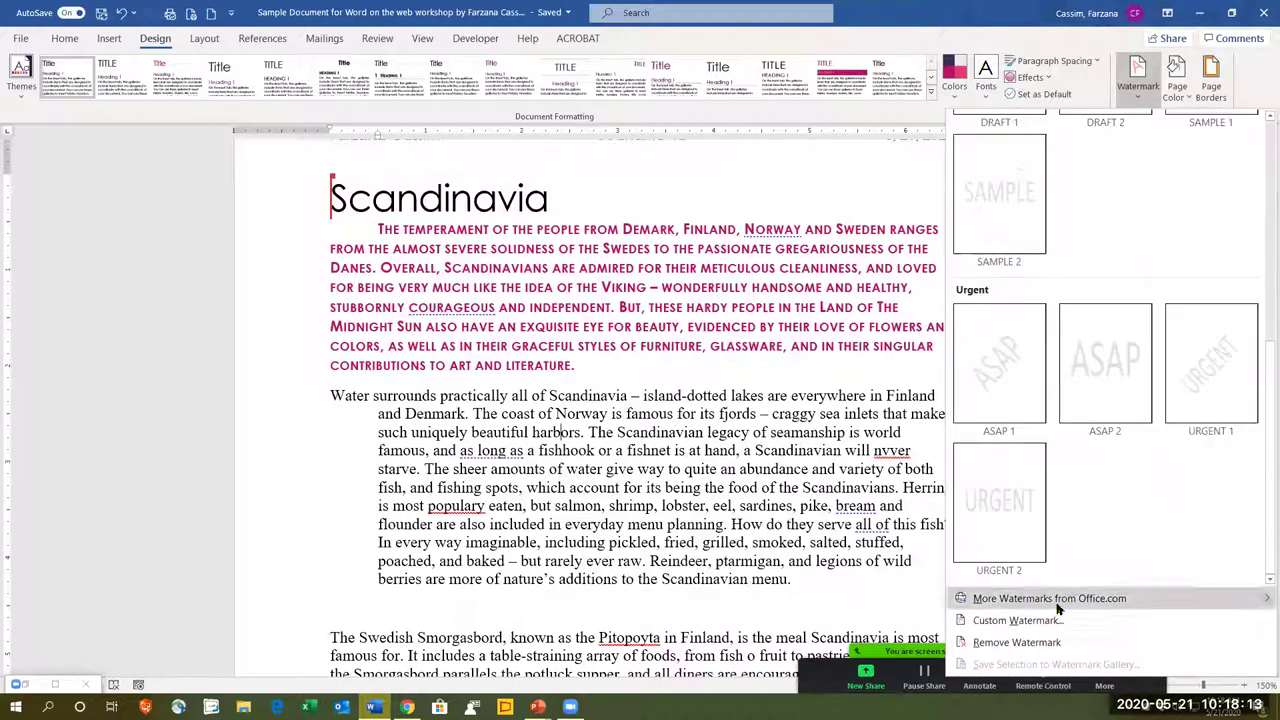
{"action": "left_click", "coordinate": [990, 620]}
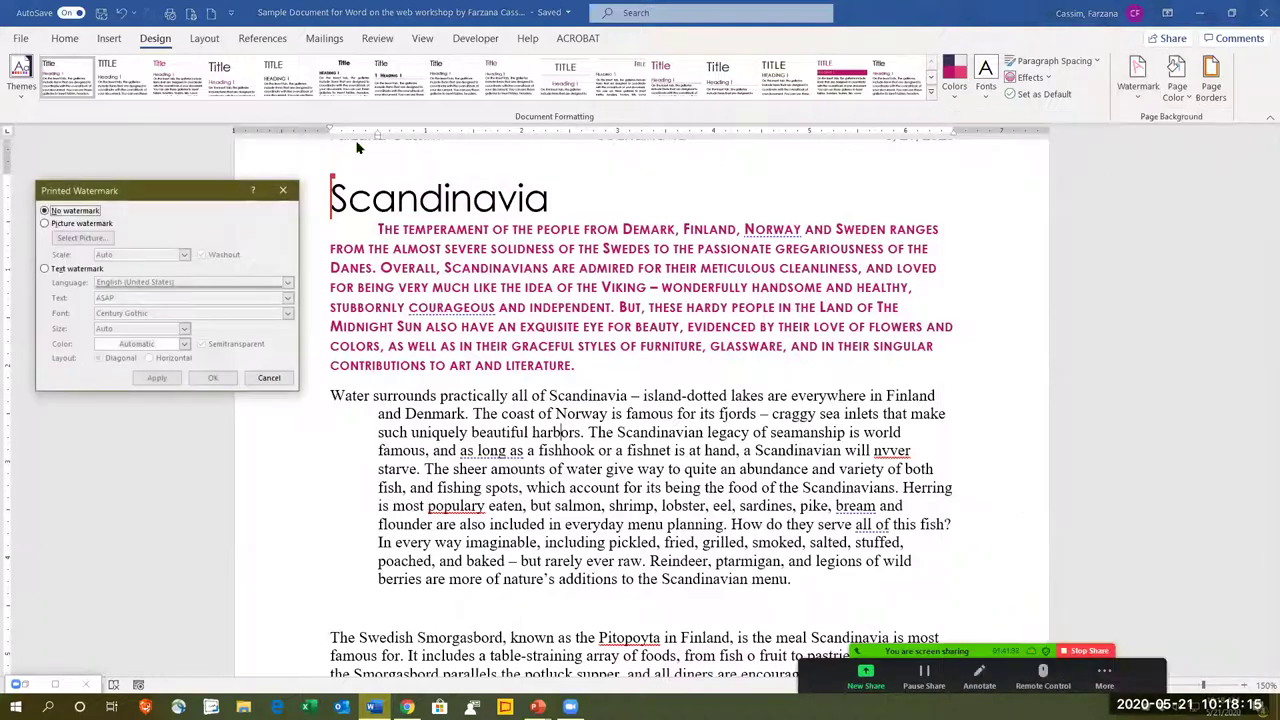
{"action": "left_click", "coordinate": [60, 224]}
{"action": "left_click", "coordinate": [84, 238]}
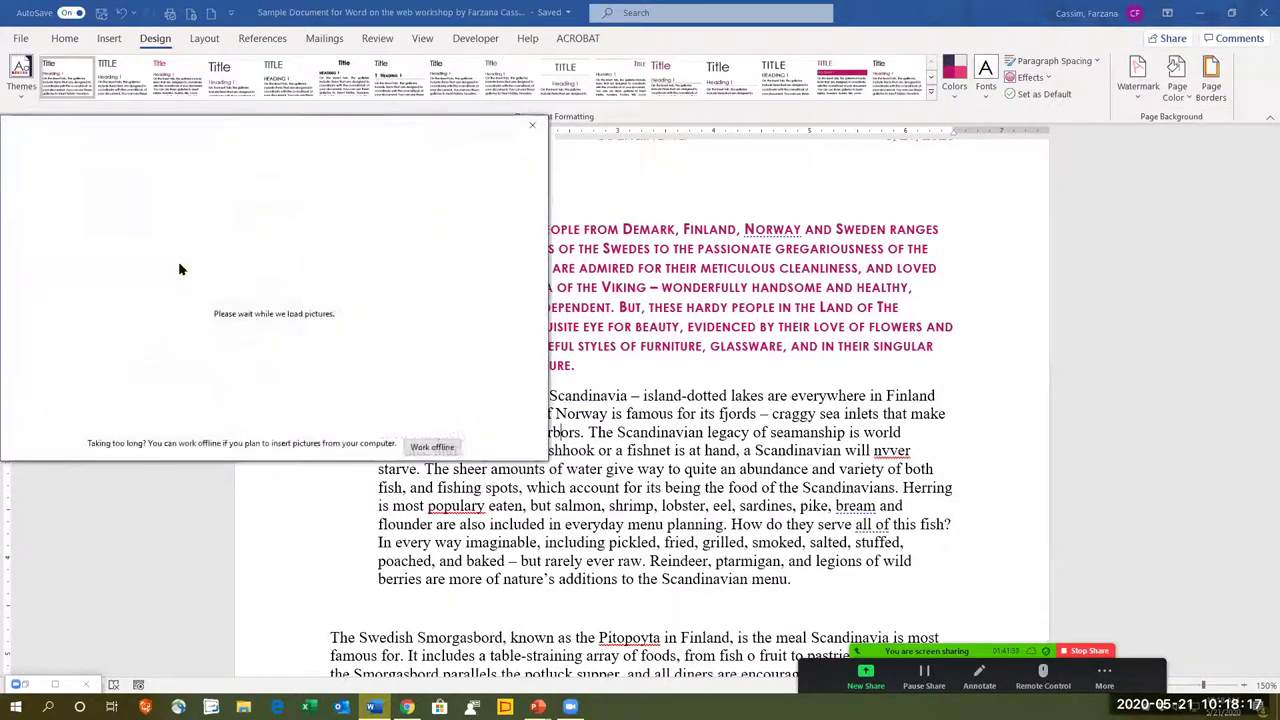
Search online for 'cat' and apply the first cat image as the watermark
{"action": "left_click", "coordinate": [346, 233]}
{"action": "type", "text": "cat"}
{"action": "key", "text": "Return"}
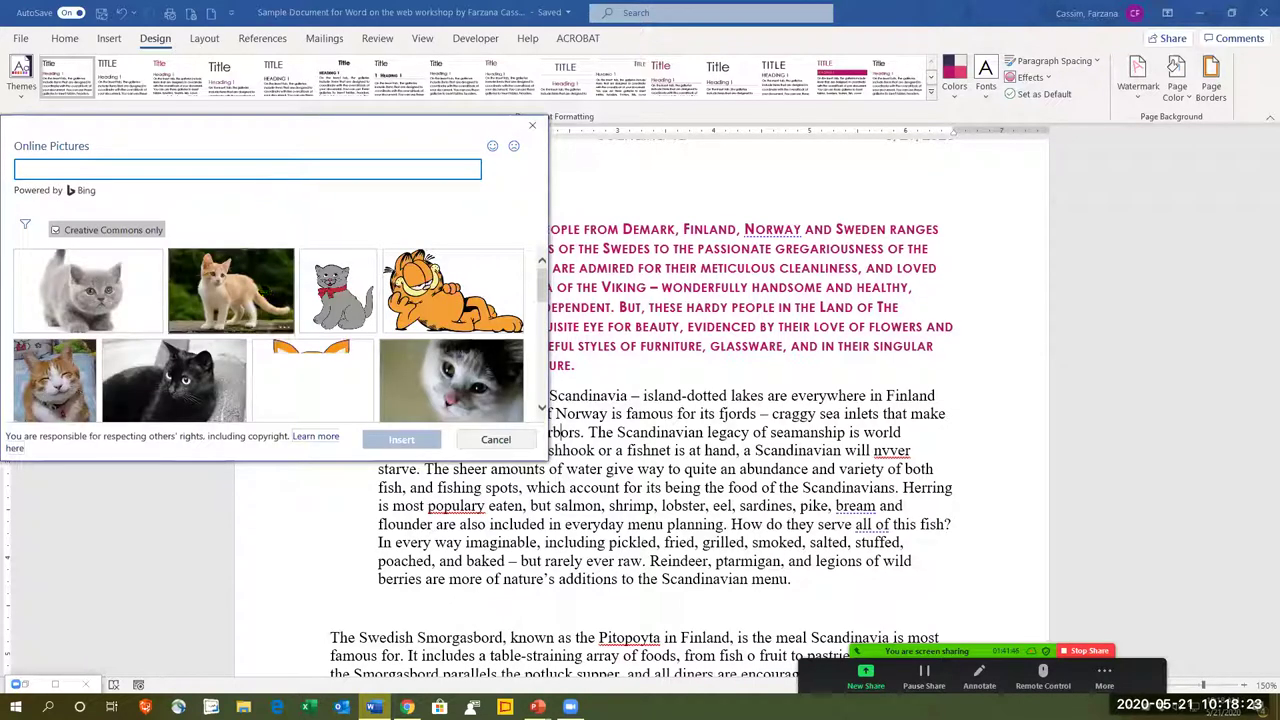
{"action": "scroll", "coordinate": [264, 290], "scroll_direction": "down", "scroll_amount": 1}
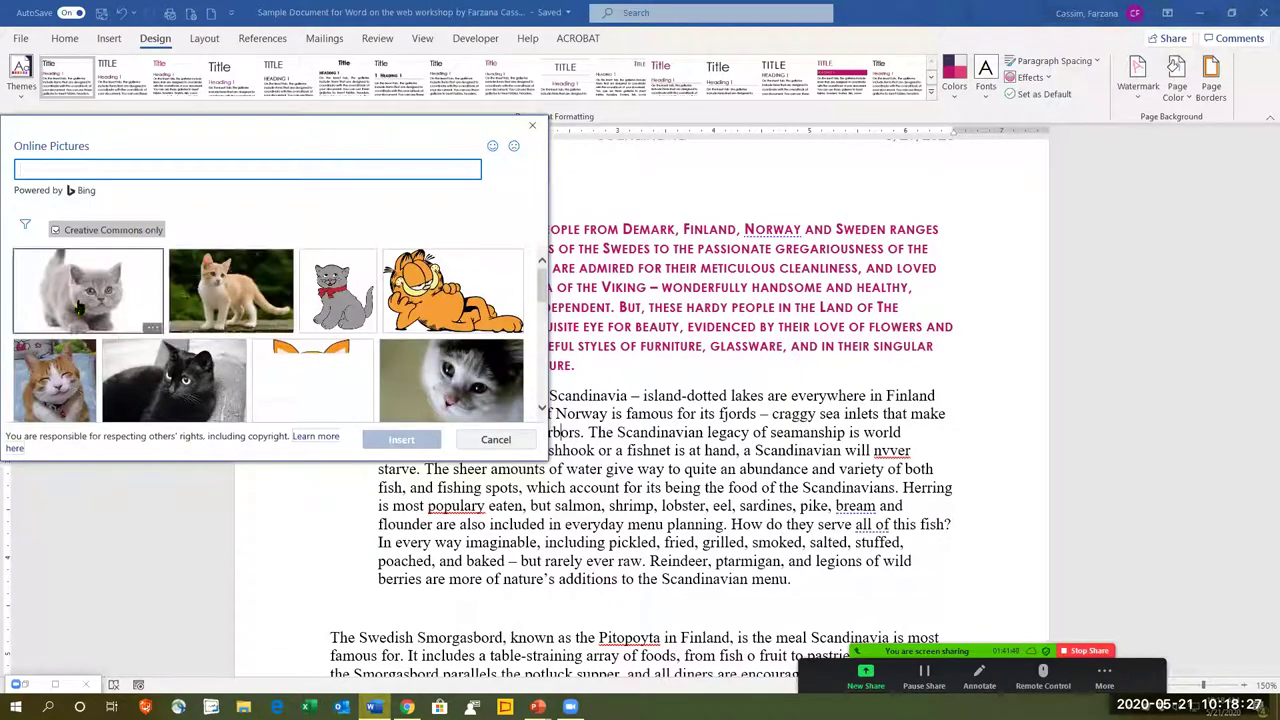
{"action": "left_click", "coordinate": [80, 306]}
{"action": "left_click", "coordinate": [414, 445]}
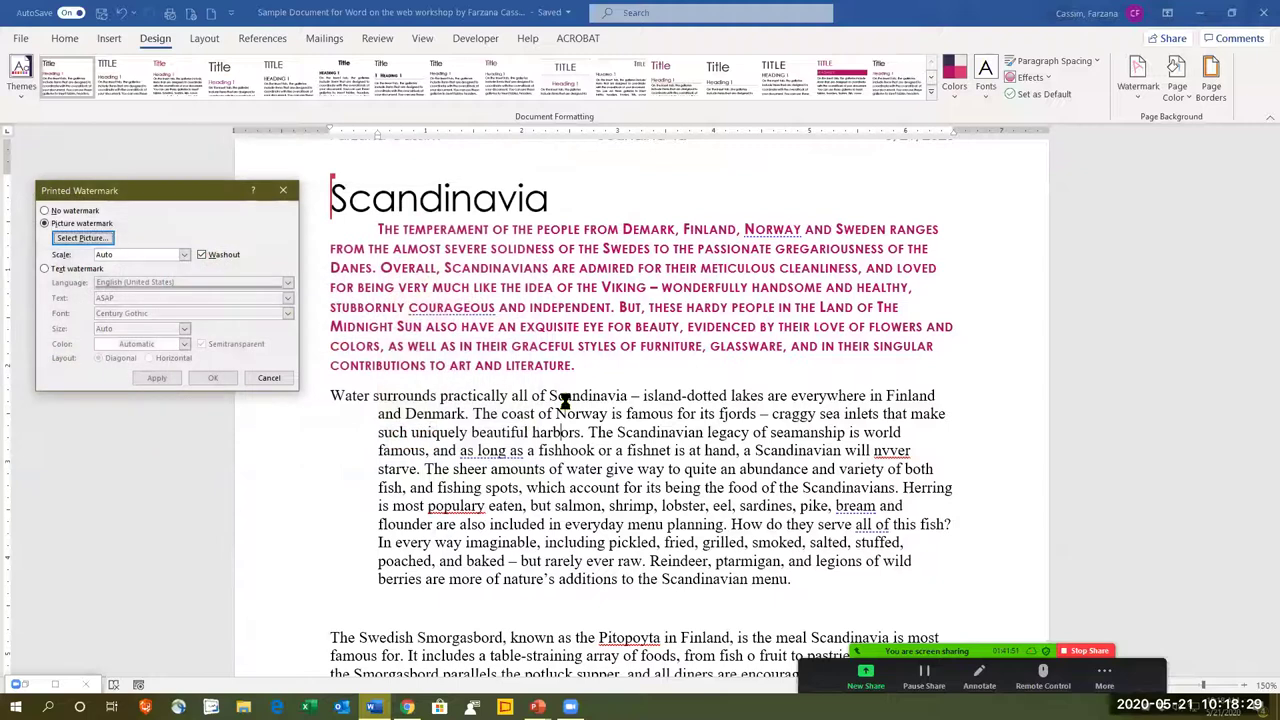
{"action": "left_click", "coordinate": [155, 380]}
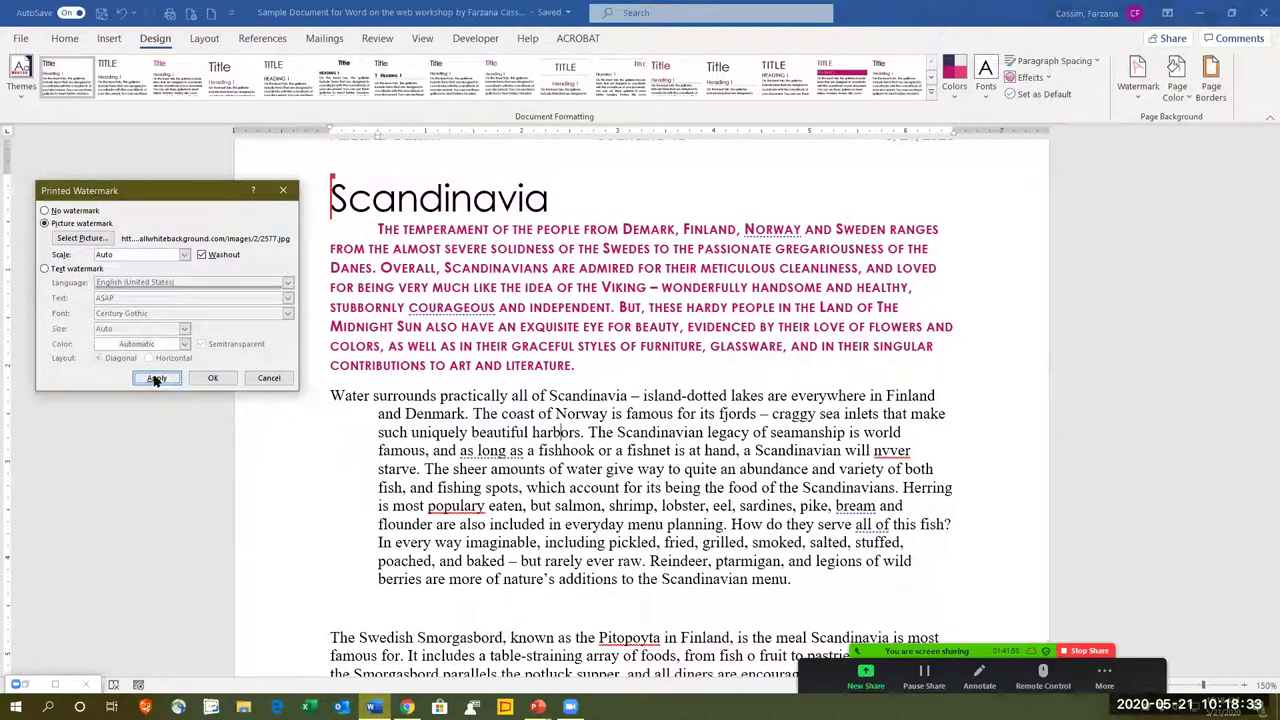
{"action": "left_click", "coordinate": [155, 379]}
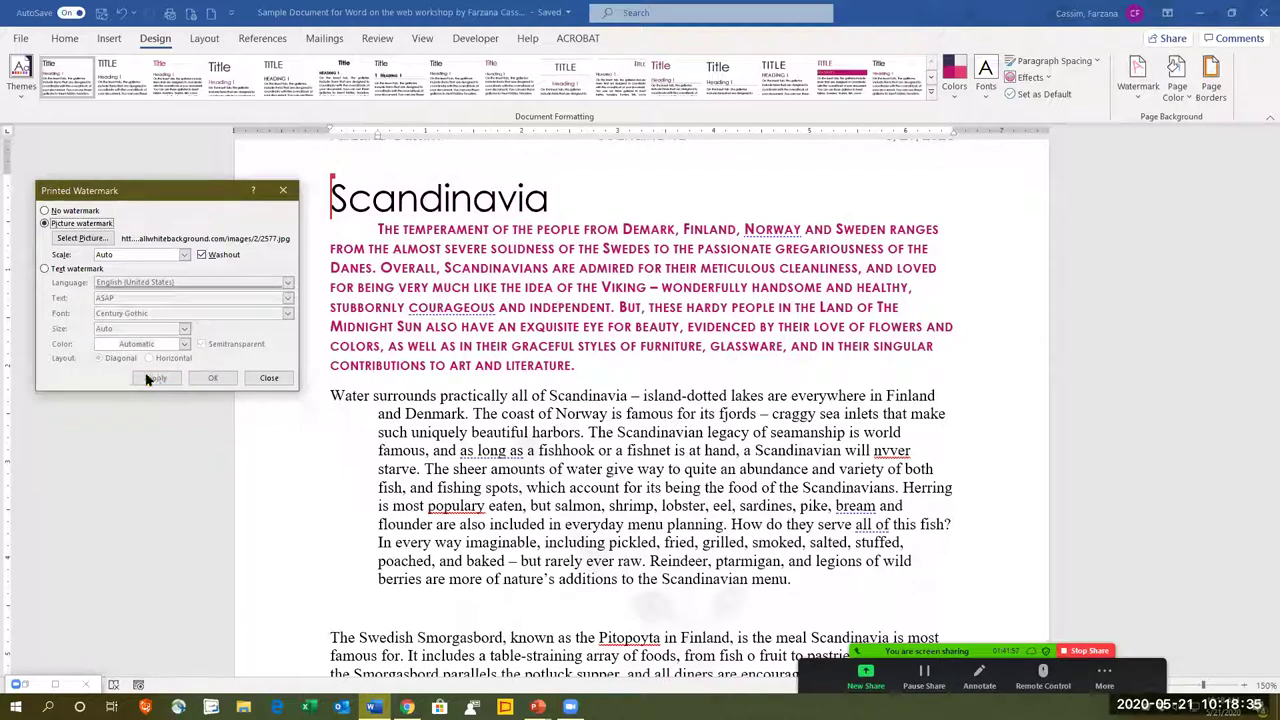
Scale the watermark to 150% and turn off Washout, applying each change
{"action": "left_click", "coordinate": [141, 253]}
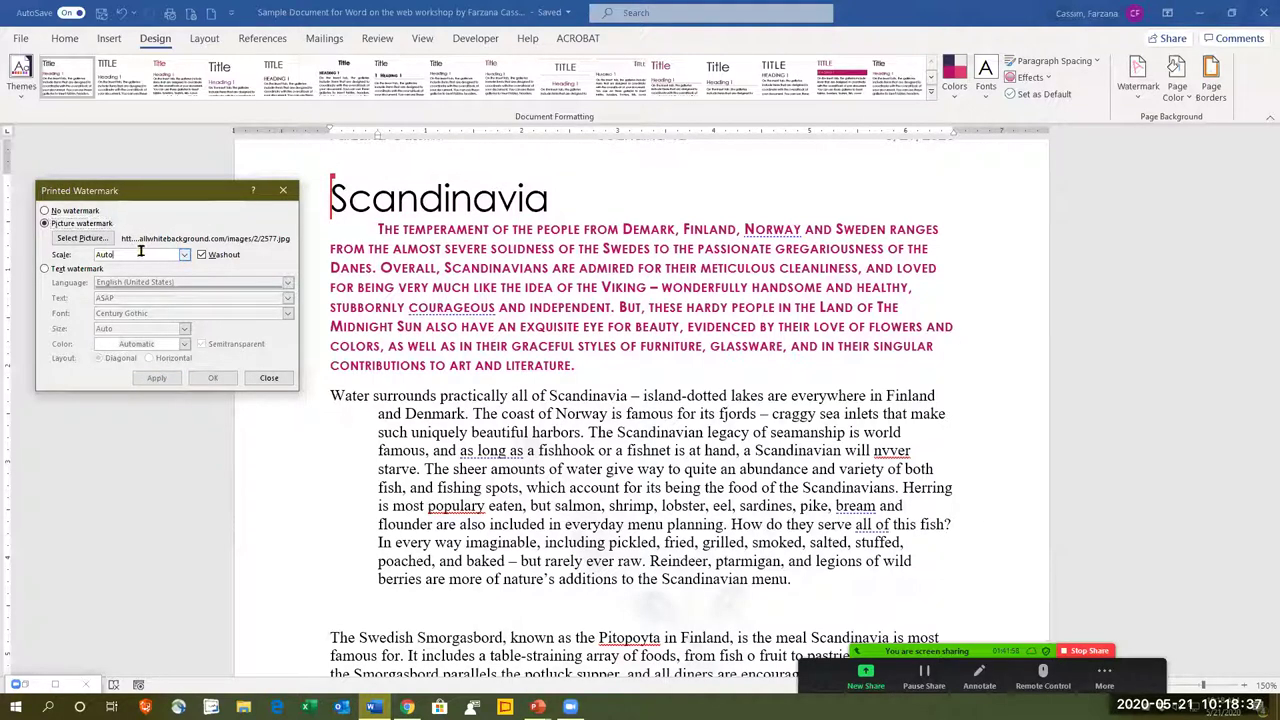
{"action": "left_click", "coordinate": [184, 254]}
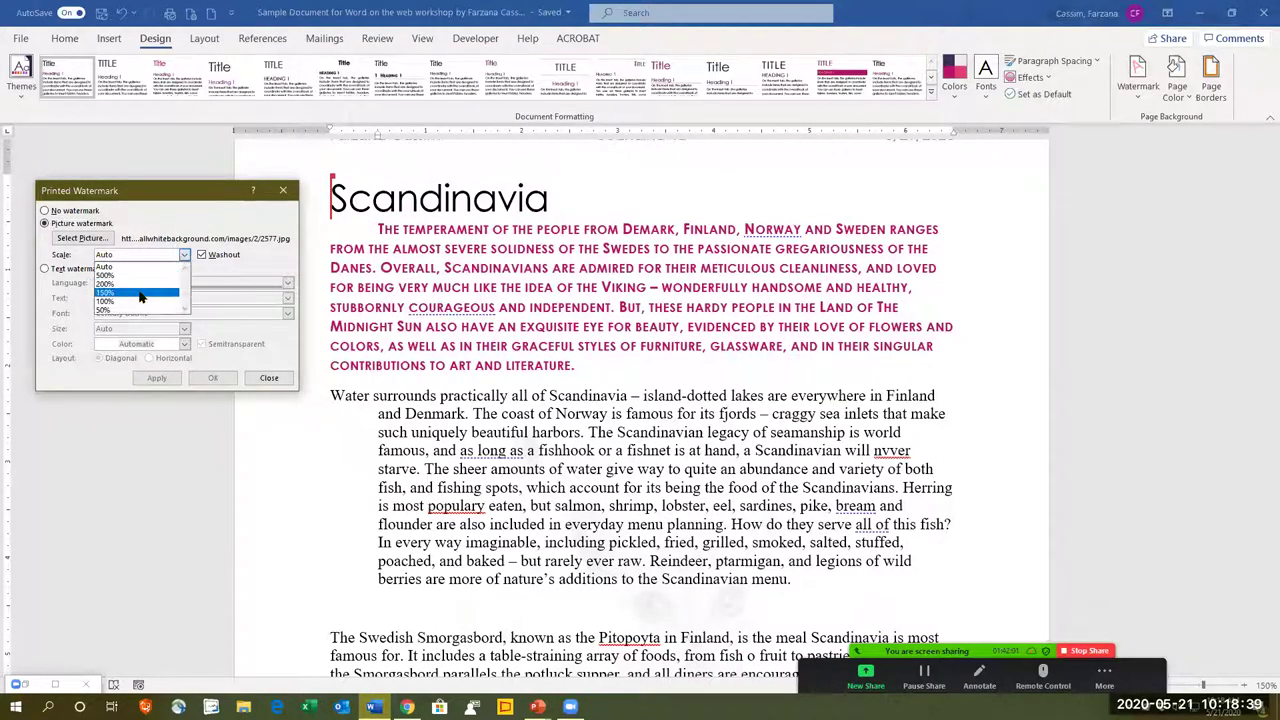
{"action": "left_click", "coordinate": [138, 289]}
{"action": "left_click", "coordinate": [156, 378]}
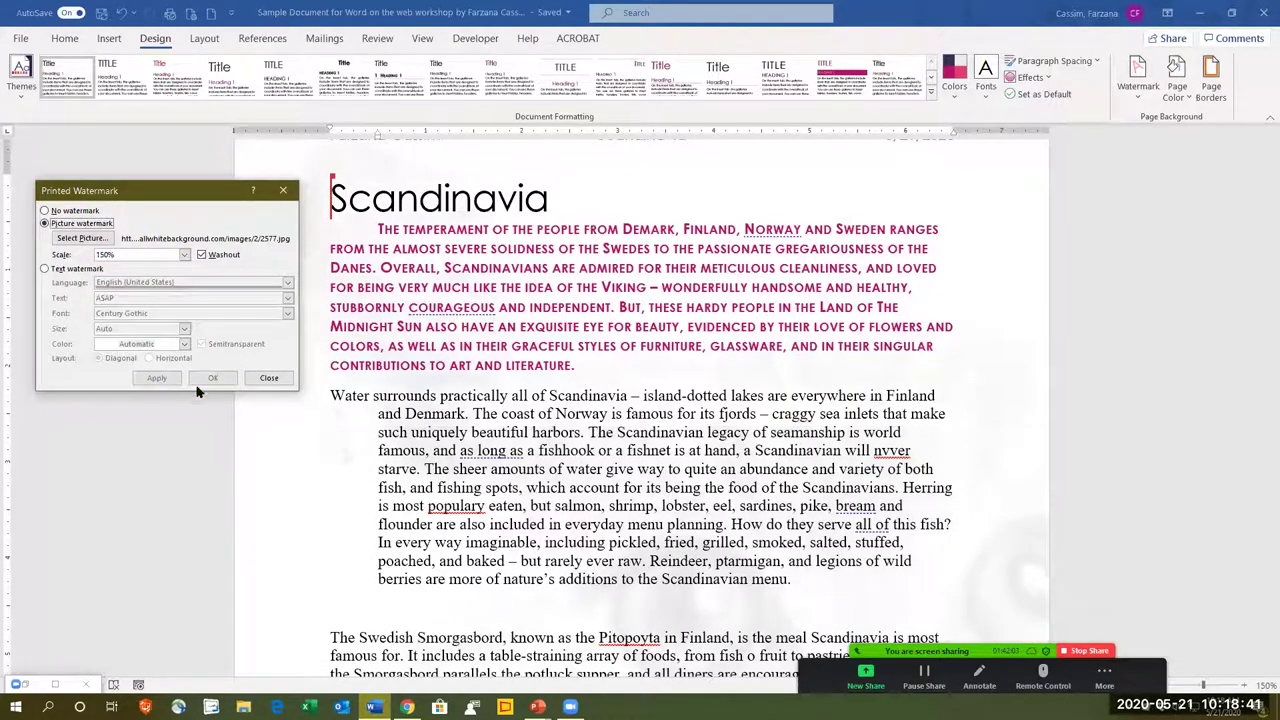
{"action": "left_click", "coordinate": [216, 257]}
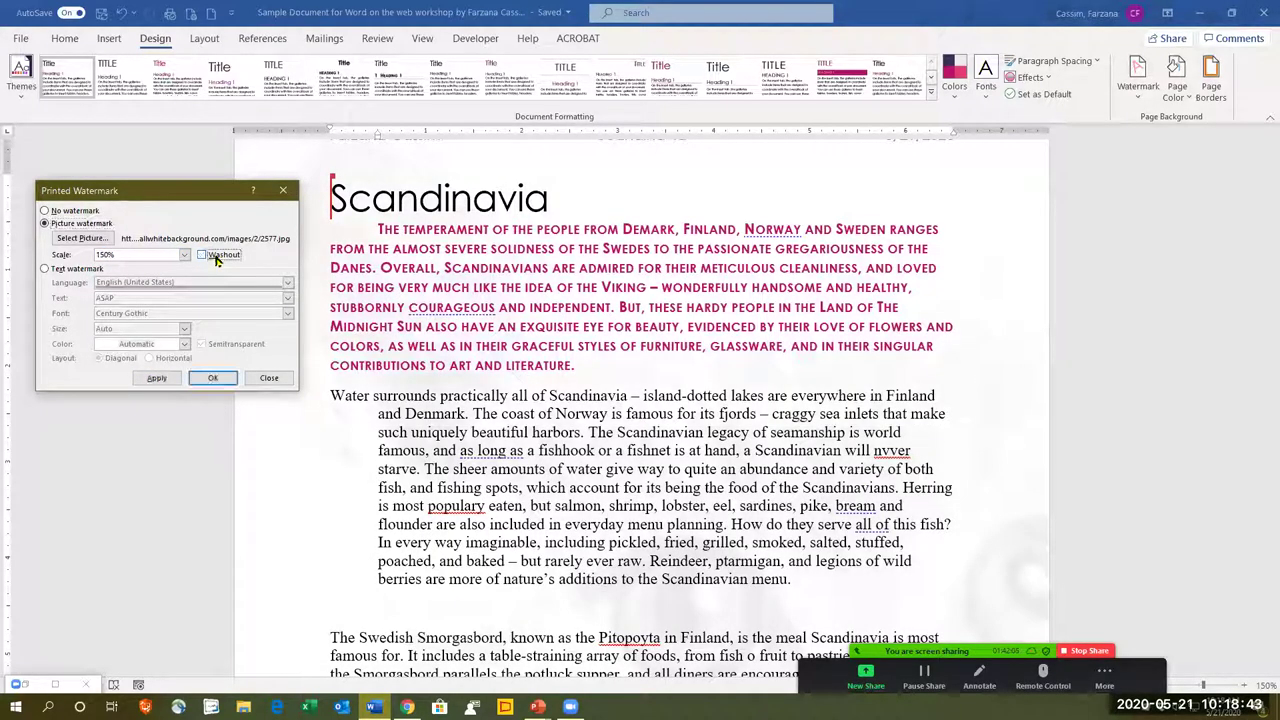
{"action": "left_click", "coordinate": [152, 378]}
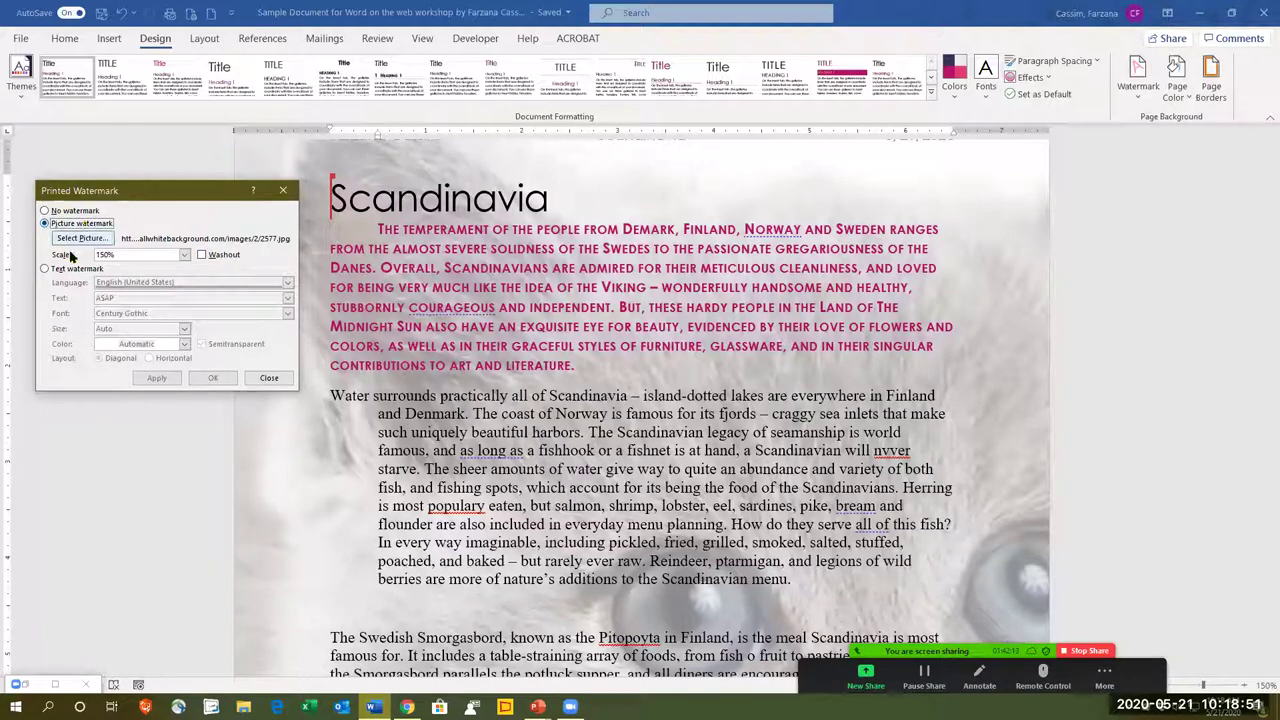
Try watermark scales of 200%, 100%, and finally 50%, applying each
{"action": "left_click", "coordinate": [185, 256]}
{"action": "left_click", "coordinate": [155, 292]}
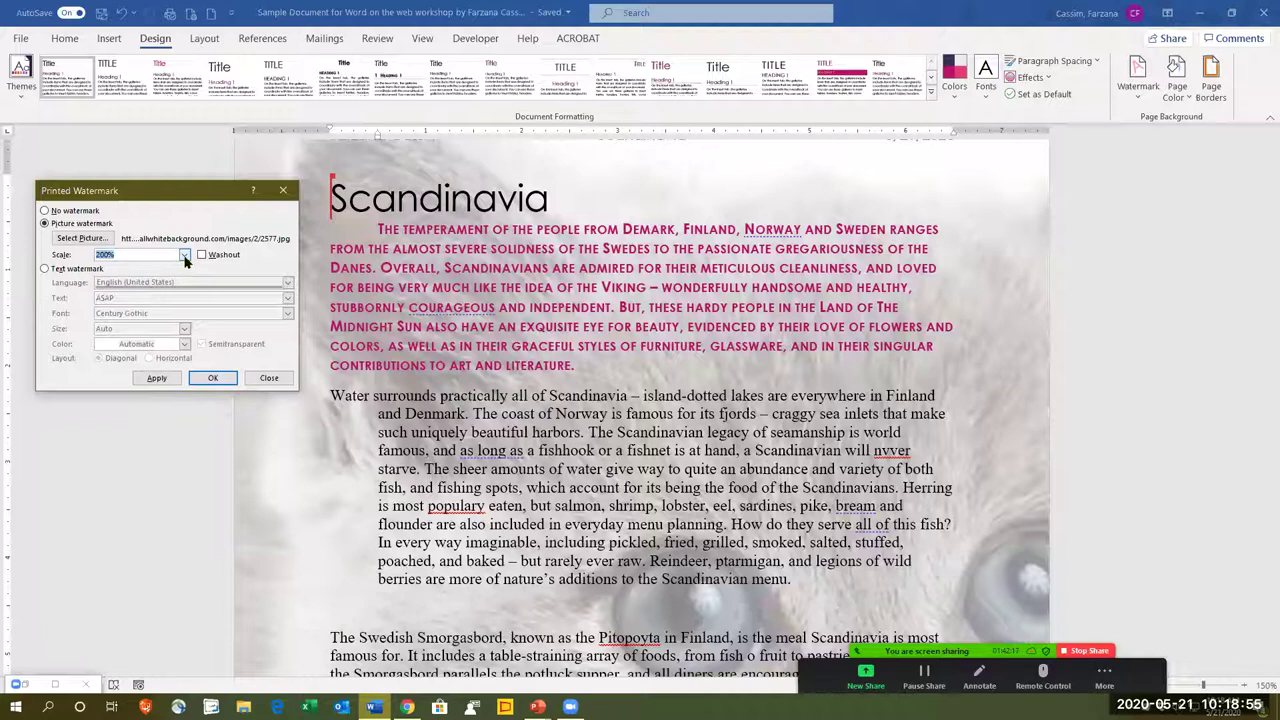
{"action": "left_click", "coordinate": [185, 256]}
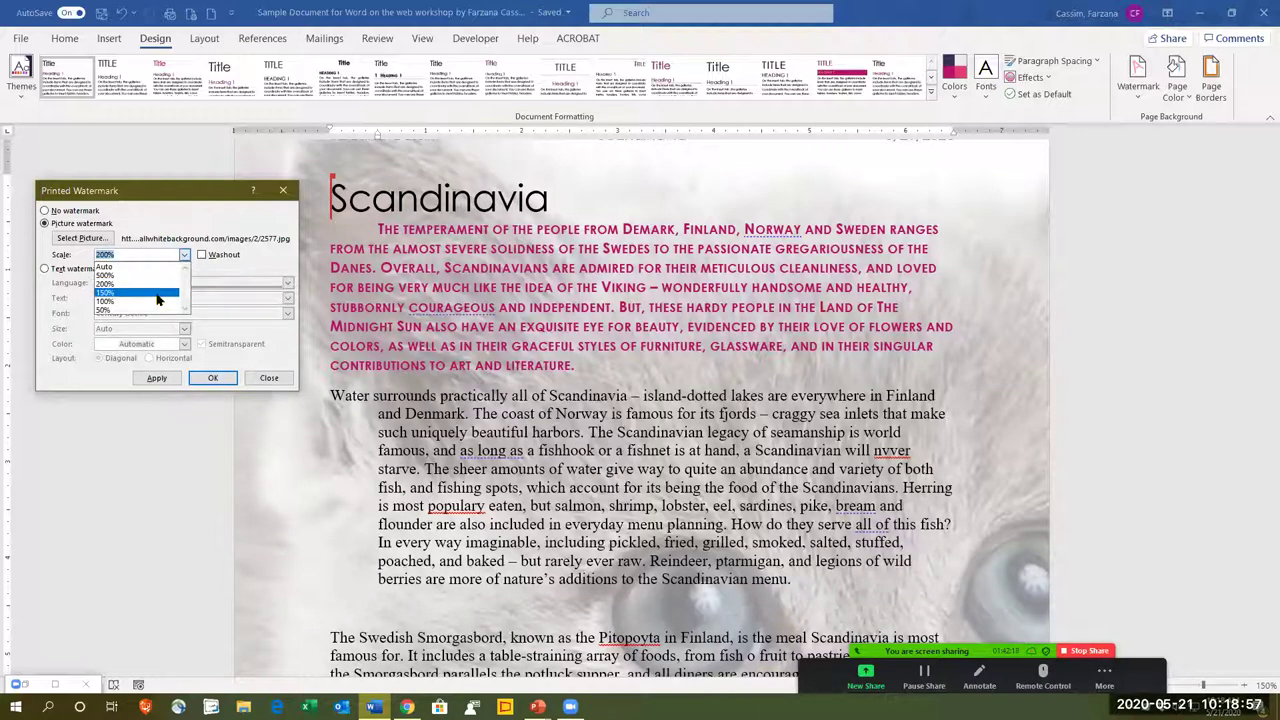
{"action": "left_click", "coordinate": [150, 284]}
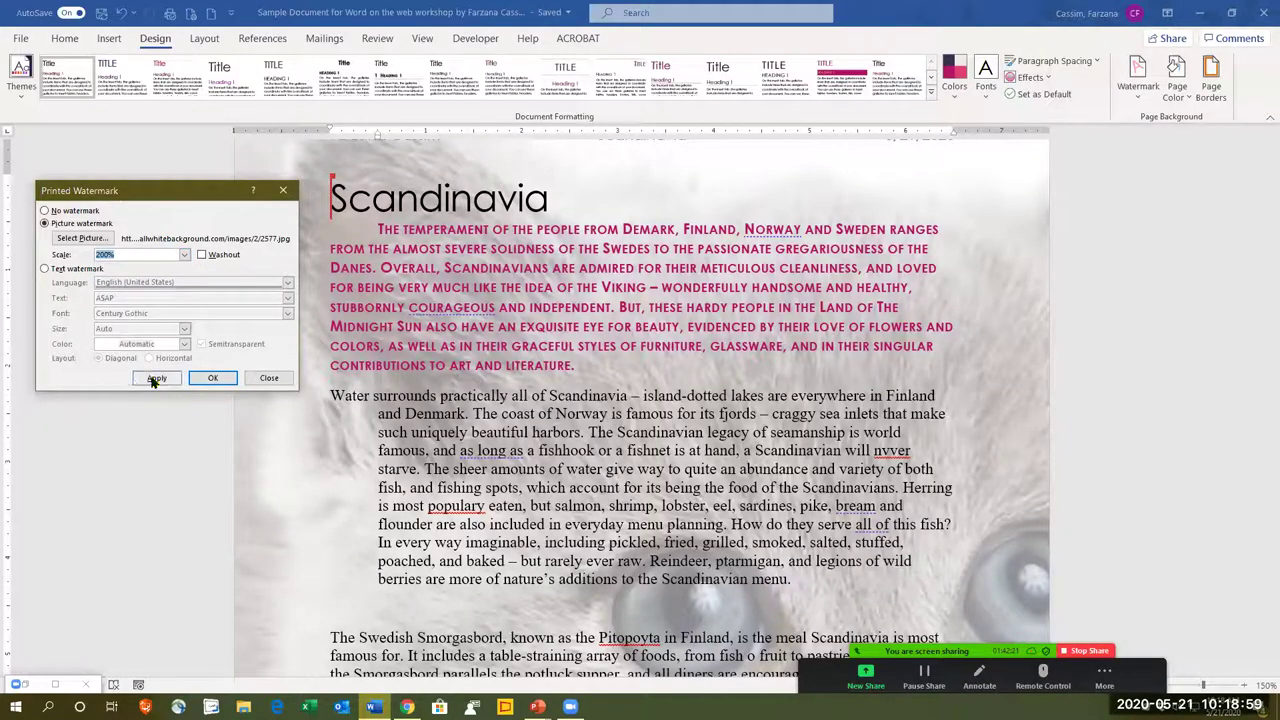
{"action": "left_click", "coordinate": [152, 381]}
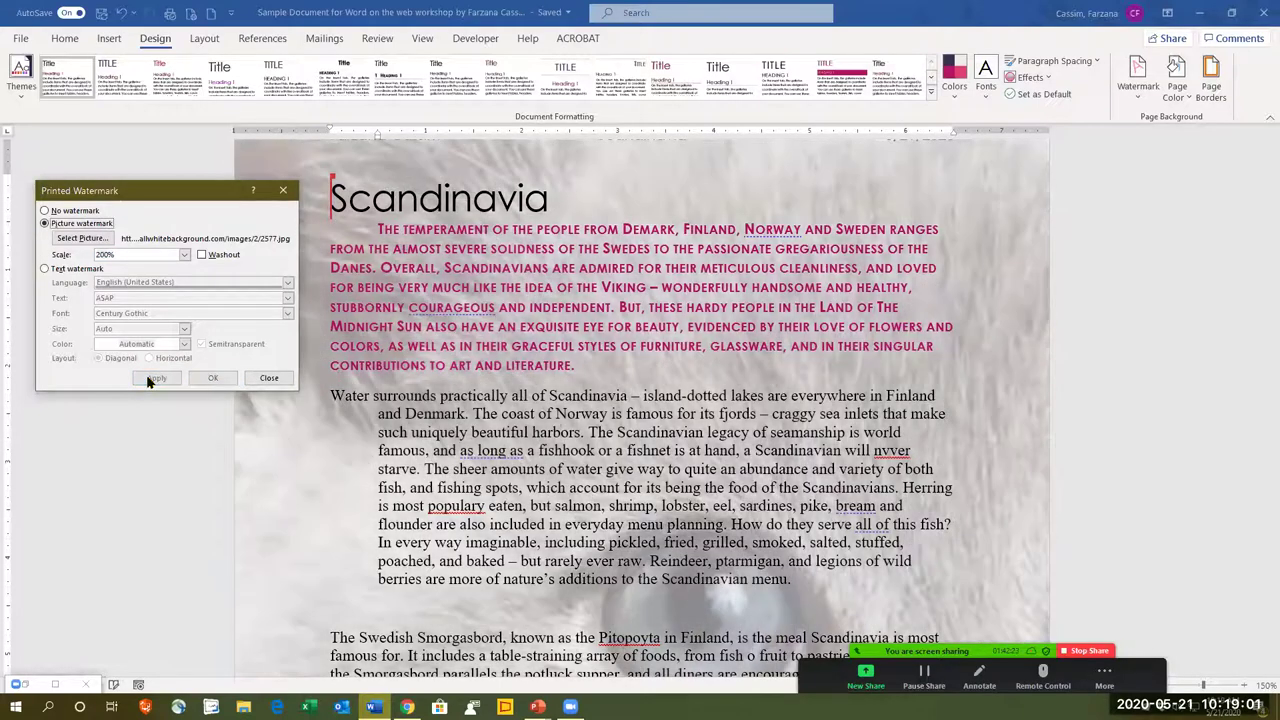
{"action": "left_click", "coordinate": [185, 255]}
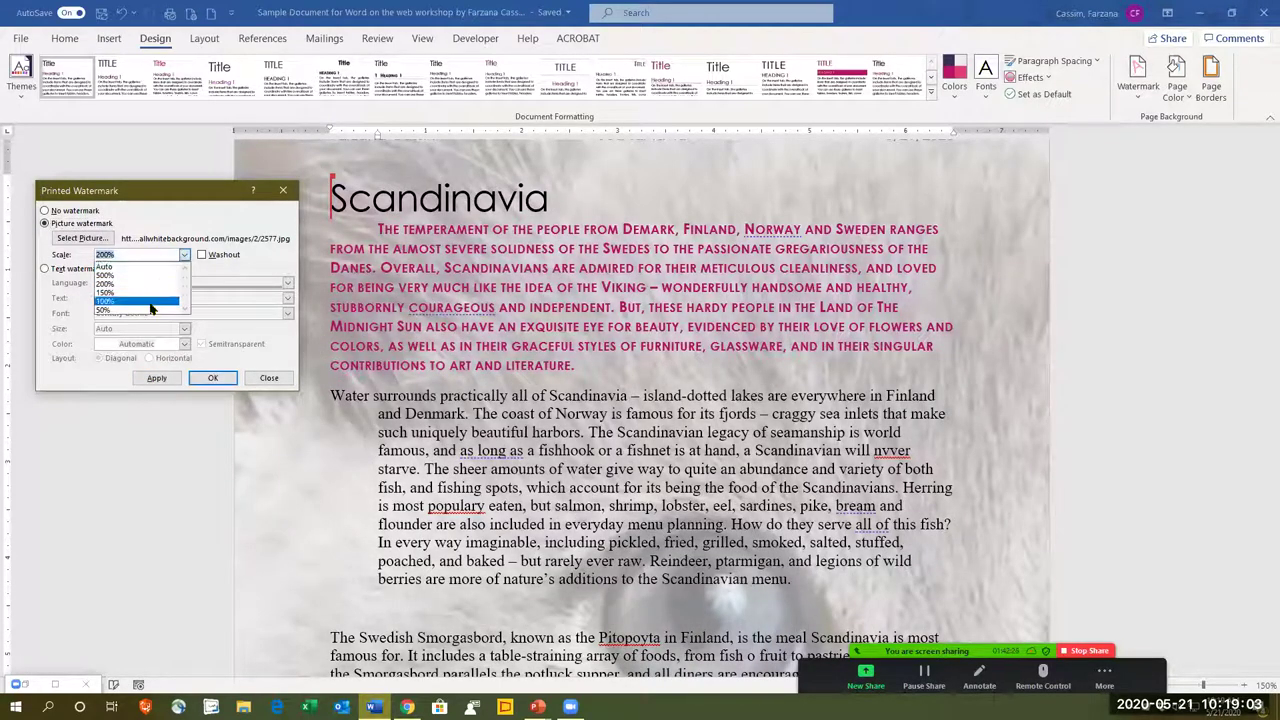
{"action": "left_click", "coordinate": [150, 302]}
{"action": "left_click", "coordinate": [157, 378]}
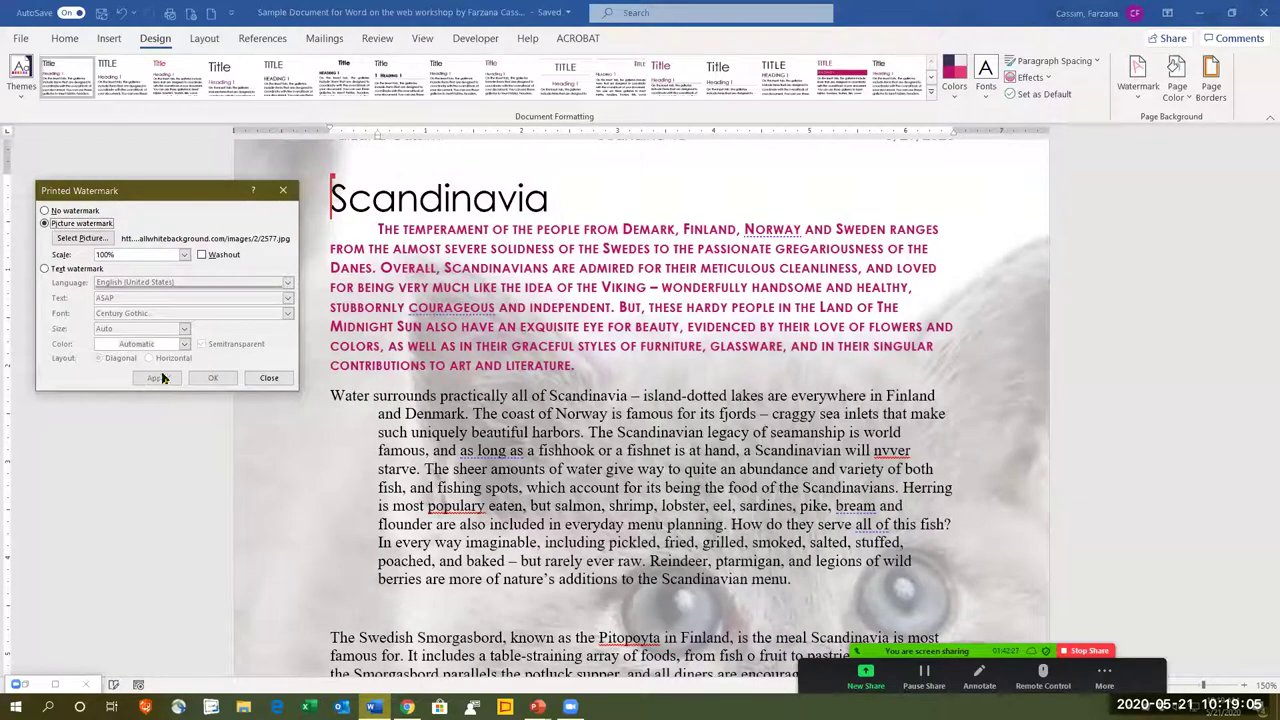
{"action": "left_click", "coordinate": [185, 255]}
{"action": "left_click", "coordinate": [152, 315]}
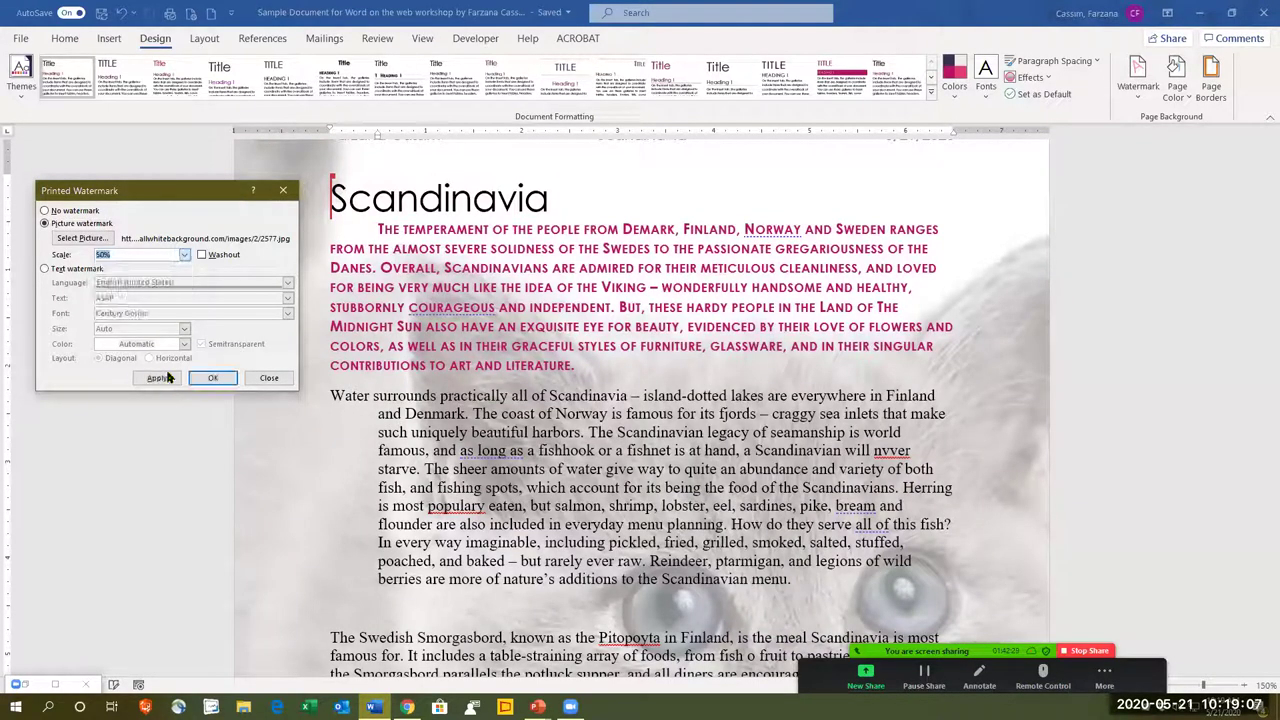
{"action": "left_click", "coordinate": [156, 379]}
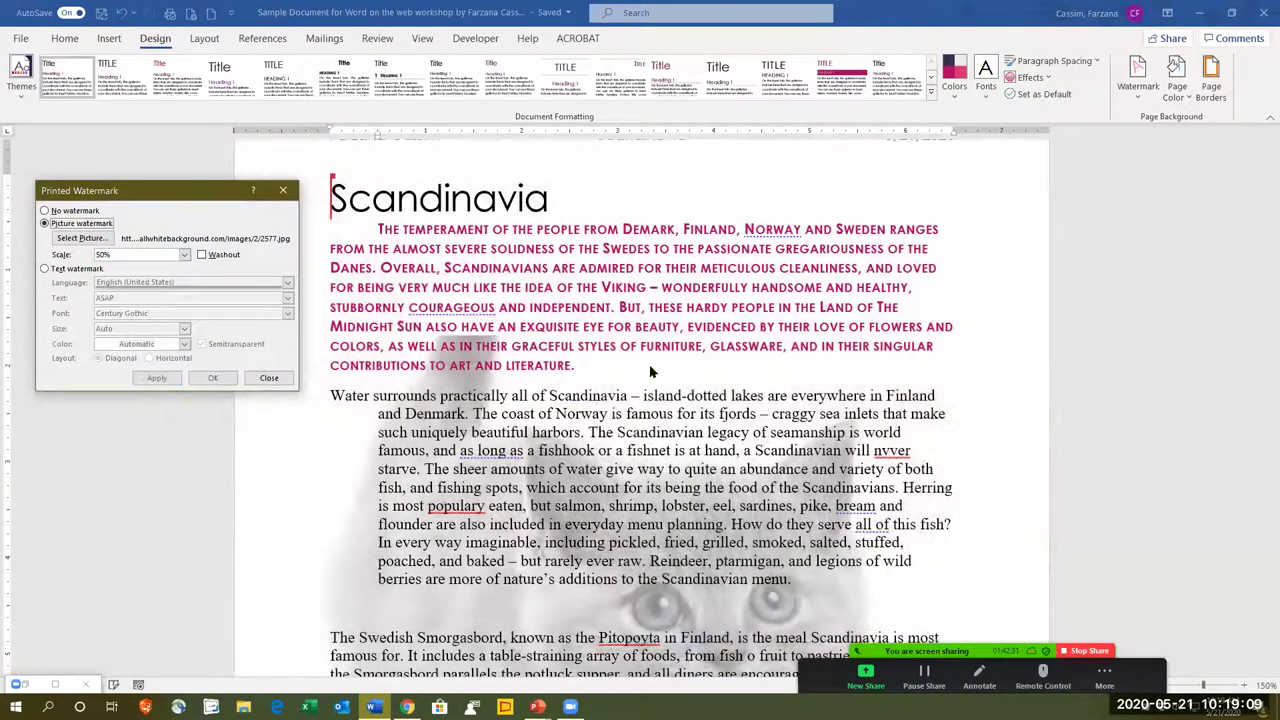
Close the watermark dialog and scroll down to review the kitten watermark behind the pages
{"action": "left_click", "coordinate": [268, 378]}
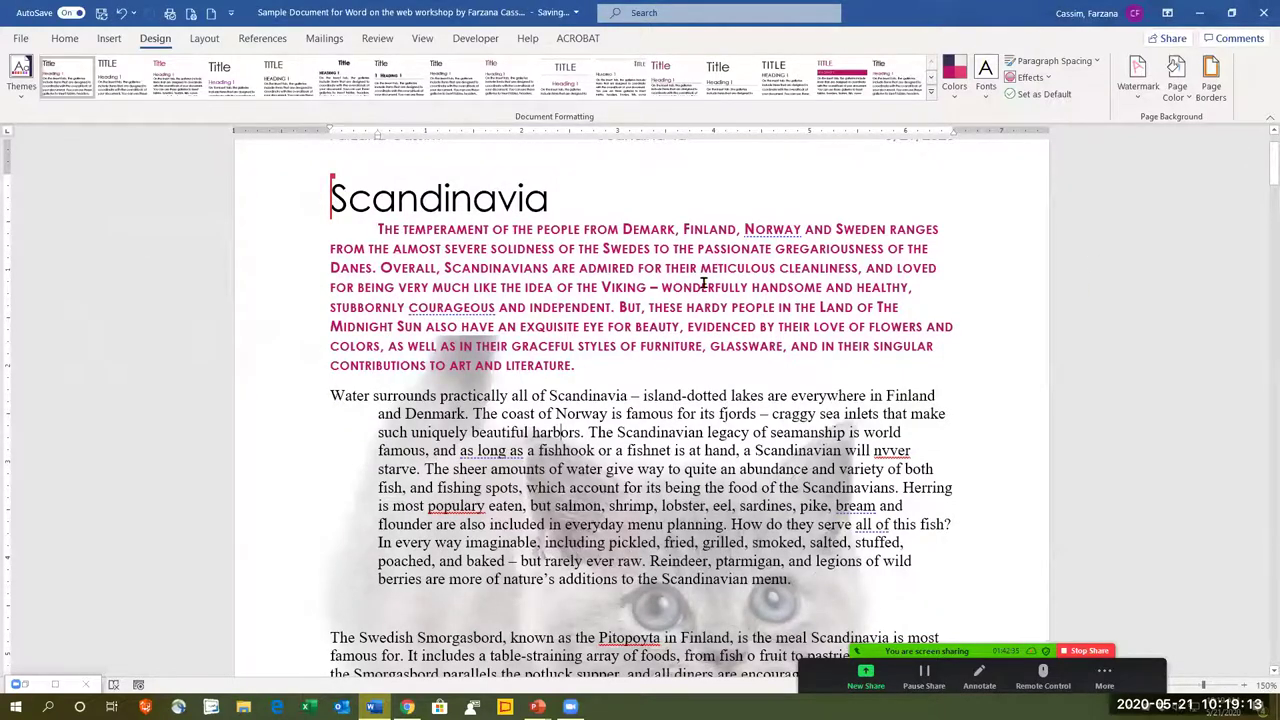
{"action": "scroll", "coordinate": [638, 476], "scroll_direction": "down", "scroll_amount": 6}
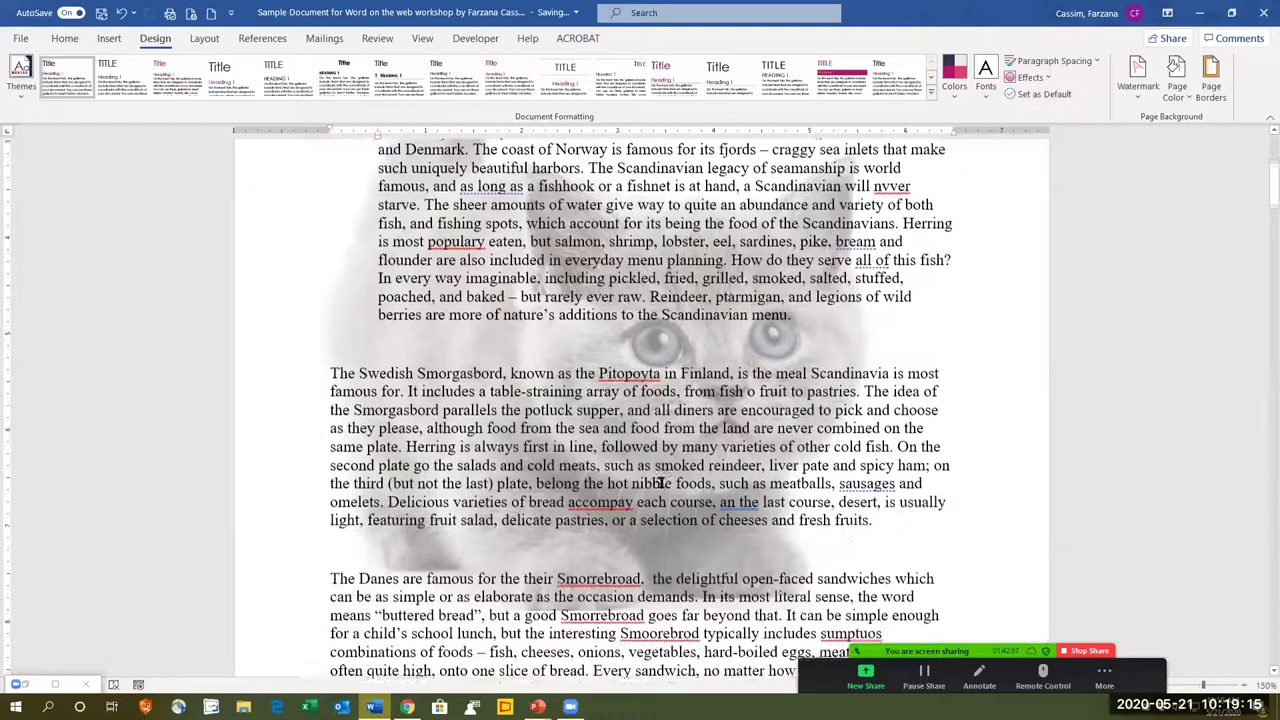
{"action": "scroll", "coordinate": [660, 483], "scroll_direction": "down", "scroll_amount": 3}
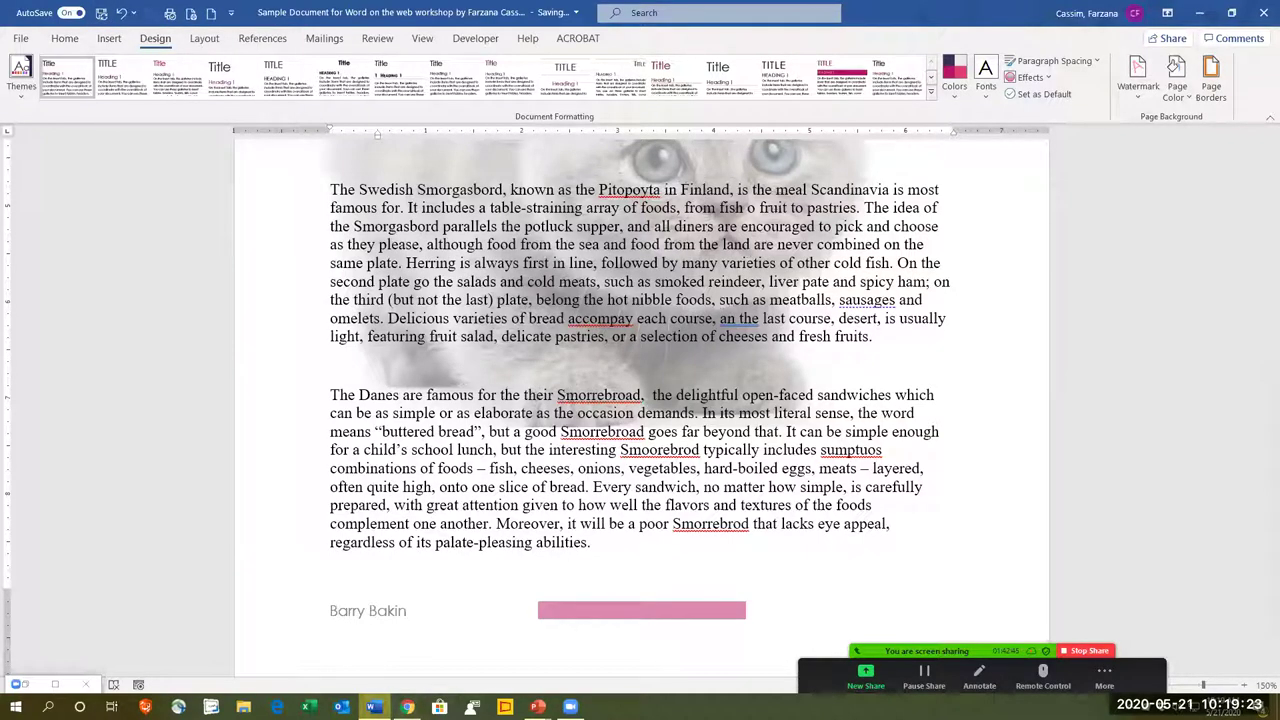
{"action": "mouse_move", "coordinate": [407, 707]}
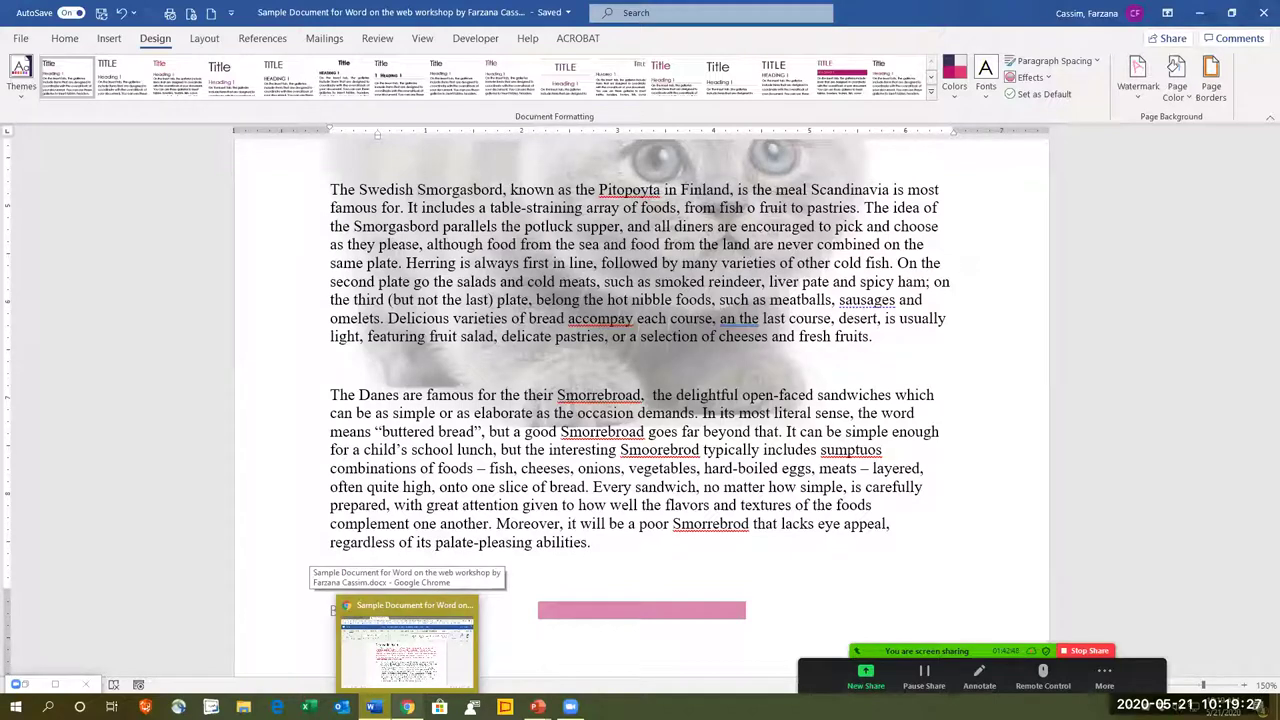
Reload the Word for the web copy and scroll through it, seeing no watermark
{"action": "left_click", "coordinate": [407, 645]}
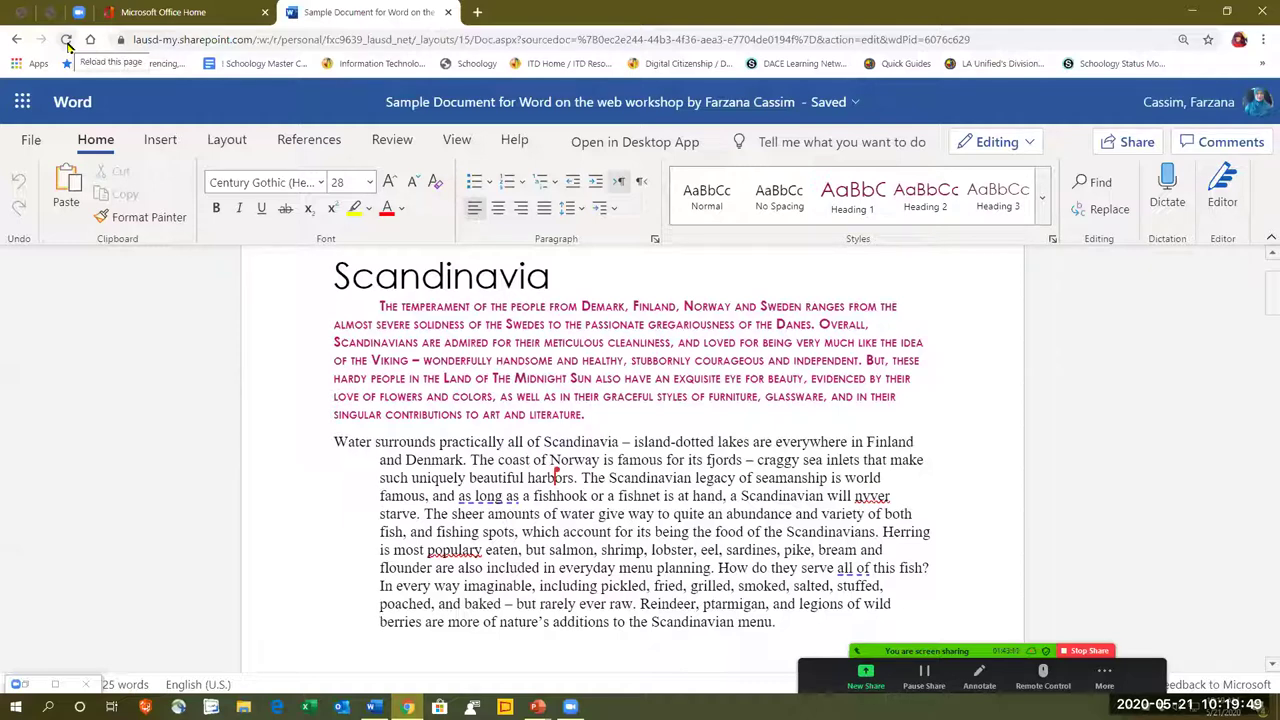
{"action": "left_click", "coordinate": [66, 41]}
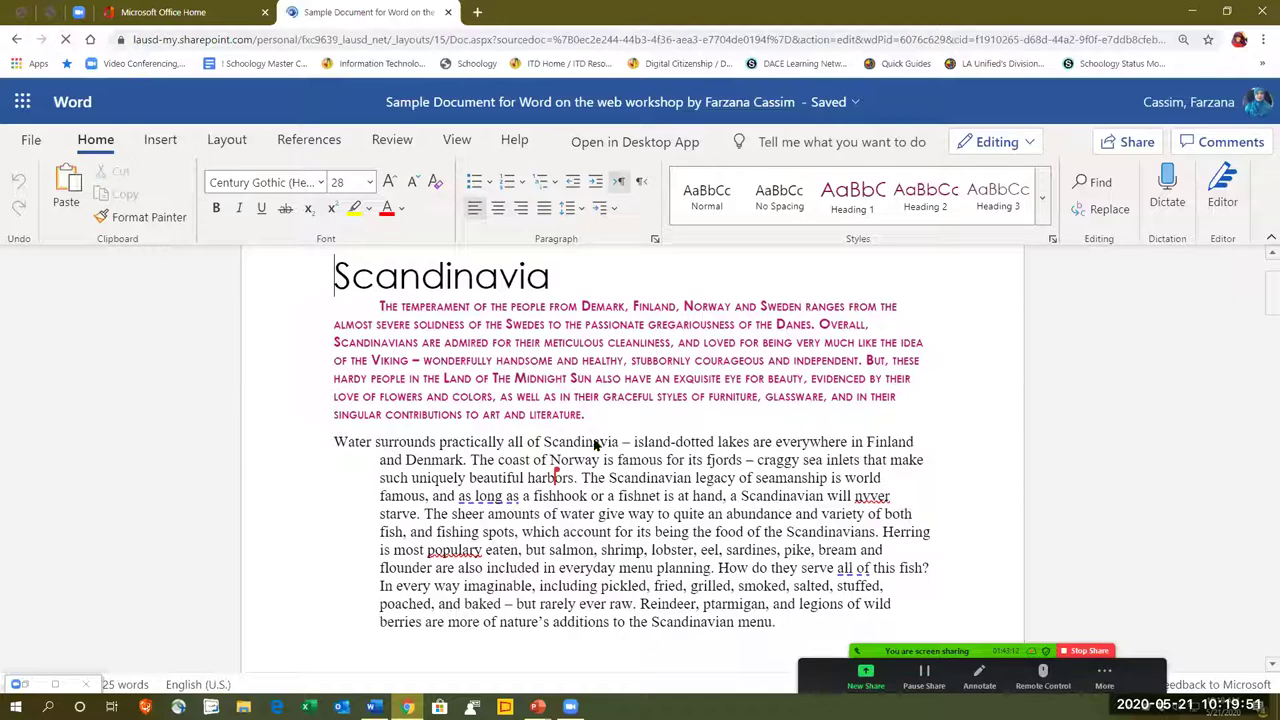
{"action": "scroll", "coordinate": [558, 452], "scroll_direction": "down", "scroll_amount": 2}
{"action": "scroll", "coordinate": [558, 452], "scroll_direction": "down", "scroll_amount": 2}
{"action": "scroll", "coordinate": [558, 454], "scroll_direction": "up", "scroll_amount": 4}
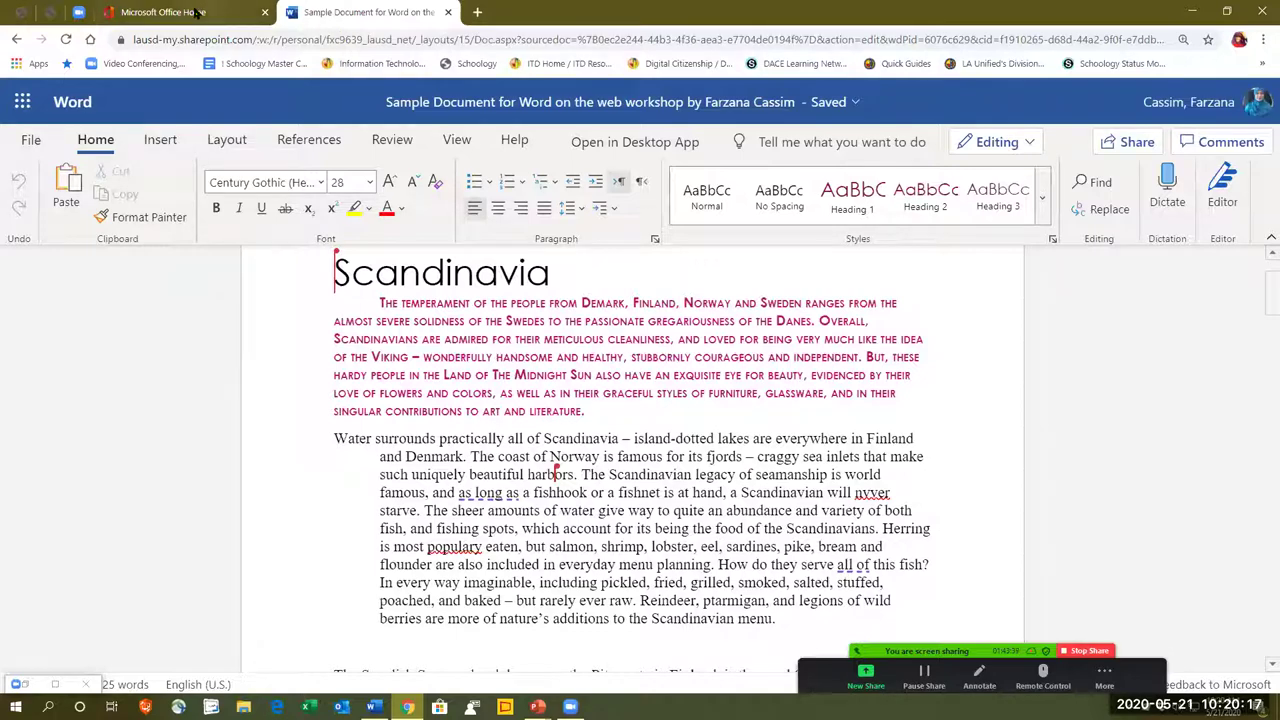
Back in desktop Word, select the Swedish Green Potatoes recipe from its heading through 'Dillweed'
{"action": "key", "text": "alt+Tab"}
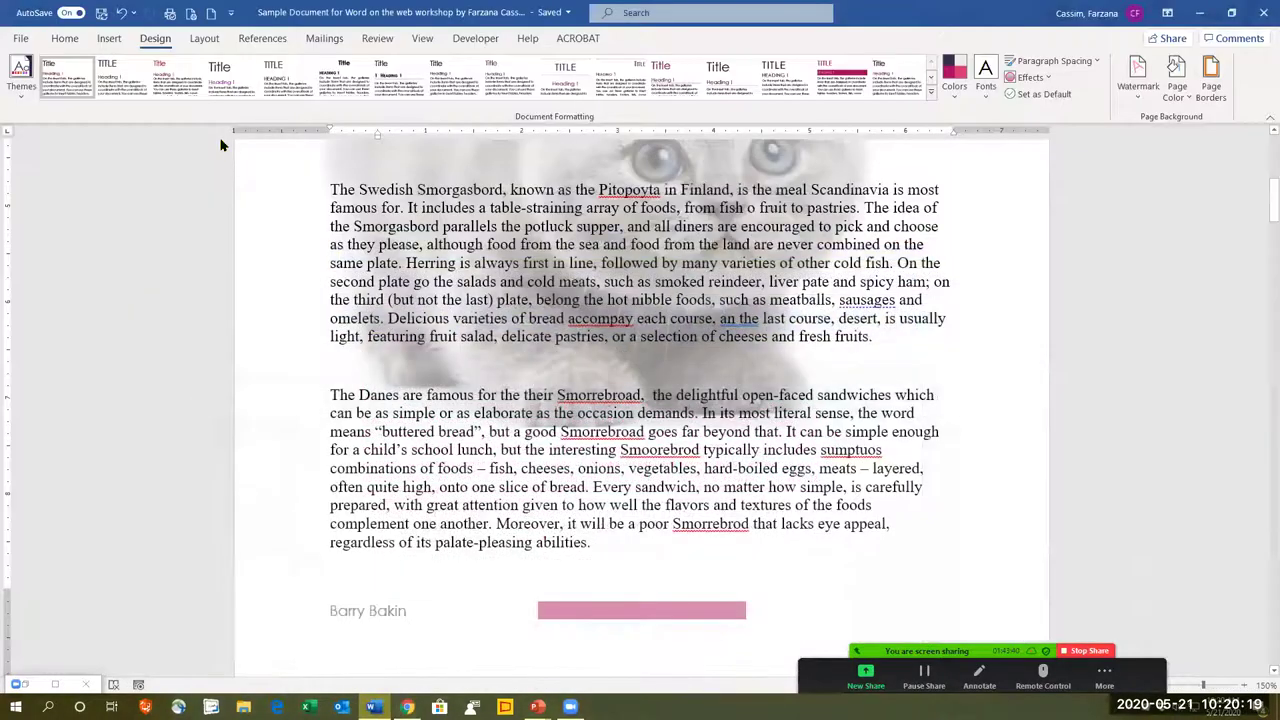
{"action": "scroll", "coordinate": [410, 262], "scroll_direction": "up", "scroll_amount": 1}
{"action": "scroll", "coordinate": [409, 268], "scroll_direction": "up", "scroll_amount": 5}
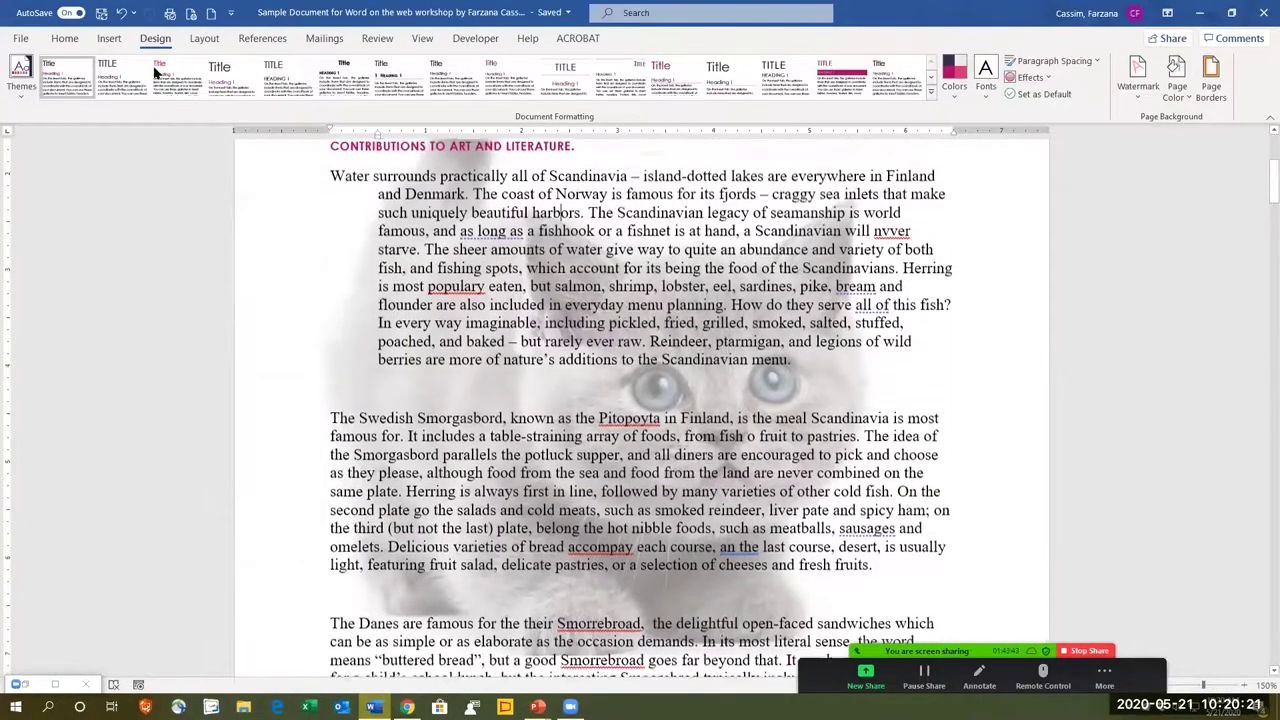
{"action": "scroll", "coordinate": [503, 313], "scroll_direction": "up", "scroll_amount": 6}
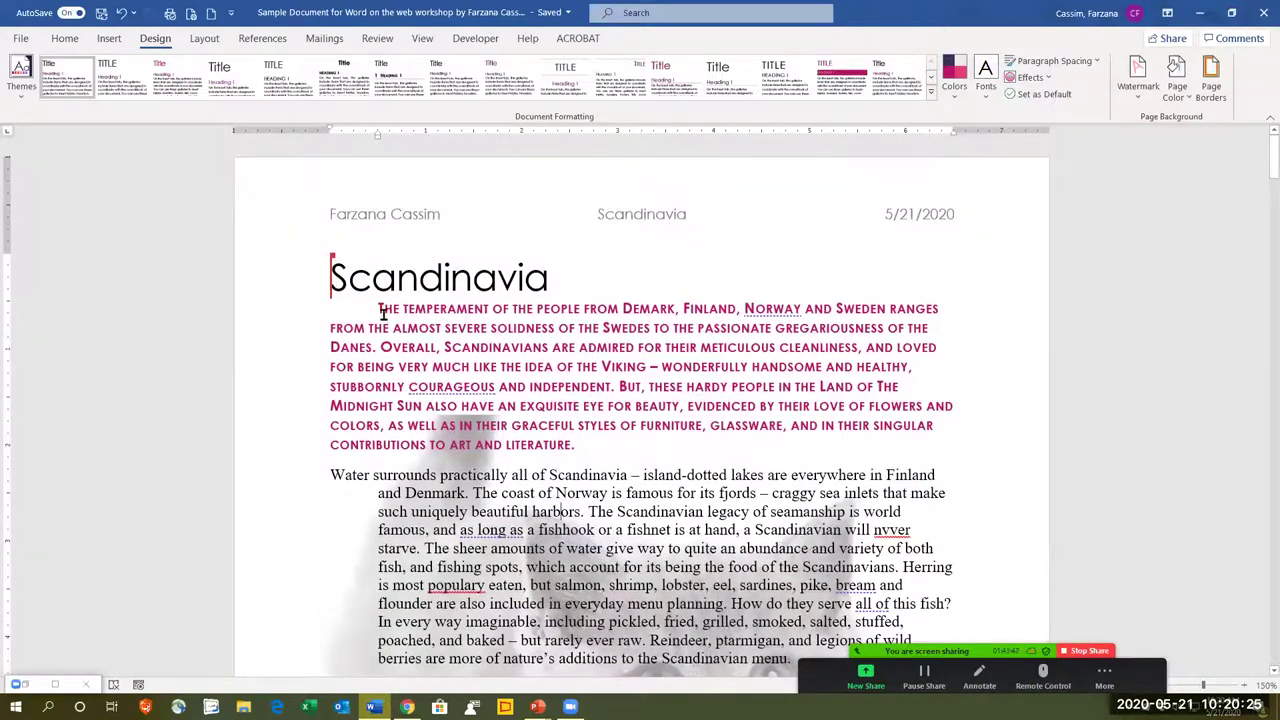
{"action": "scroll", "coordinate": [381, 309], "scroll_direction": "down", "scroll_amount": 15}
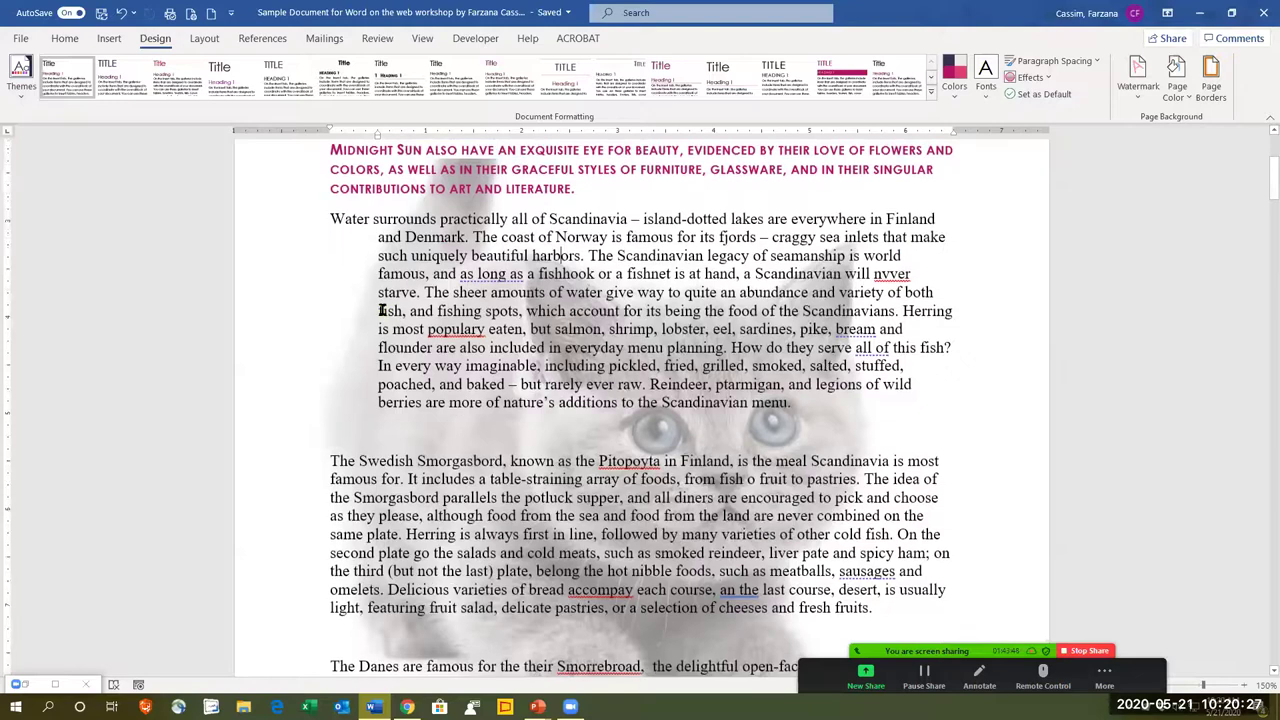
{"action": "scroll", "coordinate": [381, 309], "scroll_direction": "down", "scroll_amount": 8}
{"action": "left_click_drag", "start_coordinate": [330, 308], "coordinate": [505, 539]}
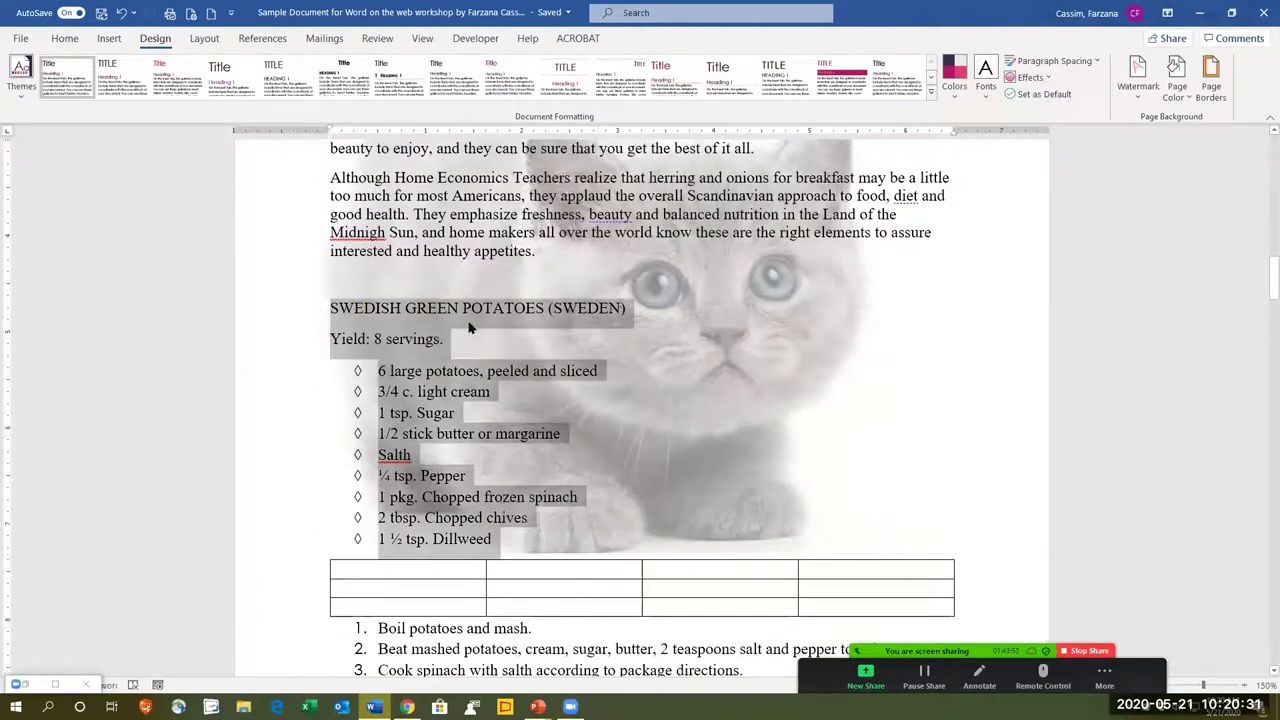
{"action": "left_click", "coordinate": [64, 40]}
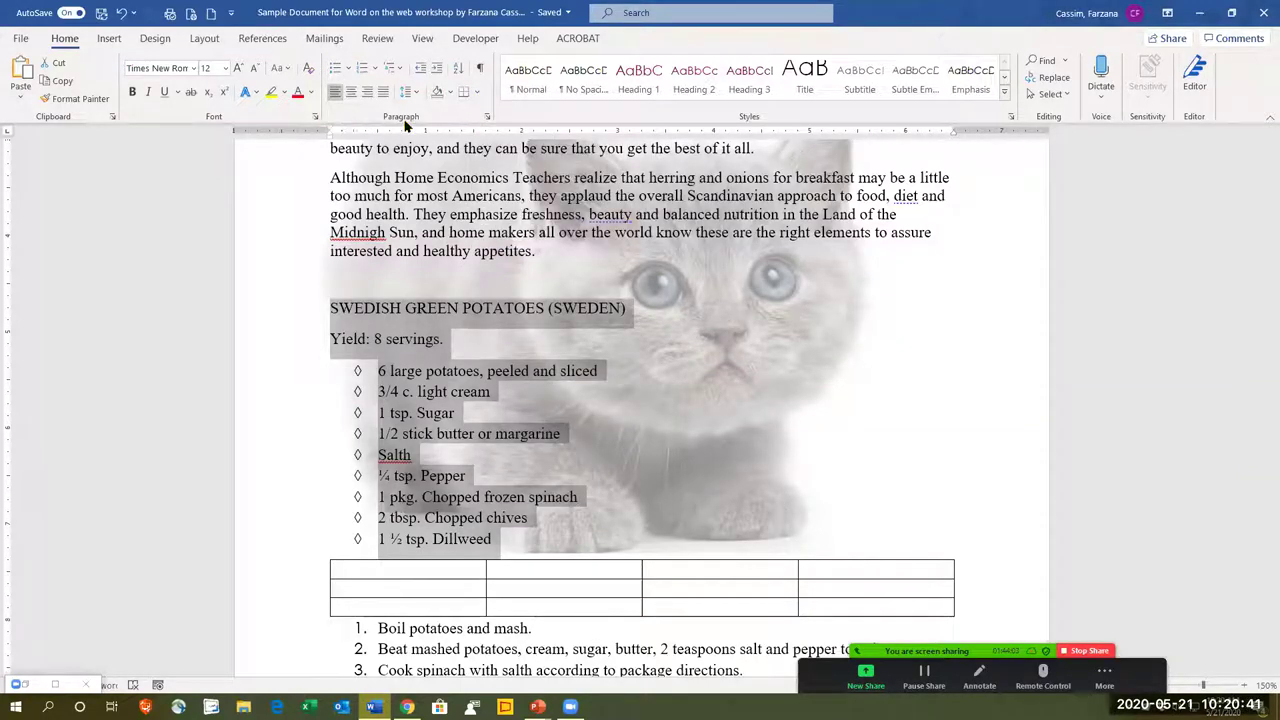
Apply a Box border with a thick solid line, 4½ pt width and magenta colour to the recipe
{"action": "left_click", "coordinate": [478, 94]}
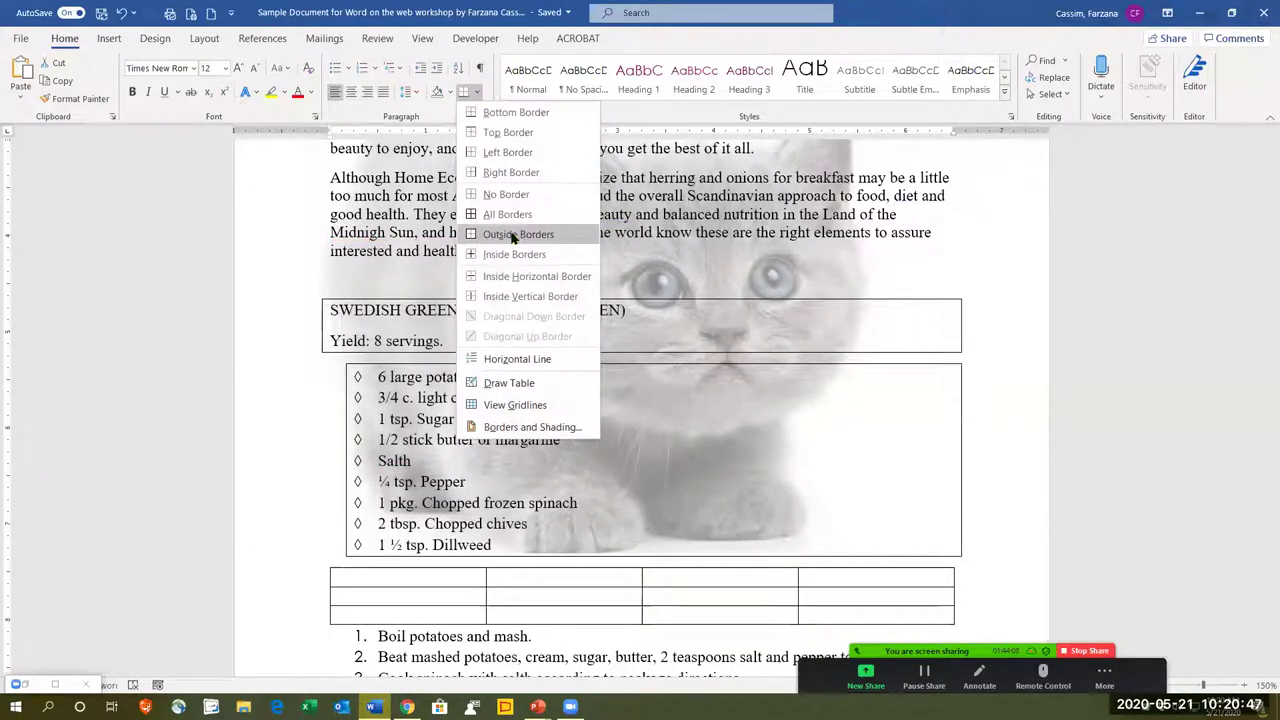
{"action": "left_click", "coordinate": [510, 427]}
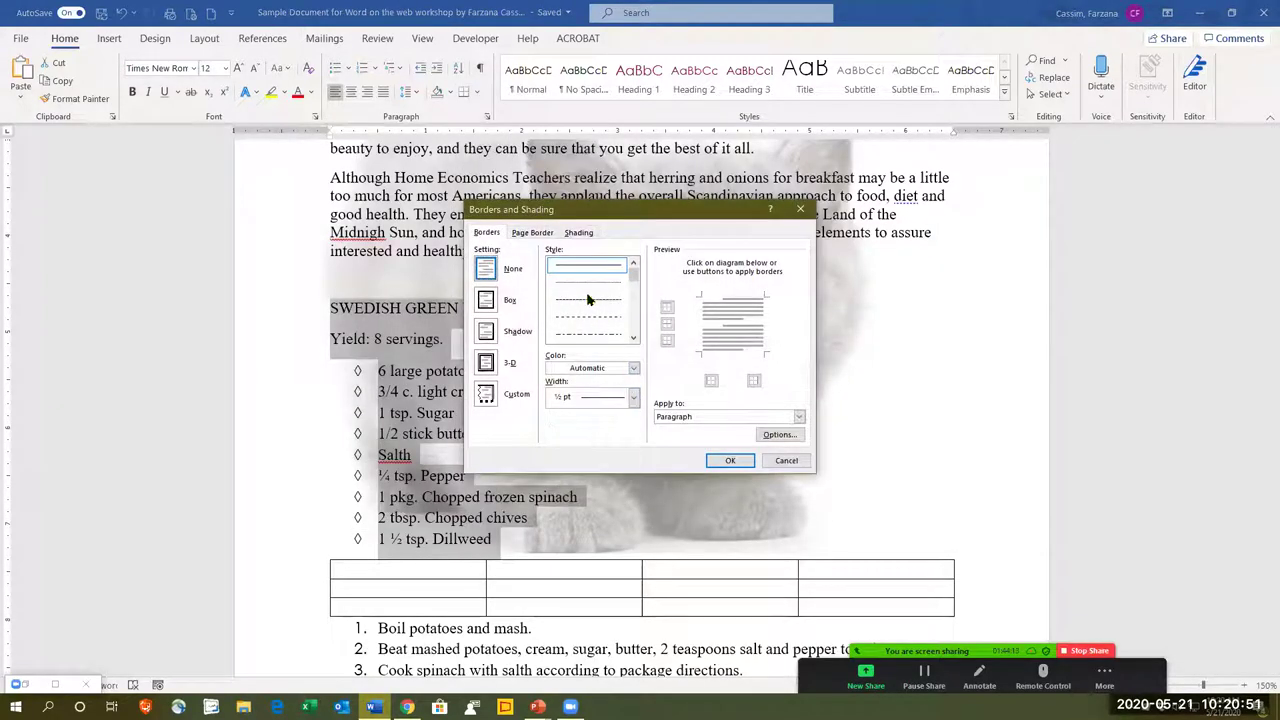
{"action": "left_click", "coordinate": [486, 302]}
{"action": "left_click", "coordinate": [630, 338]}
{"action": "left_click", "coordinate": [630, 338]}
{"action": "left_click", "coordinate": [595, 331]}
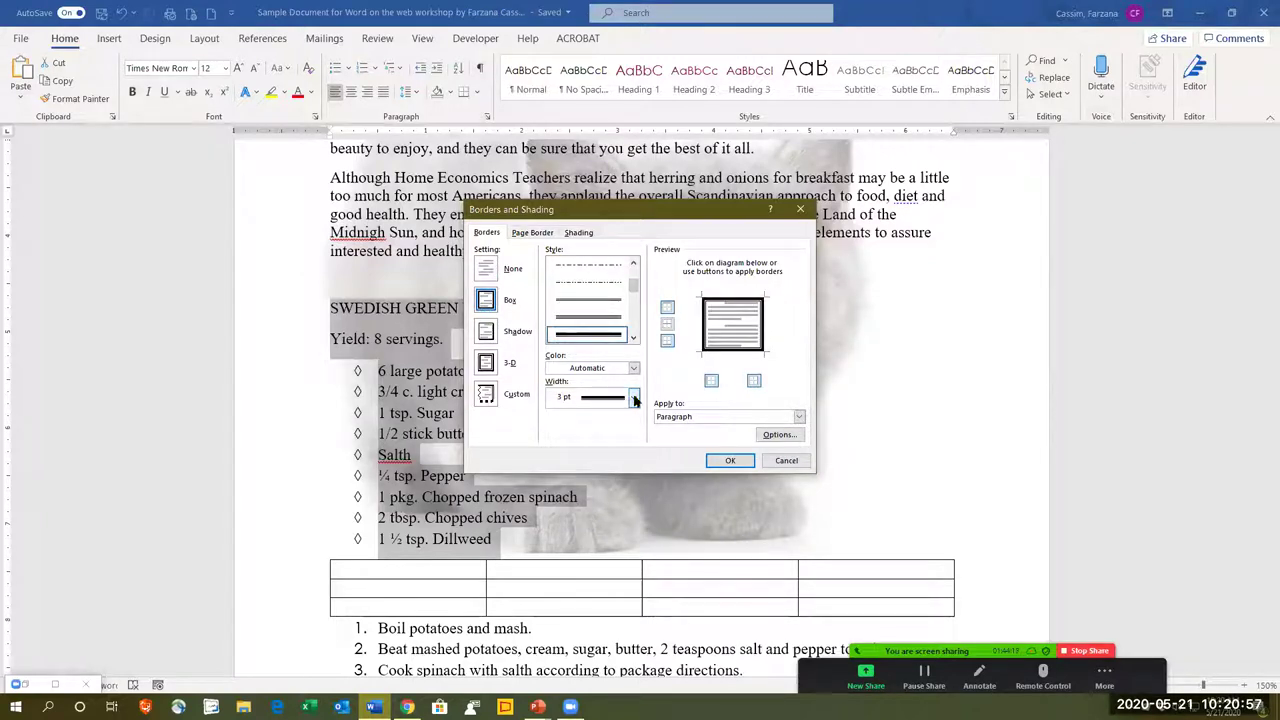
{"action": "left_click", "coordinate": [633, 397]}
{"action": "left_click", "coordinate": [603, 469]}
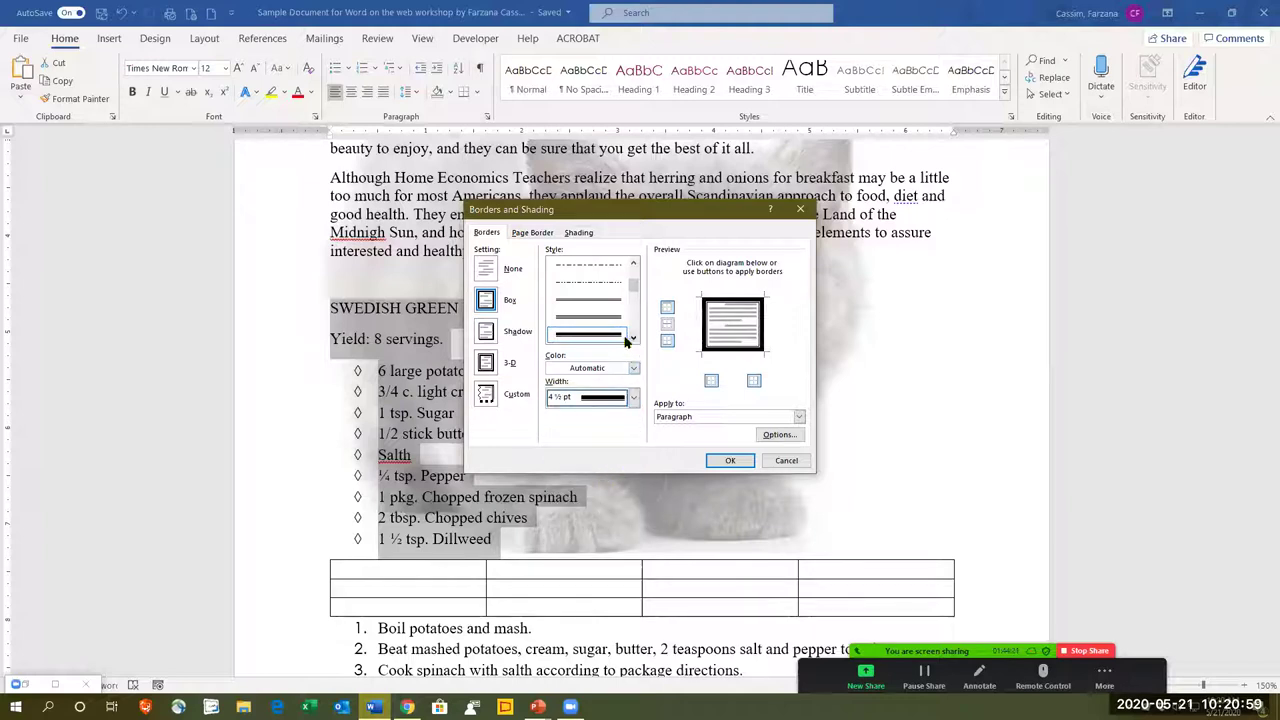
{"action": "left_click", "coordinate": [634, 368]}
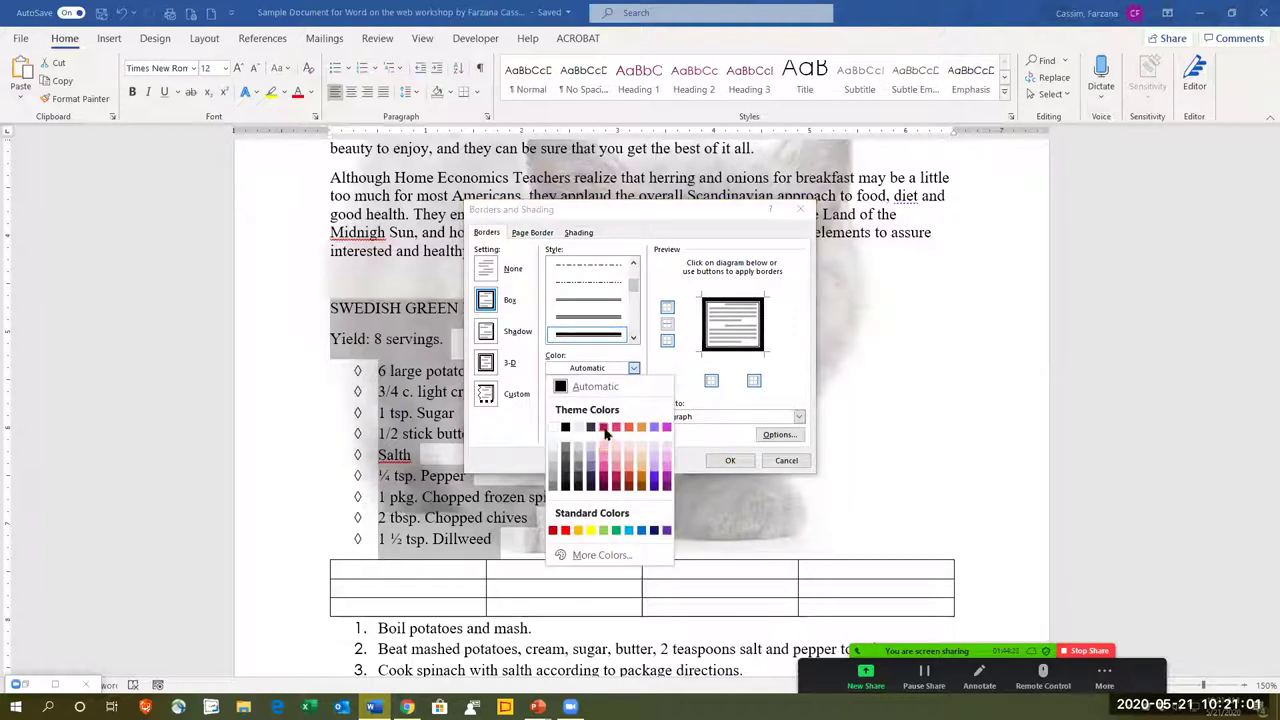
{"action": "left_click", "coordinate": [604, 446]}
{"action": "left_click", "coordinate": [730, 461]}
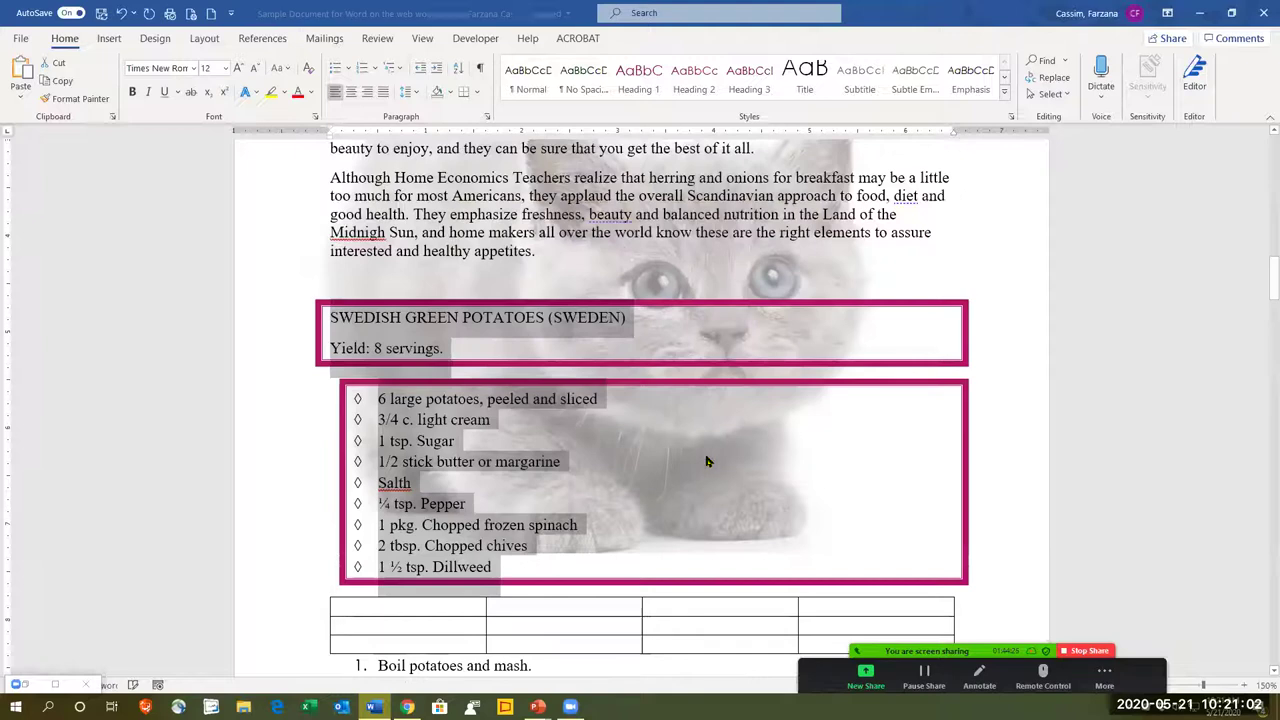
{"action": "left_click", "coordinate": [643, 443]}
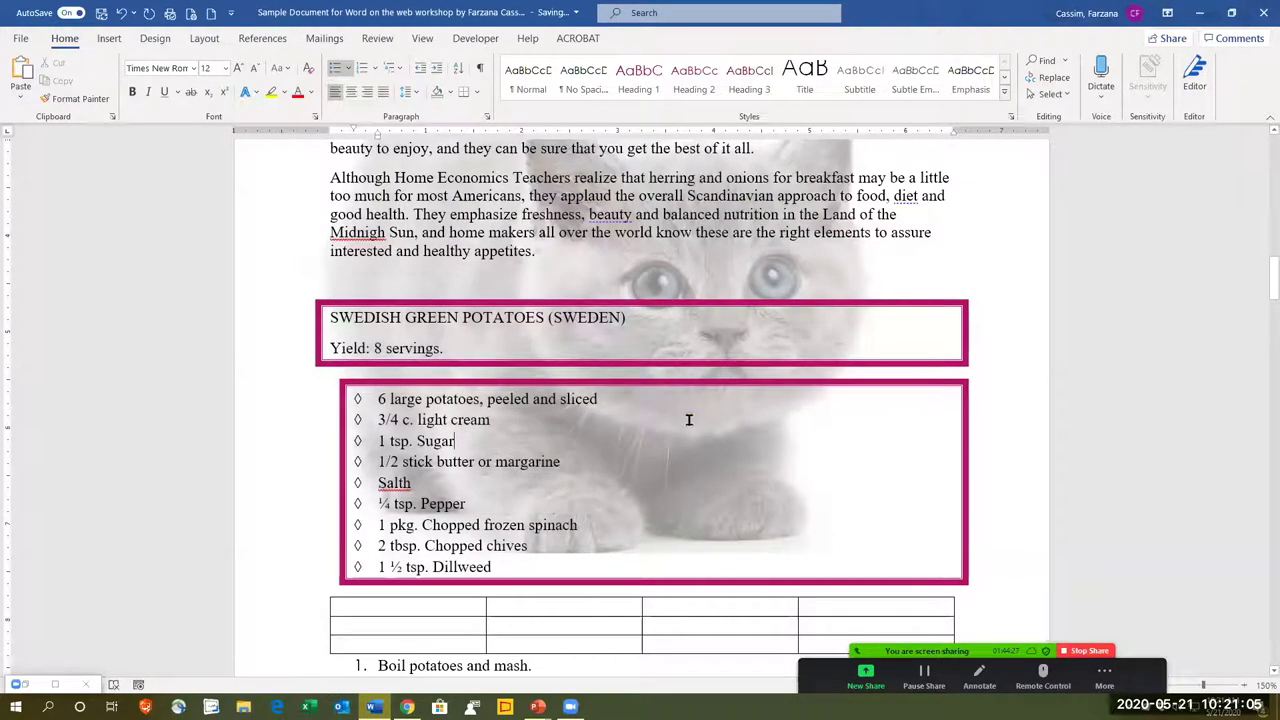
Scroll down through the desktop document
{"action": "scroll", "coordinate": [590, 400], "scroll_direction": "down", "scroll_amount": 1}
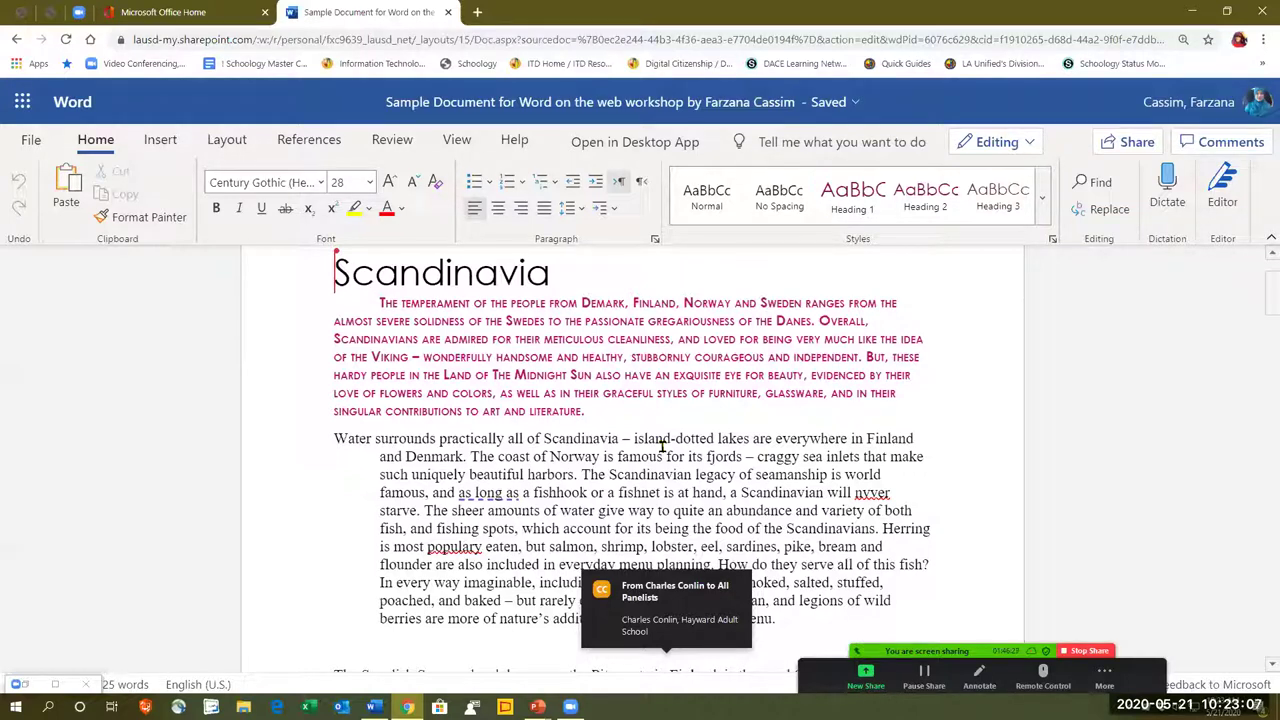
Reload office.com in the Office home tab, then go back to the Scandinavia document tab
{"action": "left_click", "coordinate": [477, 12]}
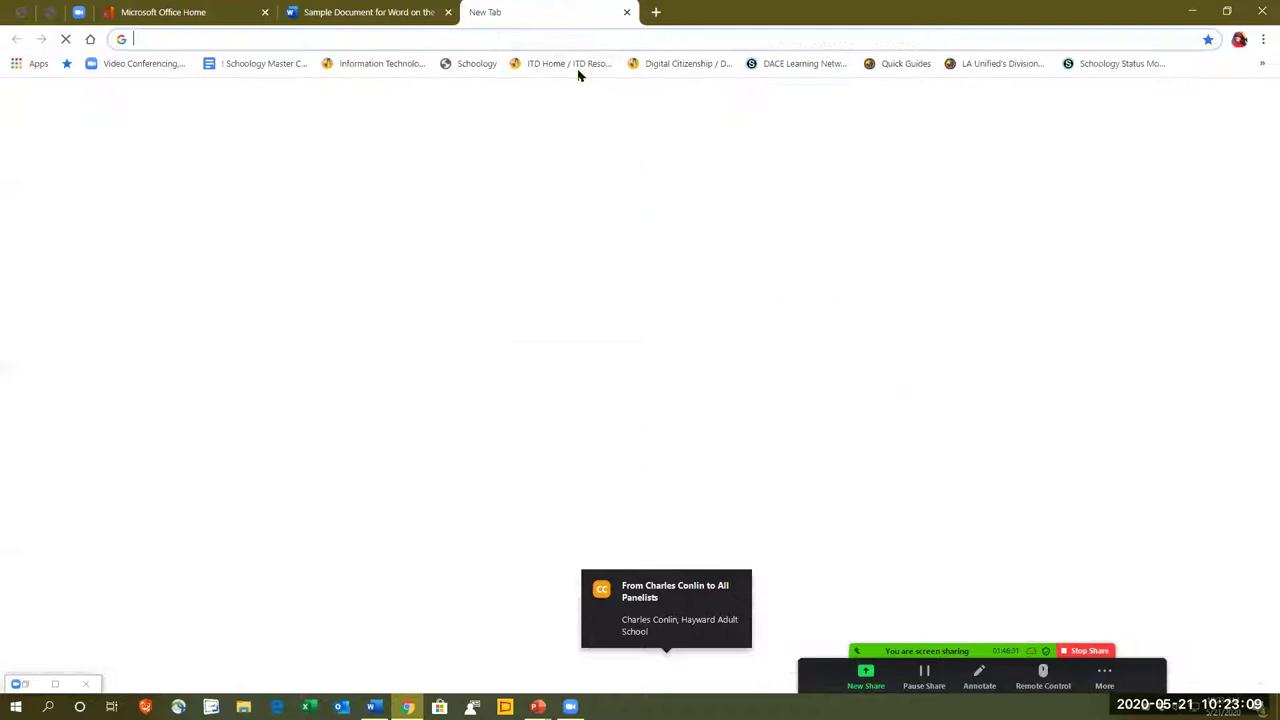
{"action": "left_click", "coordinate": [186, 12]}
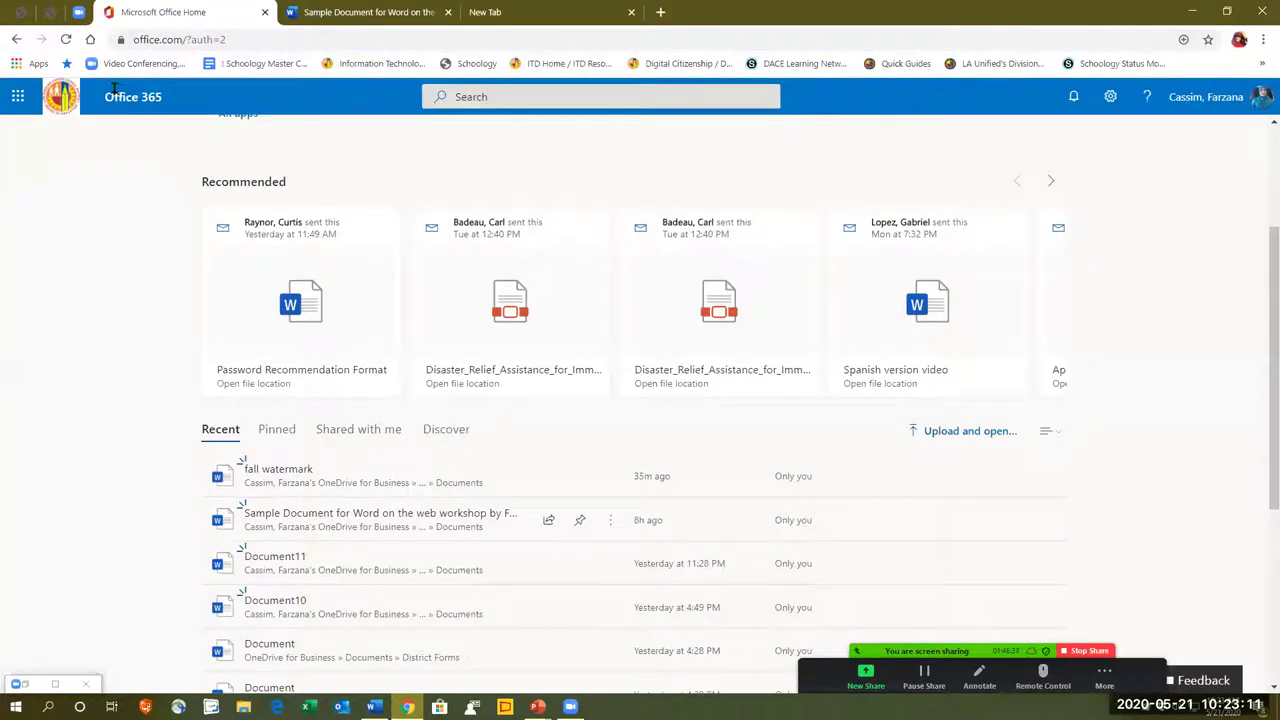
{"action": "left_click", "coordinate": [294, 40]}
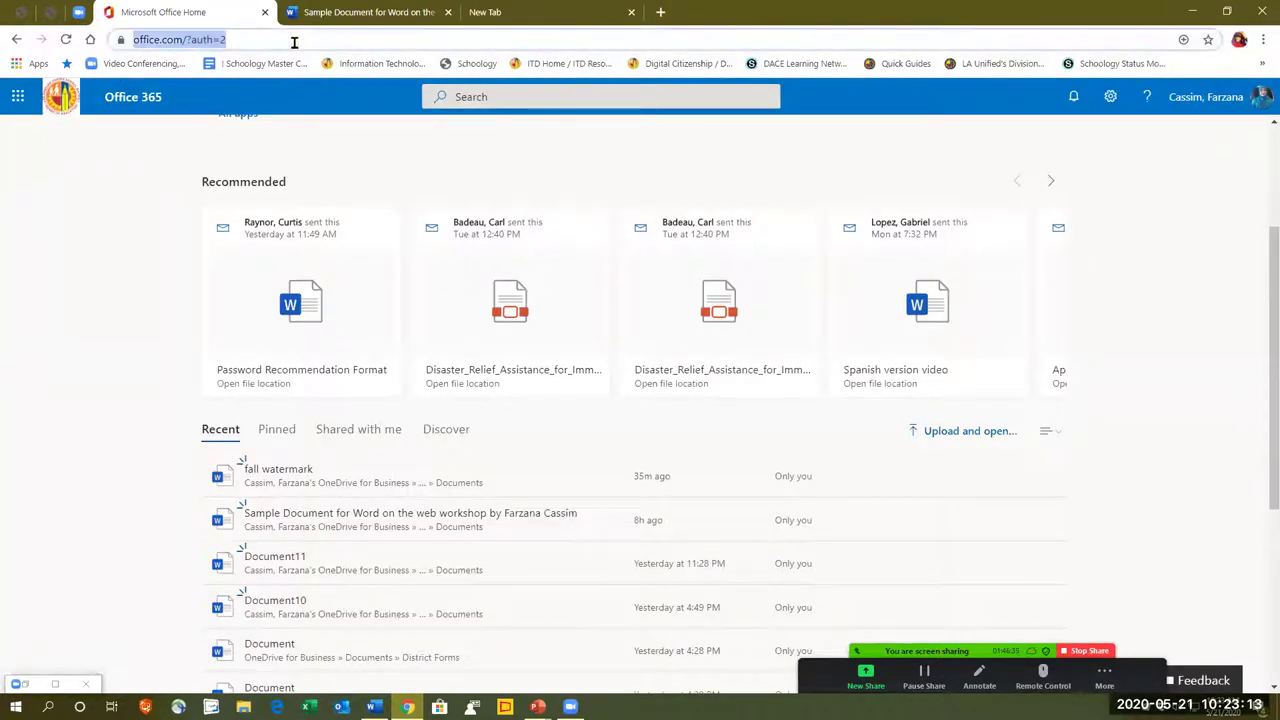
{"action": "type", "text": "of"}
{"action": "key", "text": "Return"}
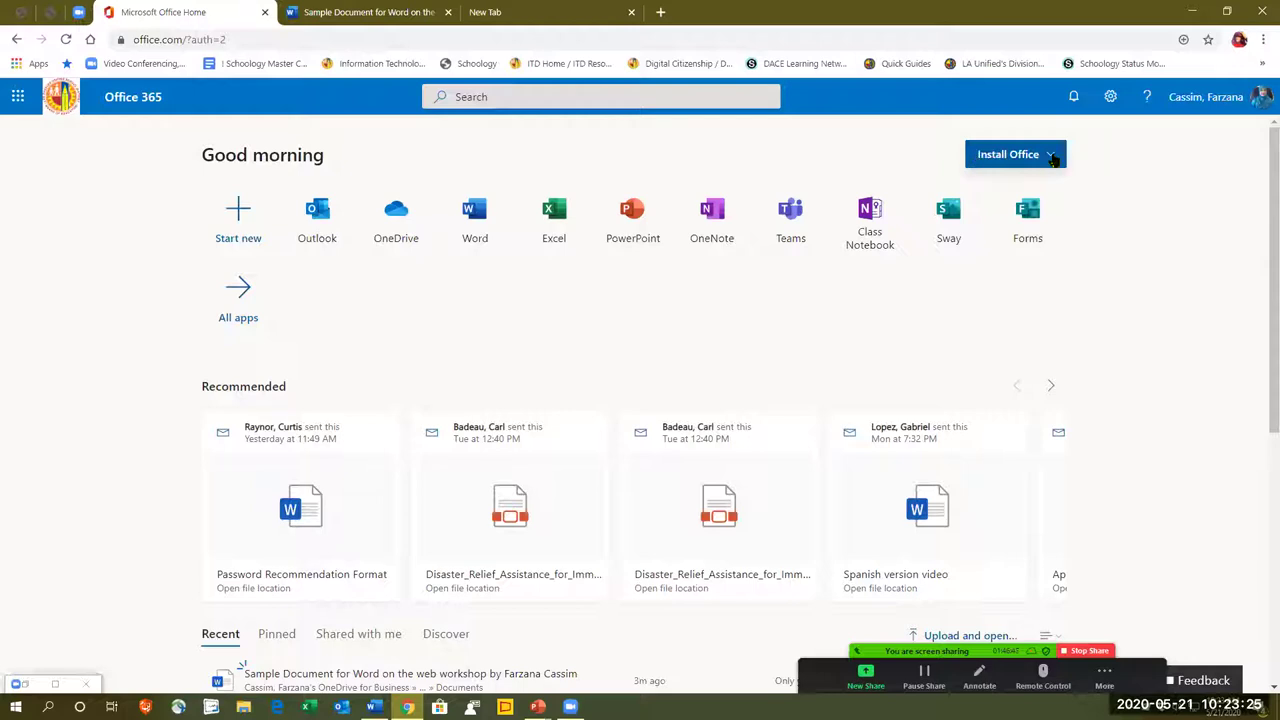
{"action": "left_click", "coordinate": [357, 11]}
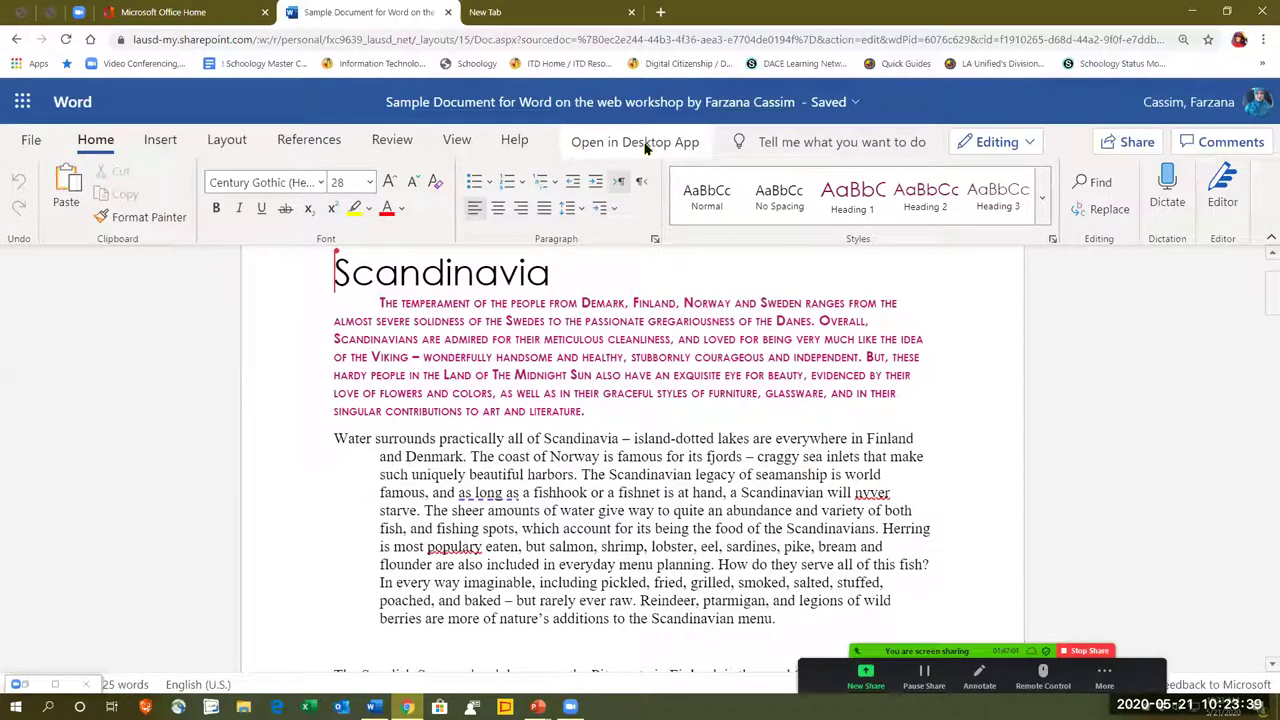
Choose Open in Desktop App for the Scandinavia document
{"action": "left_click", "coordinate": [645, 147]}
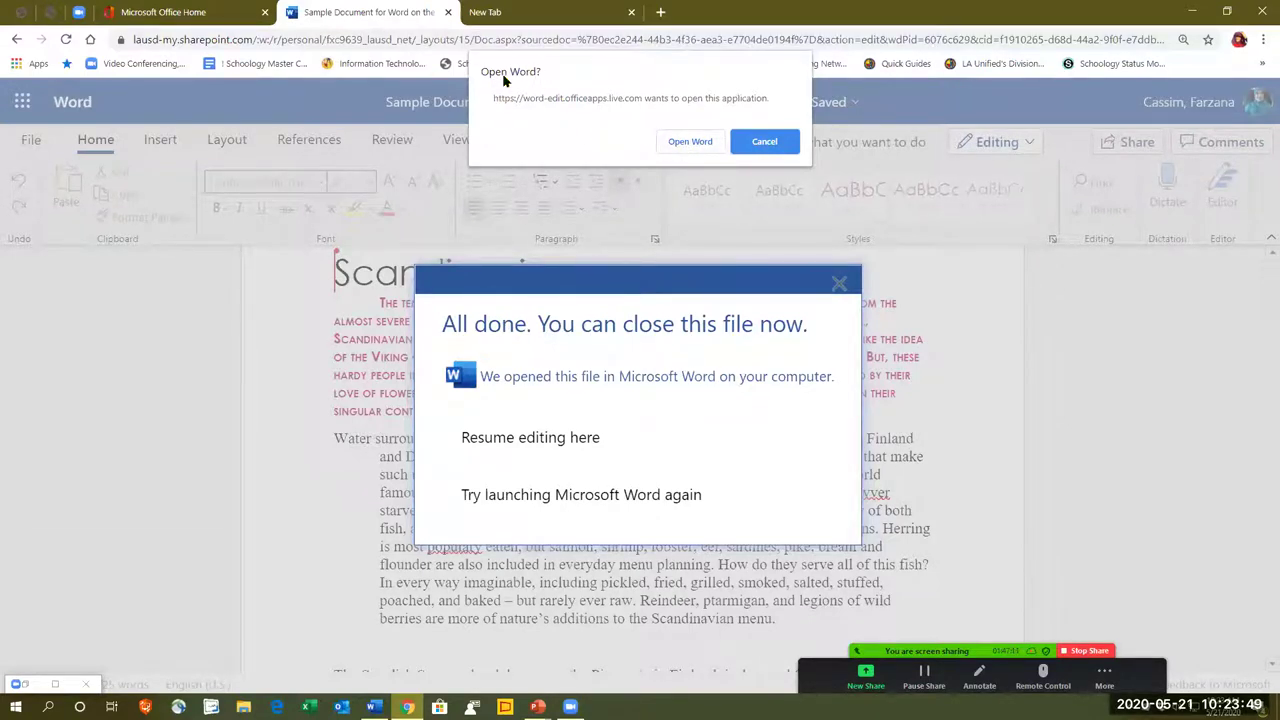
Allow the browser to launch desktop Word and scroll up to the introduction and water paragraph
{"action": "left_click", "coordinate": [688, 143]}
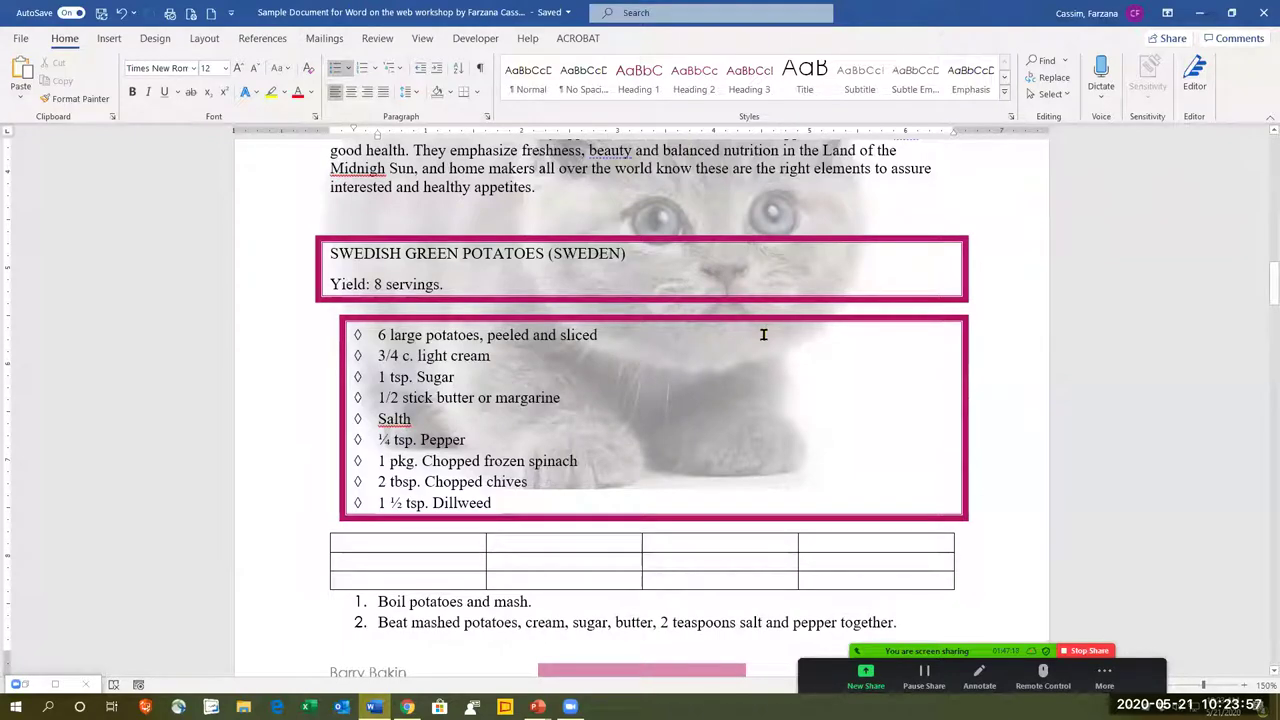
{"action": "scroll", "coordinate": [763, 333], "scroll_direction": "up", "scroll_amount": 5}
{"action": "scroll", "coordinate": [763, 333], "scroll_direction": "up", "scroll_amount": 15}
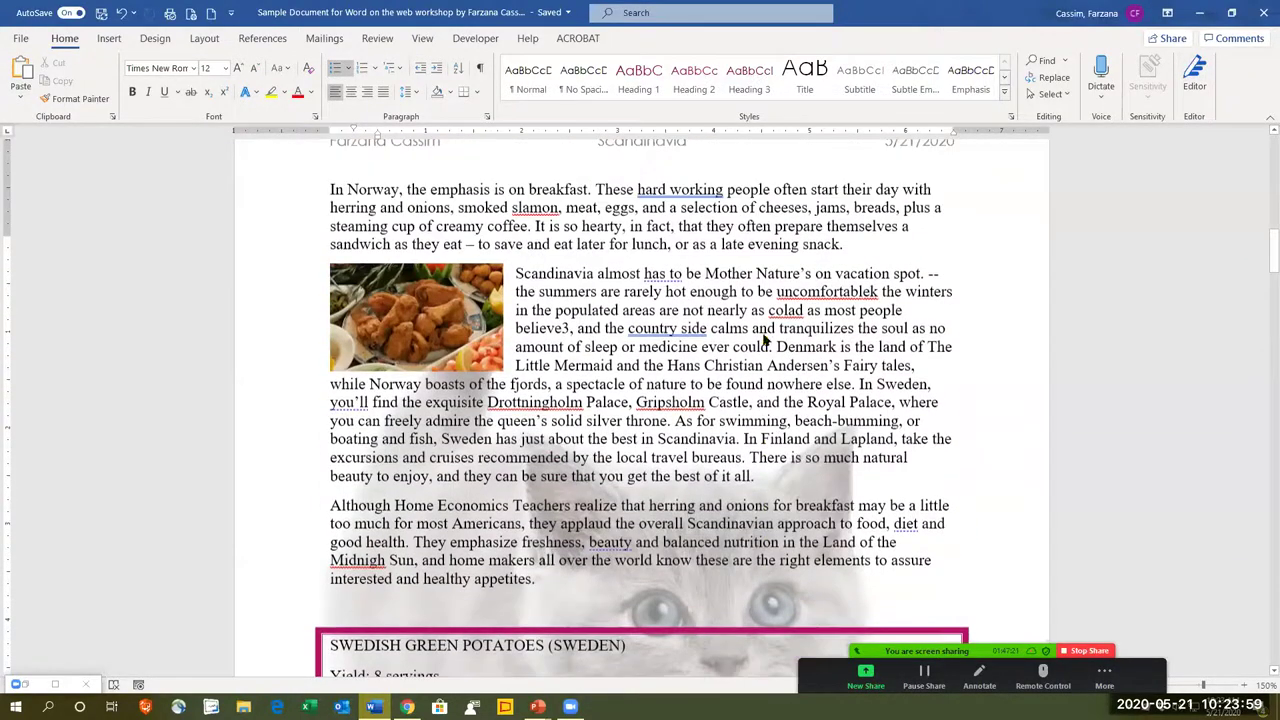
{"action": "scroll", "coordinate": [765, 334], "scroll_direction": "up", "scroll_amount": 5}
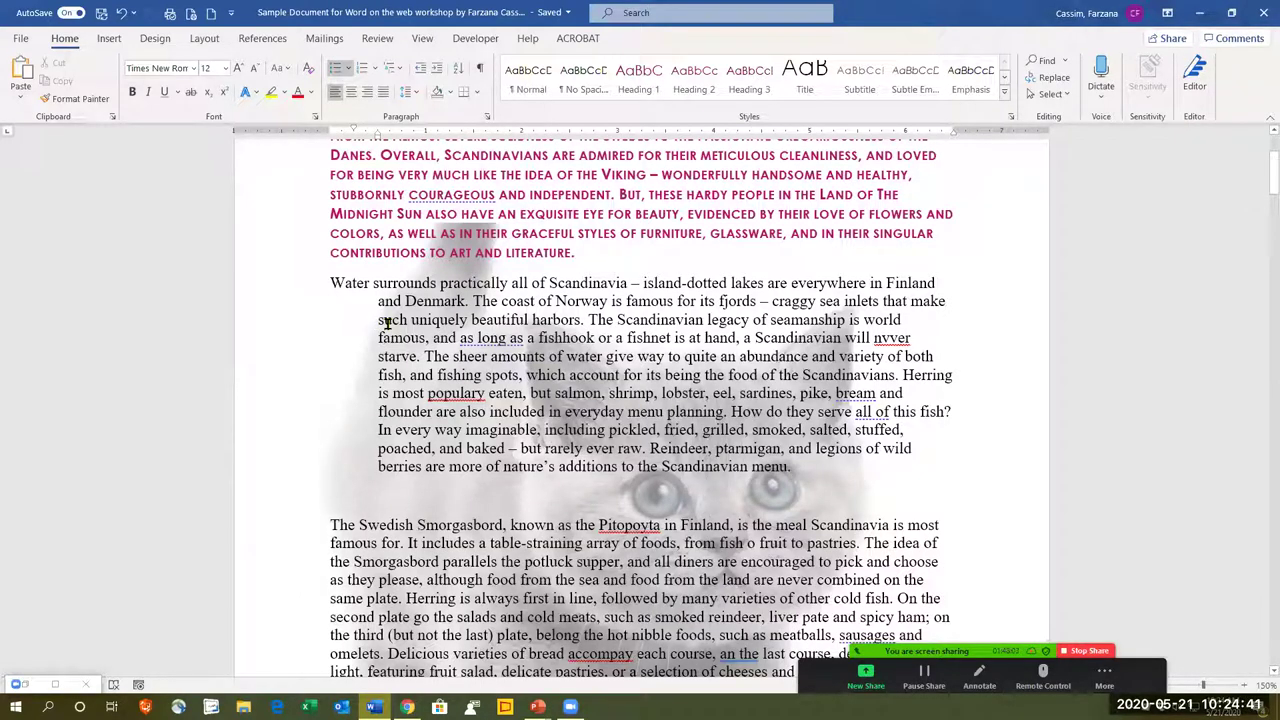
Type the author's full name on its own line before 'Water surrounds'
{"action": "left_click", "coordinate": [560, 282]}
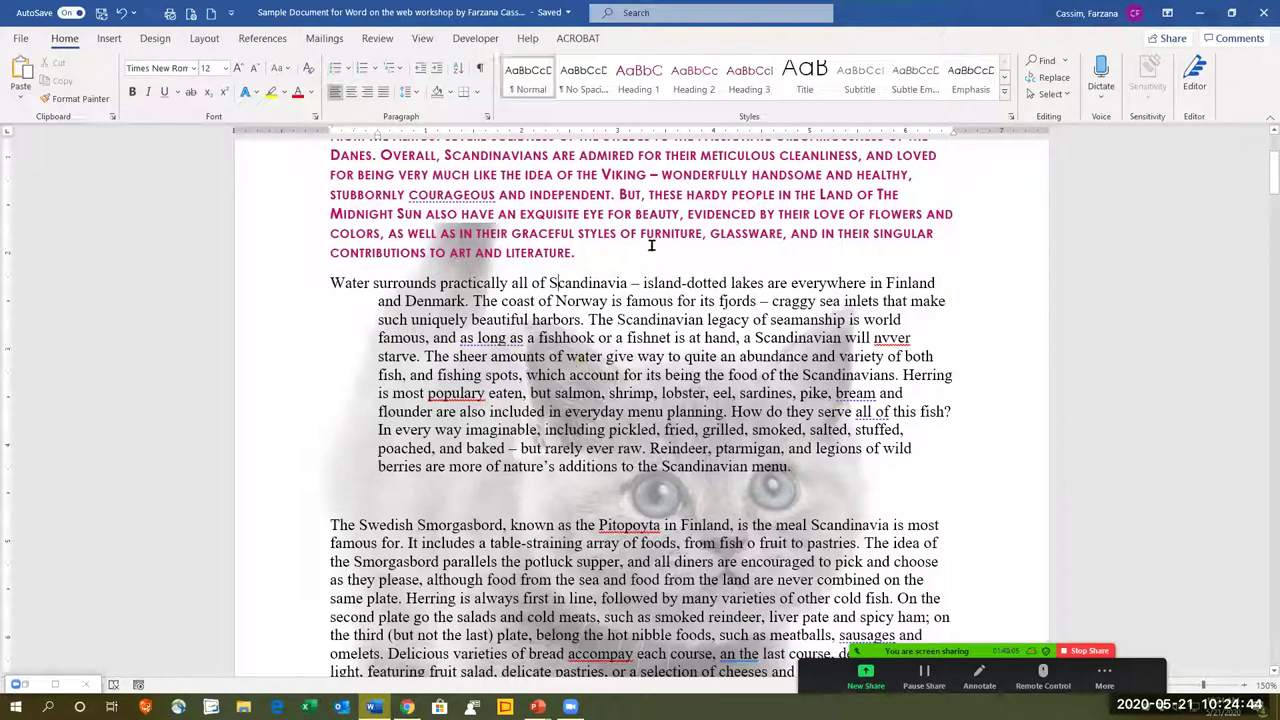
{"action": "left_click", "coordinate": [330, 282]}
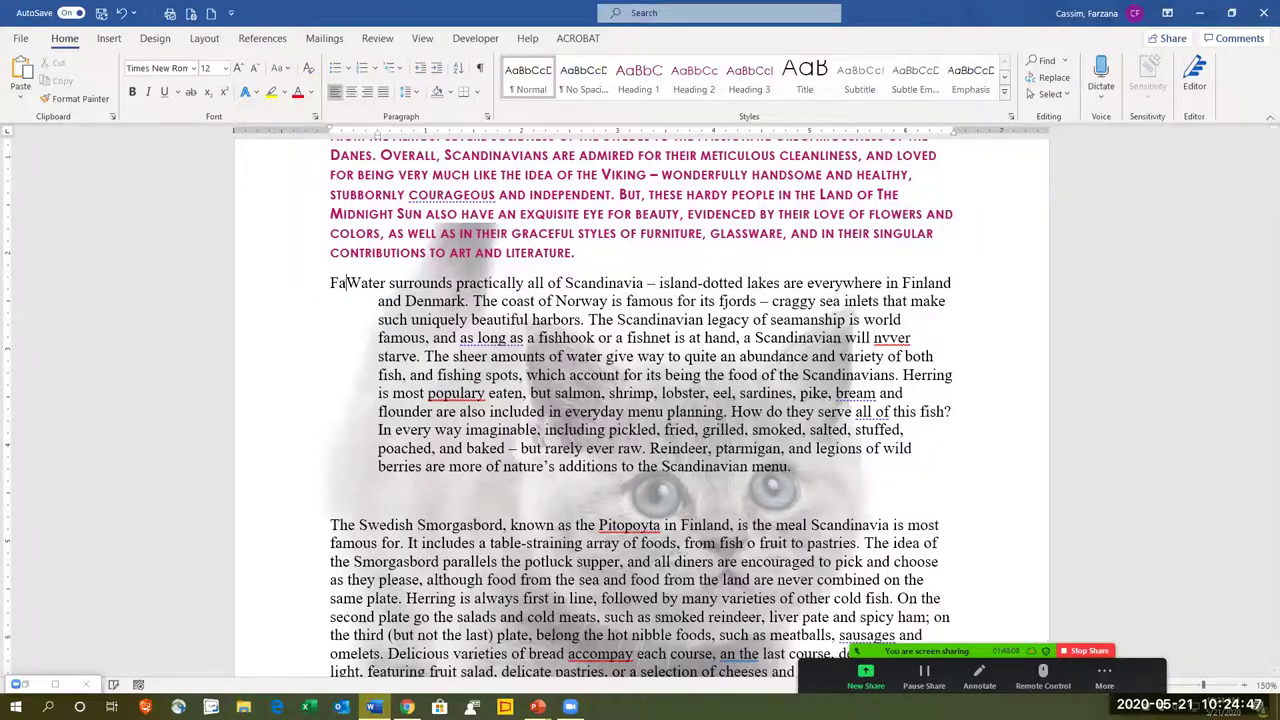
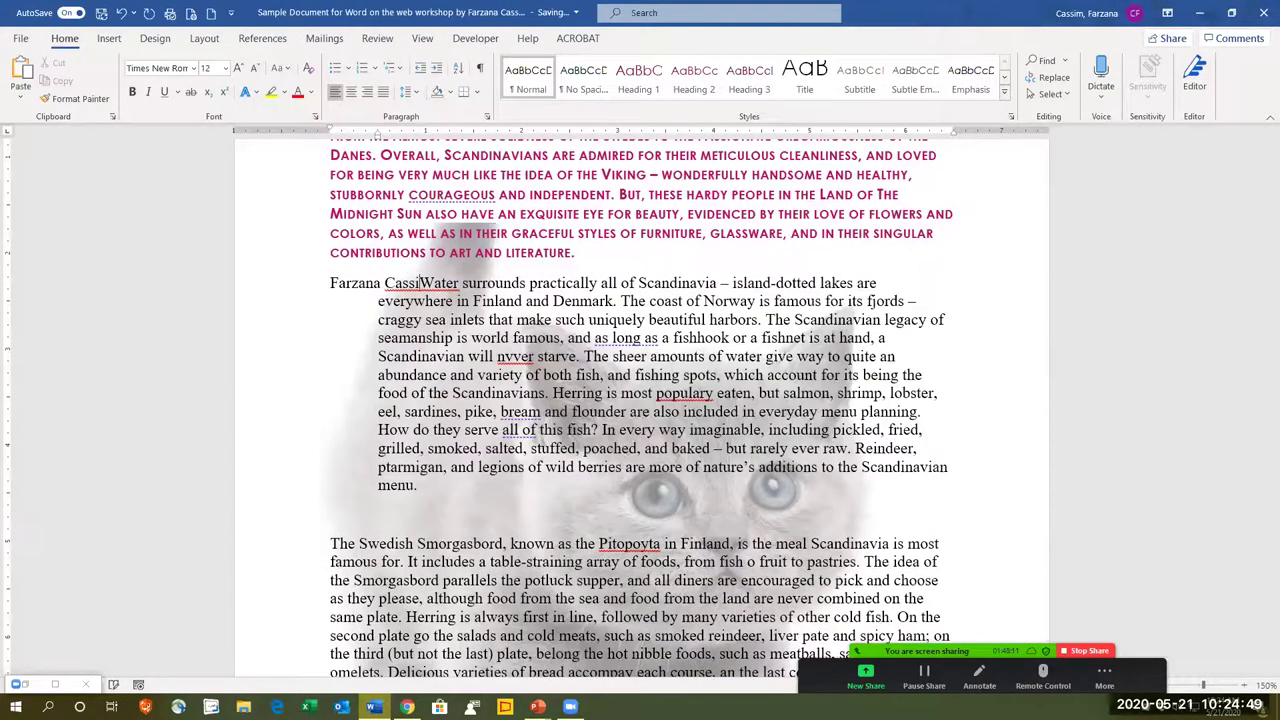
{"action": "key", "text": "Return"}
{"action": "key", "text": "Return"}
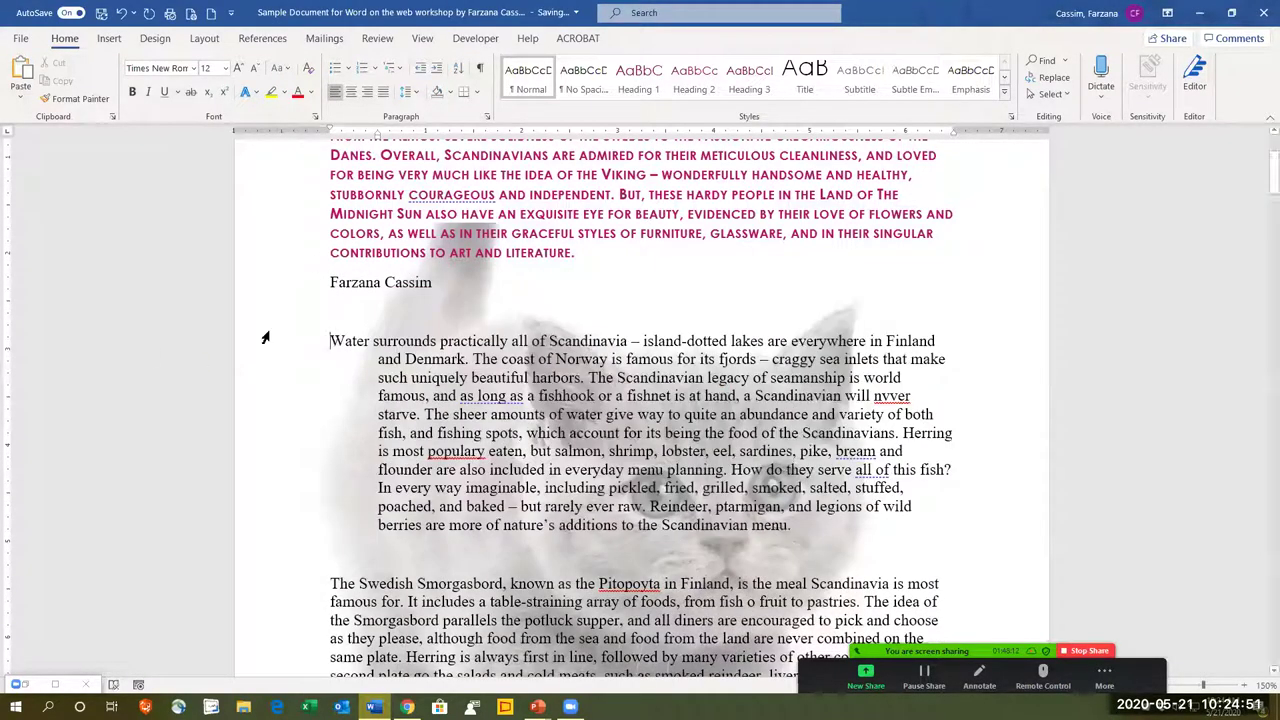
Make the author's name line bold, 20 pt and centred
{"action": "left_click", "coordinate": [271, 288]}
{"action": "left_click", "coordinate": [134, 93]}
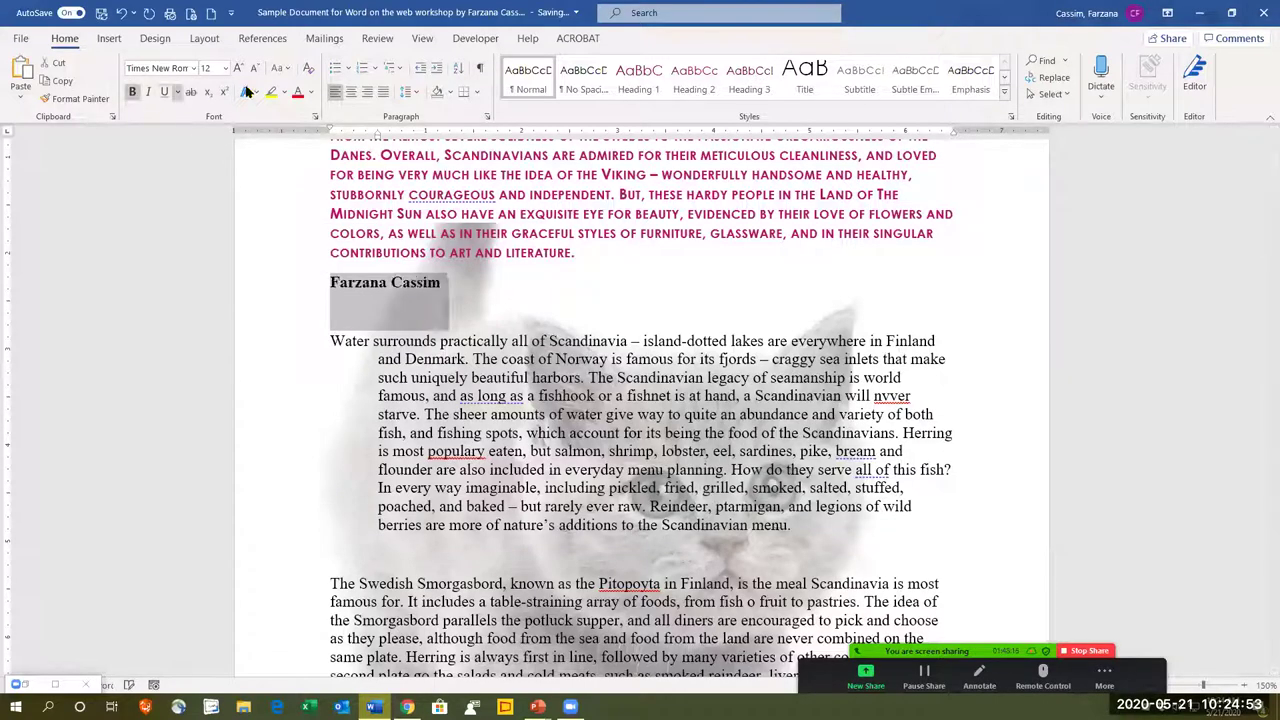
{"action": "left_click", "coordinate": [240, 70]}
{"action": "left_click", "coordinate": [240, 70]}
{"action": "left_click", "coordinate": [240, 70]}
{"action": "left_click", "coordinate": [240, 70]}
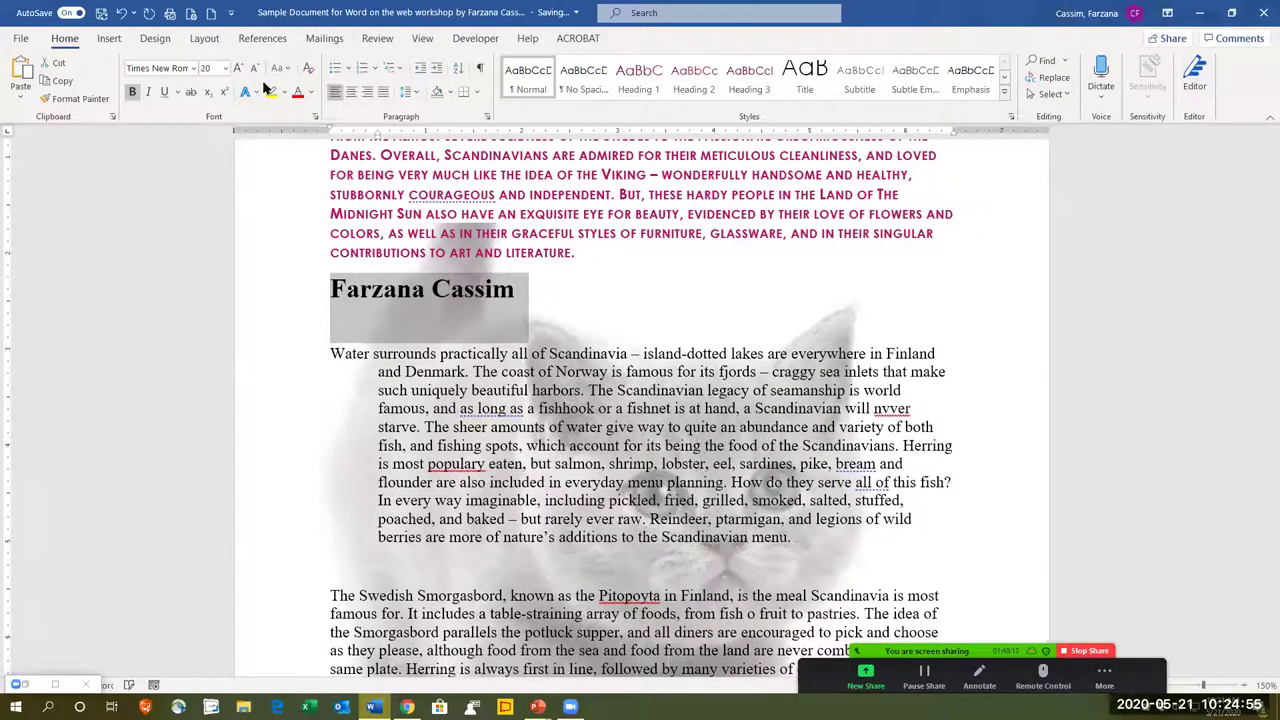
{"action": "left_click", "coordinate": [354, 94]}
{"action": "left_click", "coordinate": [752, 318]}
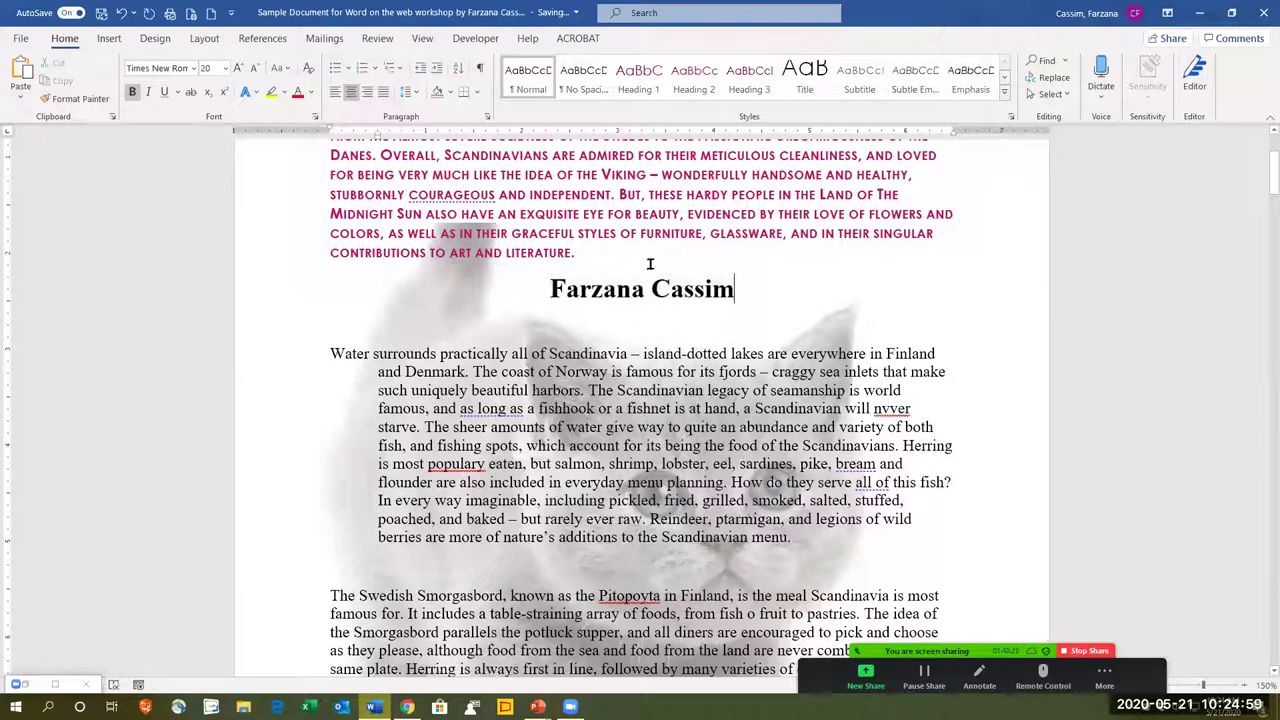
{"action": "key", "text": "ctrl+Home"}
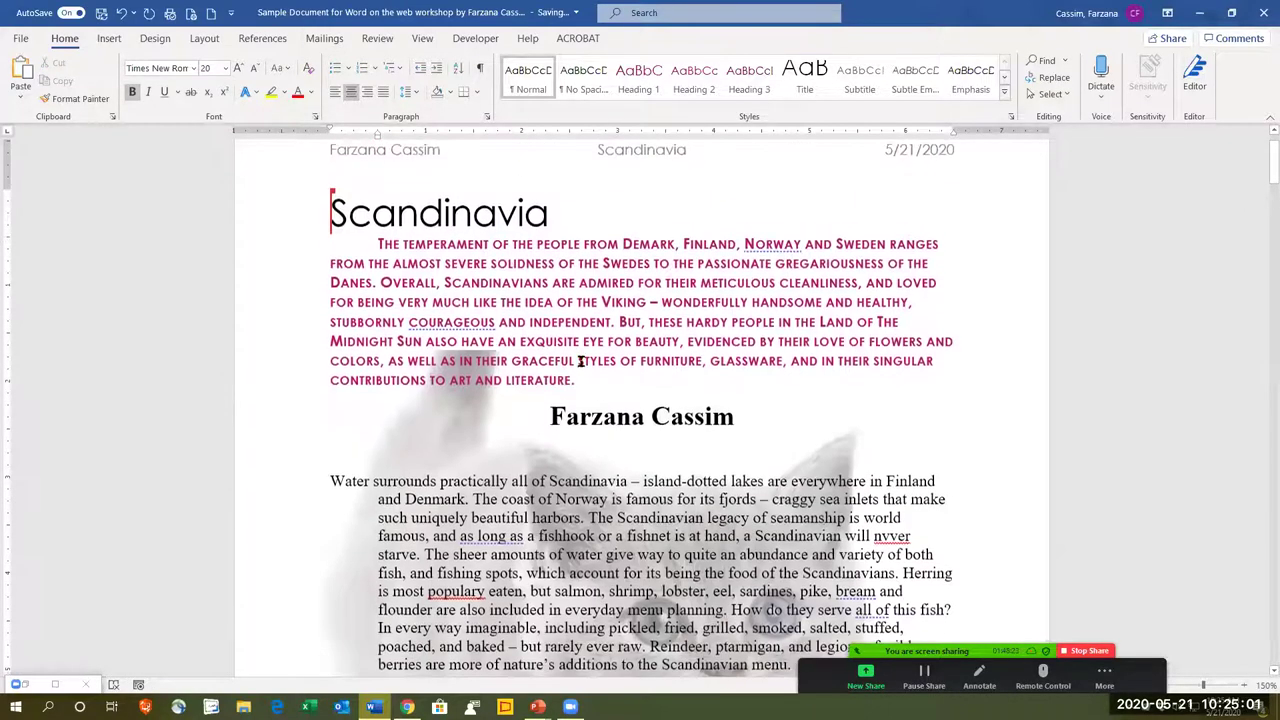
{"action": "left_click", "coordinate": [585, 380]}
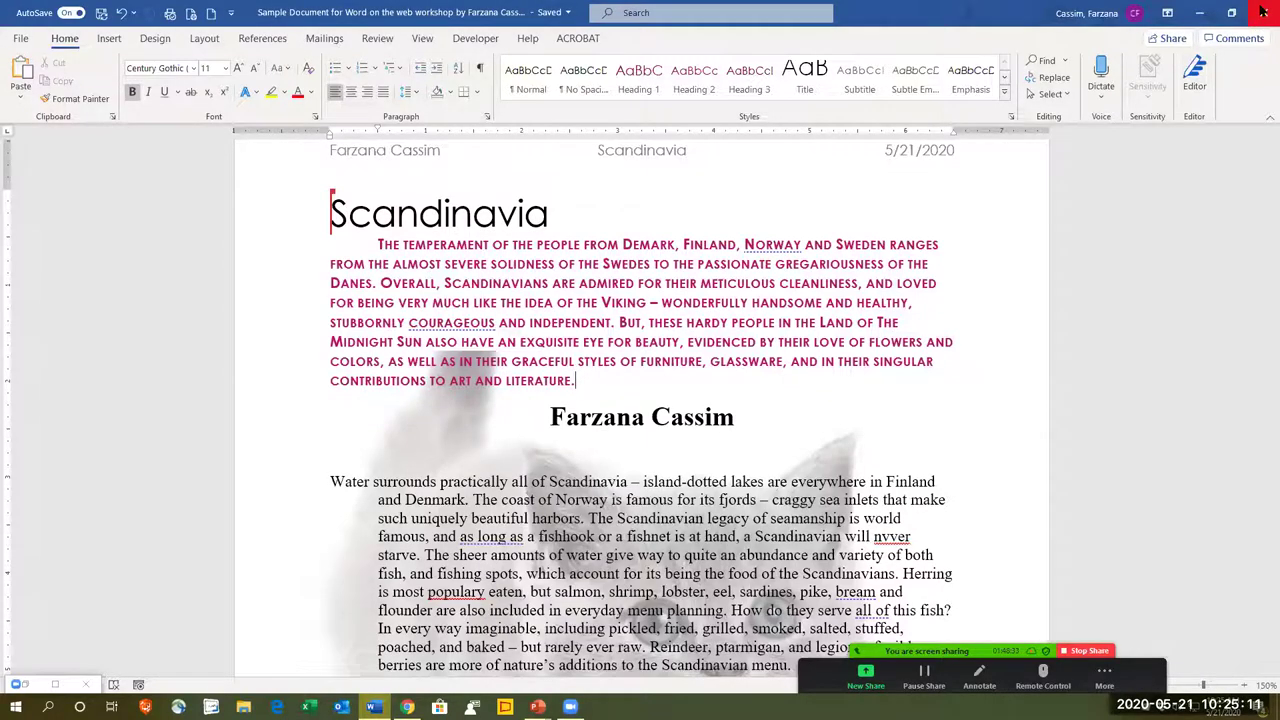
Close desktop Word and switch back to the browser
{"action": "left_click", "coordinate": [1262, 10]}
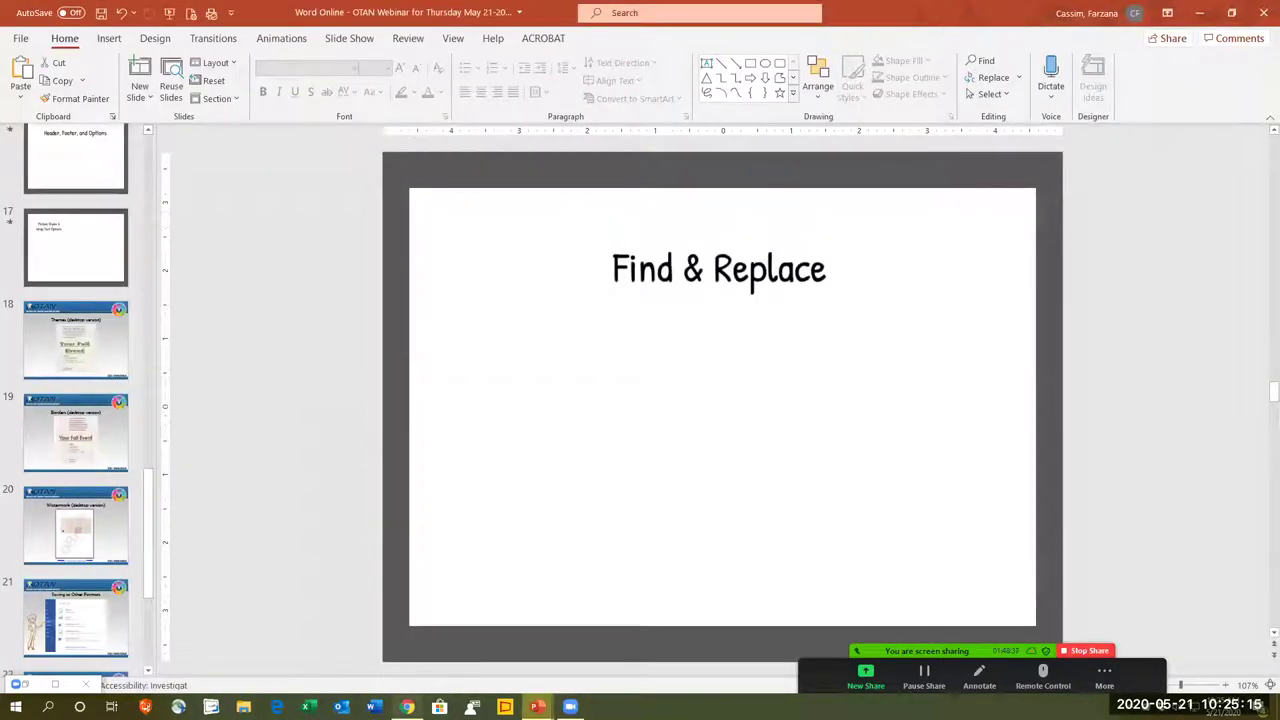
{"action": "key", "text": "alt+Tab"}
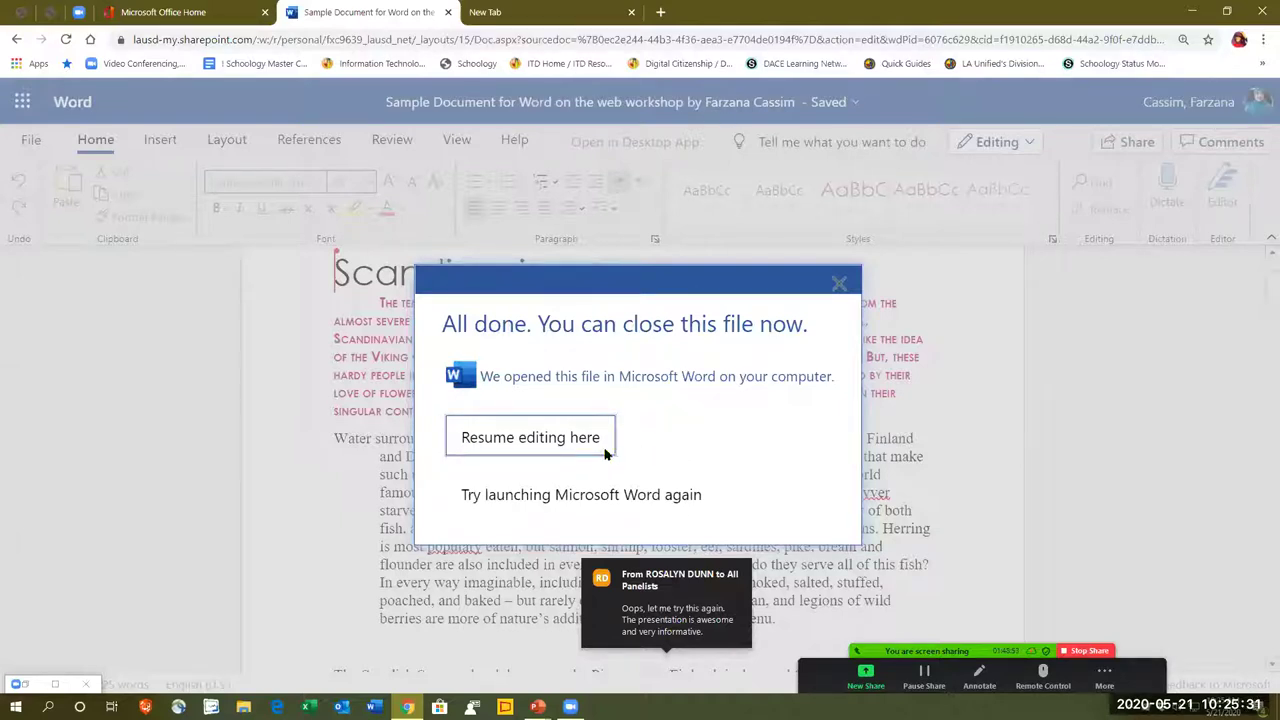
Resume editing in Word for the web and review the new centred author's name line
{"action": "left_click", "coordinate": [518, 446]}
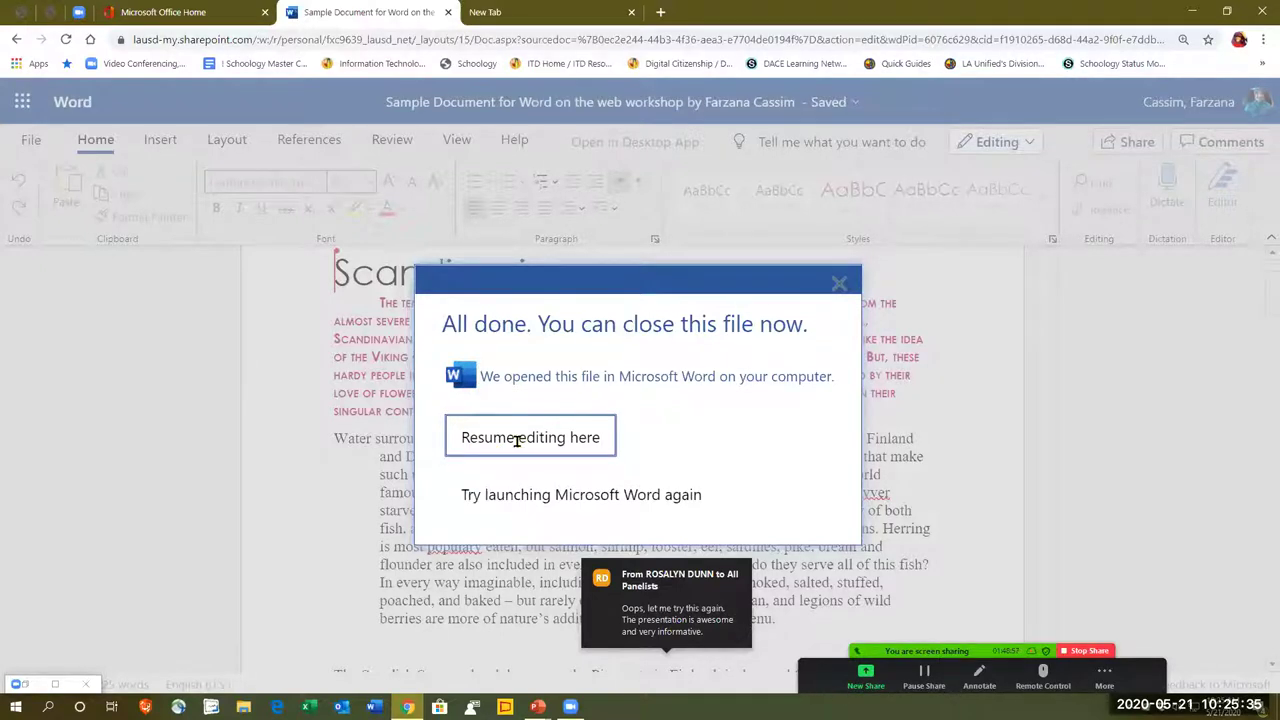
{"action": "scroll", "coordinate": [539, 445], "scroll_direction": "down", "scroll_amount": 3}
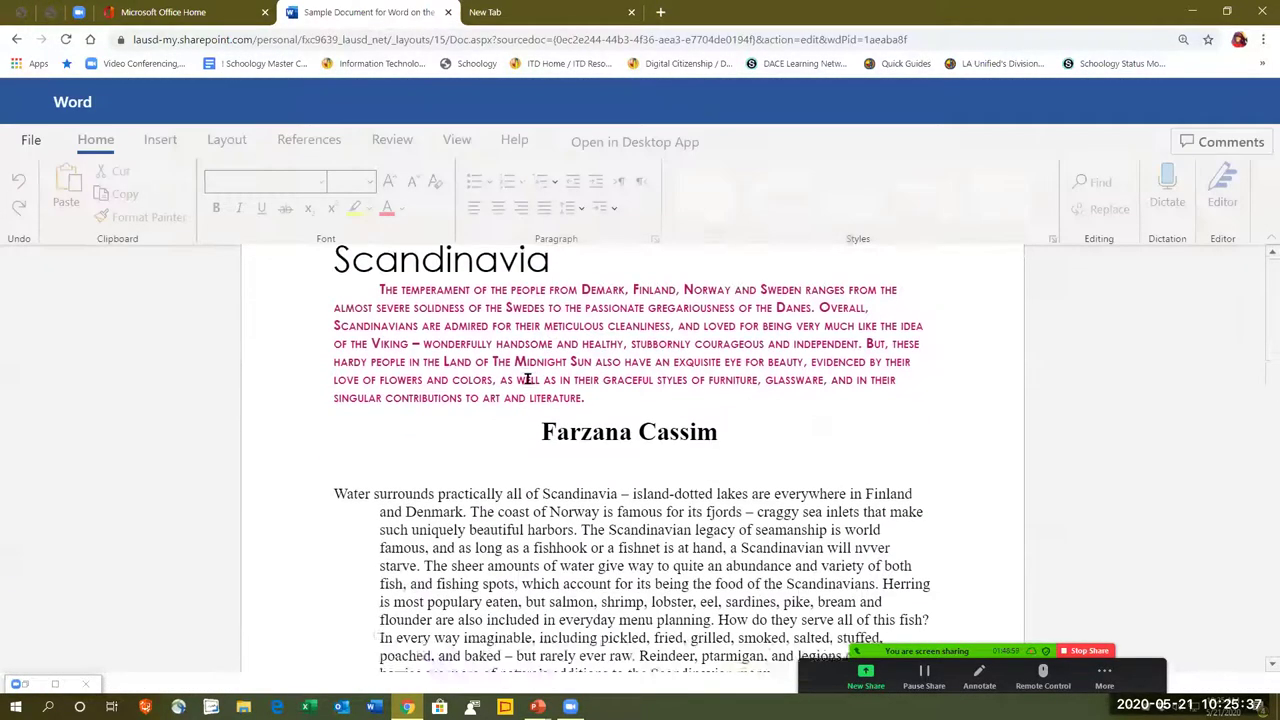
{"action": "mouse_move", "coordinate": [542, 348]}
{"action": "left_mouse_down"}
{"action": "mouse_move", "coordinate": [724, 350]}
{"action": "mouse_move", "coordinate": [541, 350]}
{"action": "left_mouse_up"}
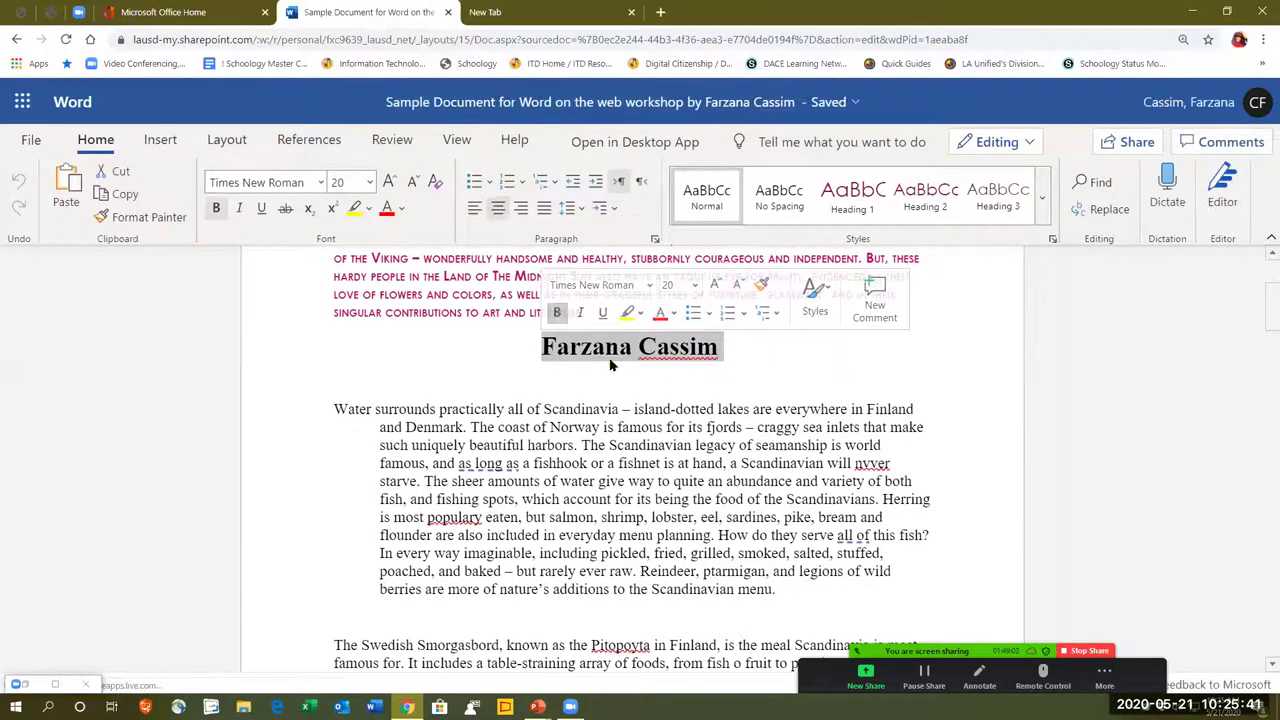
{"action": "left_click", "coordinate": [612, 364]}
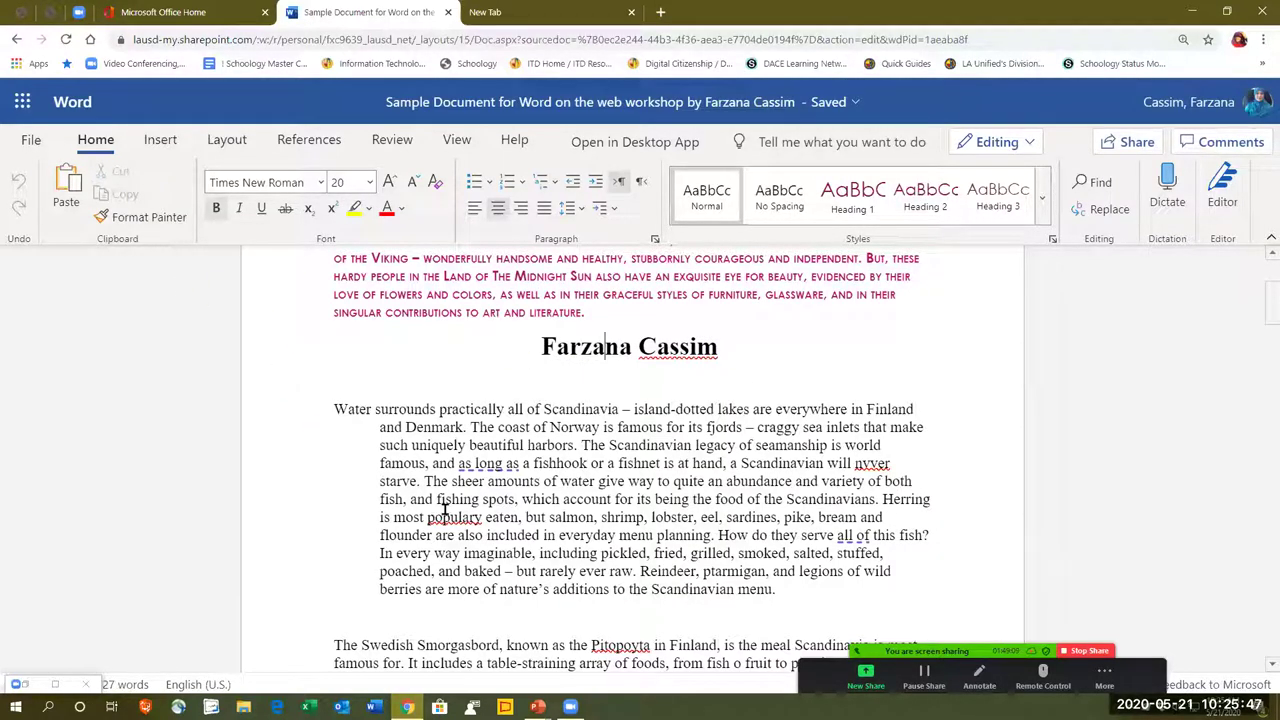
{"action": "scroll", "coordinate": [530, 388], "scroll_direction": "down", "scroll_amount": 3}
{"action": "scroll", "coordinate": [530, 388], "scroll_direction": "down", "scroll_amount": 15}
{"action": "scroll", "coordinate": [528, 388], "scroll_direction": "down", "scroll_amount": 20}
{"action": "scroll", "coordinate": [527, 388], "scroll_direction": "down", "scroll_amount": 5}
{"action": "scroll", "coordinate": [527, 388], "scroll_direction": "up", "scroll_amount": 20}
{"action": "scroll", "coordinate": [526, 388], "scroll_direction": "up", "scroll_amount": 20}
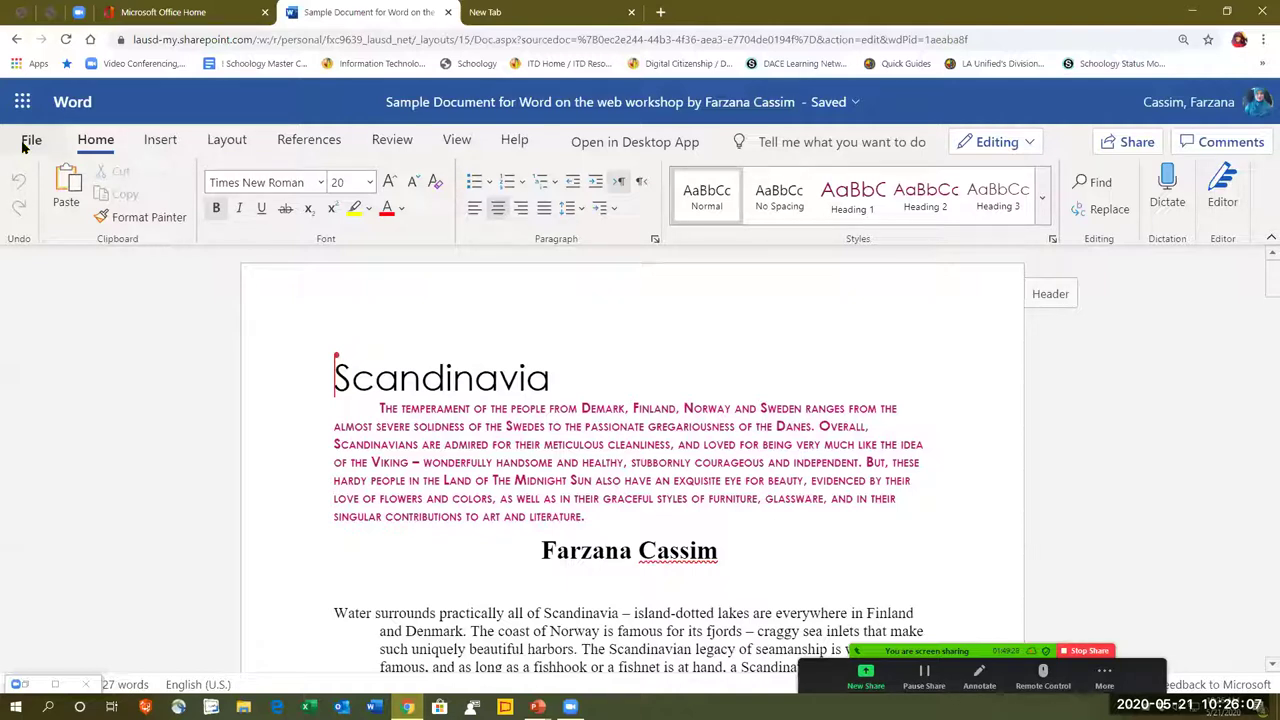
Open the File pane with recent documents, then close it with Esc
{"action": "left_click", "coordinate": [30, 143]}
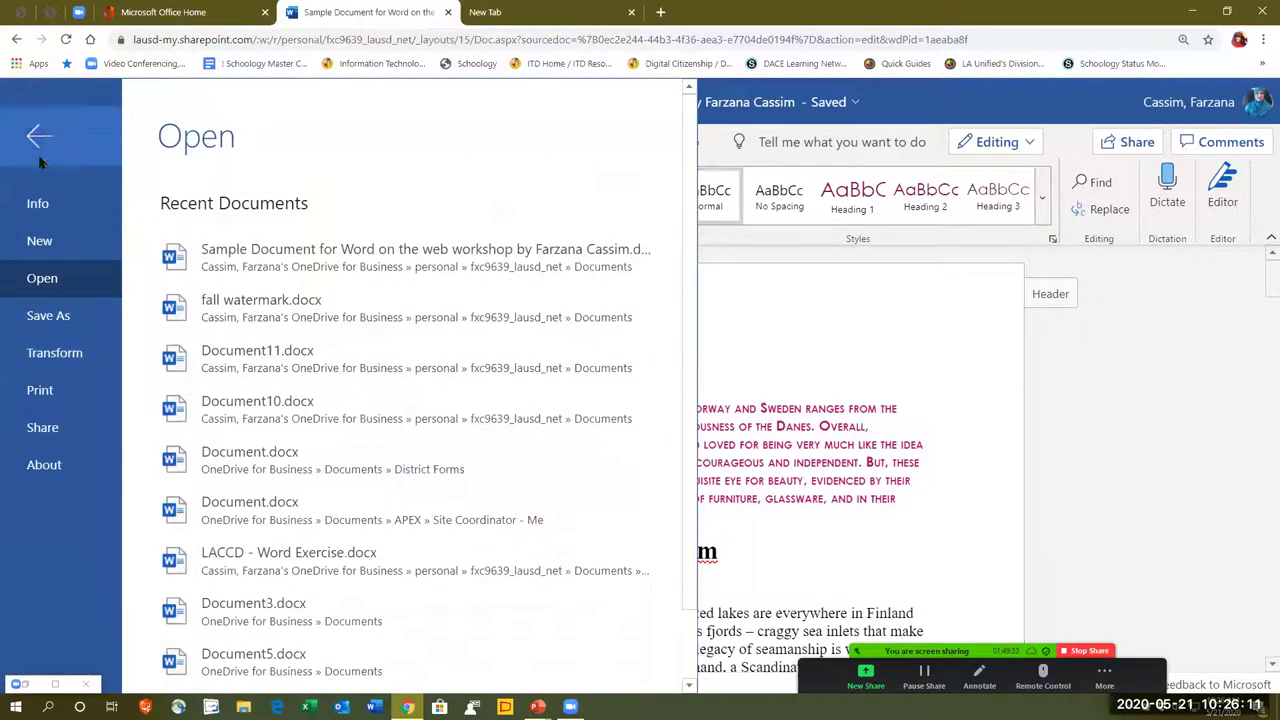
{"action": "key", "text": "Escape"}
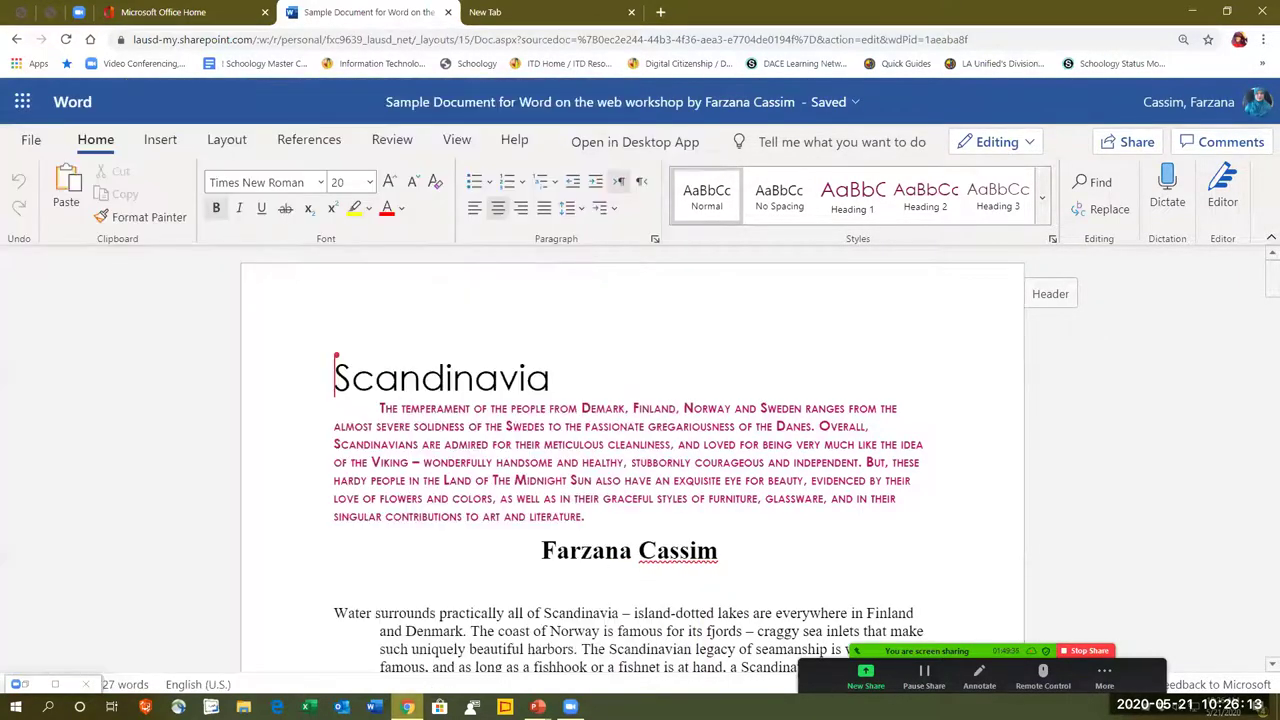
{"action": "mouse_move", "coordinate": [537, 706]}
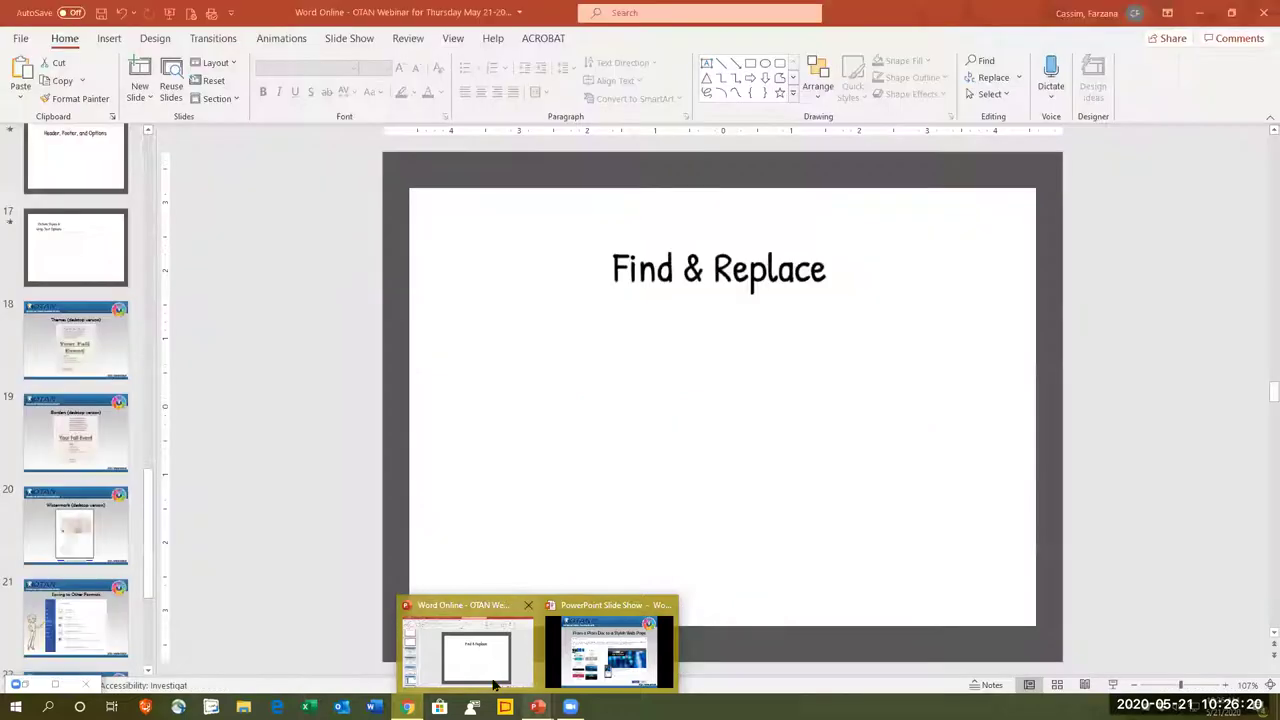
Run the PowerPoint slide show to 'Saving to Other Formats', end it, and return to Word for the web
{"action": "mouse_move", "coordinate": [470, 645]}
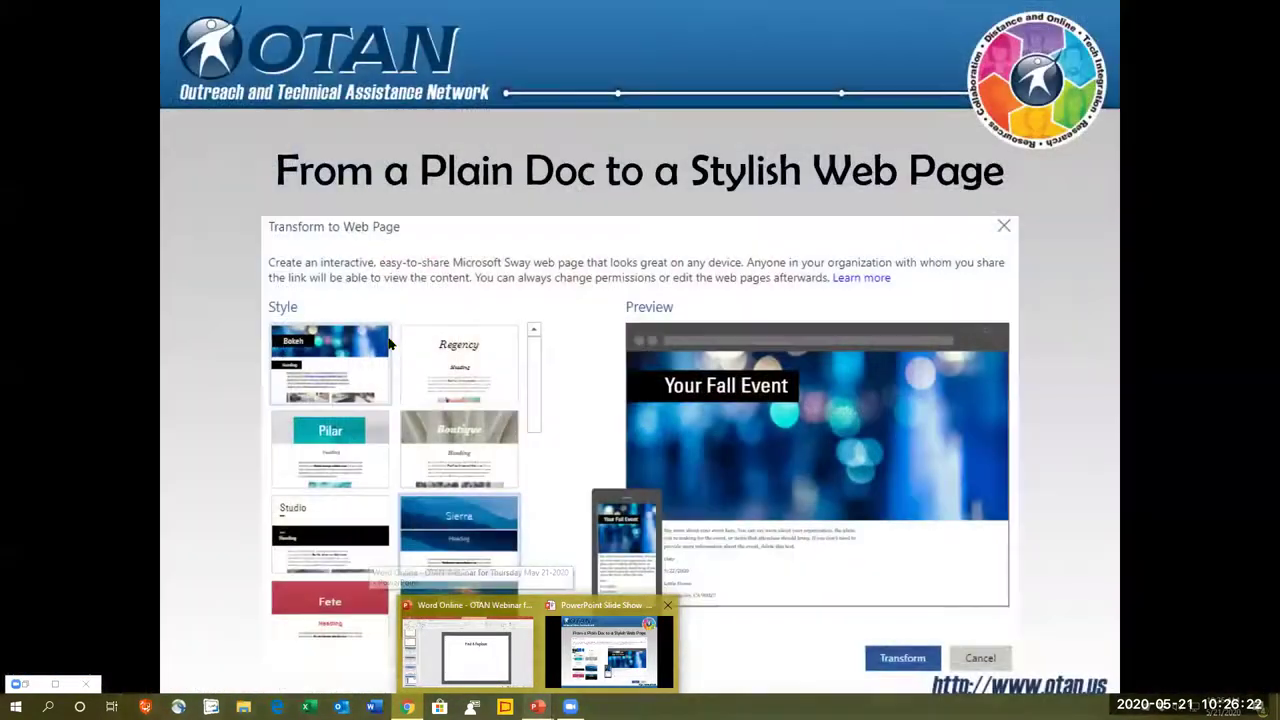
{"action": "left_click", "coordinate": [610, 650]}
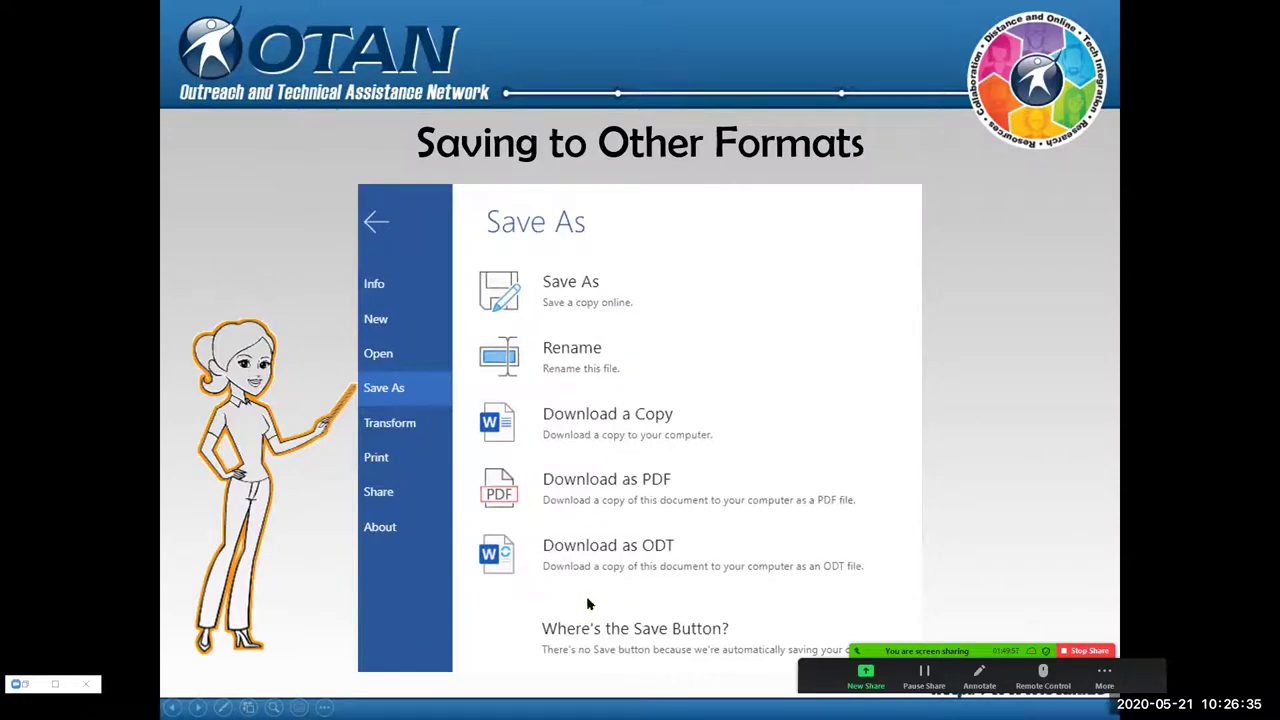
{"action": "key", "text": "Escape"}
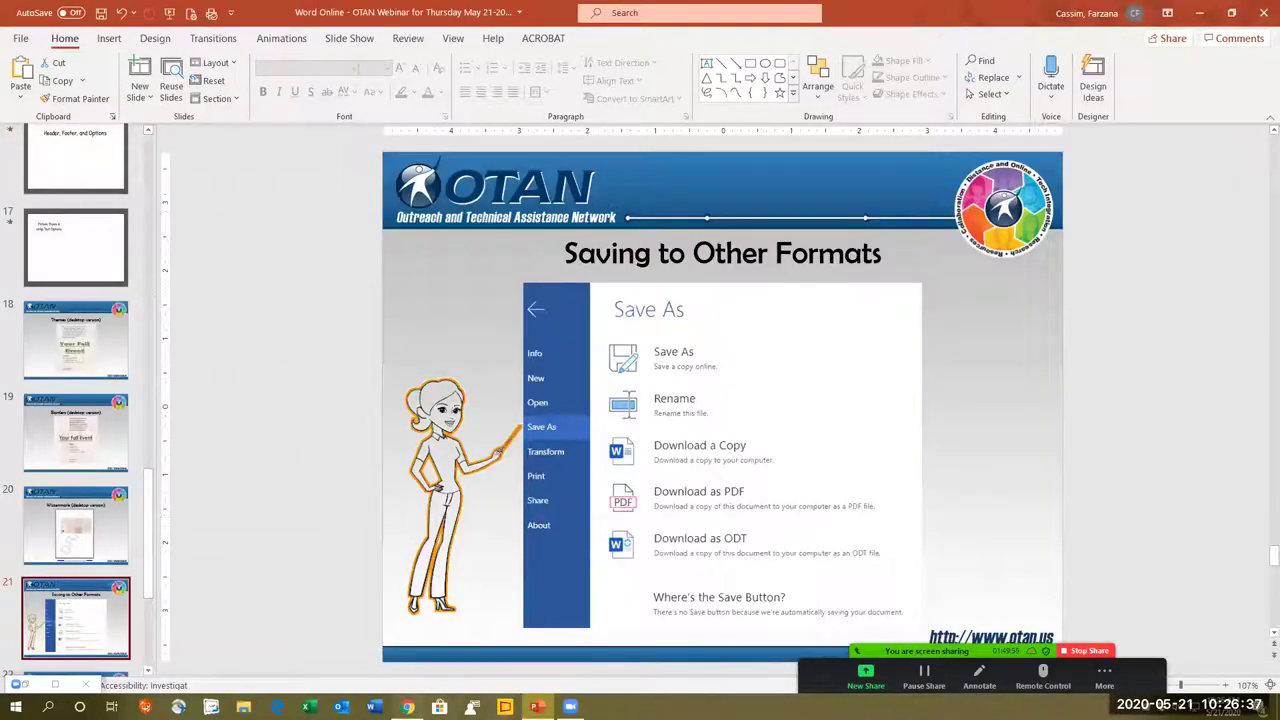
{"action": "left_click", "coordinate": [407, 707]}
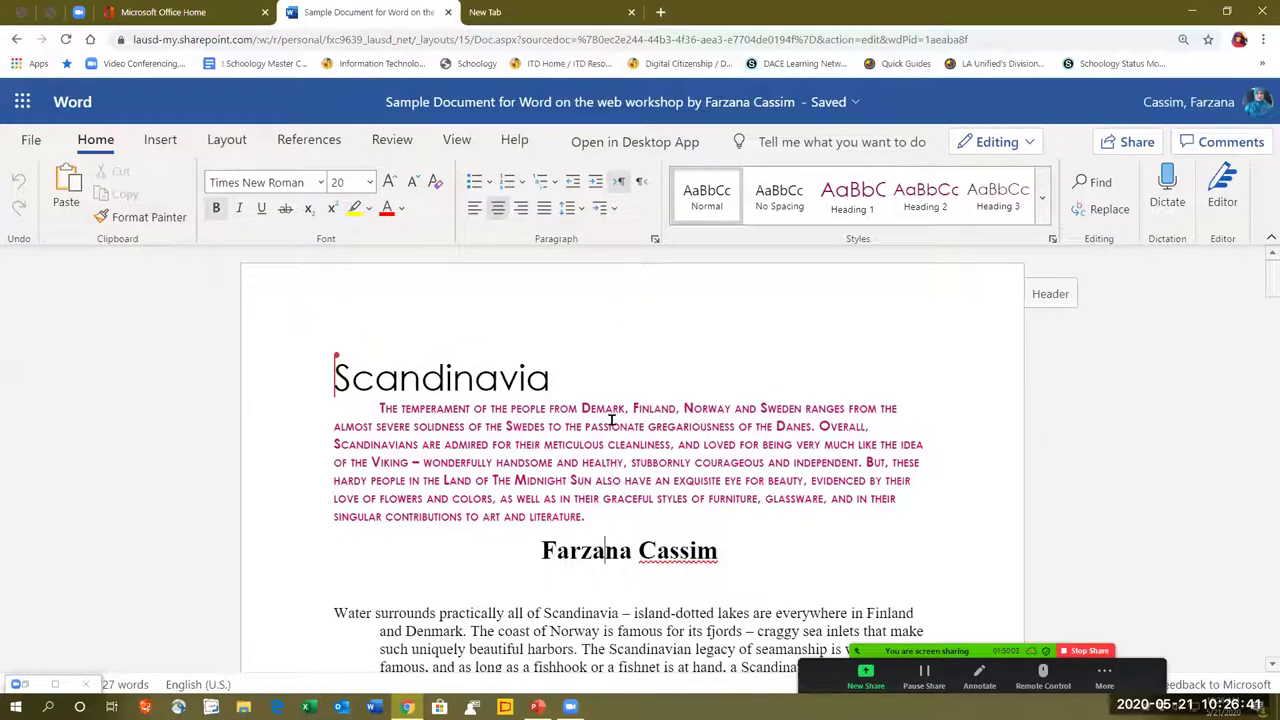
Prepare a downloadable copy through Save As, close the ready notice without downloading, and reopen the File pane
{"action": "left_click", "coordinate": [30, 139]}
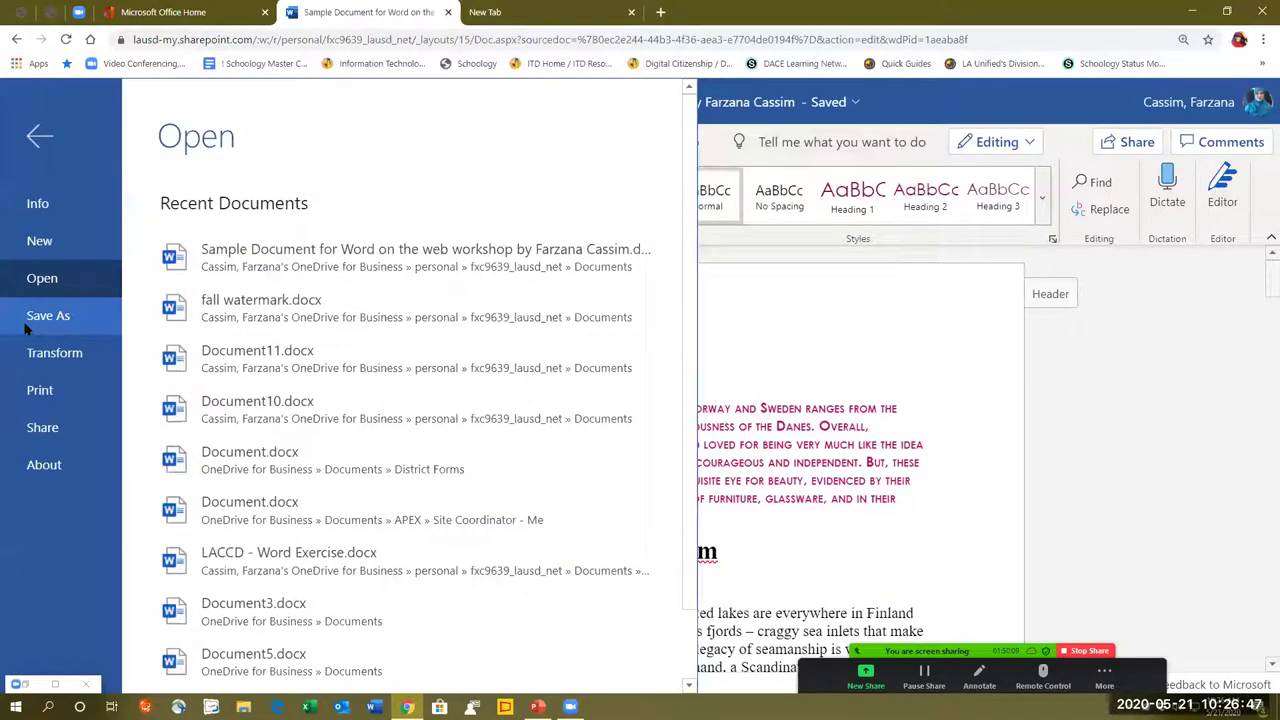
{"action": "left_click", "coordinate": [42, 320]}
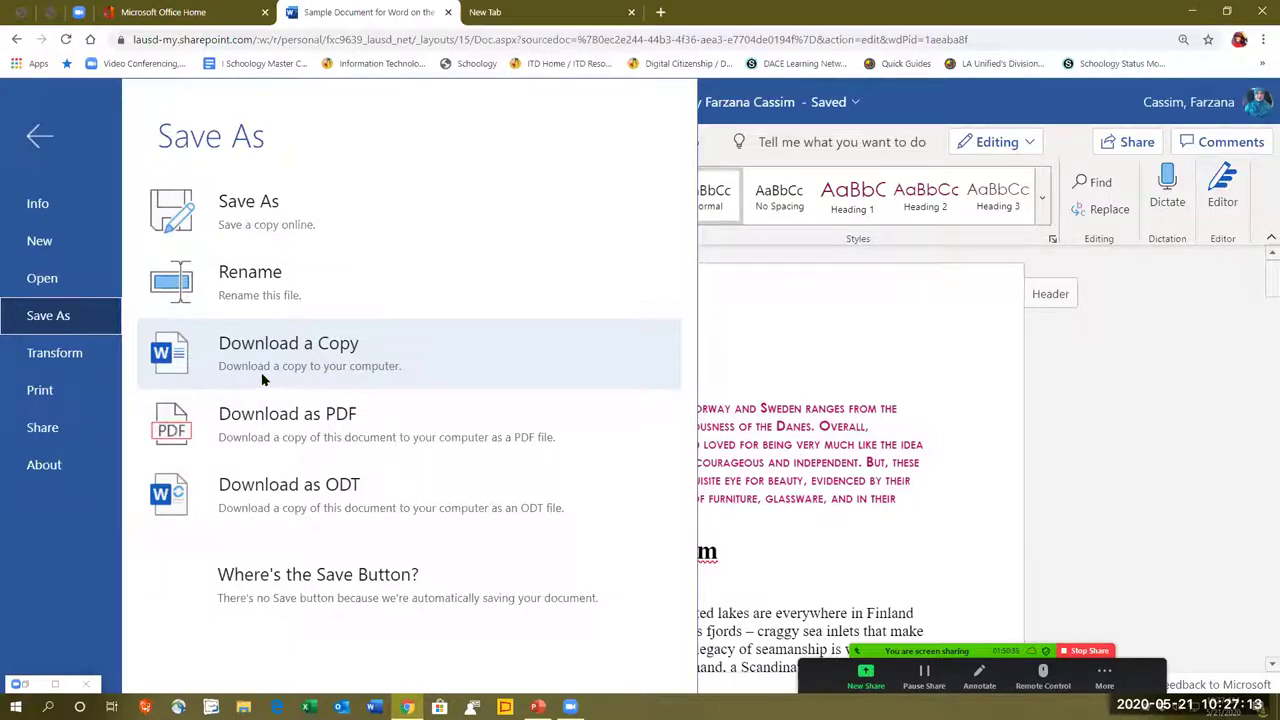
{"action": "left_click", "coordinate": [377, 379]}
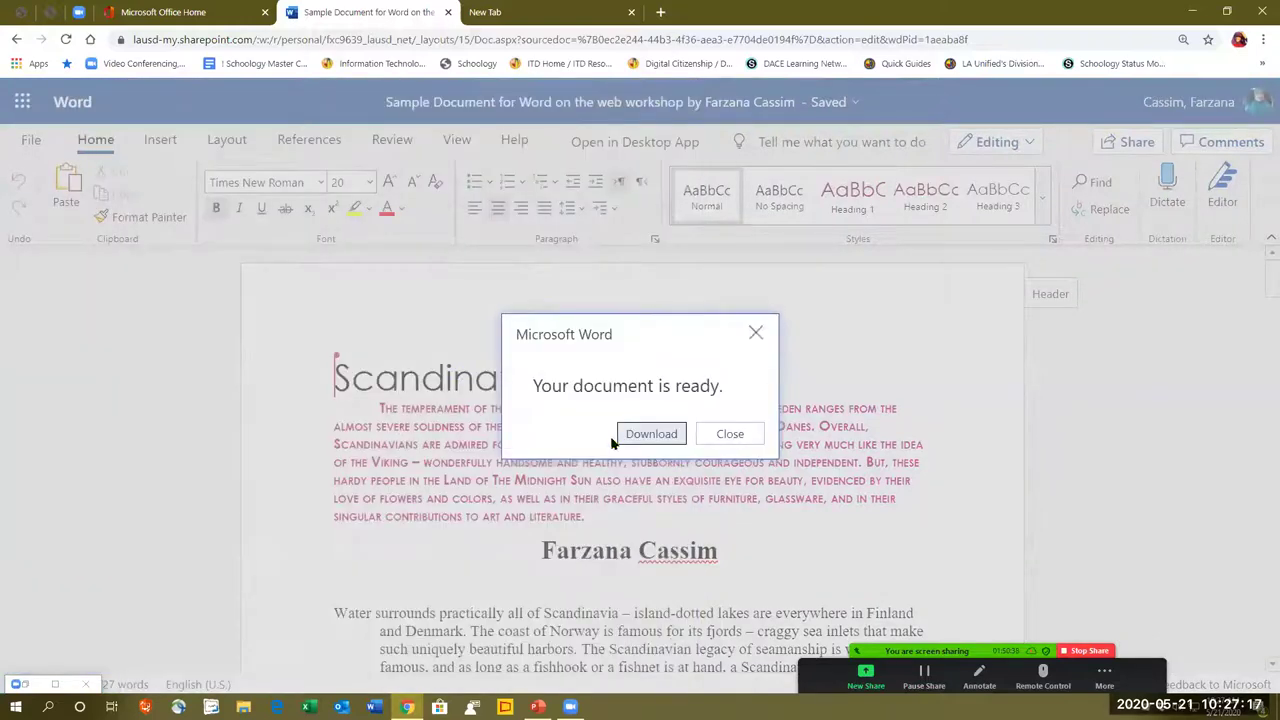
{"action": "left_click", "coordinate": [731, 435]}
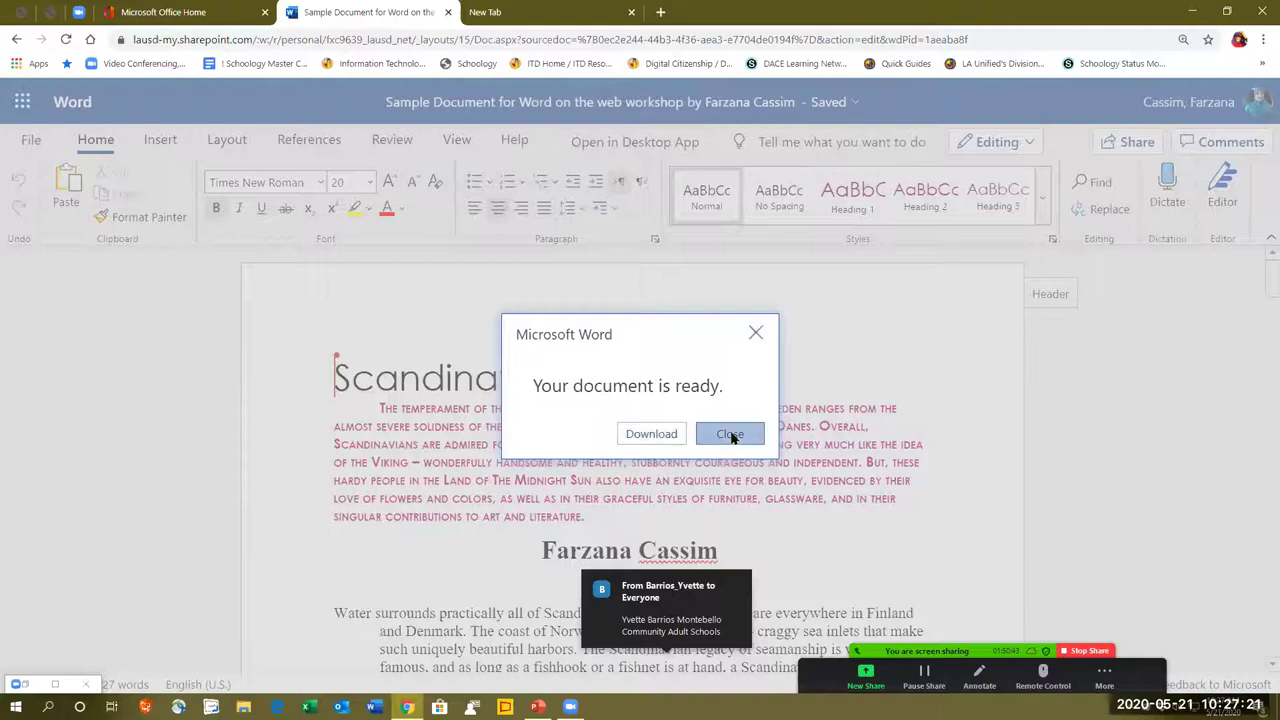
{"action": "left_click", "coordinate": [24, 150]}
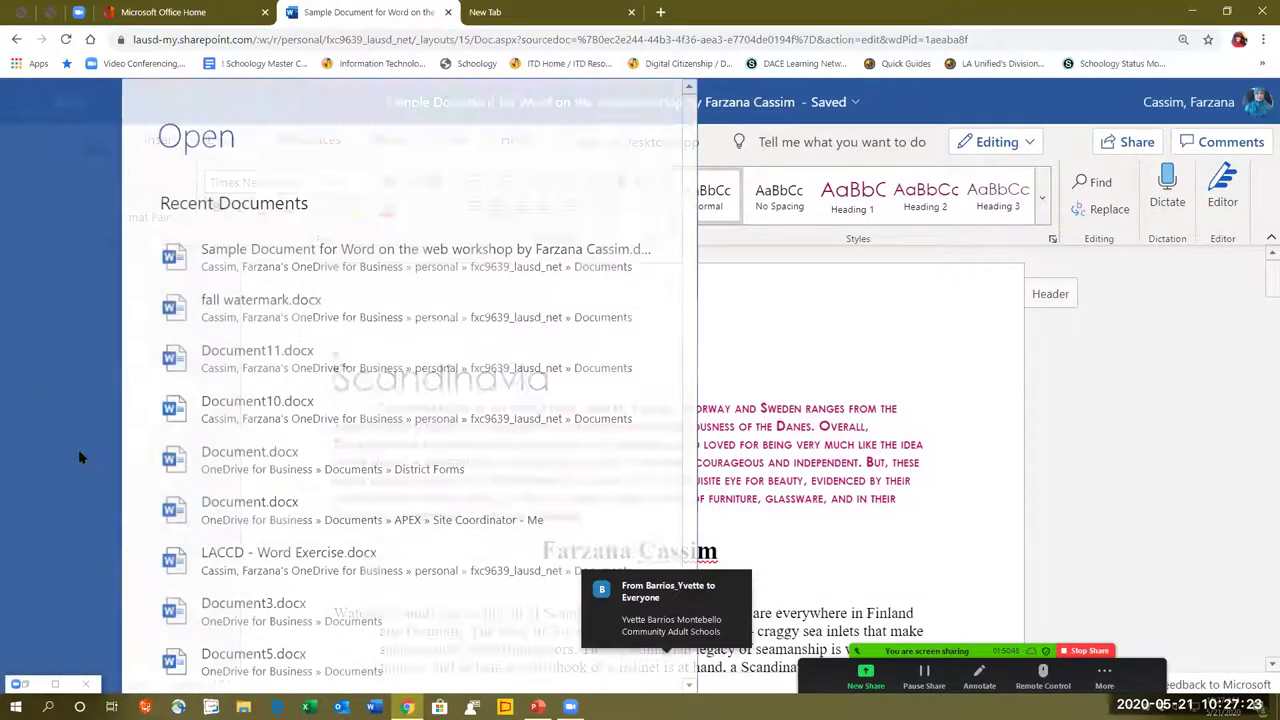
Download the Scandinavia document as a PDF and open File Explorer to check the downloaded file
{"action": "left_click", "coordinate": [48, 315]}
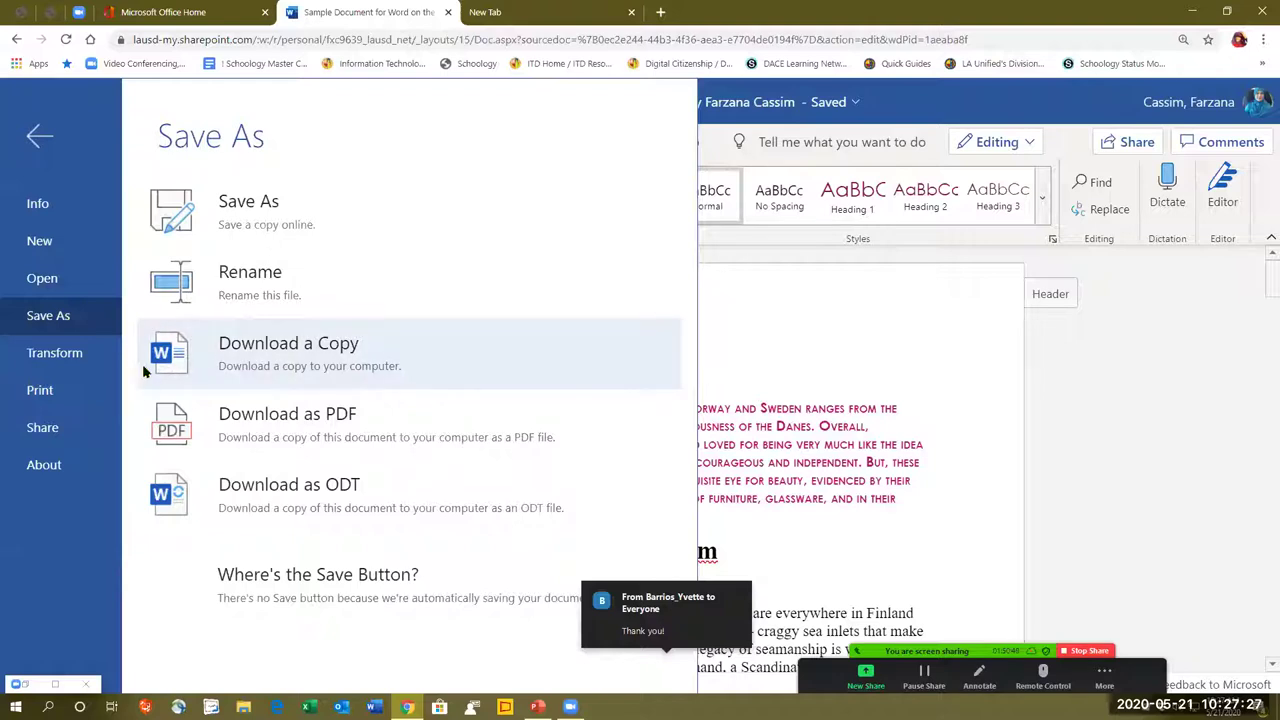
{"action": "left_click", "coordinate": [335, 435]}
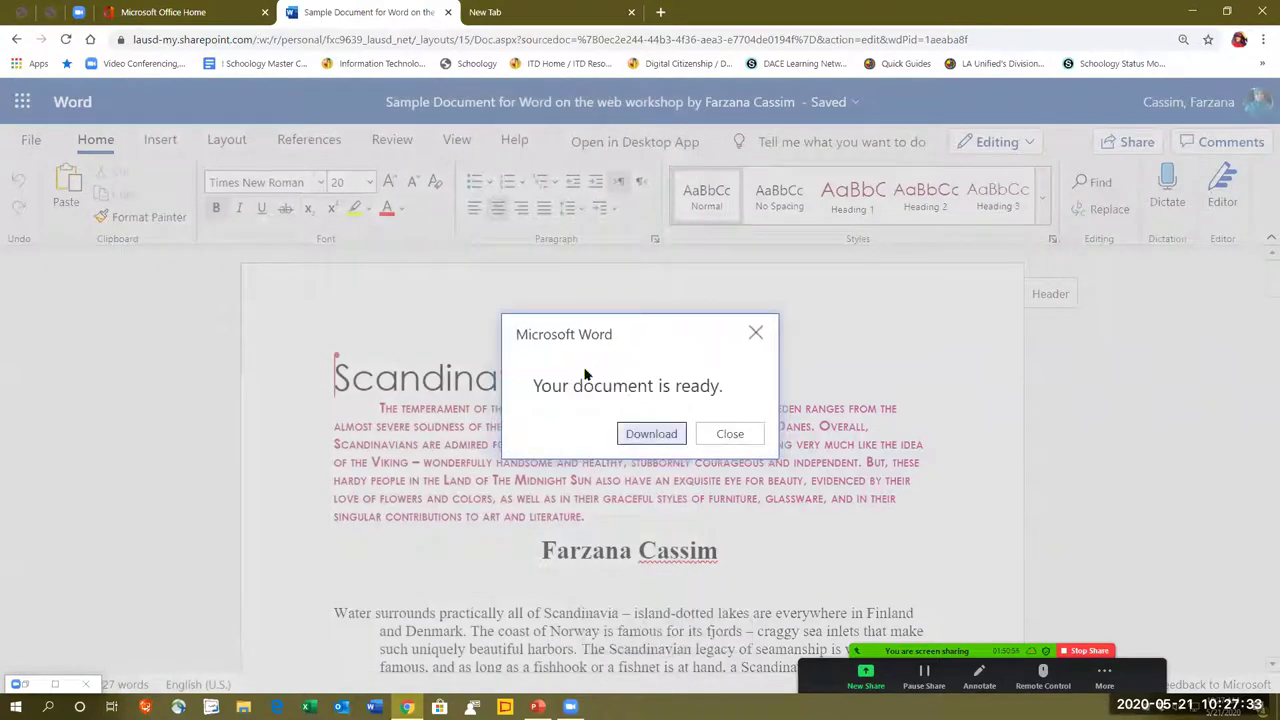
{"action": "left_click", "coordinate": [652, 436]}
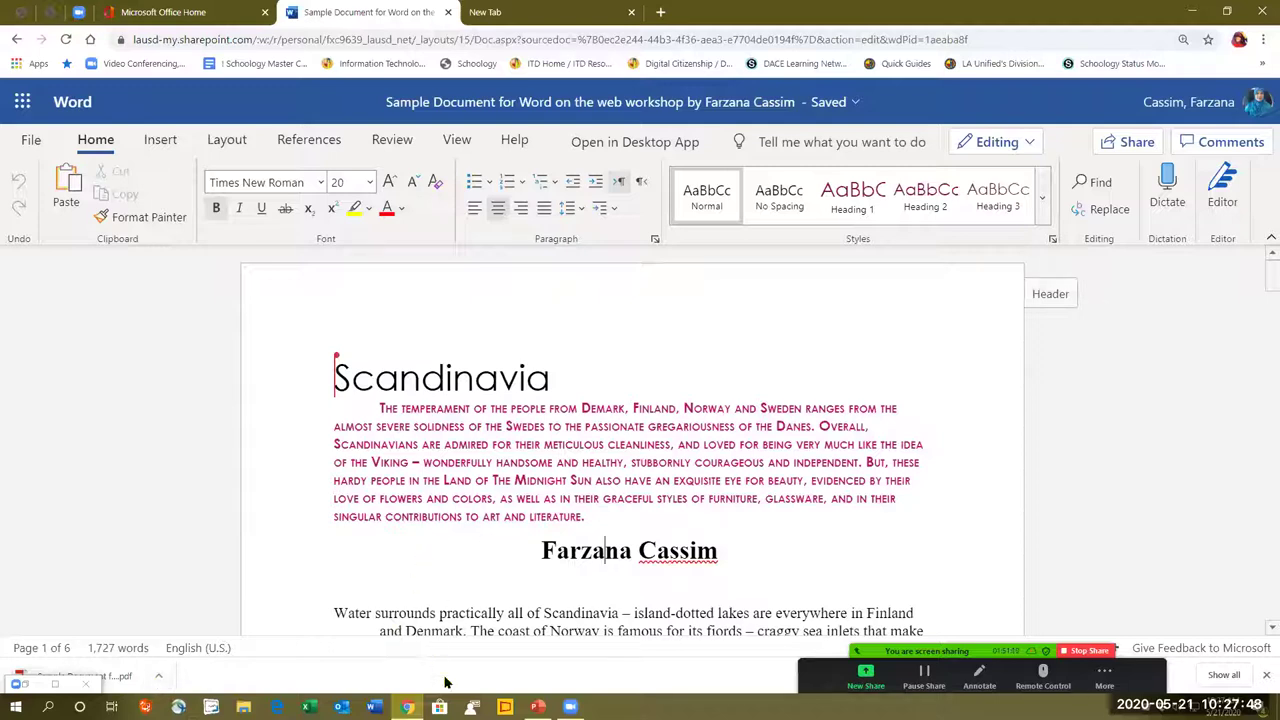
{"action": "left_click", "coordinate": [243, 707]}
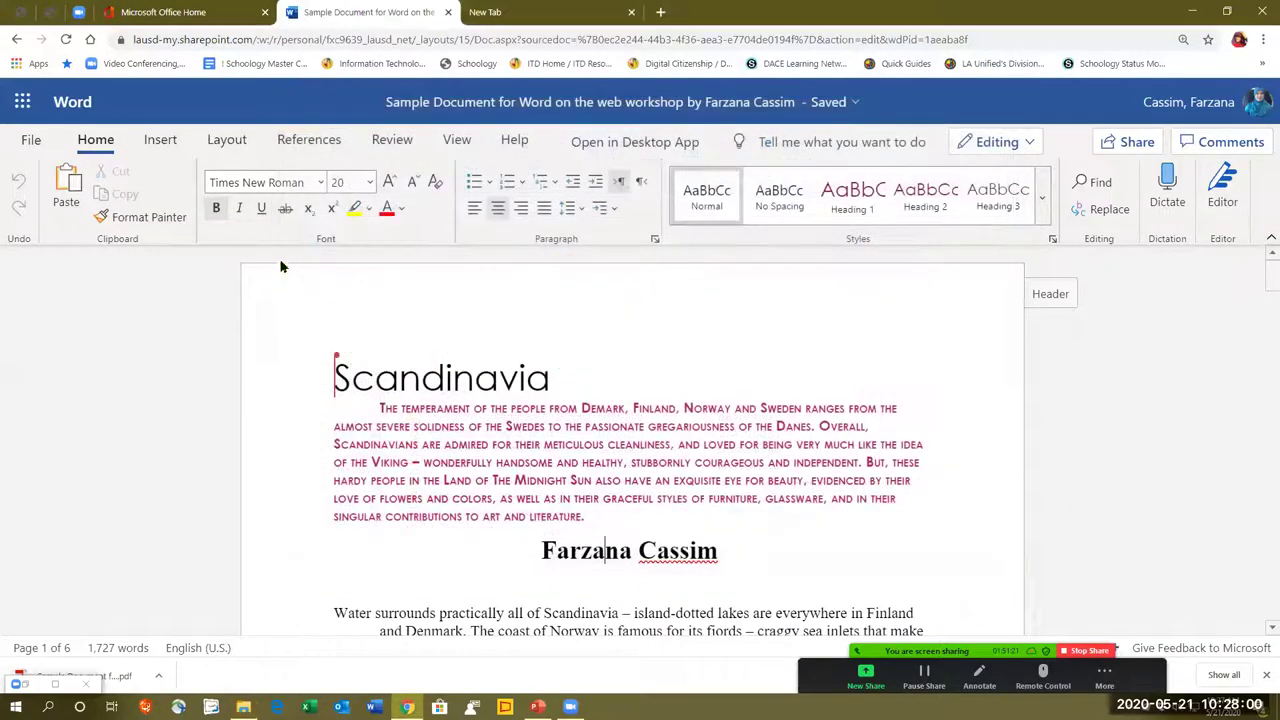
{"action": "left_click", "coordinate": [26, 142]}
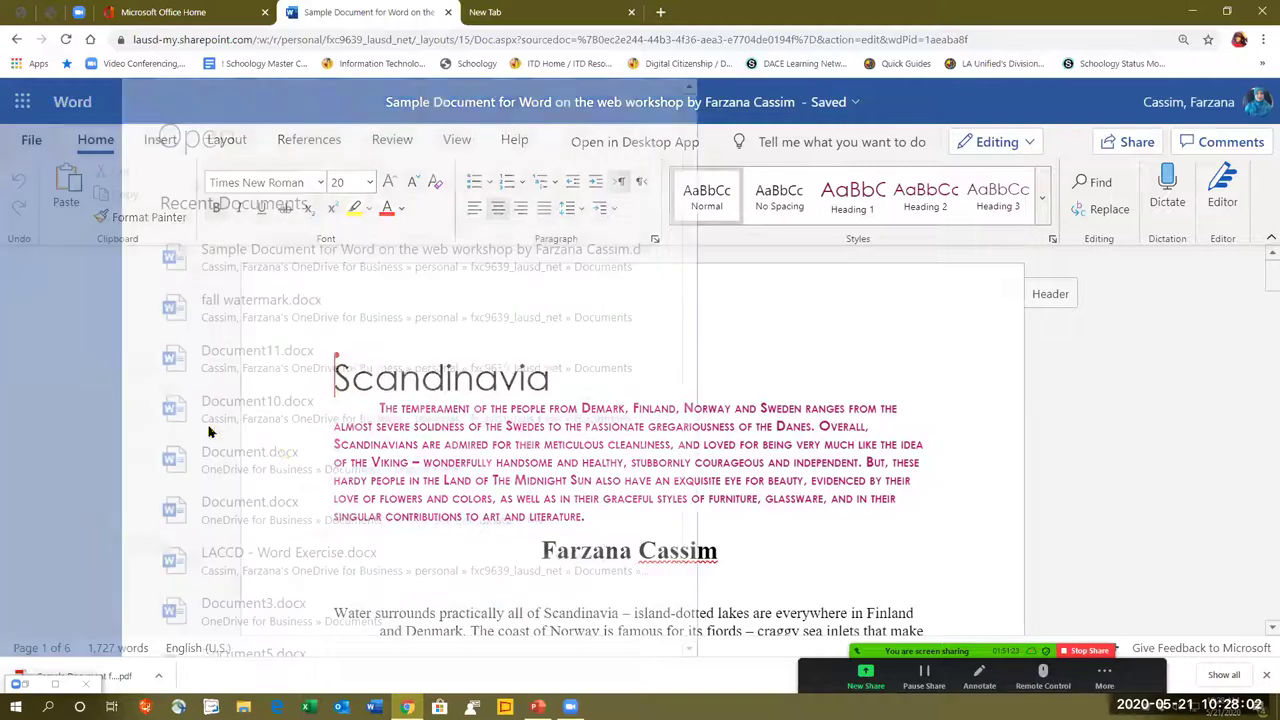
{"action": "left_click", "coordinate": [42, 318]}
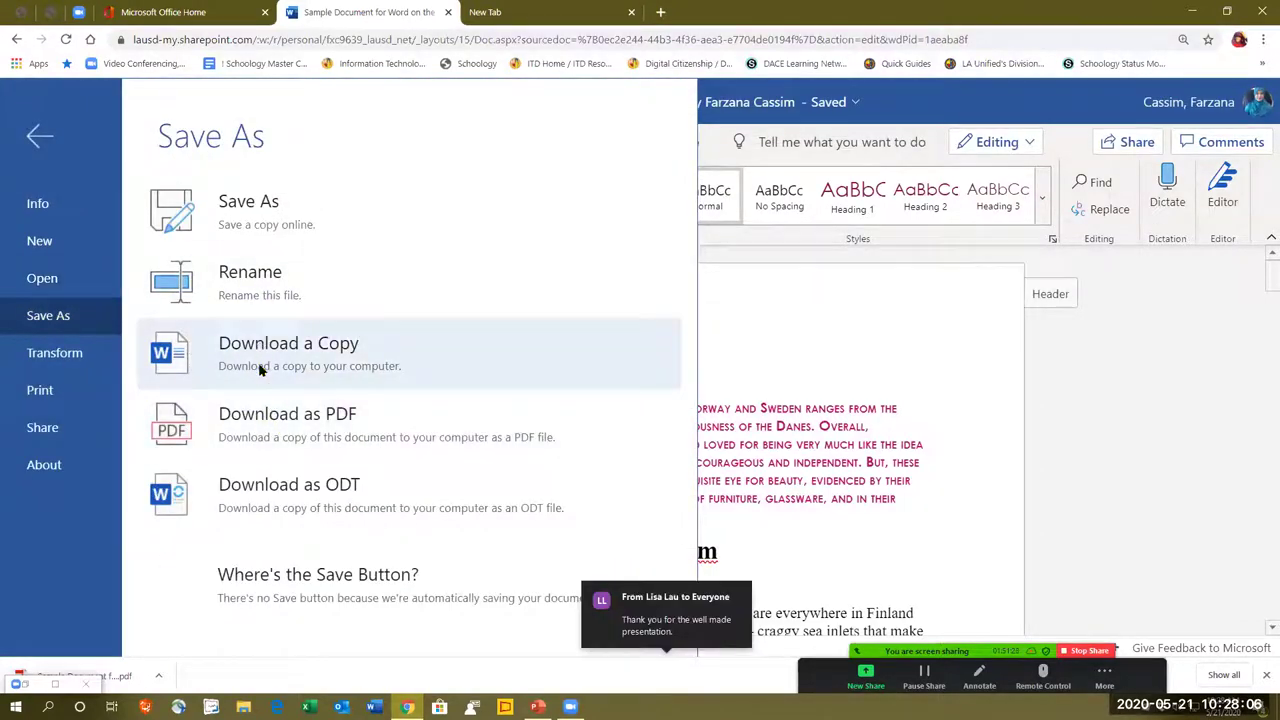
{"action": "left_click", "coordinate": [45, 358]}
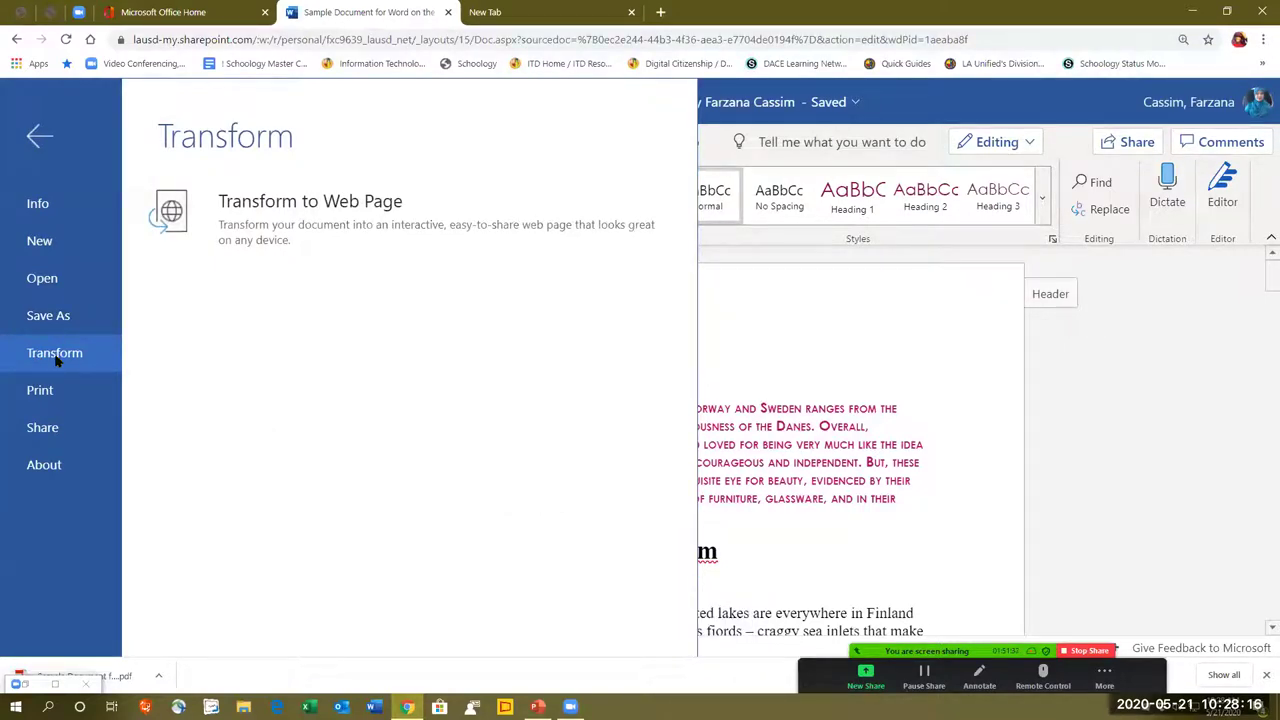
{"action": "left_click", "coordinate": [797, 320]}
{"action": "scroll", "coordinate": [768, 340], "scroll_direction": "down", "scroll_amount": 10}
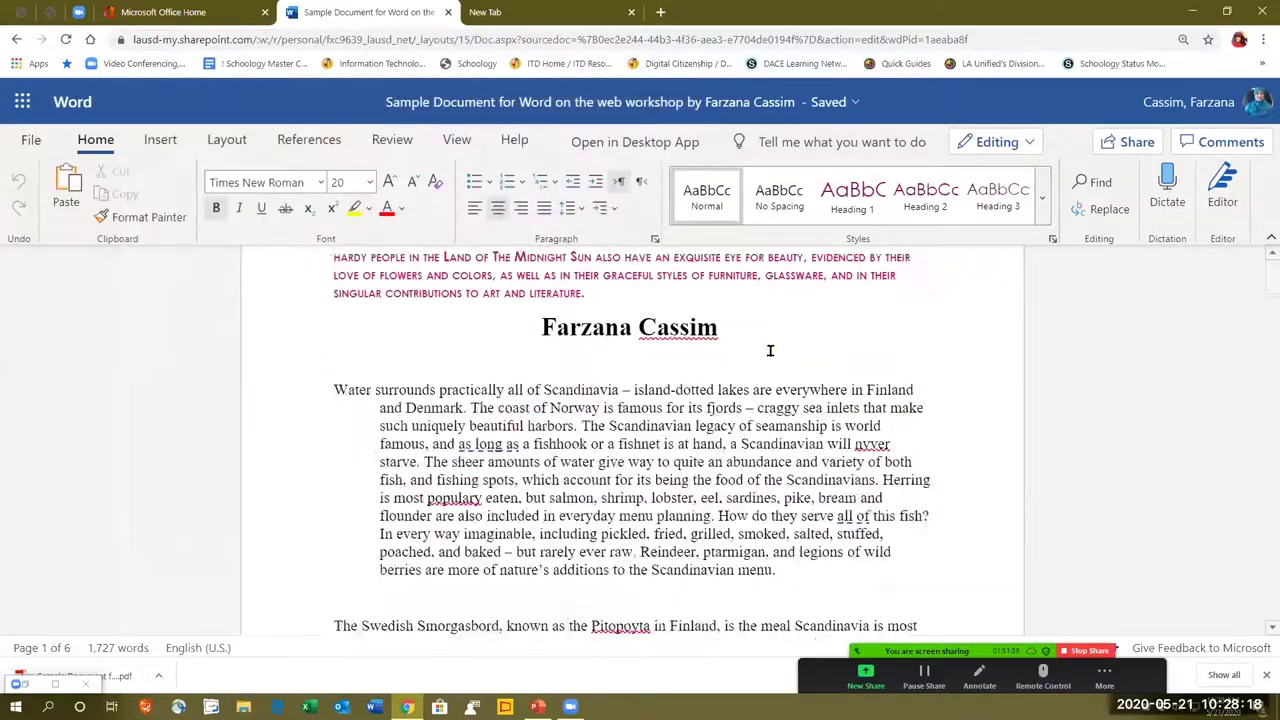
{"action": "scroll", "coordinate": [769, 358], "scroll_direction": "down", "scroll_amount": 20}
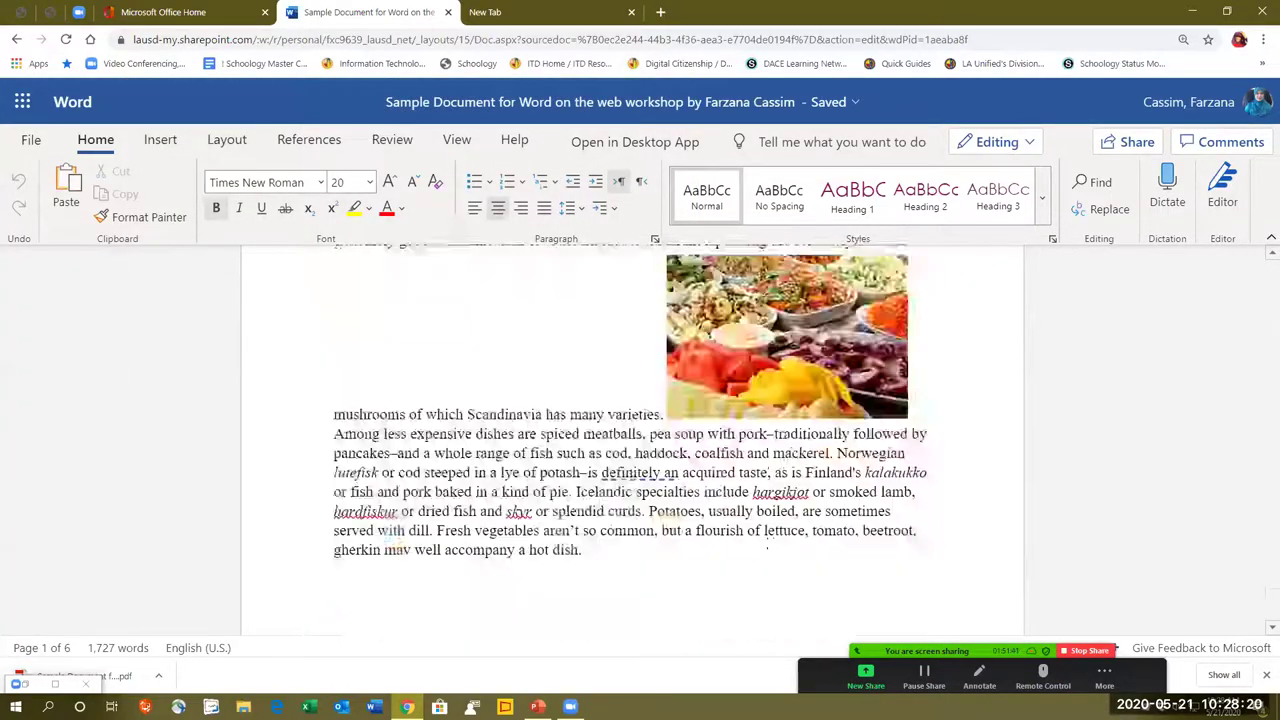
Scroll back to the top of the document and bring up the File pane's Transform page
{"action": "scroll", "coordinate": [770, 352], "scroll_direction": "up", "scroll_amount": 20}
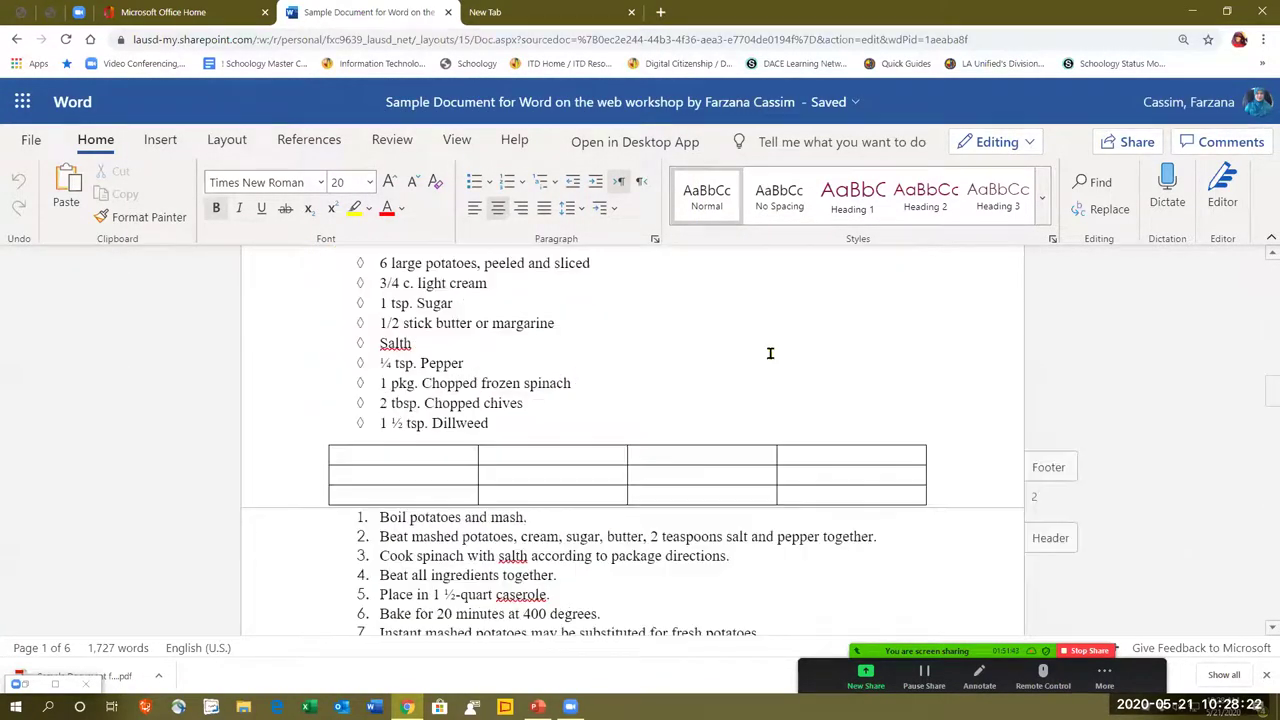
{"action": "scroll", "coordinate": [769, 352], "scroll_direction": "up", "scroll_amount": 10}
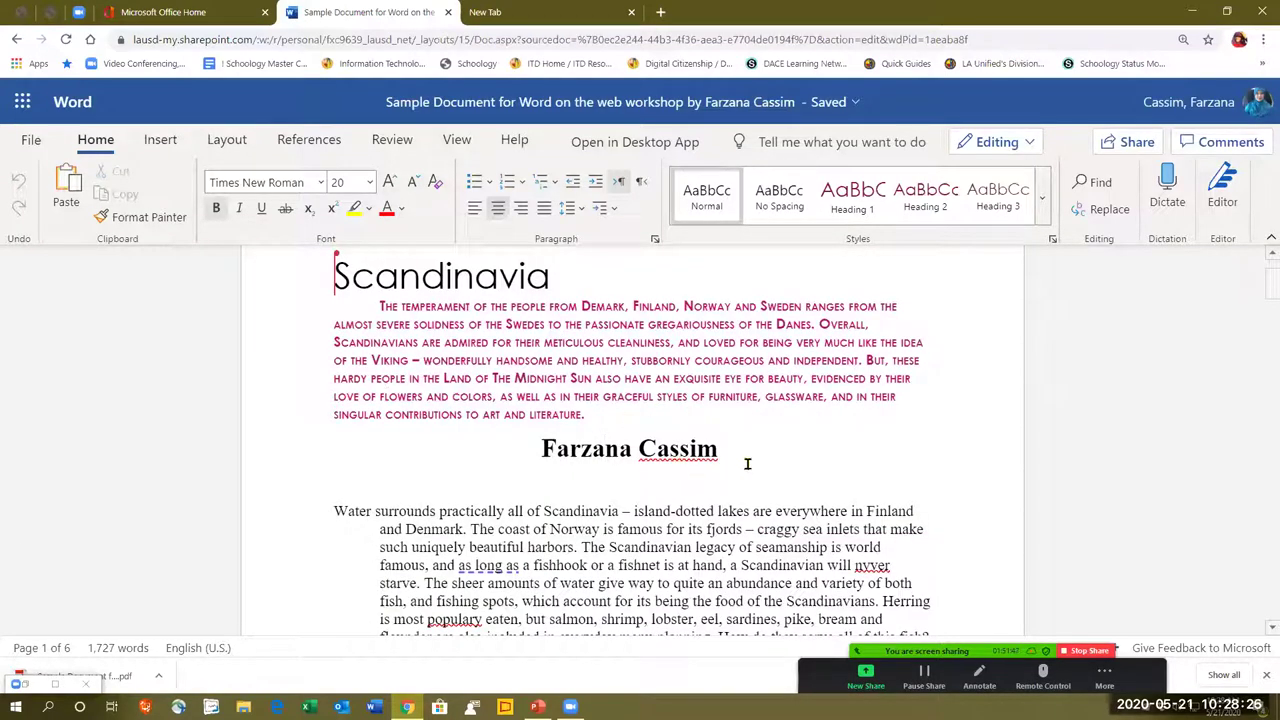
{"action": "left_click", "coordinate": [33, 143]}
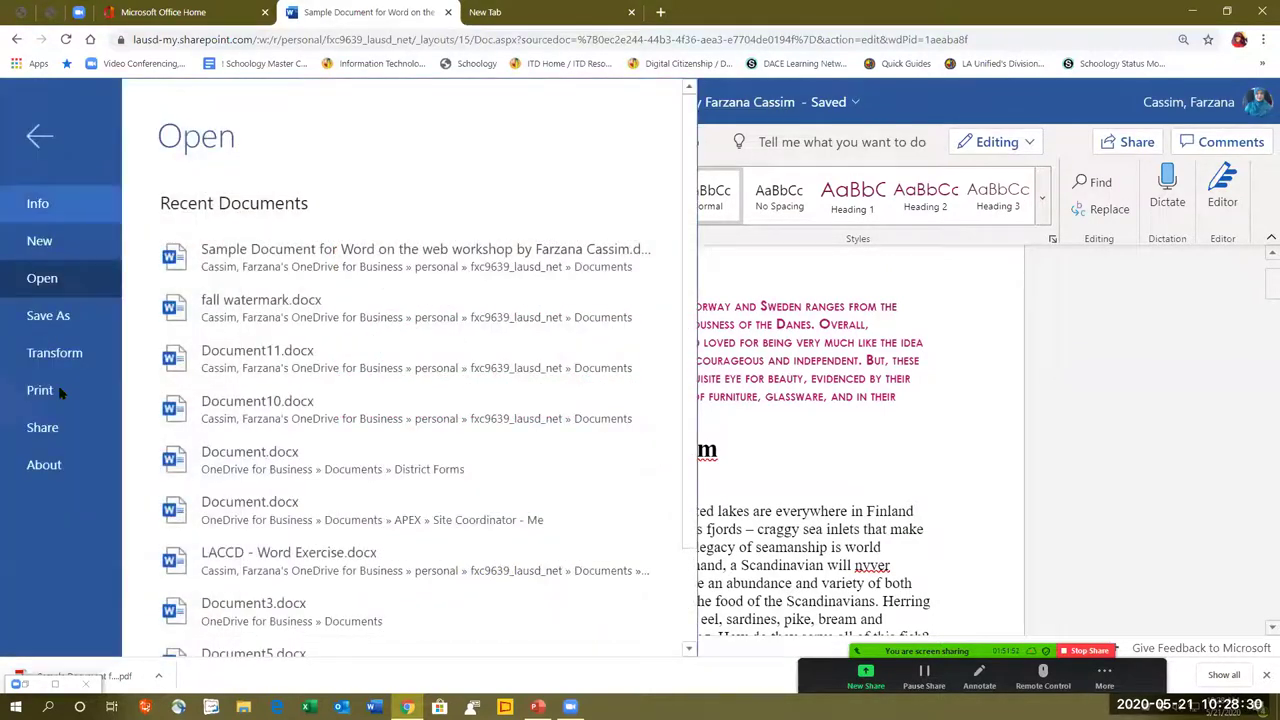
{"action": "left_click", "coordinate": [44, 360]}
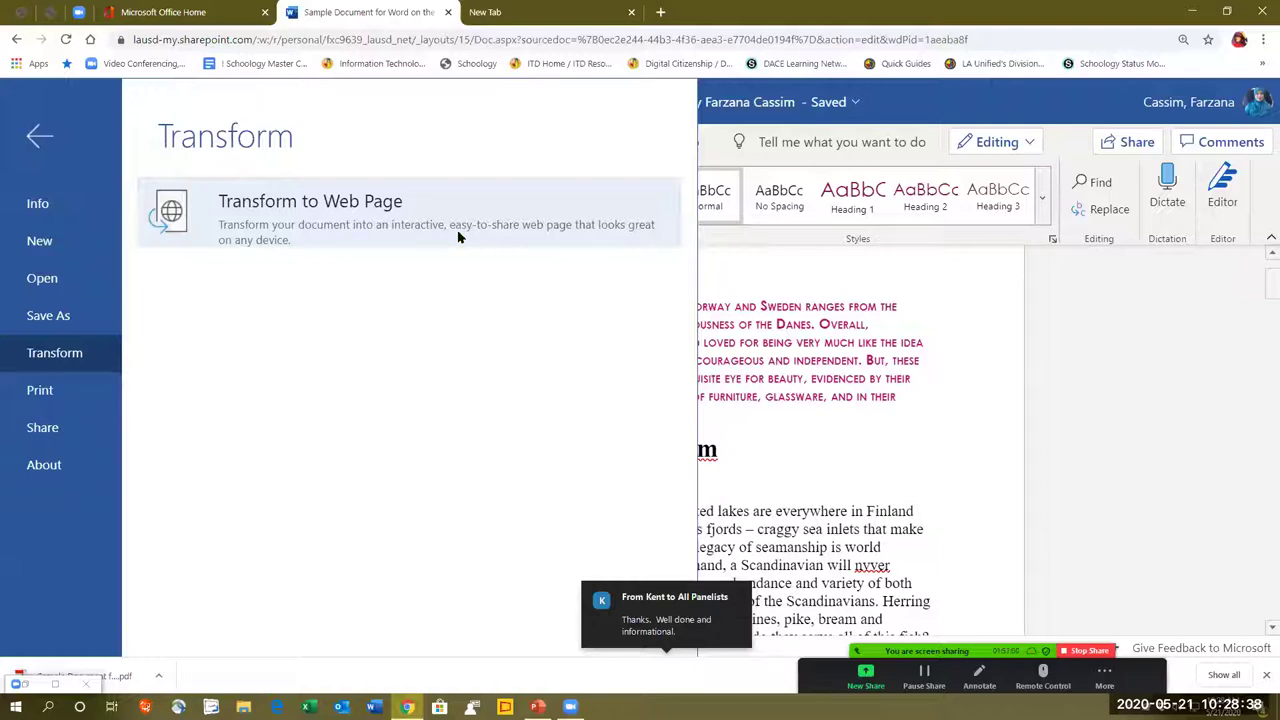
Start Transform to Web Page and pick the Reflection tile from the Style list
{"action": "left_click", "coordinate": [377, 231]}
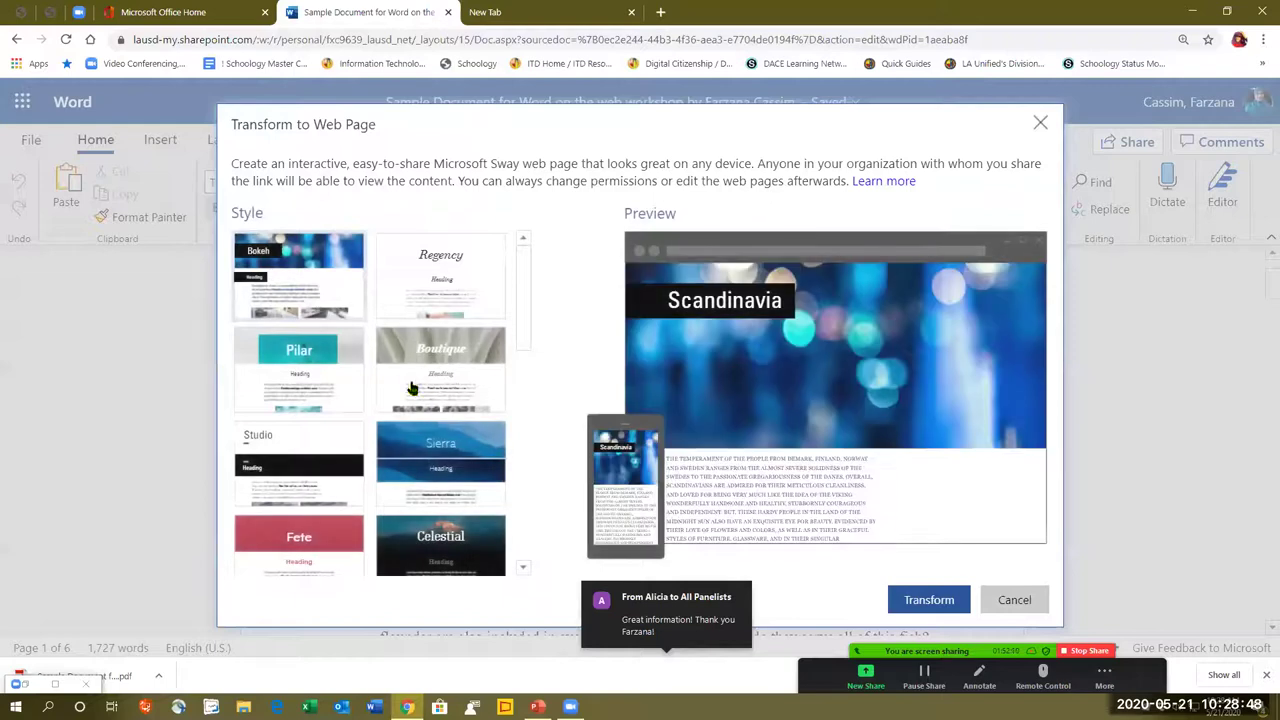
{"action": "scroll", "coordinate": [432, 487], "scroll_direction": "down", "scroll_amount": 5}
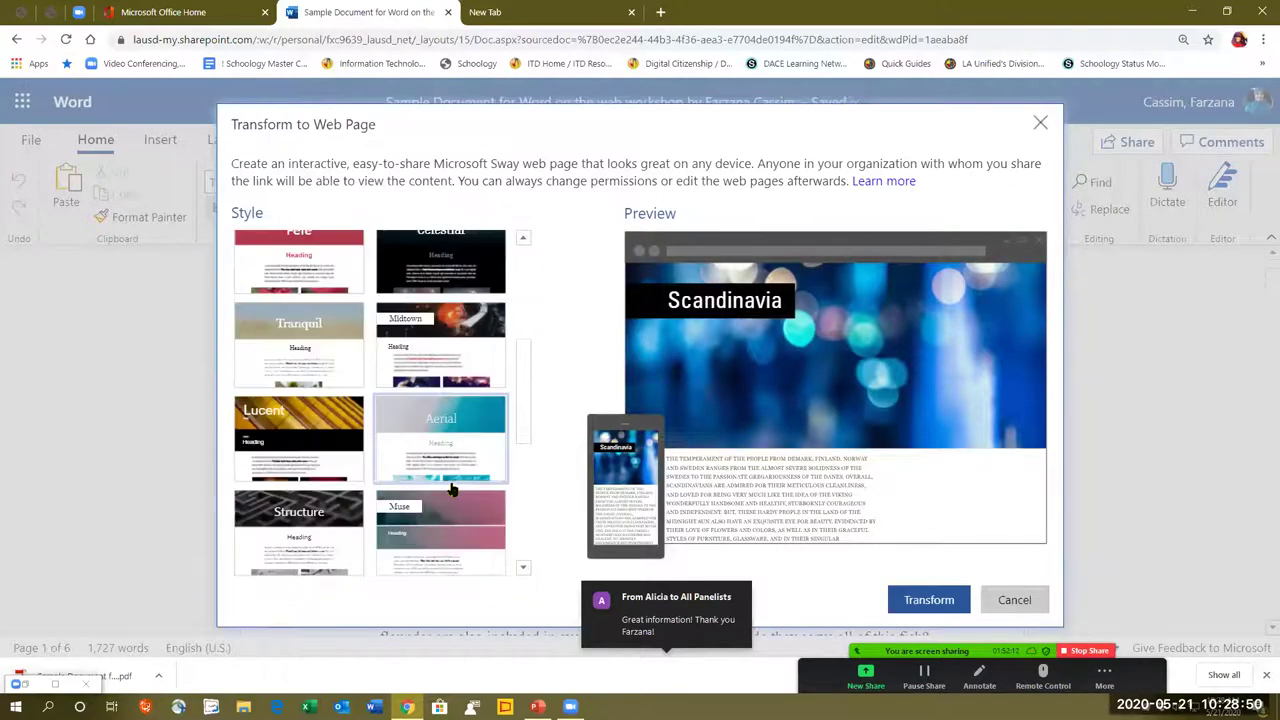
{"action": "scroll", "coordinate": [452, 488], "scroll_direction": "down", "scroll_amount": 2}
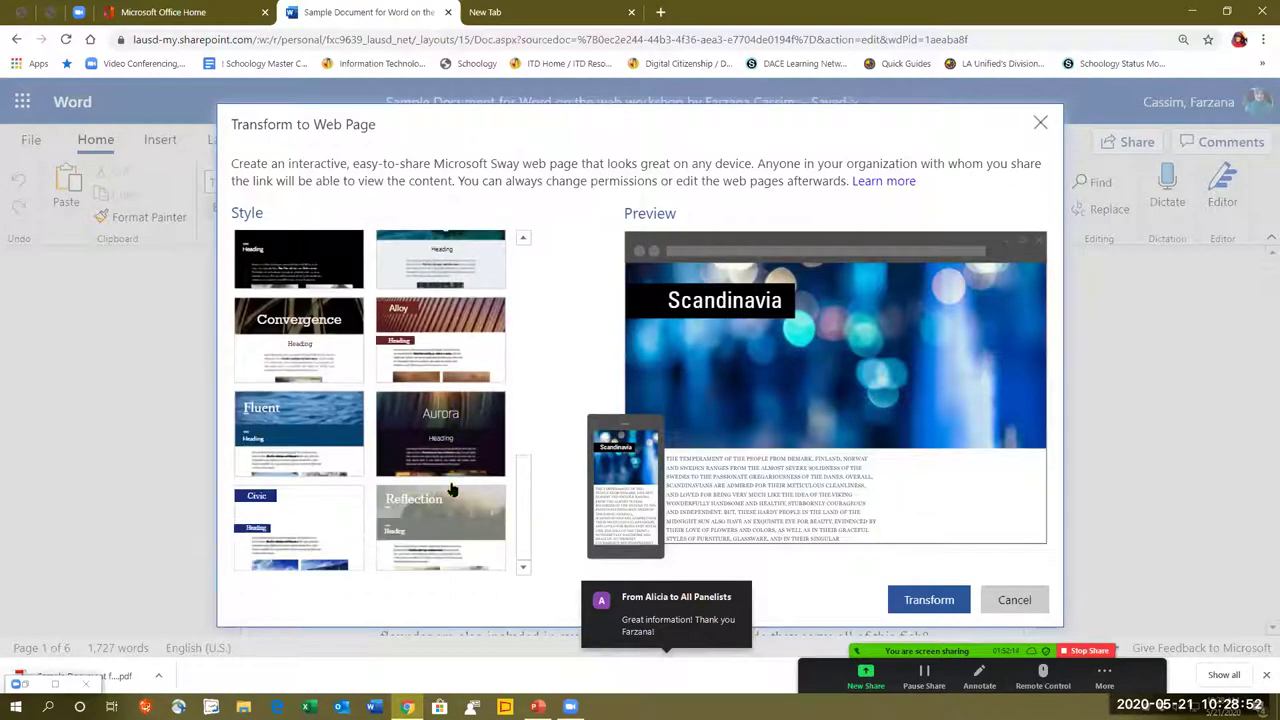
{"action": "scroll", "coordinate": [438, 442], "scroll_direction": "up", "scroll_amount": 6}
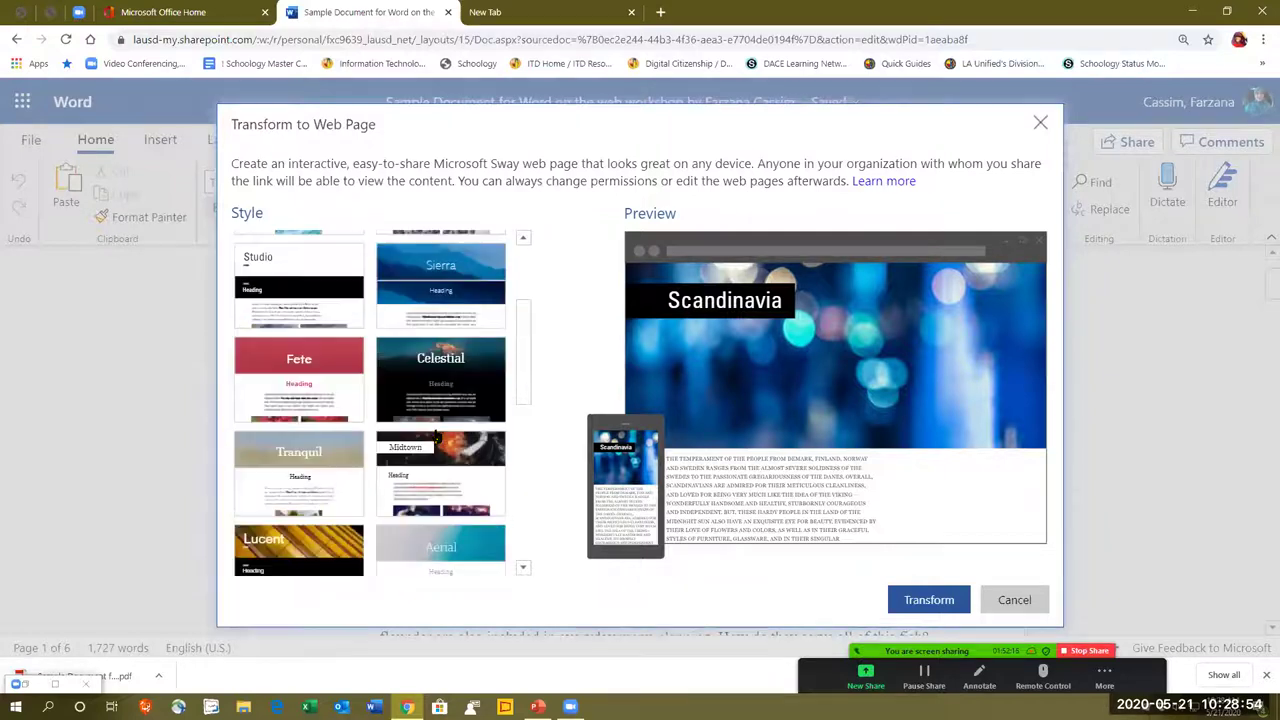
{"action": "scroll", "coordinate": [437, 435], "scroll_direction": "up", "scroll_amount": 5}
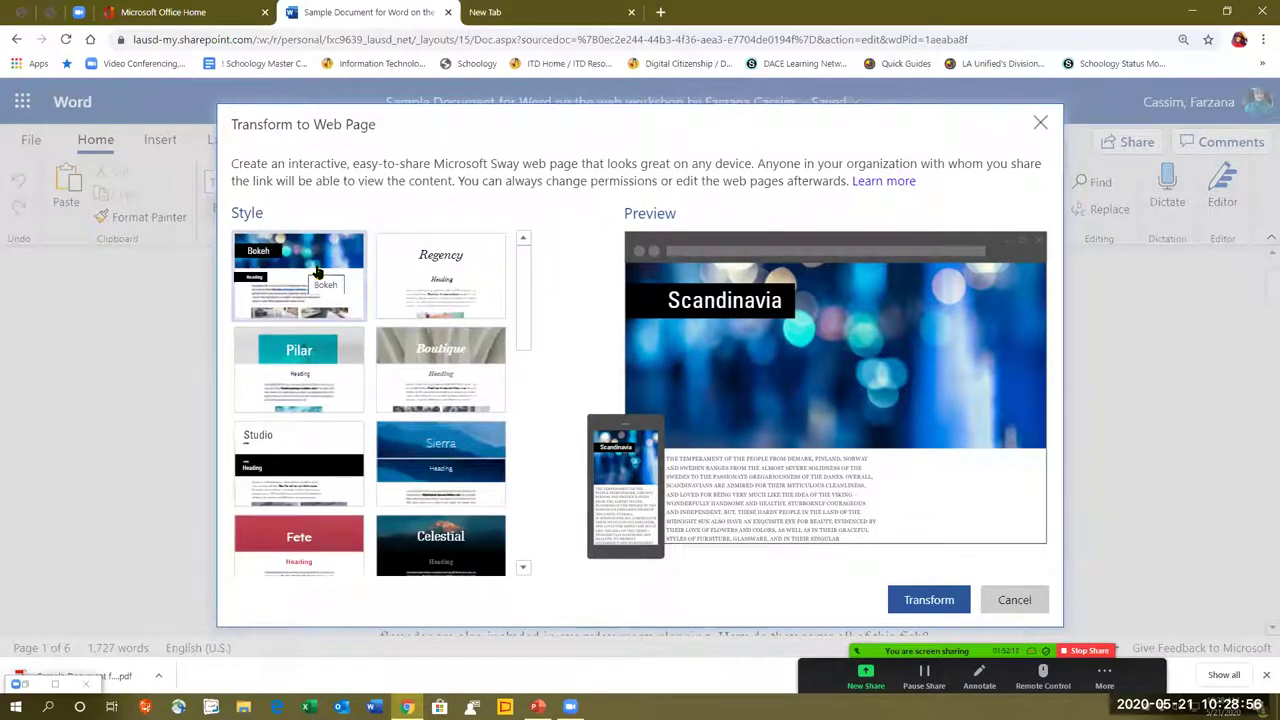
{"action": "scroll", "coordinate": [374, 351], "scroll_direction": "down", "scroll_amount": 10}
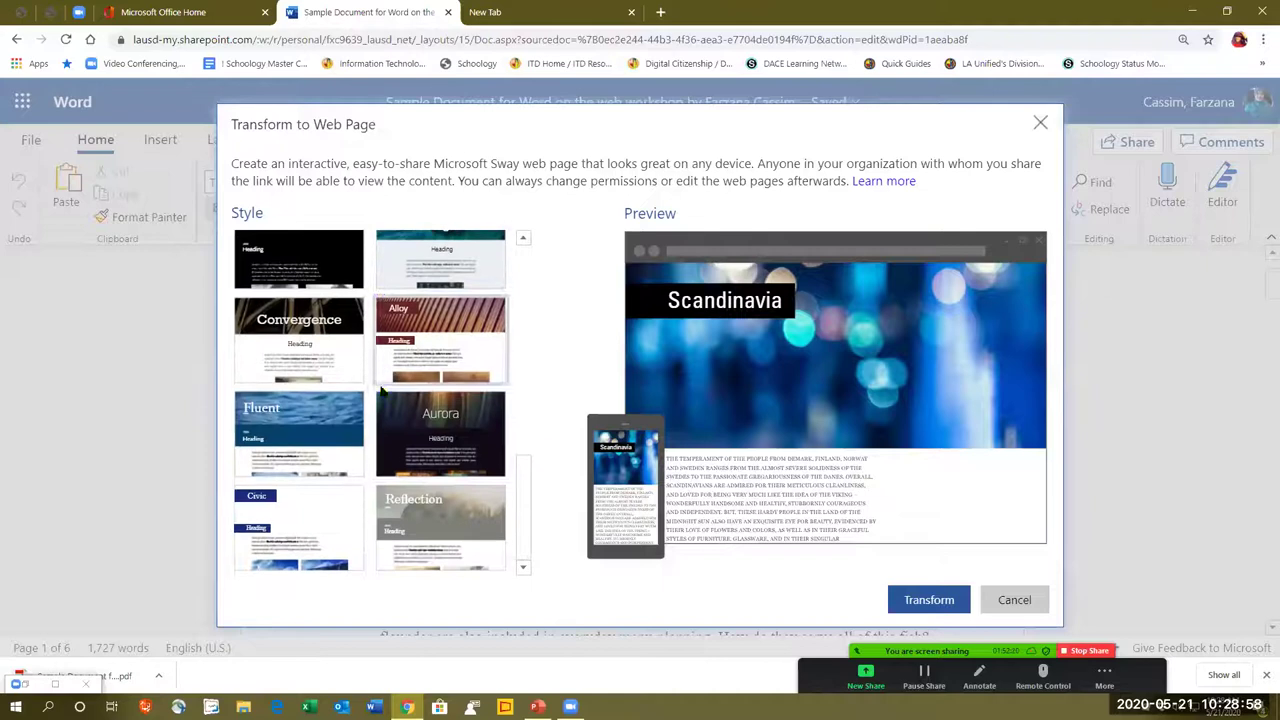
{"action": "left_click", "coordinate": [461, 519]}
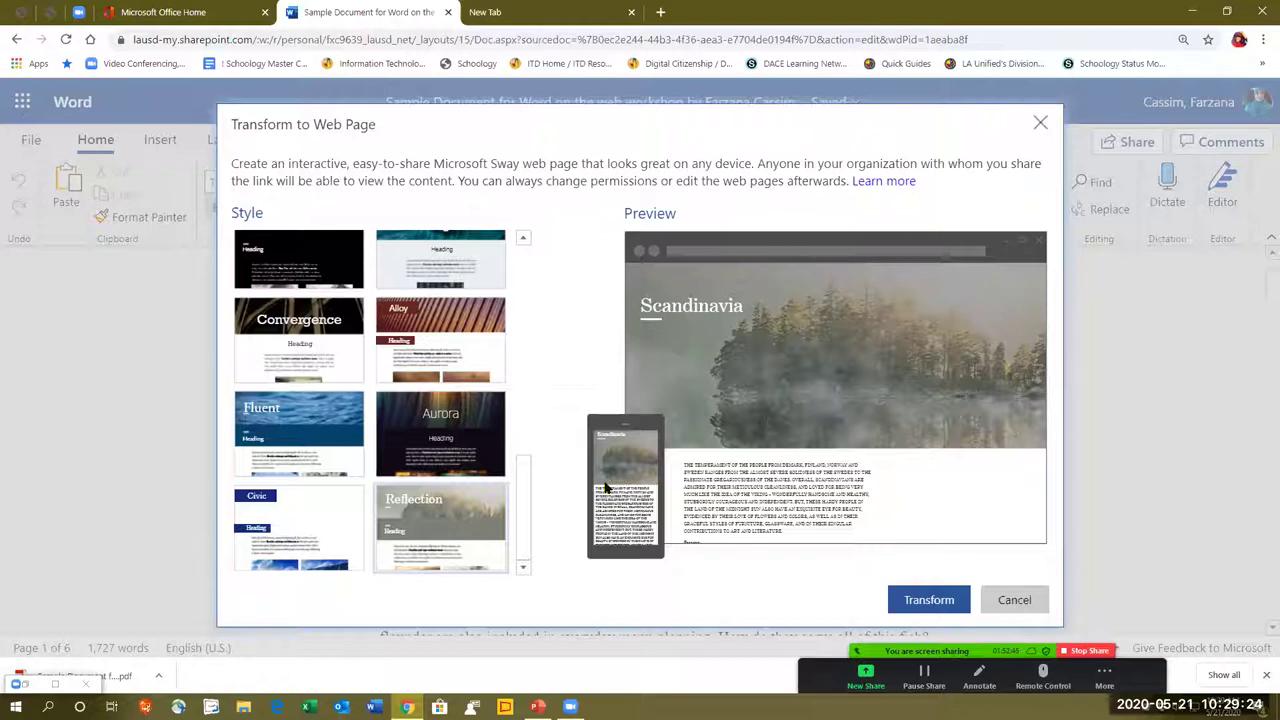
Create the Sway from the Word document and bring its finished Scandinavia page tab to the front
{"action": "left_click", "coordinate": [916, 604]}
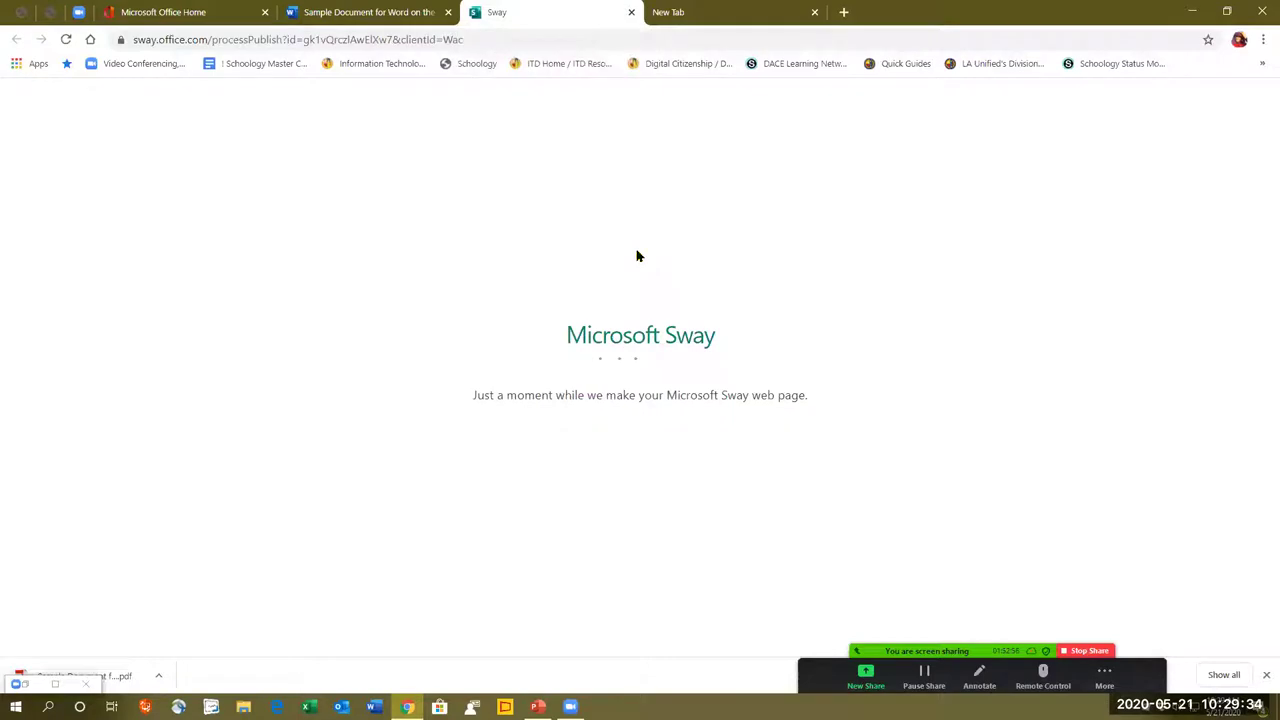
{"action": "left_click", "coordinate": [363, 12]}
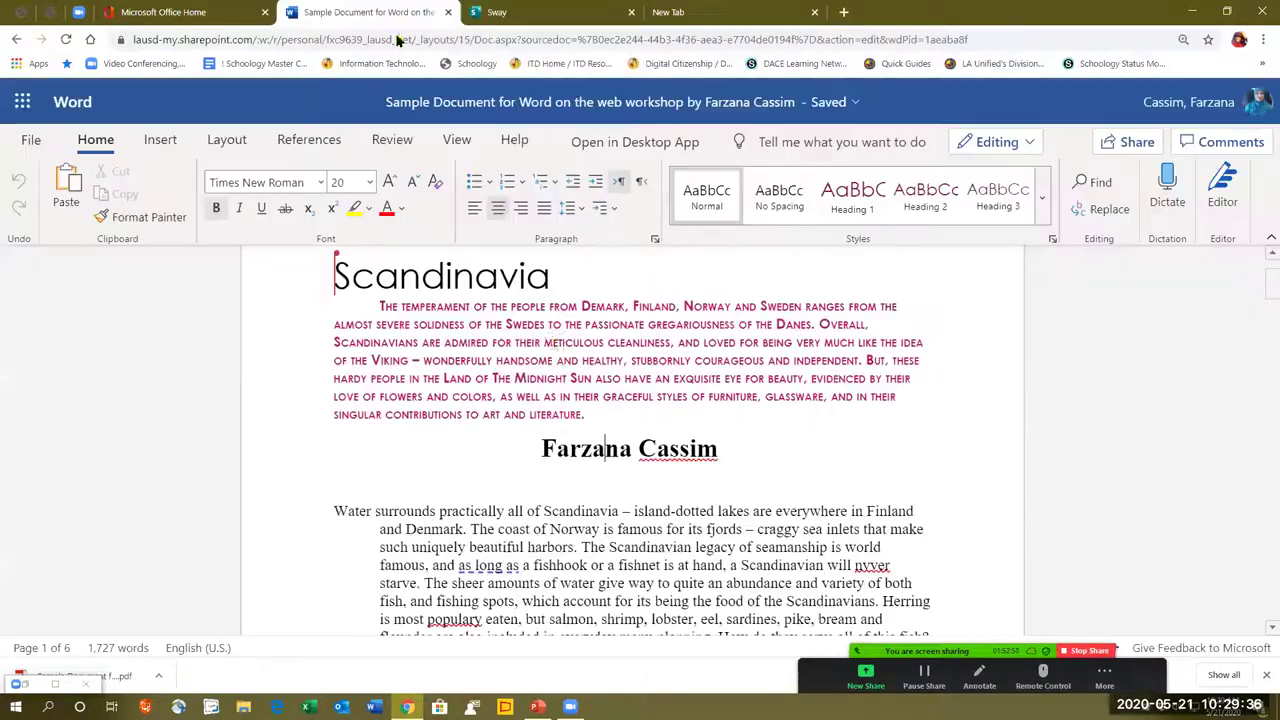
{"action": "left_click", "coordinate": [524, 12]}
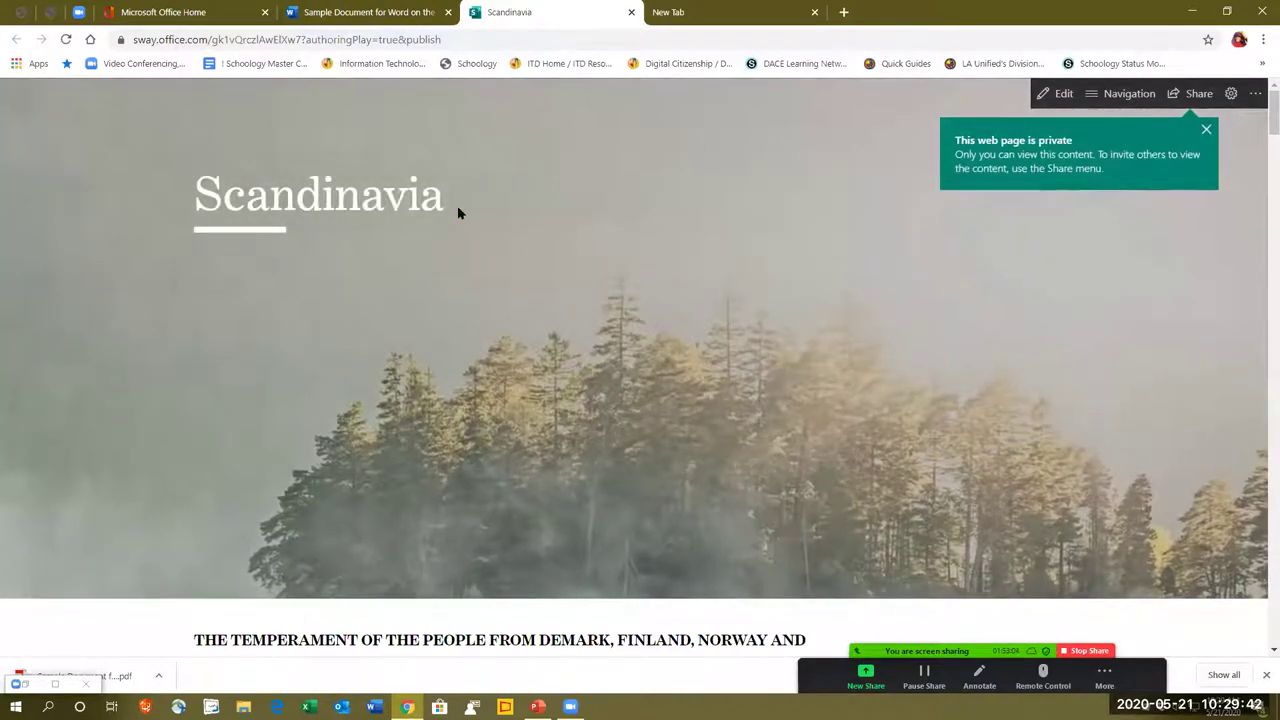
Scroll down the Scandinavia Sway through the recipes and back up to the misty-forest title banner
{"action": "scroll", "coordinate": [290, 285], "scroll_direction": "down", "scroll_amount": 3}
{"action": "scroll", "coordinate": [560, 410], "scroll_direction": "down", "scroll_amount": 6}
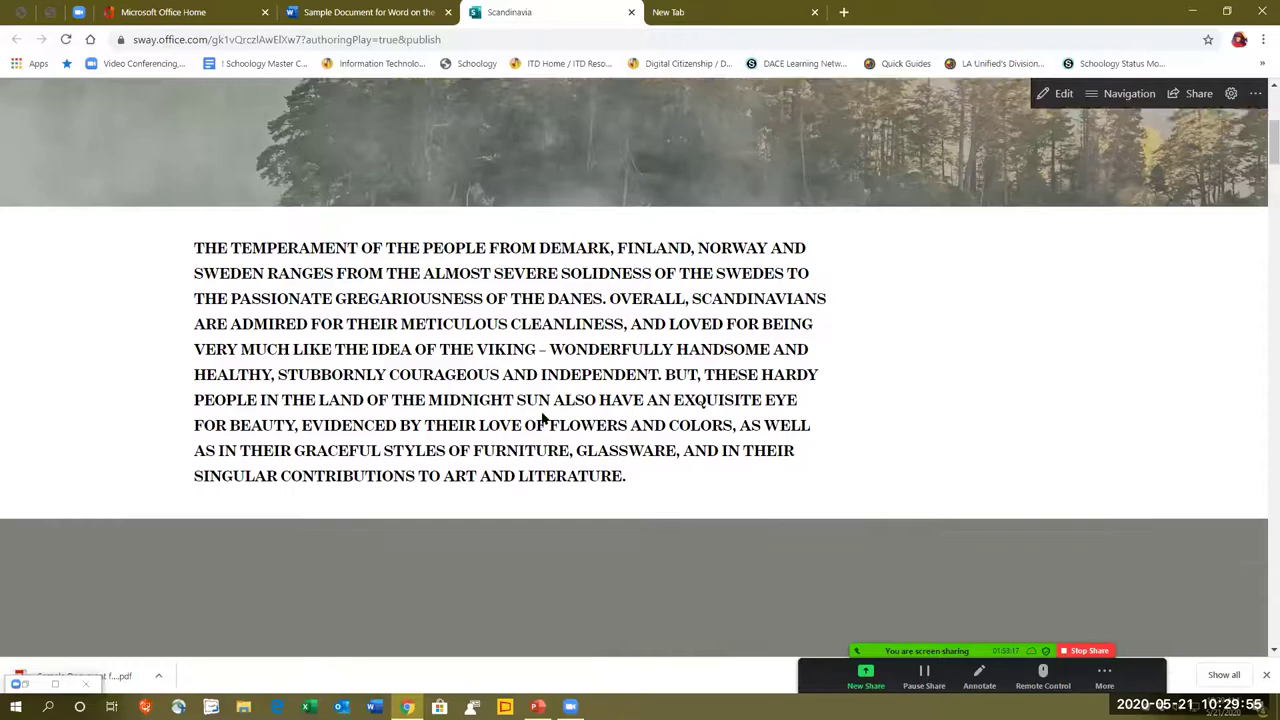
{"action": "scroll", "coordinate": [474, 323], "scroll_direction": "down", "scroll_amount": 9}
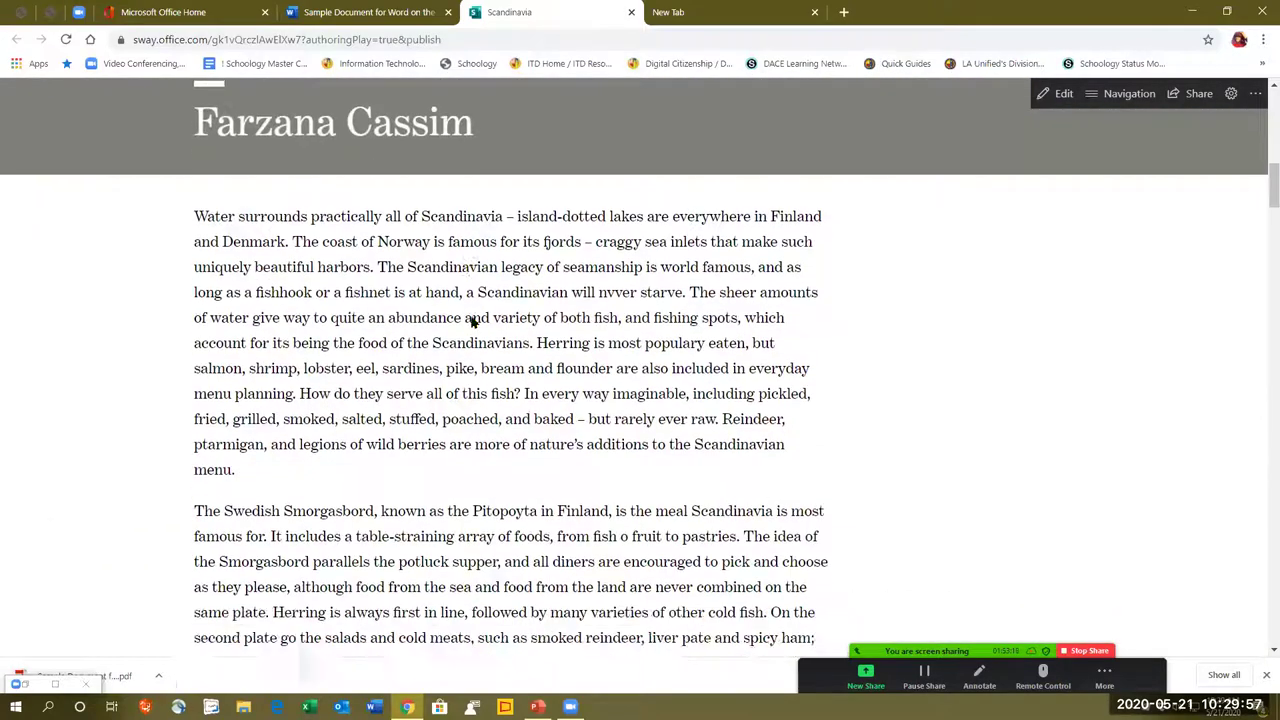
{"action": "scroll", "coordinate": [474, 323], "scroll_direction": "down", "scroll_amount": 9}
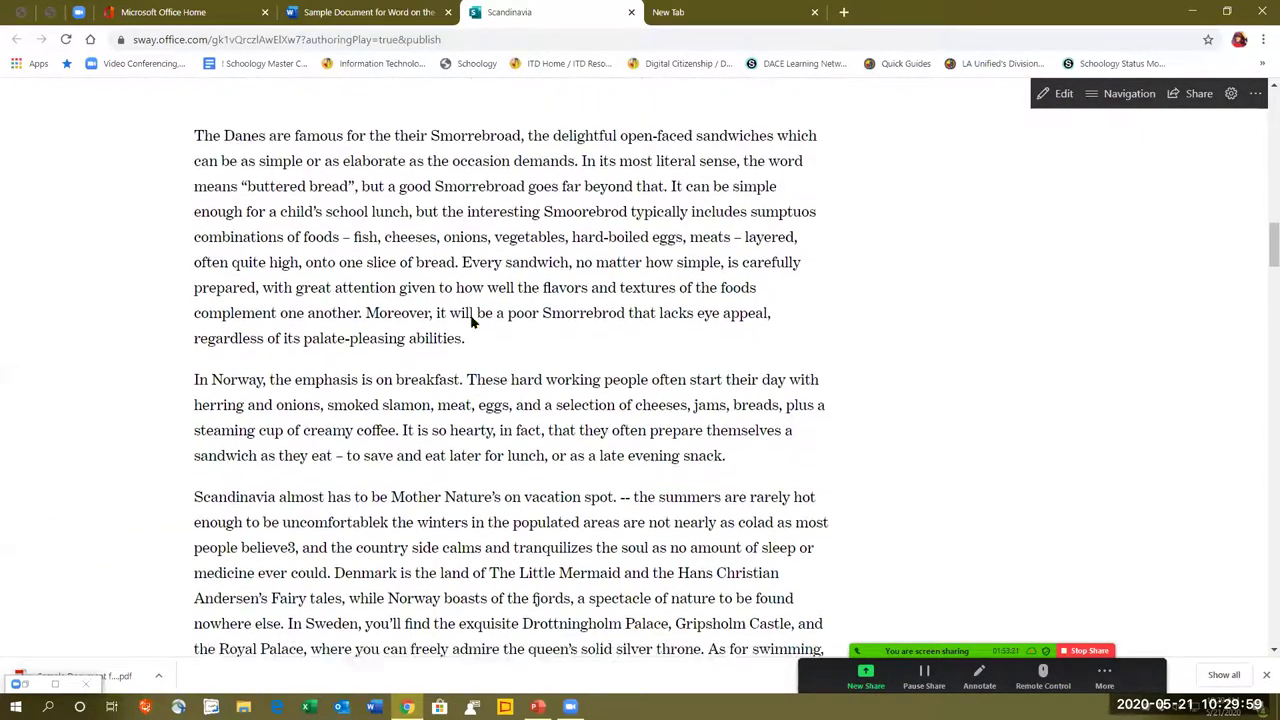
{"action": "scroll", "coordinate": [474, 323], "scroll_direction": "up", "scroll_amount": 2}
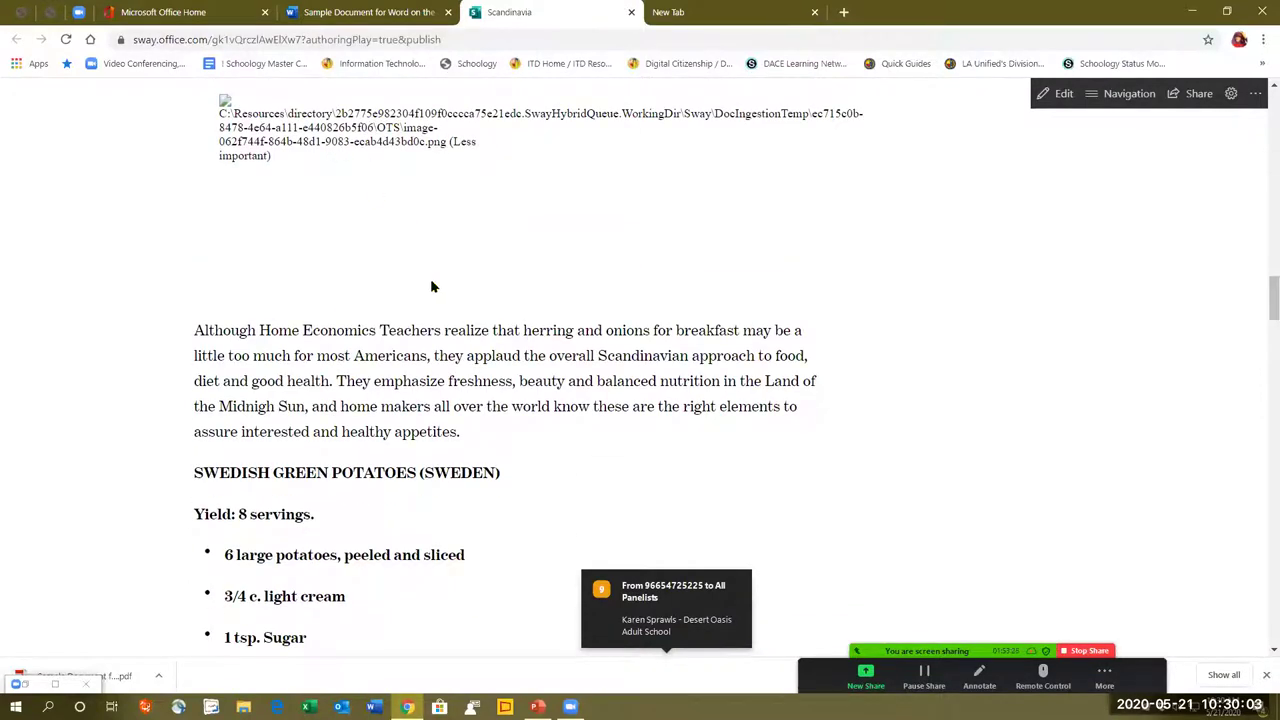
{"action": "scroll", "coordinate": [432, 287], "scroll_direction": "down", "scroll_amount": 4}
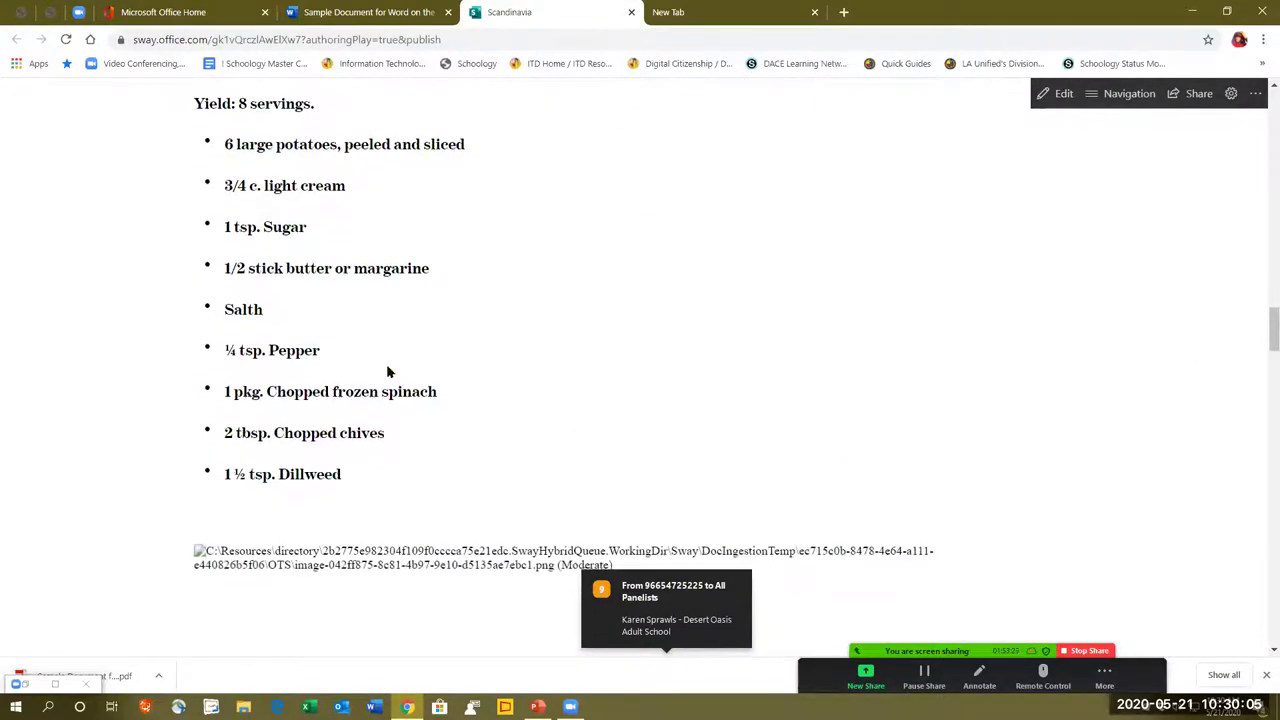
{"action": "scroll", "coordinate": [389, 372], "scroll_direction": "down", "scroll_amount": 15}
{"action": "scroll", "coordinate": [389, 372], "scroll_direction": "down", "scroll_amount": 10}
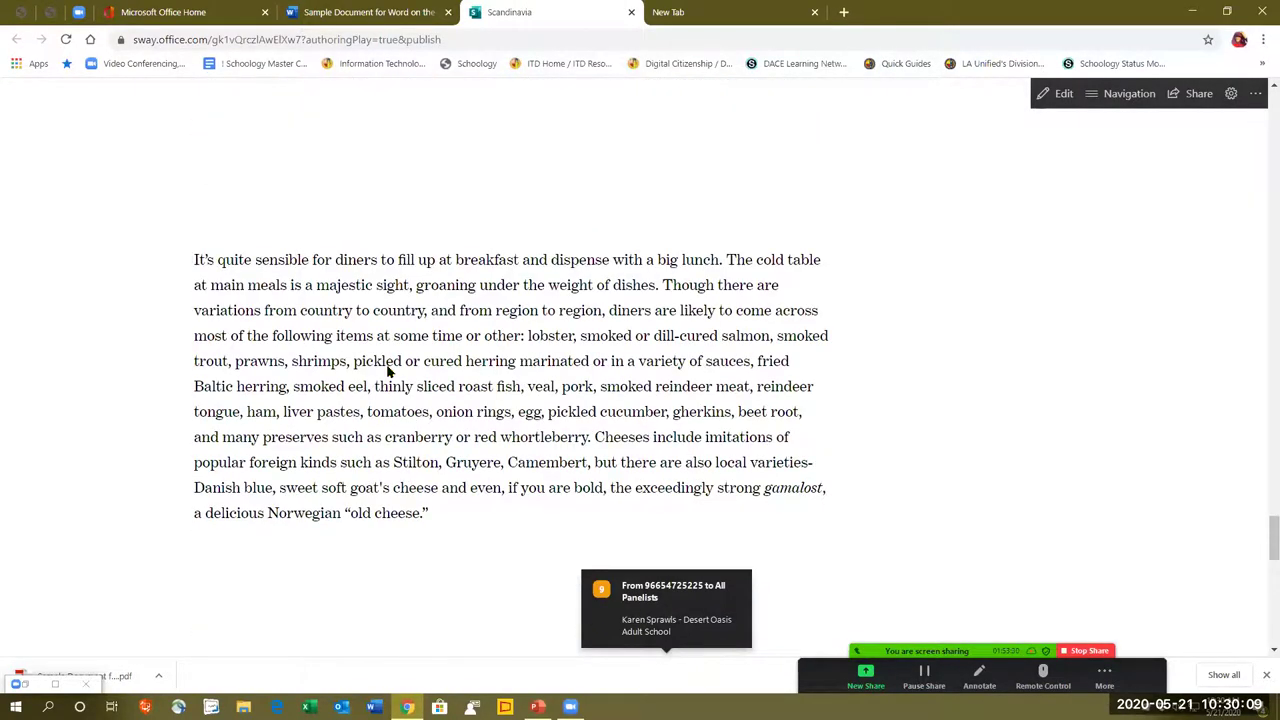
{"action": "scroll", "coordinate": [389, 372], "scroll_direction": "down", "scroll_amount": 11}
{"action": "scroll", "coordinate": [404, 368], "scroll_direction": "up", "scroll_amount": 7}
{"action": "scroll", "coordinate": [404, 368], "scroll_direction": "up", "scroll_amount": 15}
{"action": "scroll", "coordinate": [404, 368], "scroll_direction": "up", "scroll_amount": 15}
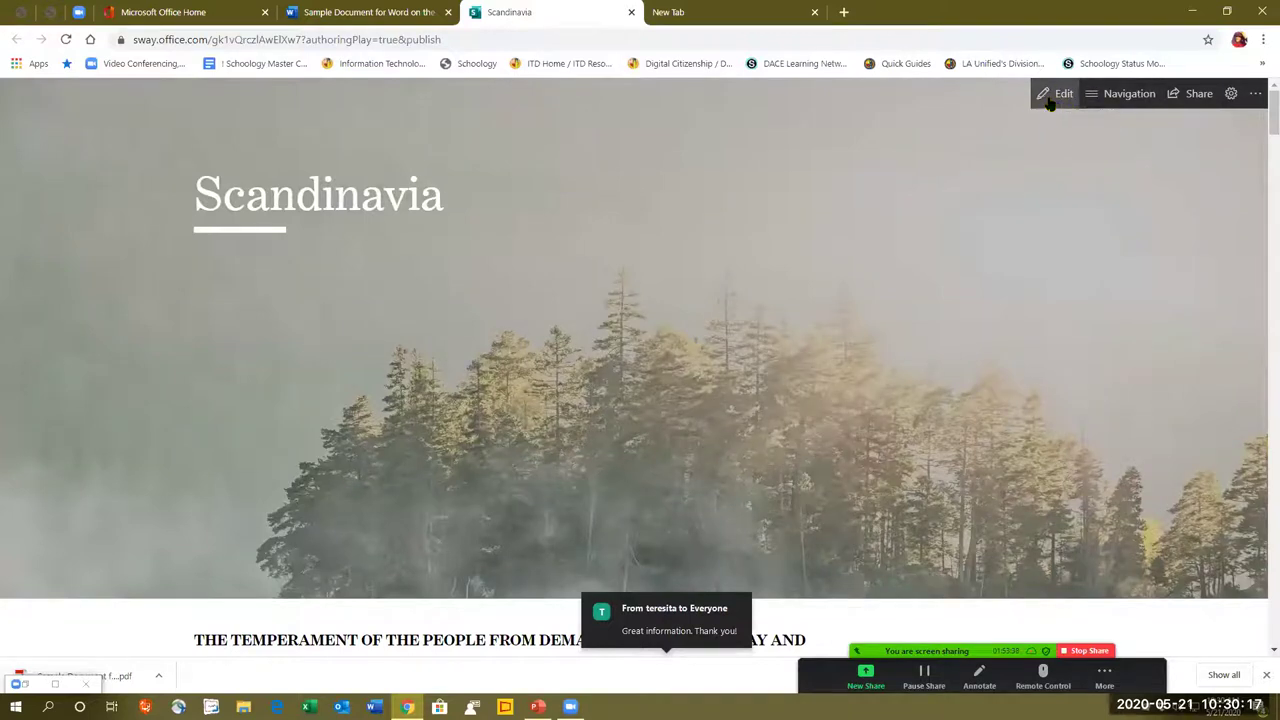
Open the Scandinavia Sway for editing and scroll through its Storyline cards
{"action": "left_click", "coordinate": [1050, 100]}
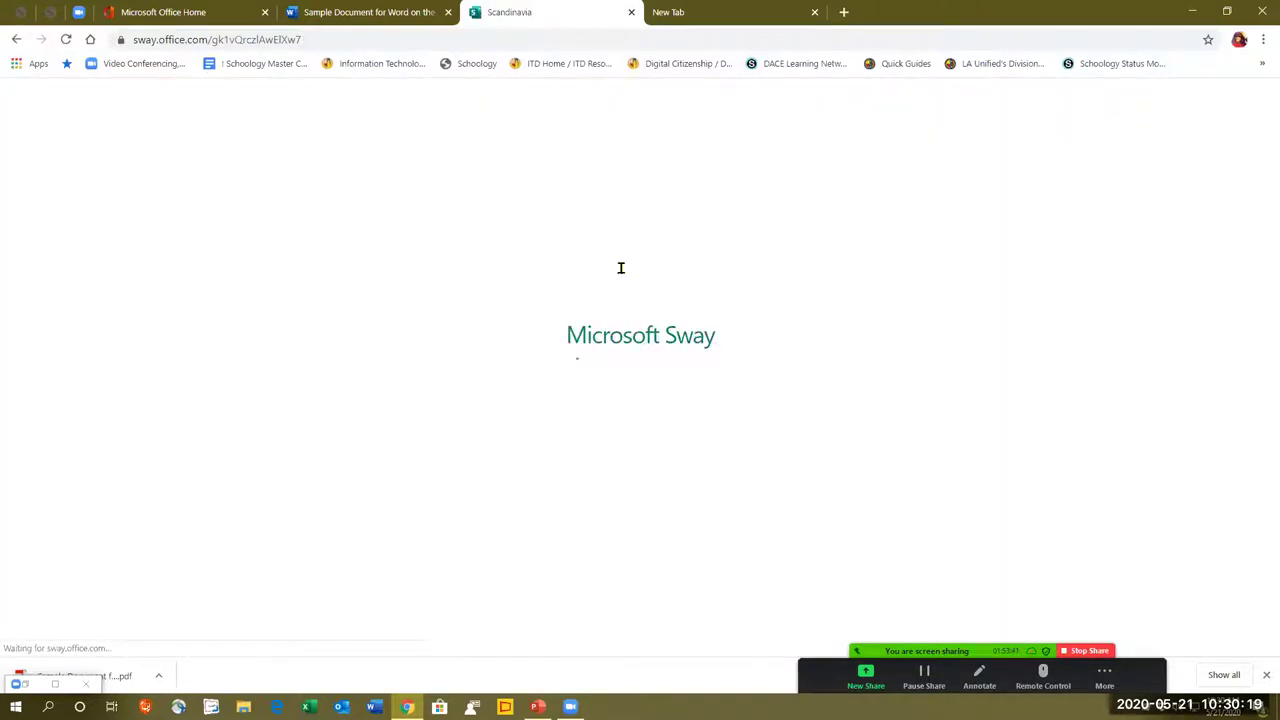
{"action": "scroll", "coordinate": [491, 371], "scroll_direction": "down", "scroll_amount": 15}
{"action": "scroll", "coordinate": [518, 389], "scroll_direction": "down", "scroll_amount": 20}
{"action": "scroll", "coordinate": [512, 378], "scroll_direction": "down", "scroll_amount": 5}
{"action": "scroll", "coordinate": [512, 378], "scroll_direction": "up", "scroll_amount": 15}
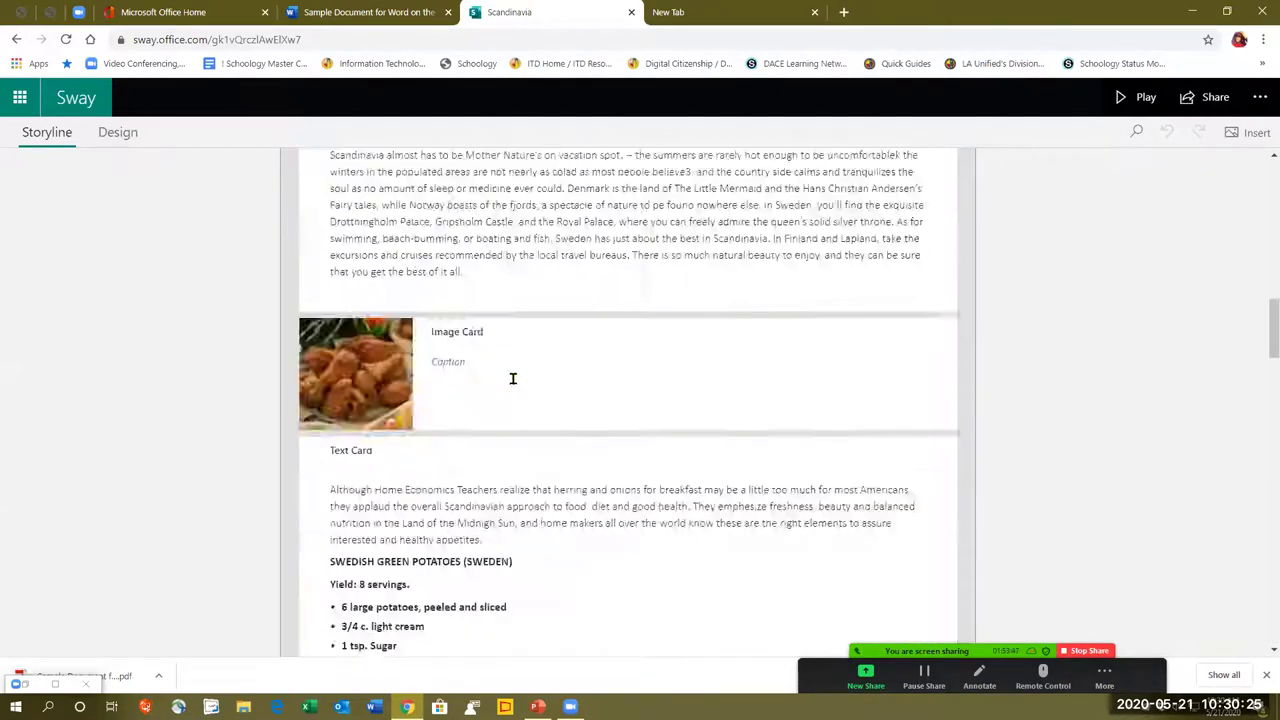
{"action": "scroll", "coordinate": [512, 378], "scroll_direction": "up", "scroll_amount": 10}
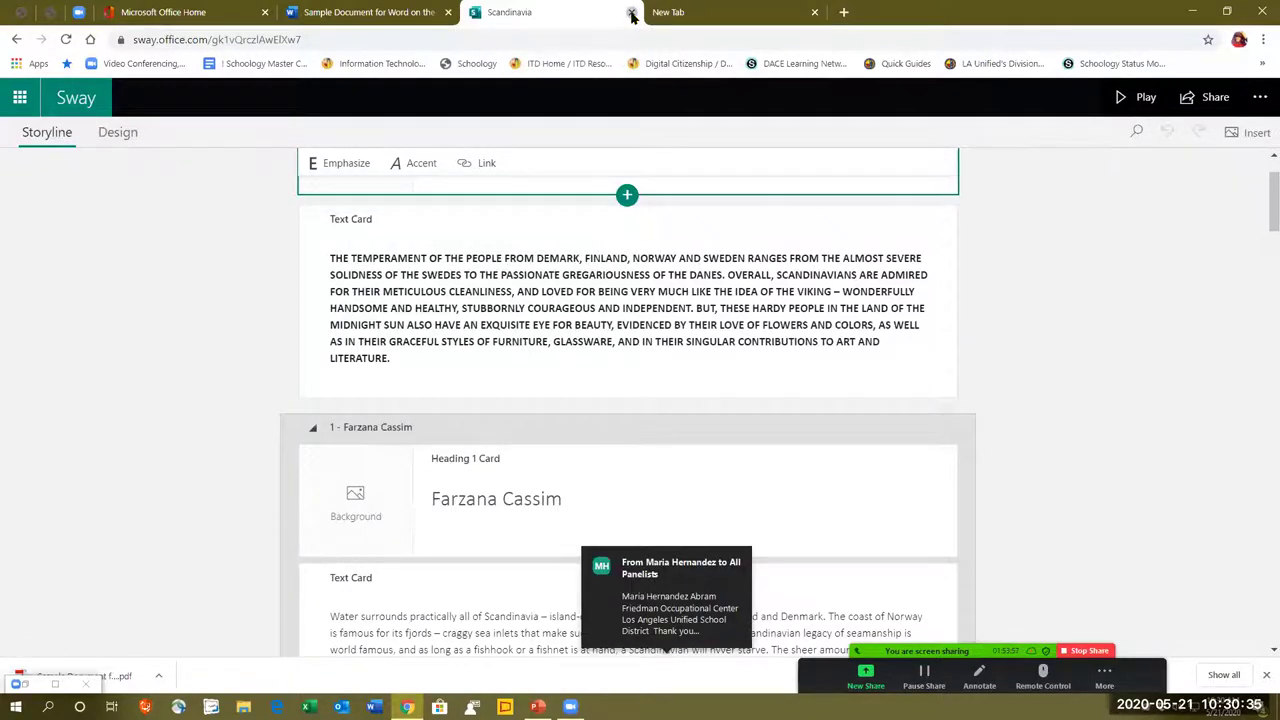
Close the Sway tab, open and dismiss Word's File pane, and switch back to PowerPoint
{"action": "left_click", "coordinate": [631, 13]}
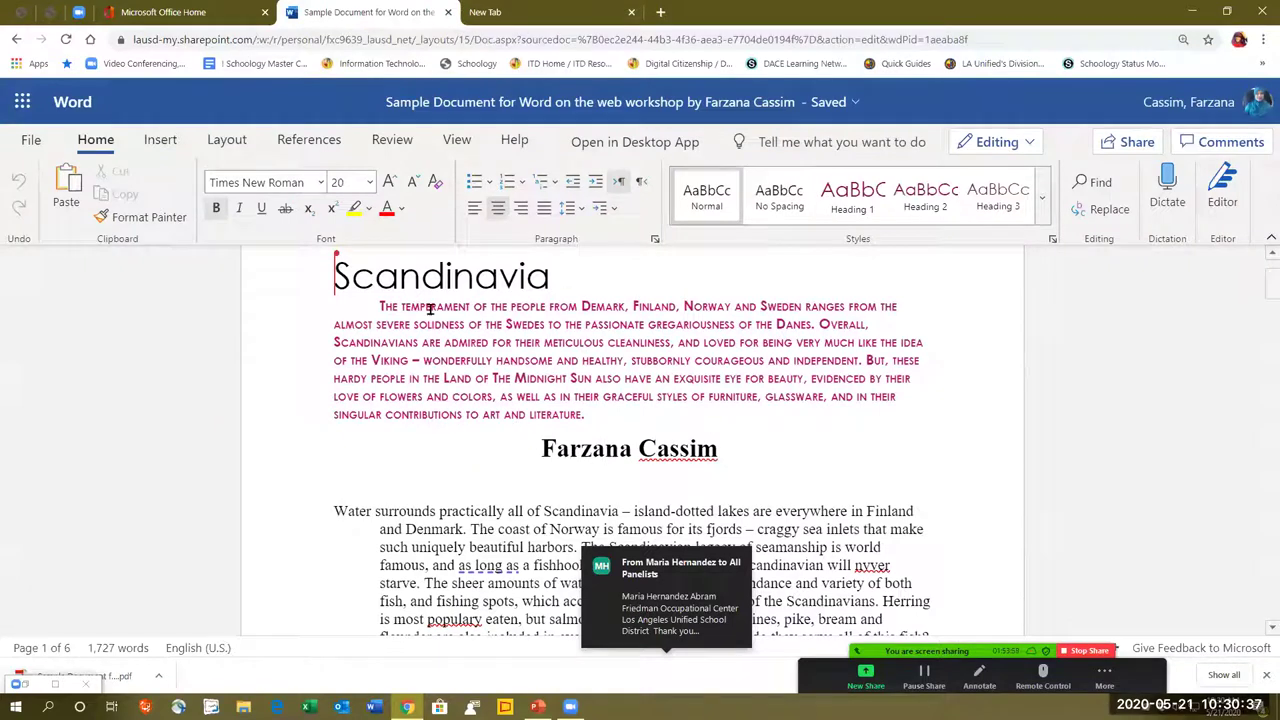
{"action": "left_click", "coordinate": [31, 139]}
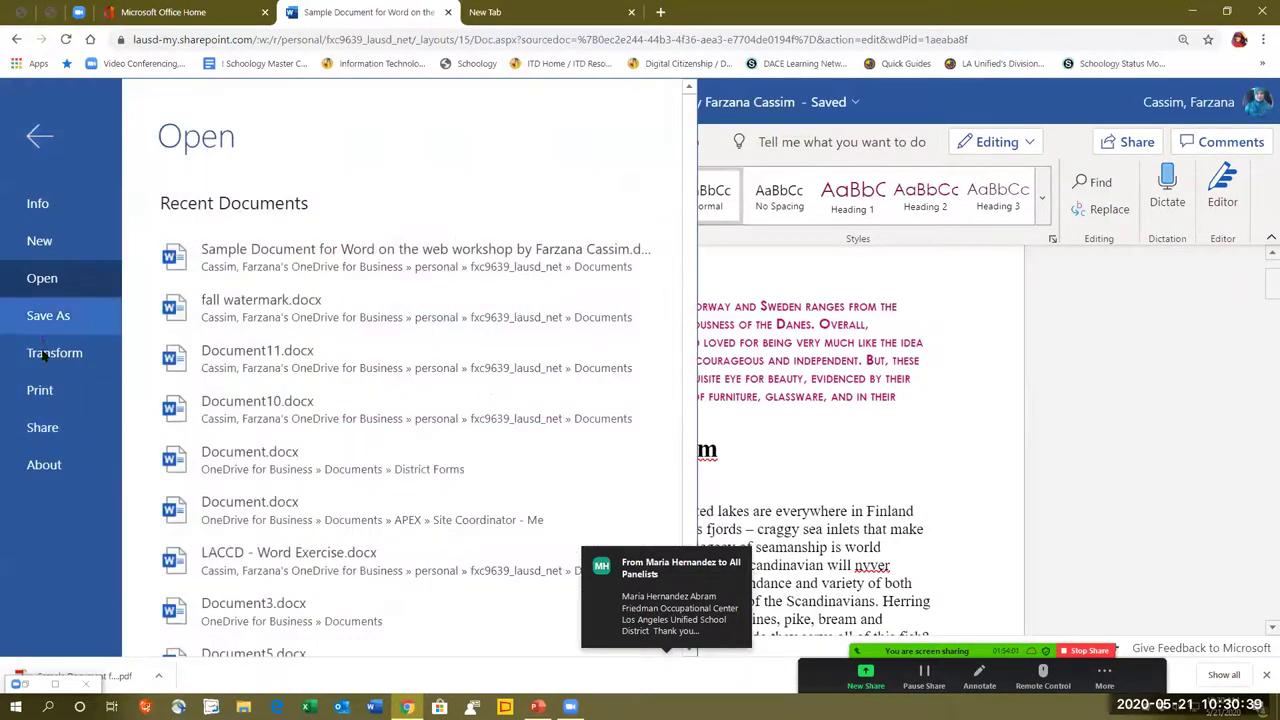
{"action": "left_click", "coordinate": [710, 530]}
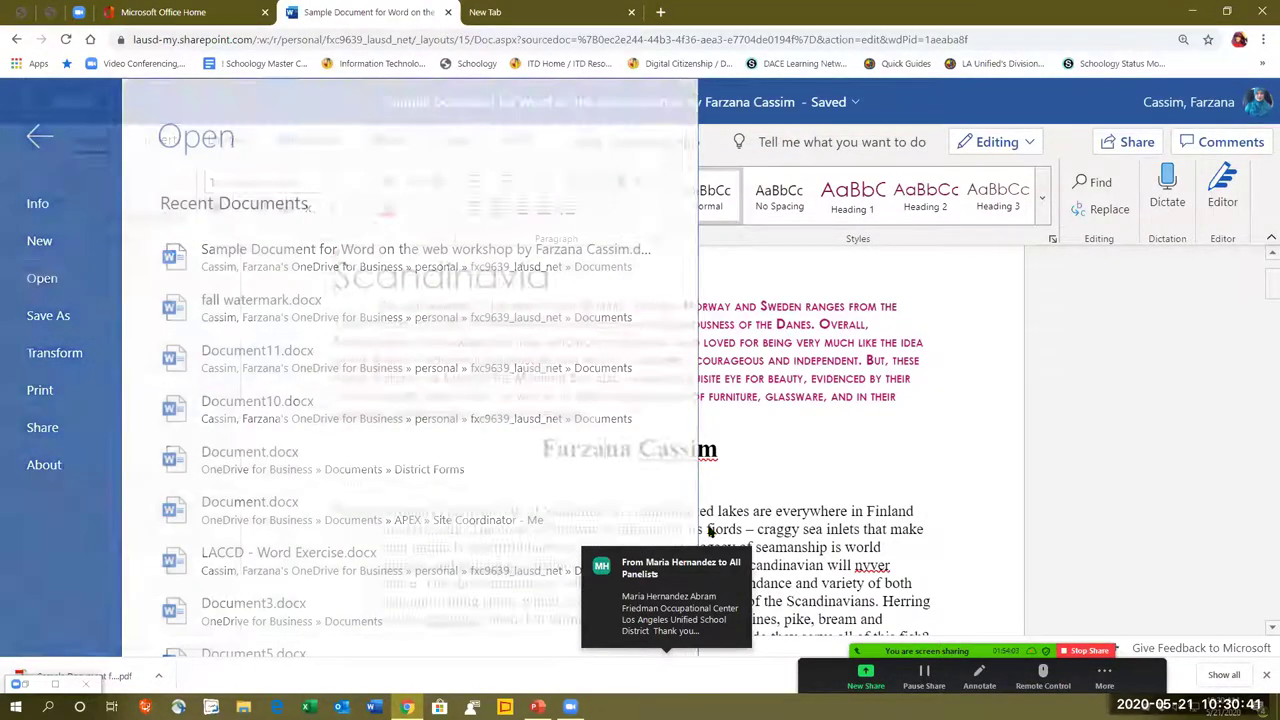
{"action": "key", "text": "alt+Tab"}
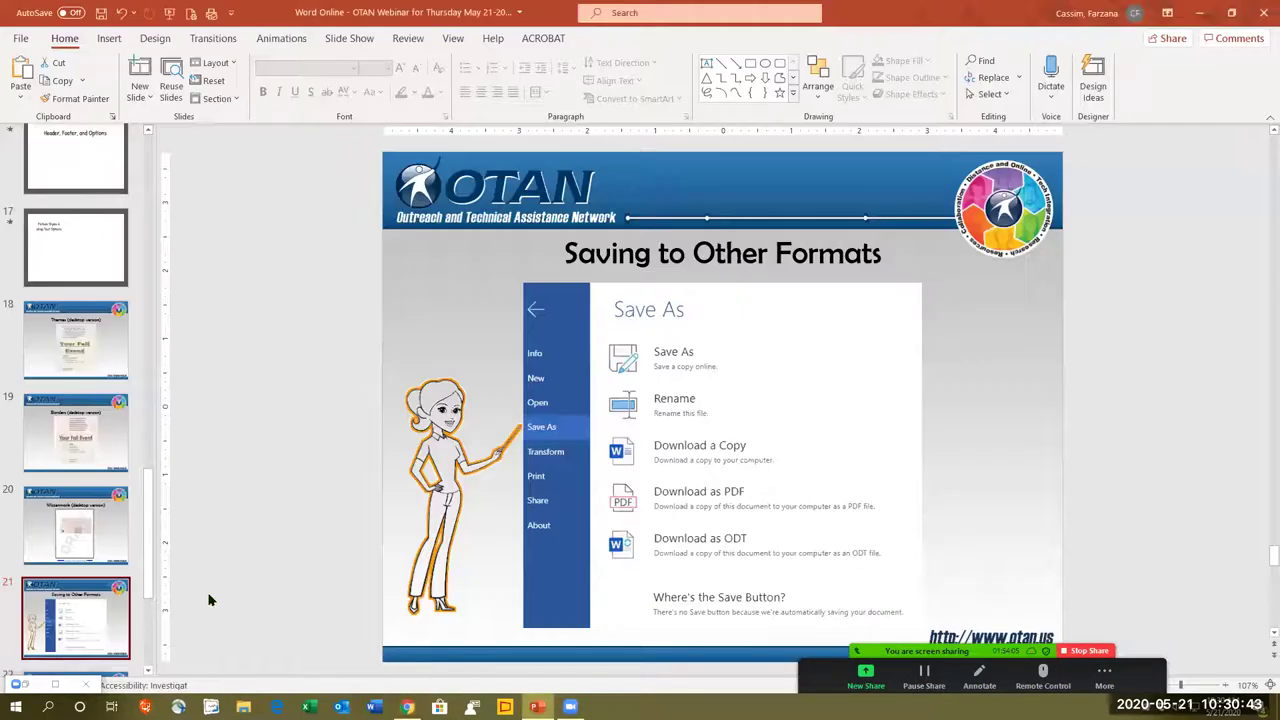
Browse the slides (Thank You slide 23, slide 3, slide 23 again), then advance to closing slide 24
{"action": "scroll", "coordinate": [620, 470], "scroll_direction": "down", "scroll_amount": 3}
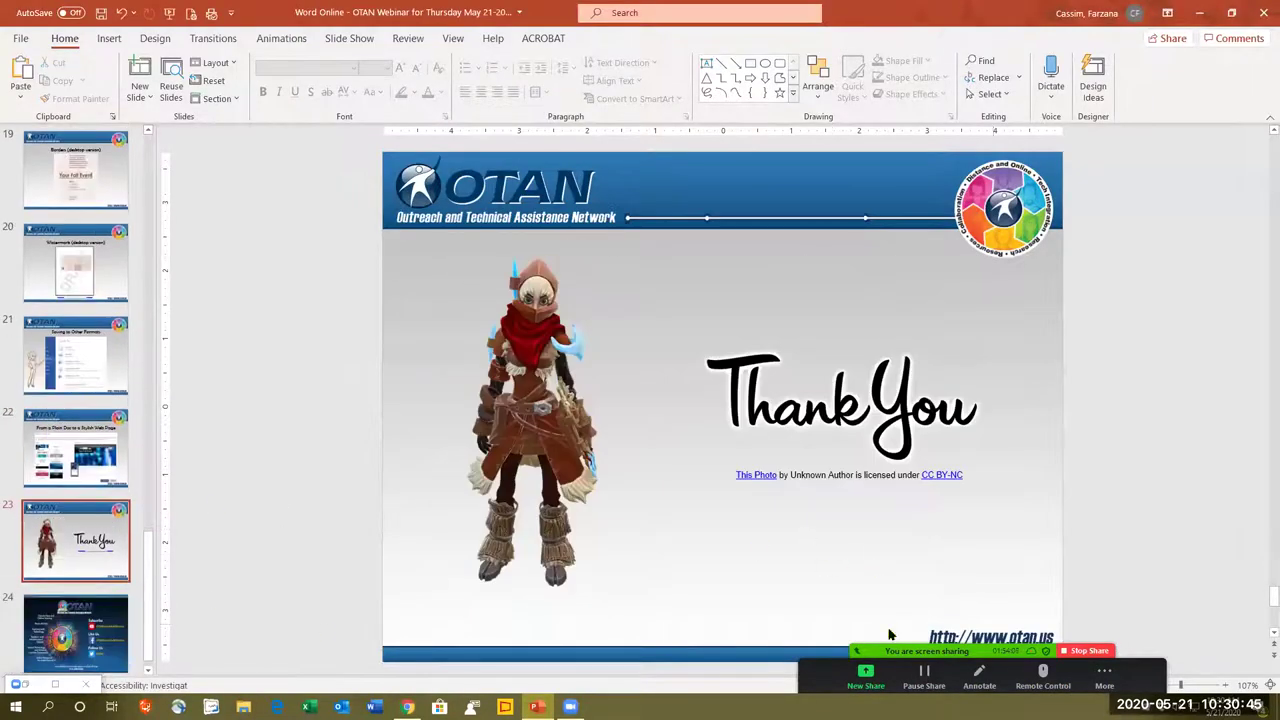
{"action": "left_click", "coordinate": [80, 563]}
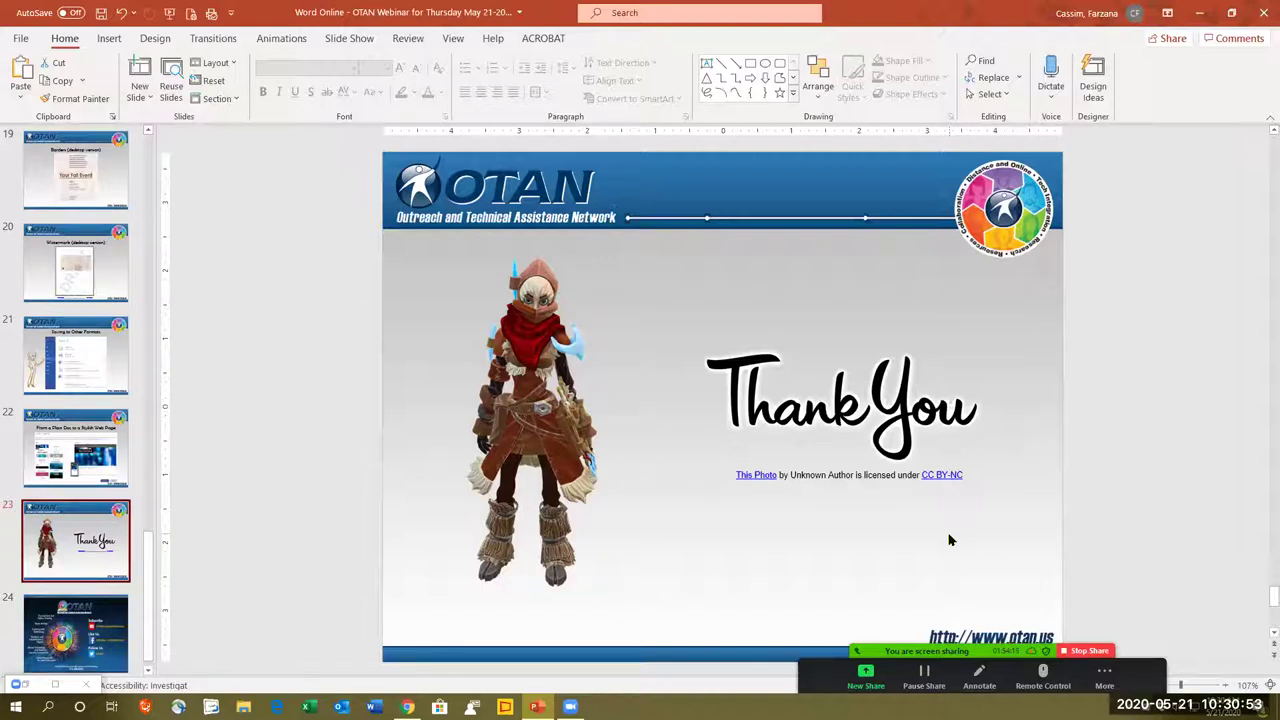
{"action": "scroll", "coordinate": [76, 395], "scroll_direction": "up", "scroll_amount": 15}
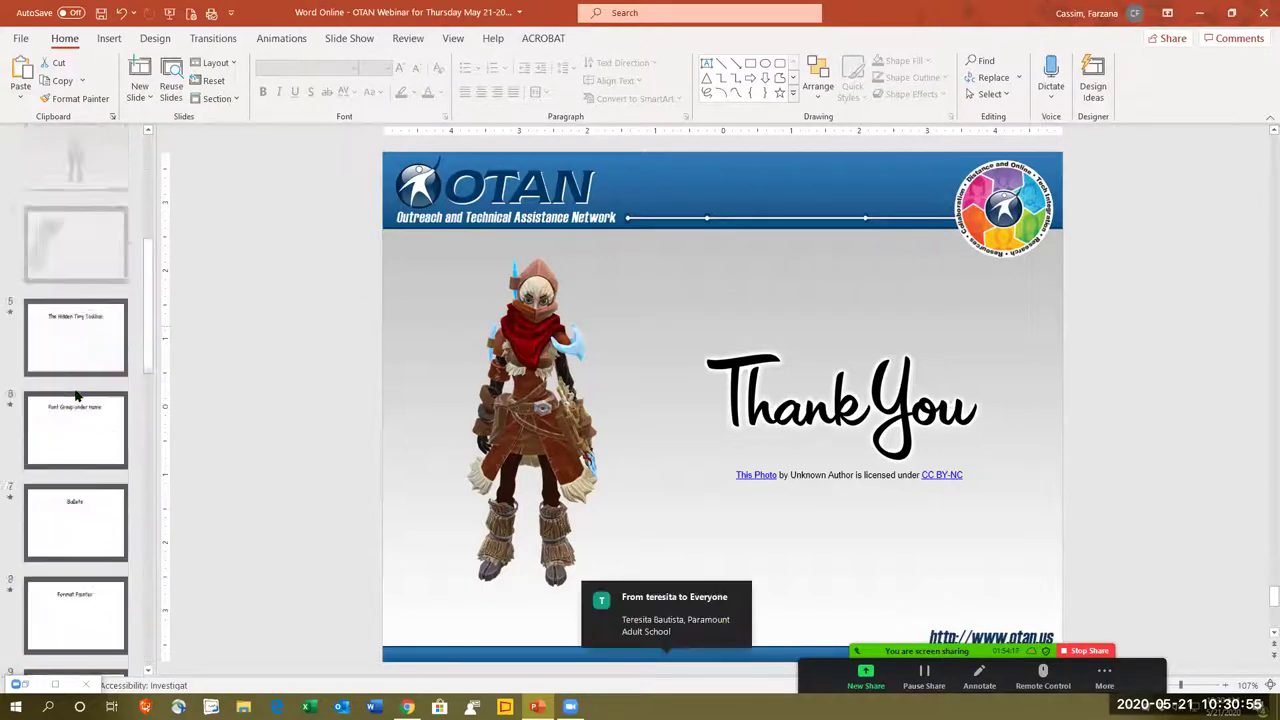
{"action": "left_click", "coordinate": [76, 395]}
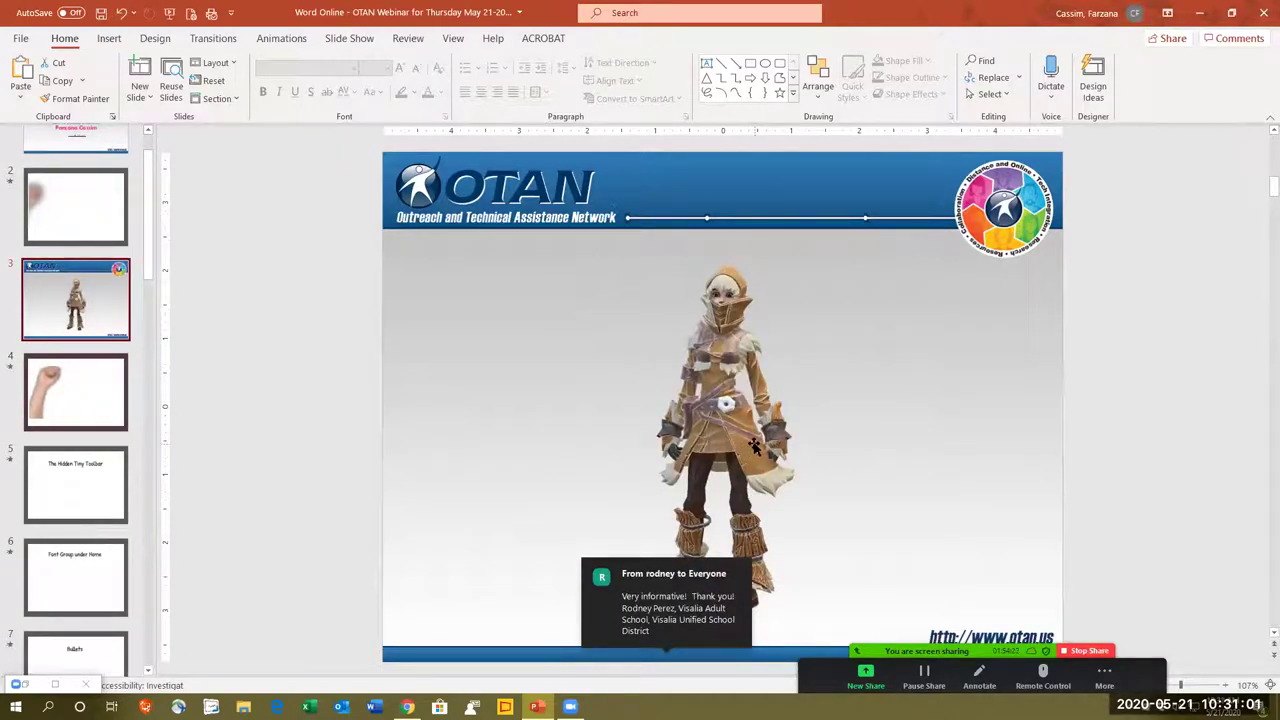
{"action": "scroll", "coordinate": [74, 393], "scroll_direction": "down", "scroll_amount": 10}
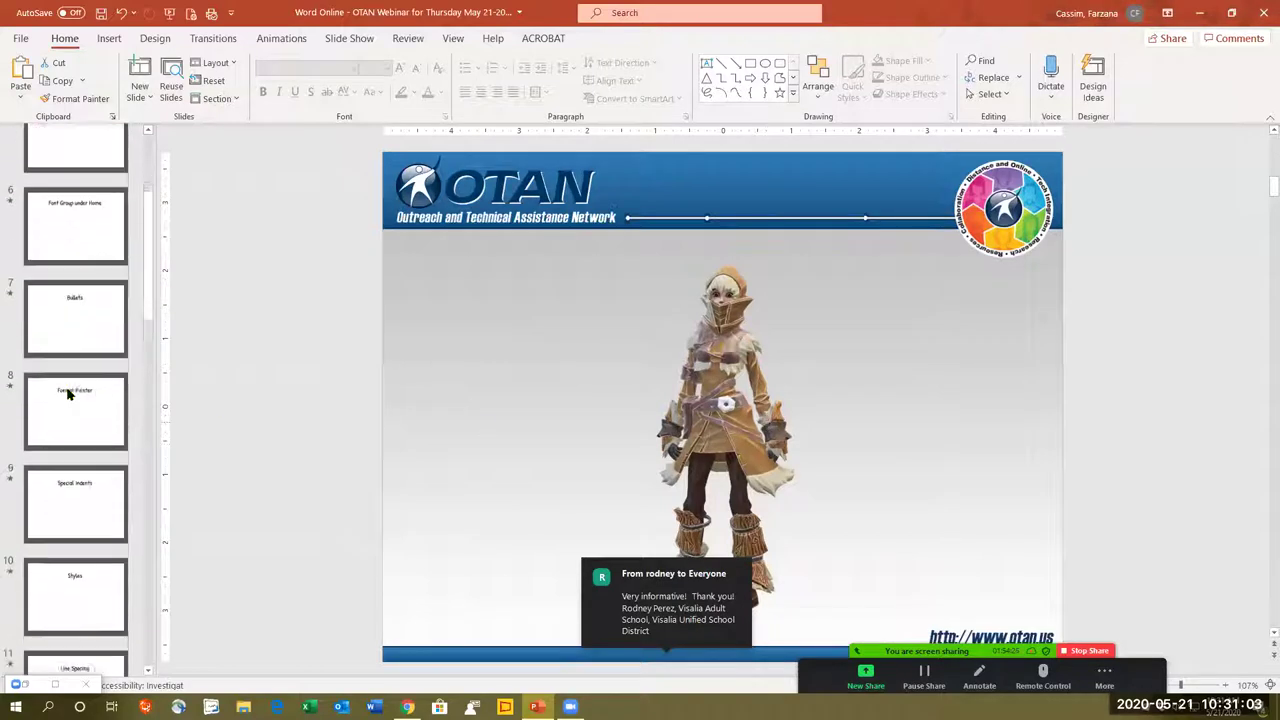
{"action": "scroll", "coordinate": [72, 397], "scroll_direction": "down", "scroll_amount": 6}
{"action": "left_click", "coordinate": [72, 528]}
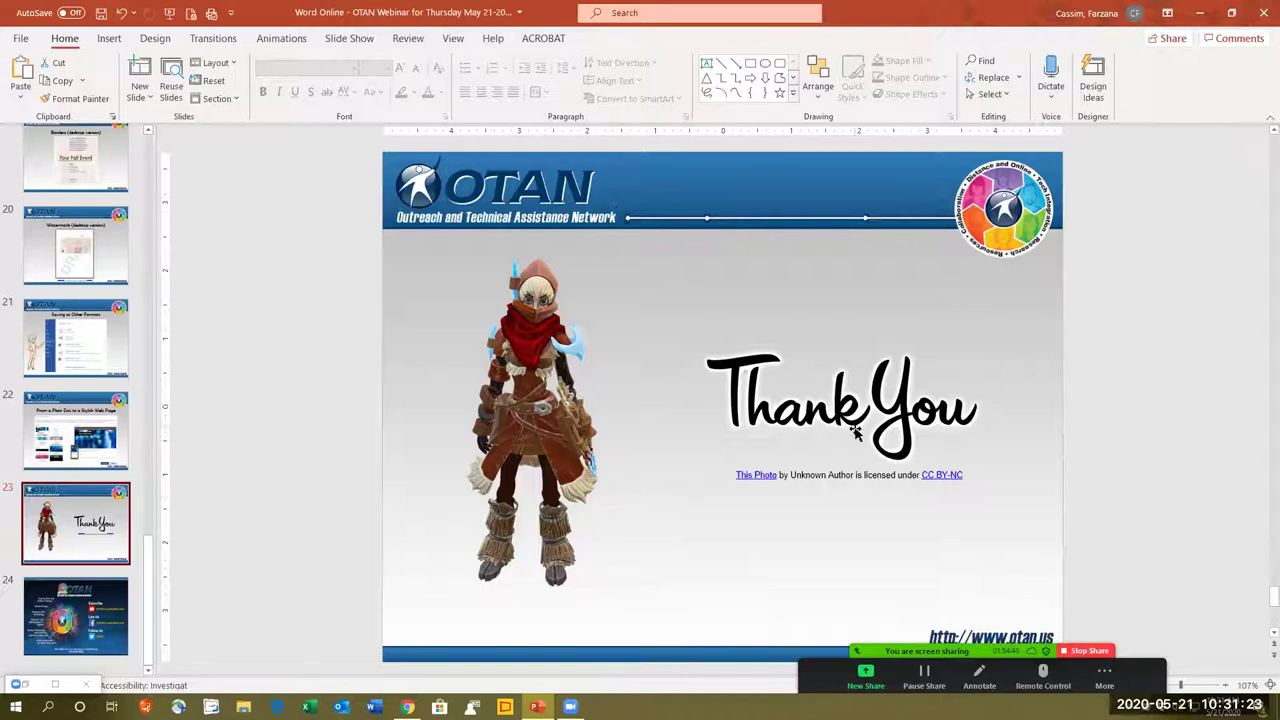
{"action": "scroll", "coordinate": [755, 465], "scroll_direction": "down", "scroll_amount": 1}
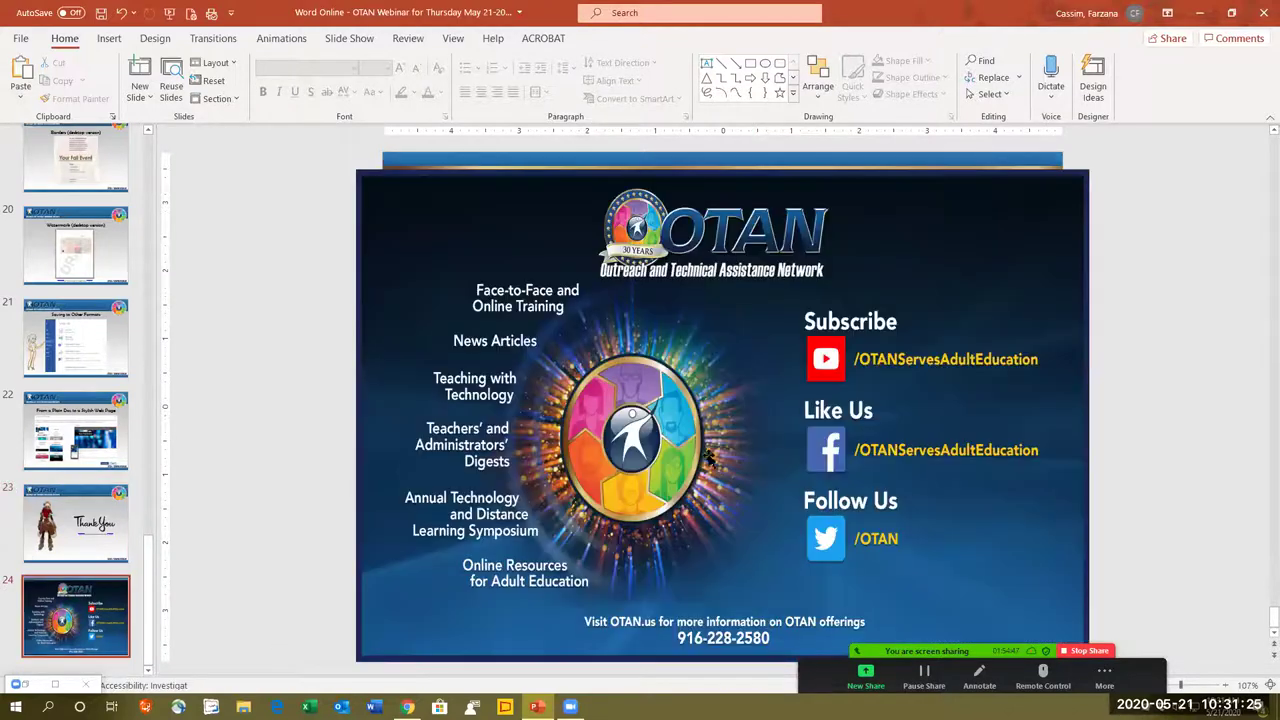